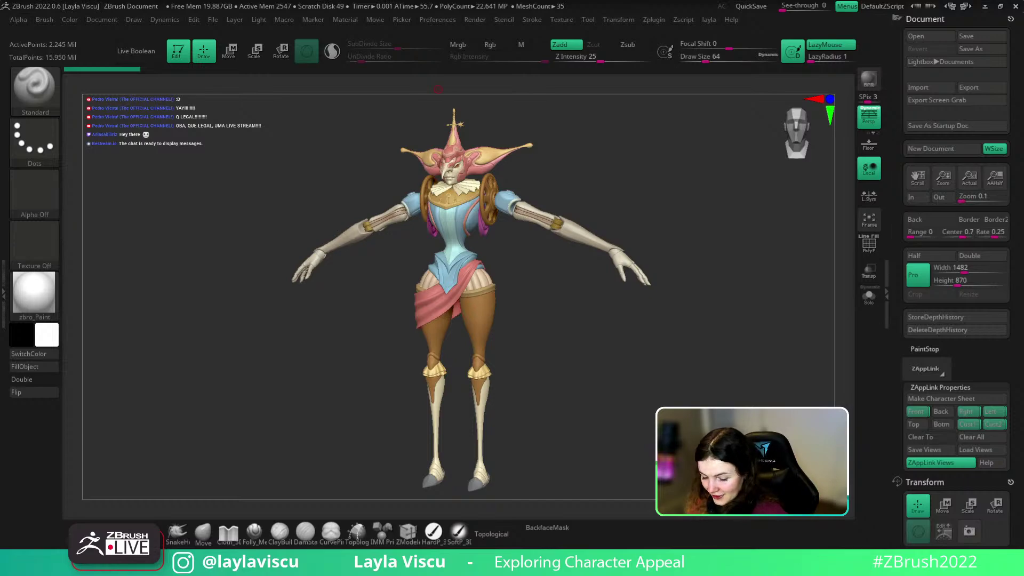
Step: Examine the full-body character model from front, three-quarter and side views
mouse_move(704, 345)
mouse_down()
mouse_move(590, 370)
mouse_move(726, 359)
mouse_move(702, 386)
mouse_up()
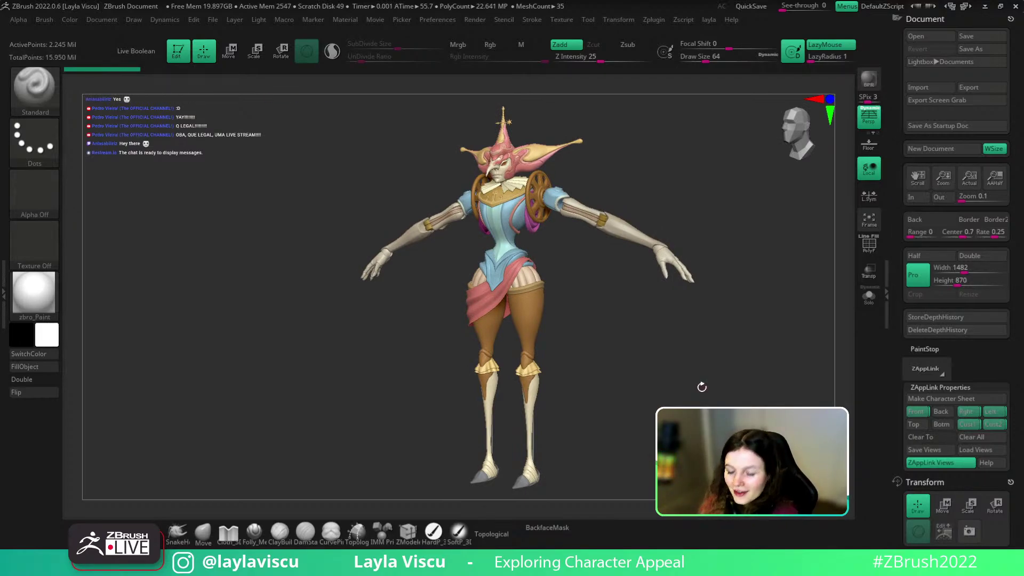
drag(762, 297, 761, 329)
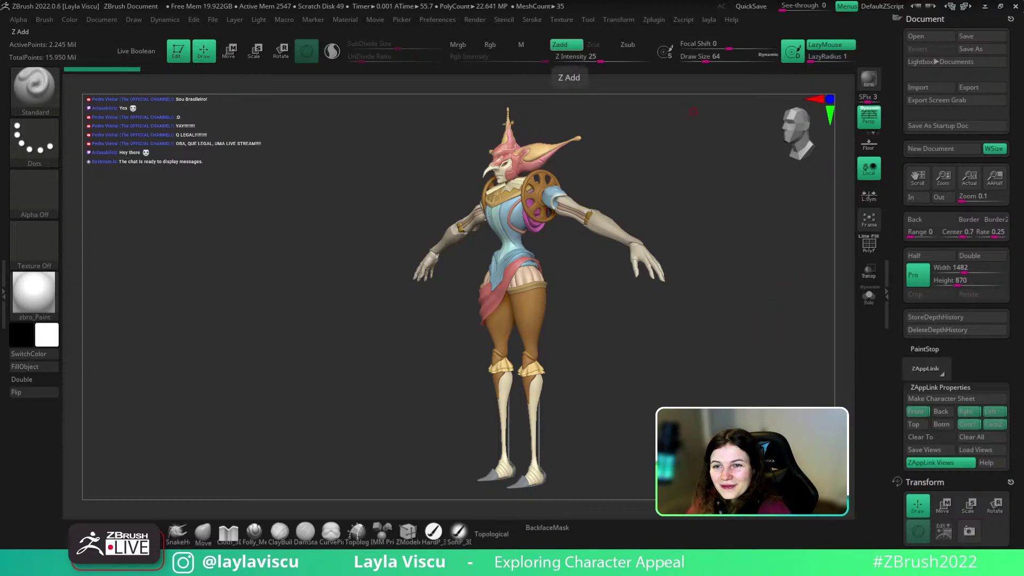
mouse_move(740, 269)
mouse_down()
mouse_move(751, 274)
mouse_move(747, 304)
mouse_move(735, 326)
mouse_move(724, 315)
mouse_move(738, 310)
mouse_move(736, 363)
mouse_up()
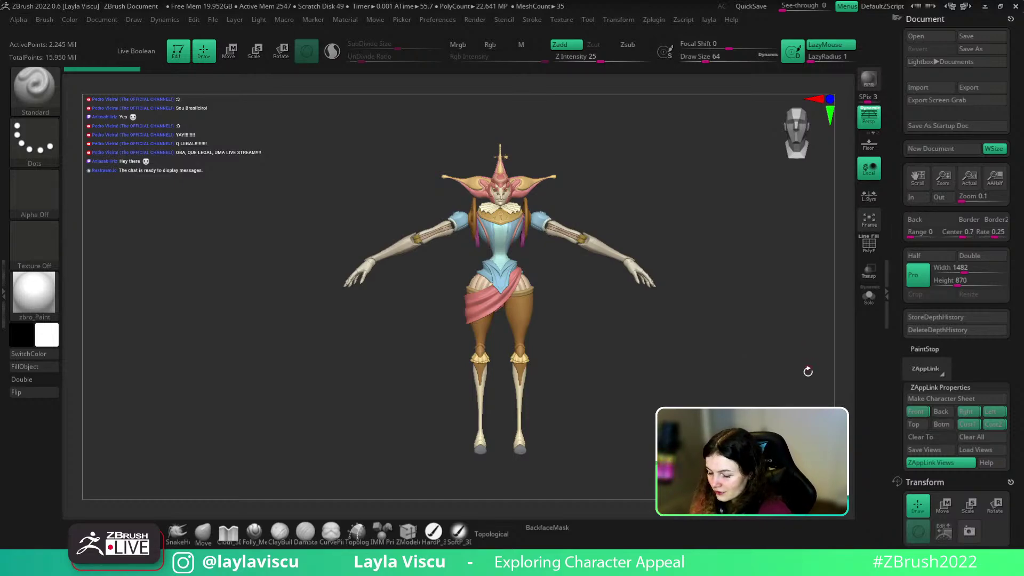
drag(808, 372, 752, 377)
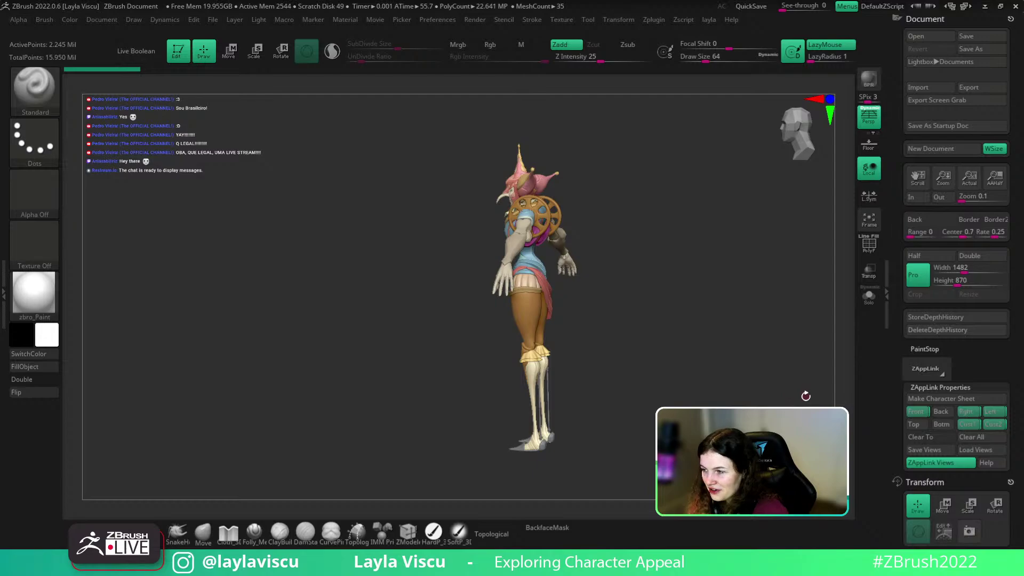
drag(817, 397, 685, 416)
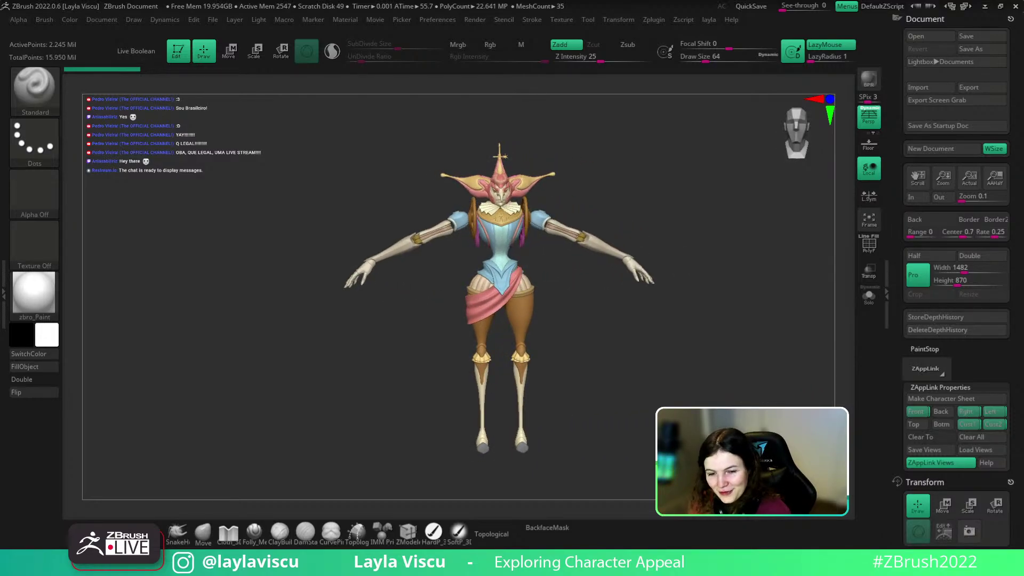
mouse_move(750, 381)
shift+mouse_down()
mouse_move(747, 391)
mouse_move(766, 390)
shift+mouse_up()
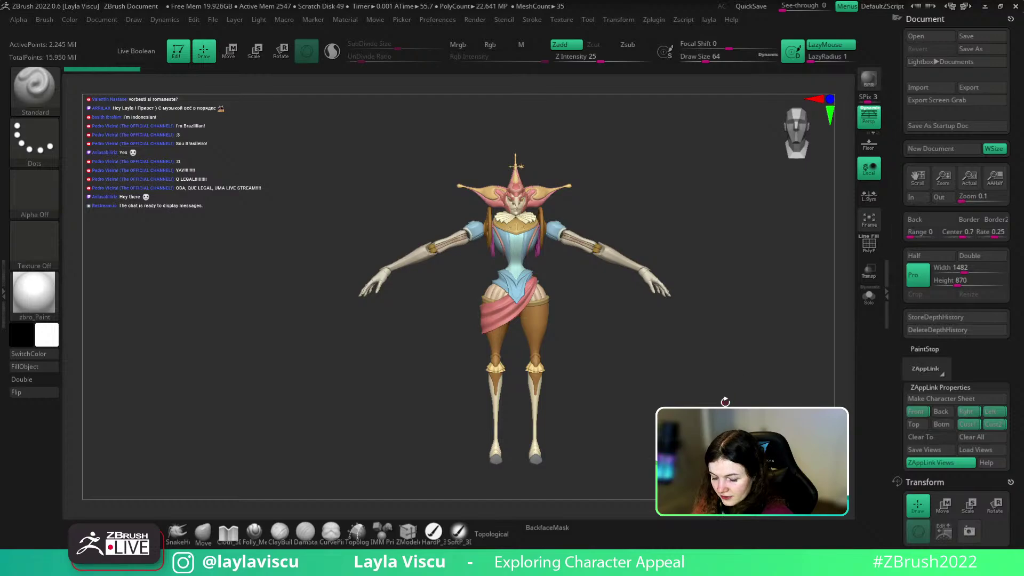
mouse_move(731, 326)
mouse_down()
mouse_move(698, 330)
mouse_move(726, 336)
mouse_up()
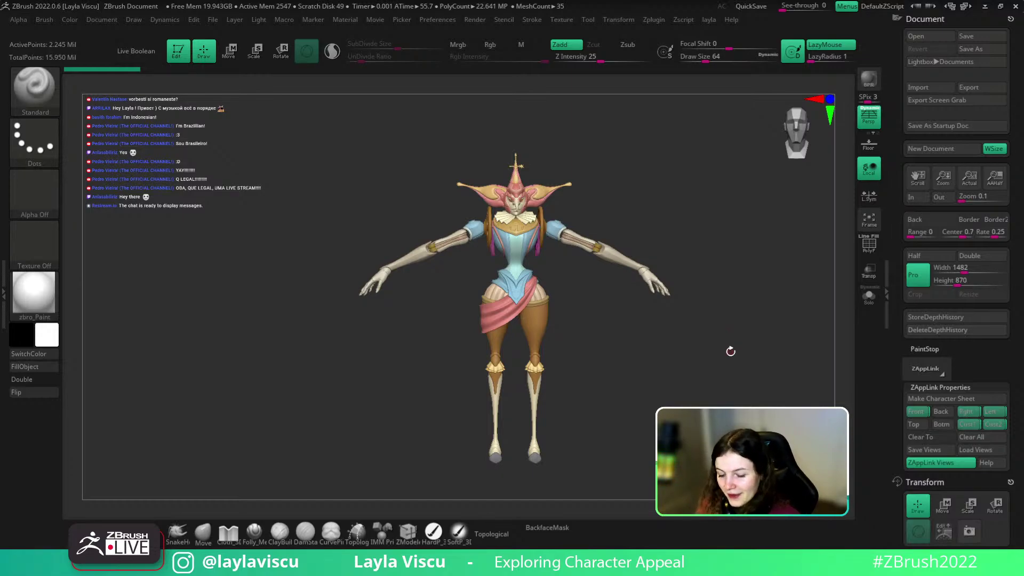
Step: Show the Craftsman concept image with Spotlight and place it beside the character for comparison
key(shift+z)
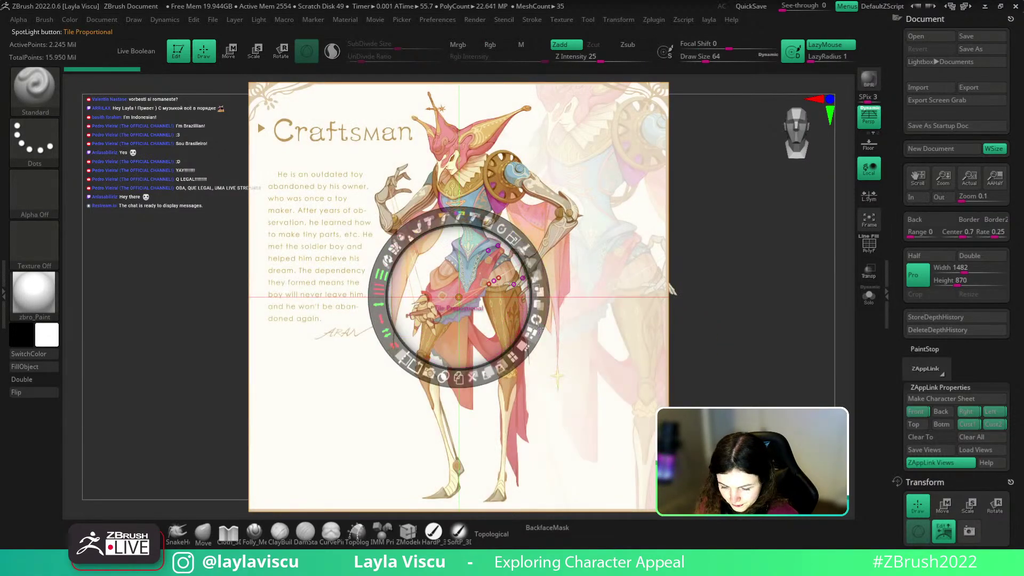
key(z)
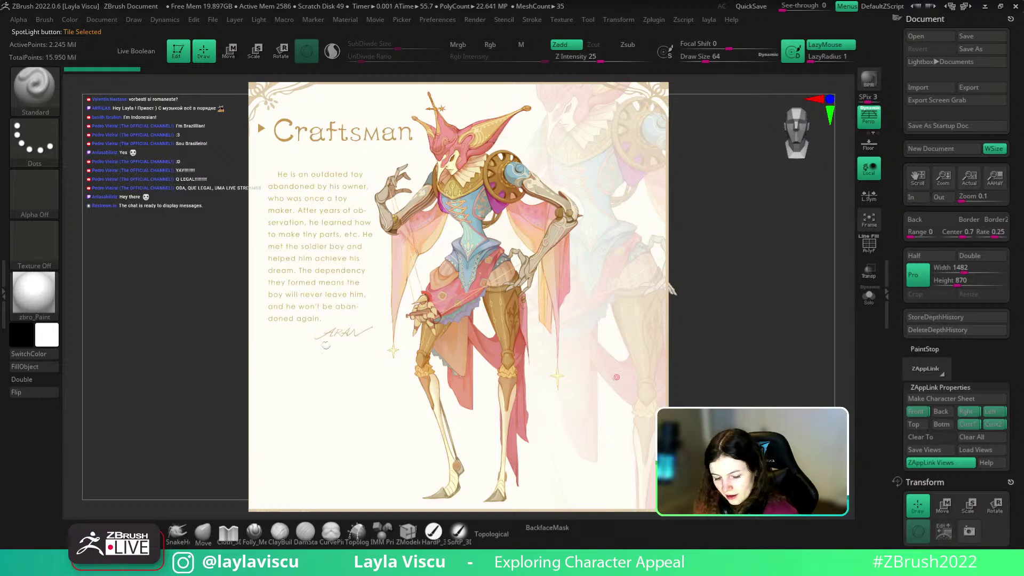
key(z)
key(z)
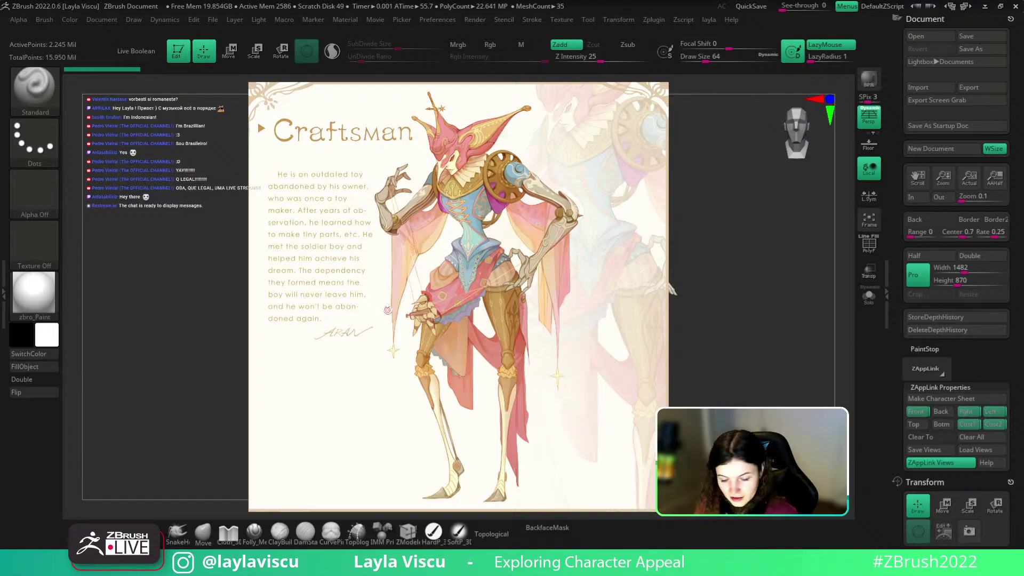
key(shift+z)
drag(586, 339, 401, 337)
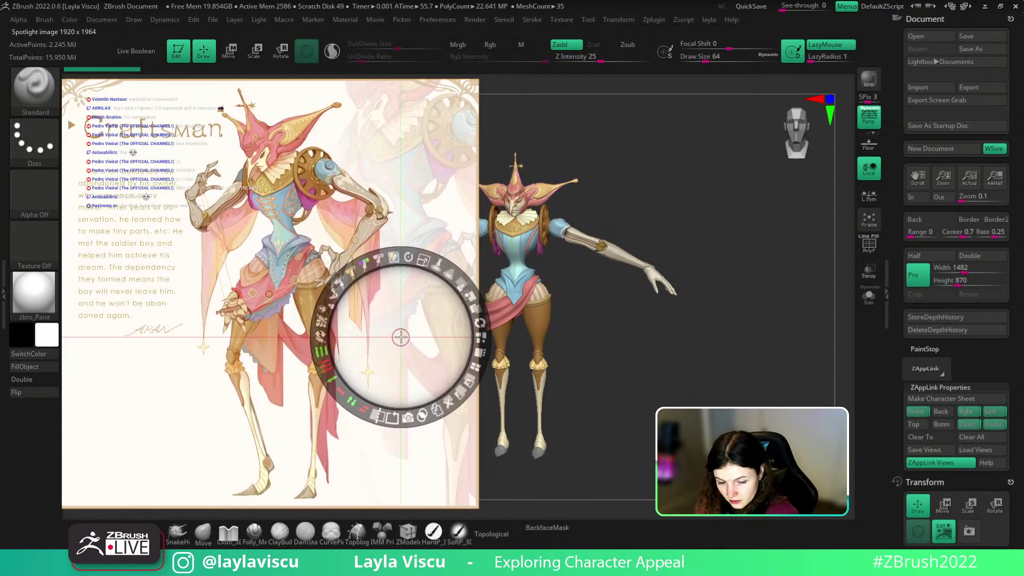
key(shift+z)
drag(685, 361, 750, 409)
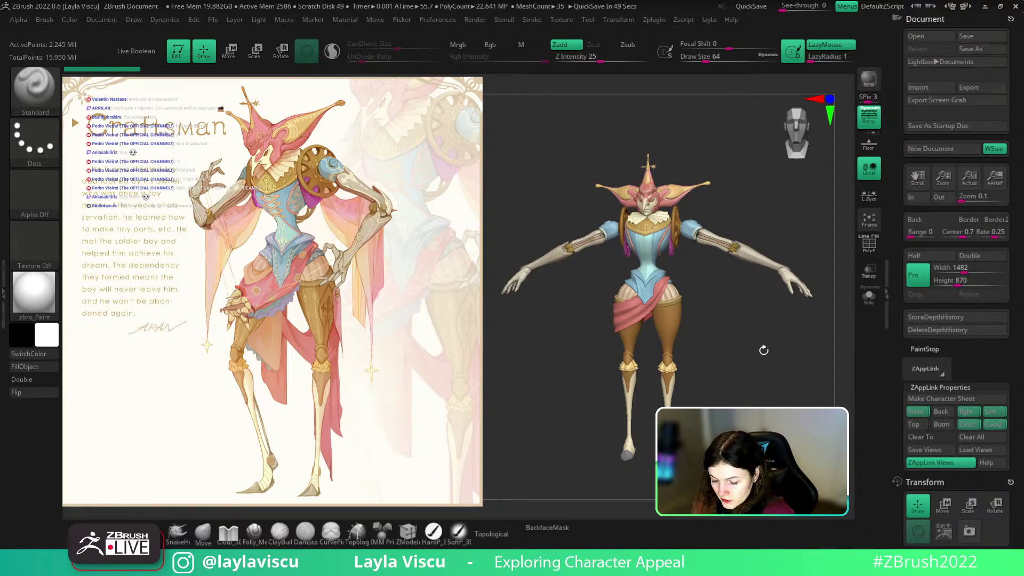
Step: Set the brush draw size to about 234
drag(768, 368, 761, 377)
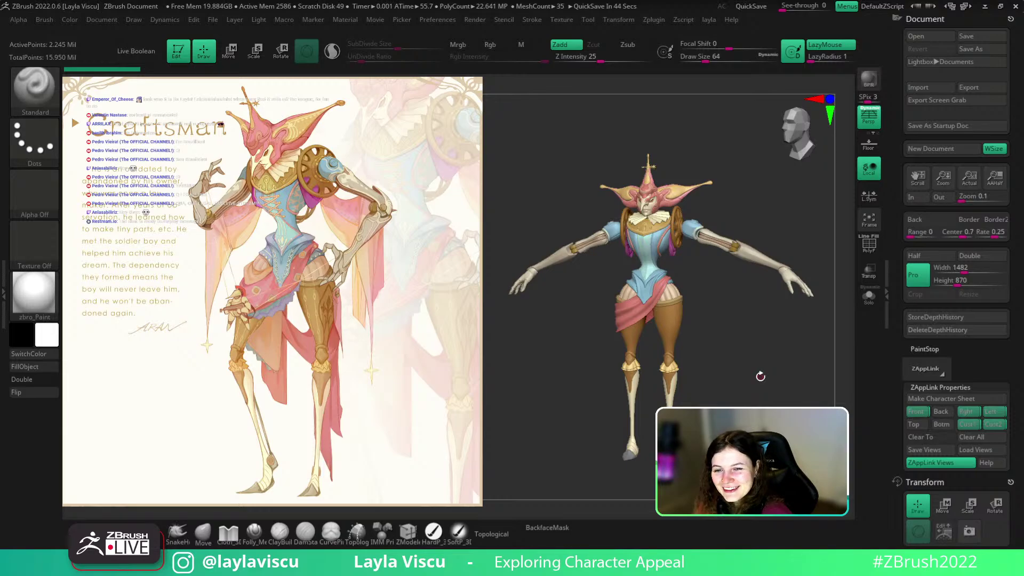
mouse_move(743, 336)
mouse_down()
mouse_move(766, 338)
mouse_move(726, 335)
mouse_move(738, 339)
mouse_up()
key(s)
key(s)
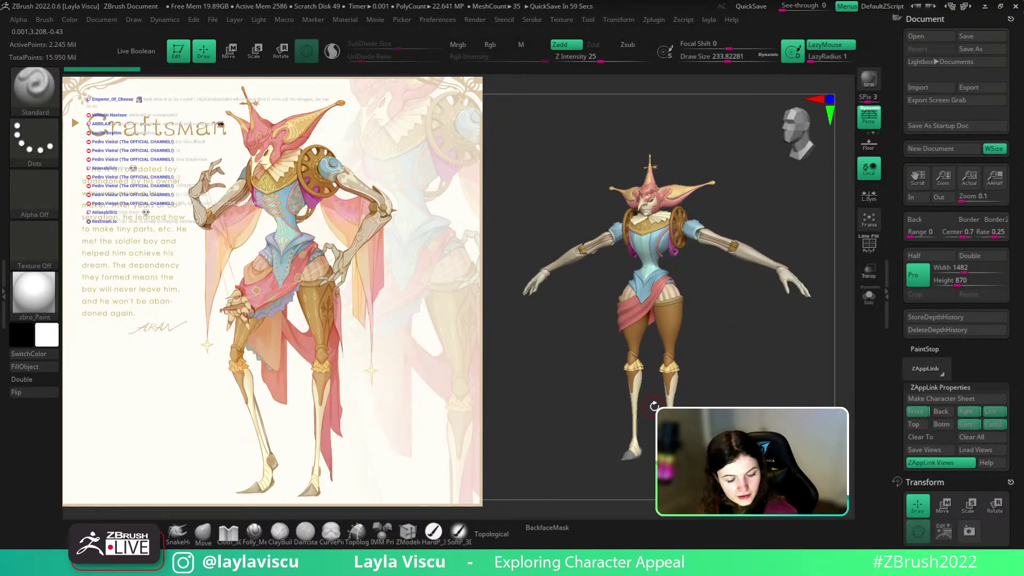
Step: Shrink the Craftsman concept image, place it in the lower-left corner of the canvas, and frame the character larger beside it
key(shift+z)
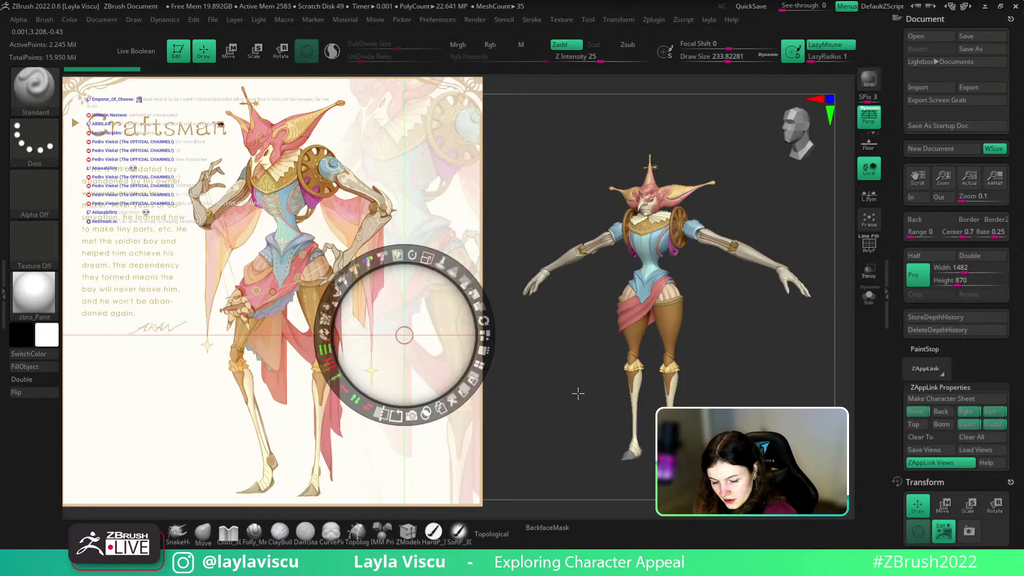
drag(426, 258, 377, 317)
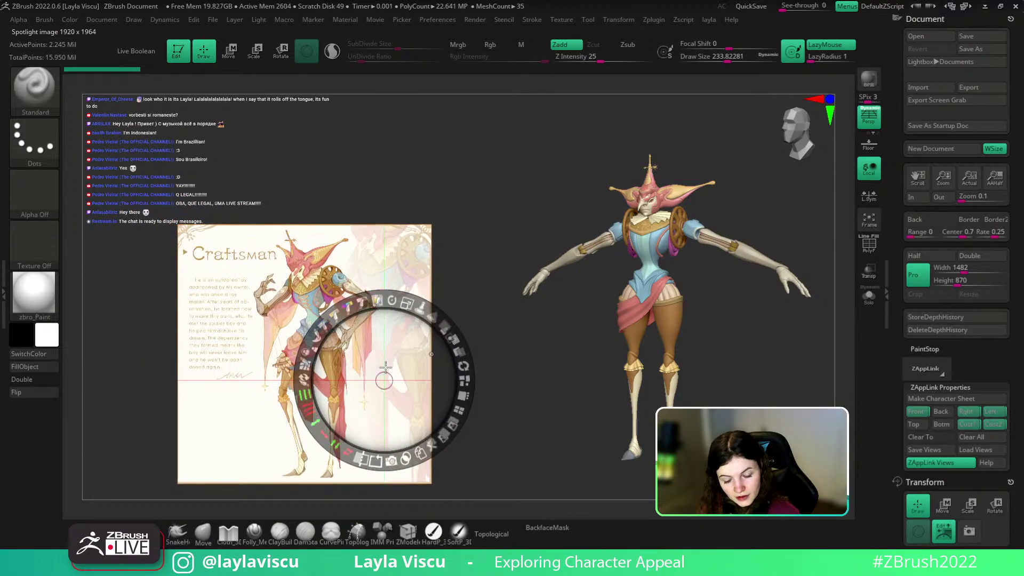
drag(382, 364, 289, 385)
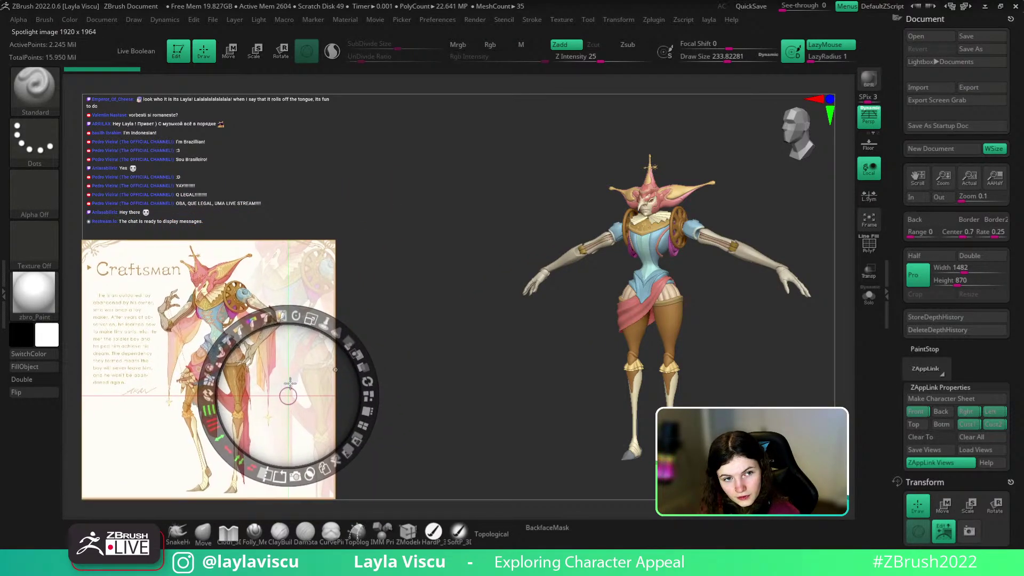
key(z)
drag(798, 388, 699, 369)
mouse_move(699, 368)
ctrl+right_down()
mouse_move(638, 315)
mouse_move(648, 317)
ctrl+right_up()
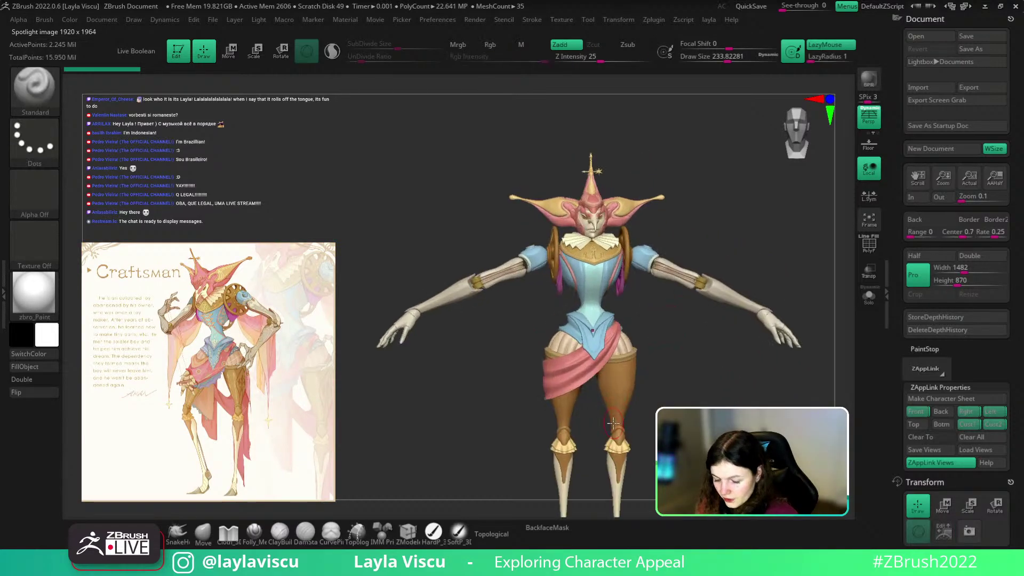
drag(756, 251, 735, 288)
drag(695, 341, 662, 350)
mouse_move(680, 296)
alt+mouse_down()
mouse_move(707, 345)
mouse_move(667, 359)
mouse_move(677, 318)
alt+mouse_up()
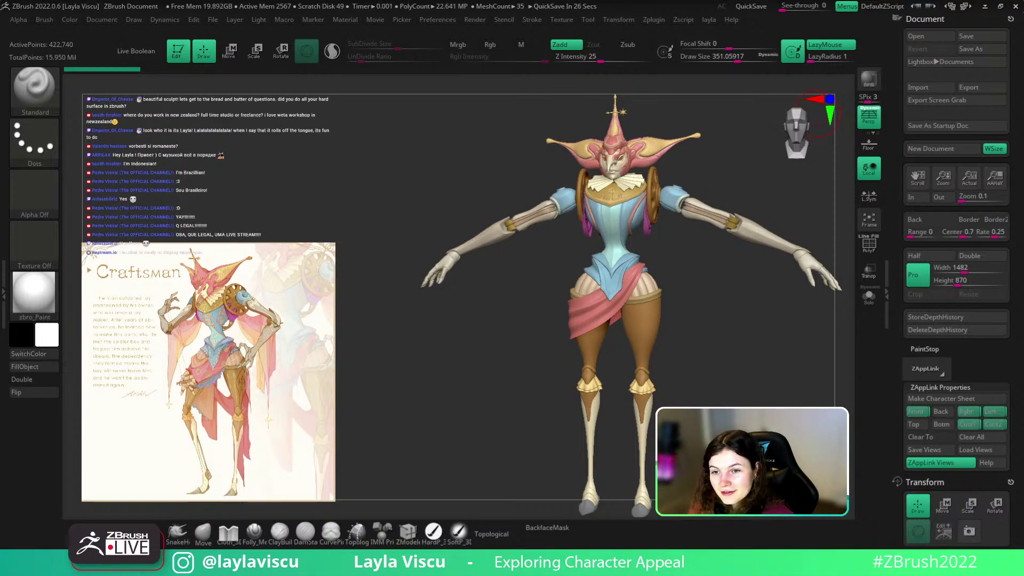
Step: Switch to the reference image board and enlarge its window over the canvas
right_drag(1023, 0, 654, 107)
key(ctrl+shift+a)
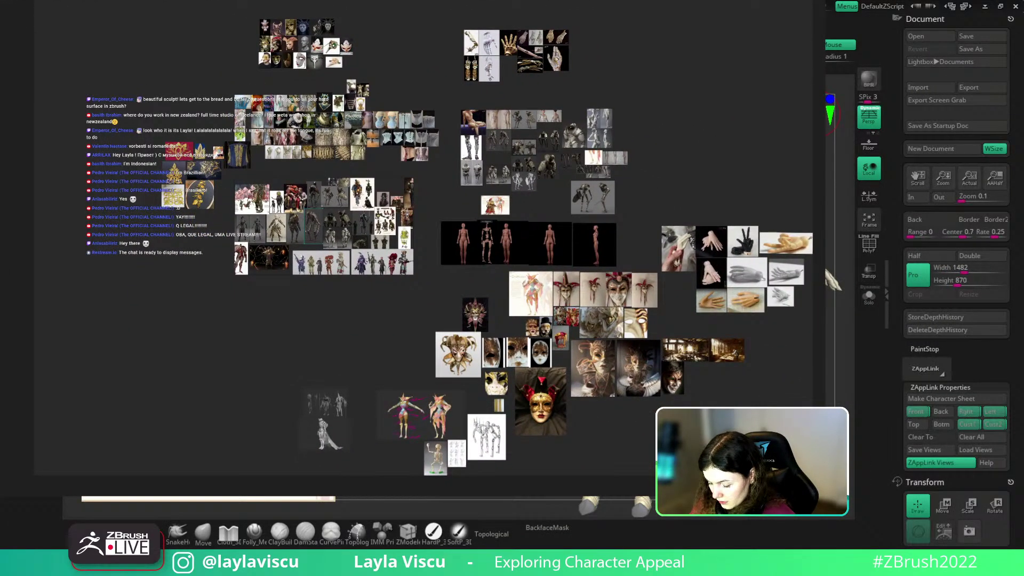
drag(825, 494, 849, 521)
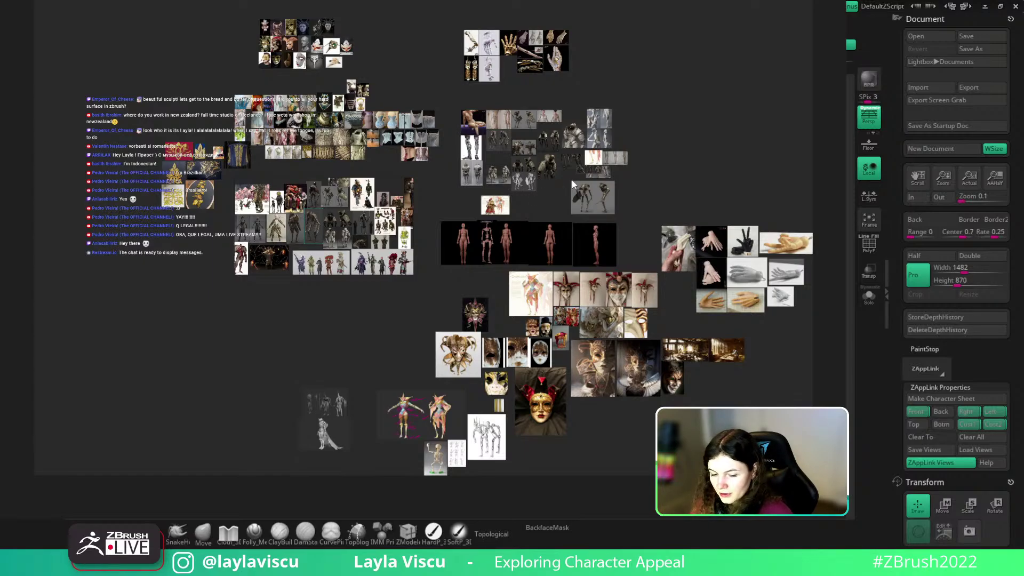
Step: Examine the Venetian mask, corset and period costume references on the image board
scroll(496, 181, up, 5)
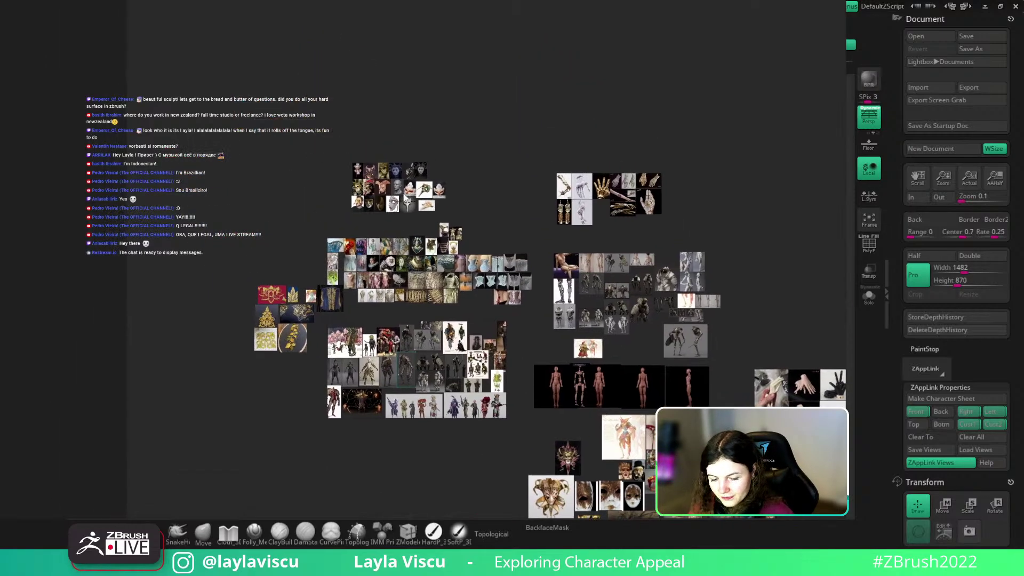
scroll(483, 149, up, 2)
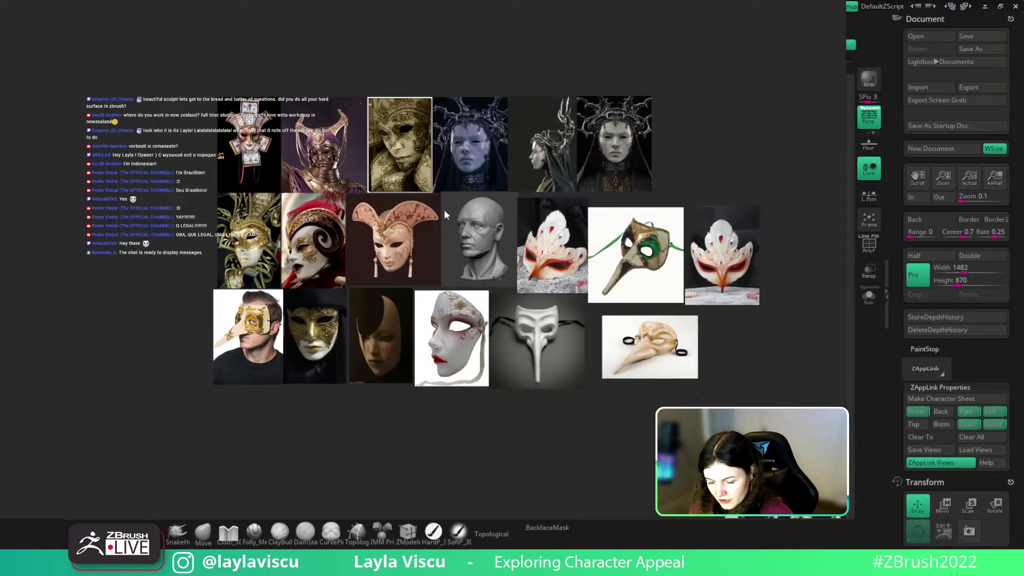
scroll(453, 263, down, 4)
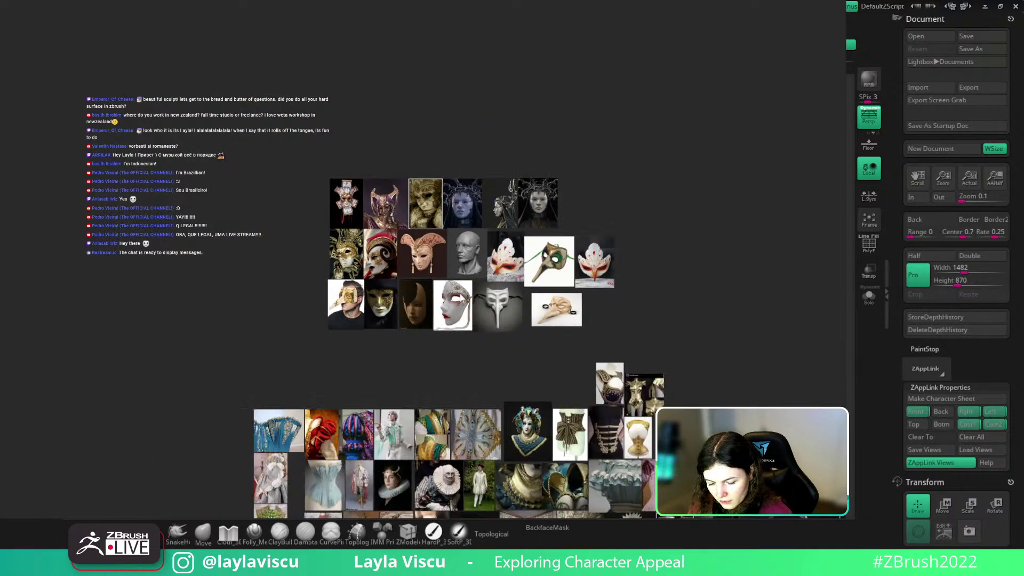
middle_drag(453, 263, 404, 155)
middle_drag(527, 264, 396, 93)
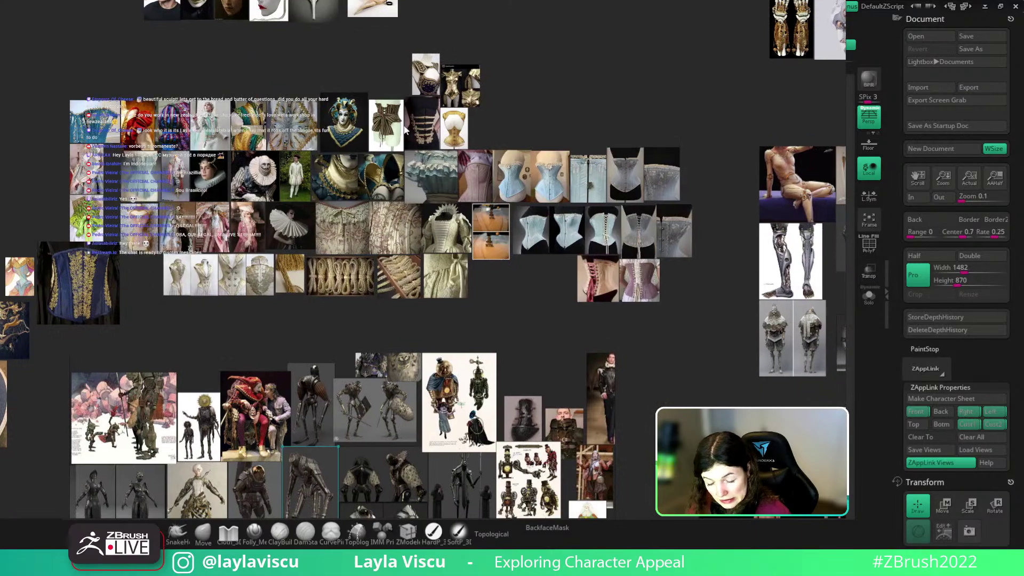
middle_drag(214, 183, 382, 260)
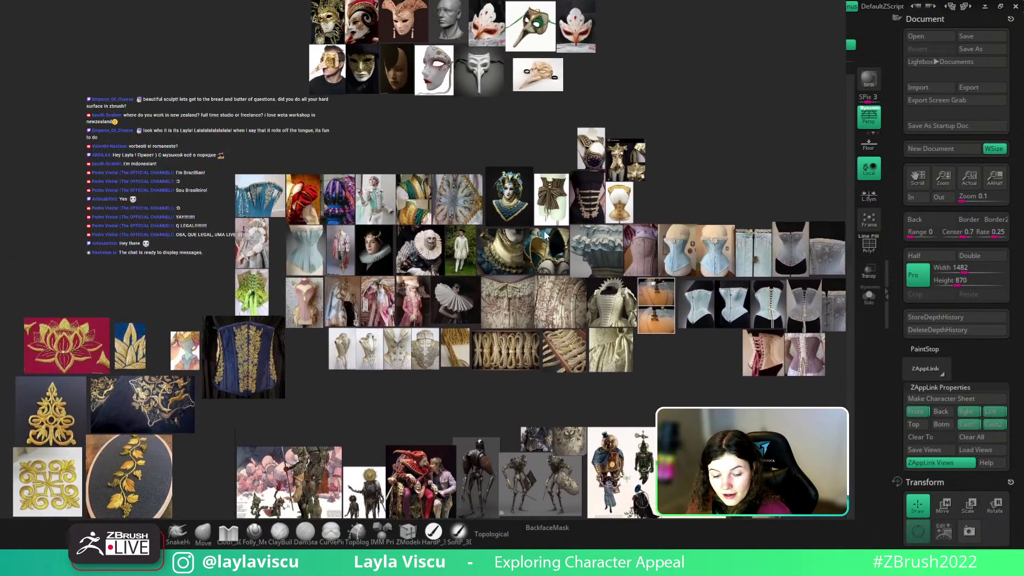
scroll(381, 260, up, 3)
scroll(382, 260, up, 1)
middle_drag(704, 278, 280, 213)
Step: Examine the Alita doll-body references, focusing on the joints and the ornamented leg panels
scroll(279, 212, down, 3)
scroll(280, 214, down, 3)
scroll(531, 195, up, 5)
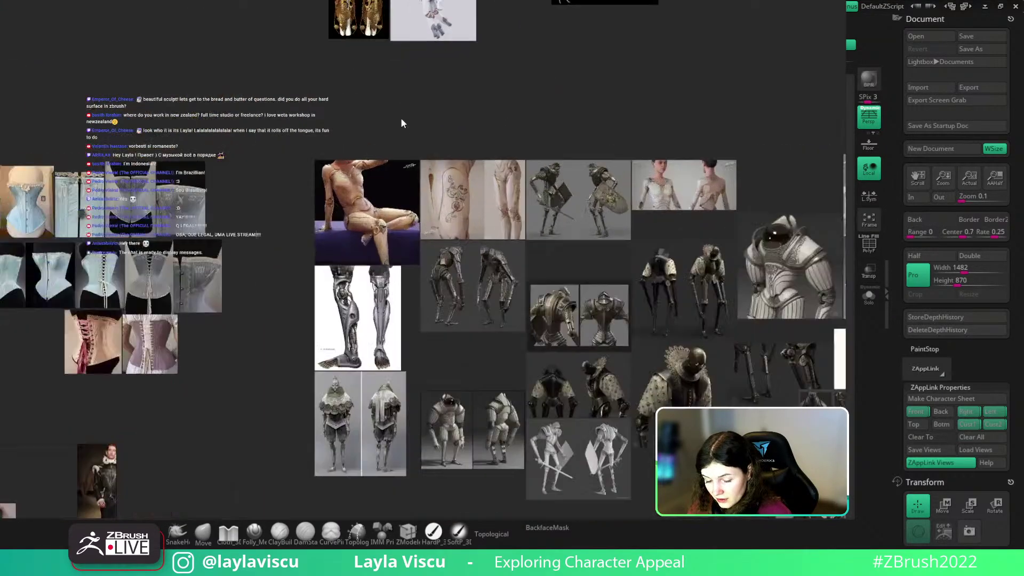
scroll(421, 194, up, 2)
scroll(314, 204, up, 3)
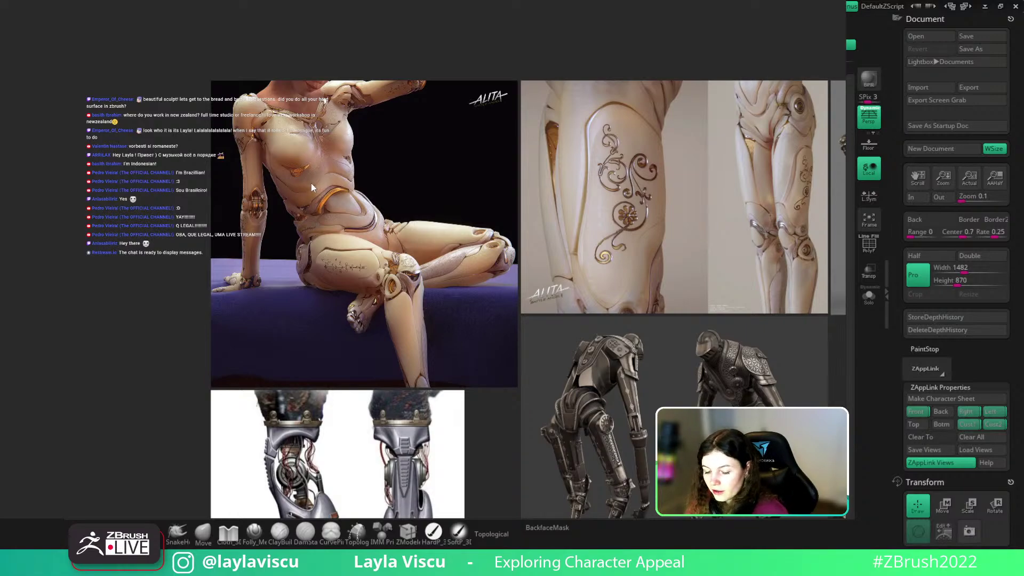
middle_drag(311, 187, 328, 202)
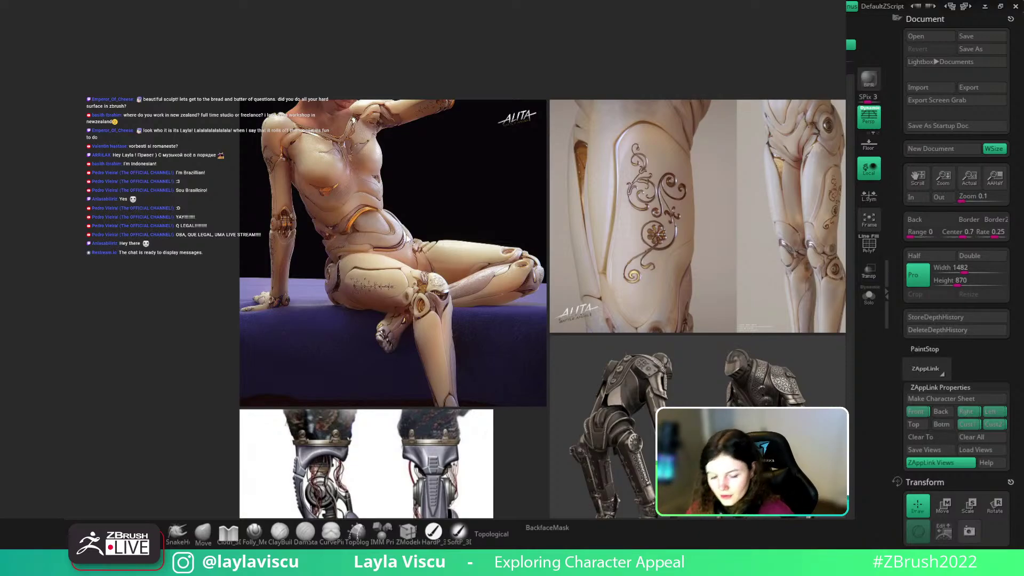
scroll(403, 238, down, 1)
scroll(404, 226, down, 2)
scroll(618, 194, up, 3)
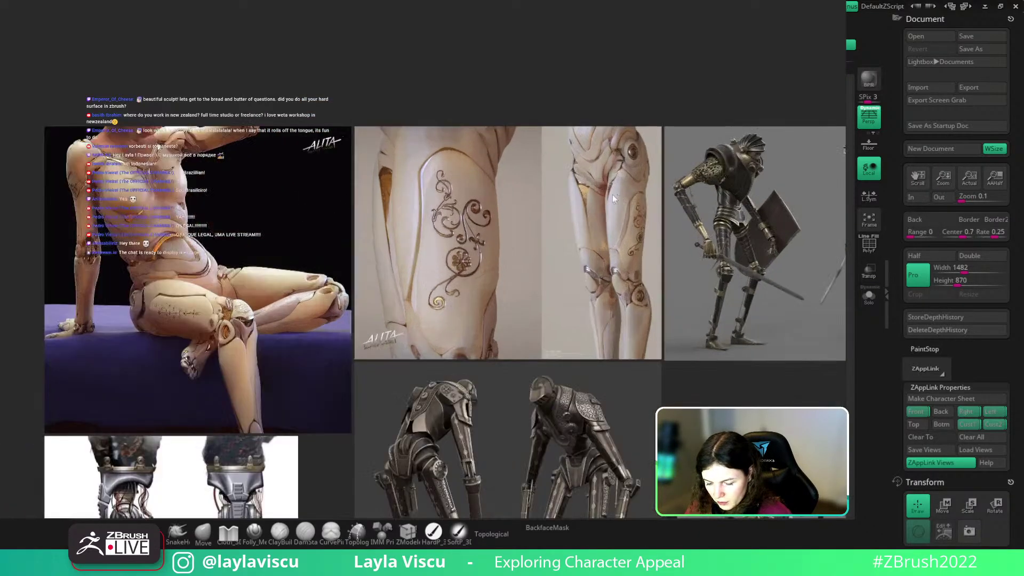
middle_drag(474, 211, 657, 203)
scroll(670, 209, up, 1)
scroll(567, 238, down, 4)
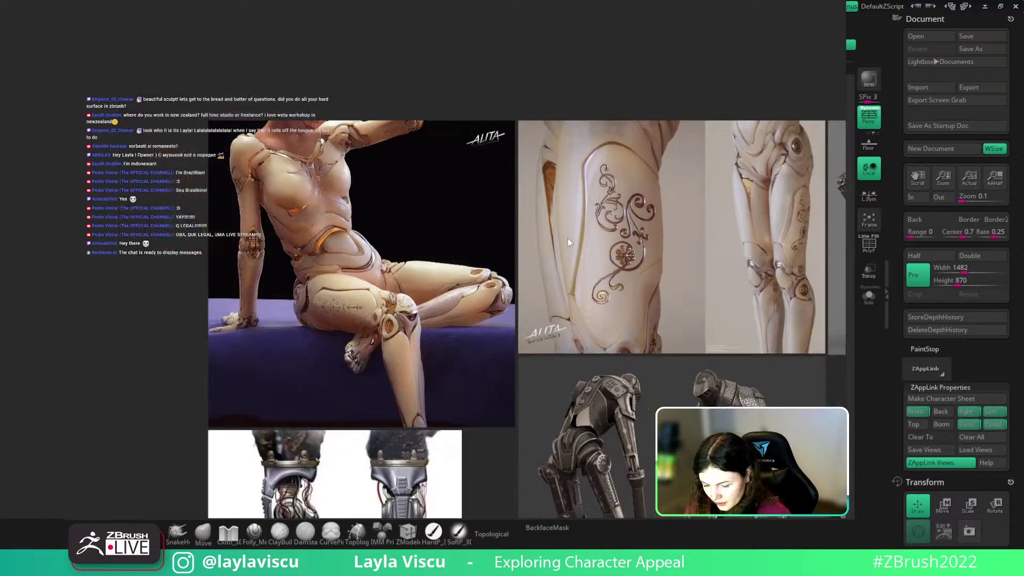
scroll(389, 194, up, 2)
scroll(388, 174, down, 4)
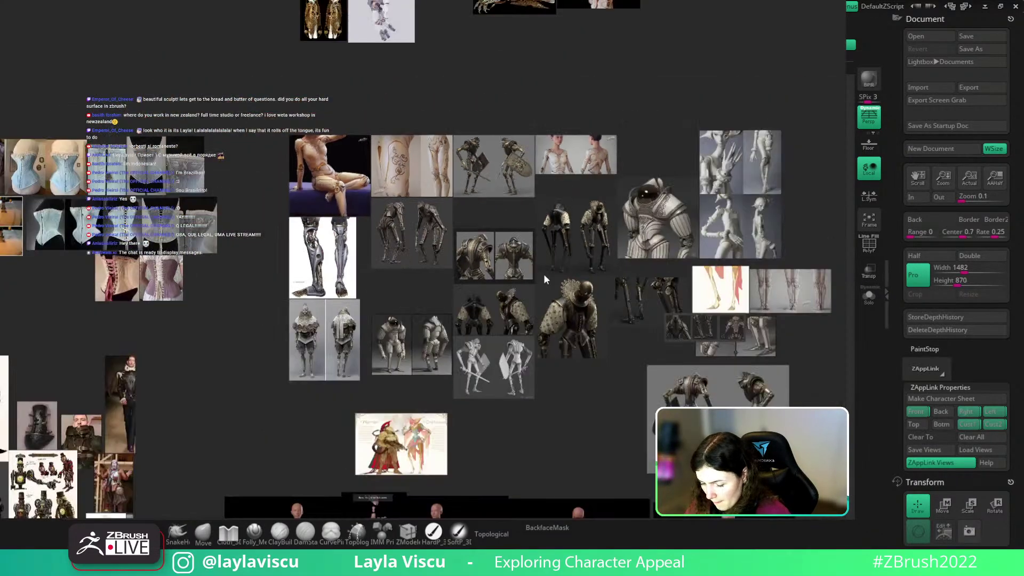
Step: Examine the mechanical leg and armour references, and switch back to the sculpted character in ZBrush
middle_drag(544, 276, 449, 187)
scroll(467, 202, up, 4)
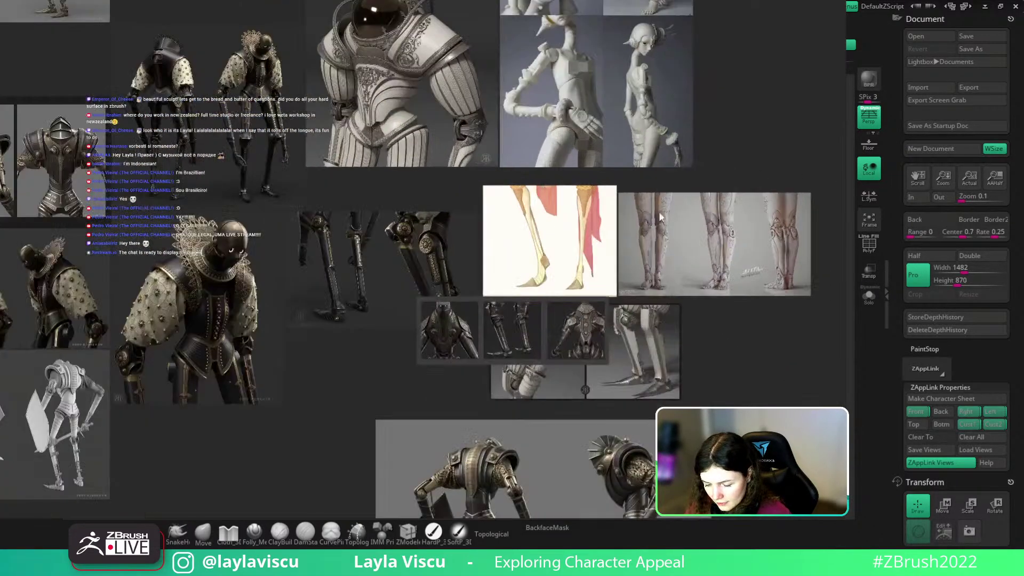
scroll(645, 244, down, 2)
scroll(645, 244, down, 6)
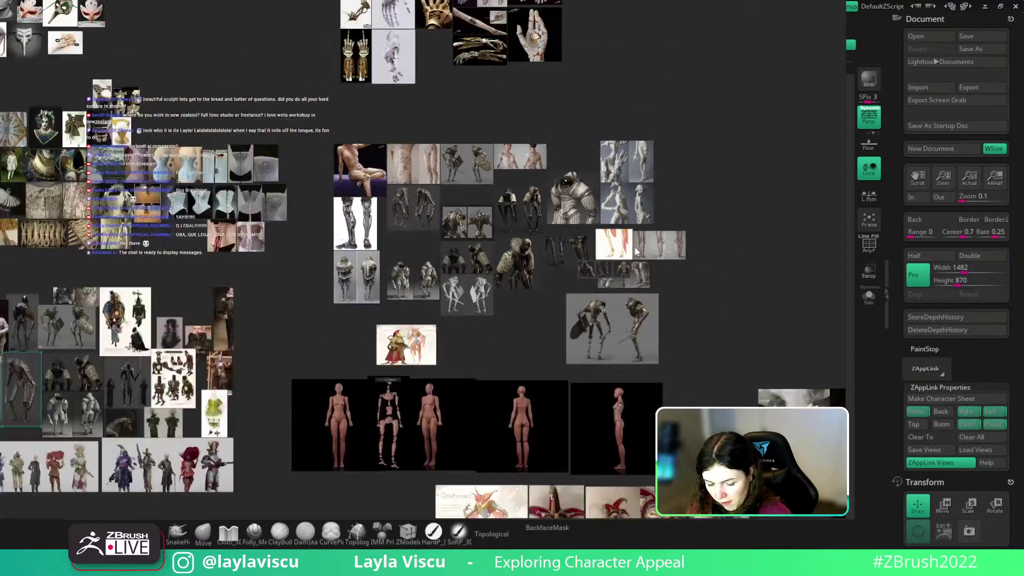
middle_drag(520, 285, 576, 244)
key(alt+Tab)
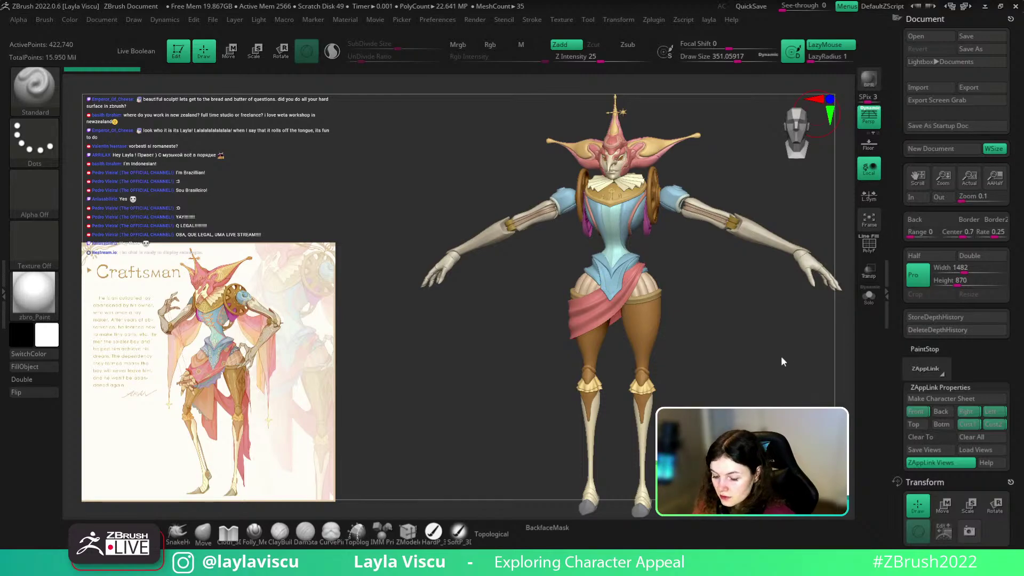
Step: Examine the full-figure sculpt from a three-quarter angle beside its concept art
drag(773, 359, 768, 373)
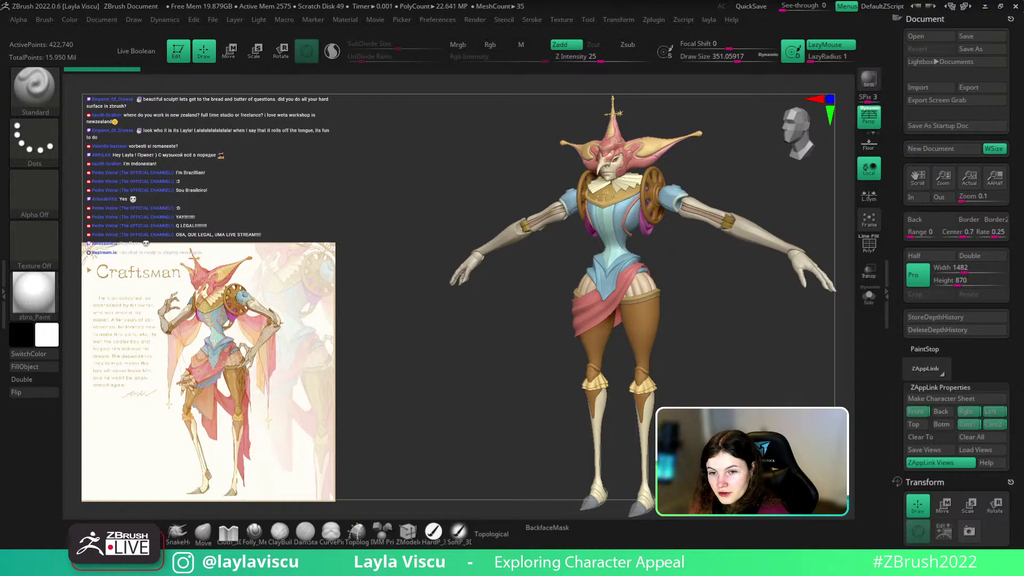
mouse_move(766, 404)
shift+mouse_down()
mouse_move(779, 399)
mouse_move(720, 395)
mouse_move(790, 400)
mouse_move(763, 411)
shift+mouse_up()
mouse_move(704, 407)
mouse_down()
mouse_move(758, 407)
mouse_move(739, 385)
mouse_move(695, 390)
mouse_up()
mouse_move(752, 417)
alt+mouse_down()
mouse_move(757, 391)
mouse_move(749, 417)
alt+mouse_up()
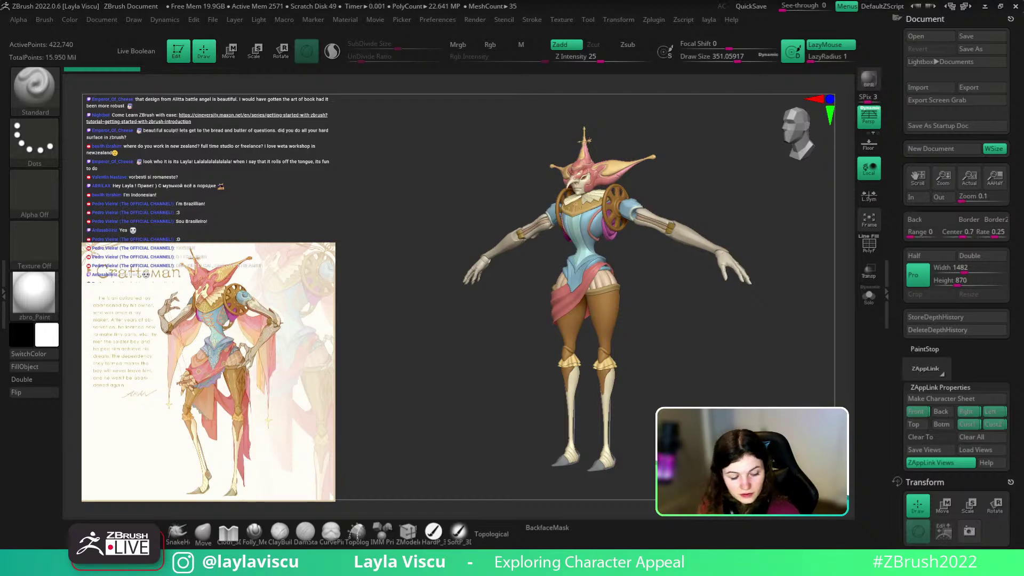
Step: Try enlarging and repositioning the Craftsman concept art in Spotlight, and undo the changes
key(z)
drag(310, 321, 366, 384)
drag(297, 370, 382, 311)
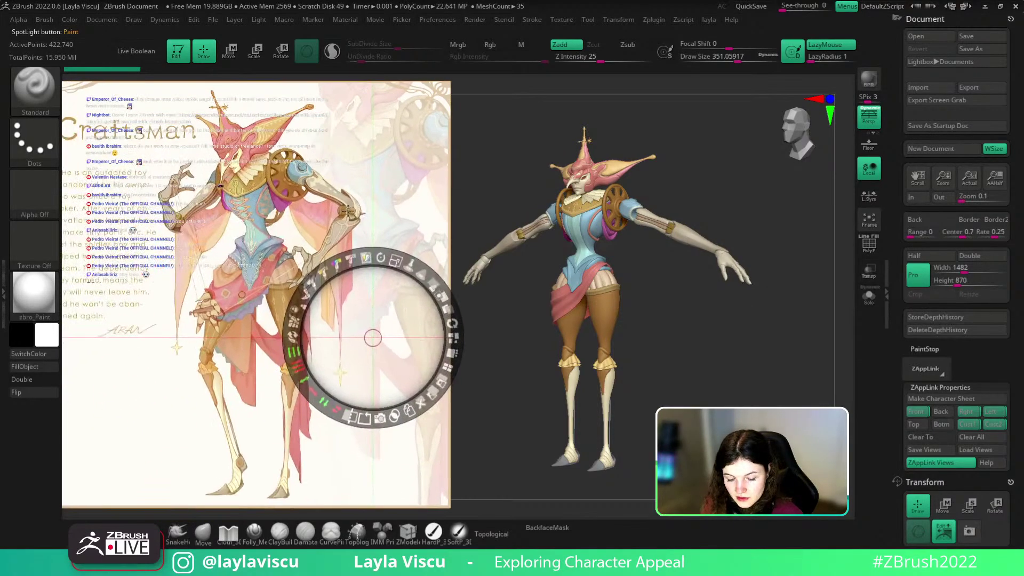
key(z)
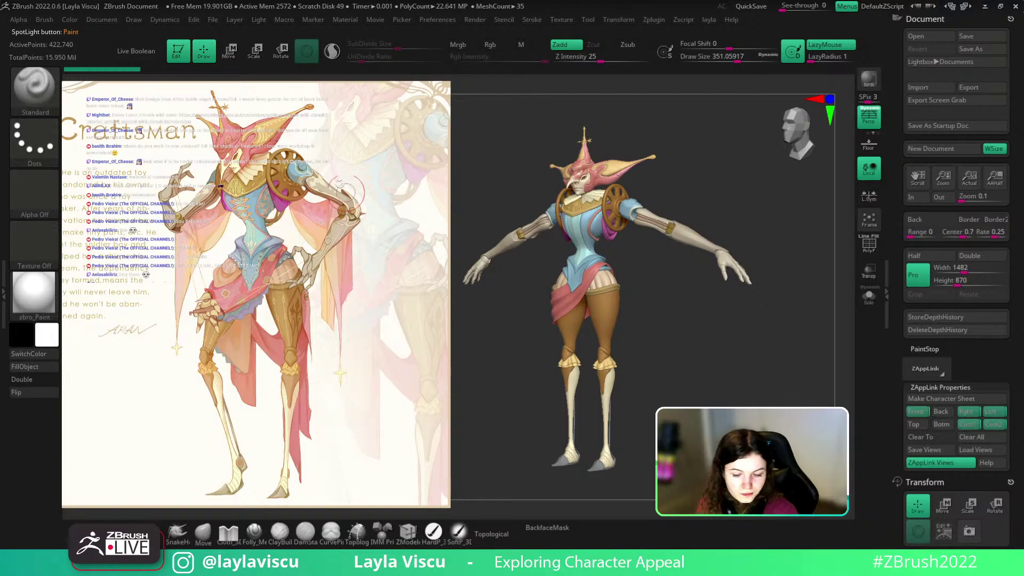
key(z)
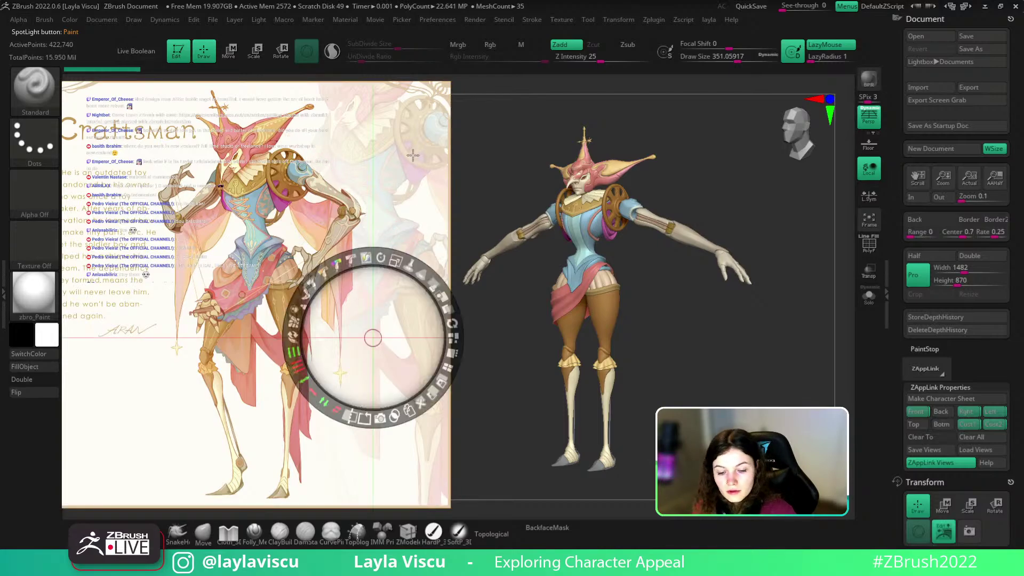
drag(393, 263, 356, 265)
drag(372, 337, 315, 386)
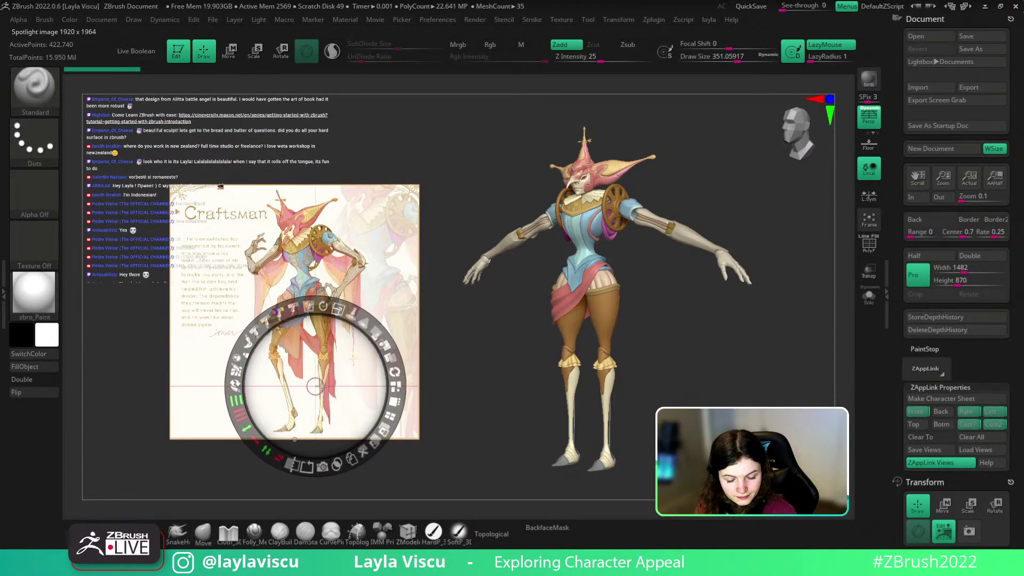
key(ctrl+z)
key(ctrl+z)
key(ctrl+z)
key(ctrl+z)
key(ctrl+z)
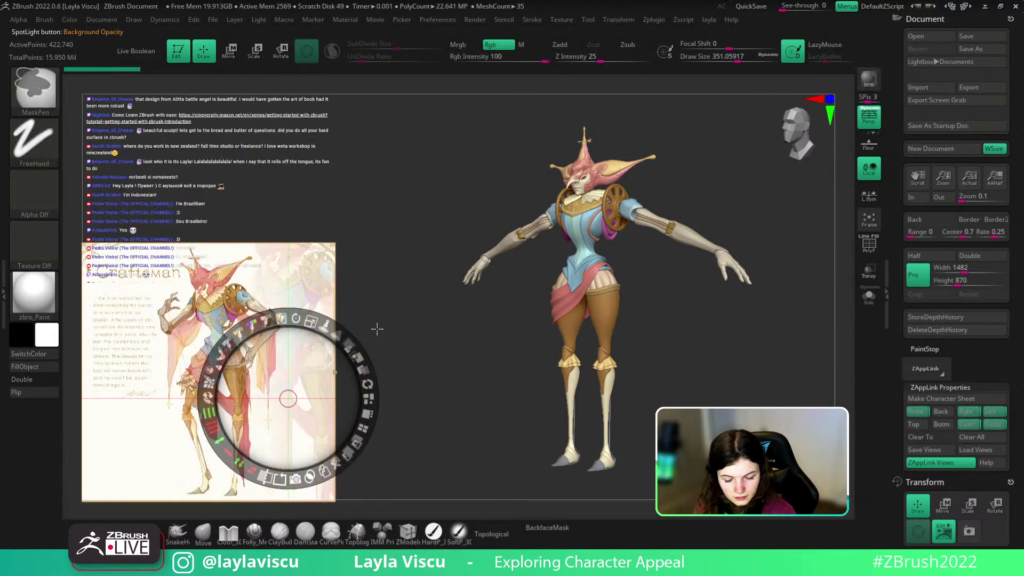
key(z)
Step: Snap the sculpt to the front view, then enlarge the concept art over the canvas in Spotlight and hide it
shift+drag(752, 338, 731, 391)
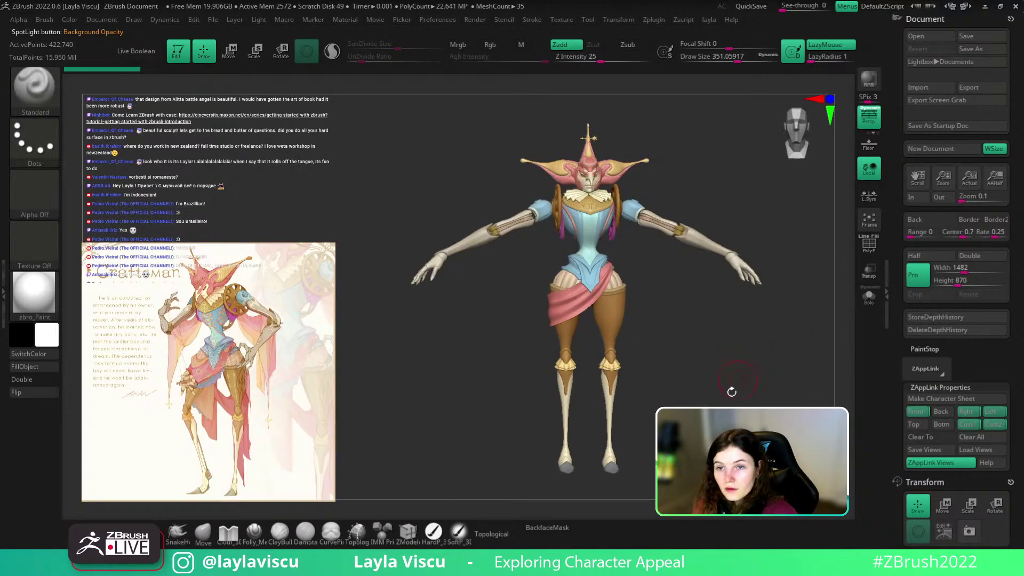
key(z)
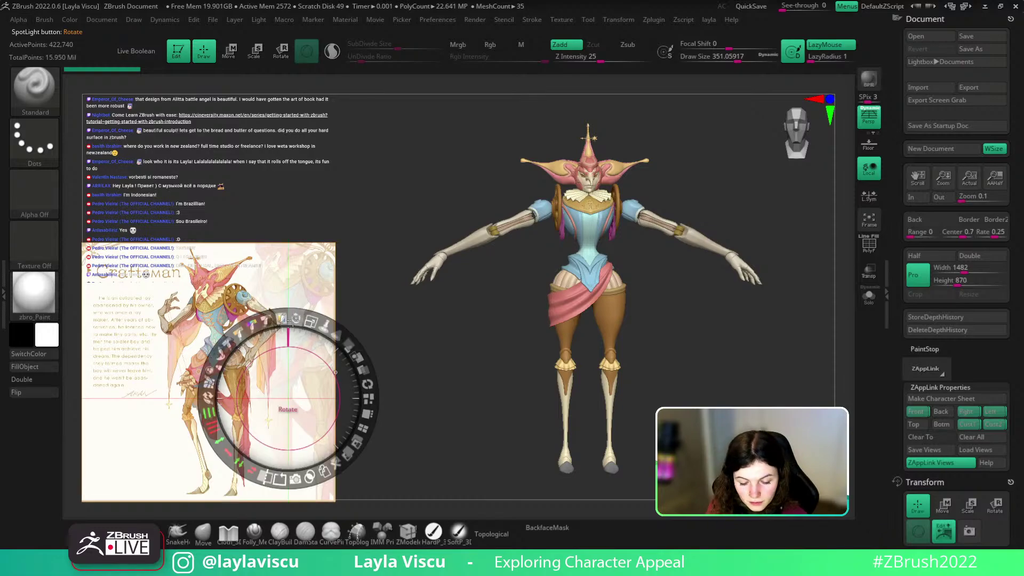
drag(285, 368, 804, 389)
drag(788, 340, 765, 354)
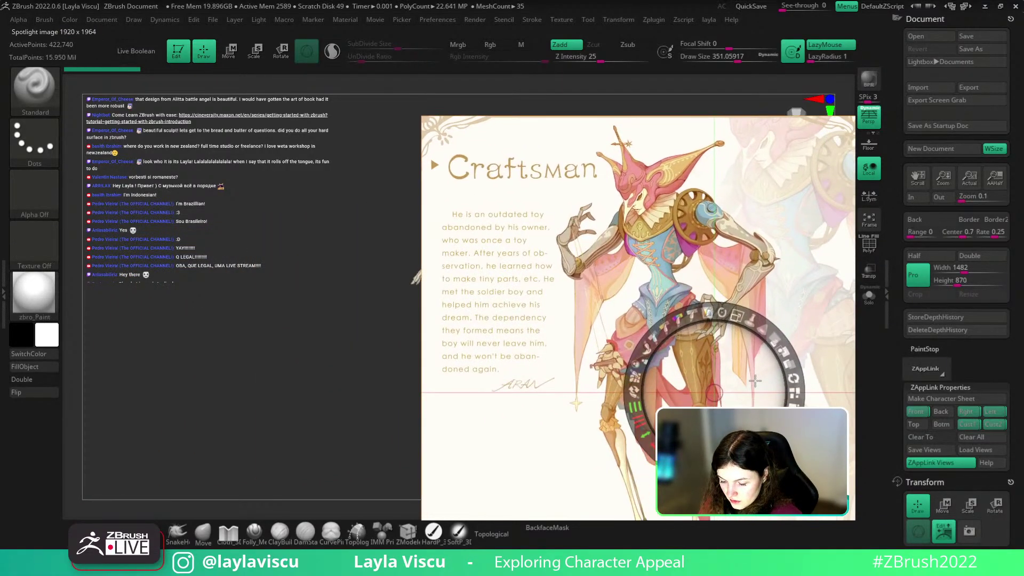
key(ctrl+z)
key(ctrl+z)
key(ctrl+z)
key(ctrl+z)
key(ctrl+z)
key(ctrl+z)
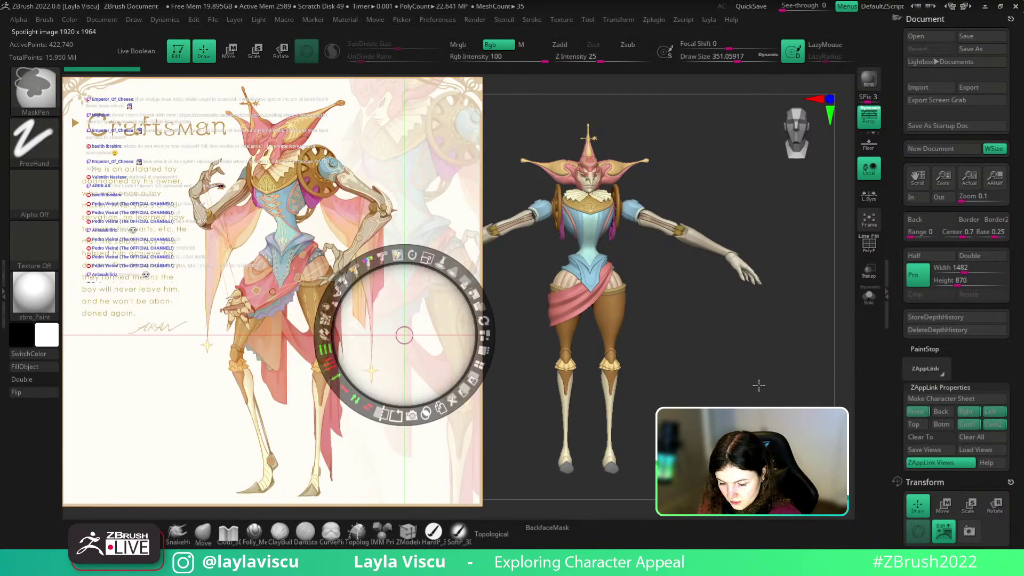
key(ctrl+z)
key(shift+z)
Step: Overlay the concept art on the front view of the sculpt and try adjusting its opacity in Spotlight
drag(700, 346, 608, 315)
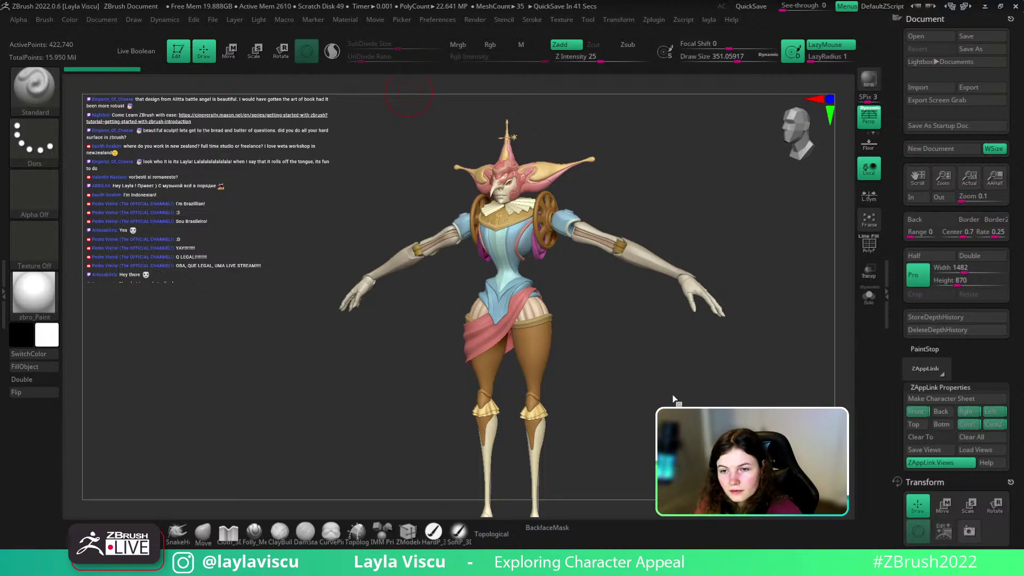
mouse_move(673, 399)
mouse_down()
mouse_move(644, 383)
mouse_move(613, 414)
mouse_up()
key(shift+z)
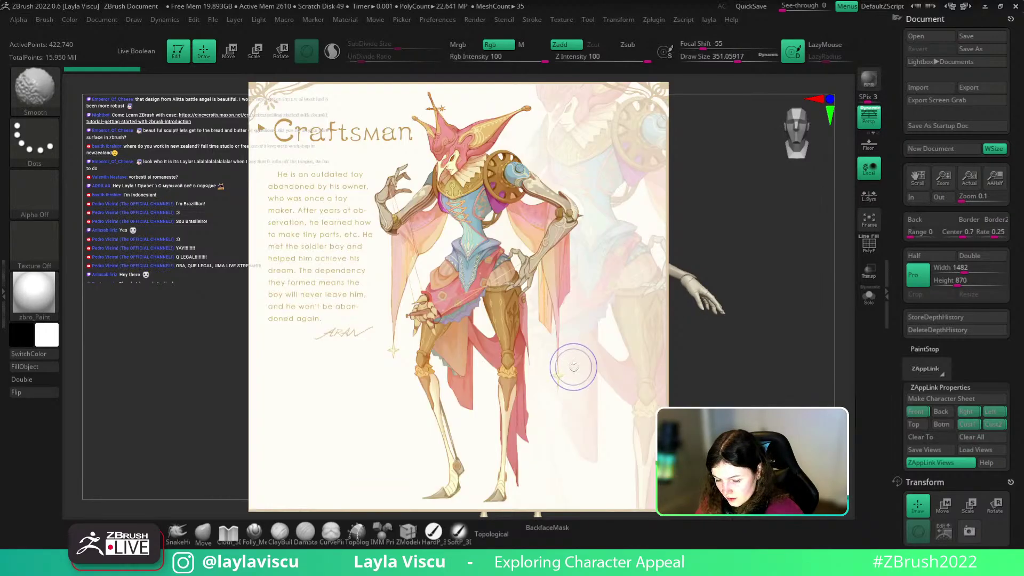
key(z)
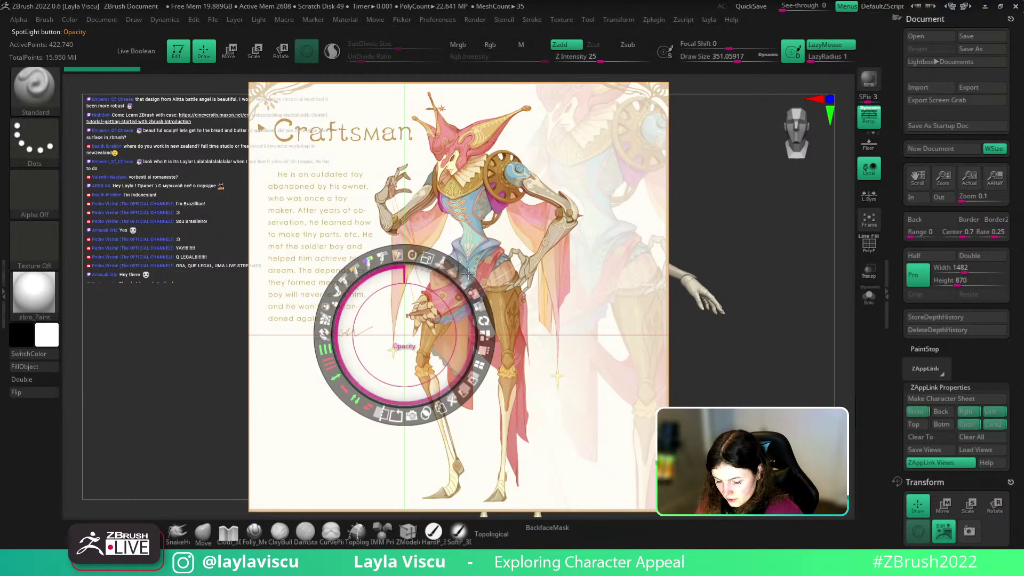
drag(468, 274, 429, 267)
key(z)
key(shift+z)
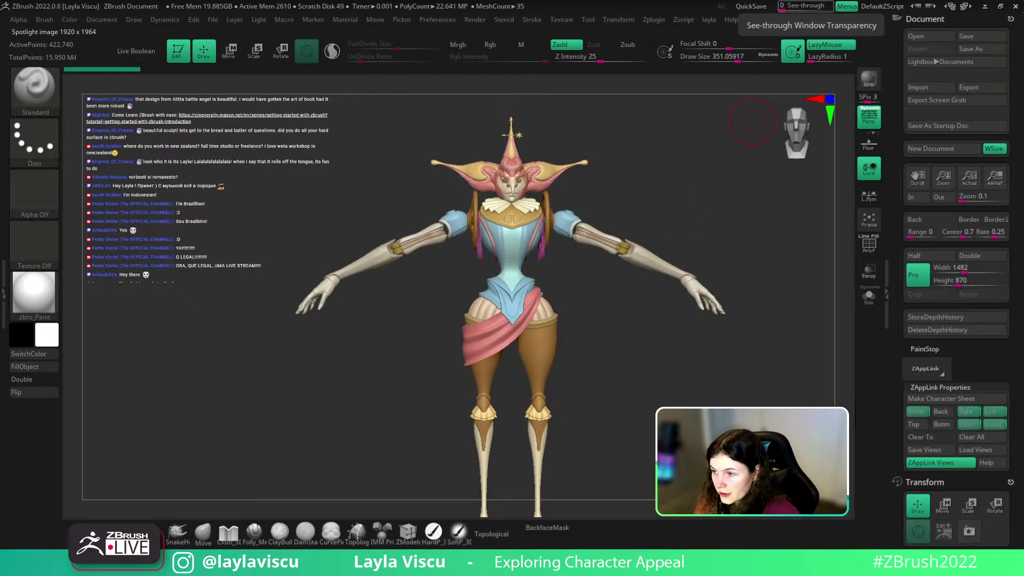
Step: Overlay the concept art semi-transparently on the three-quarter view of the sculpt, and restore its full opacity
drag(638, 276, 654, 305)
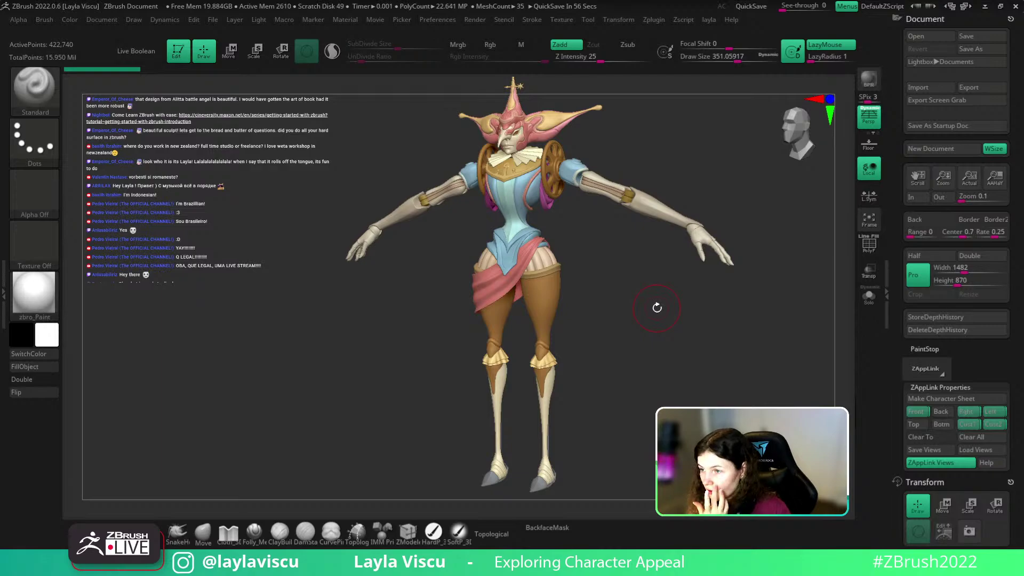
key(shift+z)
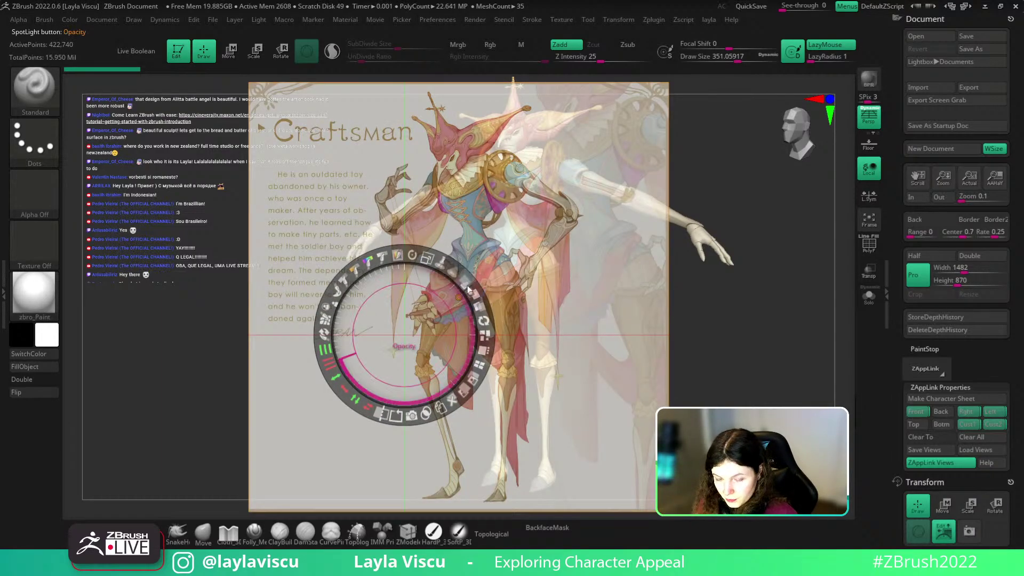
drag(468, 286, 484, 346)
key(z)
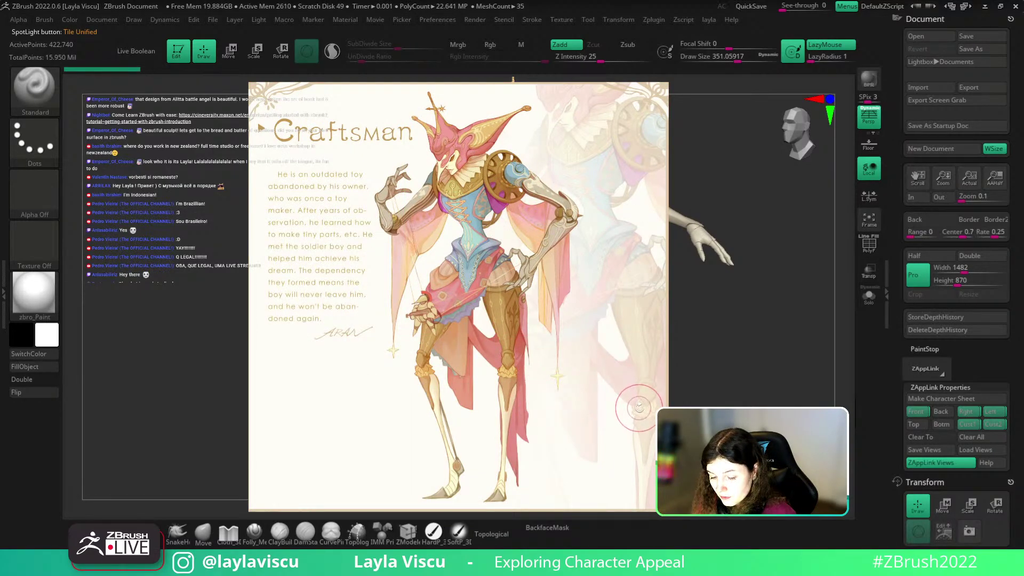
key(shift+z)
Step: Frame the character's upper body from the front and select the Move brush with a draw size of about 415
drag(653, 318, 639, 359)
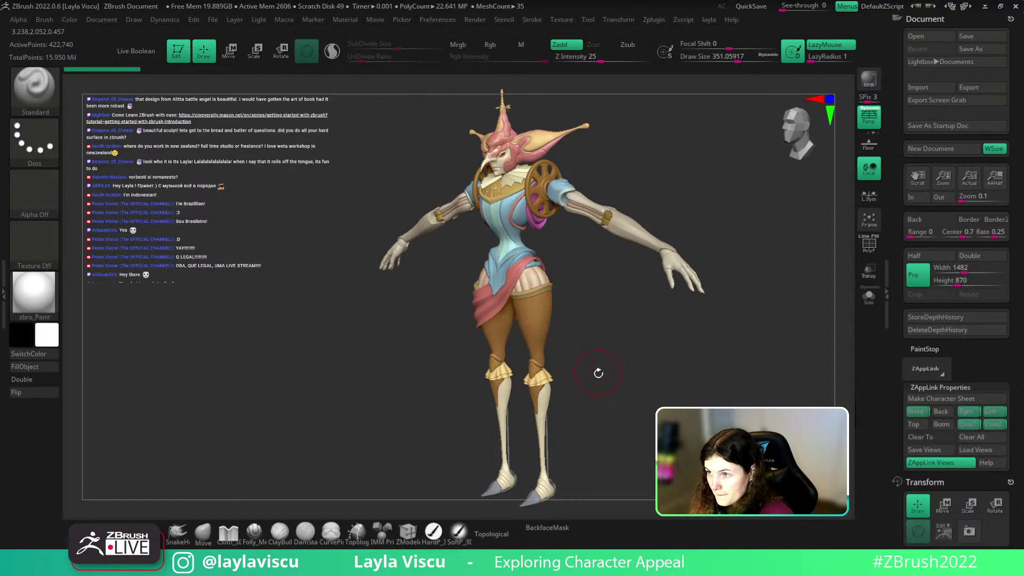
mouse_move(610, 375)
mouse_down()
mouse_move(605, 358)
mouse_move(581, 366)
mouse_move(670, 355)
mouse_up()
right_drag(658, 345, 698, 344)
ctrl+right_drag(562, 386, 685, 351)
mouse_move(677, 343)
mouse_down()
mouse_move(754, 348)
mouse_move(713, 361)
mouse_move(681, 320)
mouse_up()
alt+right_drag(677, 264, 670, 295)
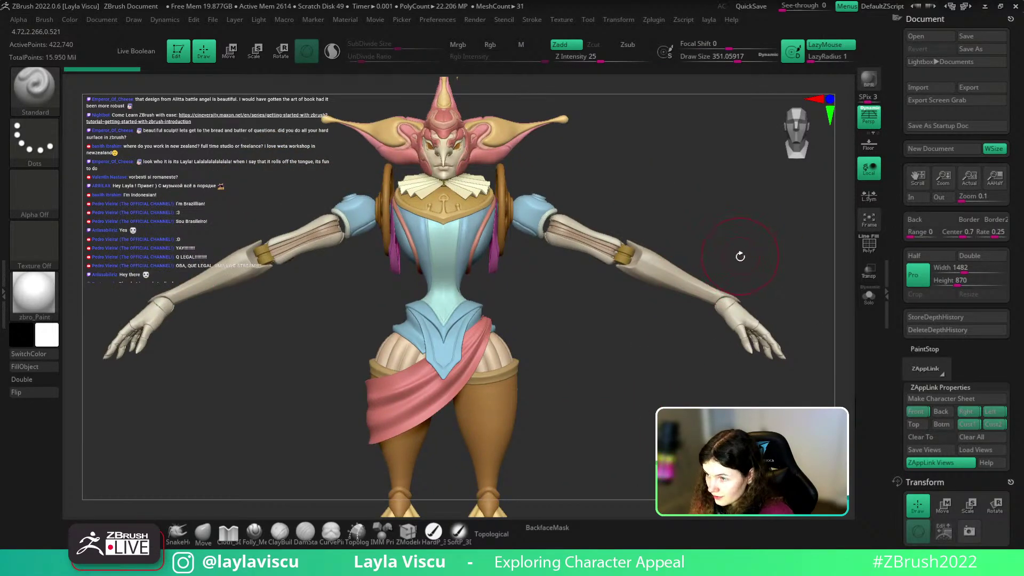
key(s)
drag(739, 256, 736, 257)
key(s)
drag(643, 298, 651, 297)
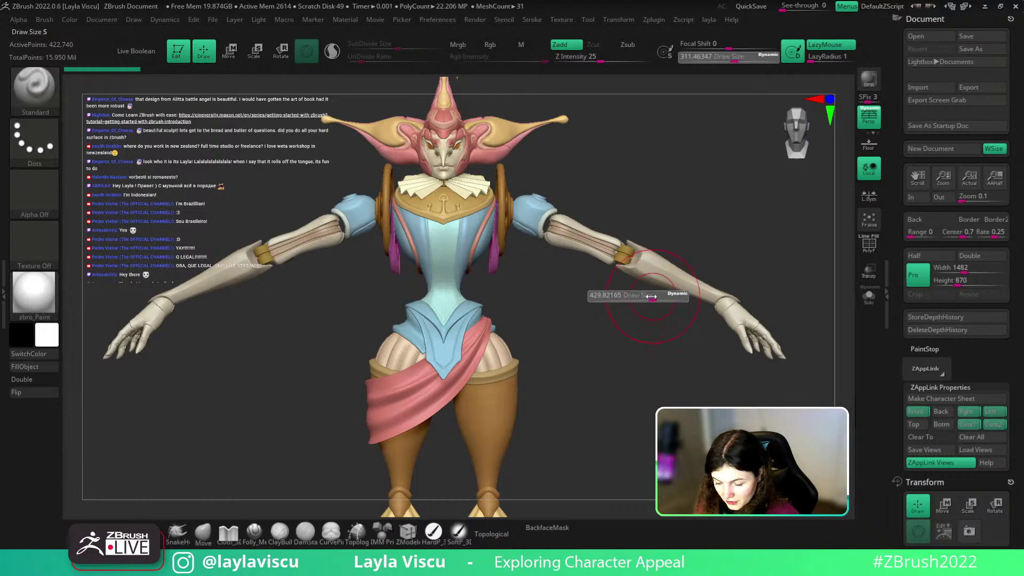
key(b)
key(m)
key(v)
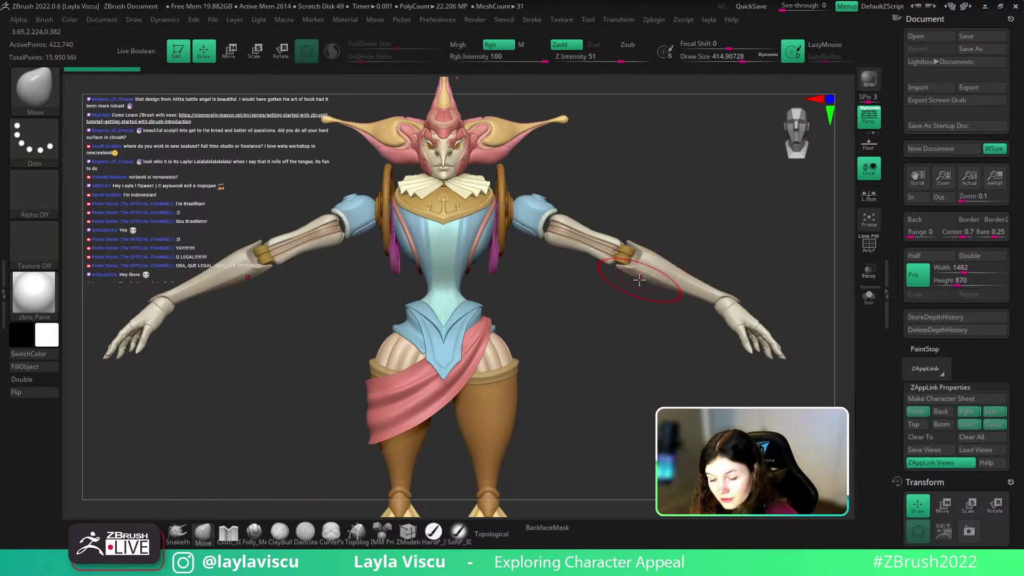
Step: Try pulling the forearm near the elbow upward with backface masking enabled, and undo the stroke
click(537, 528)
drag(640, 279, 662, 253)
key(ctrl+z)
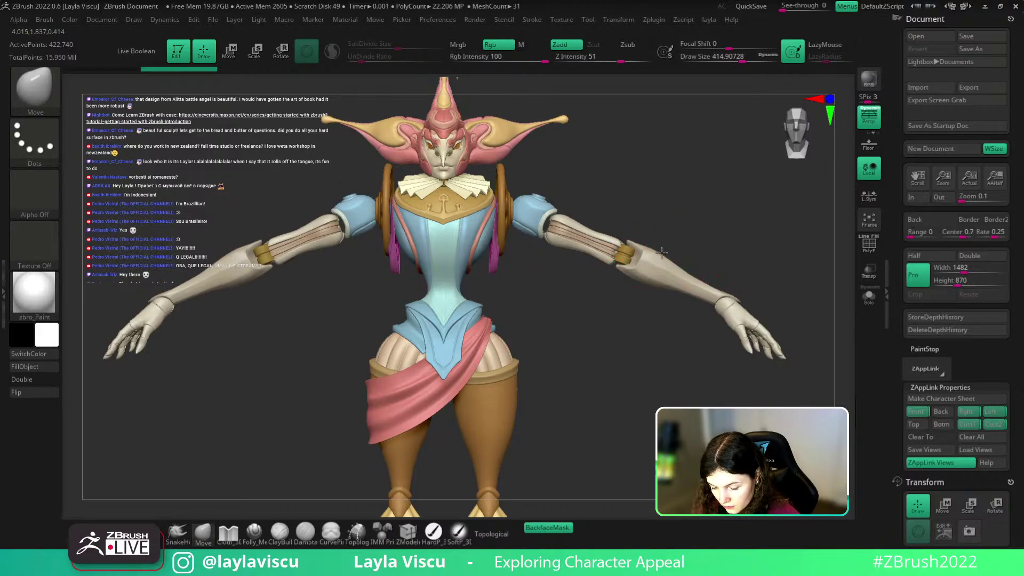
drag(752, 229, 737, 286)
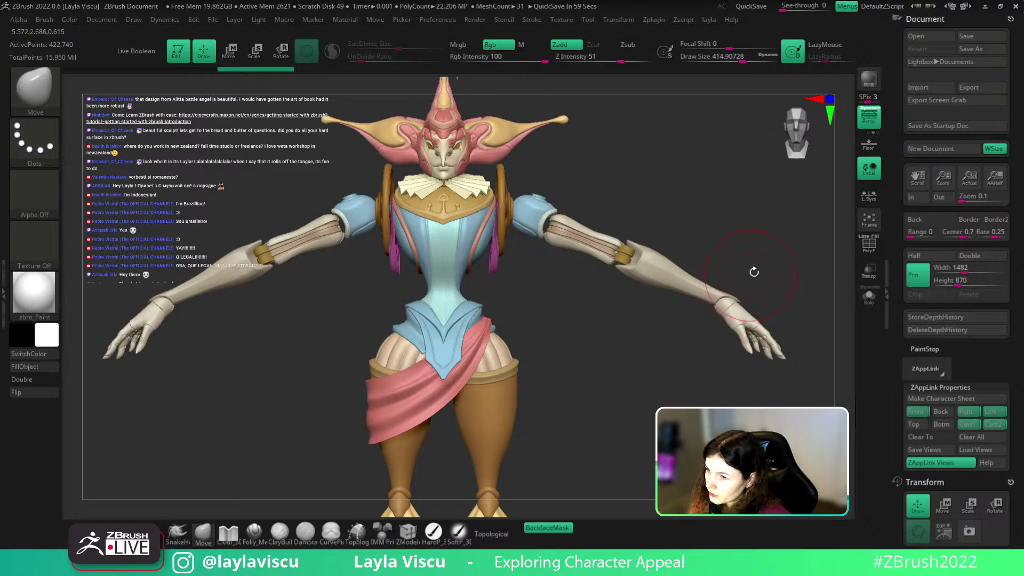
drag(757, 278, 709, 277)
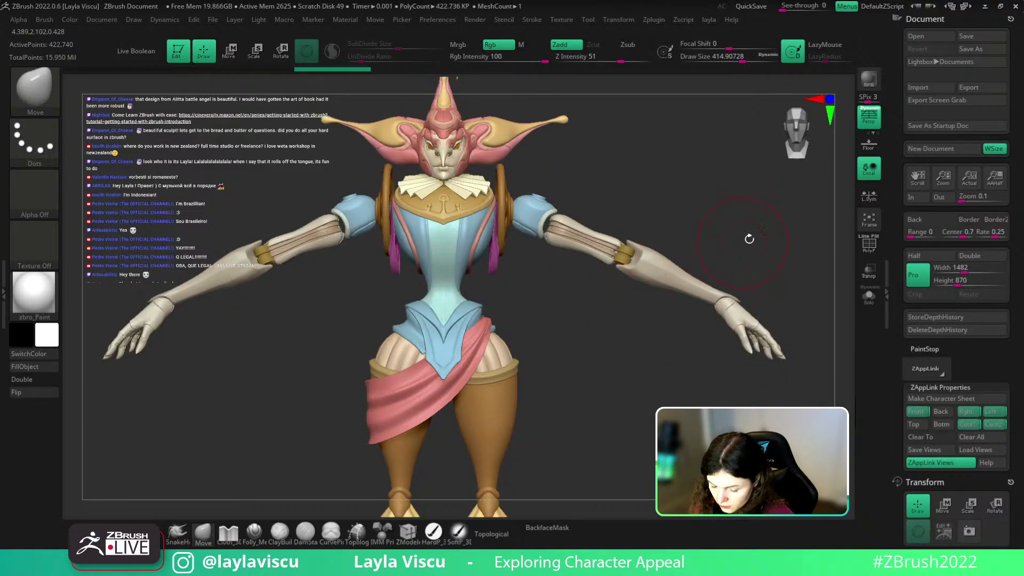
drag(749, 239, 772, 283)
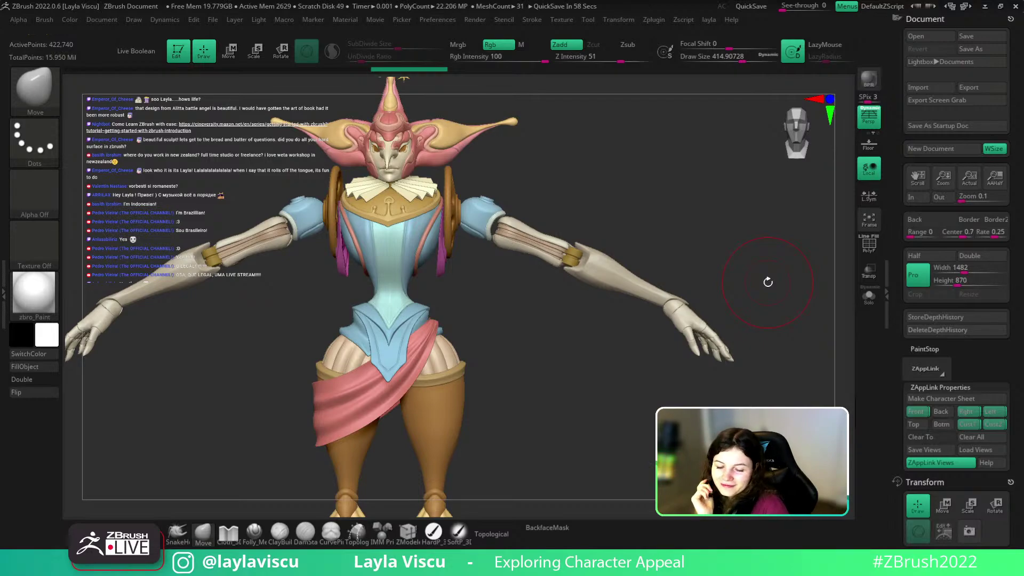
Step: Reduce the draw size to about 212 and reshape the elbow end of the forearm with the Move brush
key(s)
drag(709, 267, 666, 269)
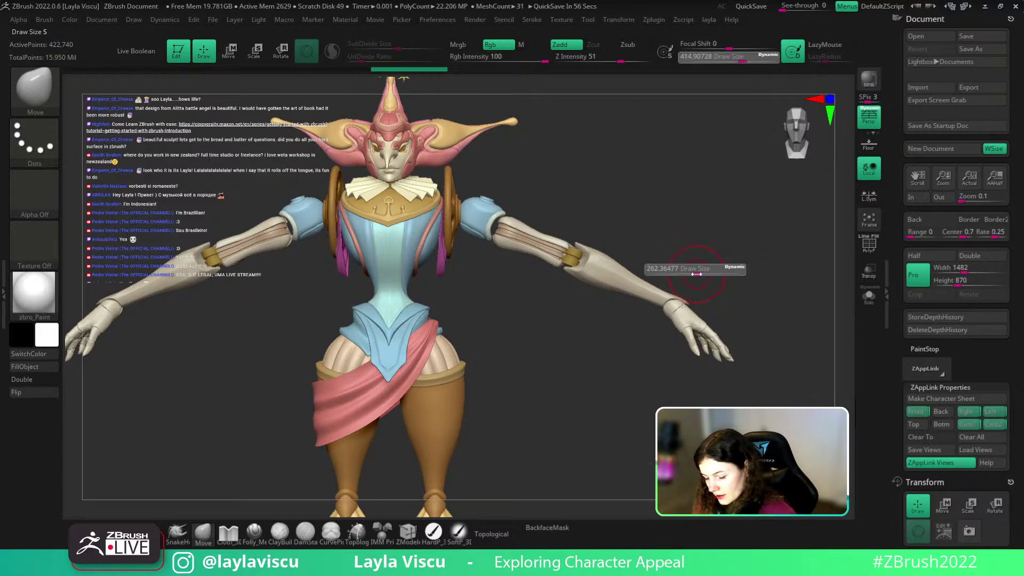
ctrl+right_drag(583, 236, 655, 281)
key(s)
drag(587, 233, 573, 233)
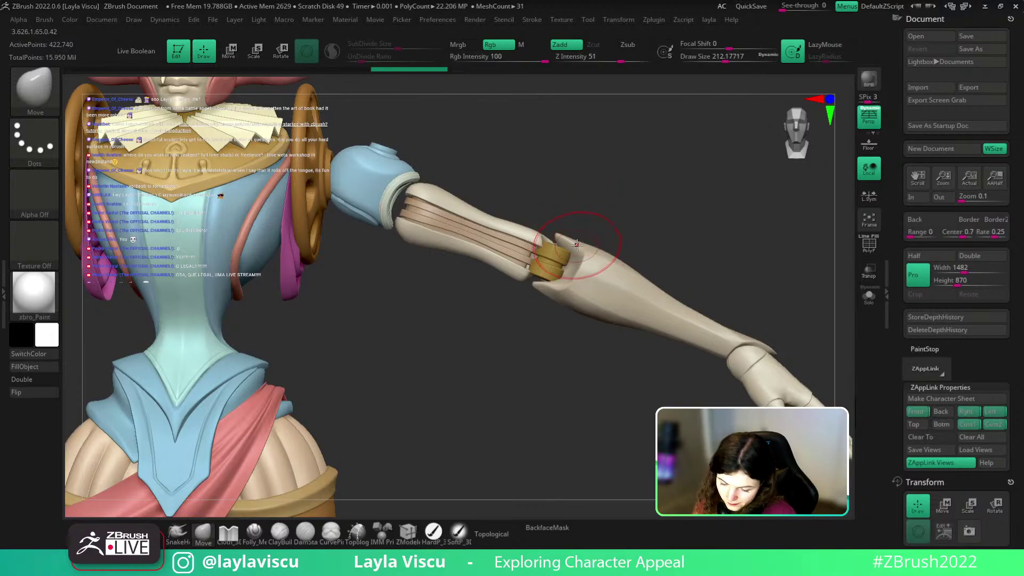
drag(554, 283, 576, 264)
key(f)
mouse_move(624, 202)
mouse_down()
mouse_move(648, 392)
mouse_move(645, 254)
mouse_move(656, 347)
mouse_move(736, 327)
mouse_move(729, 303)
mouse_move(722, 322)
mouse_move(715, 295)
mouse_move(738, 222)
mouse_move(735, 327)
mouse_move(676, 292)
mouse_move(640, 332)
mouse_move(663, 325)
mouse_up()
key(ctrl)
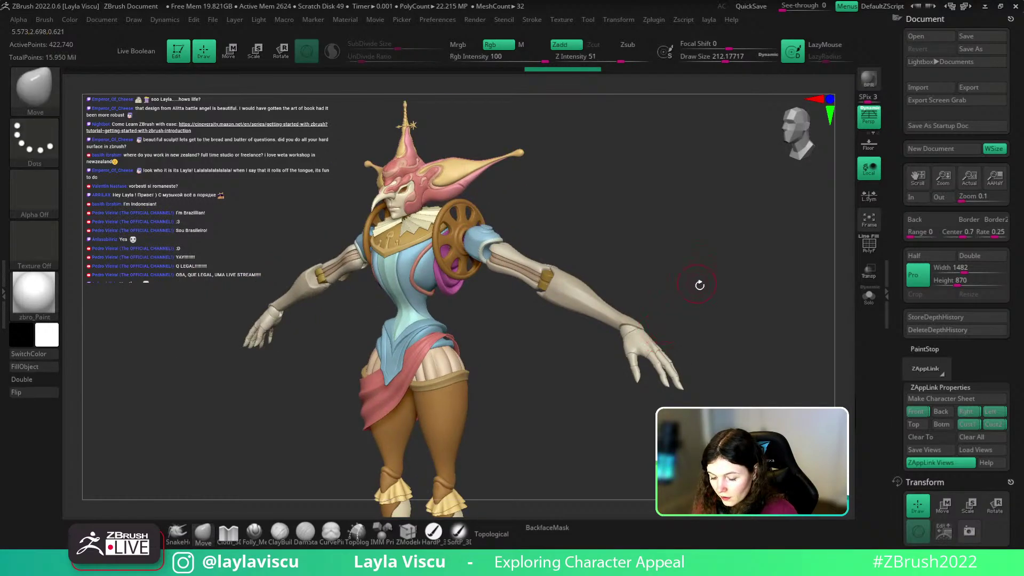
Step: Make the hand the active subtool and adjust its shape with the Move brush
drag(697, 283, 727, 279)
mouse_move(743, 344)
mouse_down()
mouse_move(694, 342)
mouse_move(662, 302)
mouse_up()
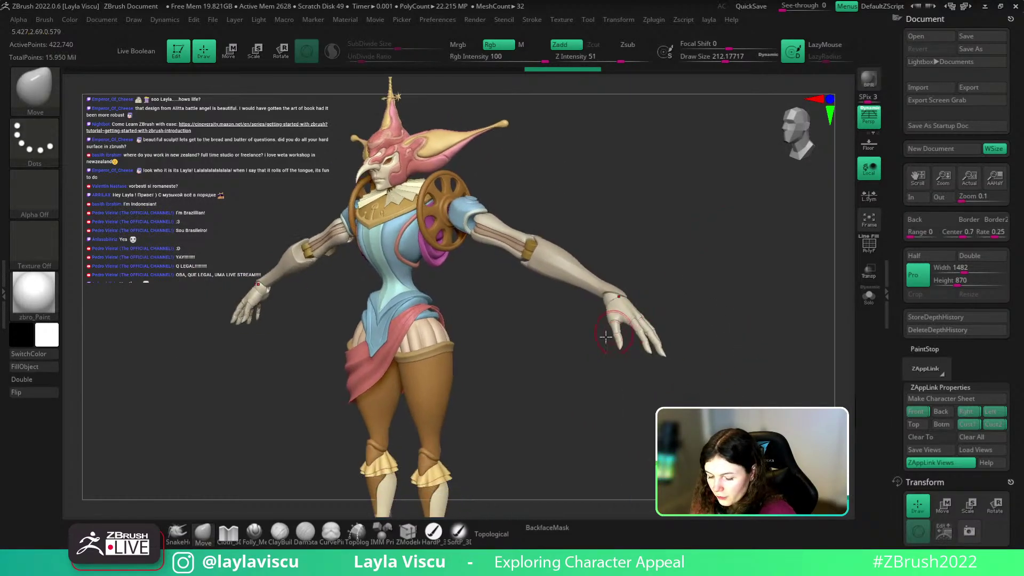
key(shift)
alt+click(618, 313)
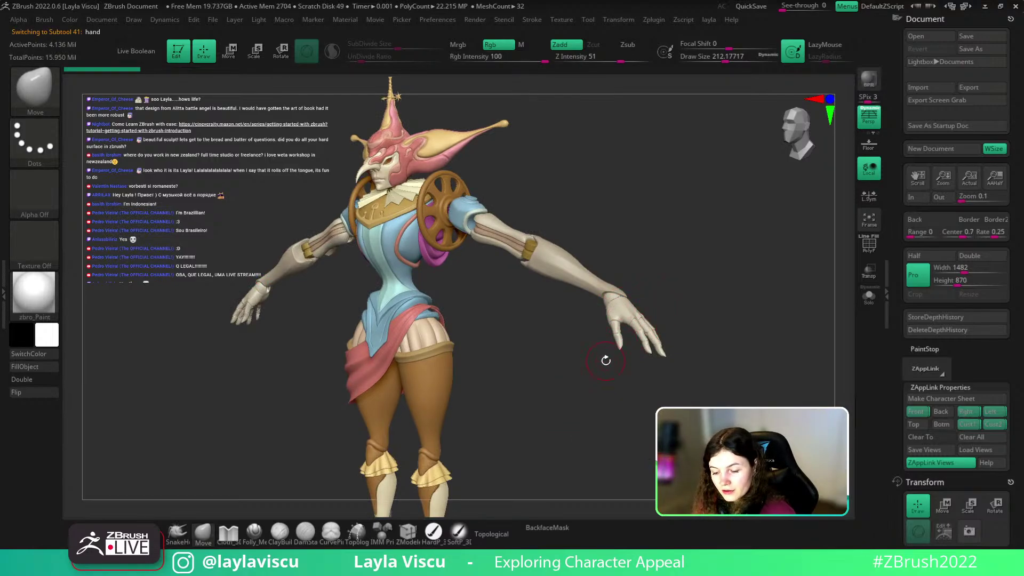
mouse_move(605, 360)
mouse_down()
mouse_move(690, 286)
mouse_move(612, 297)
mouse_move(602, 316)
mouse_move(687, 306)
mouse_move(710, 322)
mouse_move(676, 293)
mouse_move(629, 332)
mouse_move(620, 318)
mouse_up()
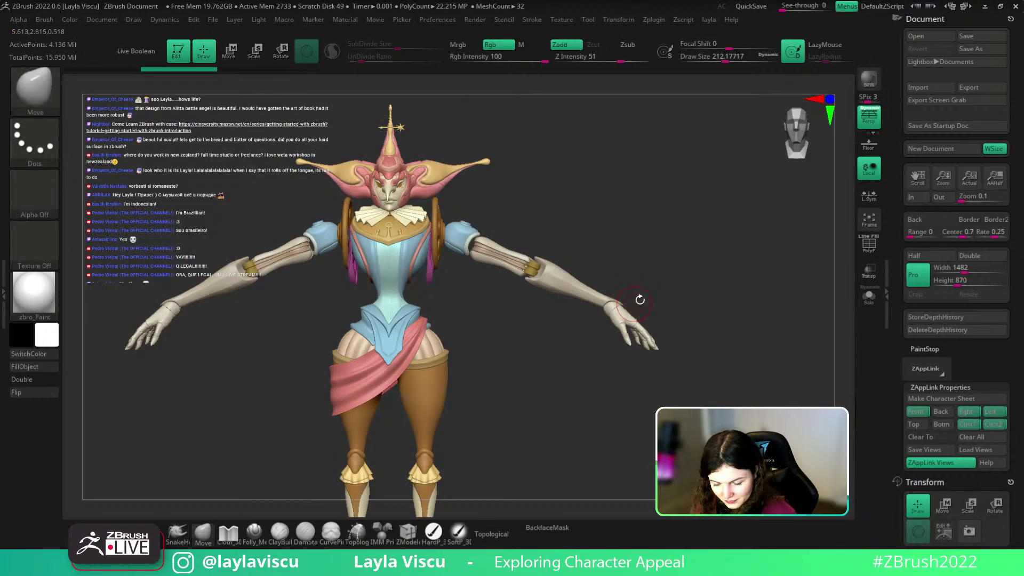
drag(641, 297, 671, 295)
alt+drag(697, 290, 766, 257)
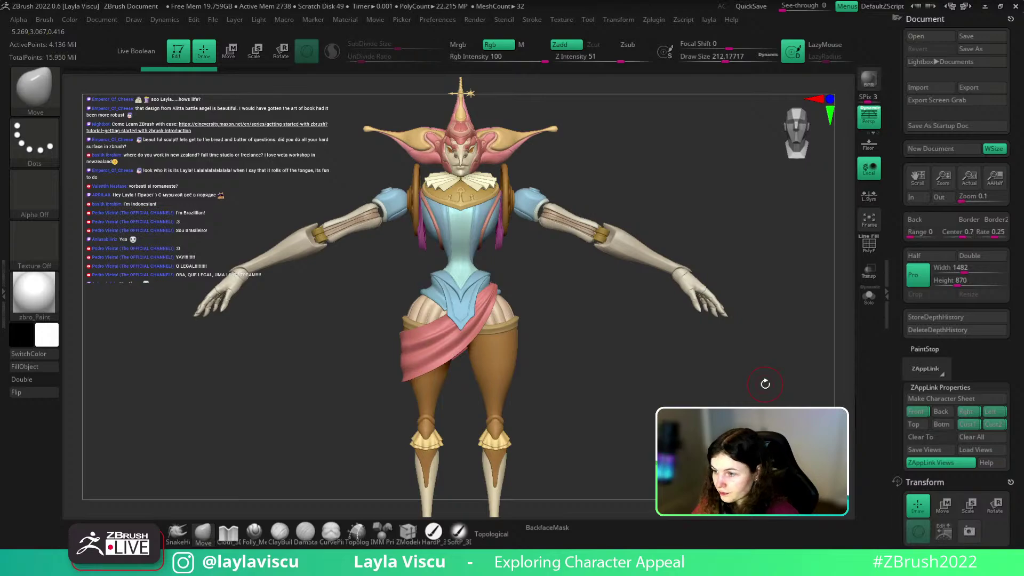
Step: Import the cropped arm concept image aran-6-craftman_lowres(3) as a texture and add it to Spotlight
key(z)
key(shift+z)
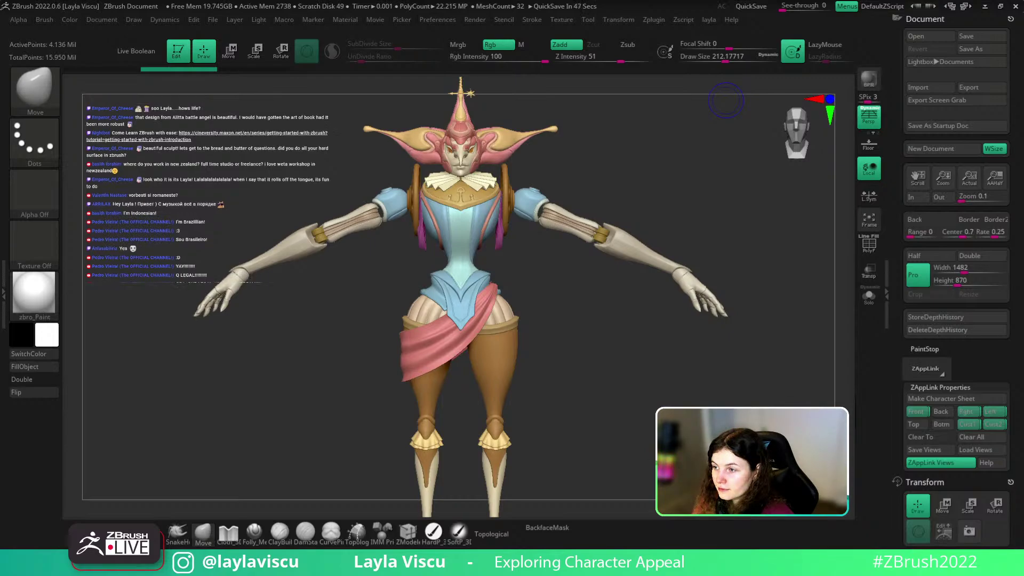
click(562, 19)
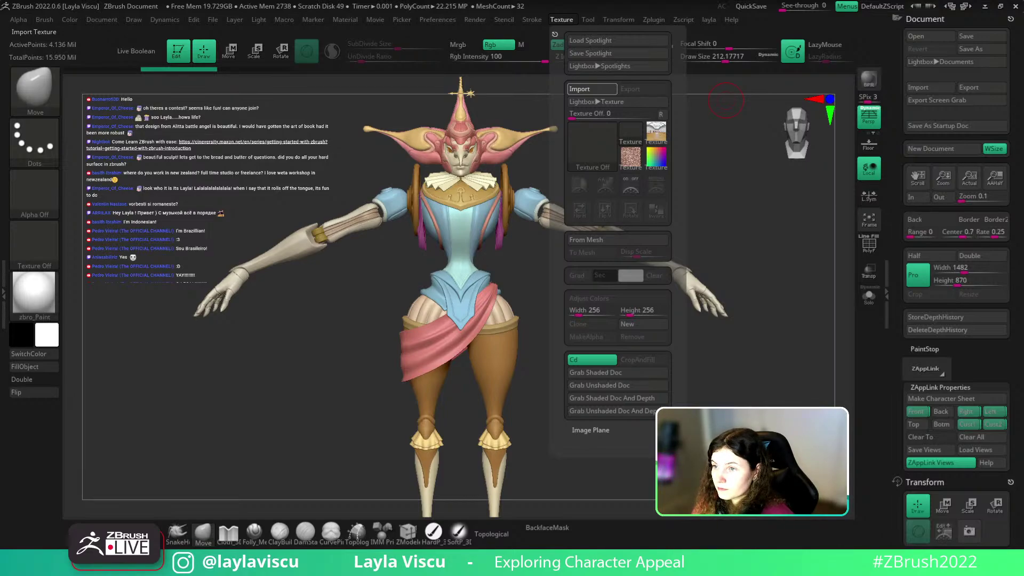
click(591, 88)
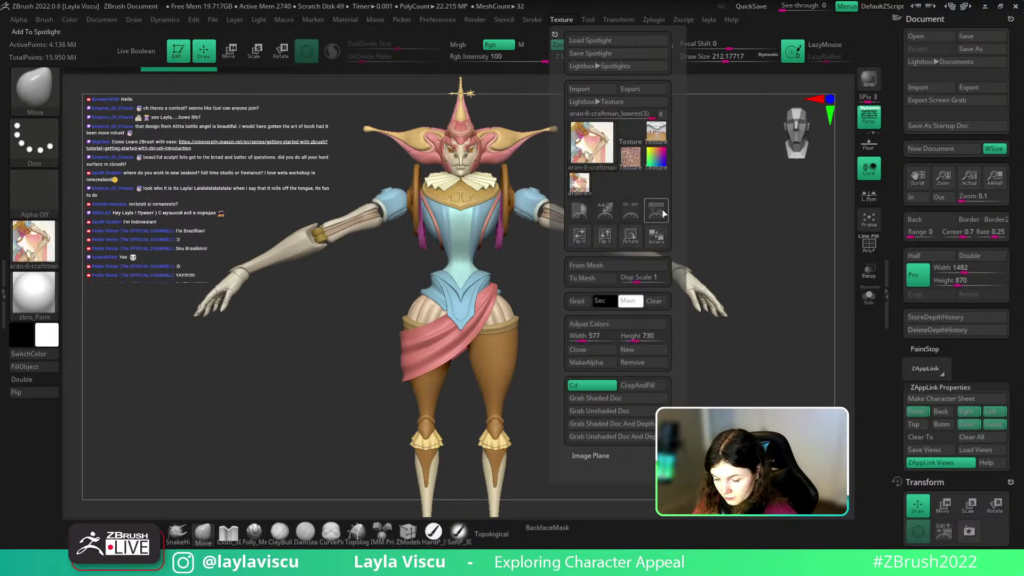
click(661, 212)
drag(466, 217, 443, 219)
key(super+x)
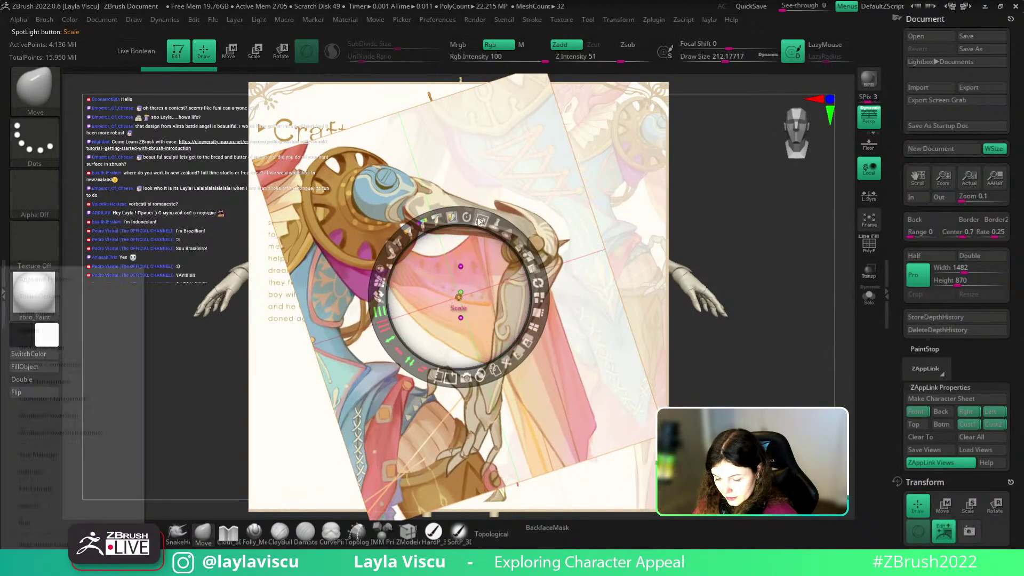
click(498, 194)
key(ctrl+z)
key(ctrl+z)
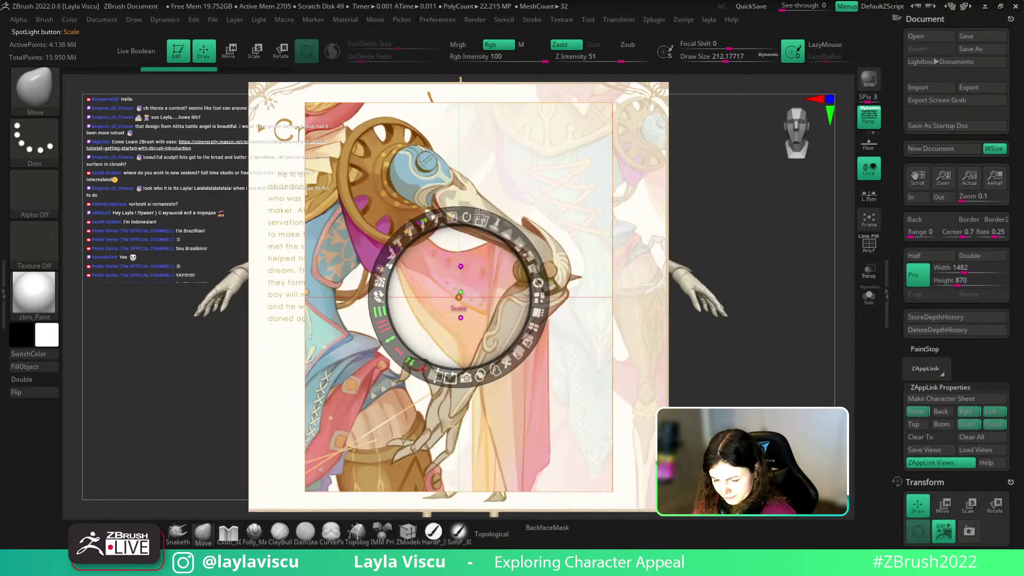
Step: Scale down the arm reference and place it beside the character, and delete the full Craftsman page from Spotlight
drag(480, 215, 426, 227)
drag(454, 296, 779, 271)
click(555, 340)
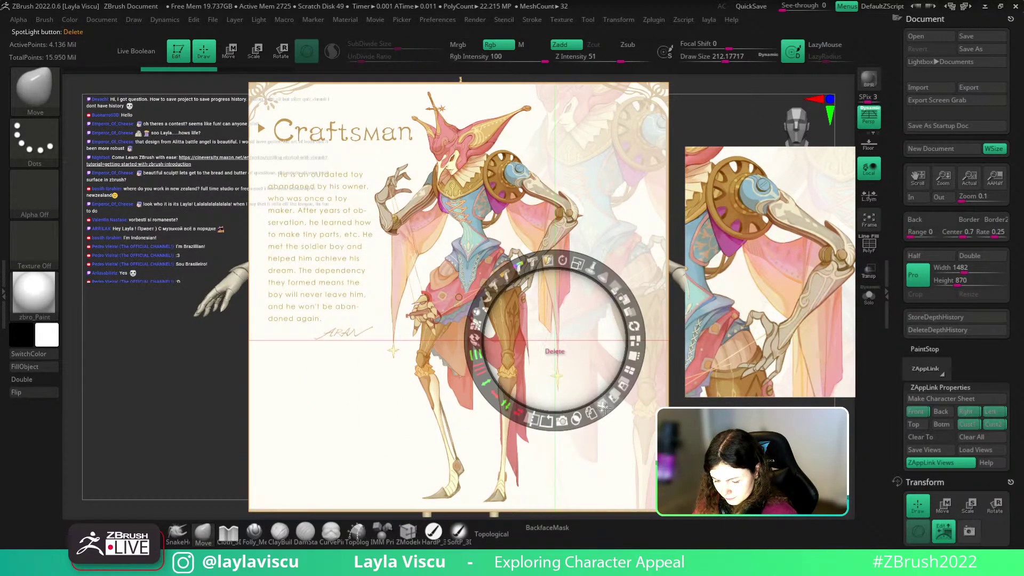
click(554, 351)
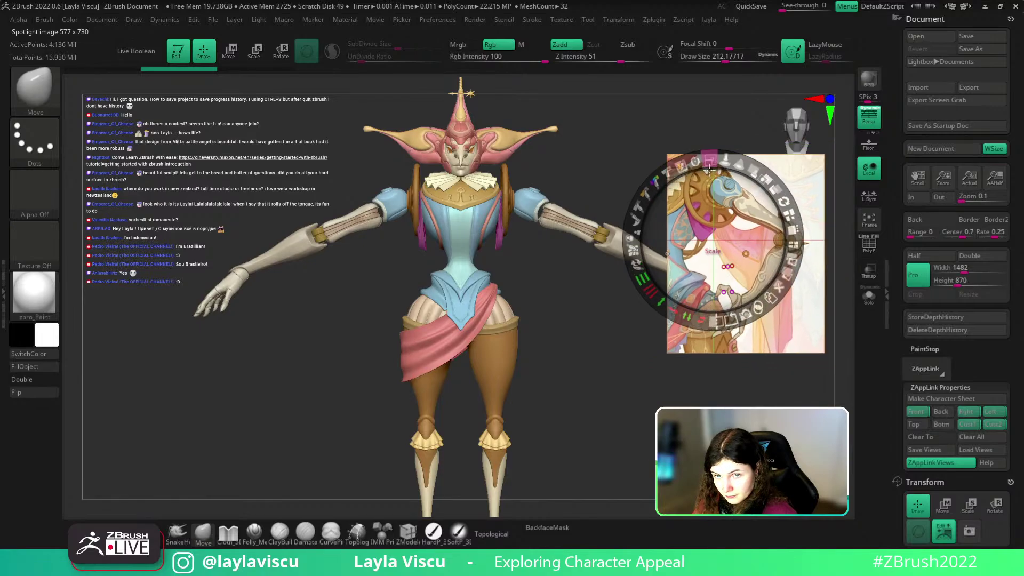
key(shift+z)
click(437, 19)
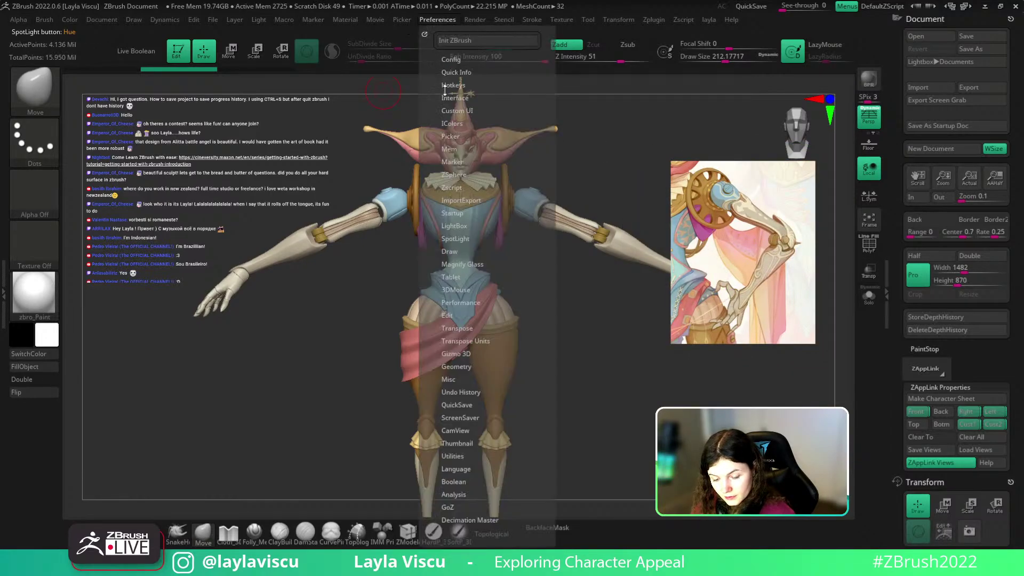
scroll(469, 336, down, 5)
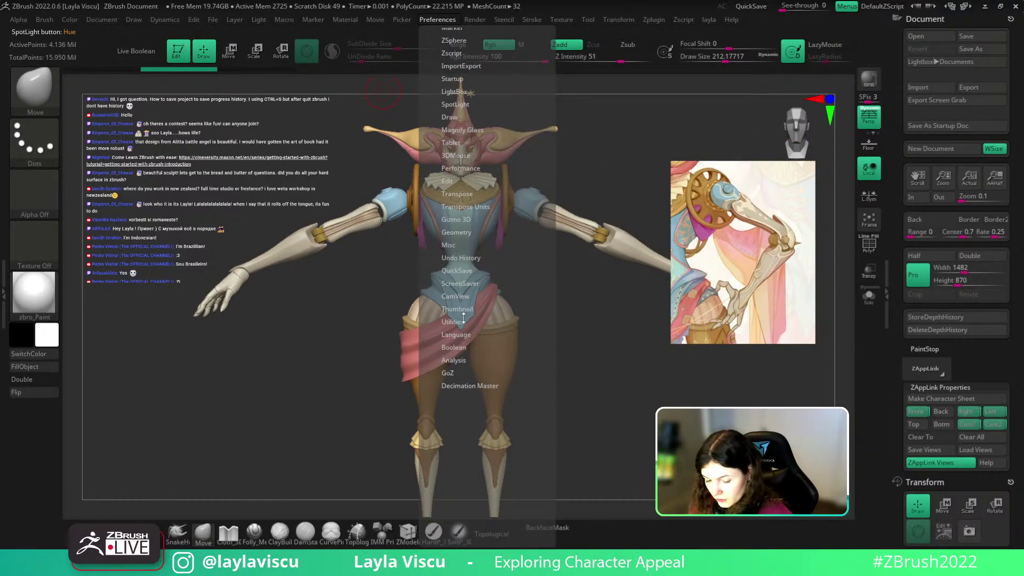
click(456, 296)
click(461, 309)
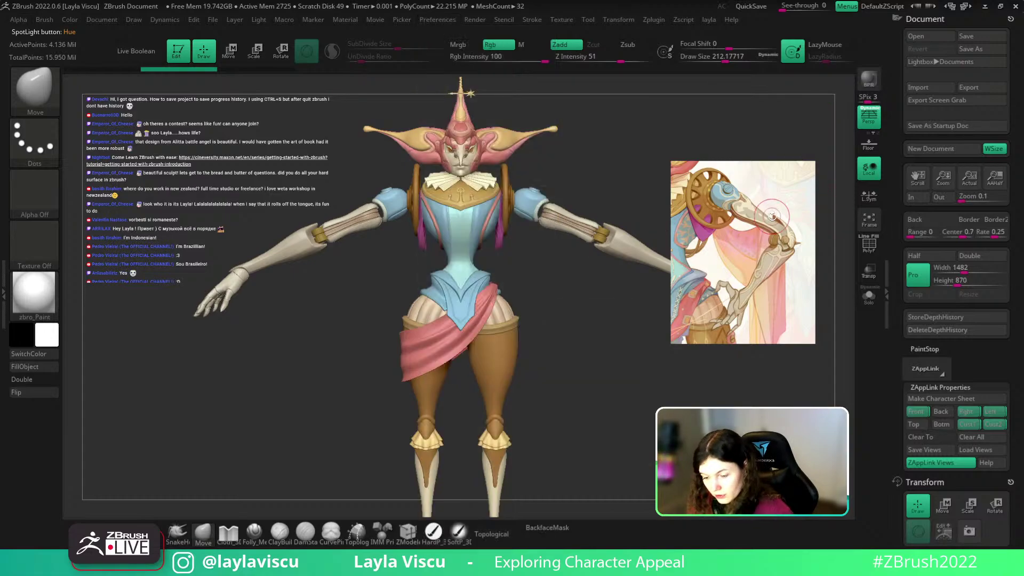
Step: Move the arm reference image in Spotlight up into the upper right corner of the canvas
key(z)
drag(750, 251, 764, 183)
key(z)
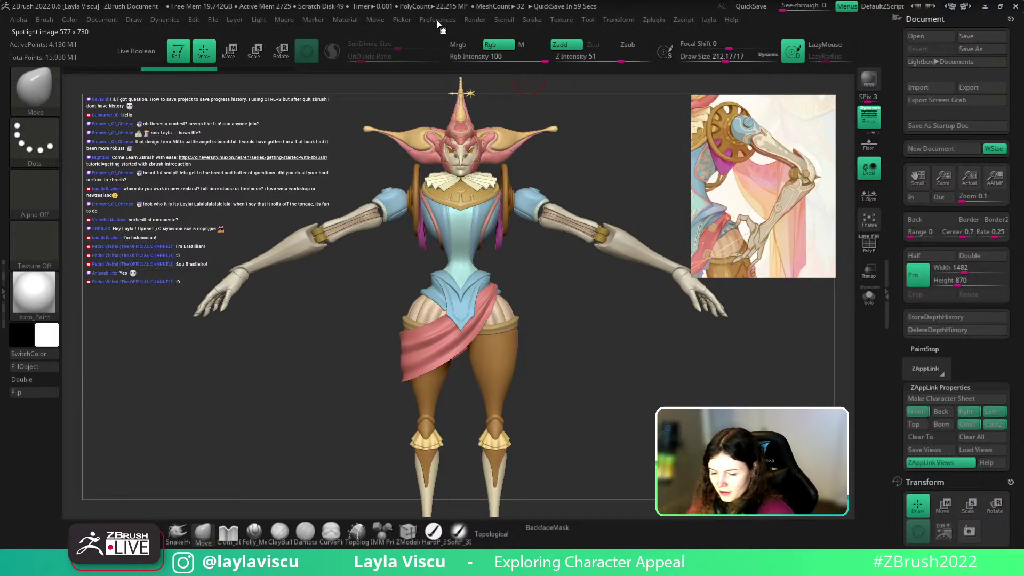
click(438, 21)
scroll(467, 274, down, 3)
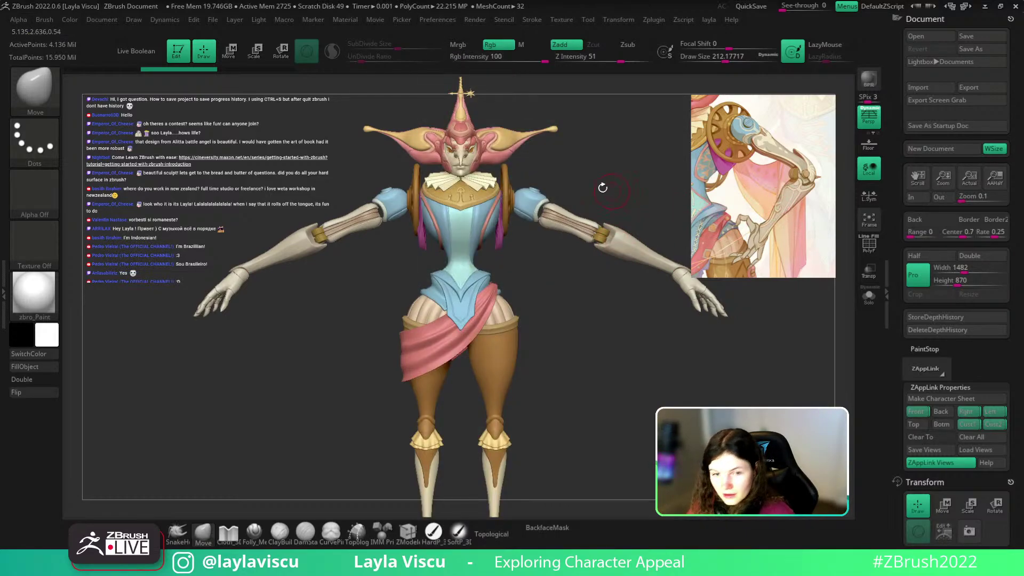
drag(606, 322, 590, 348)
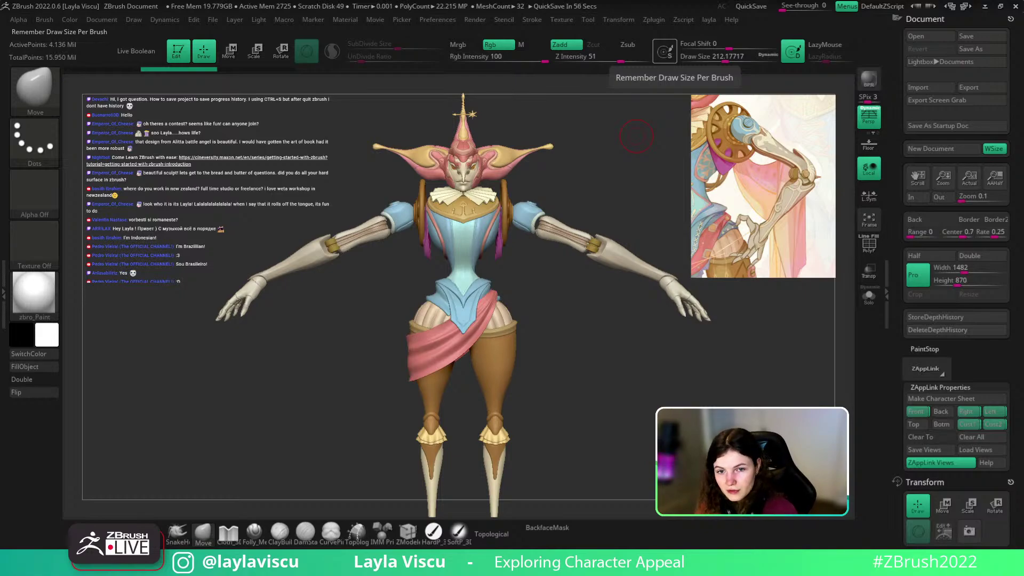
scroll(976, 197, down, 15)
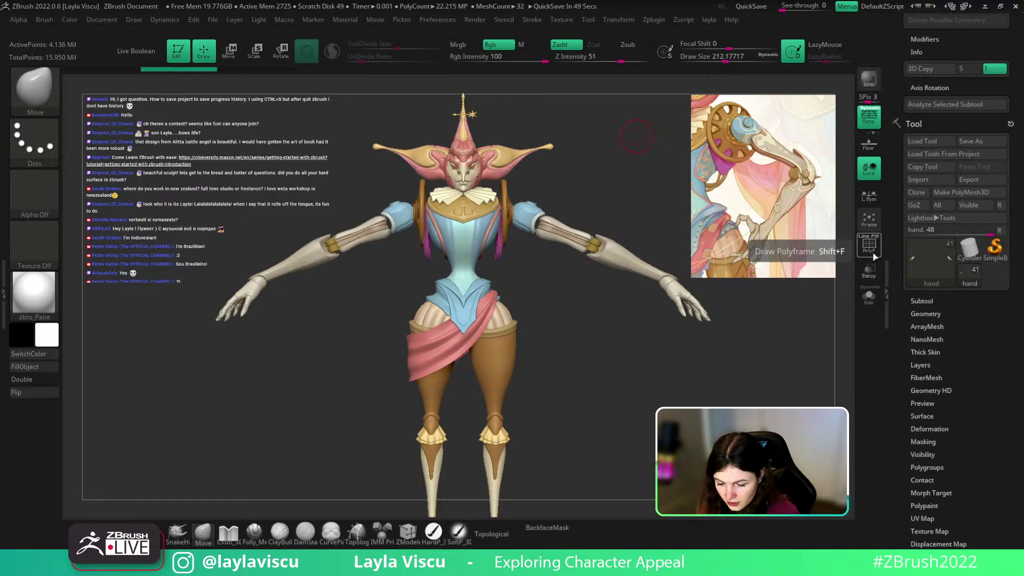
Step: Make the blue torso the active subtool and reduce the Move brush's draw size to about 140
drag(613, 394, 533, 330)
alt+click(491, 287)
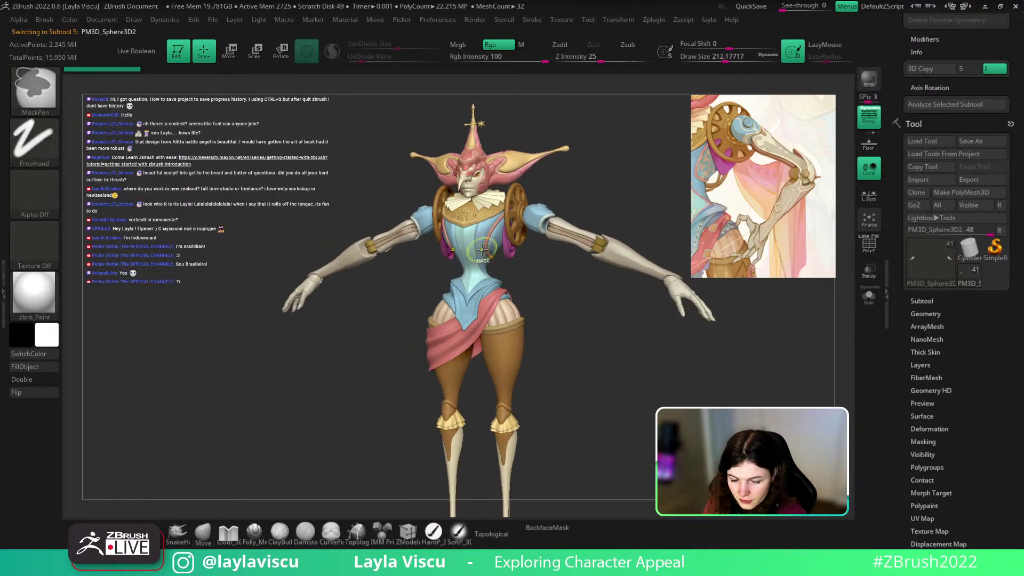
key(s)
drag(466, 268, 458, 268)
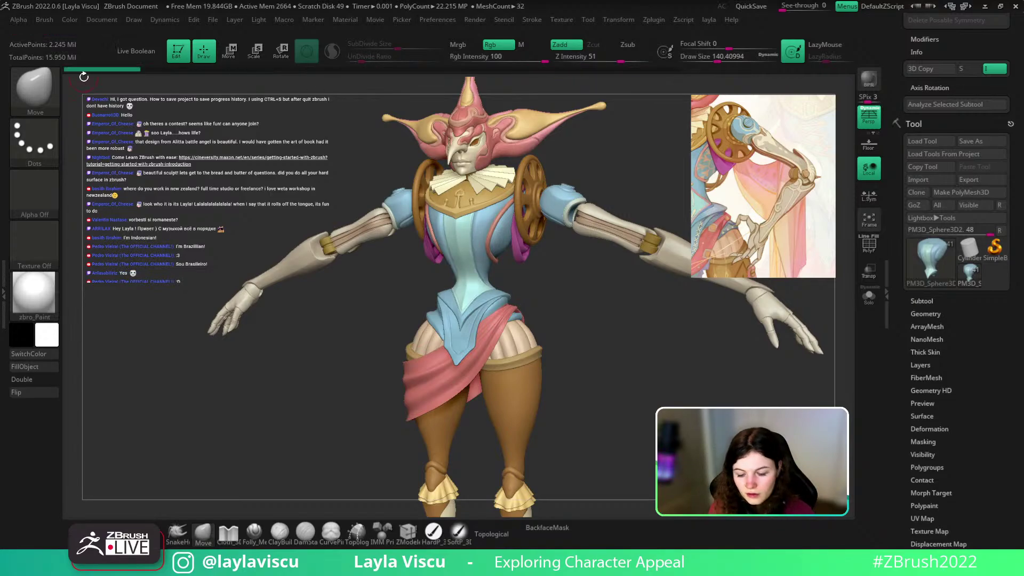
Step: Dock the File palette temporarily and enable including the undo history with saved projects
click(214, 20)
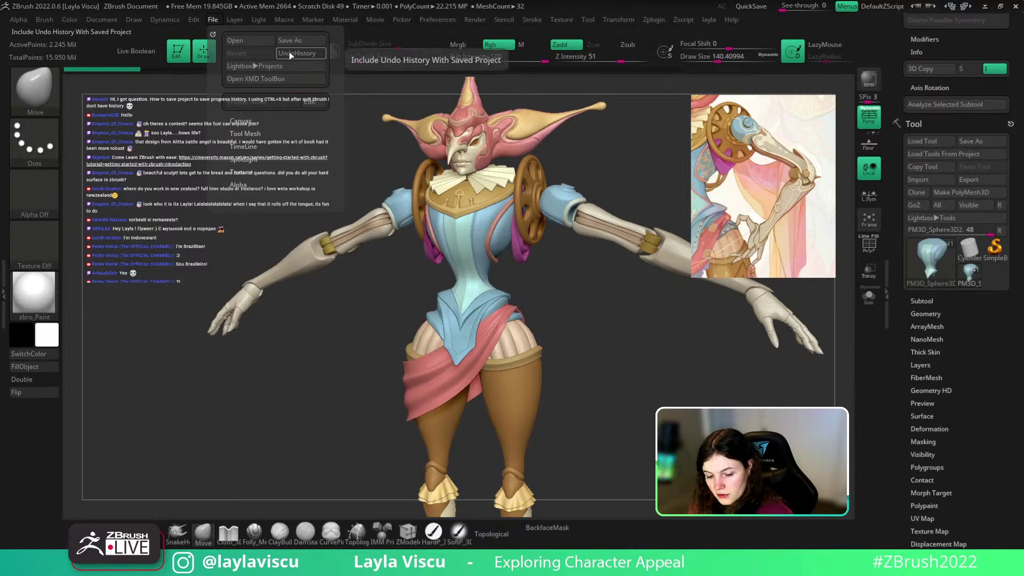
click(212, 35)
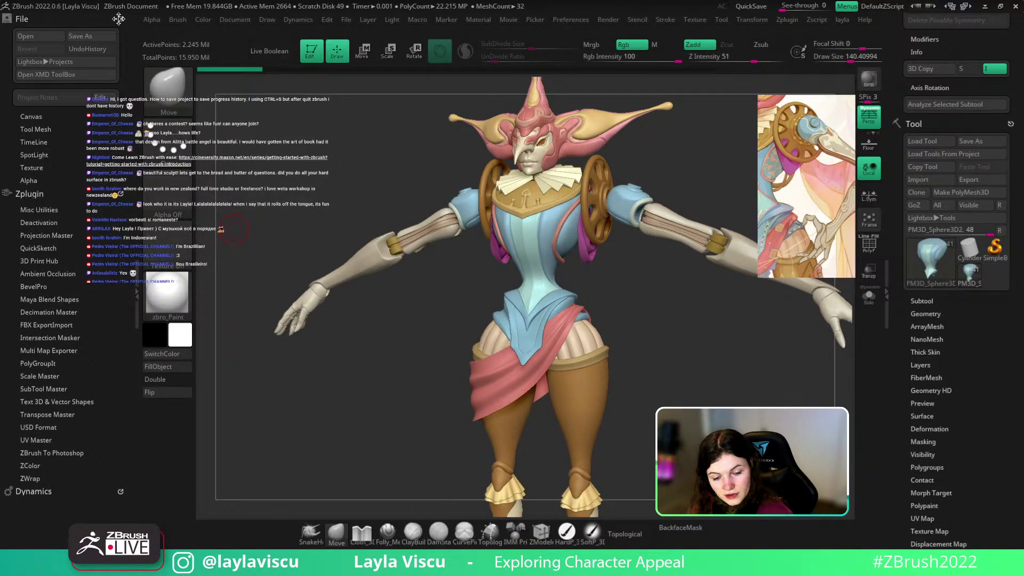
drag(118, 19, 911, 124)
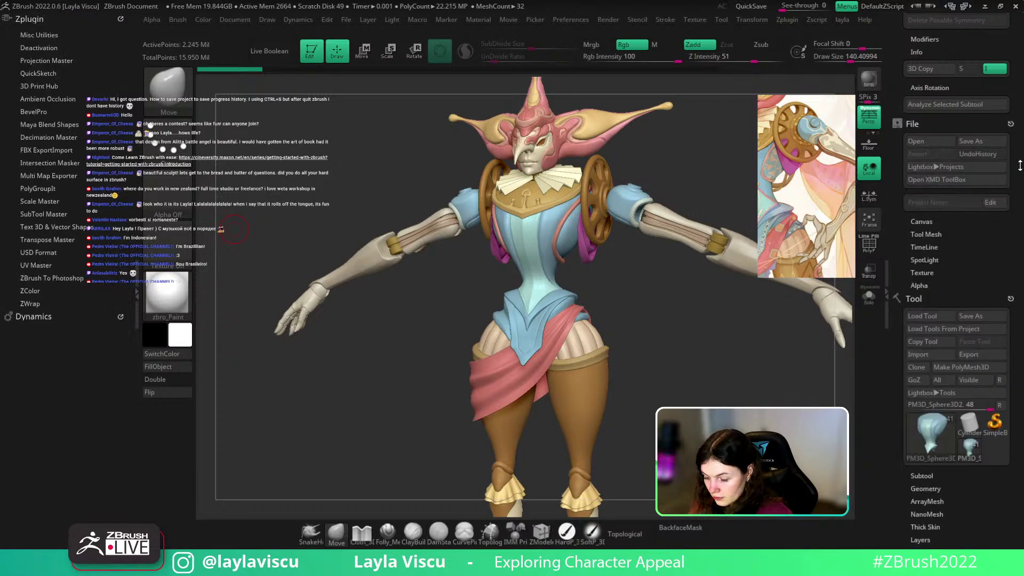
click(985, 153)
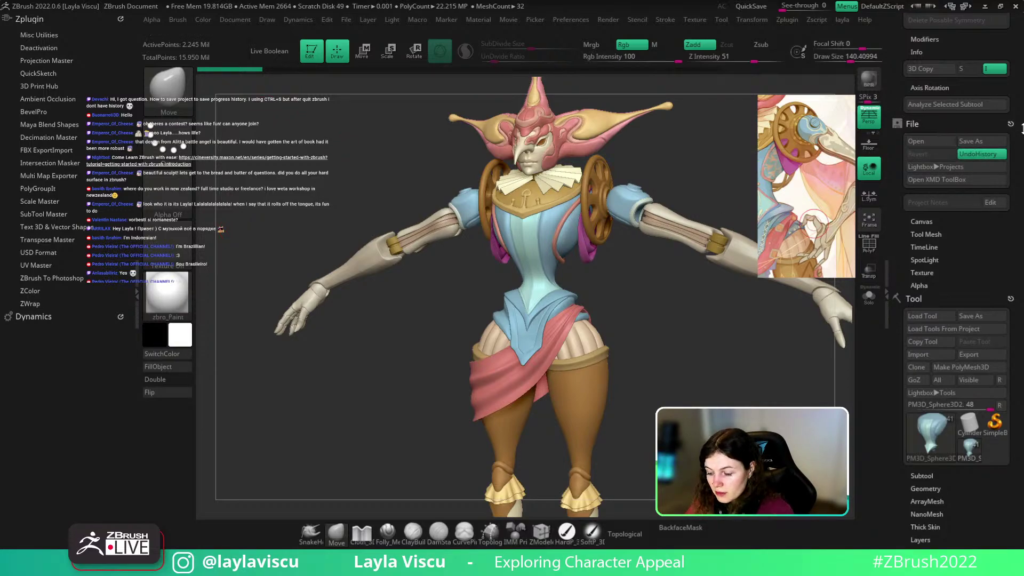
drag(1011, 121, 140, 148)
click(140, 149)
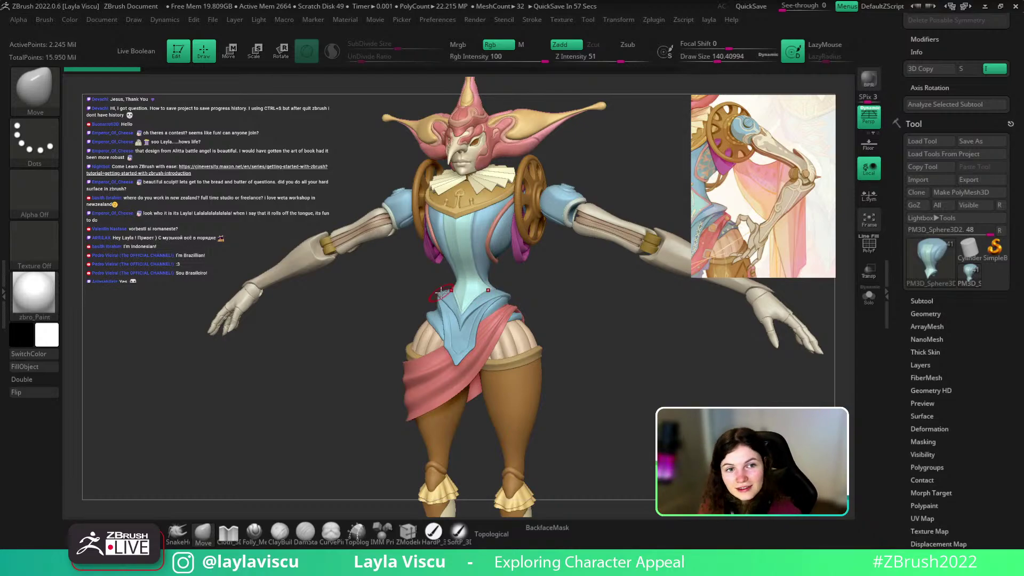
Step: View the arm from the side, make the forearm the active subtool and set the draw size to about 46
mouse_move(731, 358)
mouse_down()
mouse_move(686, 336)
mouse_move(647, 383)
mouse_move(608, 333)
mouse_move(655, 337)
mouse_up()
alt+click(606, 331)
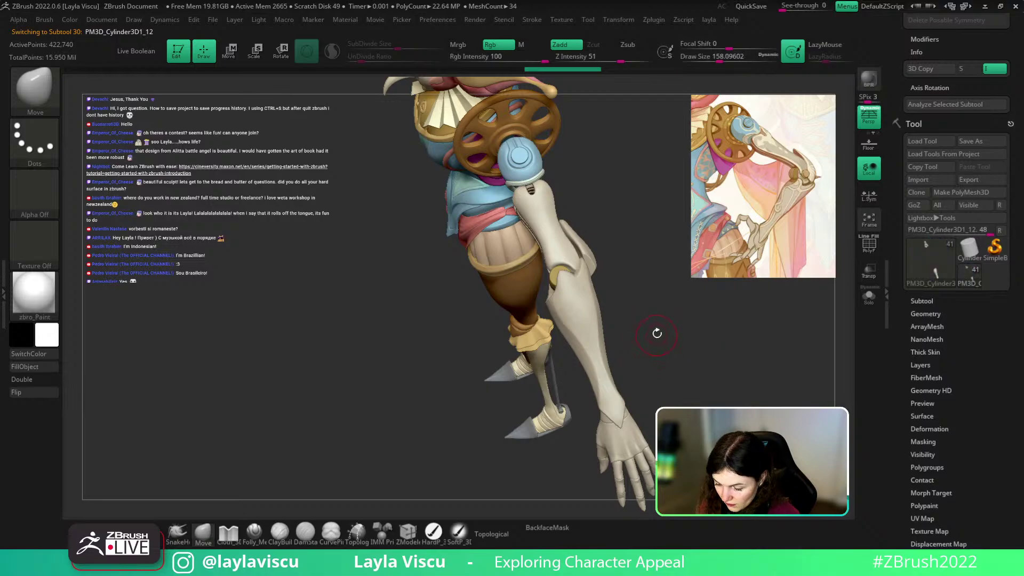
key(s)
click(640, 334)
drag(641, 284, 644, 329)
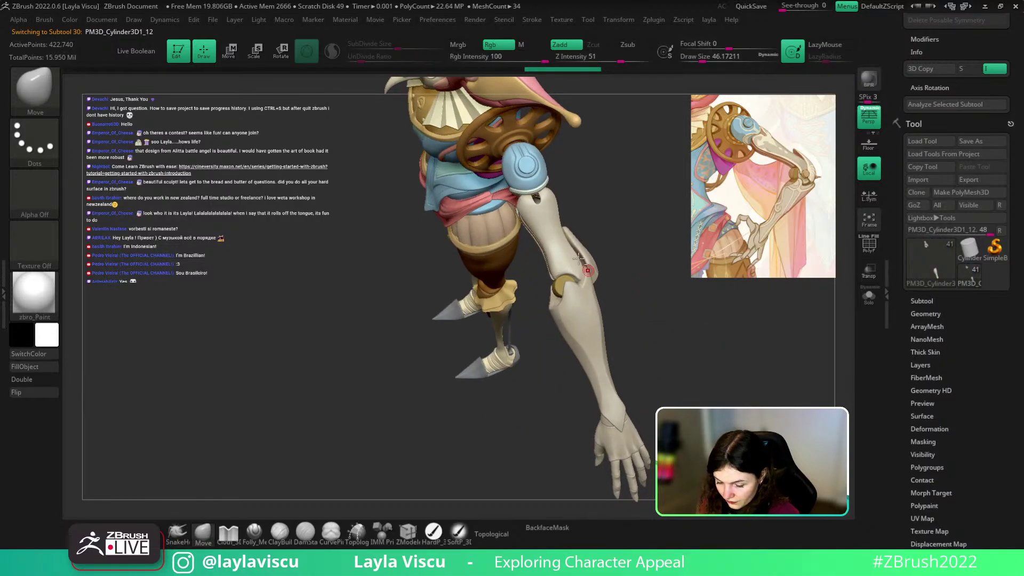
Step: Make the upper-arm piece below the shoulder the active subtool and set the draw size to about 108
alt+click(572, 278)
drag(618, 277, 633, 310)
ctrl+right_drag(633, 310, 614, 272)
mouse_move(596, 231)
mouse_down()
mouse_move(619, 234)
mouse_move(589, 224)
mouse_move(619, 229)
mouse_move(559, 236)
mouse_up()
key(s)
click(563, 239)
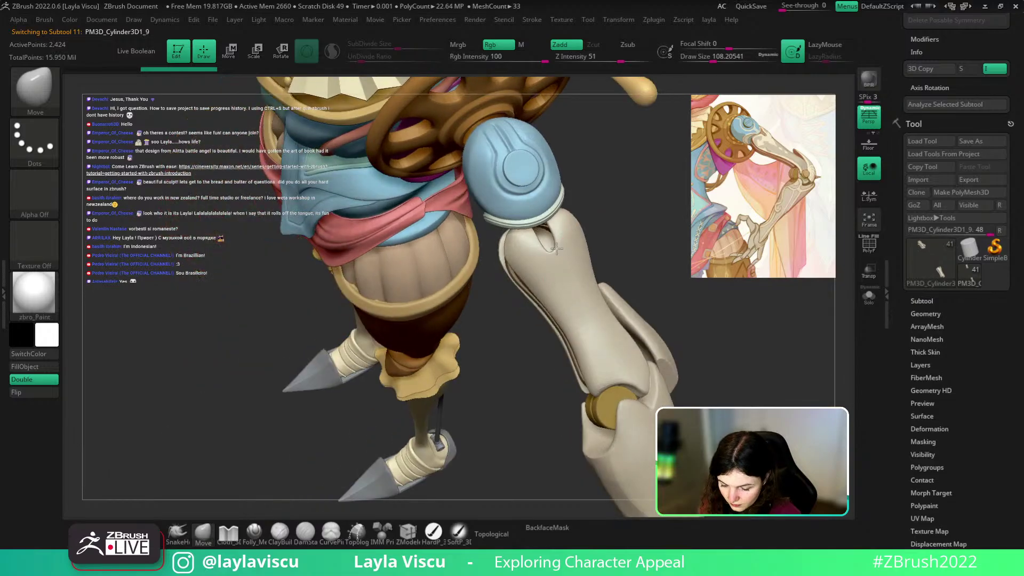
ctrl+right_drag(569, 239, 605, 214)
drag(605, 213, 601, 224)
Step: Check the upper-arm piece's wireframe and its dynamic subdivision settings
key(shift+f)
key(shift+f)
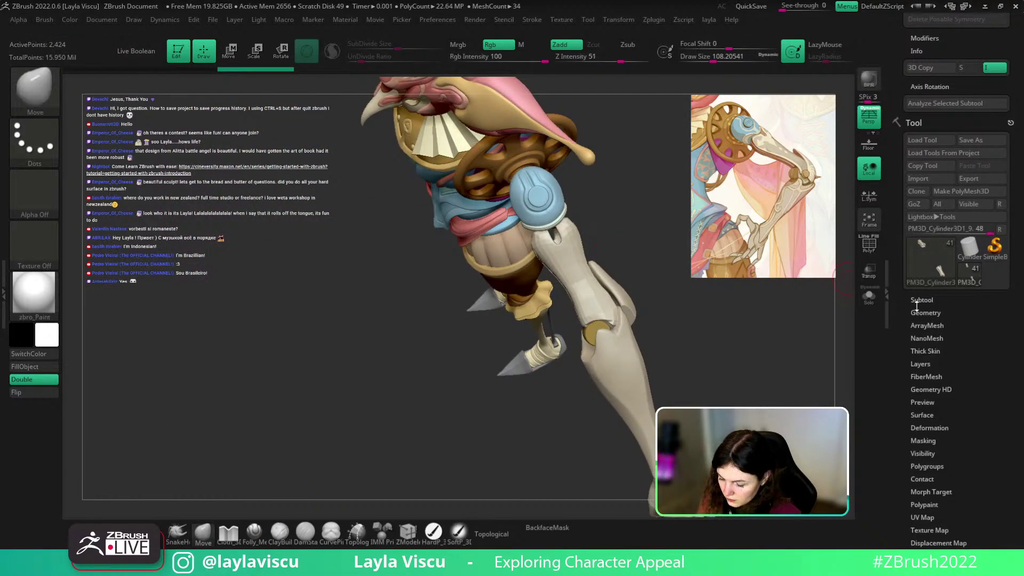
click(925, 313)
click(921, 268)
key(shift+f)
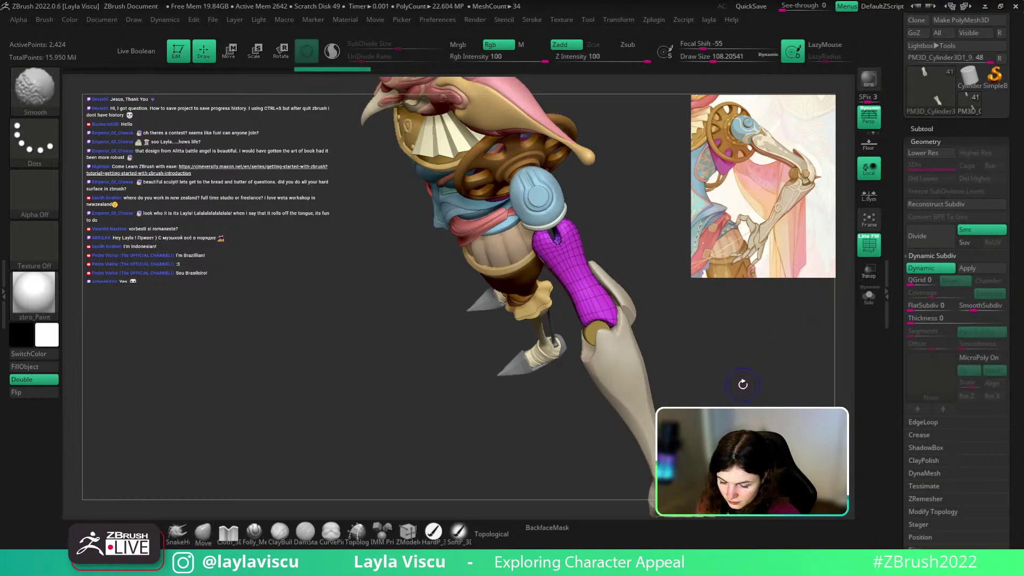
key(shift+f)
Step: Examine the upper arm, elbow and forearm from several angles against the arm reference image
mouse_move(741, 384)
mouse_down()
mouse_move(706, 341)
mouse_move(656, 373)
mouse_move(597, 347)
mouse_move(592, 376)
mouse_move(553, 384)
mouse_move(619, 377)
mouse_move(592, 373)
mouse_move(599, 384)
mouse_move(722, 346)
mouse_move(674, 343)
mouse_move(686, 343)
mouse_move(573, 307)
mouse_up()
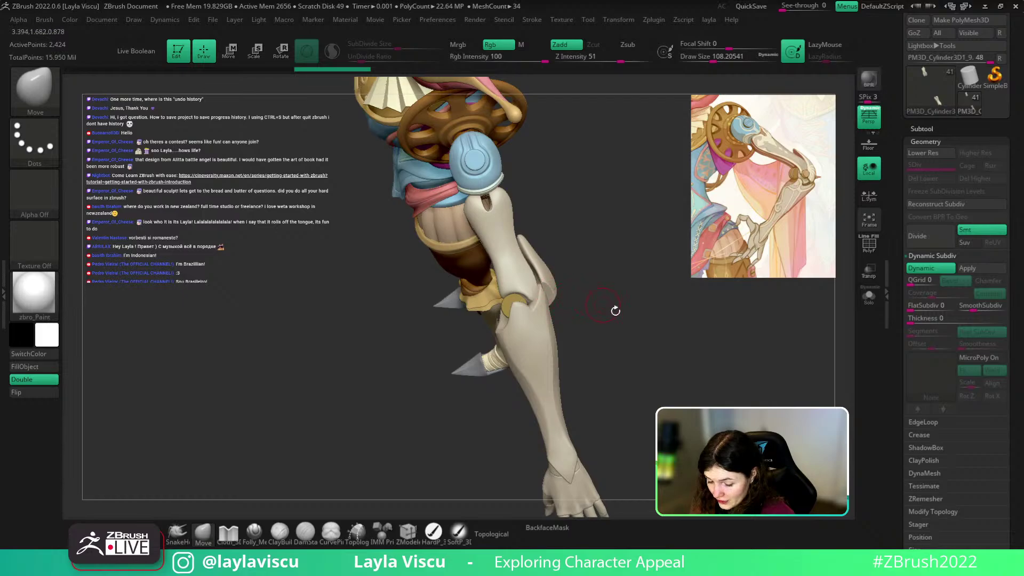
drag(615, 311, 690, 379)
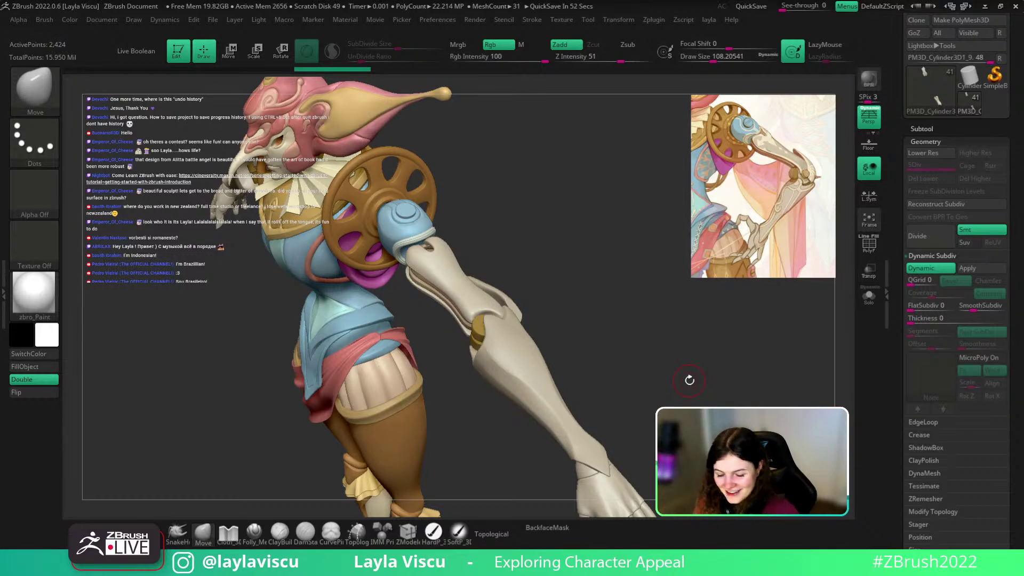
drag(658, 378, 700, 352)
ctrl+right_drag(560, 303, 587, 272)
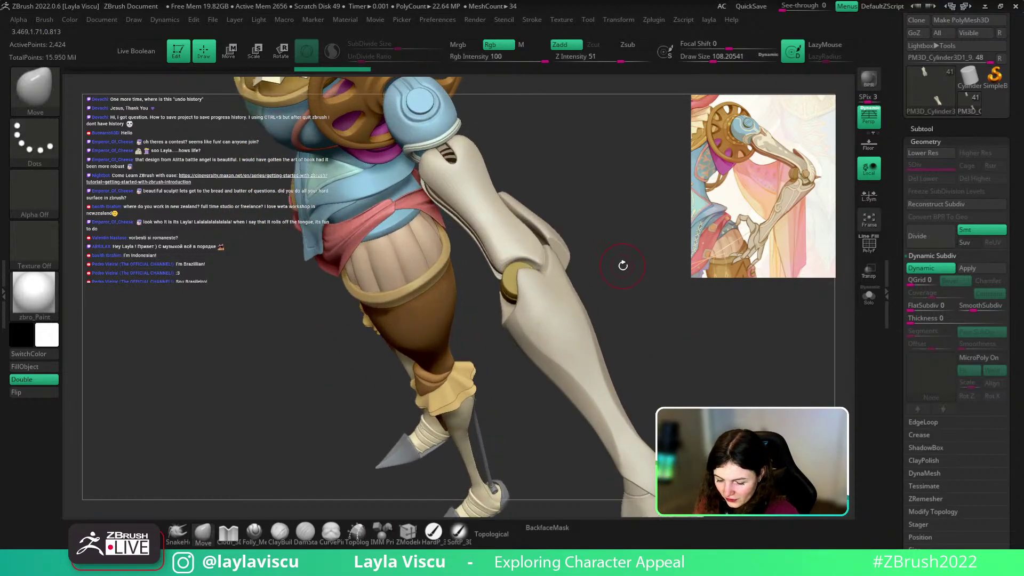
drag(621, 265, 648, 317)
ctrl+right_drag(648, 317, 651, 324)
mouse_move(651, 323)
right_down()
mouse_move(651, 338)
mouse_move(651, 319)
right_up()
mouse_move(651, 318)
shift+mouse_down()
mouse_move(630, 300)
mouse_move(670, 322)
mouse_move(729, 329)
mouse_move(782, 393)
mouse_move(804, 356)
mouse_move(782, 347)
mouse_move(736, 355)
mouse_move(695, 320)
mouse_move(634, 341)
mouse_move(630, 304)
mouse_move(647, 440)
mouse_move(672, 290)
mouse_move(635, 313)
mouse_move(638, 331)
mouse_move(660, 326)
mouse_move(665, 342)
mouse_move(670, 334)
mouse_move(546, 361)
mouse_move(589, 365)
shift+mouse_up()
Step: Make the forearm the active subtool and frame the whole character from the front
alt+click(514, 373)
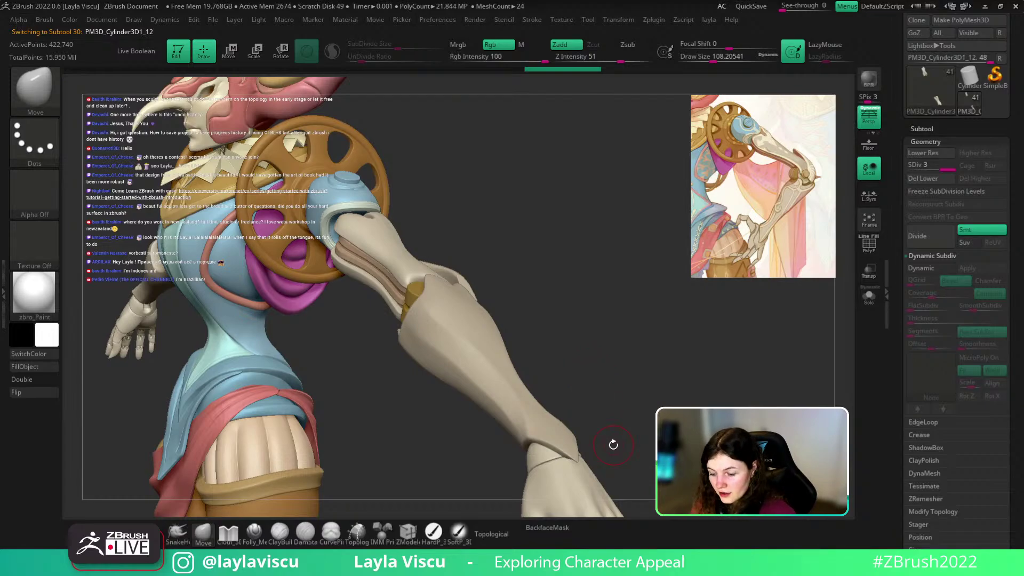
click(221, 21)
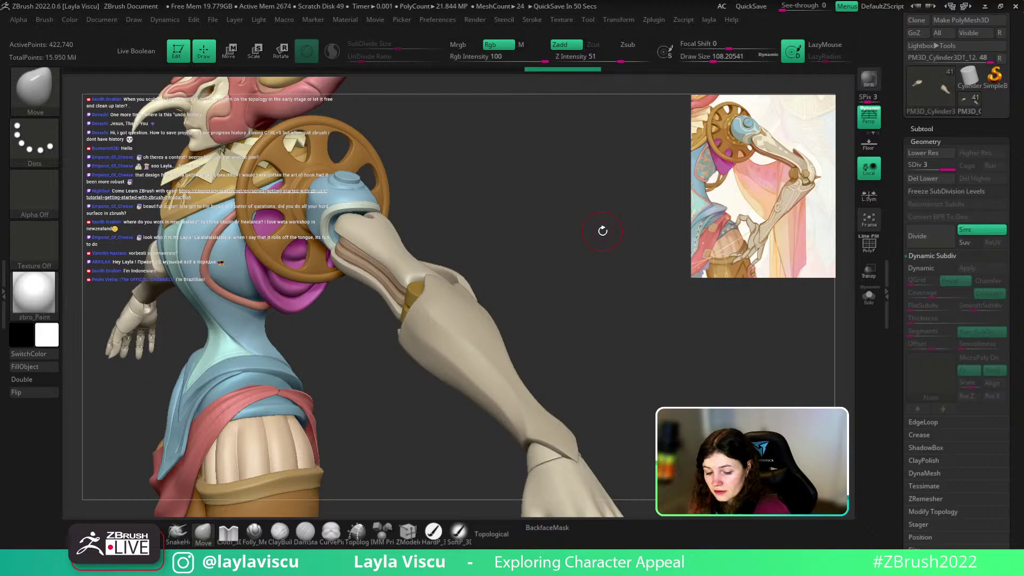
mouse_move(615, 345)
ctrl+right_down()
mouse_move(580, 350)
mouse_move(615, 391)
mouse_move(619, 325)
mouse_move(610, 350)
mouse_move(676, 334)
mouse_move(656, 361)
mouse_move(588, 355)
ctrl+right_up()
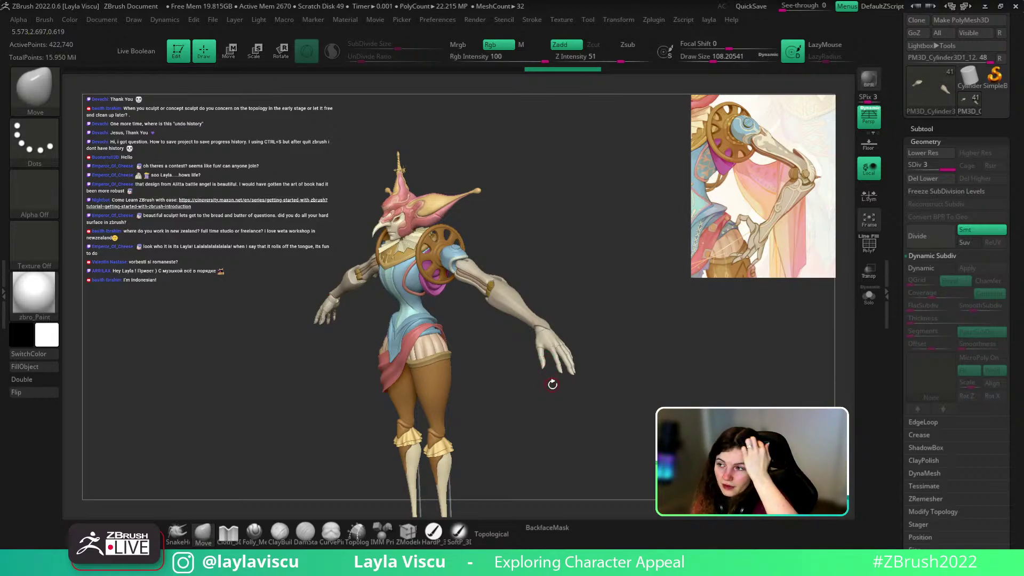
mouse_move(629, 304)
shift+mouse_down()
mouse_move(645, 301)
mouse_move(634, 336)
shift+mouse_up()
alt+drag(593, 394, 639, 387)
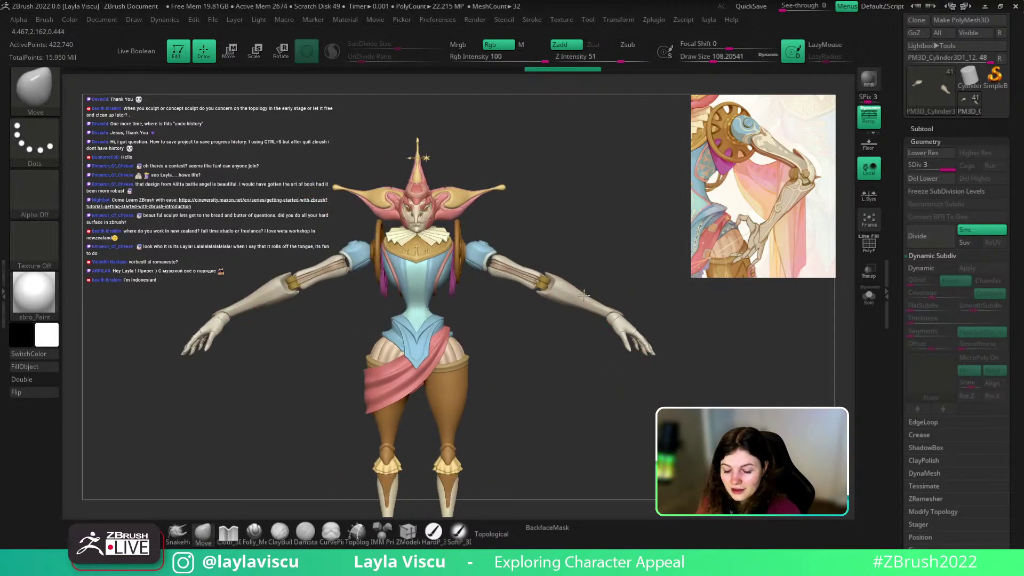
Step: Check the forearm's wireframe up close and lower the forearm to subdivision level 1
ctrl+right_drag(589, 312, 610, 404)
key(shift+f)
key(shift+f)
ctrl+right_drag(578, 316, 566, 407)
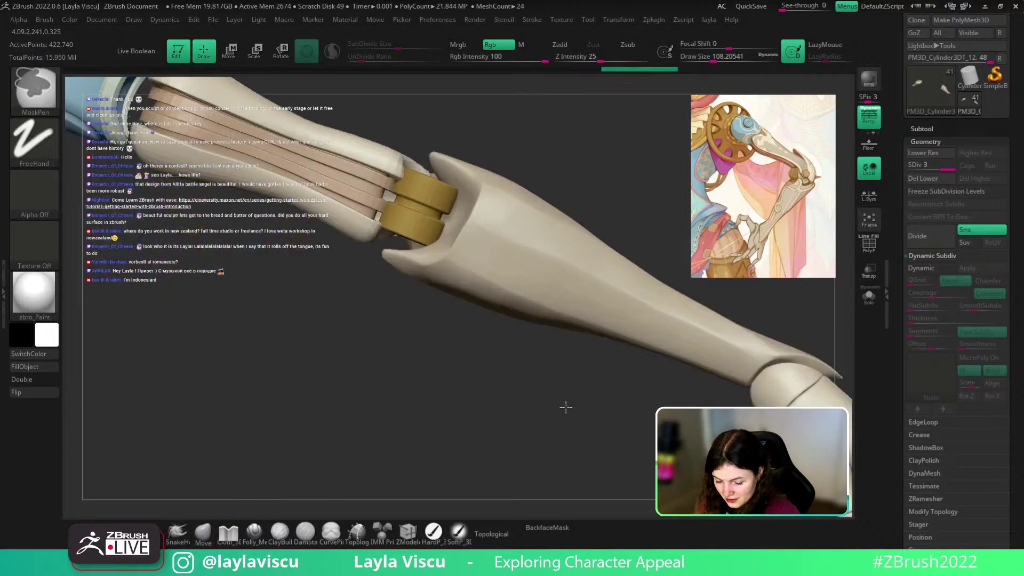
drag(566, 406, 632, 376)
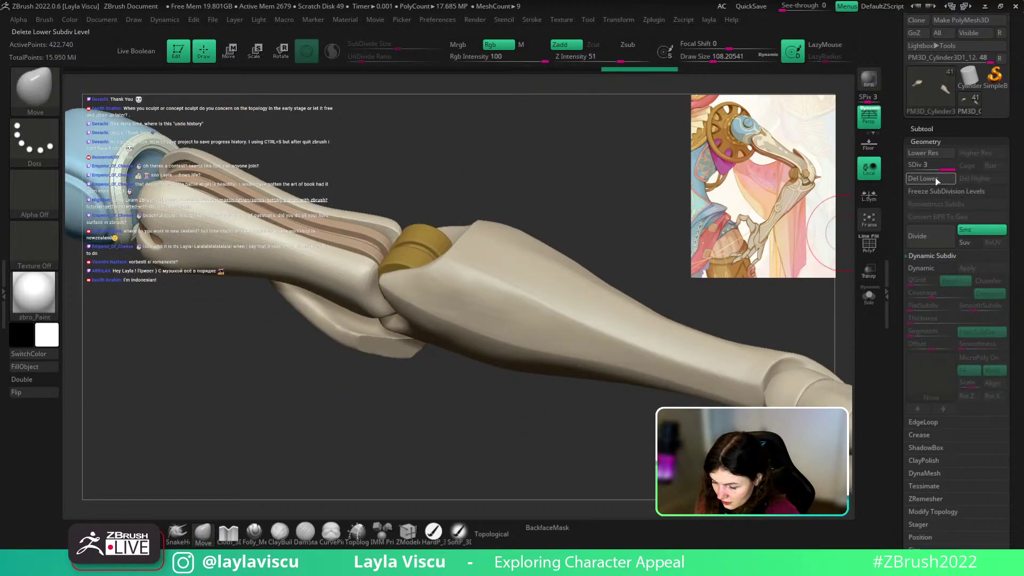
drag(930, 165, 907, 166)
drag(738, 297, 758, 320)
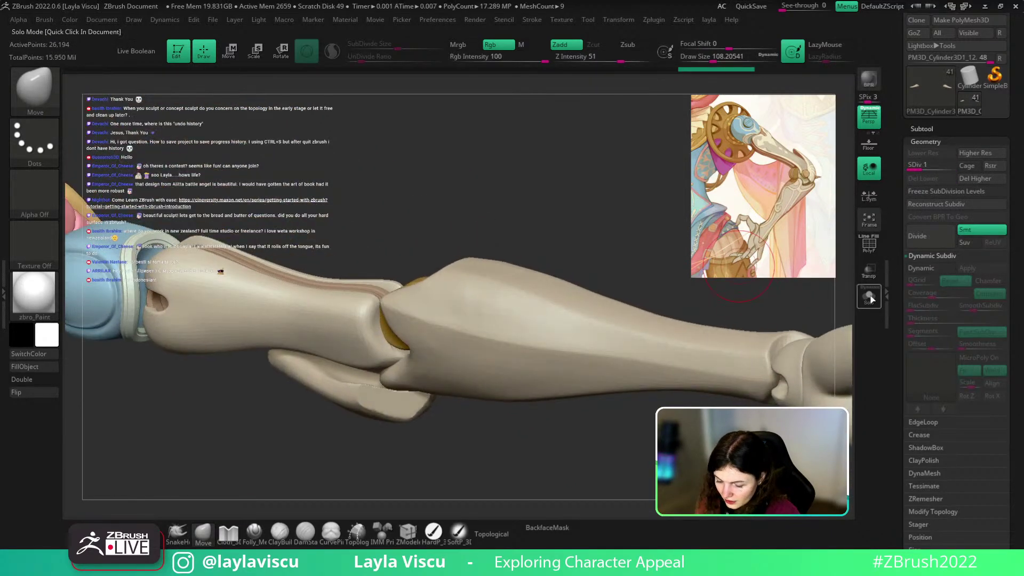
Step: Isolate the forearm, examine its low-resolution wireframe from several angles and set the draw size to about 65
click(870, 298)
key(shift+f)
key(shift+f)
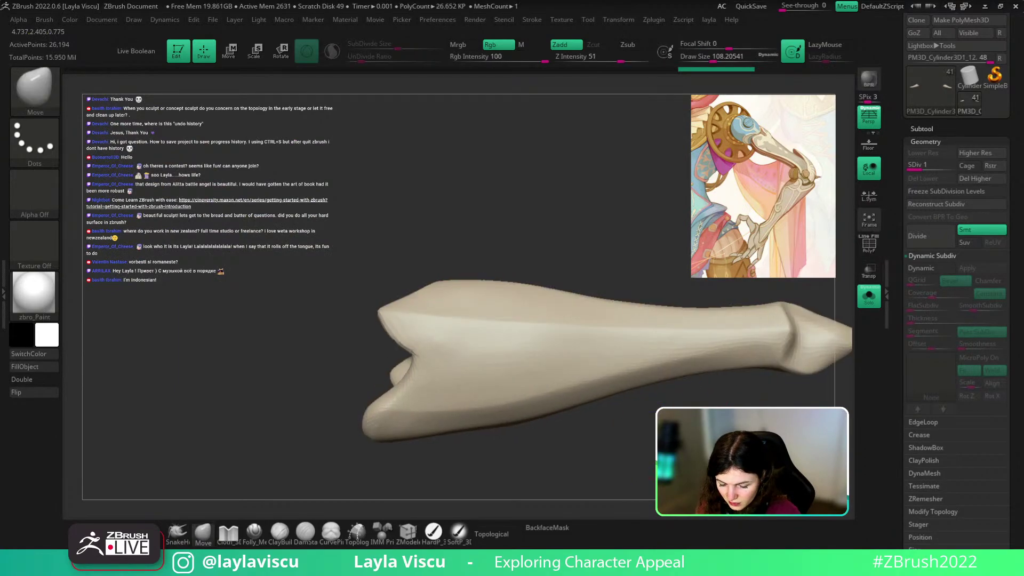
drag(555, 442, 591, 426)
key(shift+f)
key(s)
drag(592, 388, 584, 388)
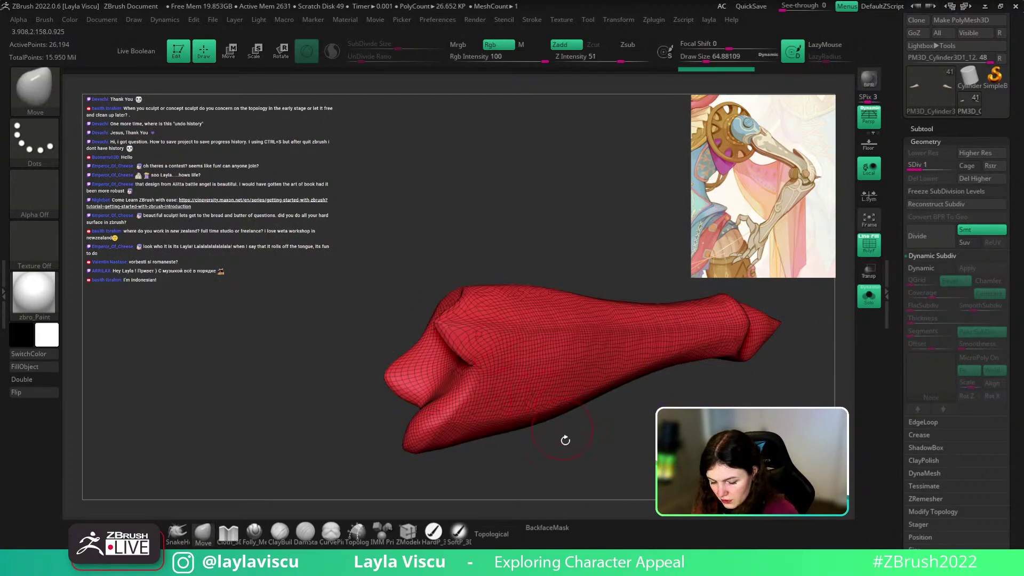
mouse_move(565, 440)
mouse_down()
mouse_move(555, 491)
mouse_move(576, 448)
mouse_move(523, 441)
mouse_move(507, 485)
mouse_move(603, 400)
mouse_move(610, 427)
mouse_move(632, 400)
mouse_move(575, 401)
mouse_up()
key(shift+f)
key(shift+f)
key(shift+f)
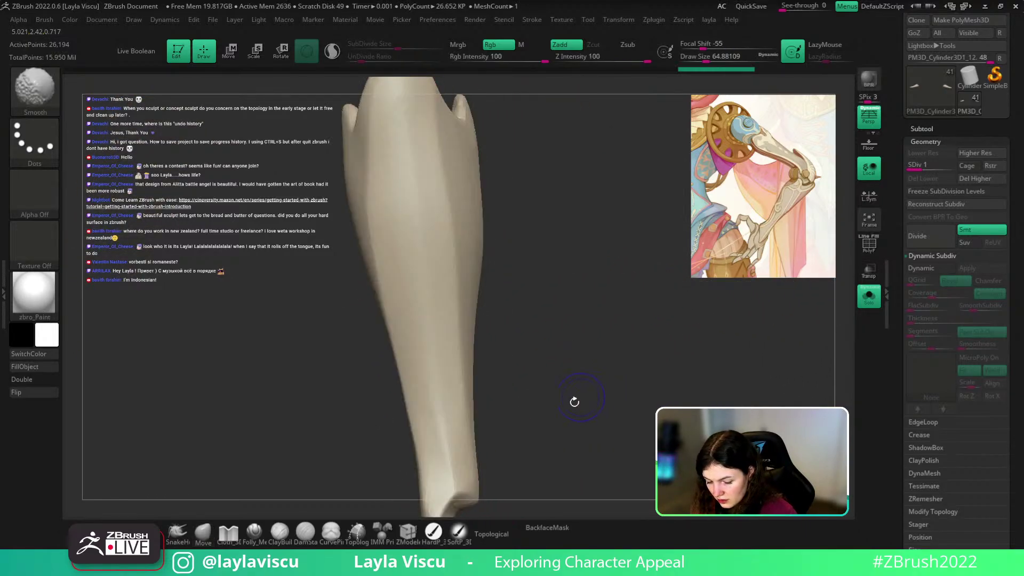
Step: Smooth the surface of the isolated forearm near its elbow end
ctrl+right_drag(538, 361, 560, 331)
mouse_move(559, 330)
ctrl+right_down()
mouse_move(553, 393)
mouse_move(606, 349)
ctrl+right_up()
shift+drag(422, 201, 416, 206)
mouse_move(453, 217)
ctrl+right_down()
mouse_move(480, 214)
mouse_move(488, 182)
ctrl+right_up()
key(q)
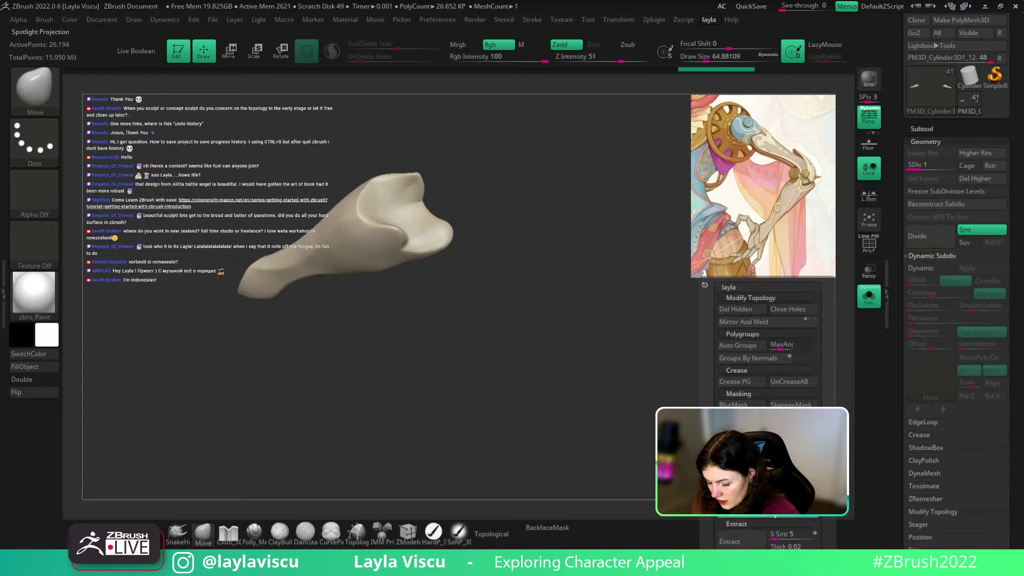
Step: Bring the other body parts back into view and return the forearm to subdivision level 3
click(868, 296)
ctrl+right_drag(702, 358, 527, 466)
key(d)
key(d)
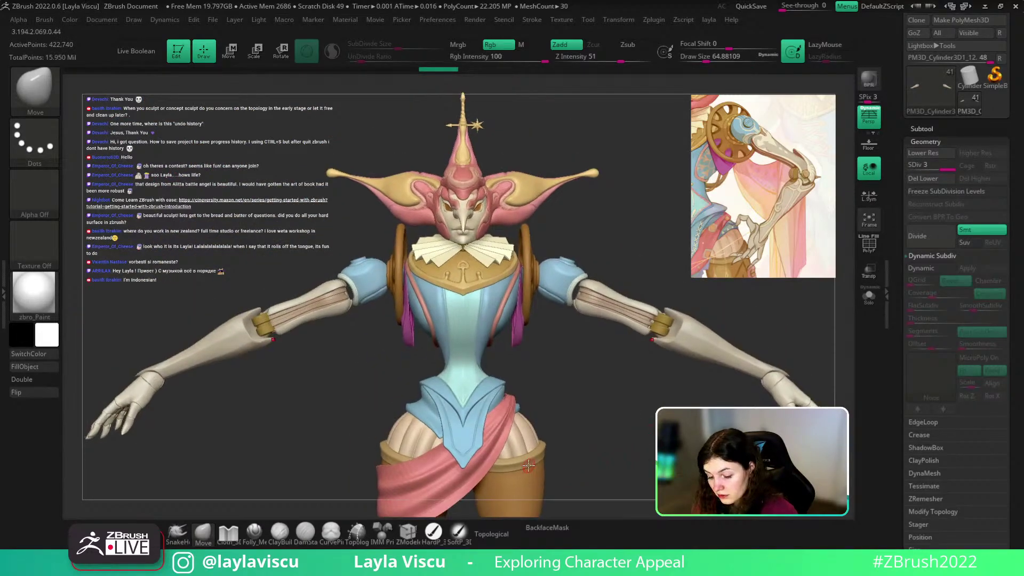
Step: Make the gold chest plate with the anchor the active subtool and display its wireframe
alt+click(661, 323)
ctrl+right_drag(662, 380, 612, 384)
key(shift+f)
key(shift+f)
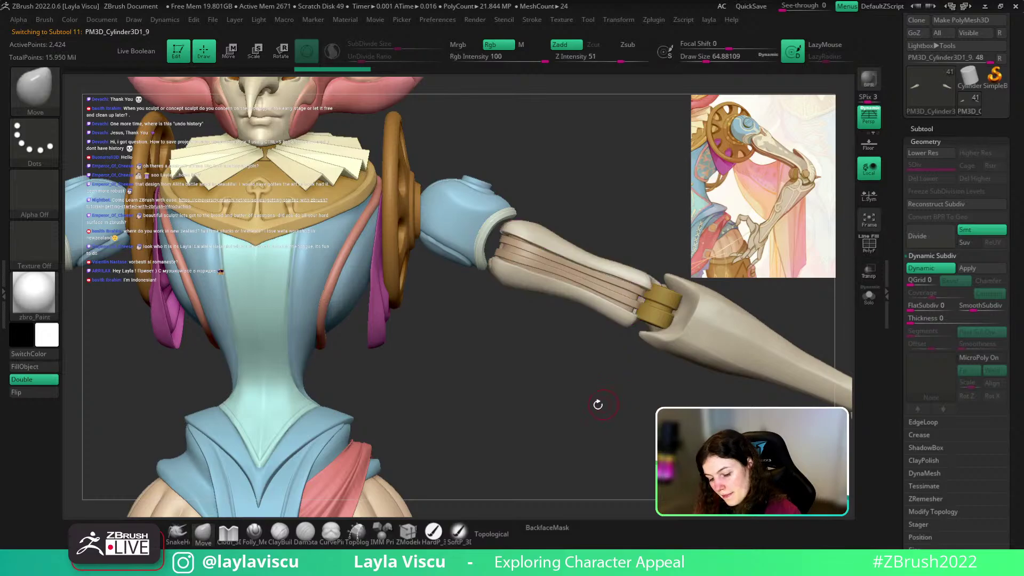
alt+right_drag(550, 395, 725, 419)
alt+click(515, 225)
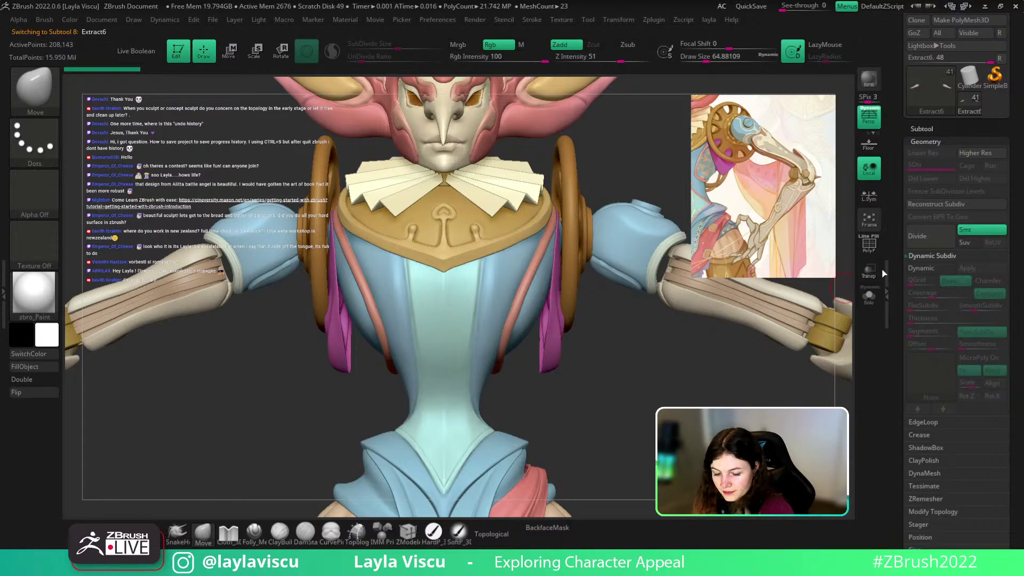
key(shift+f)
ctrl+right_drag(619, 313, 599, 303)
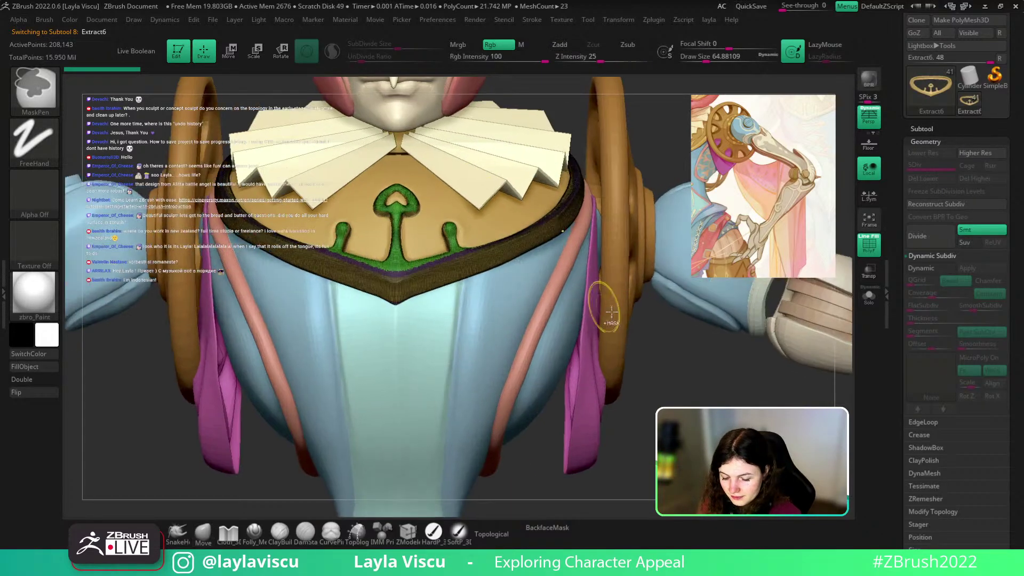
Step: Enlarge the draw size, nudge the chest plate's lower rim beside the anchor with the Move brush, and hide the wireframe
right_drag(685, 386, 670, 368)
key(s)
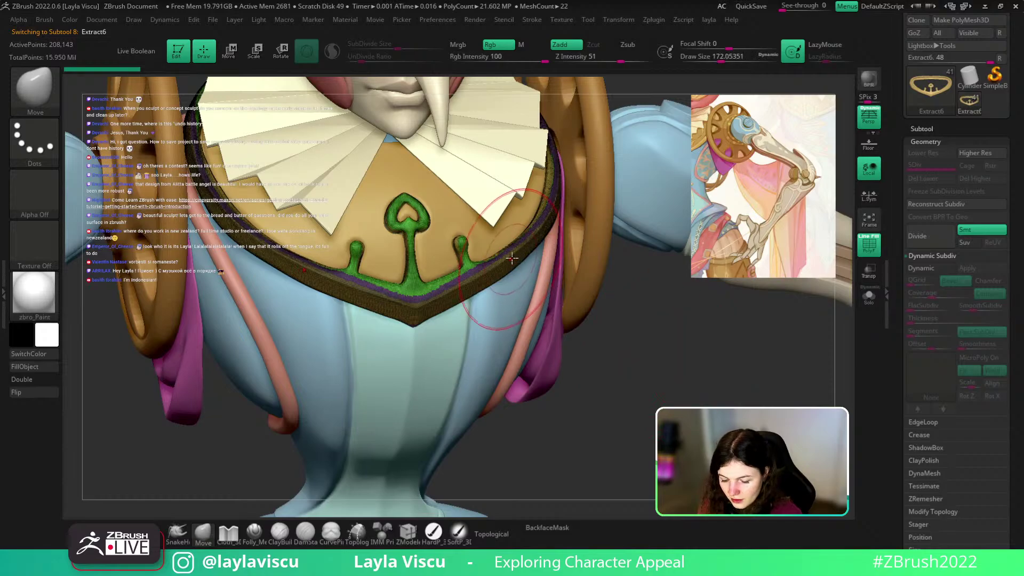
drag(520, 252, 520, 255)
ctrl+right_drag(571, 261, 591, 295)
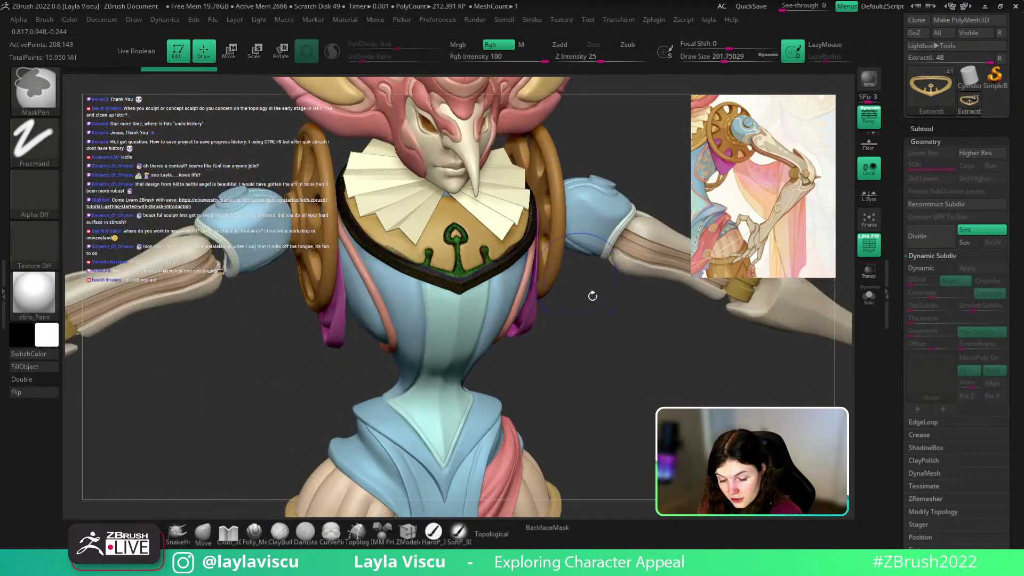
key(shift+f)
Step: Examine the whole character from the side and front against the arm reference image
mouse_move(612, 336)
shift+right_down()
mouse_move(622, 391)
mouse_move(605, 348)
mouse_move(637, 286)
mouse_move(614, 316)
mouse_move(594, 309)
mouse_move(616, 320)
mouse_move(617, 297)
mouse_move(614, 362)
shift+right_up()
key(s)
click(619, 372)
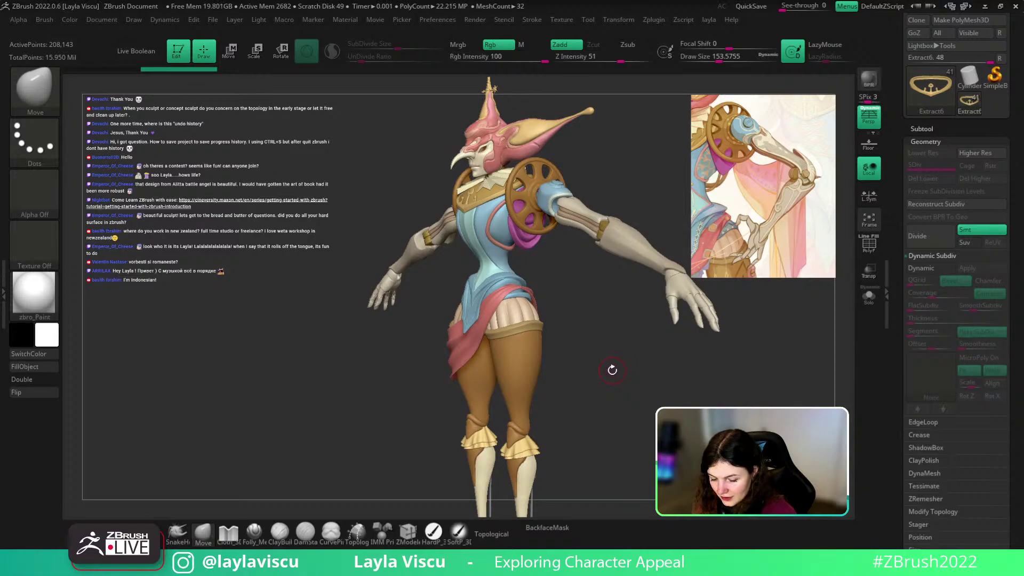
right_drag(613, 370, 603, 350)
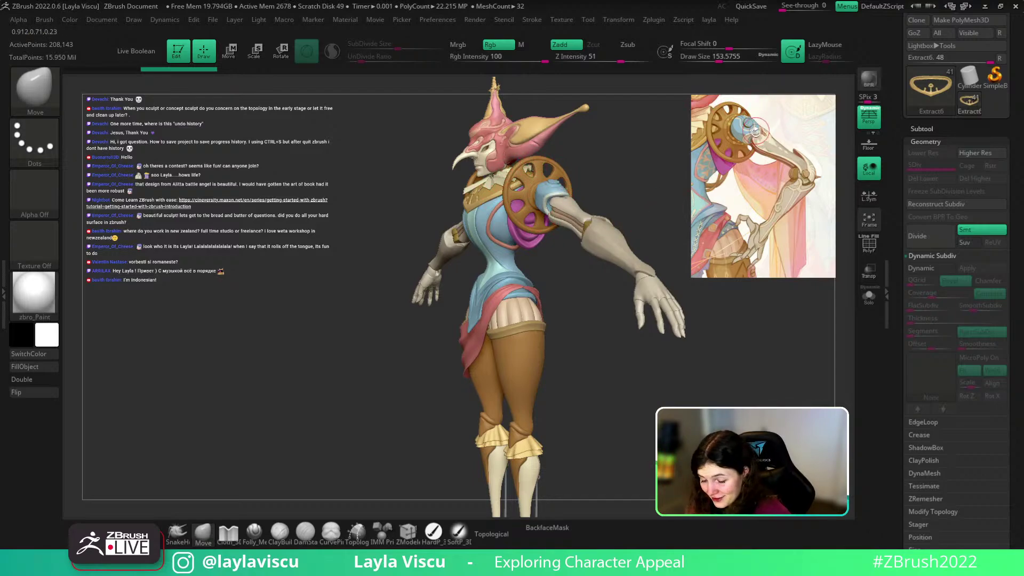
key(shift+z)
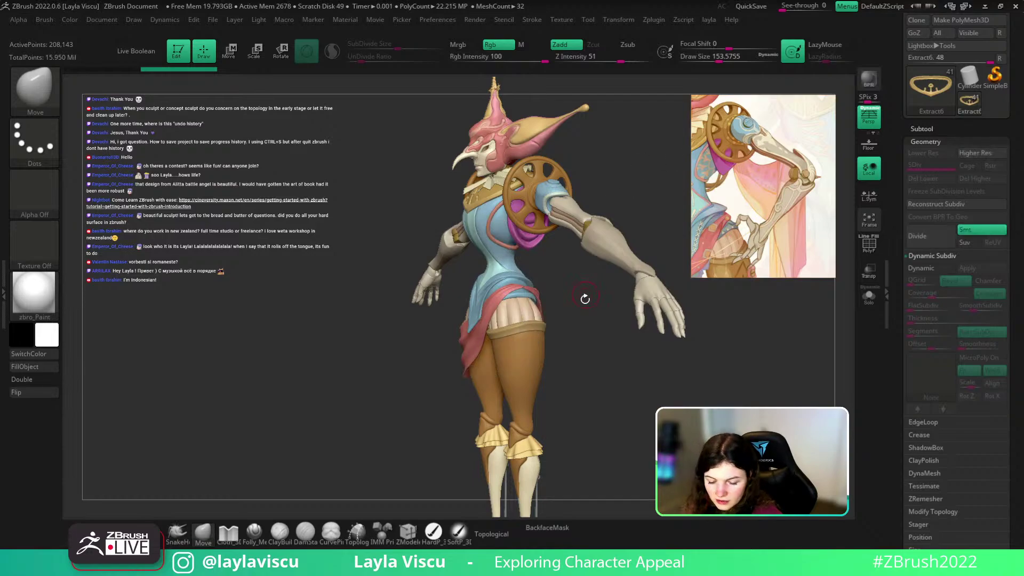
right_drag(583, 297, 752, 259)
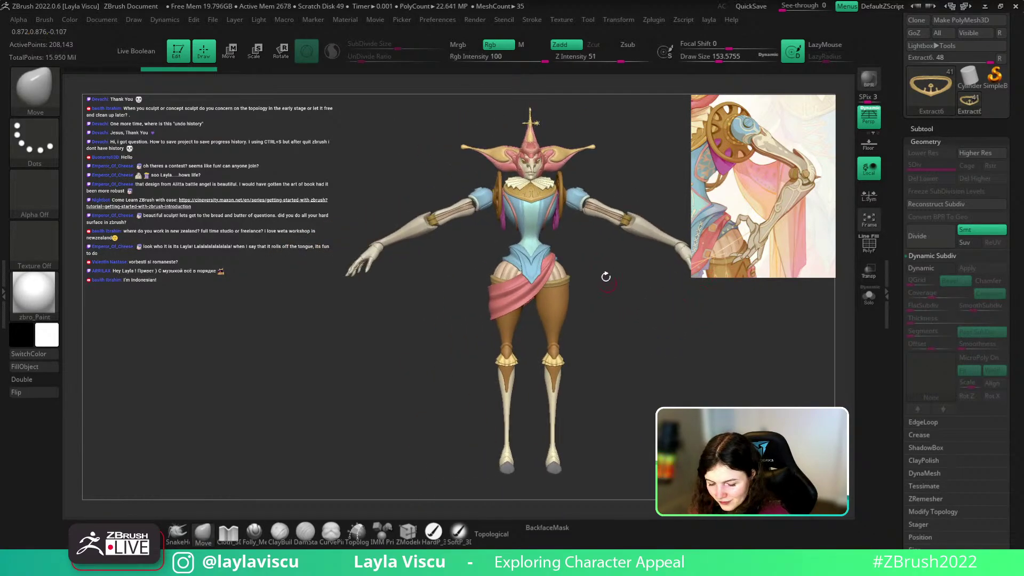
mouse_move(581, 331)
right_down()
mouse_move(642, 236)
mouse_move(617, 306)
mouse_move(546, 329)
mouse_move(581, 345)
mouse_move(587, 295)
mouse_move(586, 306)
mouse_move(597, 302)
right_up()
Step: Make the bony elbow piece below the upper arm the active subtool and reshape it with the SnakeHook brush
alt+click(578, 308)
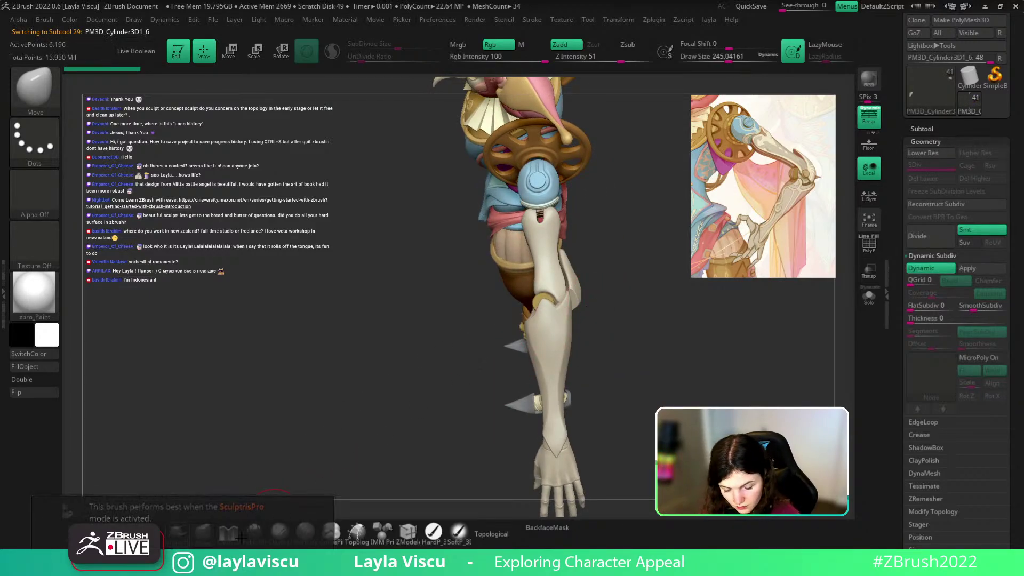
key(b)
key(s)
key(h)
right_drag(622, 309, 498, 314)
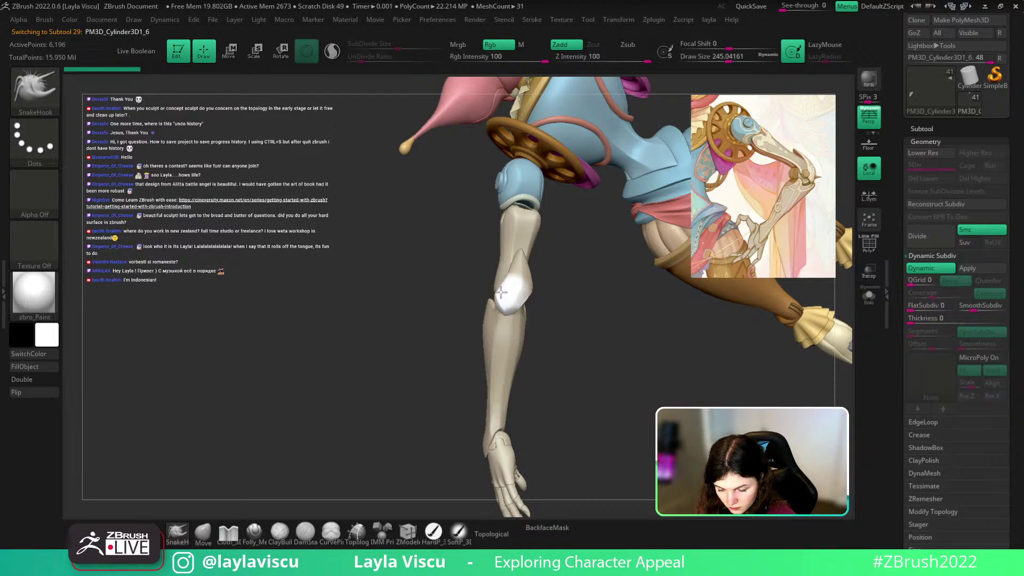
drag(573, 309, 508, 294)
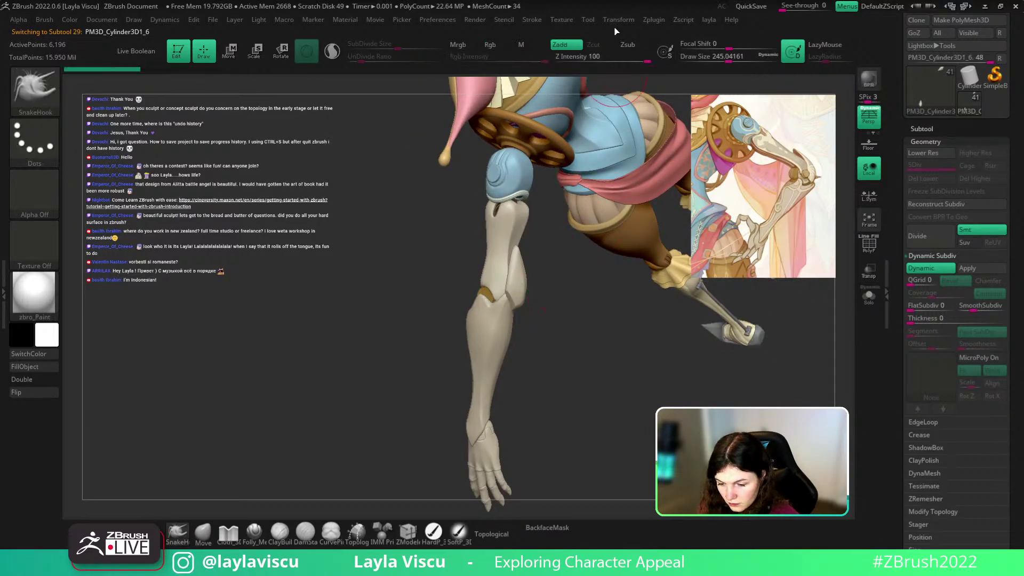
mouse_move(586, 133)
mouse_down()
mouse_move(546, 258)
mouse_move(565, 267)
mouse_move(599, 258)
mouse_move(508, 291)
mouse_move(533, 331)
mouse_move(505, 294)
mouse_move(493, 303)
mouse_up()
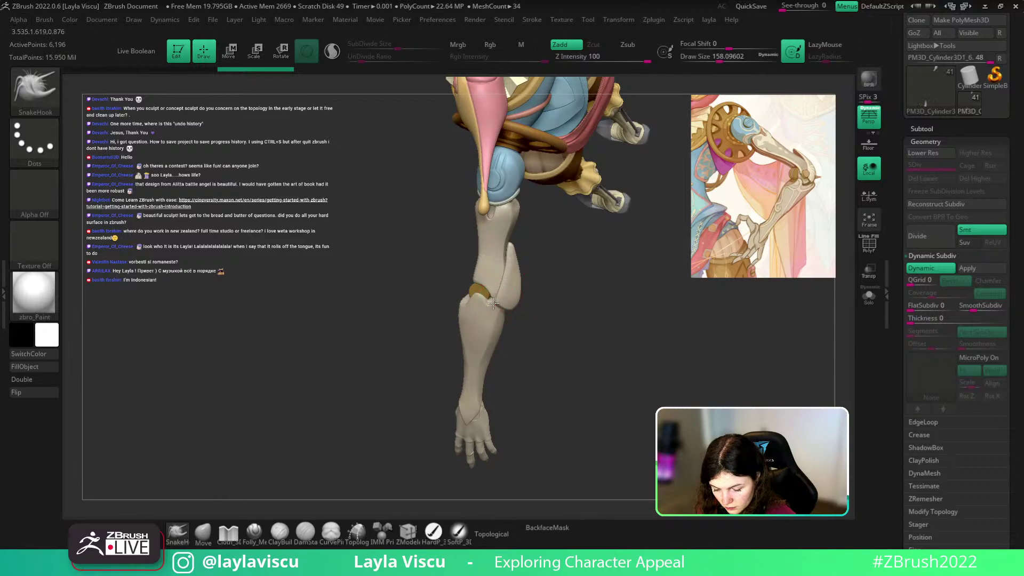
Step: Refine the elbow piece's outline where it meets the forearm with the SnakeHook brush at a draw size of about 212
mouse_move(476, 298)
right_down()
mouse_move(542, 304)
mouse_move(516, 301)
right_up()
key(s)
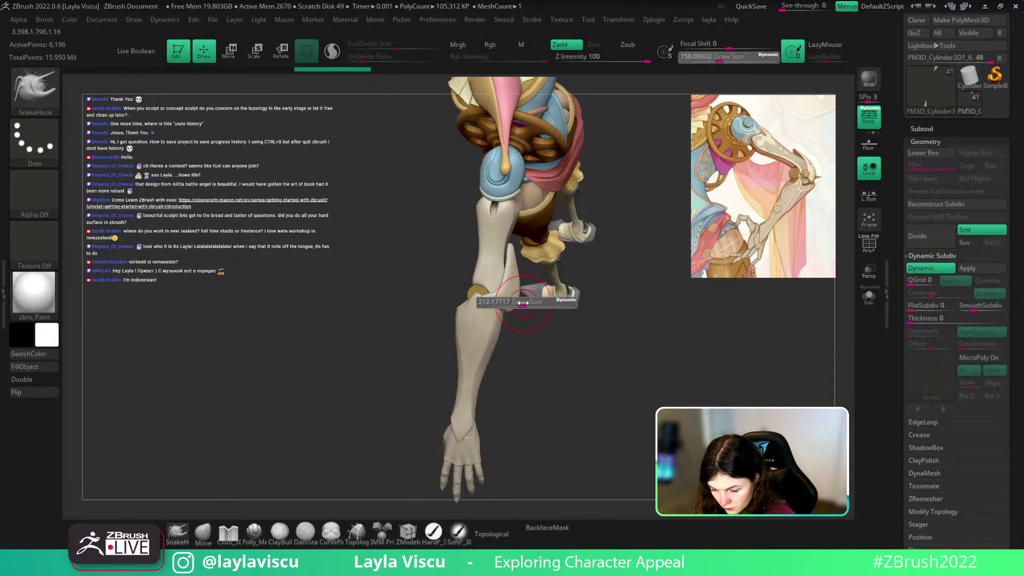
key(s)
mouse_move(501, 285)
mouse_down()
mouse_move(508, 276)
mouse_move(500, 285)
mouse_up()
key(s)
key(s)
Step: Set the SnakeHook draw size to about 239 and check the elbow piece's shape from around the arm
ctrl+right_drag(557, 349, 570, 325)
key(s)
drag(503, 306, 509, 307)
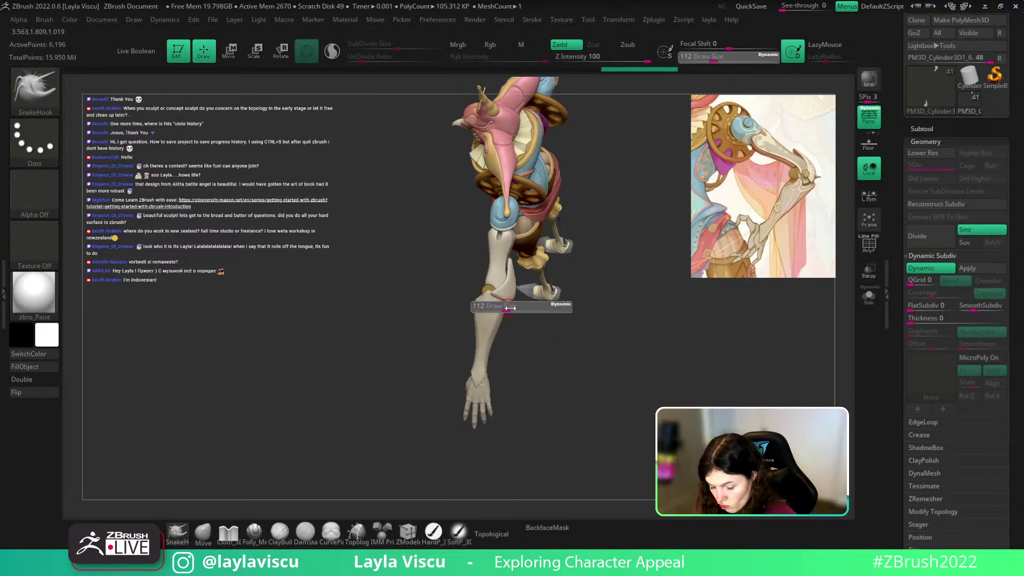
mouse_move(512, 309)
ctrl+right_down()
mouse_move(514, 328)
mouse_move(482, 297)
ctrl+right_up()
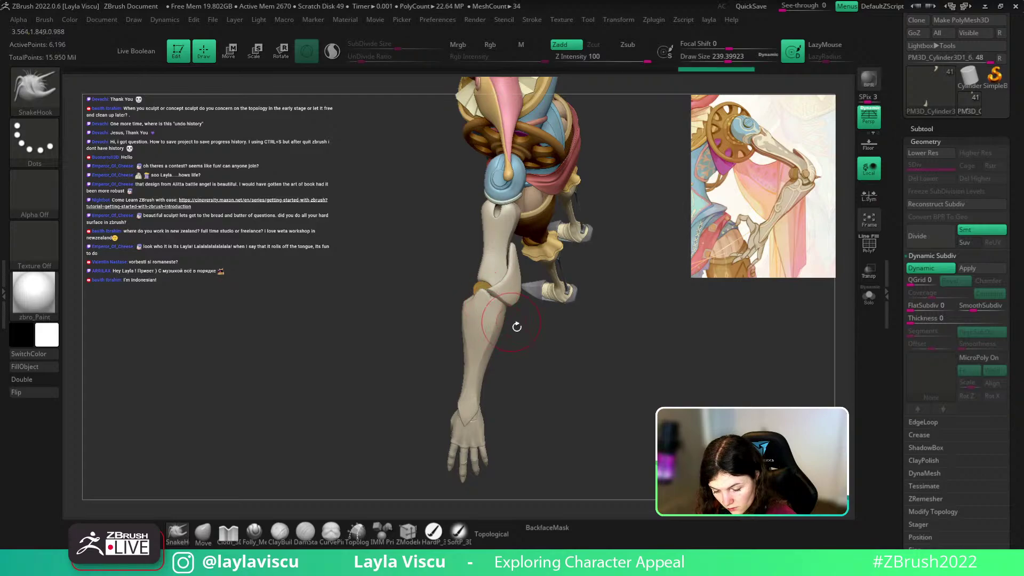
mouse_move(517, 326)
right_down()
mouse_move(525, 320)
mouse_move(507, 311)
right_up()
key(s)
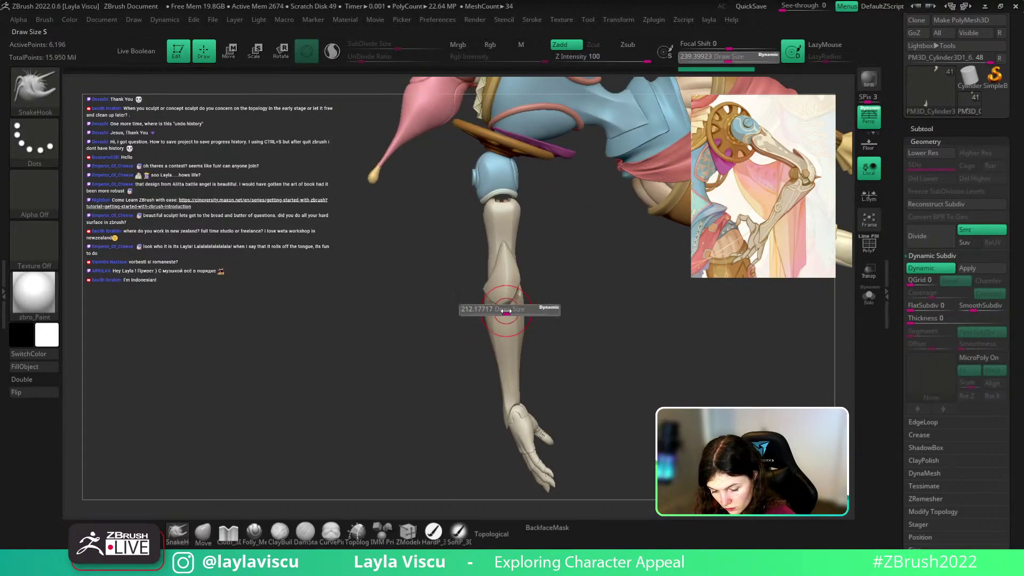
drag(506, 311, 508, 310)
mouse_move(508, 308)
right_down()
mouse_move(518, 281)
mouse_move(580, 279)
mouse_move(548, 284)
mouse_move(549, 302)
mouse_move(603, 297)
right_up()
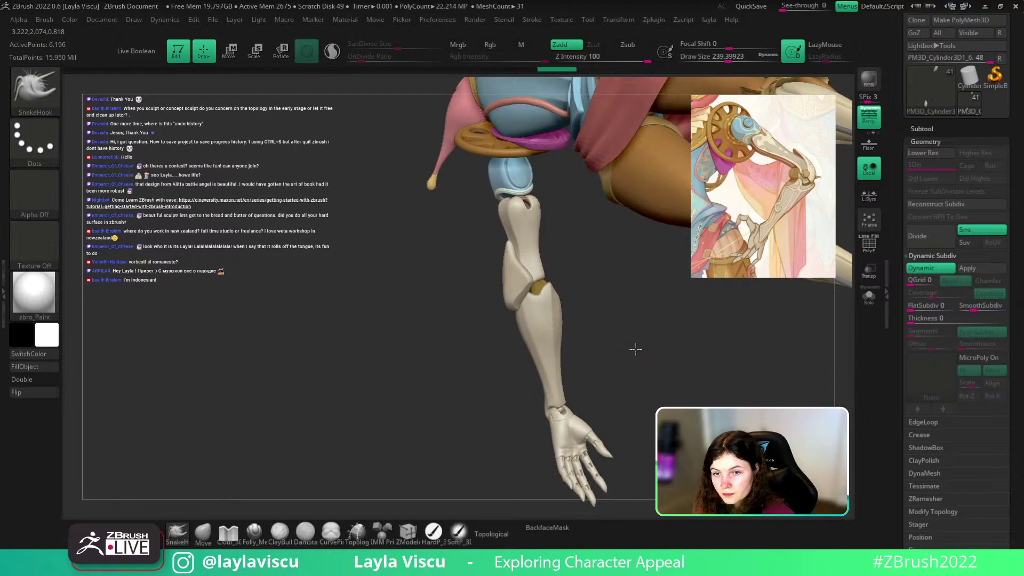
Step: Examine the elbow and the full arm silhouette from several angles, ending with the whole character from the front
mouse_move(635, 349)
right_down()
mouse_move(537, 259)
mouse_move(616, 349)
mouse_move(525, 271)
mouse_move(509, 289)
mouse_move(611, 267)
mouse_move(530, 302)
mouse_move(498, 287)
mouse_move(576, 244)
mouse_move(533, 259)
mouse_move(565, 265)
mouse_move(533, 286)
mouse_move(597, 242)
mouse_move(590, 284)
mouse_move(605, 297)
mouse_move(592, 297)
mouse_move(601, 319)
right_up()
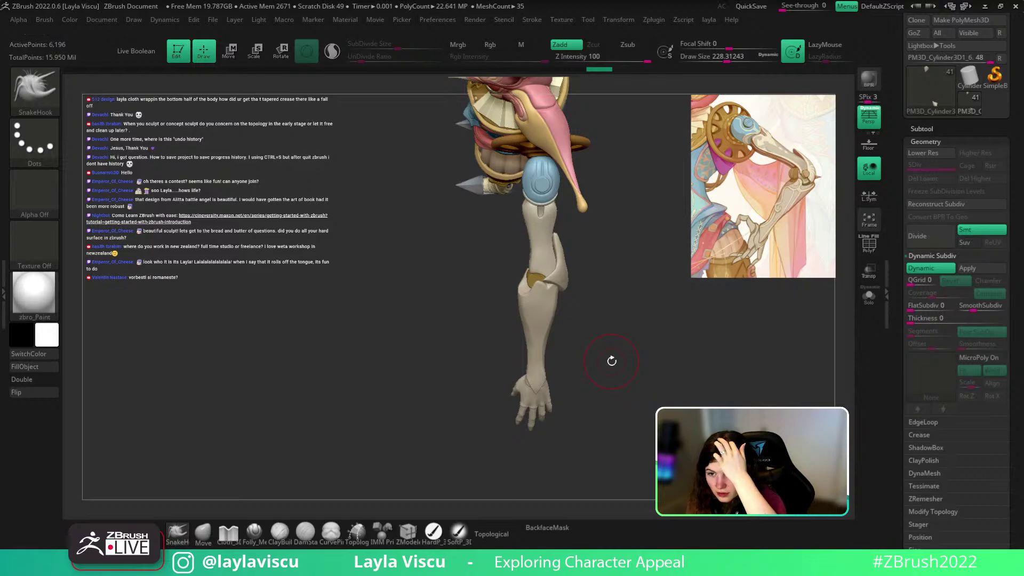
mouse_move(618, 327)
right_down()
mouse_move(562, 287)
mouse_move(599, 256)
mouse_move(616, 285)
mouse_move(603, 273)
mouse_move(546, 279)
right_up()
mouse_move(585, 309)
right_down()
mouse_move(600, 298)
mouse_move(560, 287)
mouse_move(681, 290)
mouse_move(494, 290)
right_up()
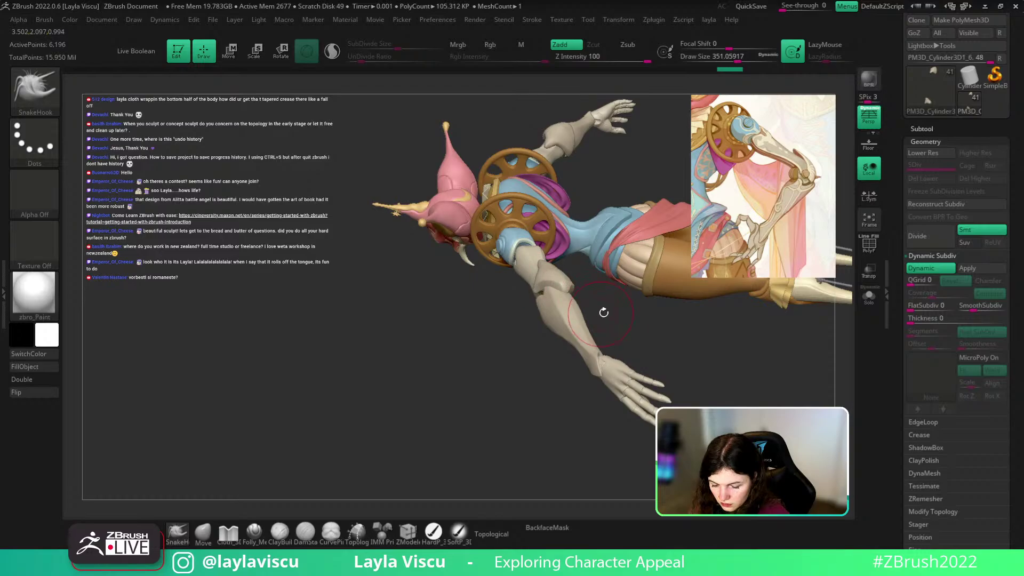
mouse_move(603, 313)
right_down()
mouse_move(660, 315)
mouse_move(633, 254)
mouse_move(599, 288)
right_up()
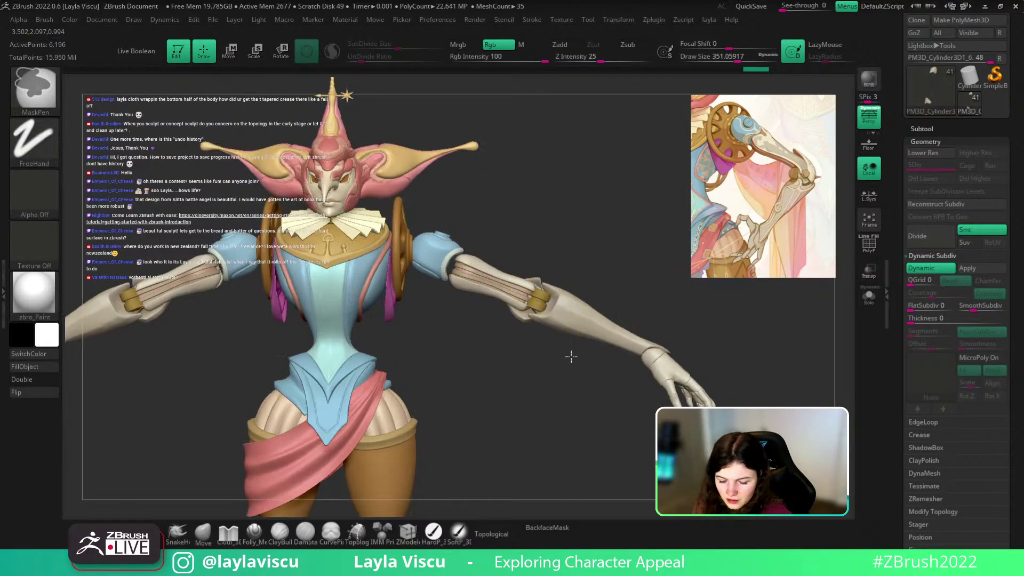
ctrl+right_drag(571, 356, 564, 387)
mouse_move(569, 261)
right_down()
mouse_move(549, 269)
mouse_move(574, 310)
mouse_move(582, 280)
mouse_move(553, 366)
mouse_move(524, 341)
mouse_move(537, 413)
mouse_move(560, 325)
right_up()
alt+right_drag(617, 285, 612, 197)
right_drag(601, 370, 576, 473)
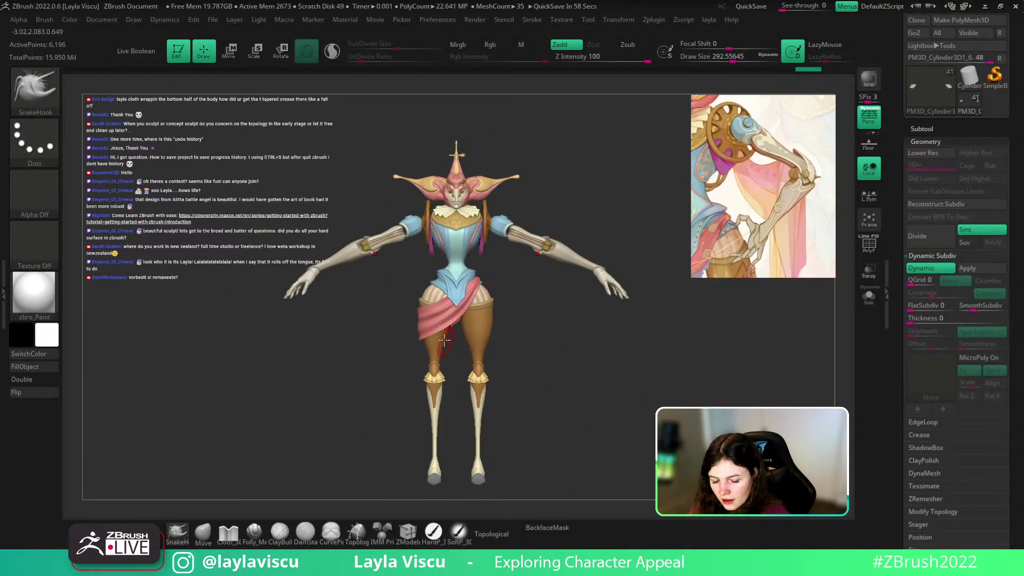
Step: Make the pink sash the active subtool, add a Plane3D as a new subtool and activate the Move gizmo on it
alt+click(458, 315)
click(922, 130)
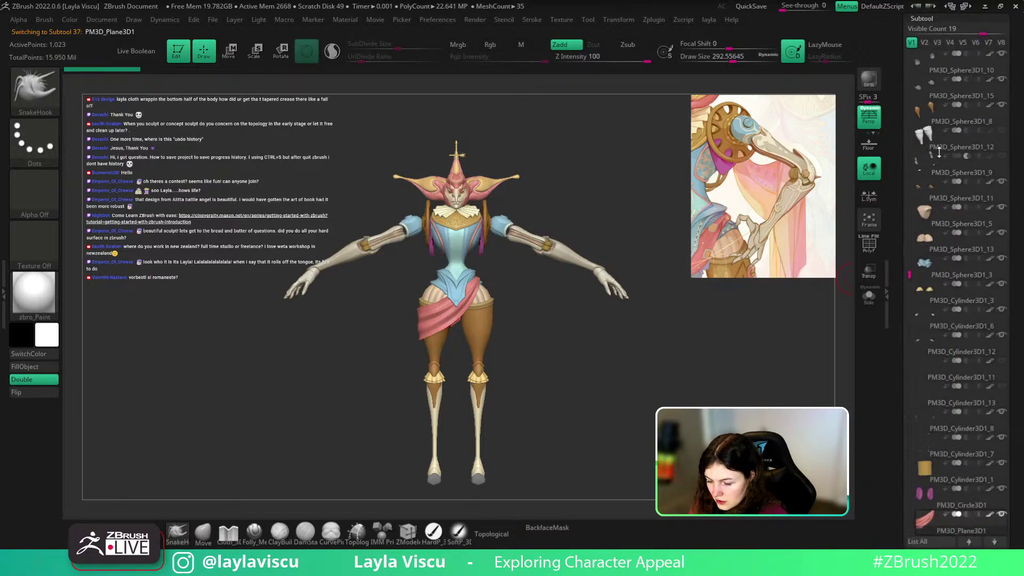
scroll(911, 266, down, 5)
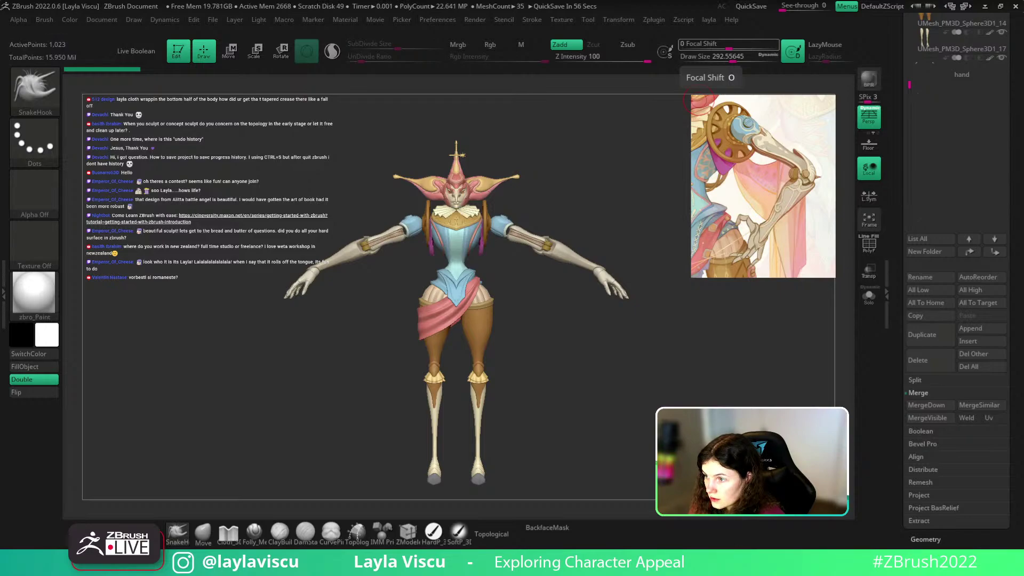
scroll(955, 320, up, 2)
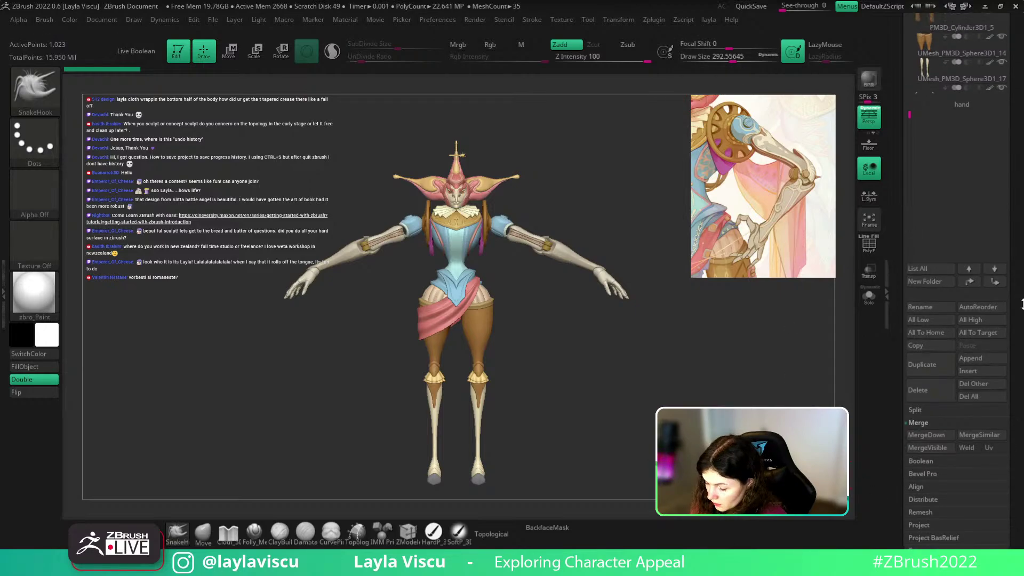
click(968, 377)
click(613, 454)
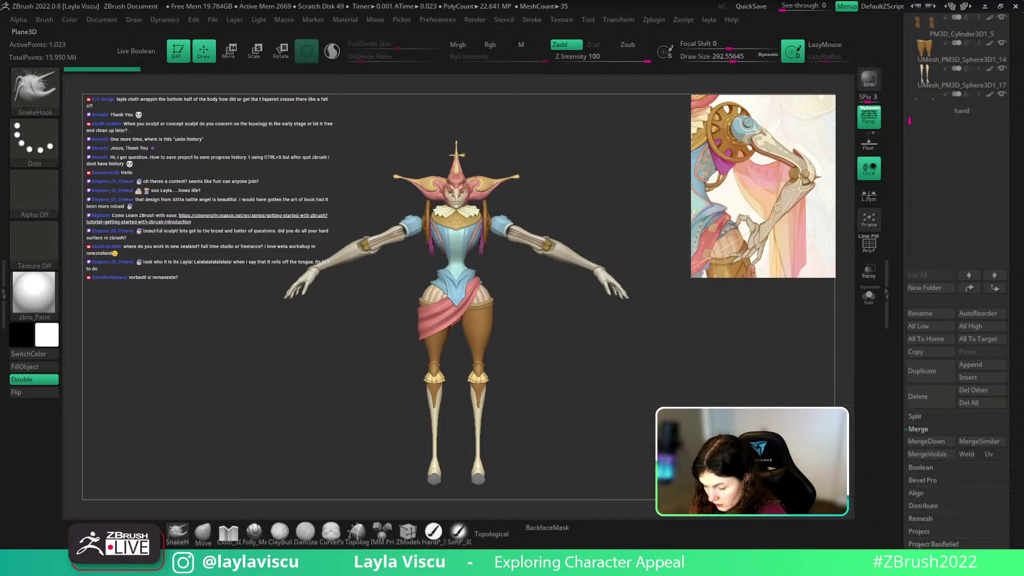
key(w)
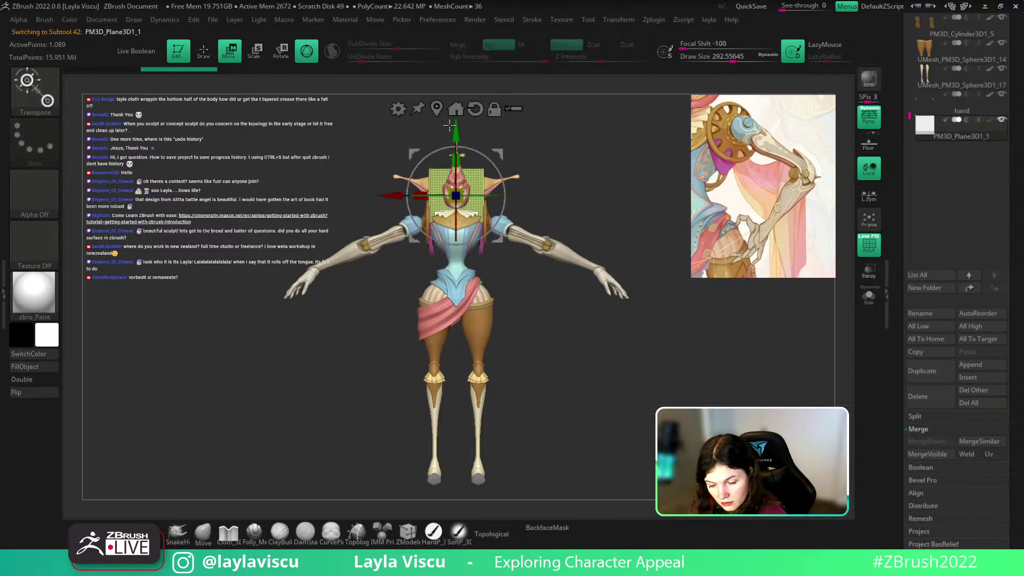
Step: Lower the plane to thigh height, display it double-sided and move it back behind the character's legs
drag(456, 182, 456, 320)
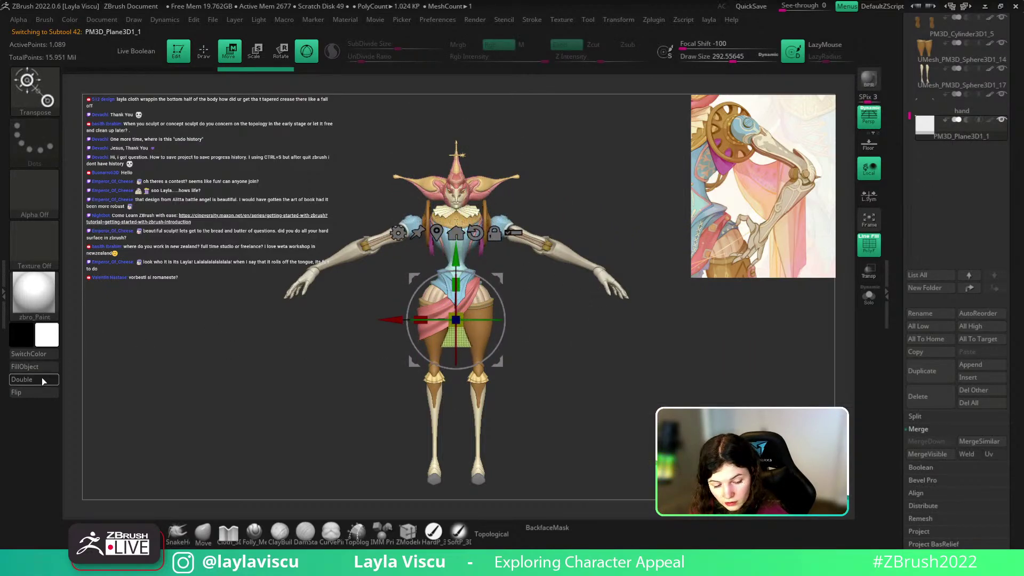
drag(630, 388, 580, 383)
shift+drag(484, 320, 510, 330)
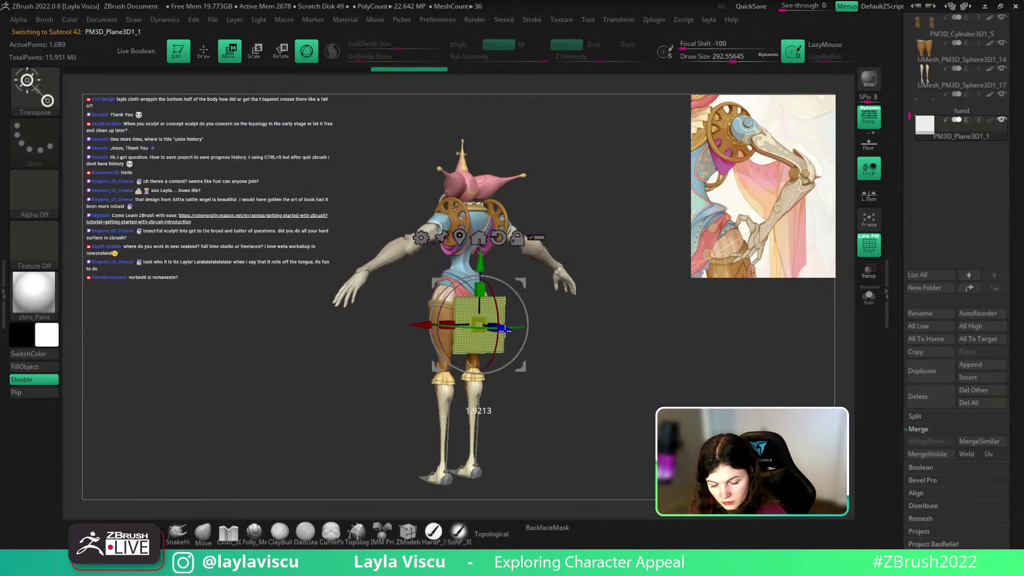
drag(594, 372, 527, 369)
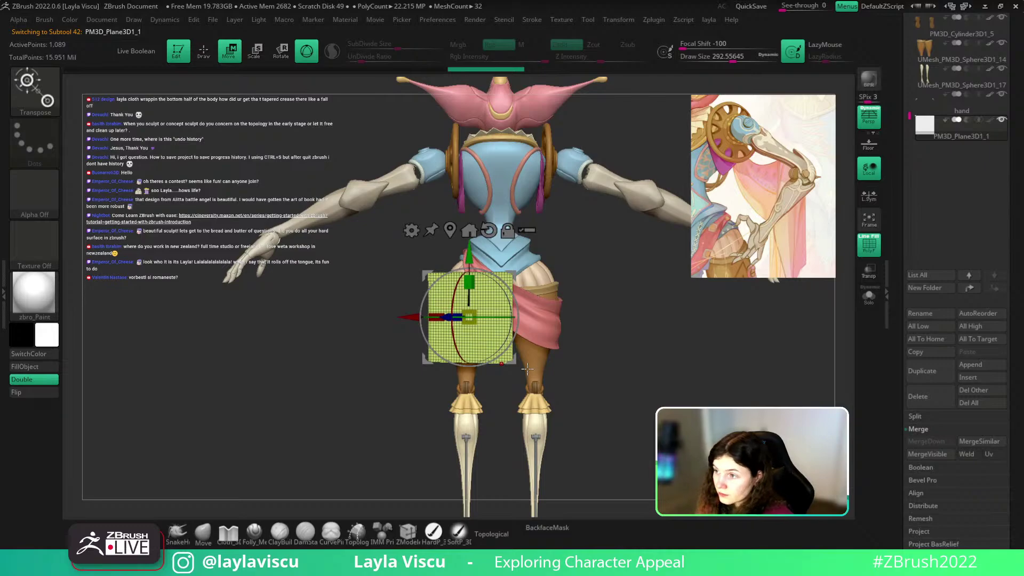
drag(608, 283, 602, 405)
drag(502, 353, 576, 328)
Step: Squash the plane's height, stretch it sideways into a wide strip and switch the material to BasicMaterial
key(q)
key(w)
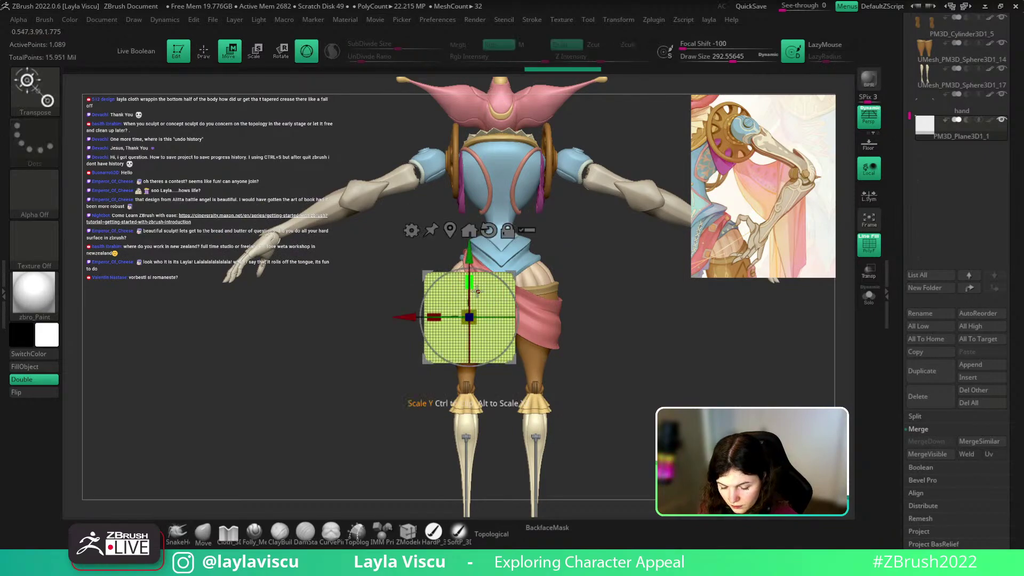
mouse_move(469, 283)
mouse_down()
mouse_move(475, 315)
mouse_move(480, 292)
mouse_up()
key(shift+f)
drag(433, 317, 399, 321)
click(33, 292)
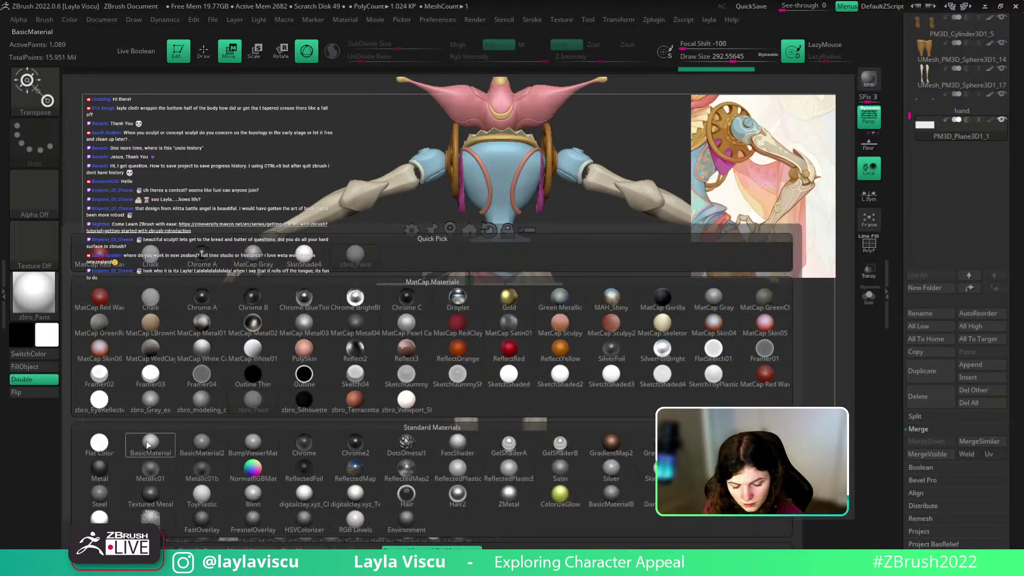
click(146, 440)
Step: Scale up the strip, widen it slightly past the hips and lower it behind the thighs
alt+drag(612, 338, 656, 294)
drag(542, 331, 572, 331)
ctrl+right_drag(585, 341, 586, 357)
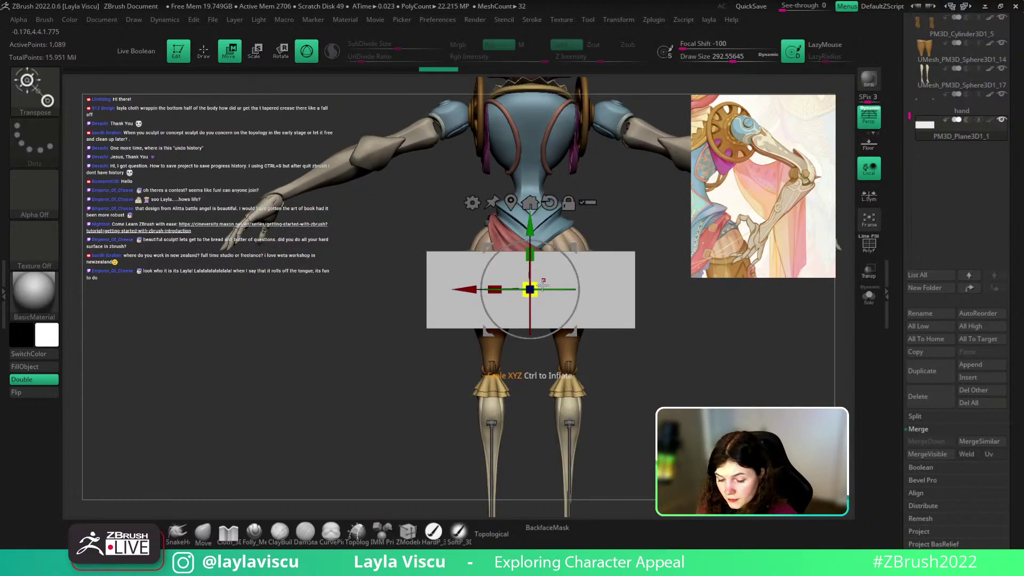
drag(494, 289, 486, 290)
drag(530, 227, 530, 246)
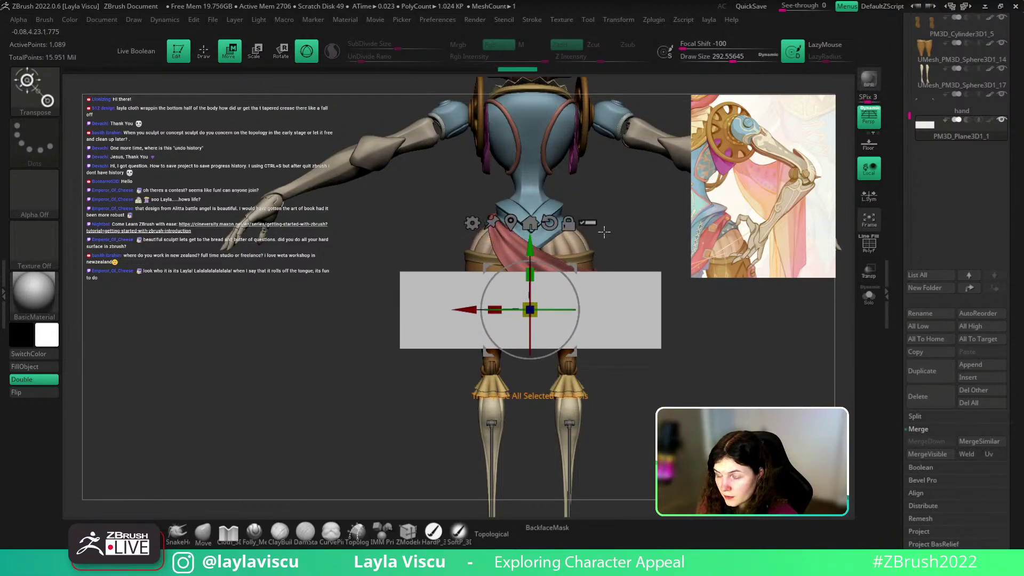
Step: Show the strip's wireframe, activate the Move brush and check the strip's distance from the legs in side view
key(shift+f)
click(205, 543)
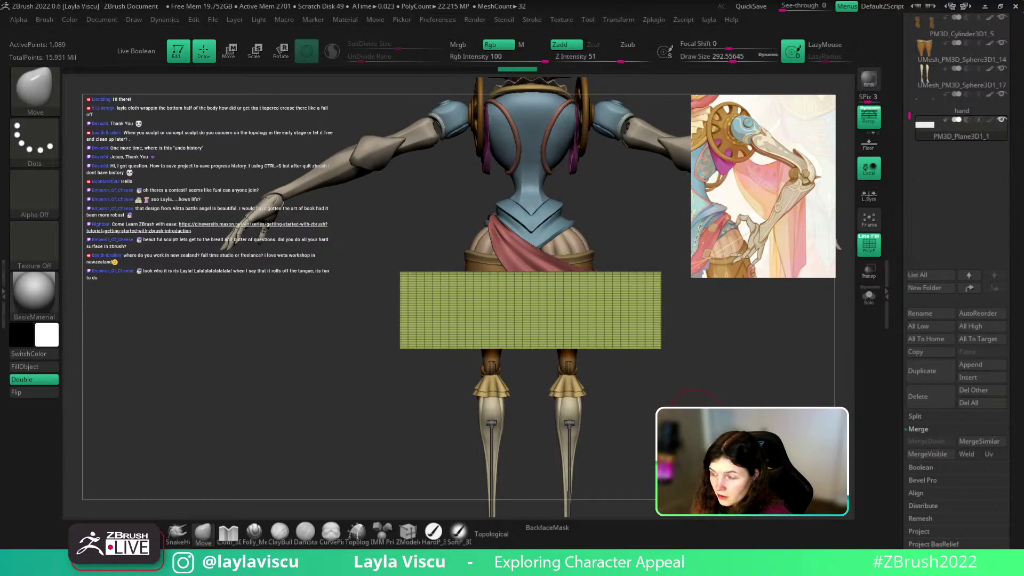
drag(696, 419, 644, 378)
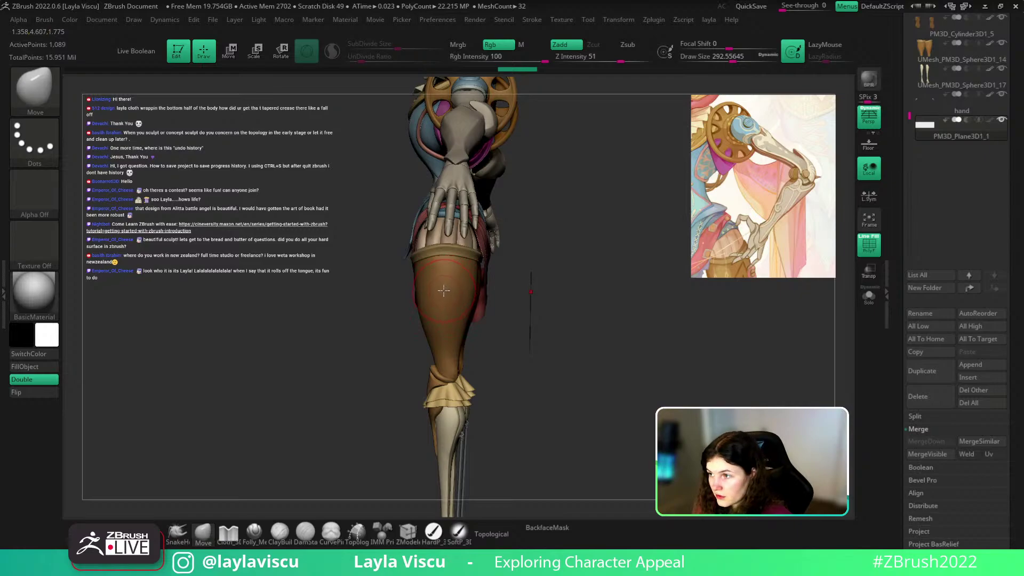
drag(623, 309, 672, 329)
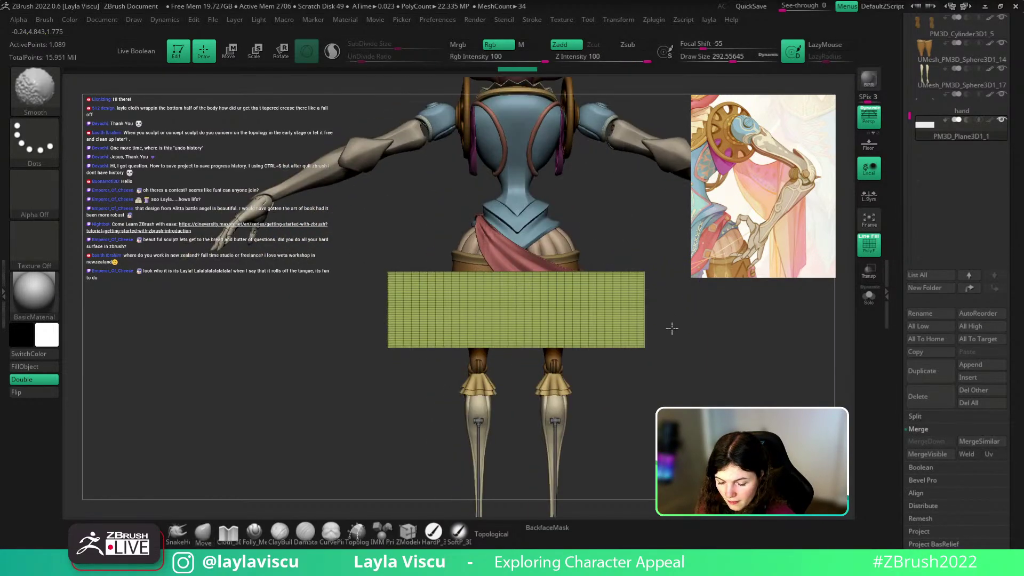
key(q)
click(685, 273)
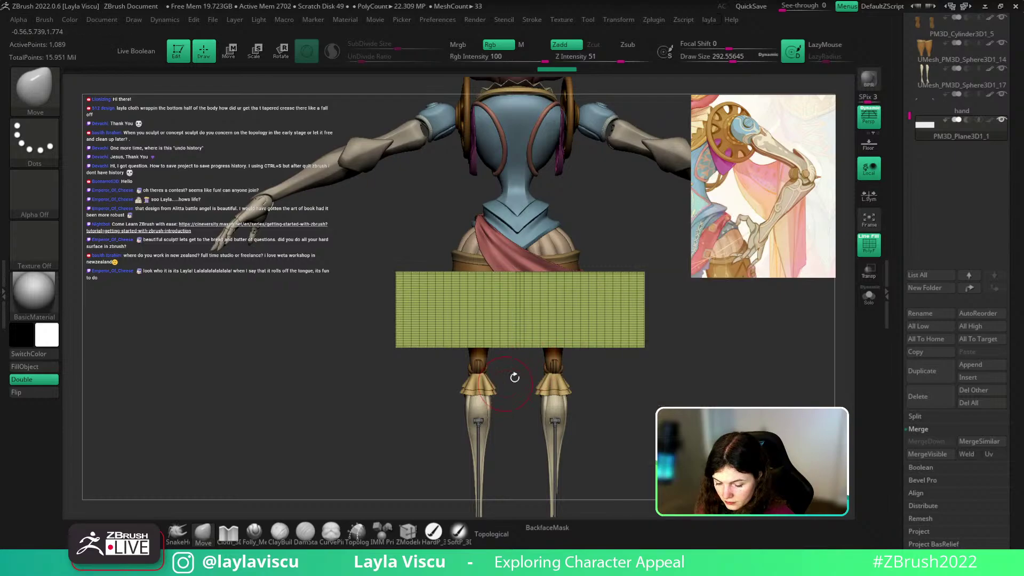
ctrl+drag(663, 240, 573, 399)
ctrl+click(638, 357)
ctrl+click(640, 329)
key(ctrl+z)
key(ctrl+z)
key(ctrl+z)
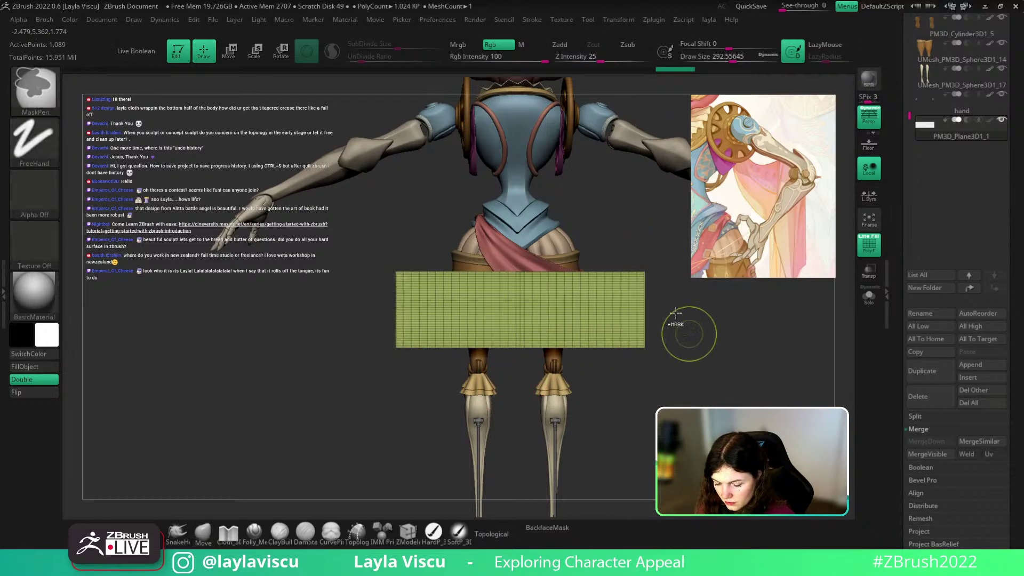
Step: Mask the strip's outer ends, invert the mask and blur its edge
ctrl+drag(654, 255, 608, 394)
ctrl+click(624, 367)
ctrl+click(629, 326)
ctrl+click(630, 327)
drag(663, 320, 655, 384)
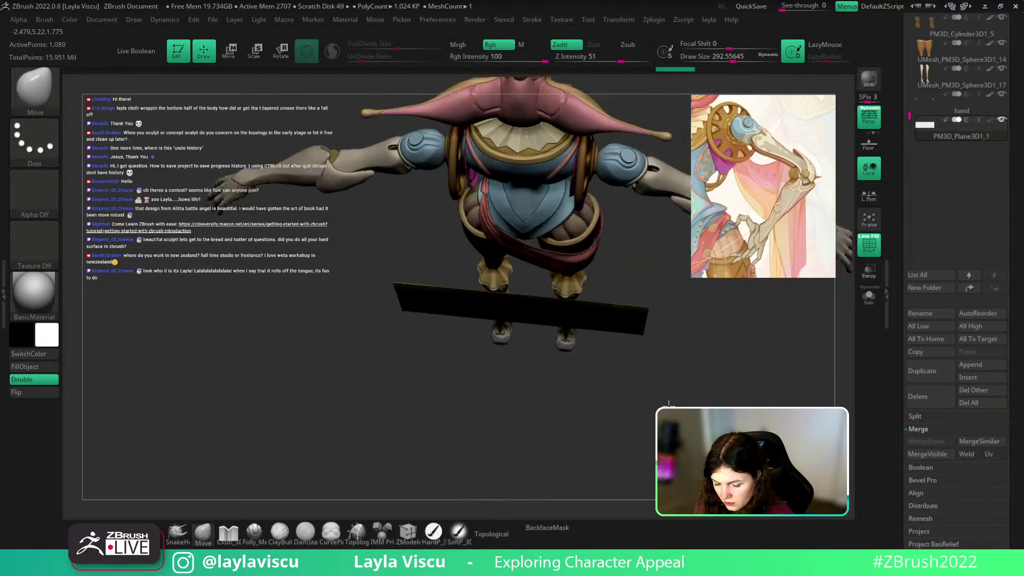
Step: Bend the strip's ends forward into a U around the hips with the gizmo, refining with the Move brush at draw size about 602
key(w)
alt+click(499, 219)
drag(439, 365, 451, 302)
drag(640, 355, 681, 363)
mouse_move(646, 332)
mouse_down()
mouse_move(677, 350)
mouse_move(641, 268)
mouse_up()
key(q)
key(s)
drag(496, 252, 516, 254)
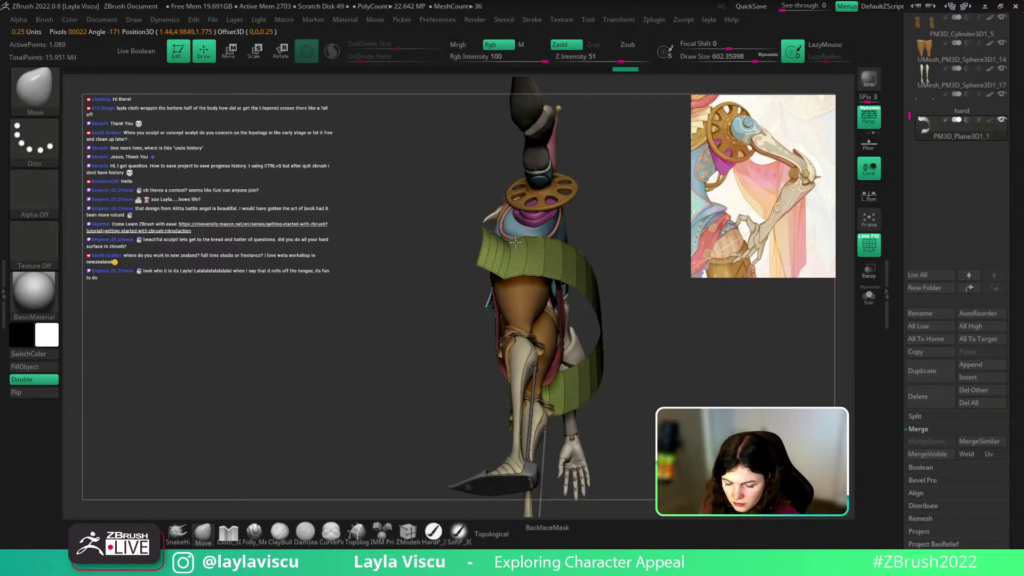
mouse_move(598, 235)
mouse_down()
mouse_move(624, 201)
mouse_move(617, 231)
mouse_up()
Step: Activate the TransposeCloth brush and scrunch the curved strip's height into cloth folds
key(w)
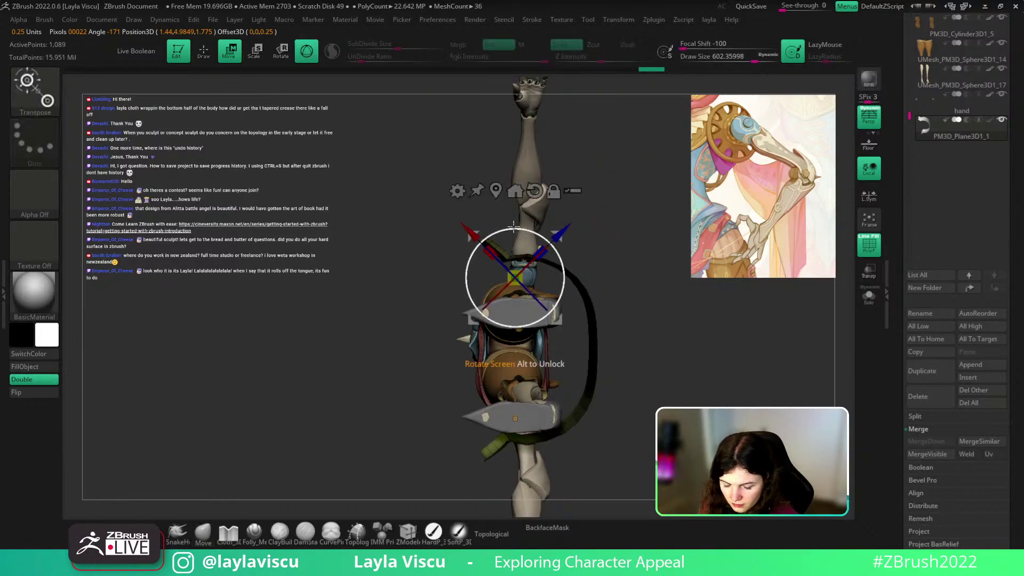
mouse_move(556, 315)
mouse_down()
mouse_move(529, 307)
mouse_move(517, 260)
mouse_move(533, 320)
mouse_move(667, 370)
mouse_move(567, 317)
mouse_move(544, 330)
mouse_move(543, 296)
mouse_move(564, 308)
mouse_up()
key(b)
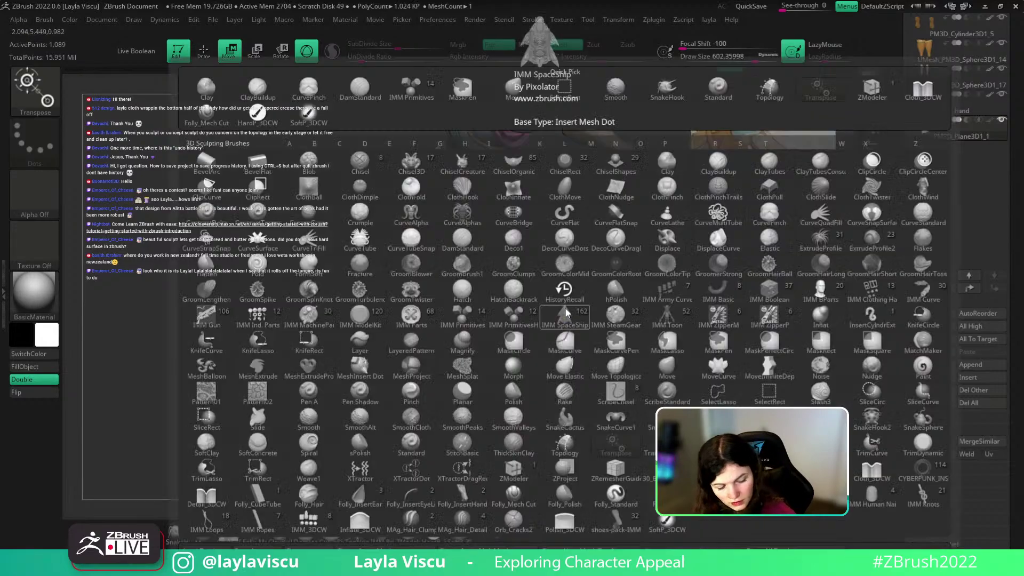
key(t)
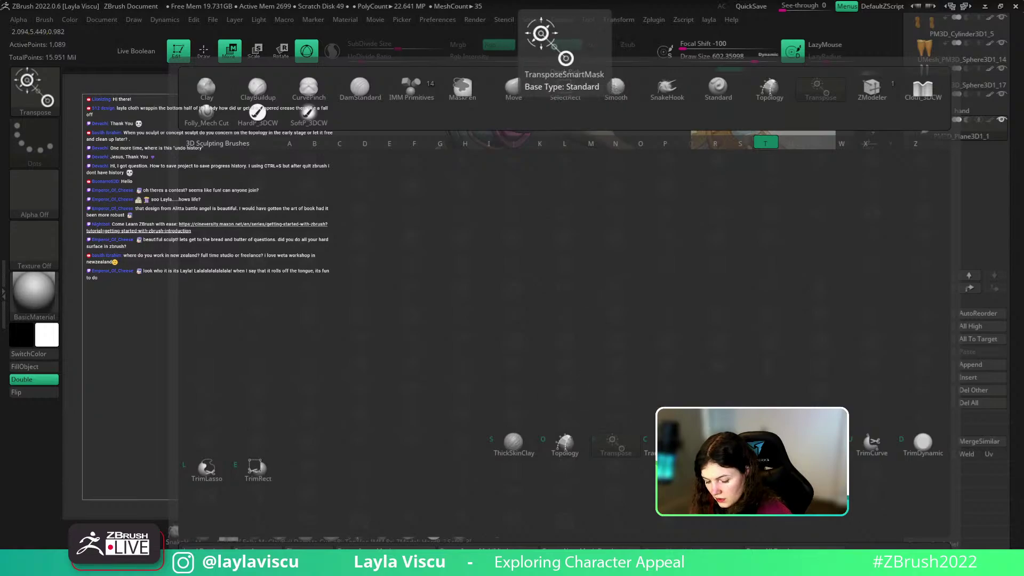
key(c)
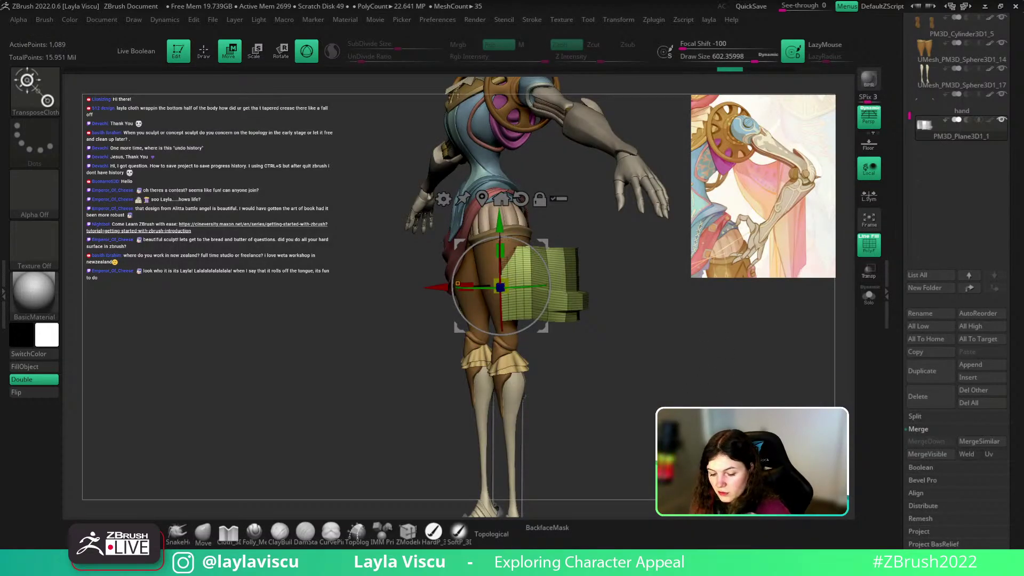
drag(629, 360, 665, 366)
drag(512, 296, 515, 298)
mouse_move(617, 372)
mouse_down()
mouse_move(640, 376)
mouse_move(612, 402)
mouse_move(667, 363)
mouse_move(617, 400)
mouse_move(620, 381)
mouse_up()
Step: Switch back to the regular Transpose brush, reposition the folded cloth with the gizmo and view it from the side
key(b)
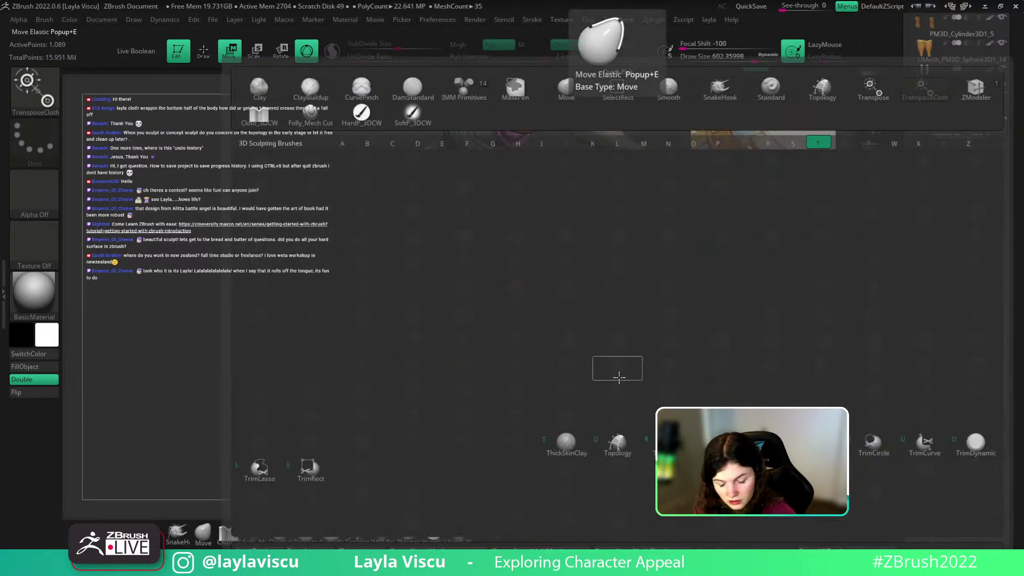
click(617, 378)
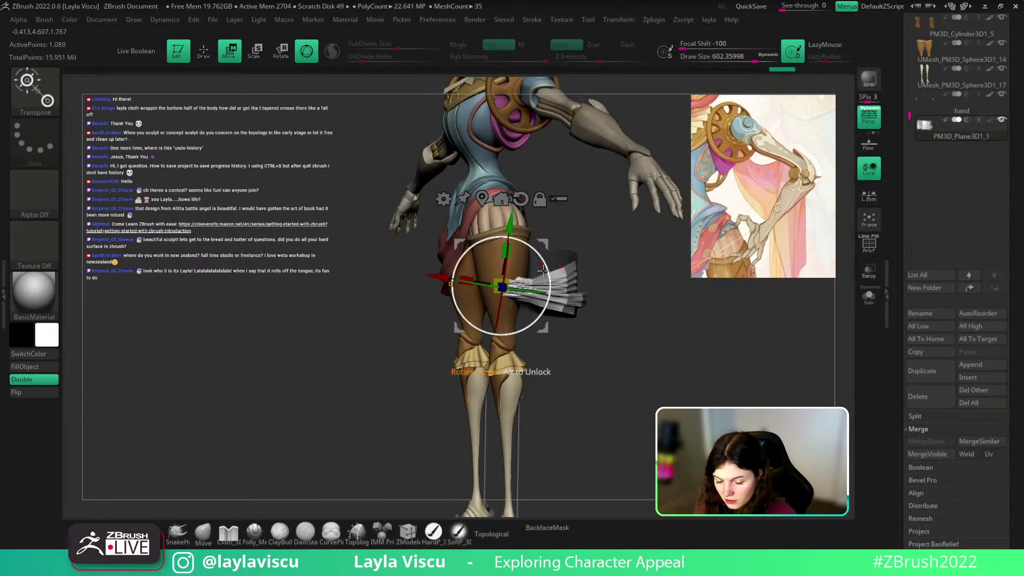
mouse_move(539, 259)
mouse_down()
mouse_move(576, 298)
mouse_move(548, 264)
mouse_move(583, 336)
mouse_move(642, 299)
mouse_move(642, 327)
mouse_up()
key(q)
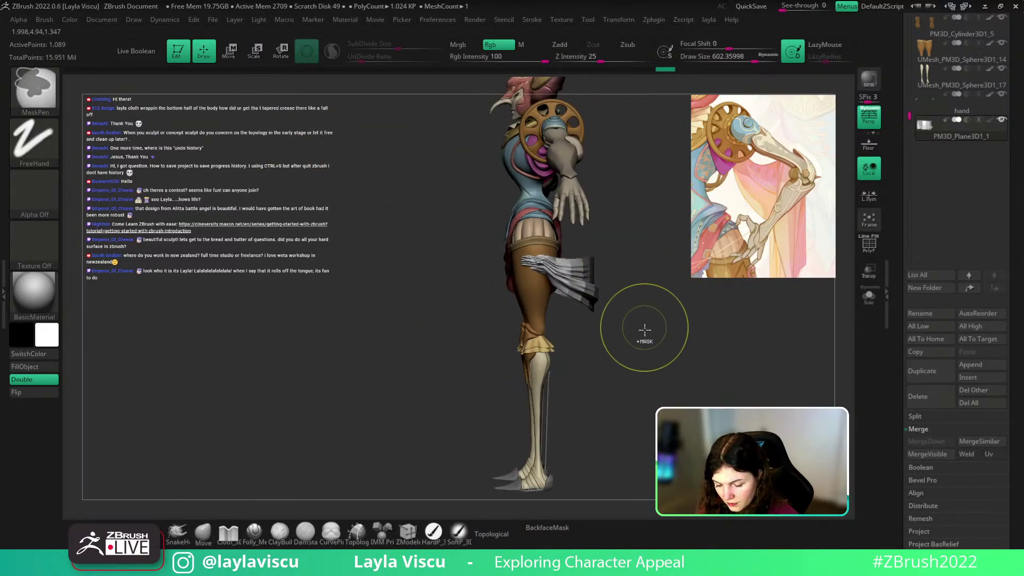
key(w)
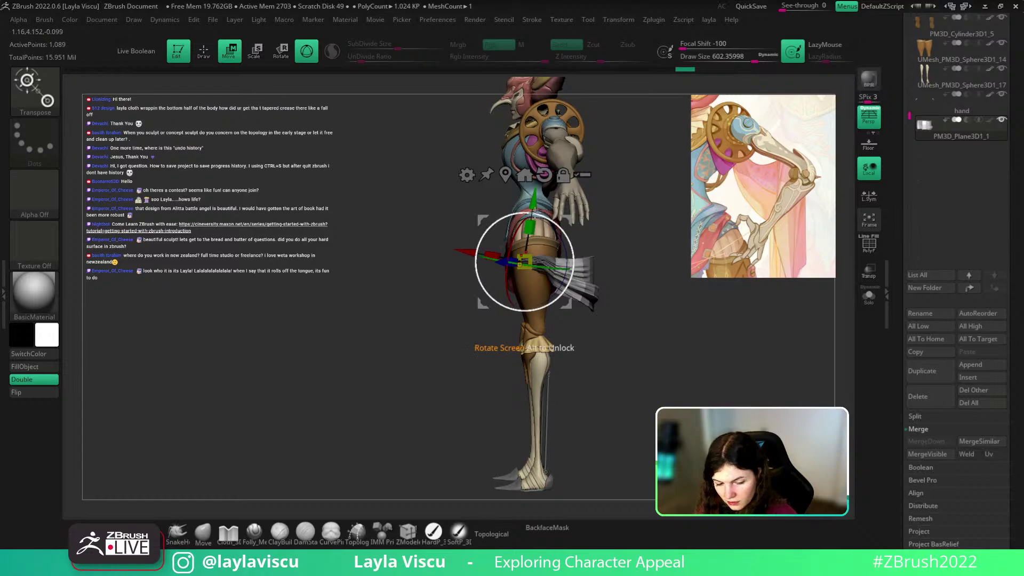
Step: Use TransposeCloth to pull the folded cloth down so it hangs behind the thighs
key(b)
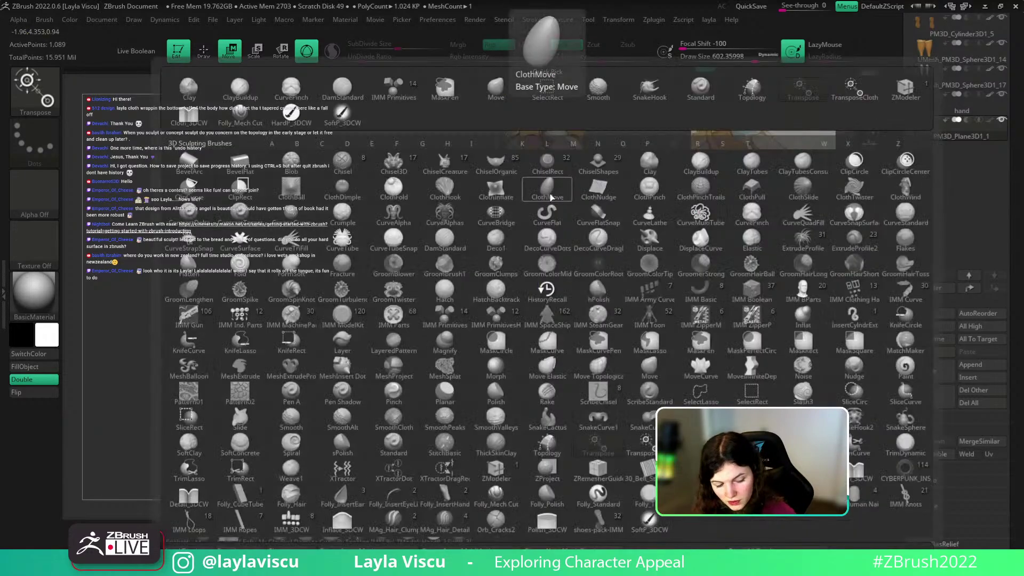
click(551, 197)
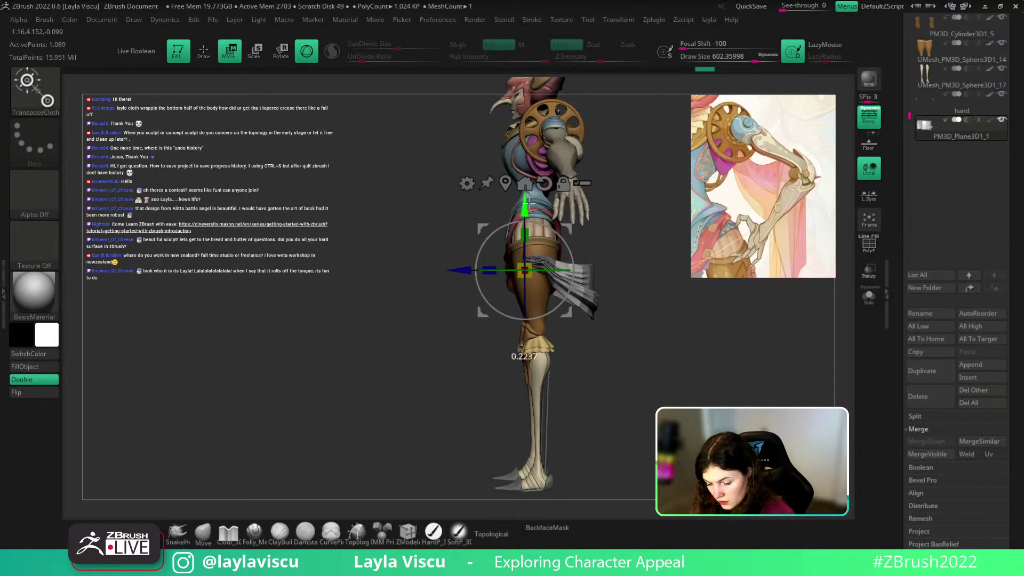
drag(619, 292, 756, 340)
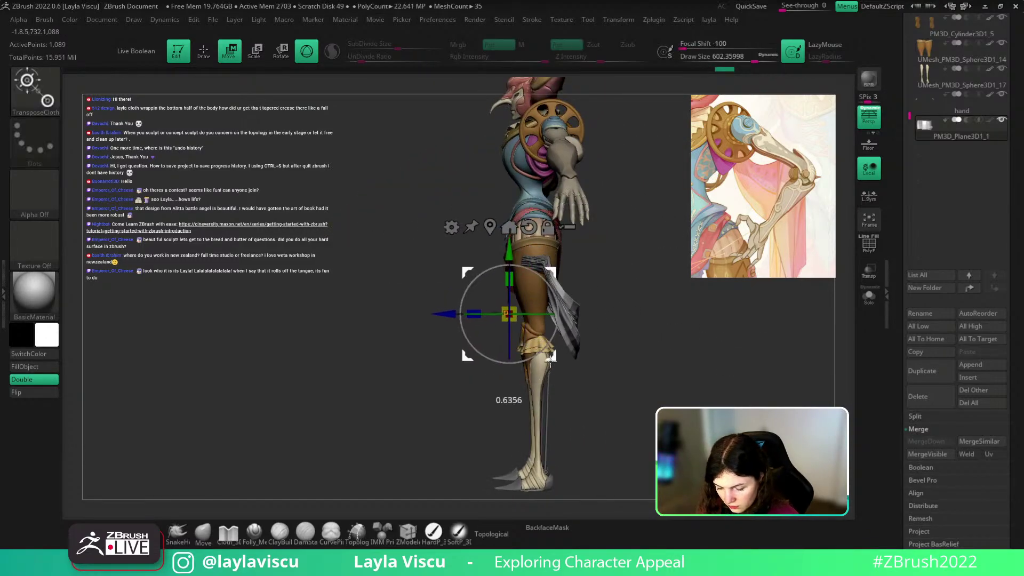
Step: Shape the hanging cloth around the thighs with the Move brush, using draw sizes of 1000 and about 484
click(208, 538)
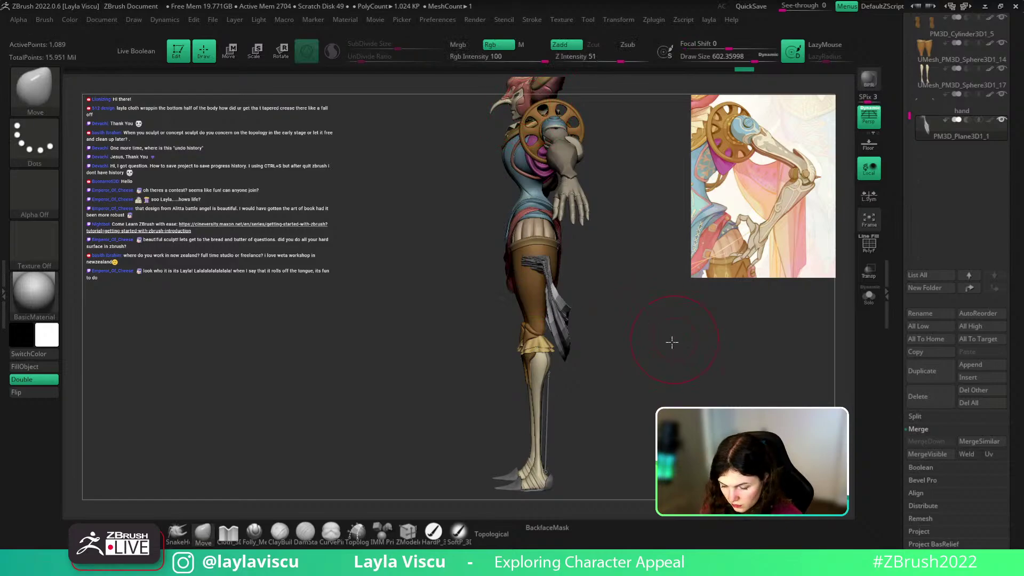
mouse_move(670, 340)
mouse_down()
mouse_move(619, 347)
mouse_move(625, 319)
mouse_up()
key(s)
drag(618, 324, 607, 331)
key(s)
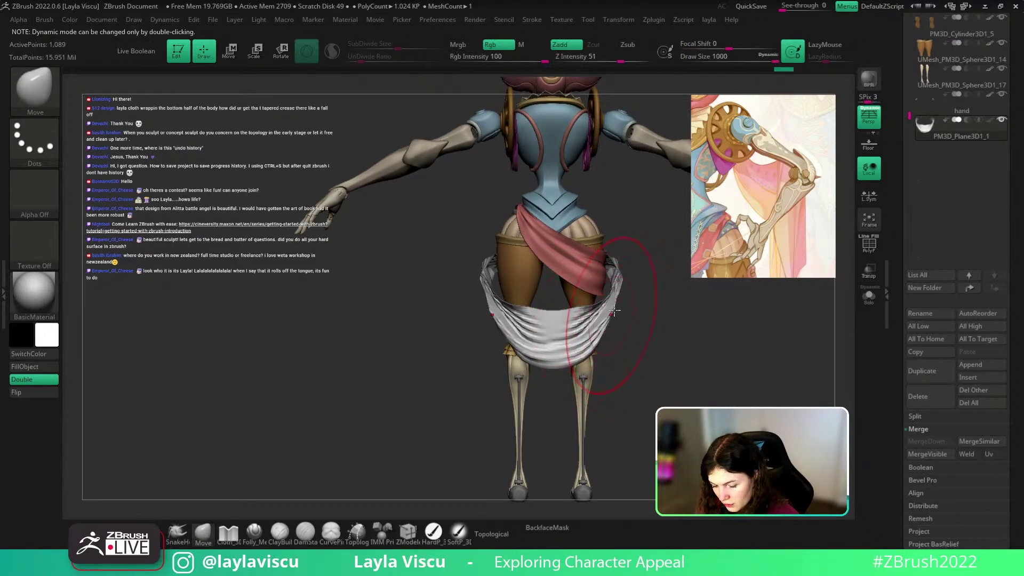
mouse_move(641, 293)
mouse_down()
mouse_move(619, 277)
mouse_move(655, 262)
mouse_move(768, 324)
mouse_move(621, 249)
mouse_up()
key(s)
mouse_move(685, 218)
mouse_down()
mouse_move(736, 359)
mouse_move(805, 352)
mouse_move(634, 362)
mouse_up()
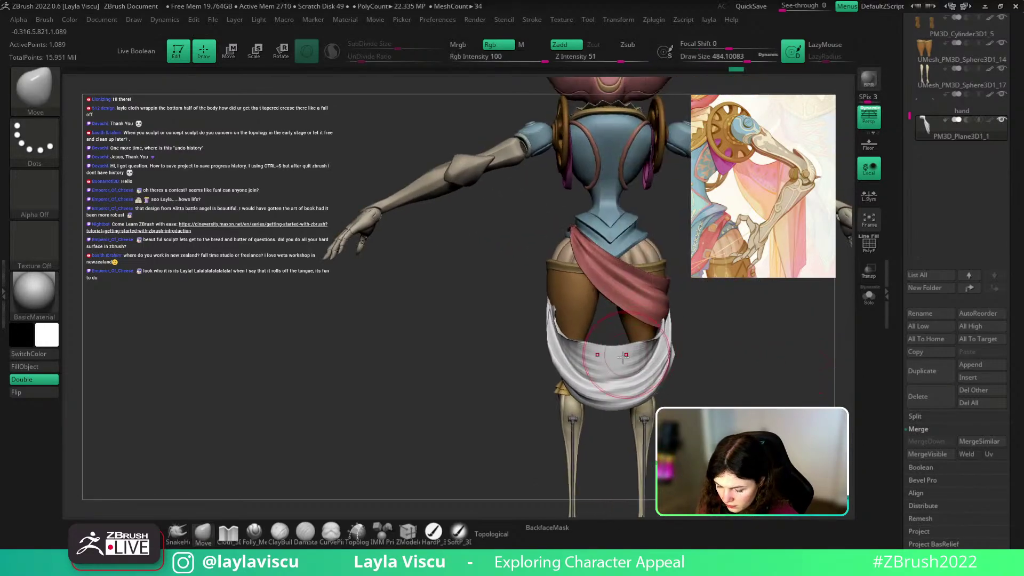
Step: Pull the cloth's upper edge down between the thighs with the ClothMove brush, ending at draw size about 344
key(b)
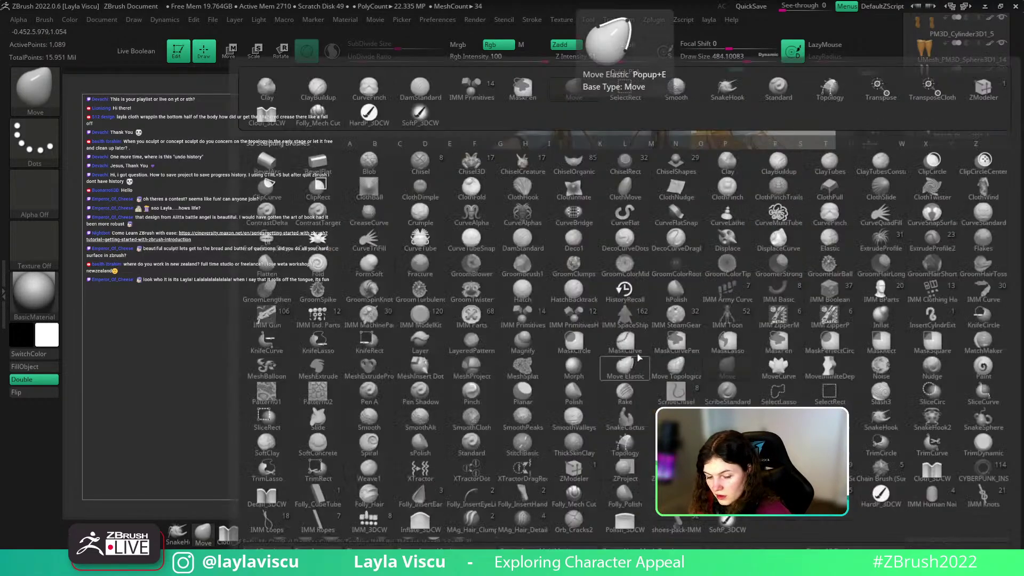
click(635, 196)
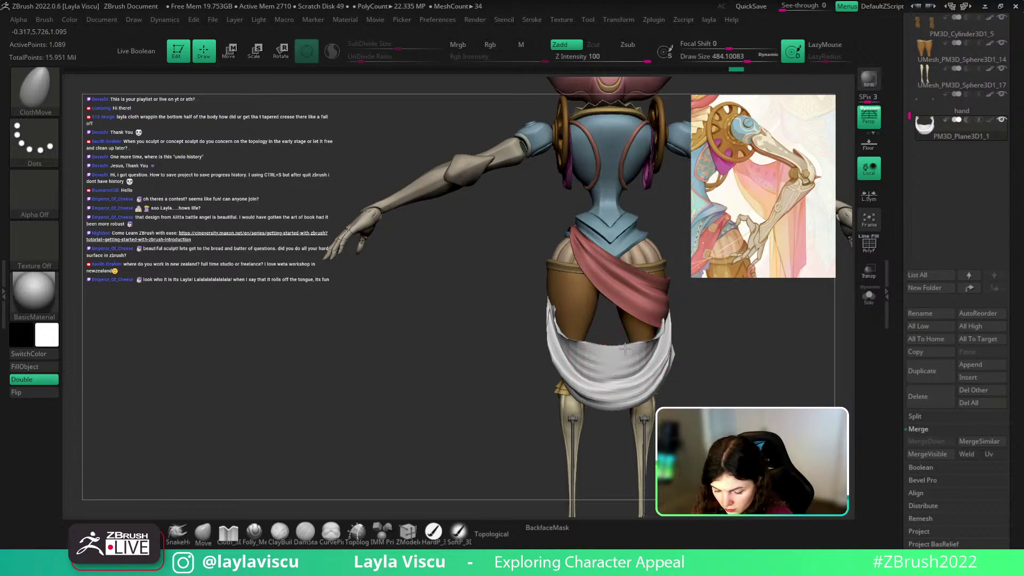
drag(625, 357, 632, 370)
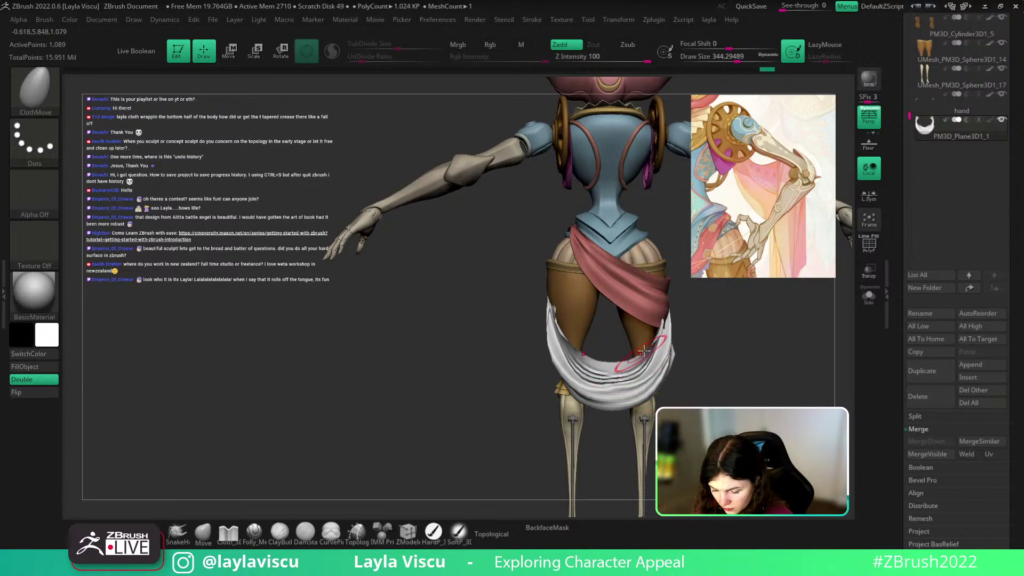
mouse_move(712, 340)
mouse_down()
mouse_move(652, 347)
mouse_move(632, 381)
mouse_move(606, 379)
mouse_move(612, 389)
mouse_move(704, 319)
mouse_move(754, 349)
mouse_move(731, 361)
mouse_move(558, 320)
mouse_move(619, 321)
mouse_move(620, 339)
mouse_up()
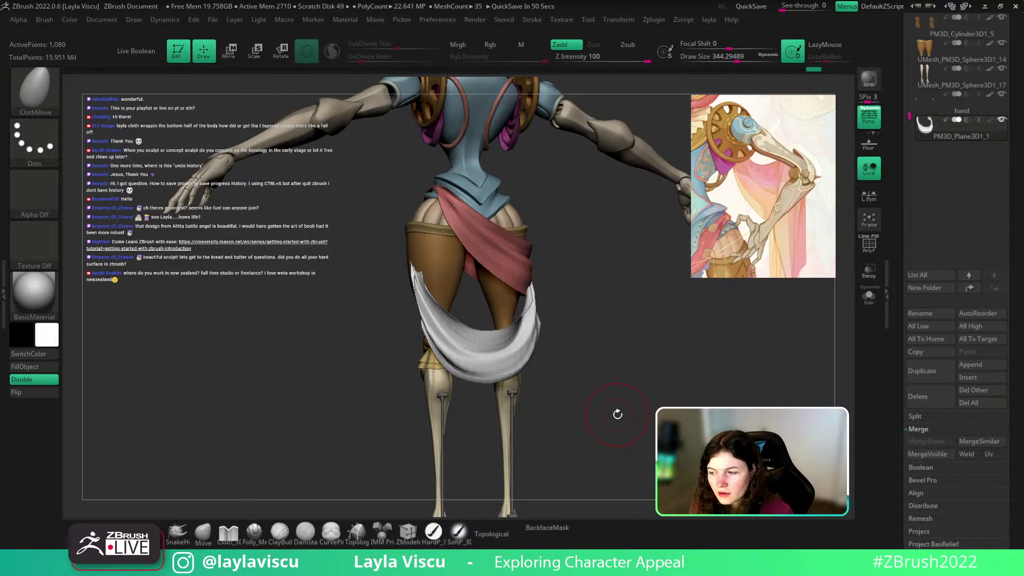
Step: Check the draped cloth on the full figure from behind and select the Cloth_3DCW brush
ctrl+right_drag(718, 416, 758, 405)
mouse_move(603, 347)
ctrl+right_down()
mouse_move(690, 366)
mouse_move(702, 391)
mouse_move(690, 360)
mouse_move(661, 370)
mouse_move(664, 391)
ctrl+right_up()
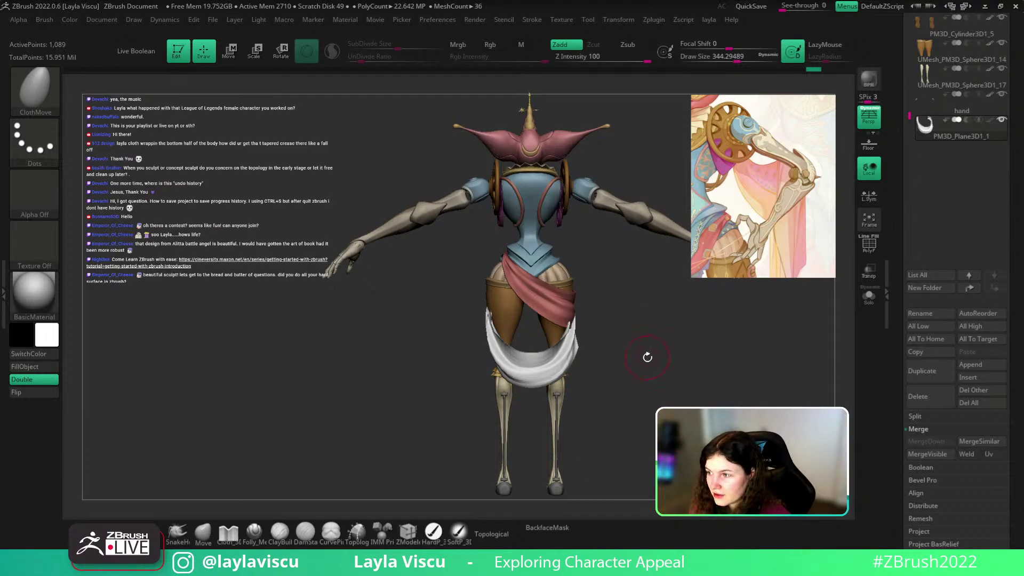
mouse_move(659, 362)
mouse_down()
mouse_move(711, 369)
mouse_move(646, 373)
mouse_move(587, 357)
mouse_up()
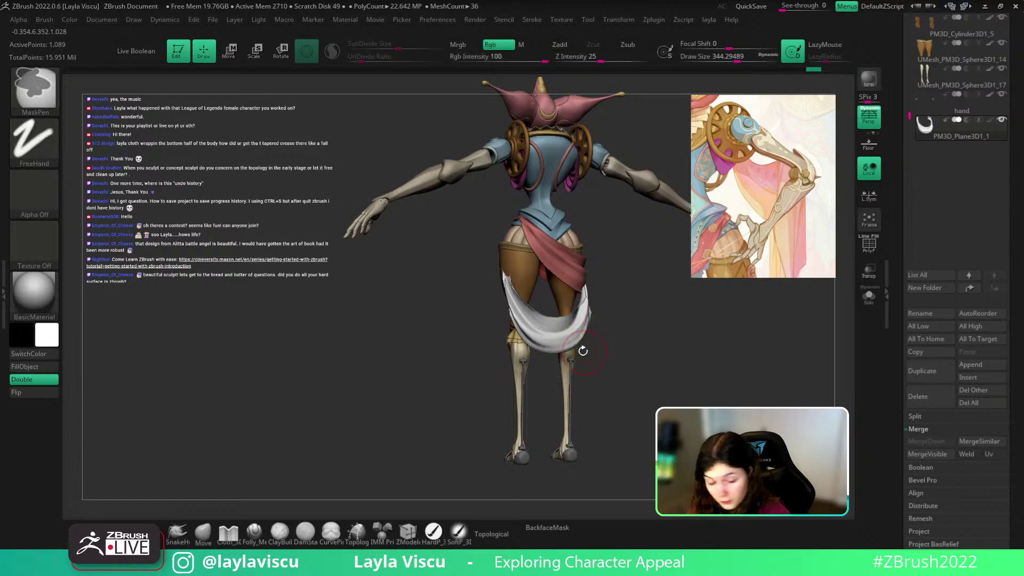
key(b)
click(889, 471)
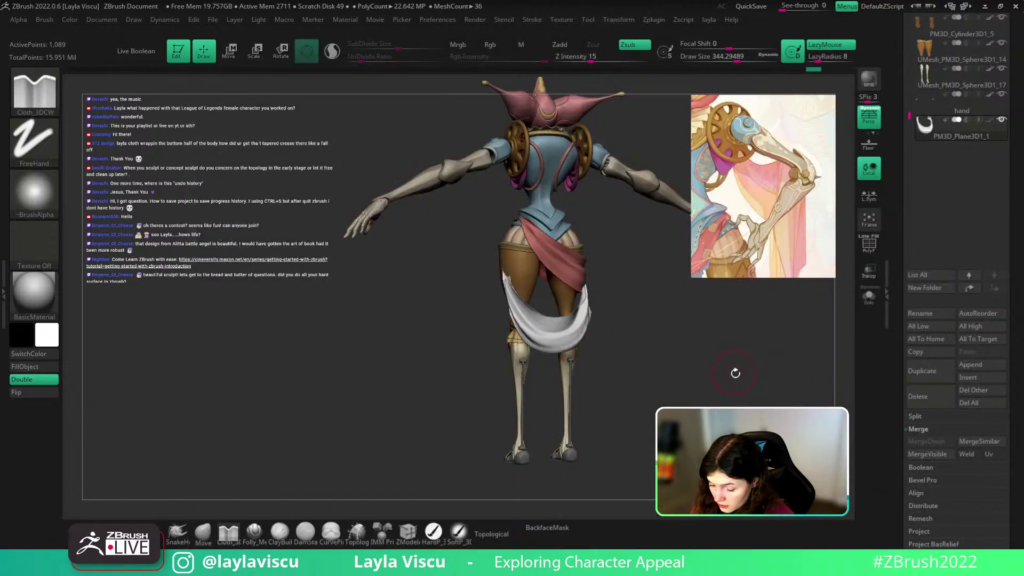
Step: Sculpt folds into the hanging cloth with the Cloth_3DCW brush at draw size about 212 and smooth its surface
key(s)
drag(735, 374, 720, 373)
drag(632, 278, 506, 284)
mouse_move(644, 300)
mouse_down()
mouse_move(633, 336)
mouse_move(697, 381)
mouse_up()
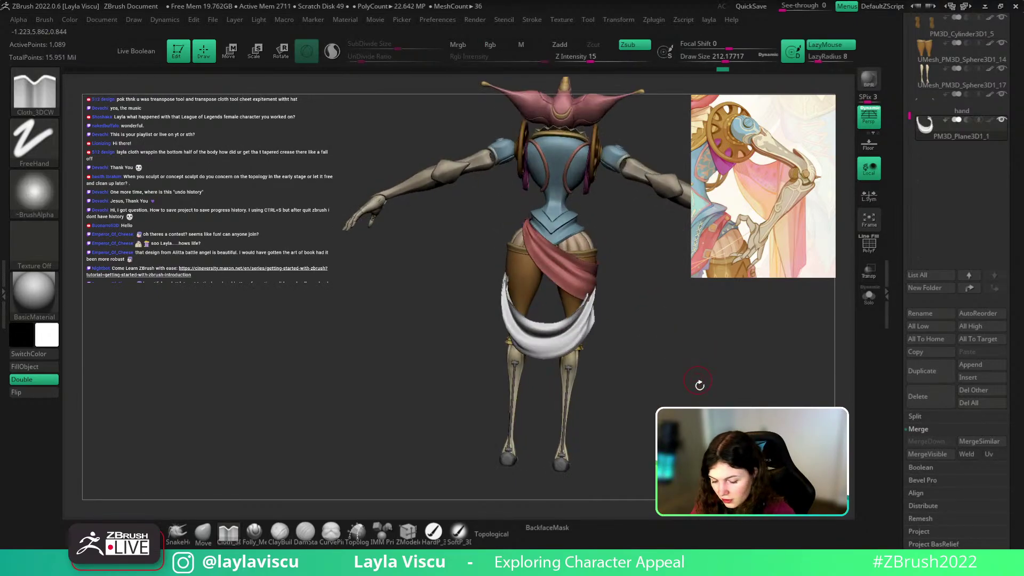
key(b)
key(c)
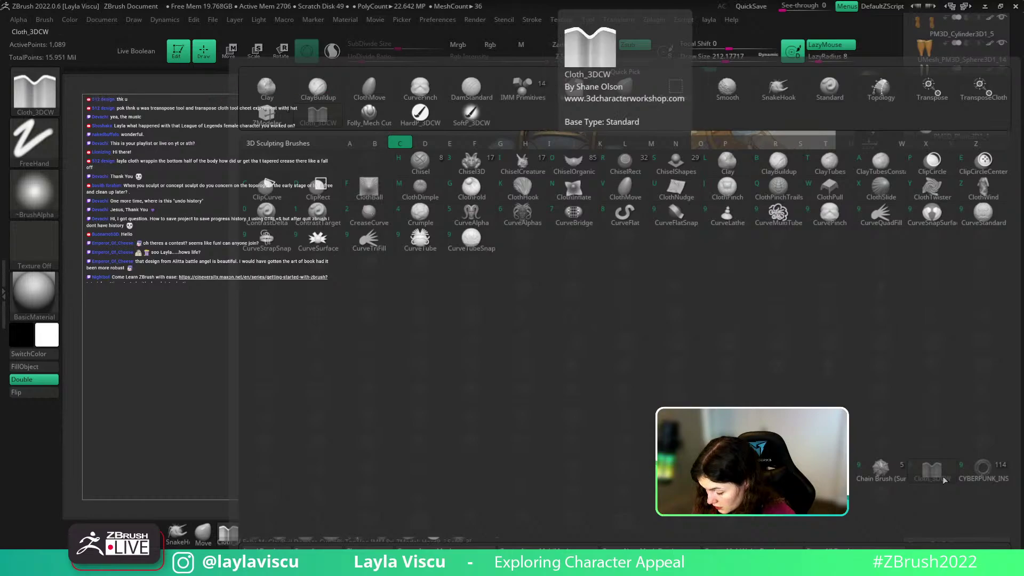
key(b)
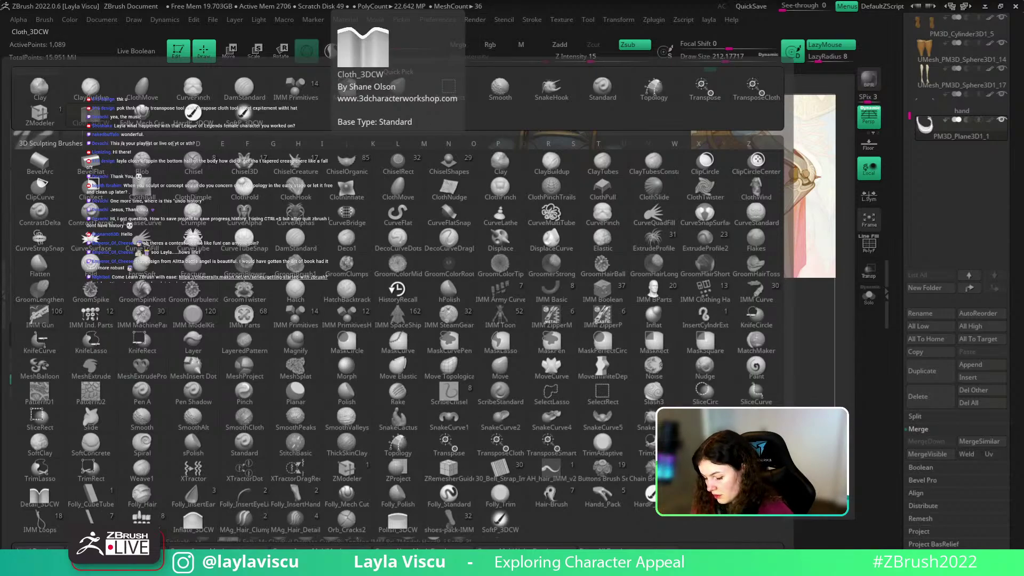
click(90, 115)
mouse_move(688, 346)
right_down()
mouse_move(699, 329)
mouse_move(623, 311)
mouse_move(674, 322)
mouse_move(613, 320)
right_up()
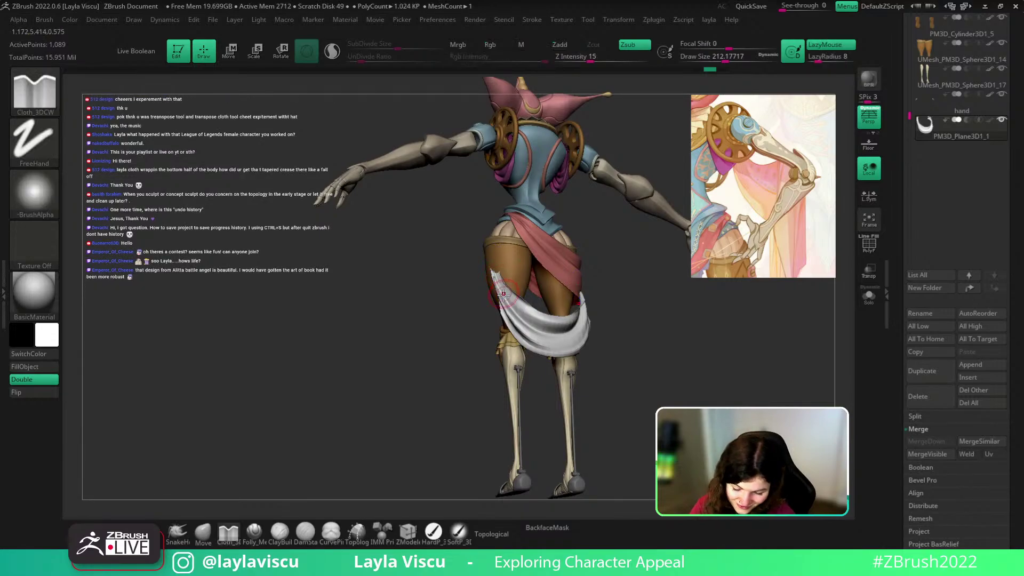
shift+drag(560, 324, 525, 332)
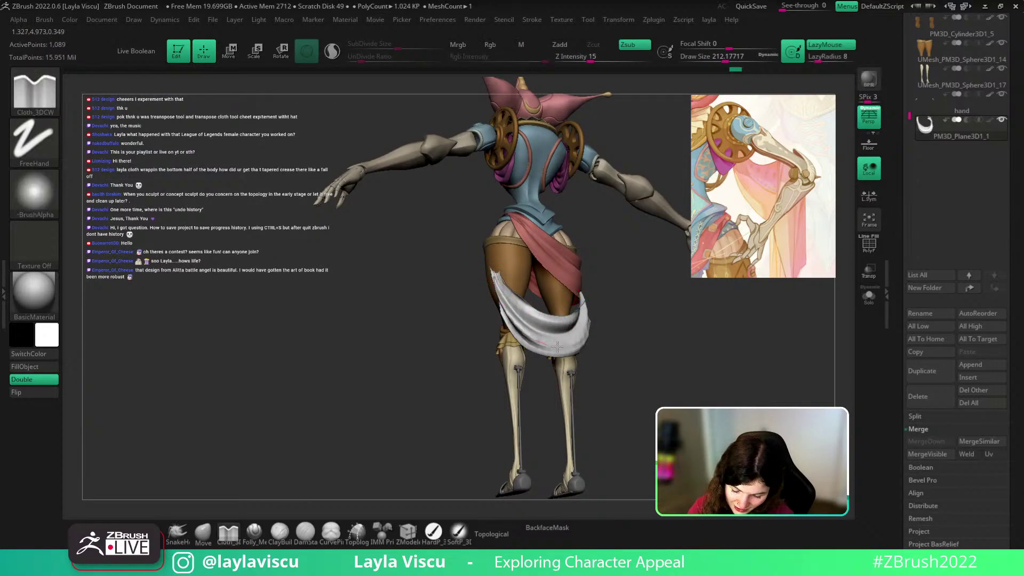
mouse_move(644, 333)
shift+right_down()
mouse_move(654, 377)
mouse_move(629, 307)
mouse_move(651, 322)
mouse_move(565, 323)
shift+right_up()
Step: Raise the cloth slightly with the gizmo in side view and adjust it with the Move brush, ending at draw size about 223
key(w)
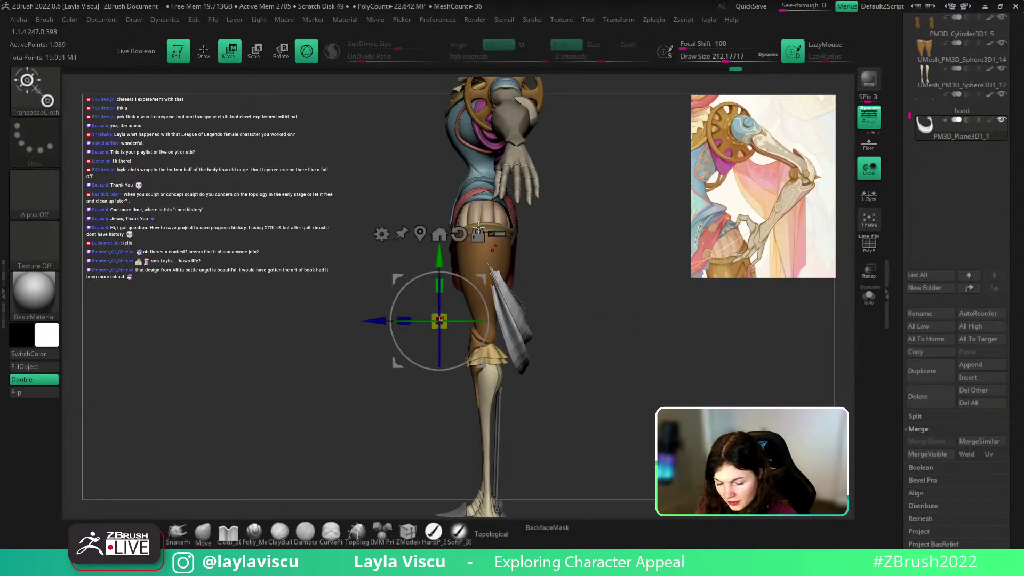
click(420, 234)
key(q)
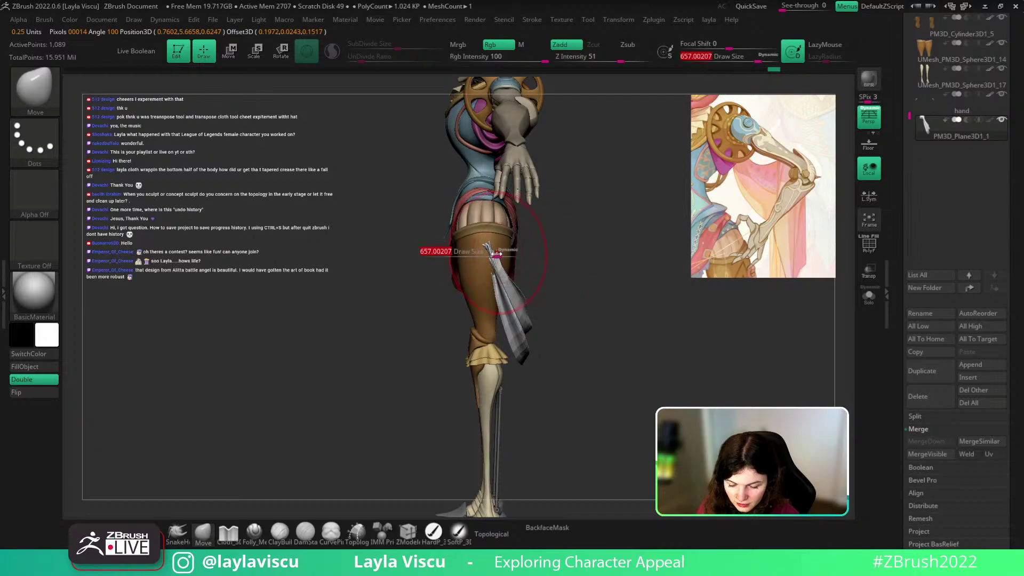
mouse_move(550, 256)
right_down()
mouse_move(606, 254)
mouse_move(638, 327)
mouse_move(733, 310)
mouse_move(680, 336)
mouse_move(657, 316)
mouse_move(677, 350)
mouse_move(712, 331)
mouse_move(680, 345)
right_up()
mouse_move(529, 295)
ctrl+right_down()
mouse_move(524, 321)
mouse_move(542, 290)
mouse_move(527, 293)
ctrl+right_up()
key(s)
mouse_move(370, 317)
mouse_down()
mouse_move(355, 322)
mouse_move(362, 314)
mouse_up()
ctrl+right_drag(559, 309, 628, 362)
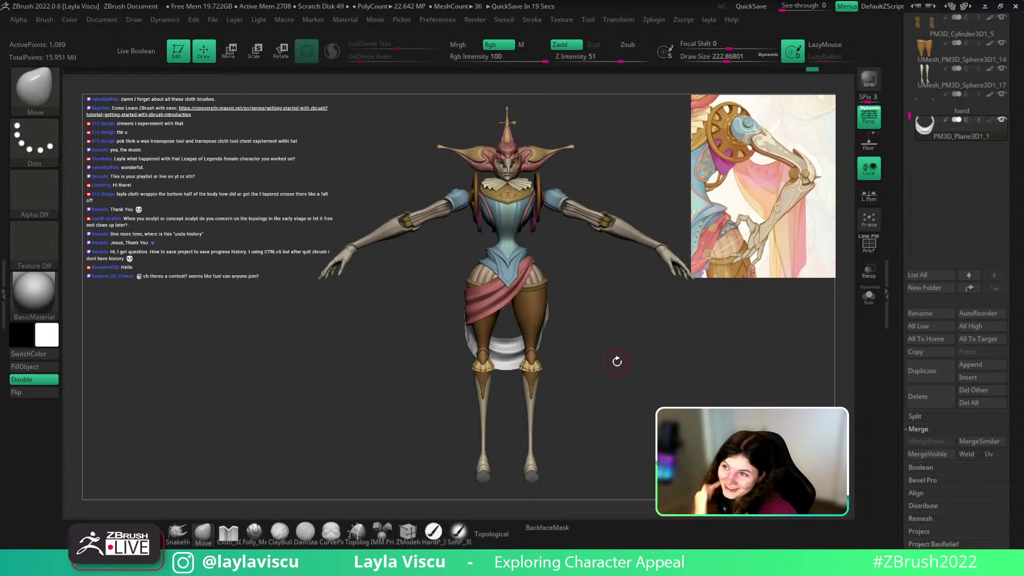
Step: Refine the cloth's drape from behind with the Move brush at draw size about 223 and smooth its surface
drag(711, 405, 515, 358)
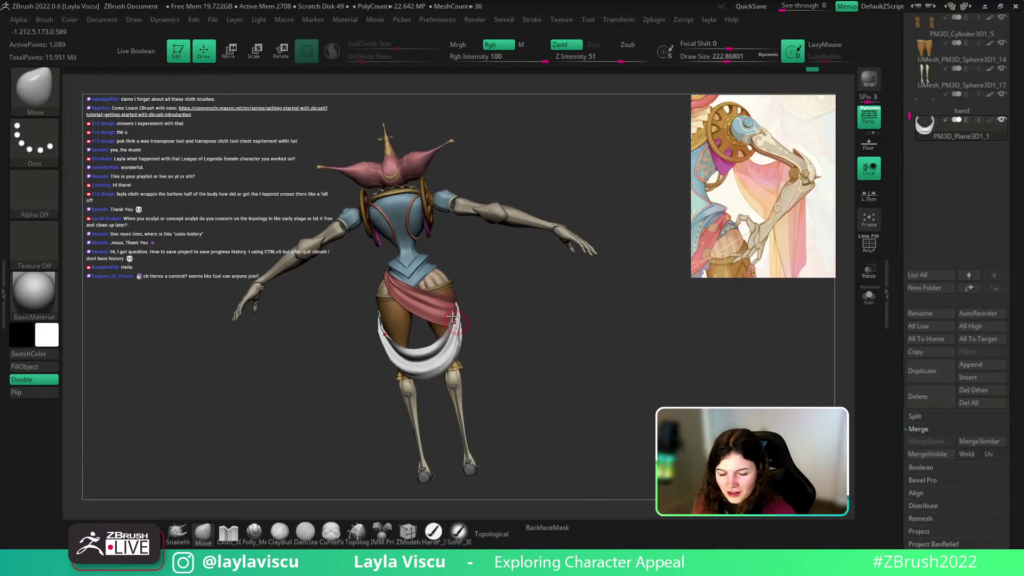
mouse_move(468, 322)
ctrl+right_down()
mouse_move(500, 347)
mouse_move(622, 293)
ctrl+right_up()
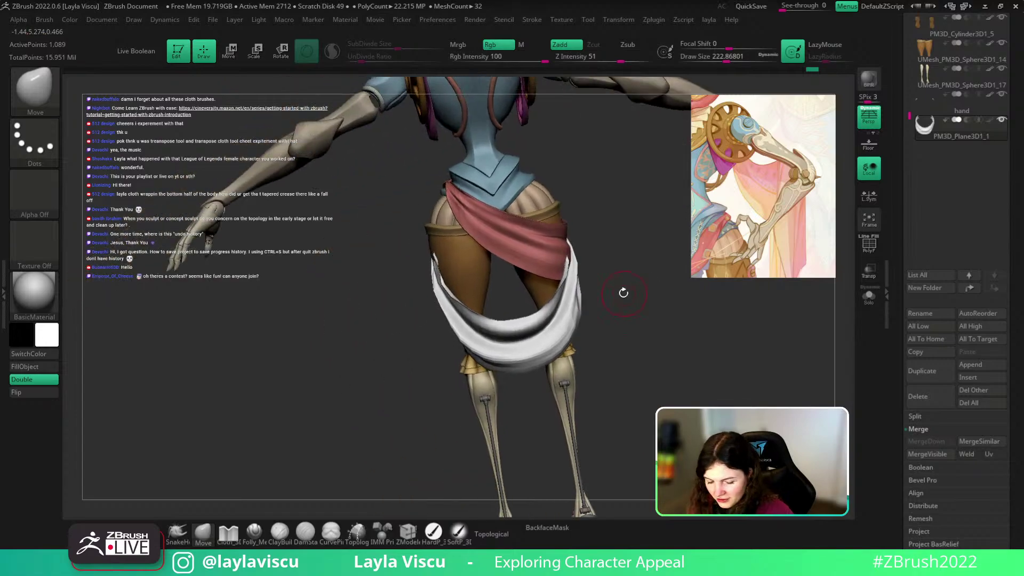
drag(633, 315, 571, 385)
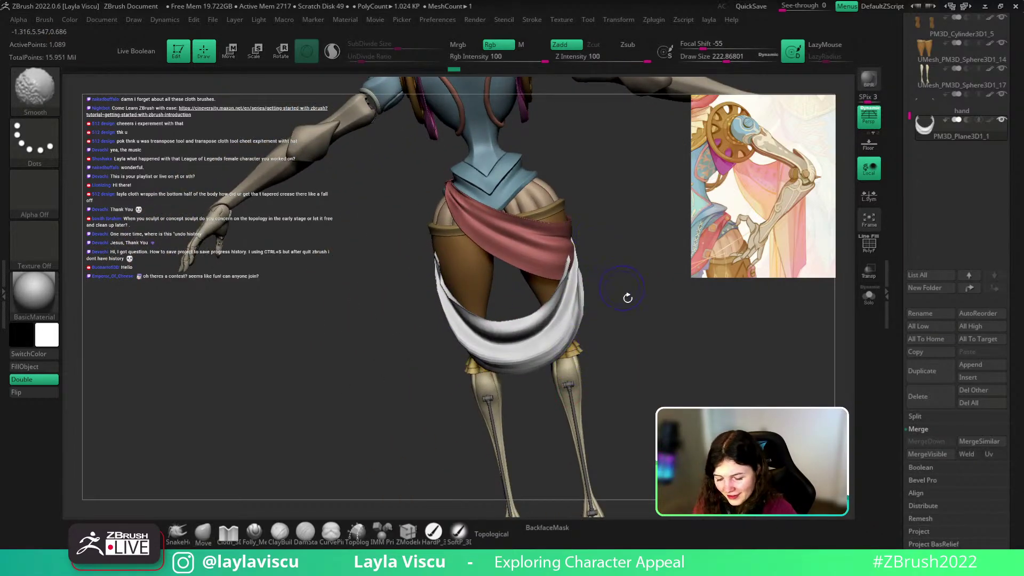
ctrl+right_drag(627, 295, 599, 275)
Step: Mask the cloth except for its upper edge, ending at draw size about 268
key(s)
ctrl+right_drag(533, 290, 490, 301)
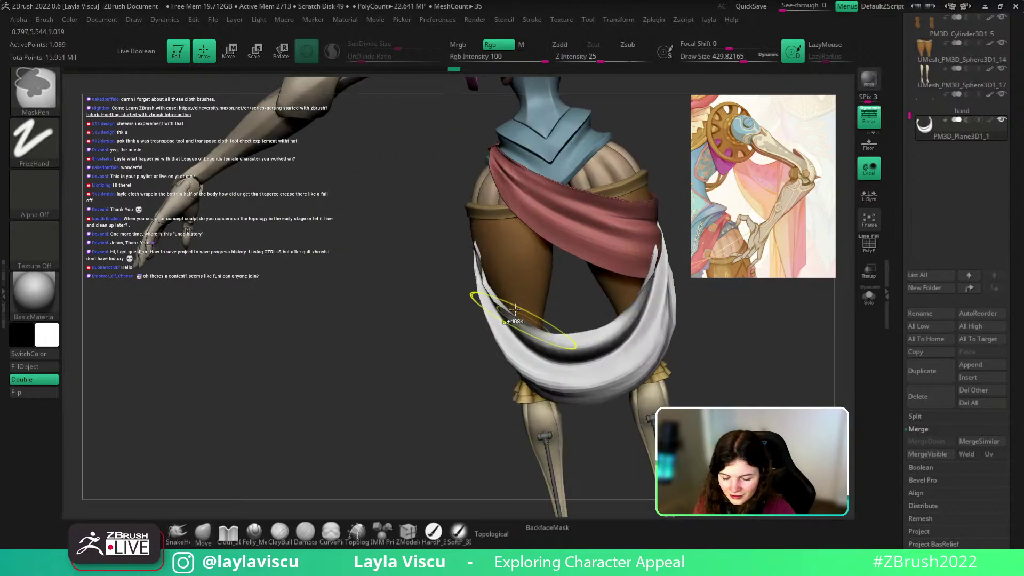
key(s)
key(w)
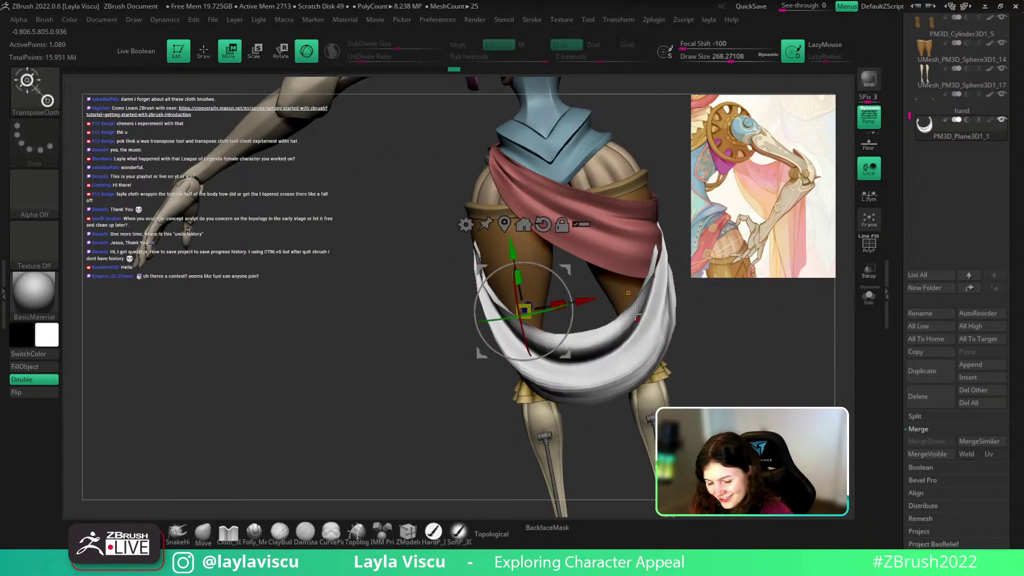
click(626, 303)
key(q)
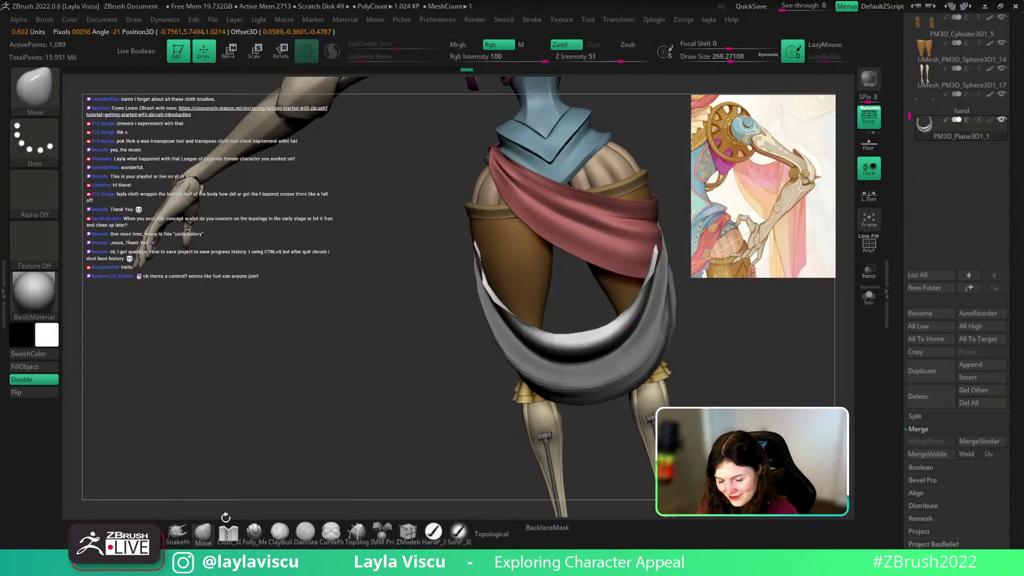
Step: Open the Deformation settings and redo the cloth's mask with Transpose so its upper edge stays editable
scroll(991, 253, down, 5)
click(943, 387)
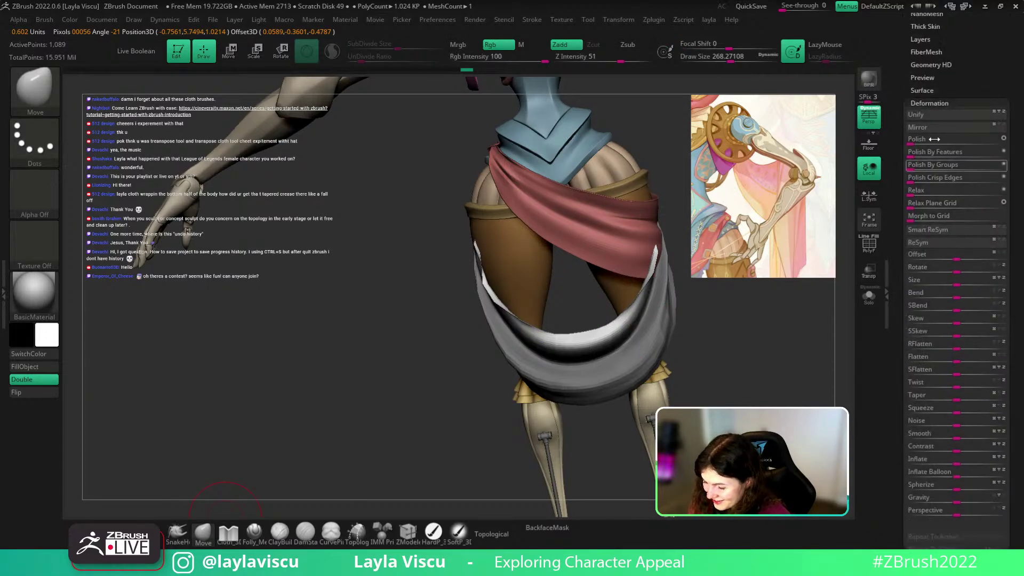
drag(747, 361, 703, 352)
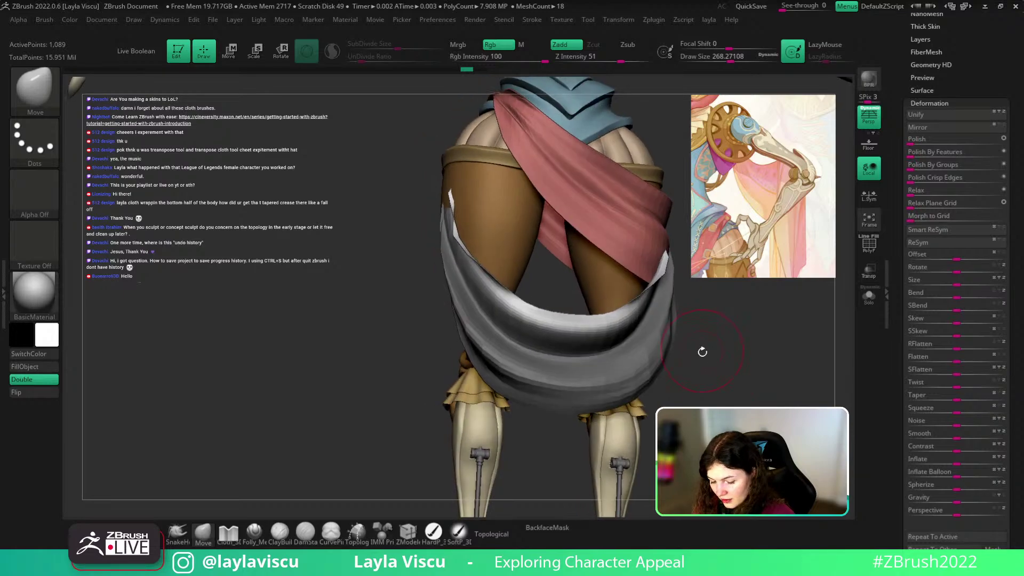
key(b)
key(w)
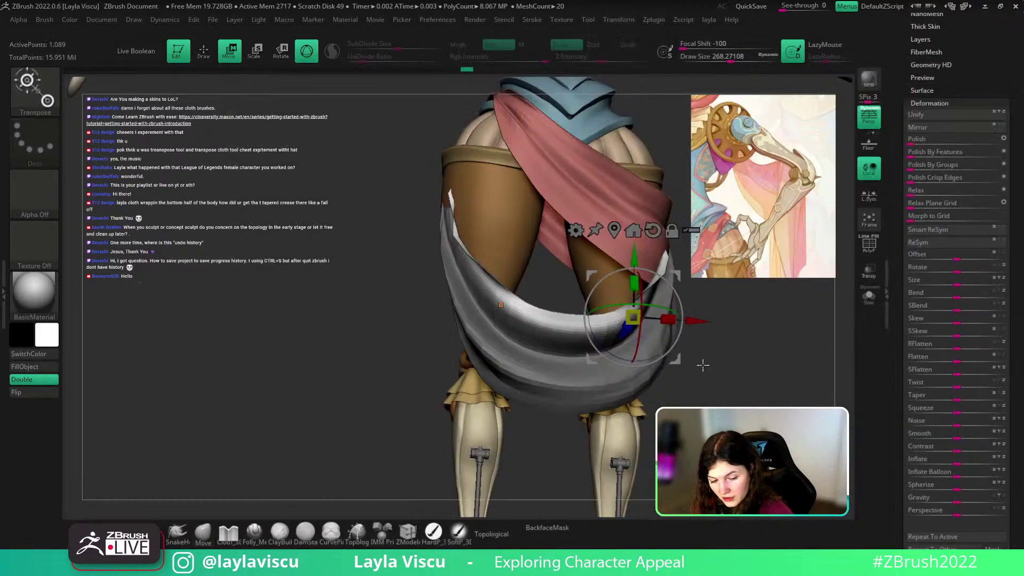
click(541, 312)
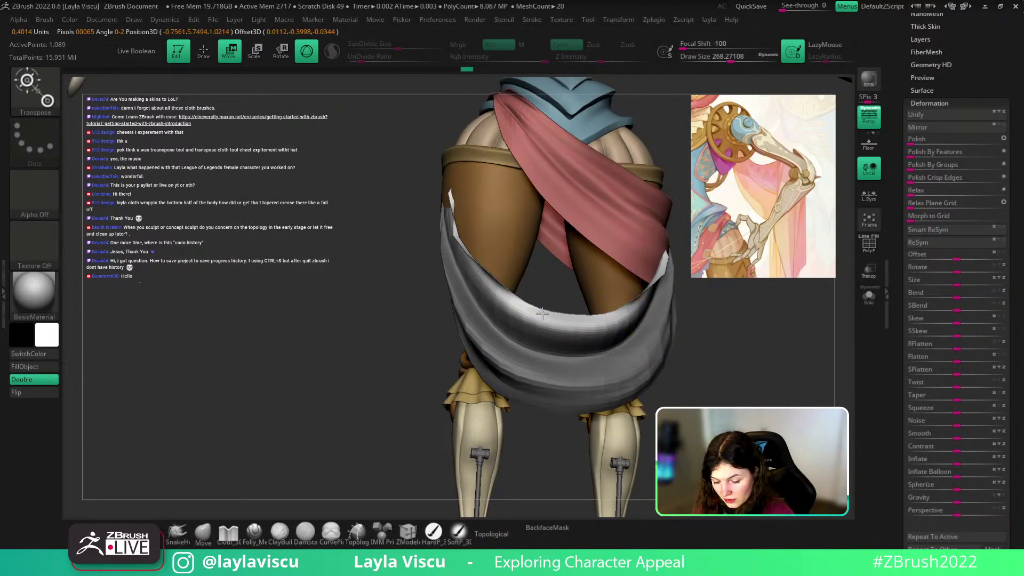
click(548, 279)
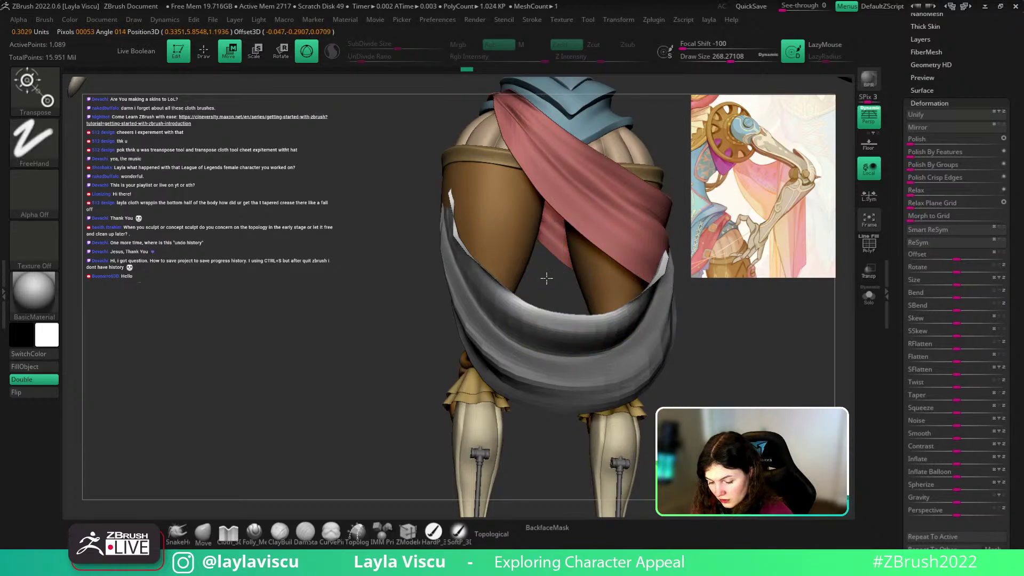
click(628, 313)
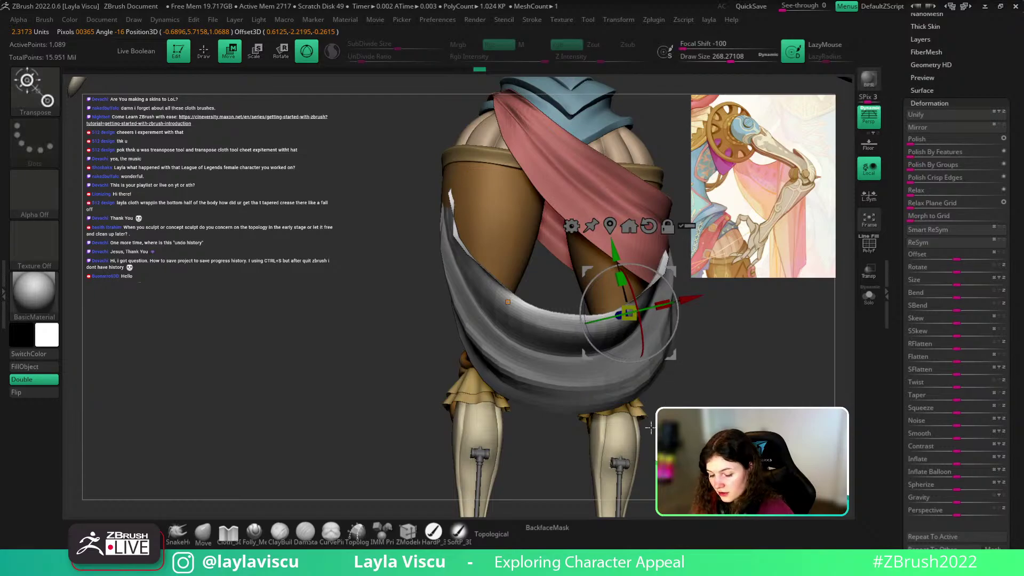
mouse_move(733, 365)
mouse_down()
mouse_move(713, 382)
mouse_move(715, 368)
mouse_up()
Step: Apply the Polish deformation to the unmasked upper edge of the cloth and isolate the cloth
click(204, 532)
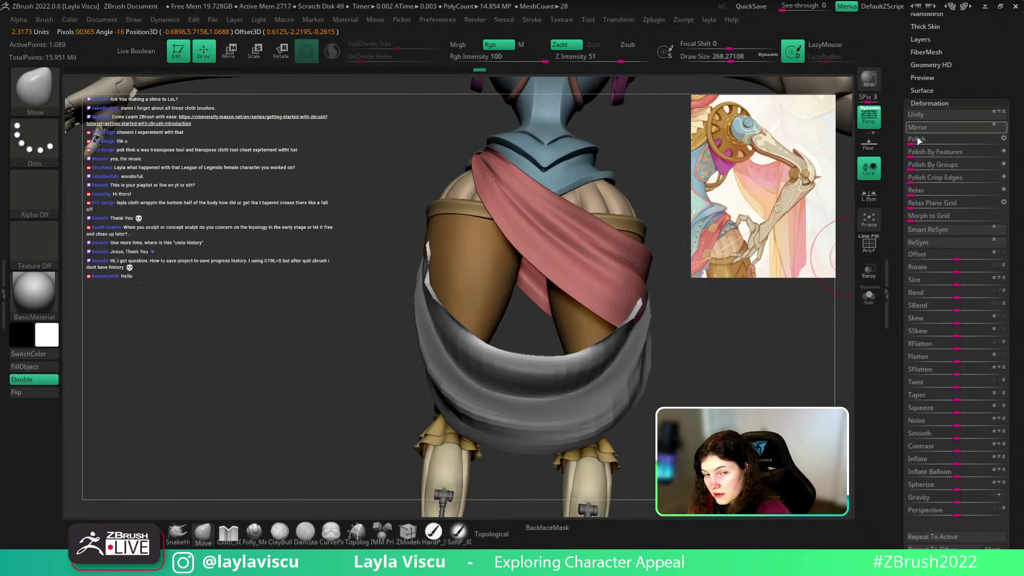
drag(924, 139, 954, 140)
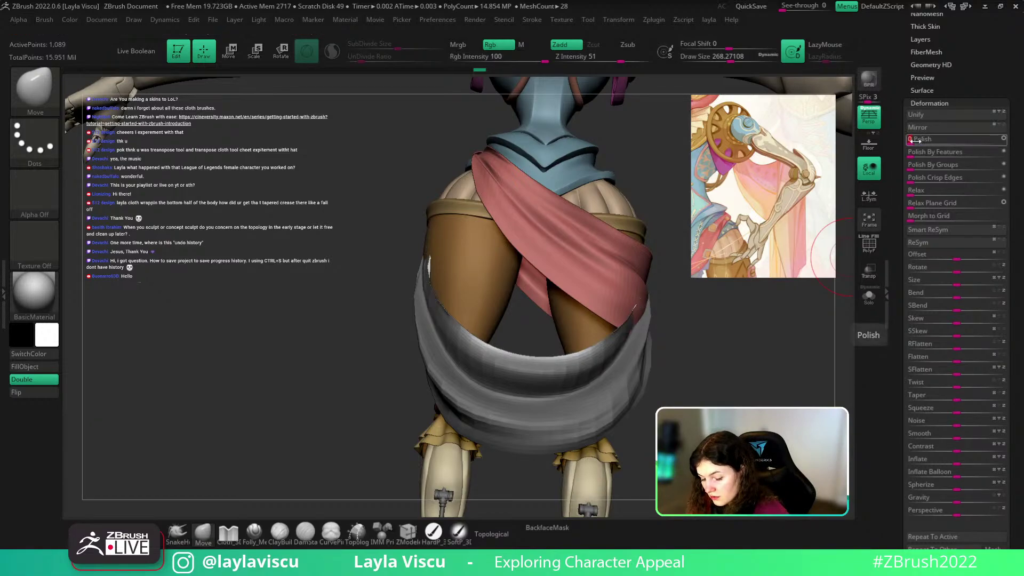
key(f)
drag(679, 361, 747, 392)
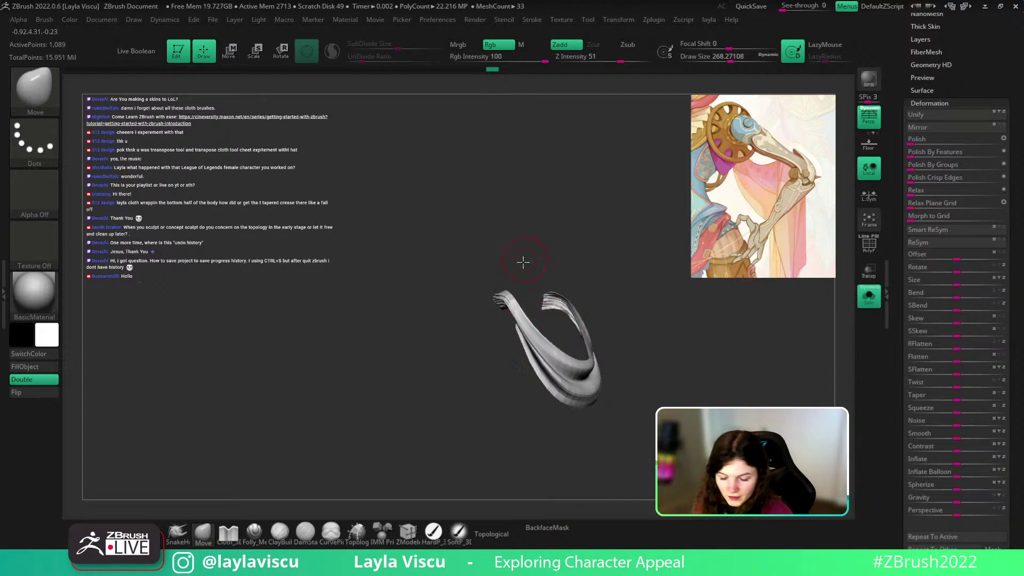
Step: Adjust the mask on the isolated cloth, polish it again and bring back the full figure
drag(523, 261, 562, 257)
ctrl+click(638, 271)
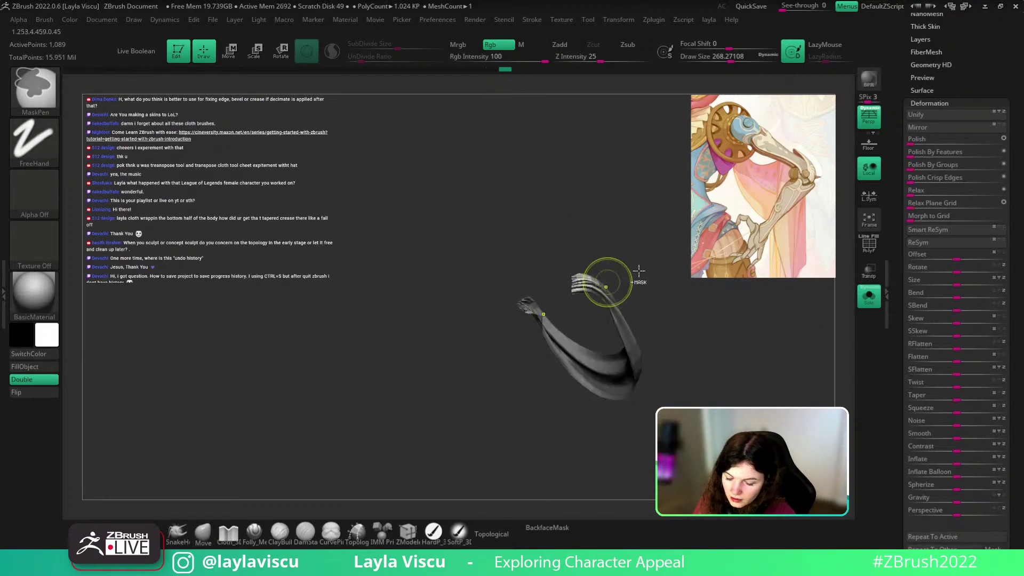
click(927, 140)
click(927, 140)
drag(719, 311, 613, 302)
click(869, 295)
Step: Reposition the cloth closer to the back of the thighs with the Transpose gizmo in side view
drag(796, 393, 830, 342)
ctrl+right_drag(672, 352, 722, 402)
drag(722, 402, 762, 397)
ctrl+right_drag(762, 397, 730, 349)
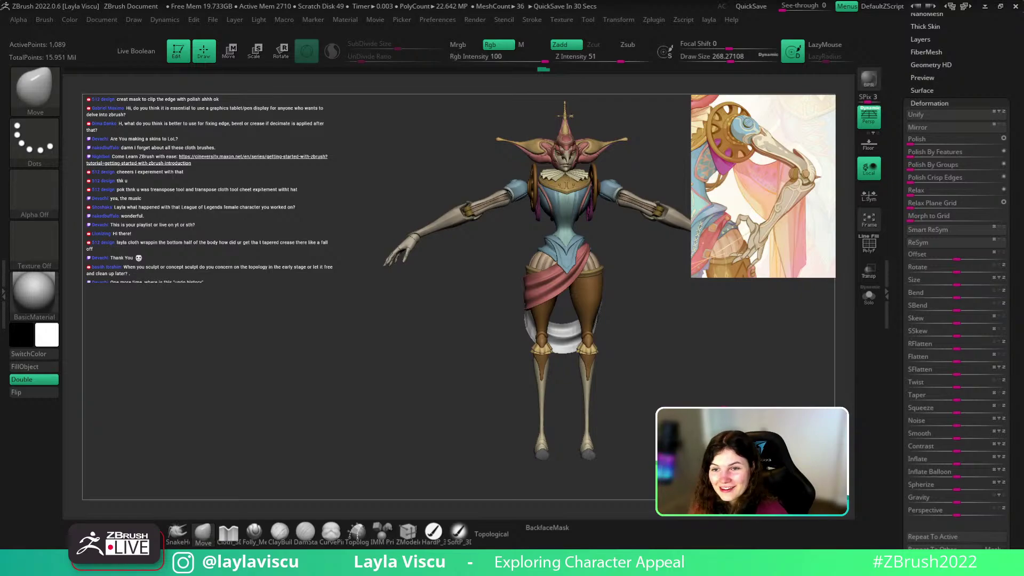
mouse_move(711, 372)
mouse_down()
mouse_move(603, 359)
mouse_move(673, 385)
mouse_up()
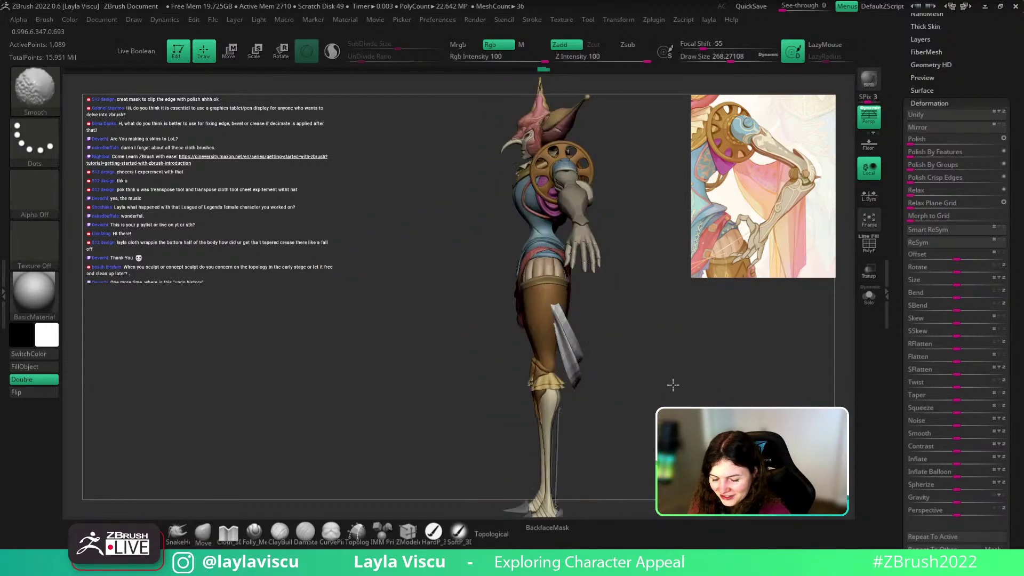
right_drag(603, 370, 613, 375)
ctrl+right_drag(613, 374, 615, 399)
key(w)
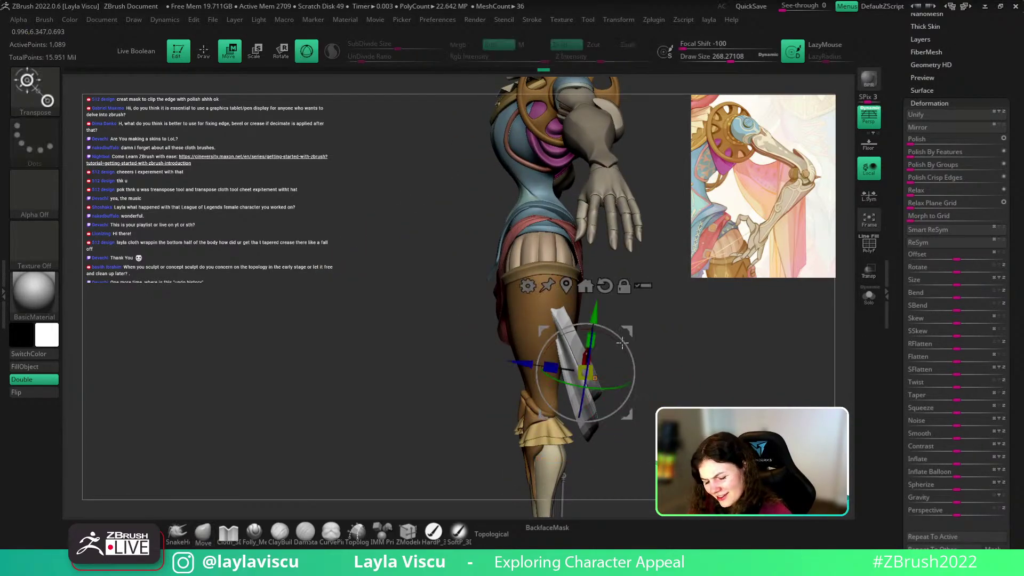
alt+click(604, 286)
mouse_move(626, 413)
alt+mouse_down()
mouse_move(592, 352)
mouse_move(581, 349)
alt+mouse_up()
key(q)
mouse_move(613, 365)
right_down()
mouse_move(667, 368)
mouse_move(651, 384)
mouse_move(703, 383)
mouse_move(695, 378)
right_up()
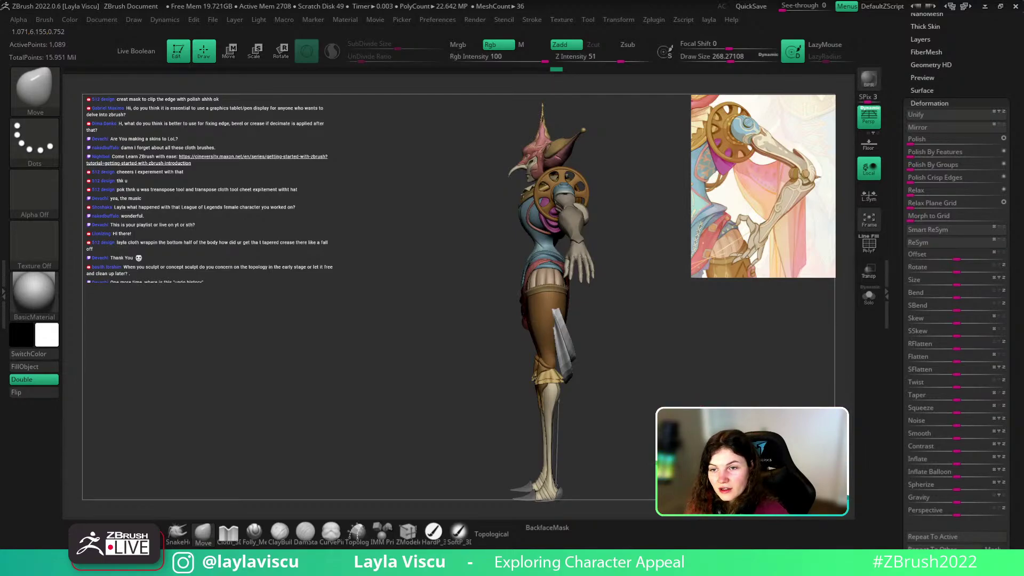
Step: Review the figure from the front and back, and examine the Decimation Master pre-process and decimation options
right_drag(677, 361, 675, 384)
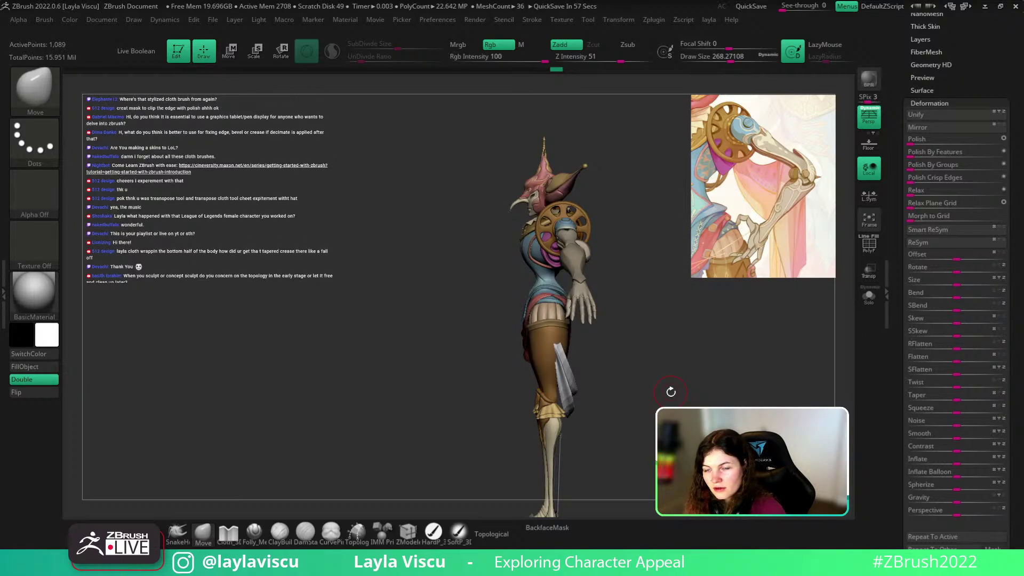
mouse_move(670, 392)
mouse_down()
mouse_move(651, 407)
mouse_move(693, 401)
mouse_move(680, 402)
mouse_move(706, 419)
mouse_move(800, 417)
mouse_move(695, 415)
mouse_move(789, 415)
mouse_up()
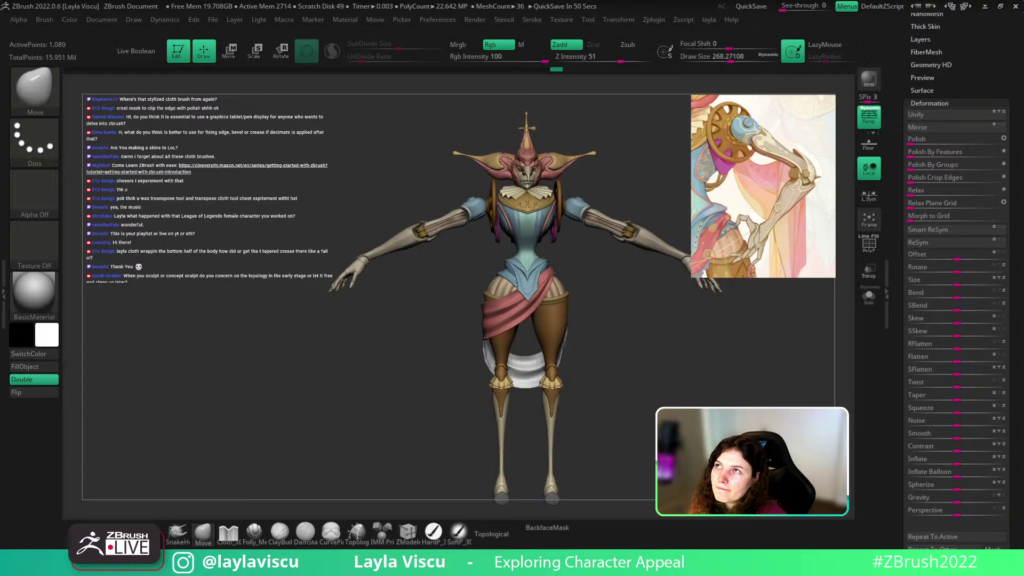
drag(710, 356, 618, 433)
click(654, 19)
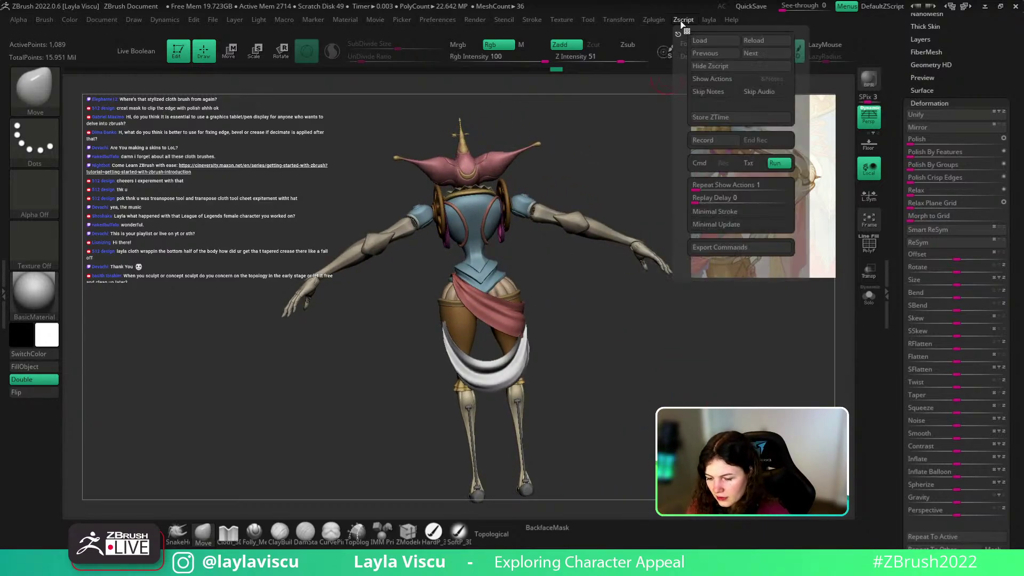
click(688, 142)
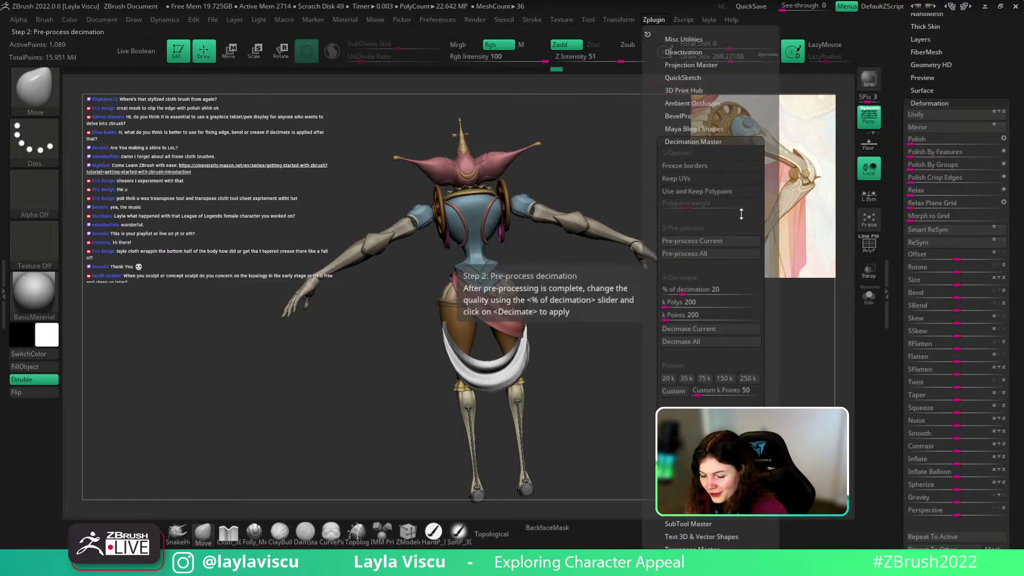
scroll(765, 235, down, 1)
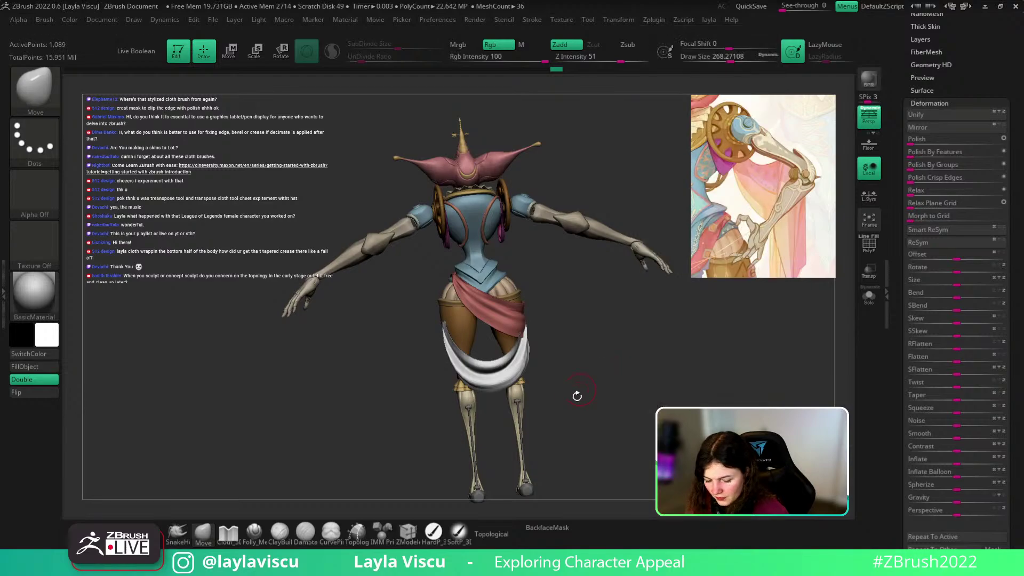
Step: Adjust the white cloth behind the thighs using a larger Move brush and check its drape from the back, side and front
mouse_move(577, 395)
mouse_down()
mouse_move(608, 379)
mouse_move(649, 389)
mouse_move(648, 397)
mouse_up()
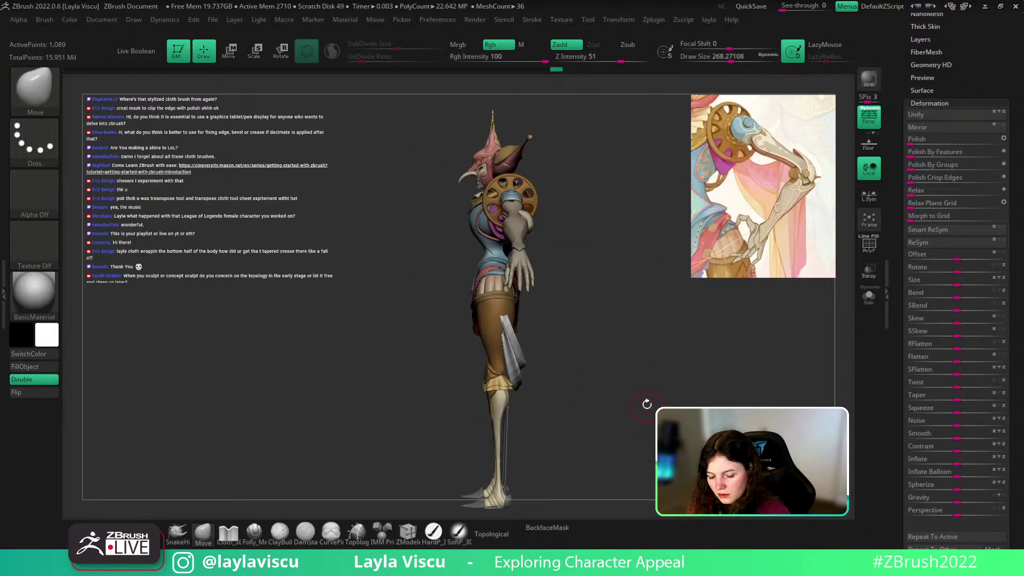
mouse_move(533, 372)
alt+mouse_down()
mouse_move(550, 384)
mouse_move(621, 356)
mouse_move(619, 400)
mouse_move(637, 401)
mouse_move(622, 336)
mouse_move(676, 373)
mouse_move(642, 383)
alt+mouse_up()
key(s)
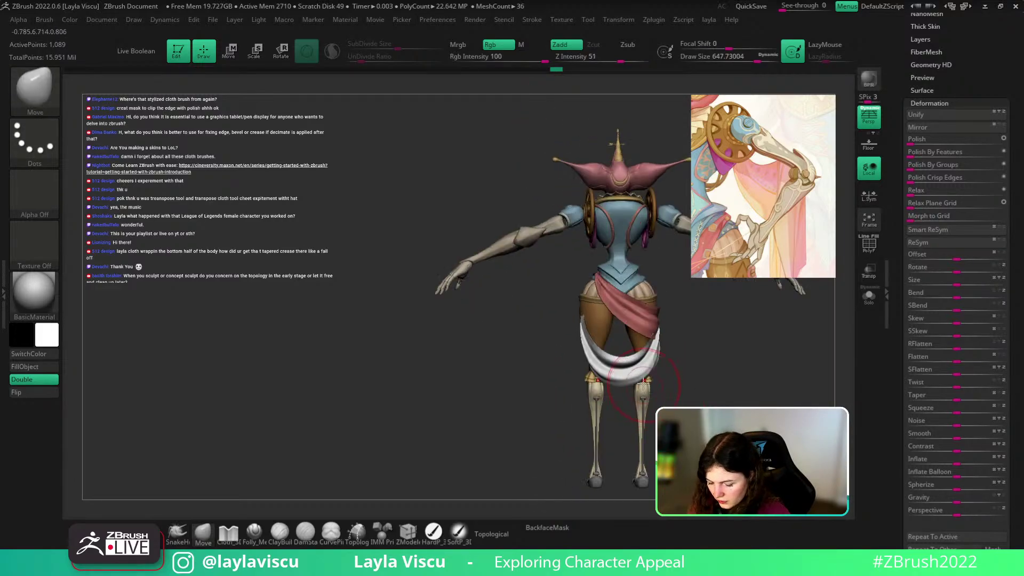
key(bracketright)
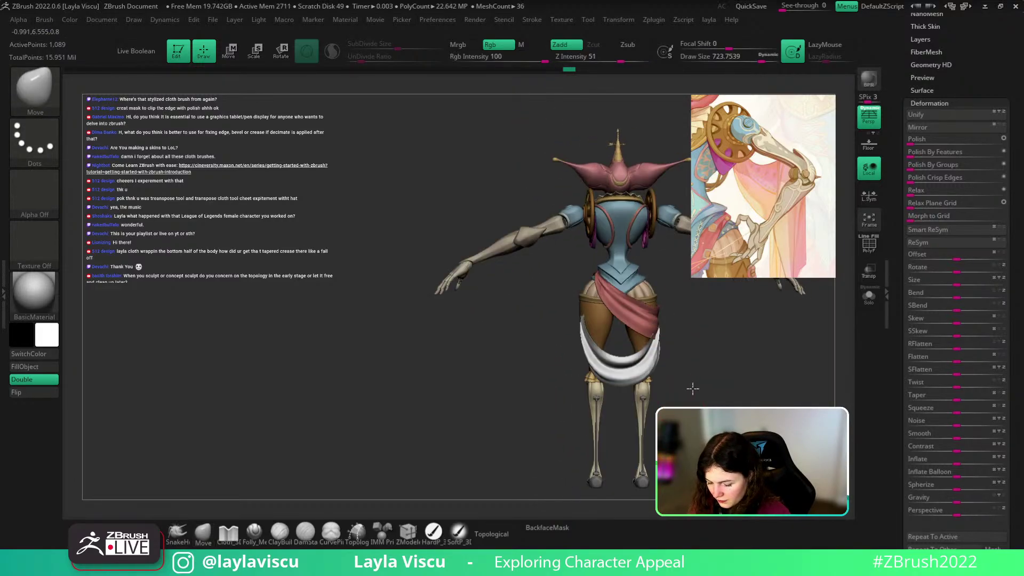
ctrl+right_drag(648, 361, 635, 392)
key(s)
click(648, 368)
mouse_move(659, 371)
mouse_down()
mouse_move(651, 376)
mouse_move(677, 347)
mouse_move(716, 360)
mouse_move(714, 377)
mouse_up()
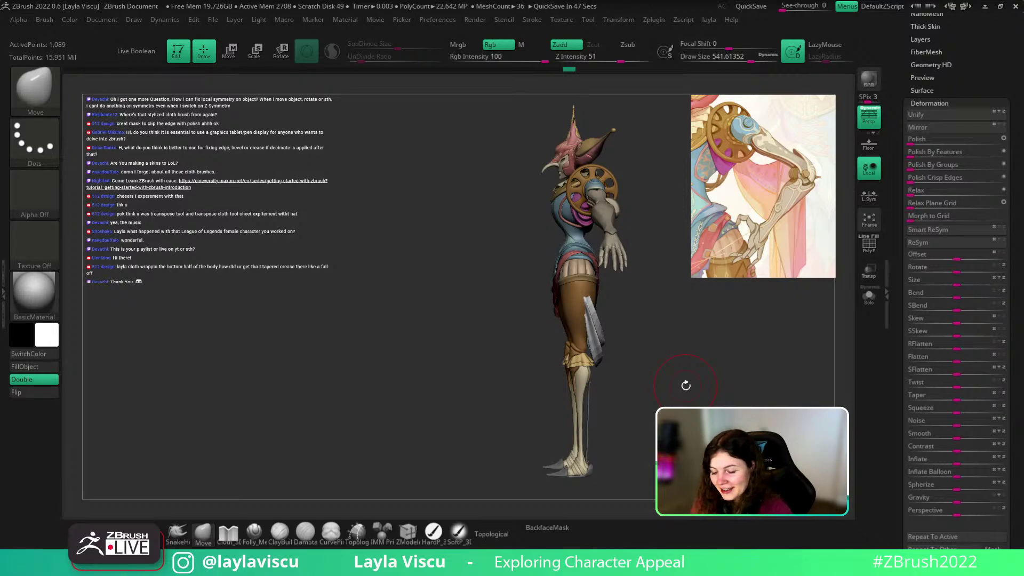
drag(685, 385, 703, 397)
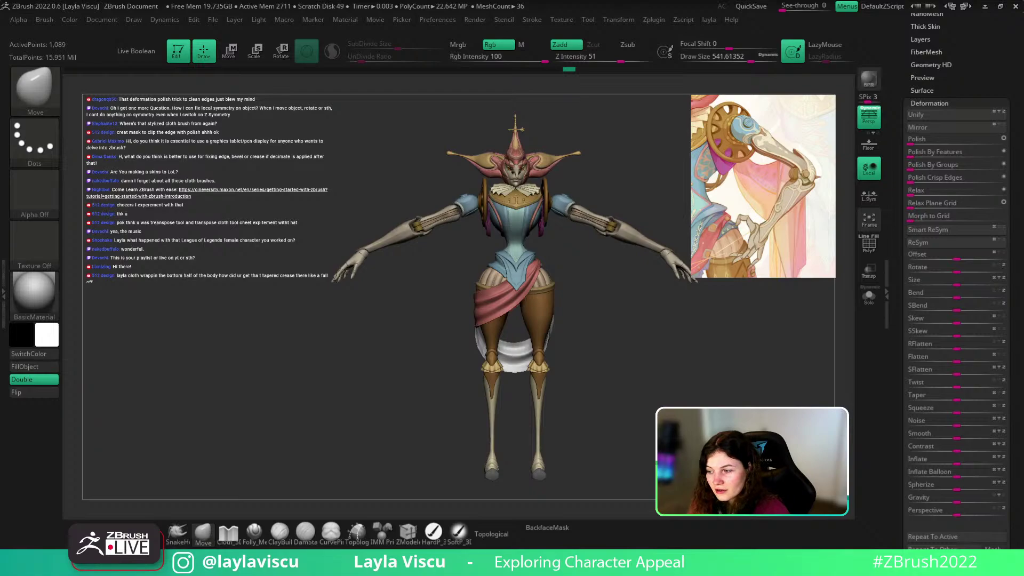
drag(629, 341, 554, 346)
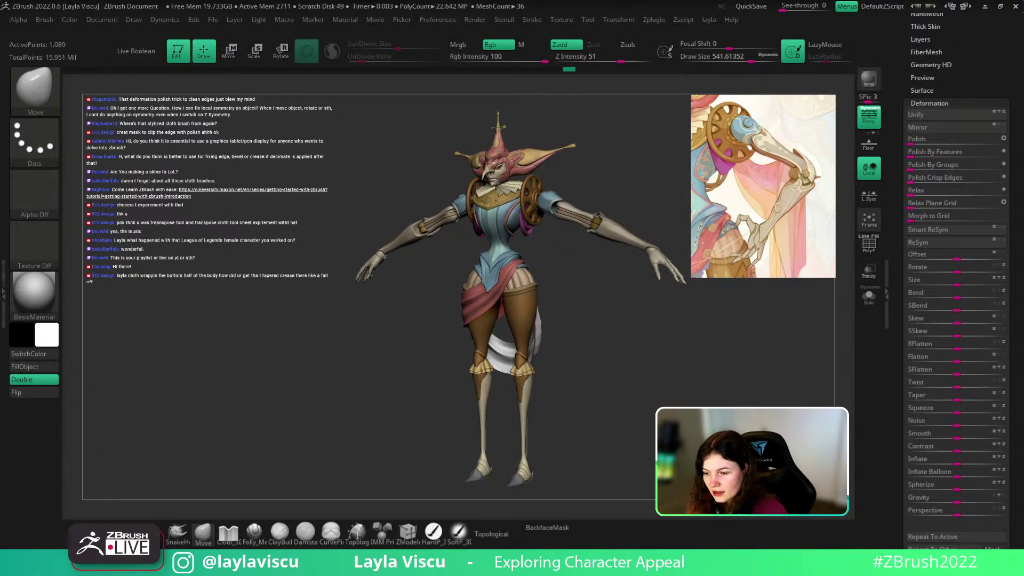
Step: Select the hand and examine it with the forearm up close from the front three-quarter view, with the brush size at about 445
alt+click(661, 262)
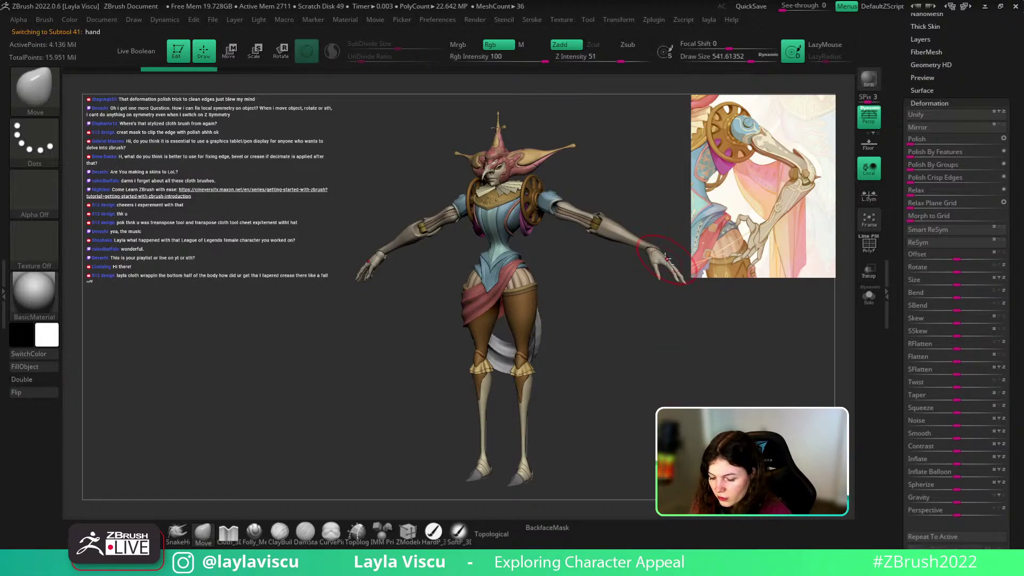
ctrl+right_drag(663, 267, 685, 322)
key(s)
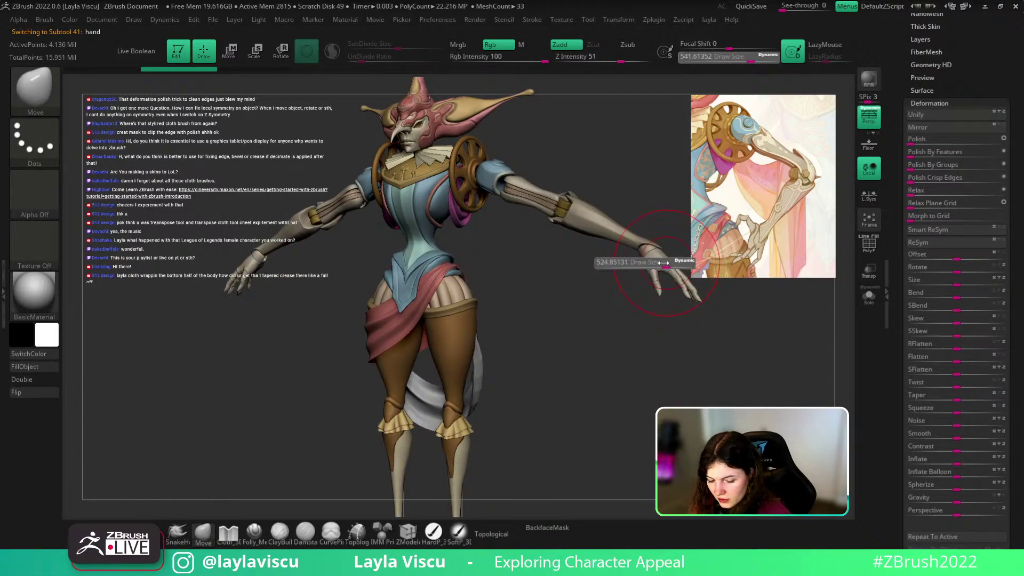
drag(667, 262, 661, 263)
drag(691, 331, 635, 377)
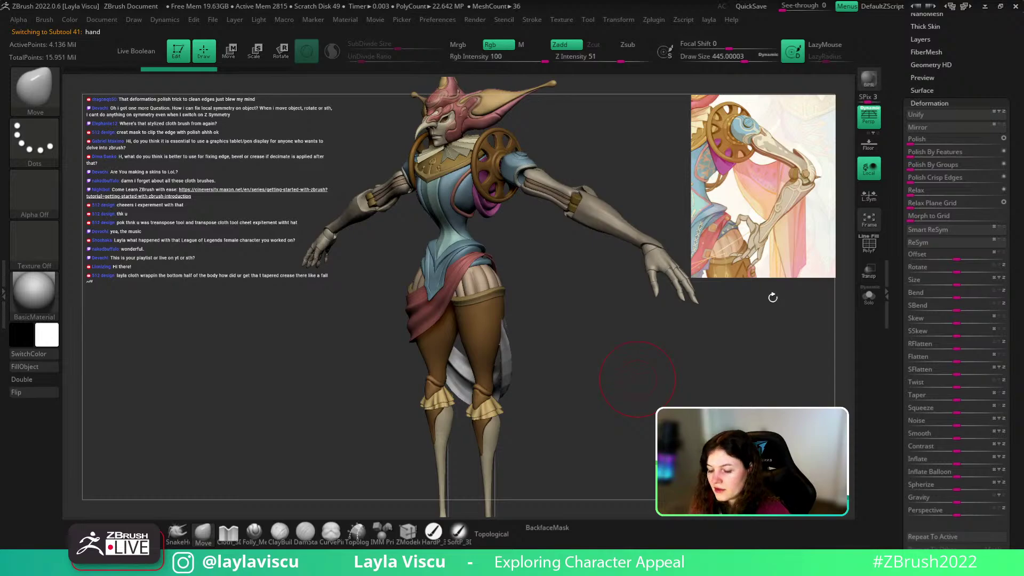
mouse_move(746, 350)
mouse_down()
mouse_move(628, 308)
mouse_move(632, 320)
mouse_up()
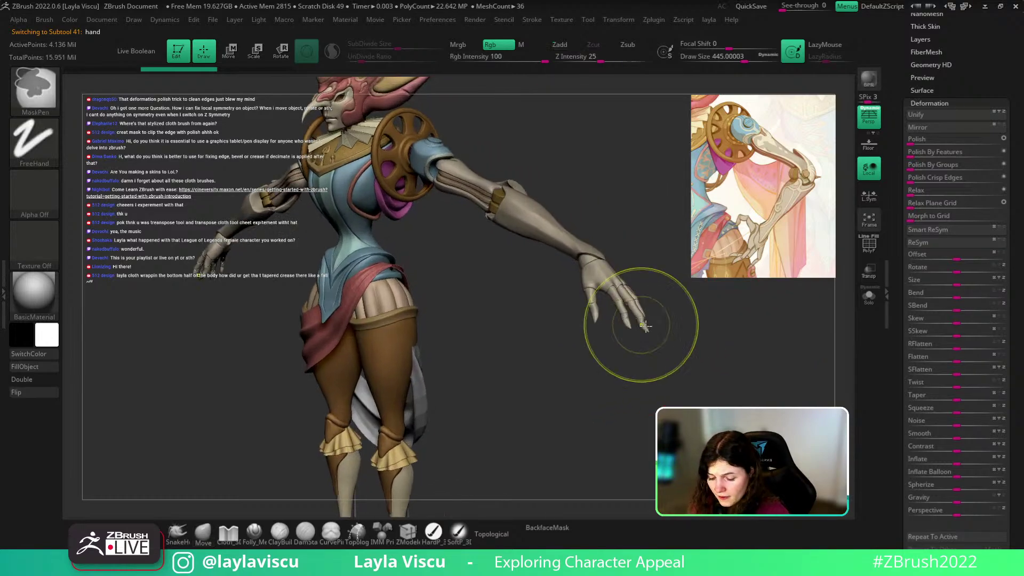
mouse_move(632, 320)
ctrl+right_down()
mouse_move(587, 393)
mouse_move(618, 412)
mouse_move(605, 389)
mouse_move(453, 333)
ctrl+right_up()
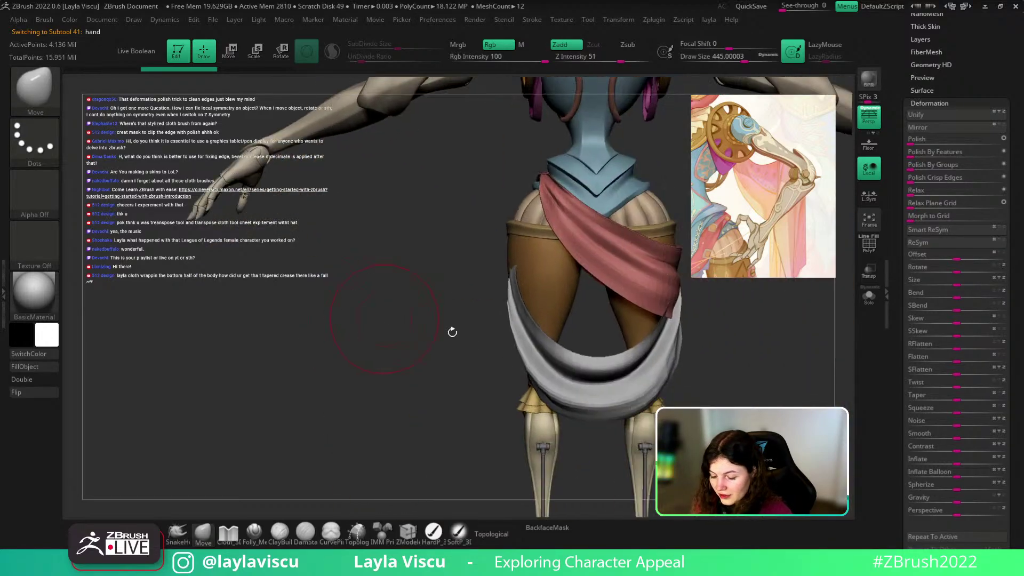
Step: Select the white draped cloth again and refine its side end with the Move brush, with BackfaceMask enabled
alt+click(664, 368)
ctrl+right_drag(712, 393, 594, 366)
mouse_move(548, 377)
shift+mouse_down()
mouse_move(567, 336)
mouse_move(554, 364)
shift+mouse_up()
right_drag(571, 384, 681, 347)
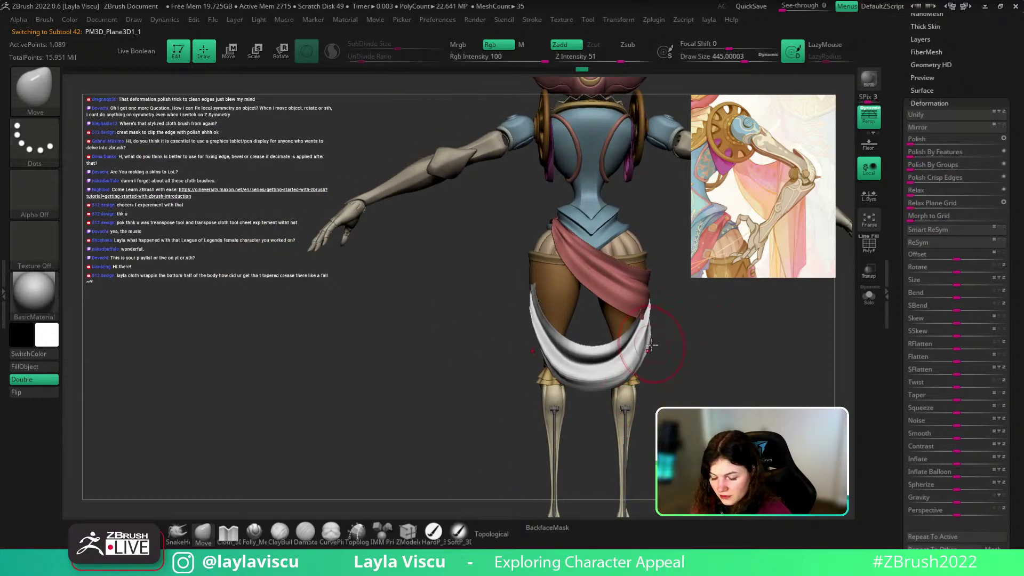
click(548, 527)
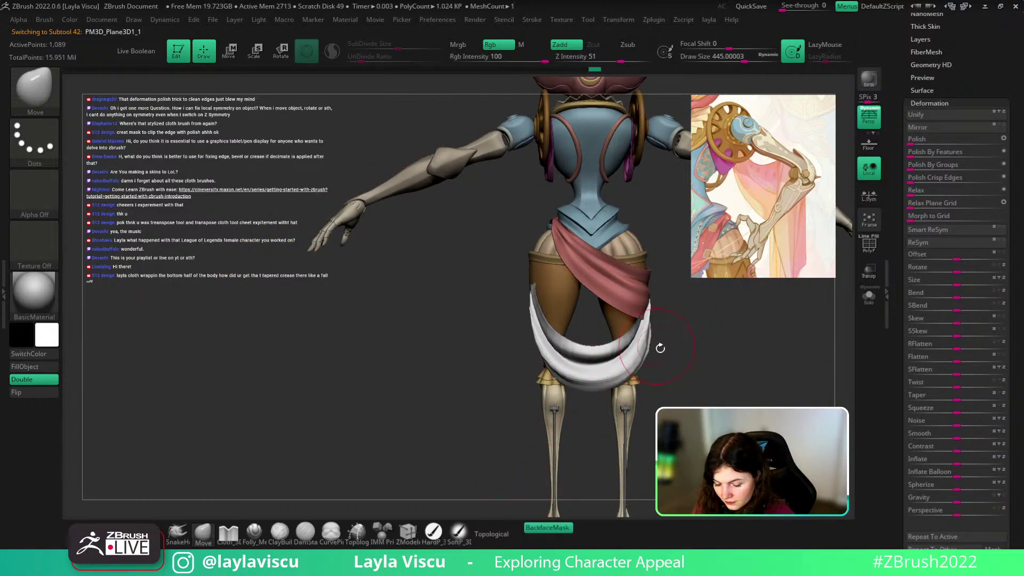
right_drag(660, 310, 666, 401)
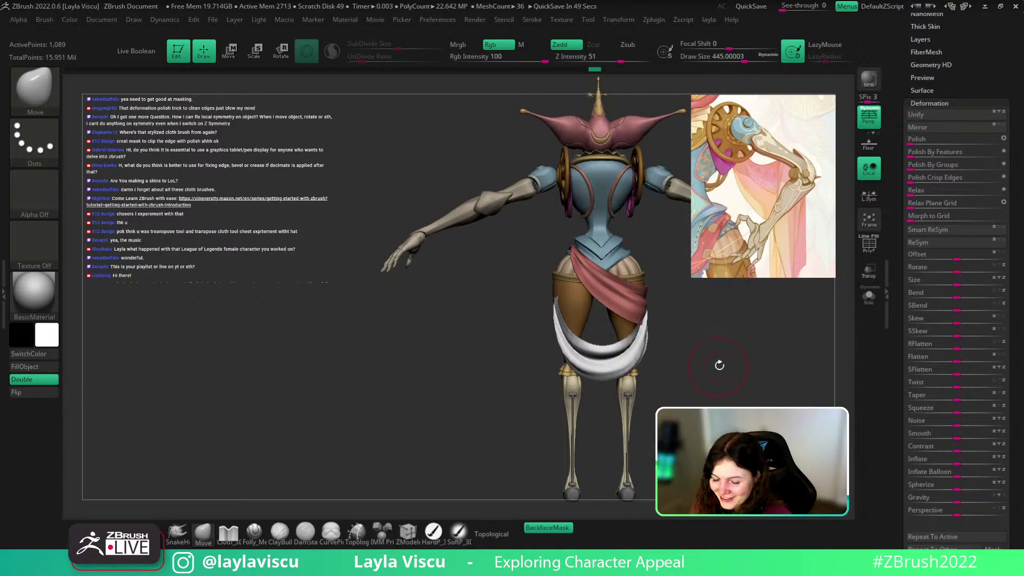
drag(720, 354, 627, 374)
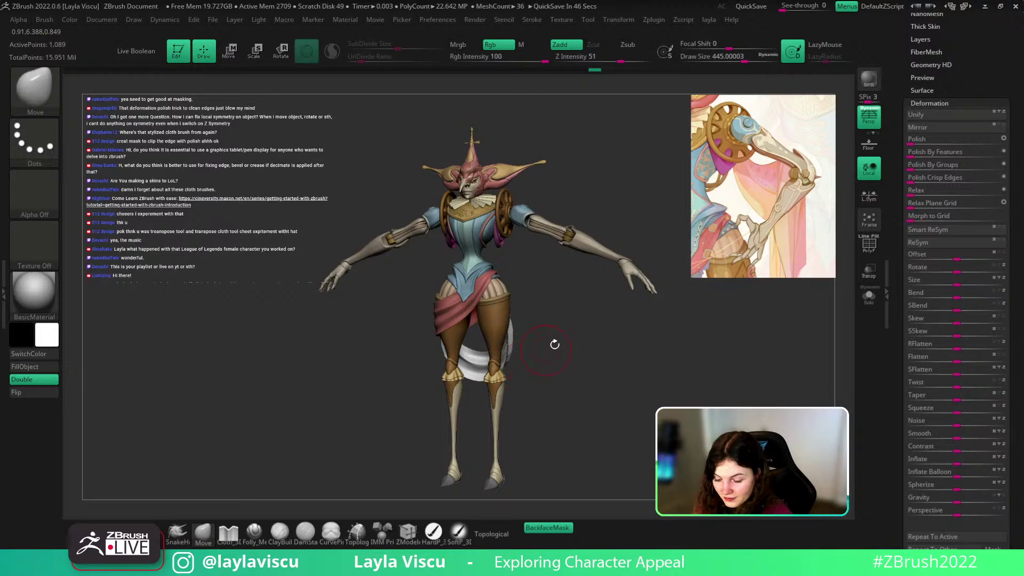
Step: Sample the pink of the fabric in the concept art and fill the draped cloth with it
key(z)
click(709, 240)
key(z)
click(44, 369)
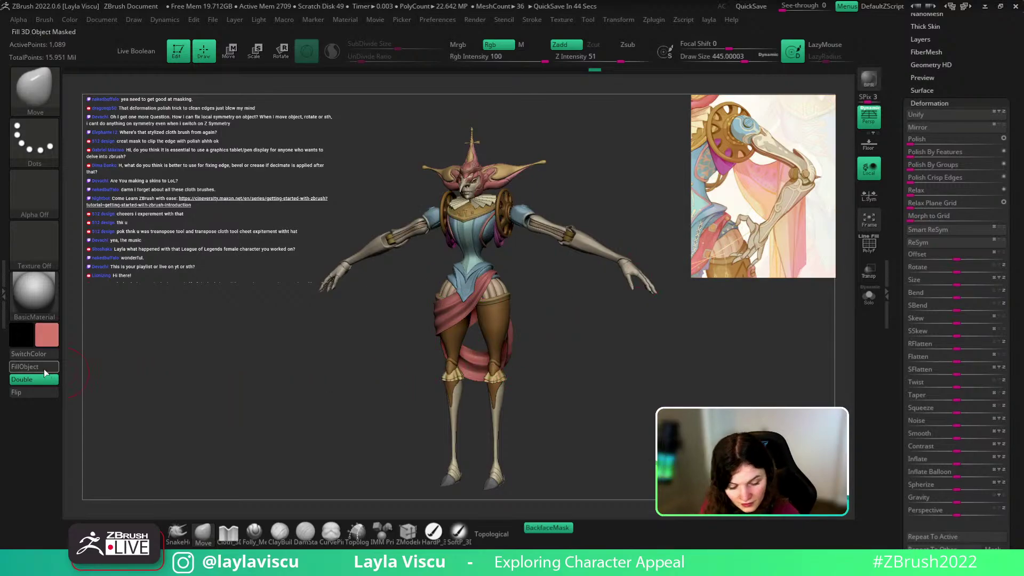
mouse_move(592, 346)
mouse_down()
mouse_move(519, 352)
mouse_move(594, 364)
mouse_up()
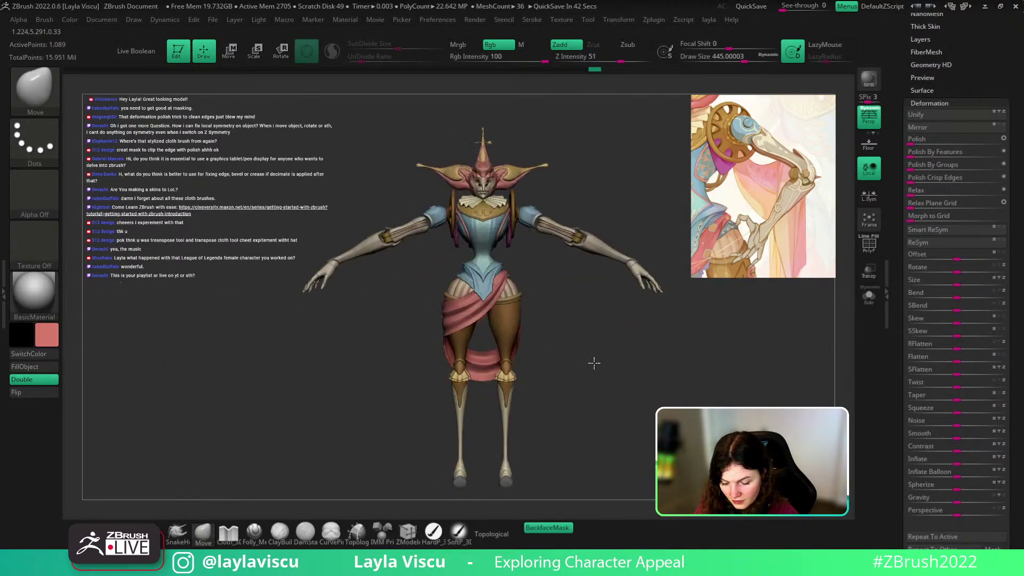
Step: Switch to the forearm, turn off BackfaceMask and refine the shape with the Move brush at a draw size of about 202
mouse_move(521, 336)
alt+mouse_down()
mouse_move(511, 363)
mouse_move(556, 361)
mouse_move(610, 322)
mouse_move(613, 343)
mouse_move(613, 313)
mouse_move(612, 354)
mouse_move(582, 331)
mouse_move(590, 299)
mouse_move(617, 343)
mouse_move(529, 358)
alt+mouse_up()
alt+click(610, 322)
drag(586, 331, 582, 338)
key(s)
mouse_move(582, 338)
mouse_down()
mouse_move(590, 337)
mouse_move(533, 371)
mouse_move(619, 370)
mouse_move(629, 359)
mouse_move(545, 355)
mouse_up()
key(s)
click(535, 531)
right_drag(546, 355, 558, 361)
key(s)
drag(558, 361, 598, 309)
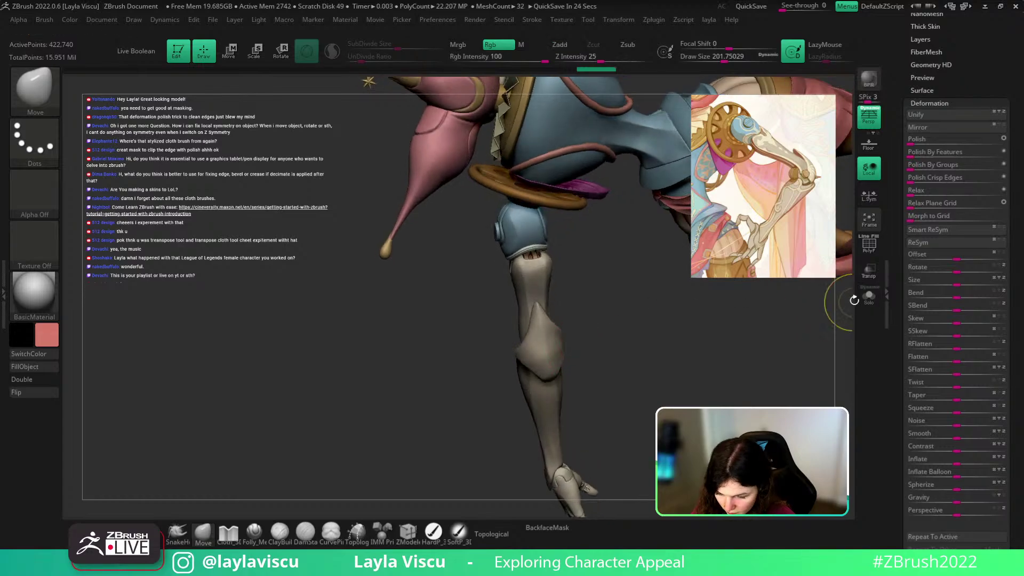
Step: Compare the forearm in isolation with the full figure and undo the last change to it
click(868, 297)
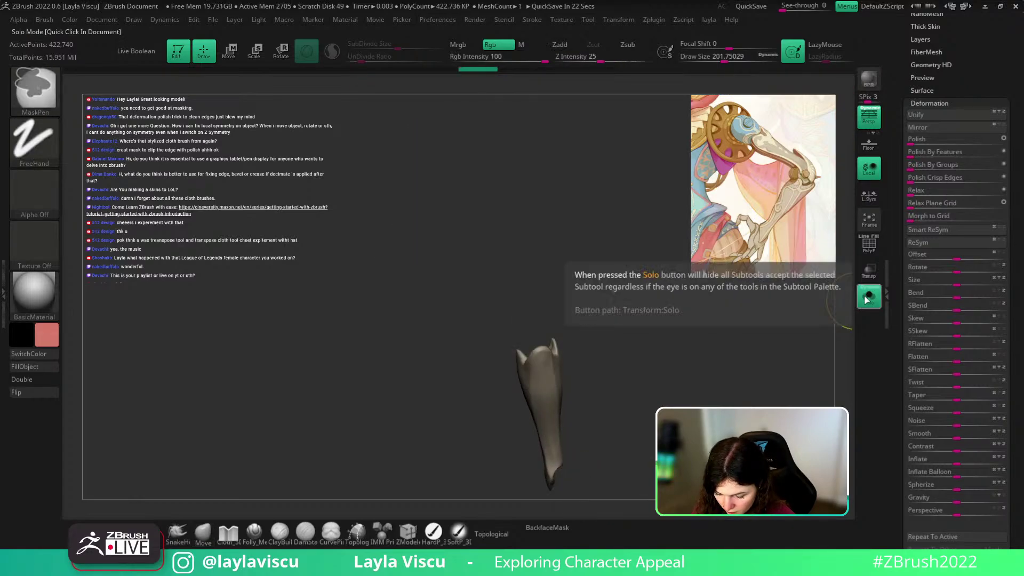
click(866, 298)
click(866, 297)
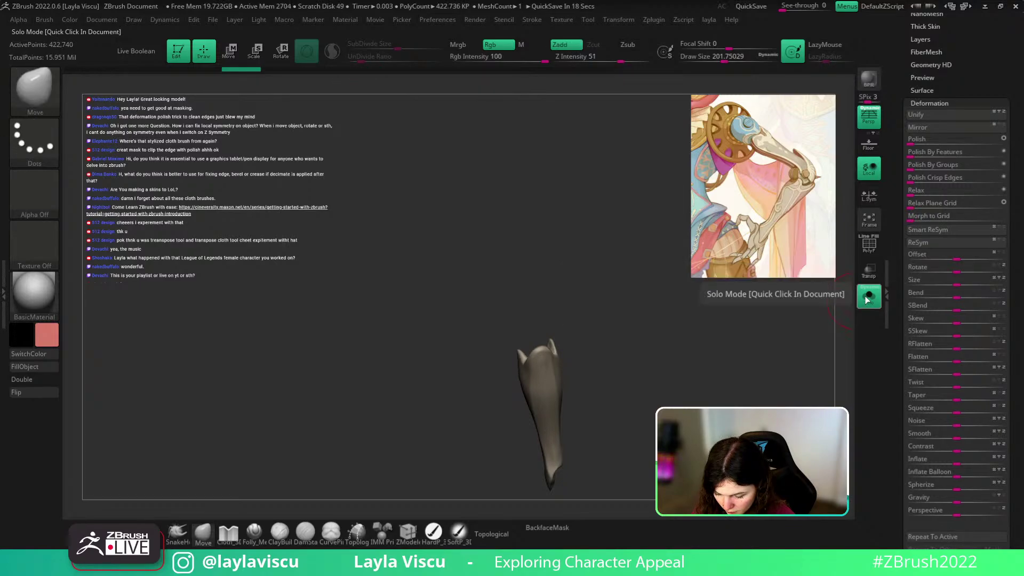
key(ctrl+z)
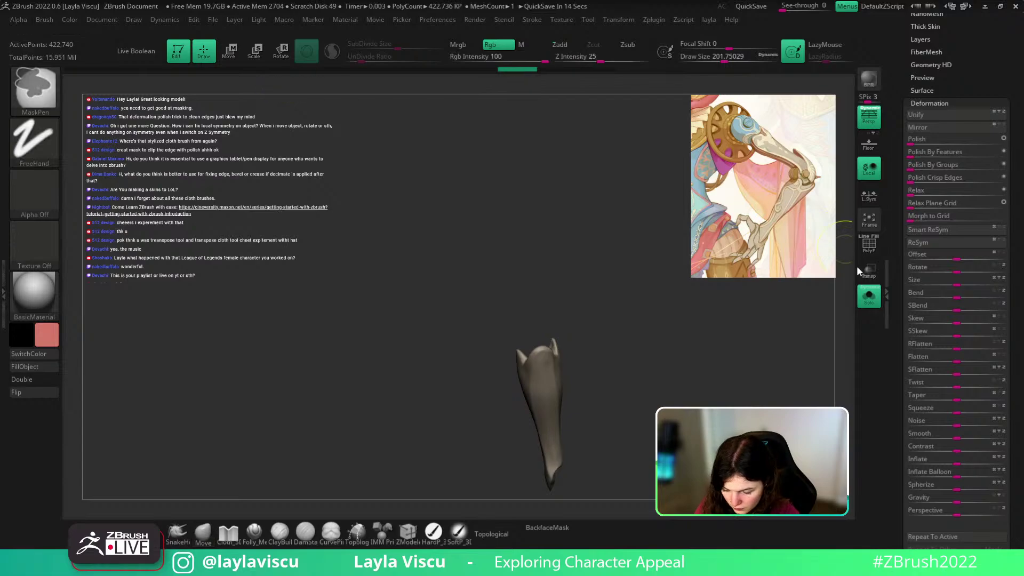
click(868, 295)
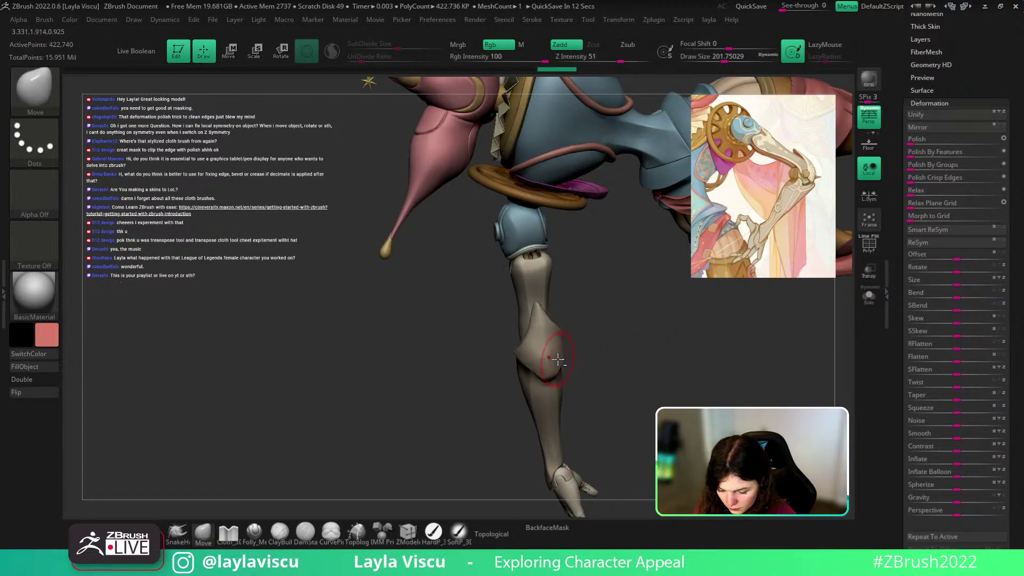
Step: Select the pointed elbow piece, check its polygroups and reshape it with the Move brush, varying the draw size
key(shift+f)
alt+click(544, 335)
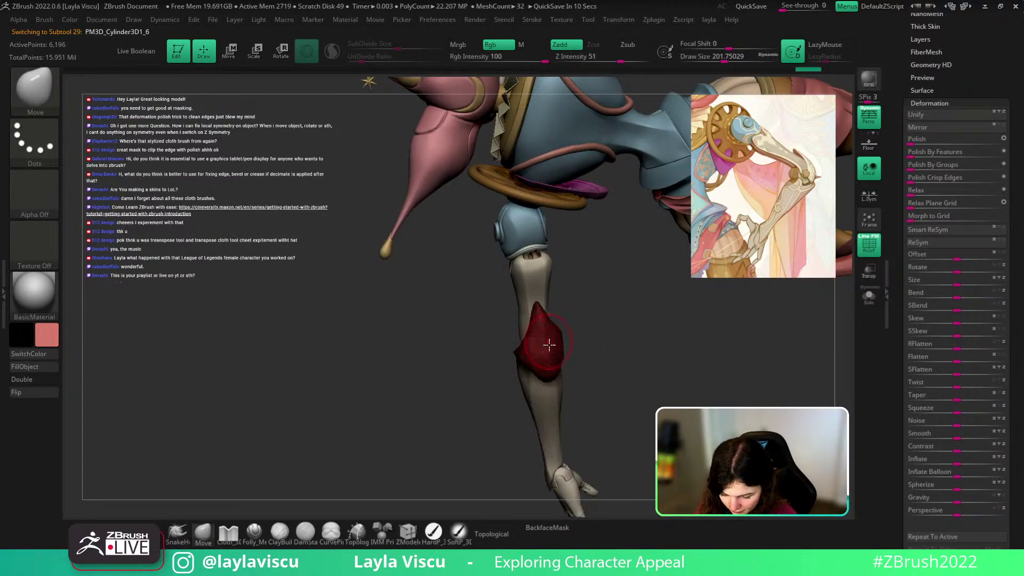
key(shift+f)
mouse_move(578, 338)
mouse_down()
mouse_move(549, 356)
mouse_move(611, 311)
mouse_move(560, 346)
mouse_up()
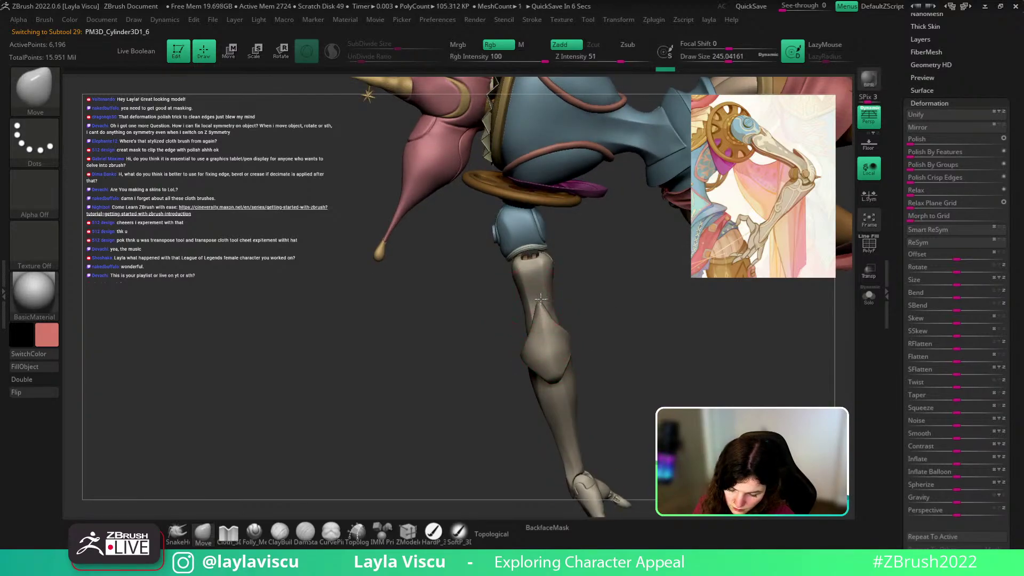
mouse_move(540, 308)
mouse_down()
mouse_move(566, 336)
mouse_move(593, 343)
mouse_move(565, 327)
mouse_move(638, 304)
mouse_up()
key([)
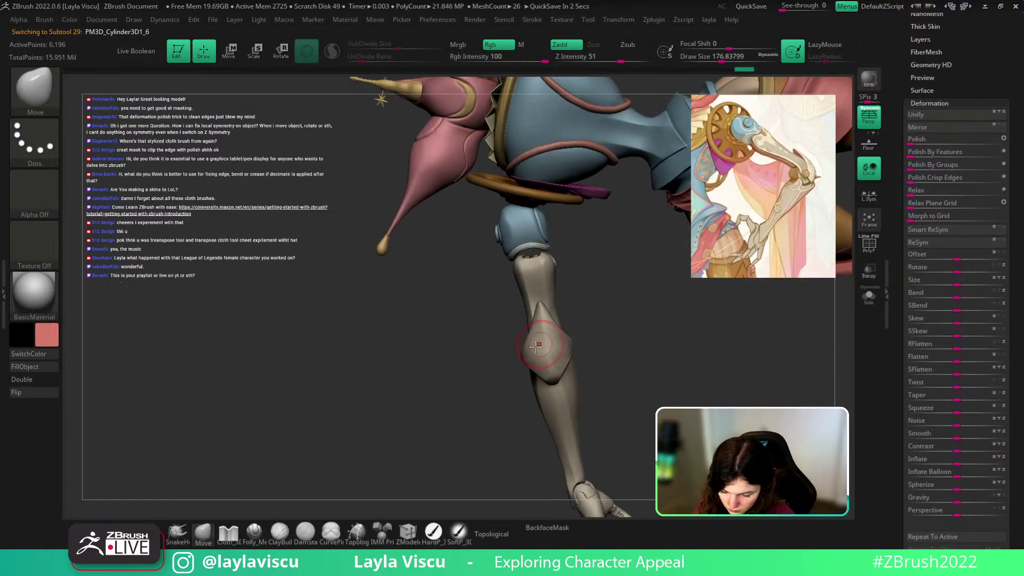
key(])
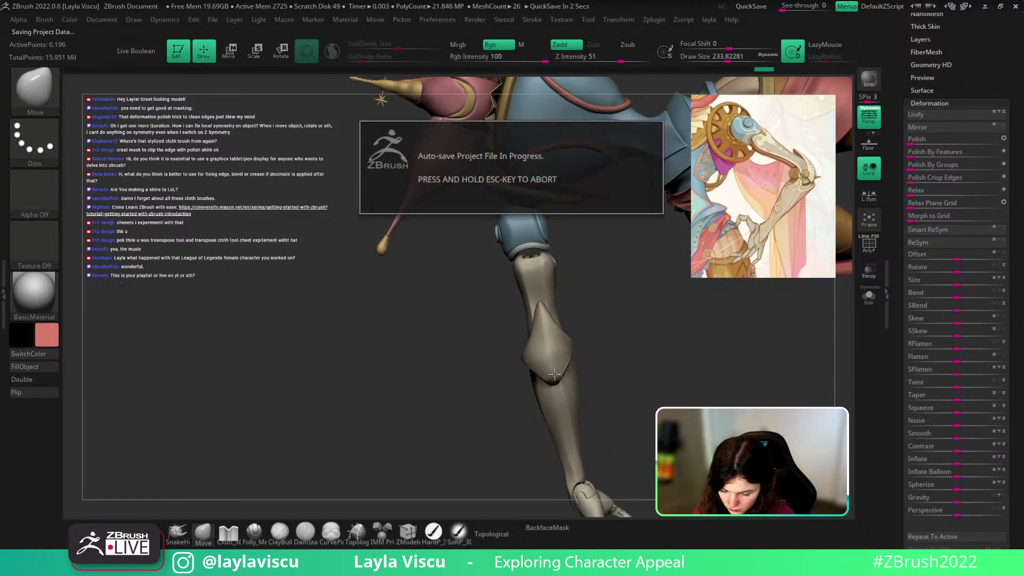
Step: Abort the automatic project save and save the sculpt to disk manually
key(Escape)
click(438, 20)
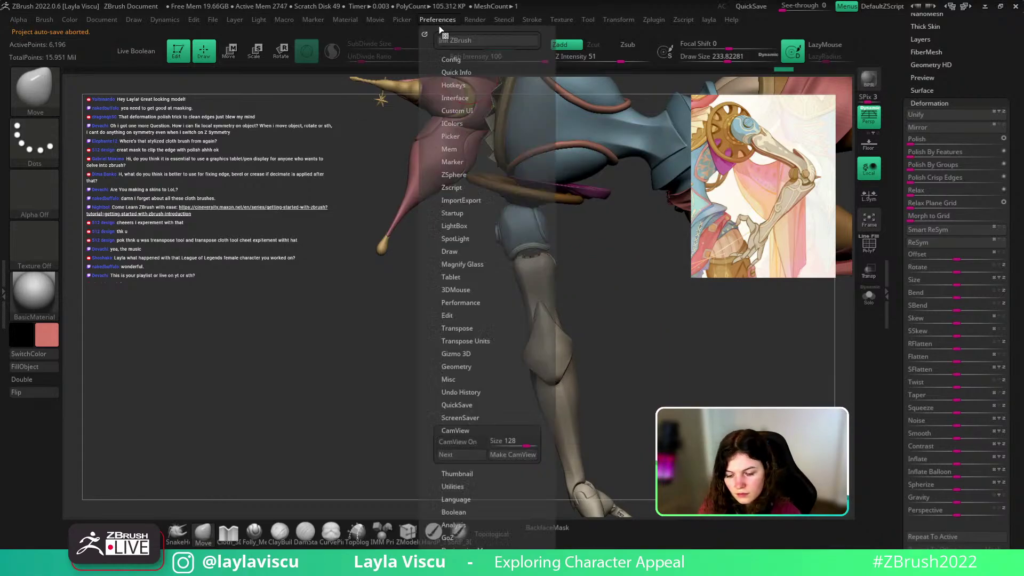
drag(966, 71, 957, 178)
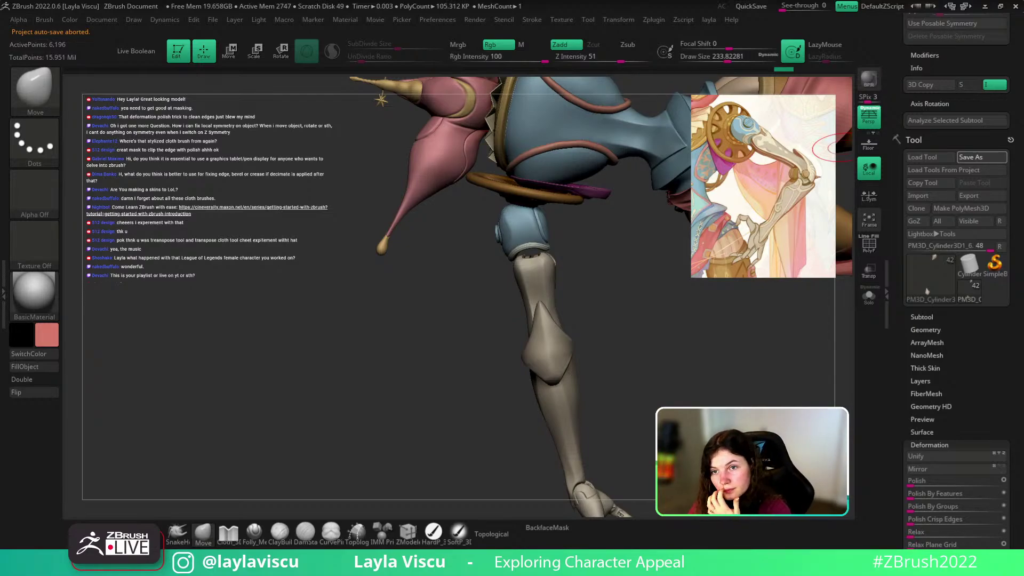
key(ctrl+s)
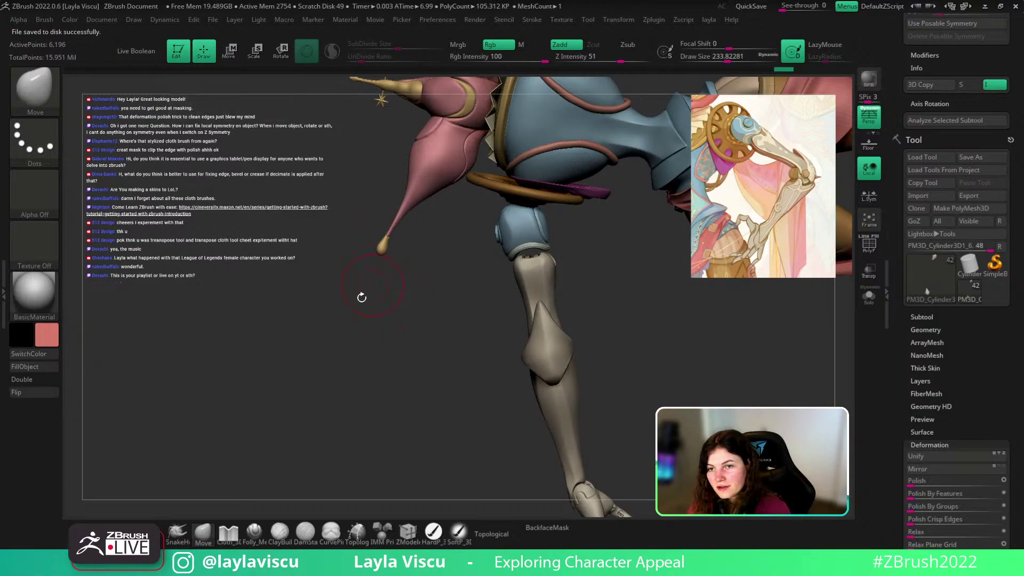
Step: Review the arms, draped cloth and overall silhouette from the back and front, with the pink draped cloth selected
drag(661, 397, 630, 379)
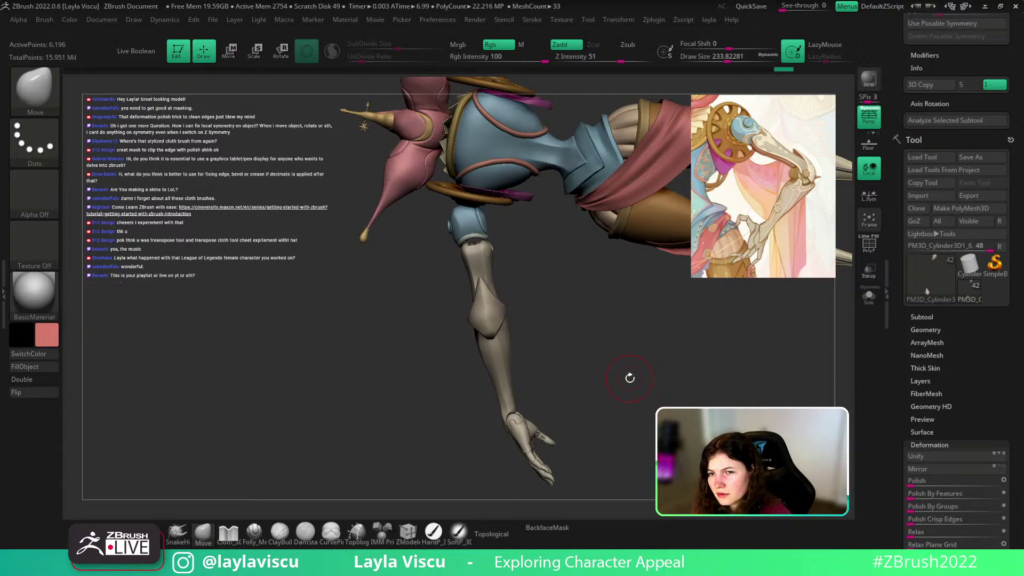
drag(630, 378, 580, 384)
ctrl+right_drag(581, 393, 606, 374)
alt+click(640, 304)
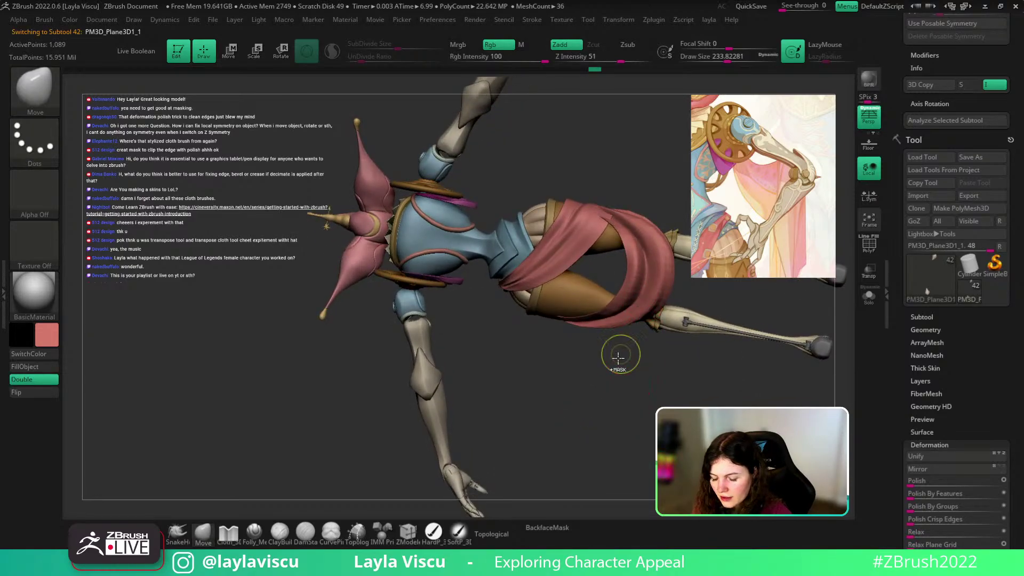
drag(617, 354, 595, 361)
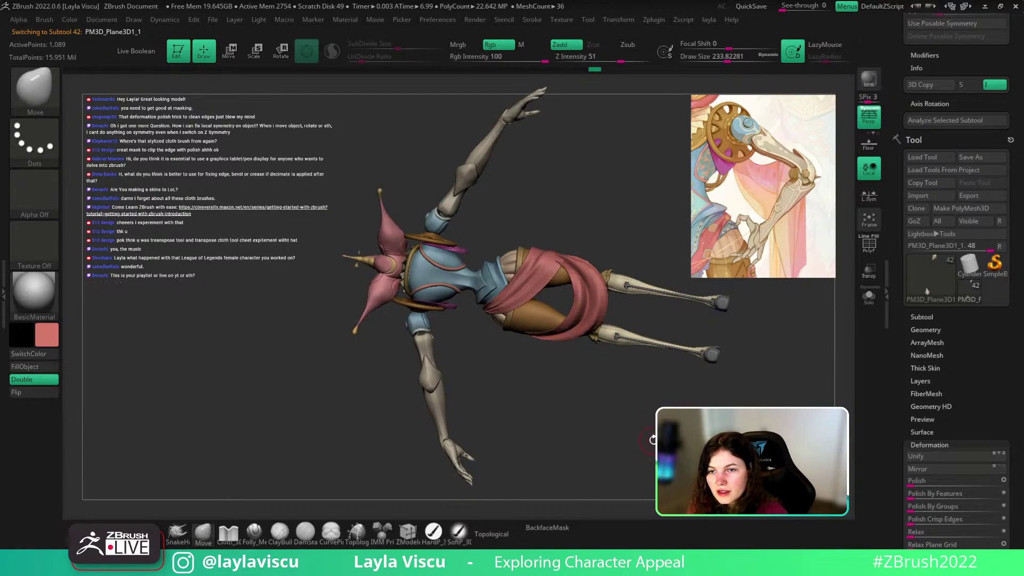
drag(651, 438, 642, 412)
alt+right_drag(641, 412, 695, 324)
ctrl+right_drag(702, 368, 686, 336)
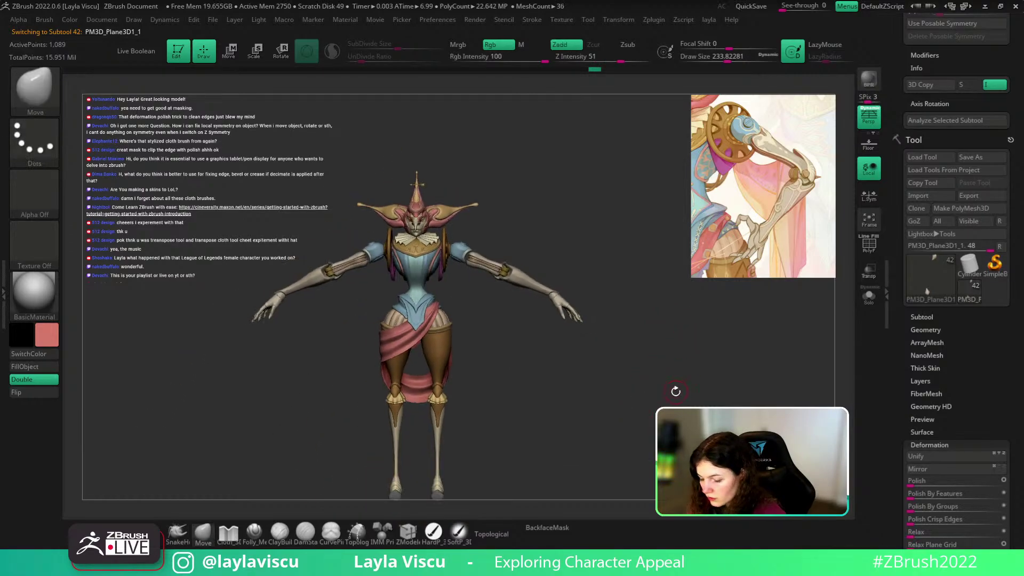
alt+right_drag(674, 391, 661, 357)
alt+drag(660, 352, 698, 359)
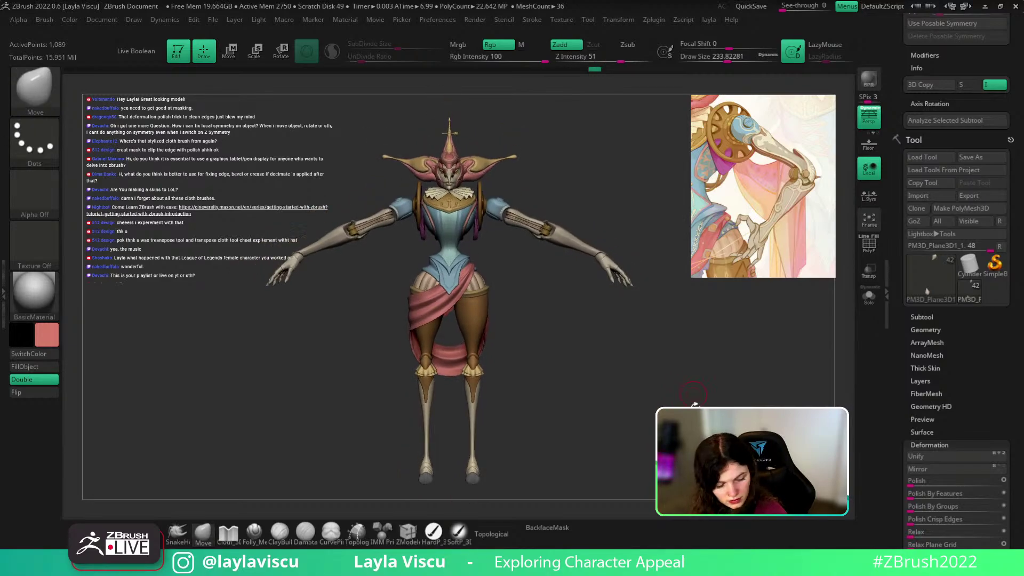
Step: Select the pointed elbow piece and reshape its outline with the Move brush, adjusting the draw size
key(b)
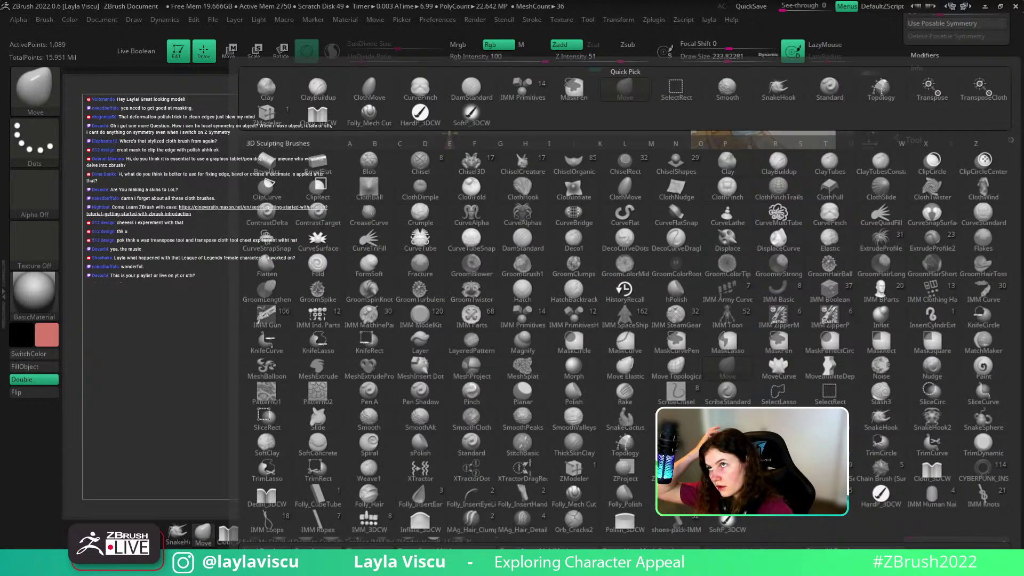
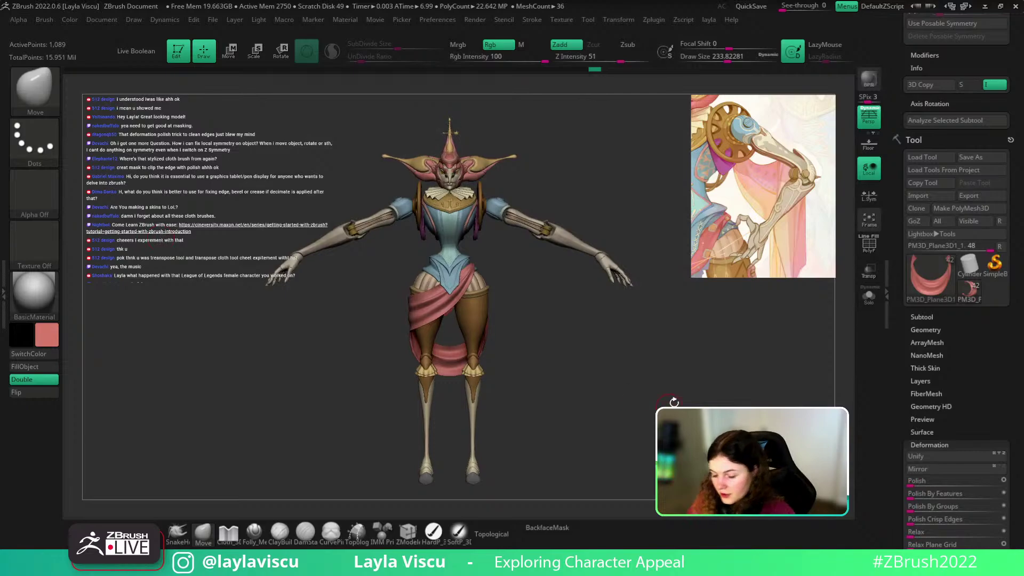
mouse_move(673, 403)
mouse_down()
mouse_move(708, 403)
mouse_move(683, 403)
mouse_move(656, 373)
mouse_move(619, 296)
mouse_move(626, 360)
mouse_move(595, 455)
mouse_move(693, 389)
mouse_move(757, 373)
mouse_move(793, 330)
mouse_up()
ctrl+right_drag(722, 337, 684, 416)
alt+click(658, 224)
mouse_move(670, 201)
mouse_down()
mouse_move(645, 308)
mouse_move(565, 334)
mouse_move(563, 315)
mouse_up()
key(s)
drag(577, 278, 572, 278)
mouse_move(592, 233)
mouse_down()
mouse_move(613, 281)
mouse_move(590, 385)
mouse_move(551, 399)
mouse_up()
Step: Refine the elbow piece with the Move brush at draw sizes of about 207 and 177, enabling backface masking
mouse_move(641, 336)
ctrl+right_down()
mouse_move(607, 262)
mouse_move(622, 359)
mouse_move(613, 210)
ctrl+right_up()
key(s)
drag(552, 461, 554, 446)
mouse_move(621, 443)
ctrl+right_down()
mouse_move(628, 383)
mouse_move(654, 328)
mouse_move(712, 348)
mouse_move(656, 376)
mouse_move(597, 382)
ctrl+right_up()
key(s)
drag(598, 383, 595, 383)
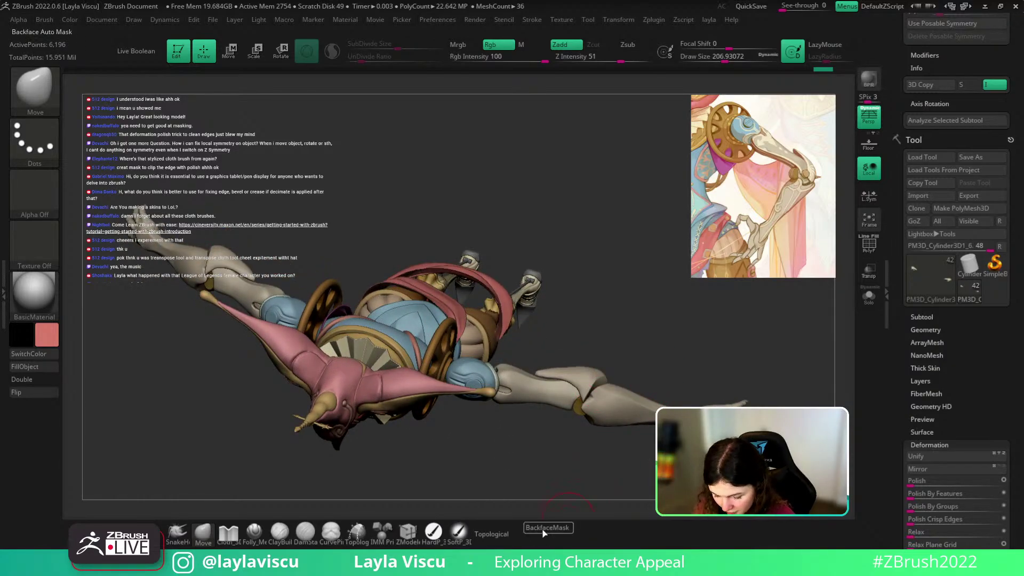
click(548, 527)
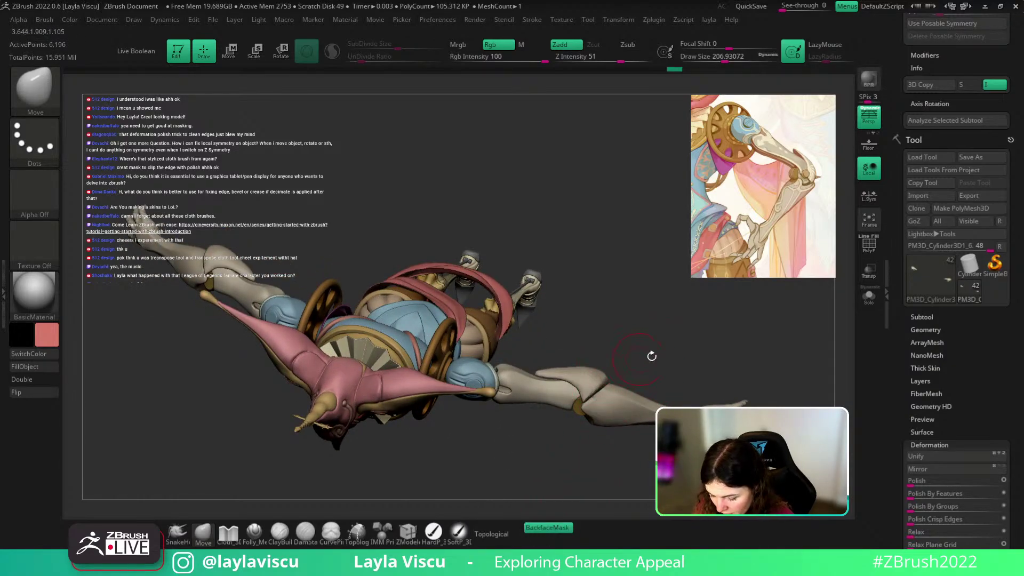
mouse_move(651, 356)
right_down()
mouse_move(624, 323)
mouse_move(614, 341)
right_up()
key(s)
drag(614, 348, 611, 349)
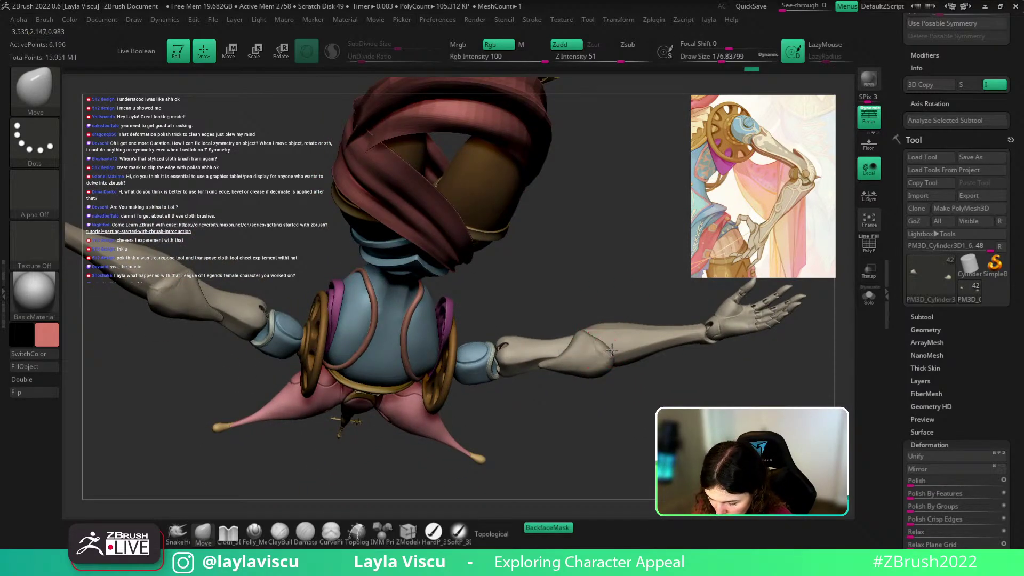
Step: Try smoothing the elbow piece near the forearm joint and undo the stroke
shift+right_drag(612, 349, 602, 355)
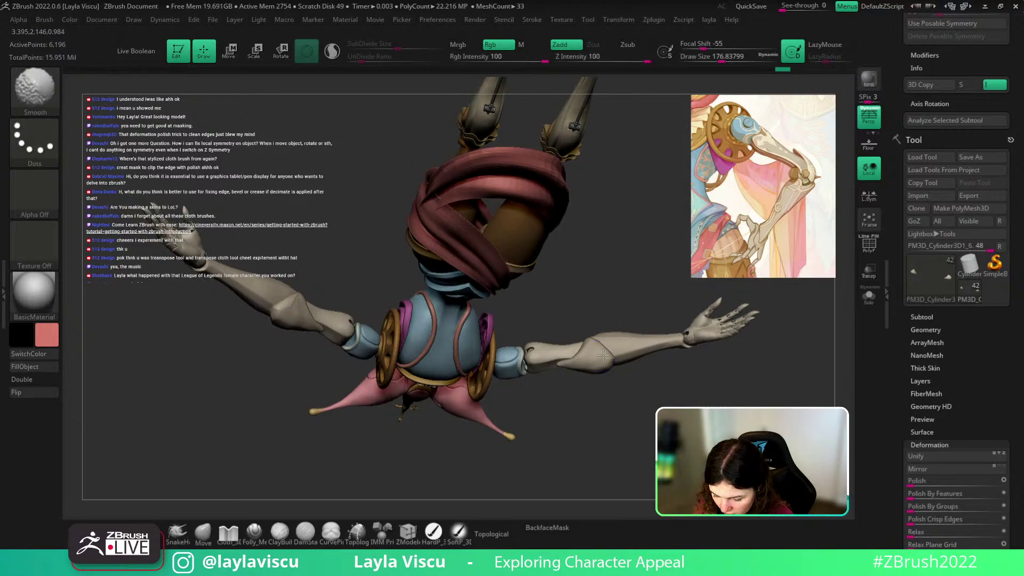
shift+drag(603, 355, 622, 375)
key(ctrl+z)
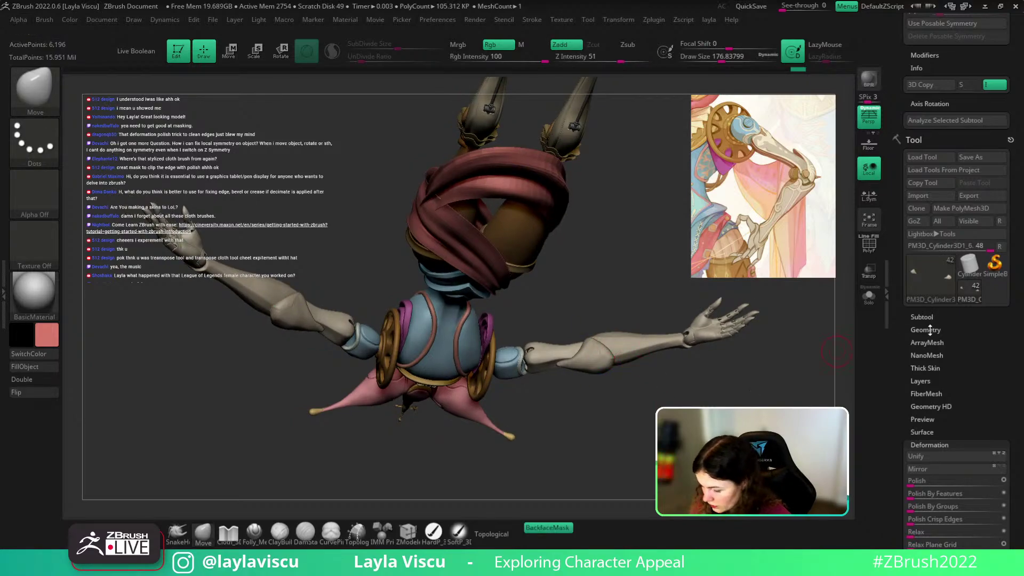
Step: Remesh the elbow piece with DynaMesh at resolution 128
click(930, 330)
click(929, 351)
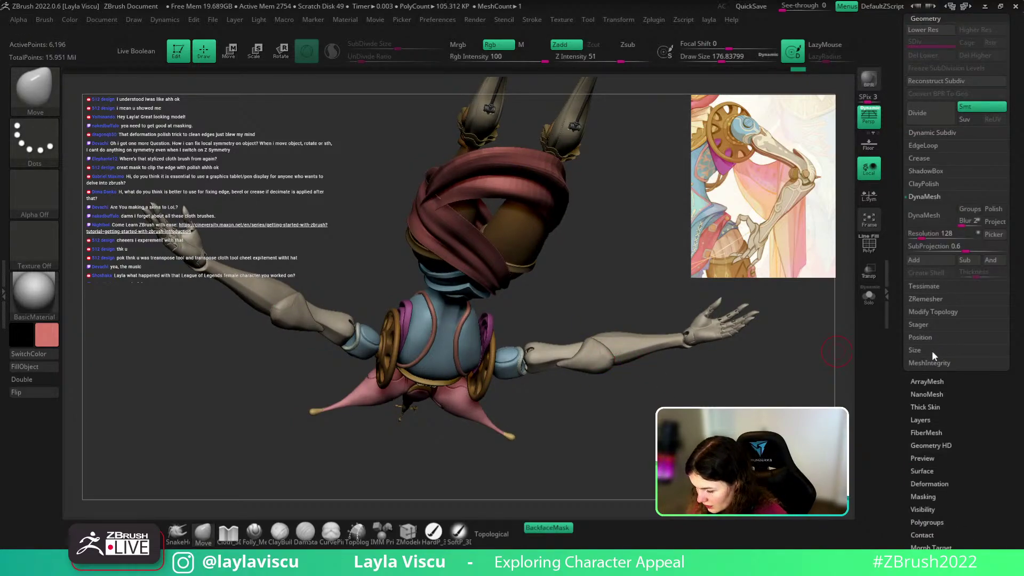
click(929, 221)
Step: Flatten the elbow piece's rim with the TrimDynamic brush at a draw size of about 132 and check the arms on the full figure
ctrl+right_drag(643, 358, 647, 434)
key(b)
key(t)
key(d)
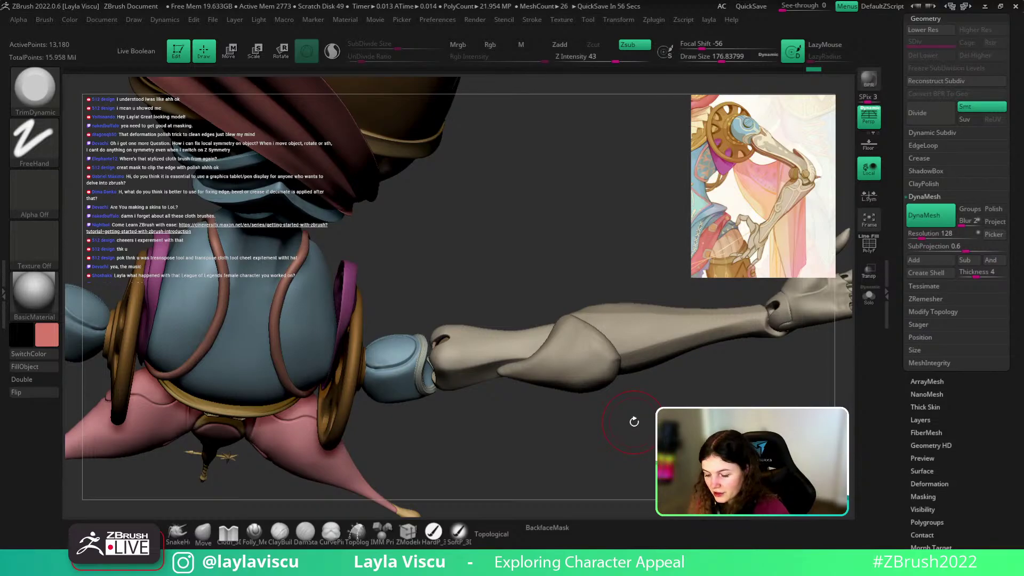
drag(634, 421, 599, 303)
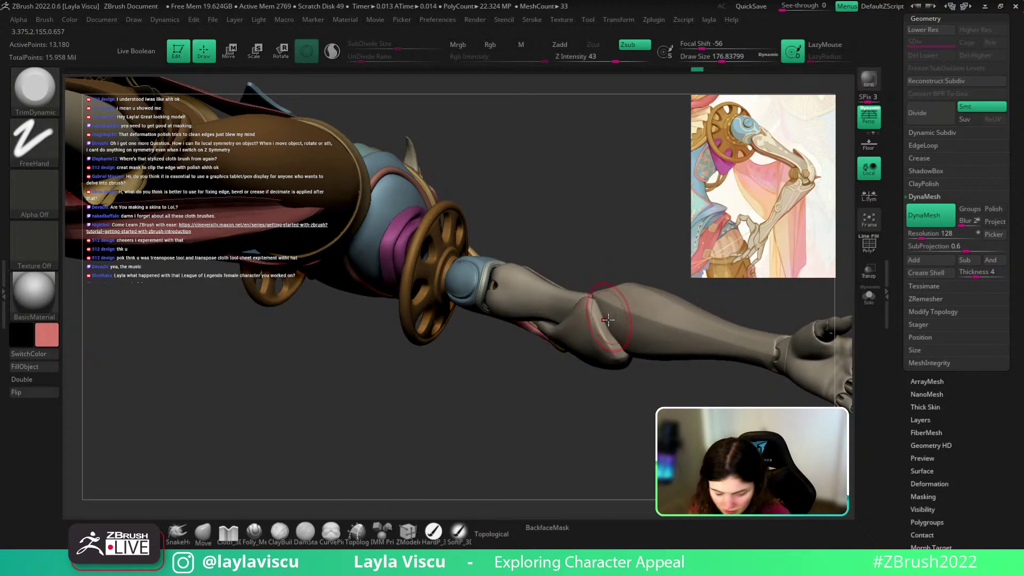
key(bracketleft)
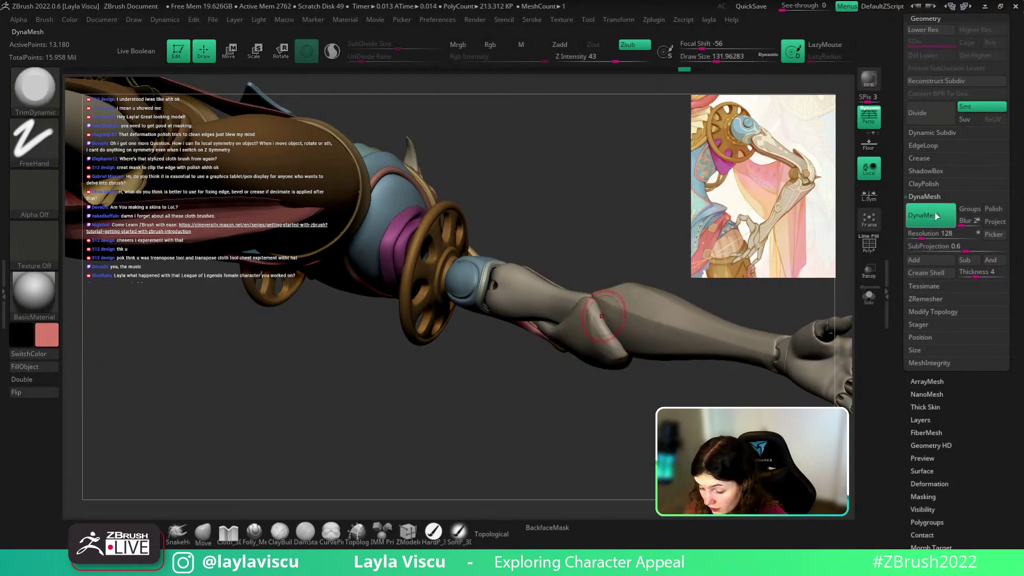
mouse_move(603, 315)
mouse_down()
mouse_move(620, 345)
mouse_move(565, 277)
mouse_move(616, 358)
mouse_move(598, 341)
mouse_move(607, 365)
mouse_move(715, 370)
mouse_move(720, 401)
mouse_up()
key(ctrl)
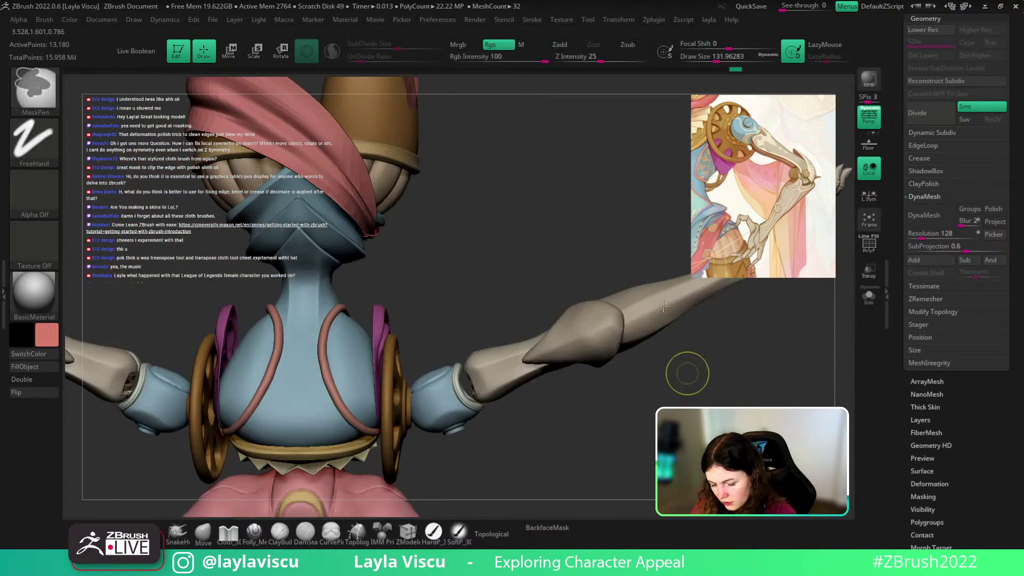
drag(681, 366, 794, 186)
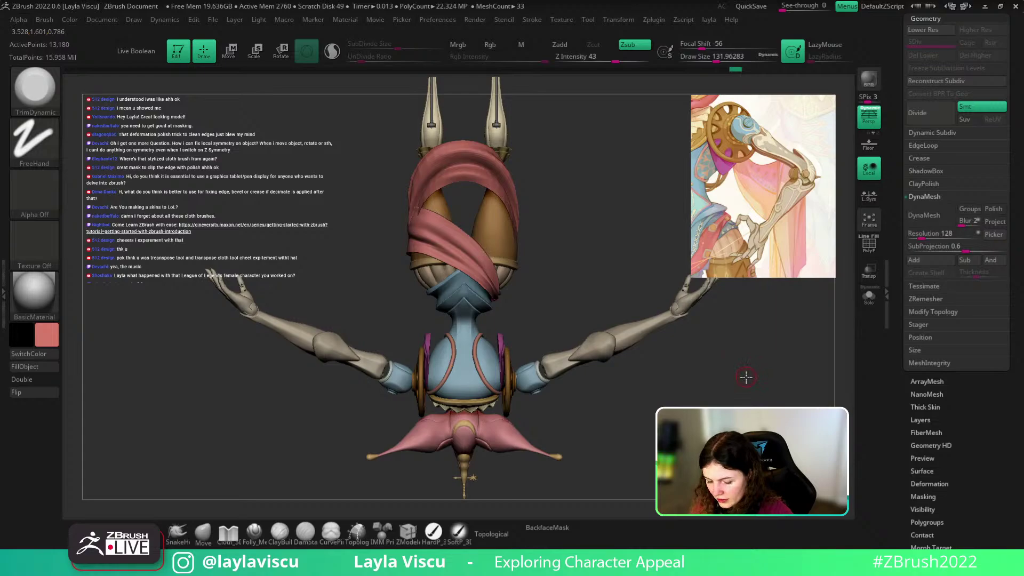
drag(746, 377, 760, 234)
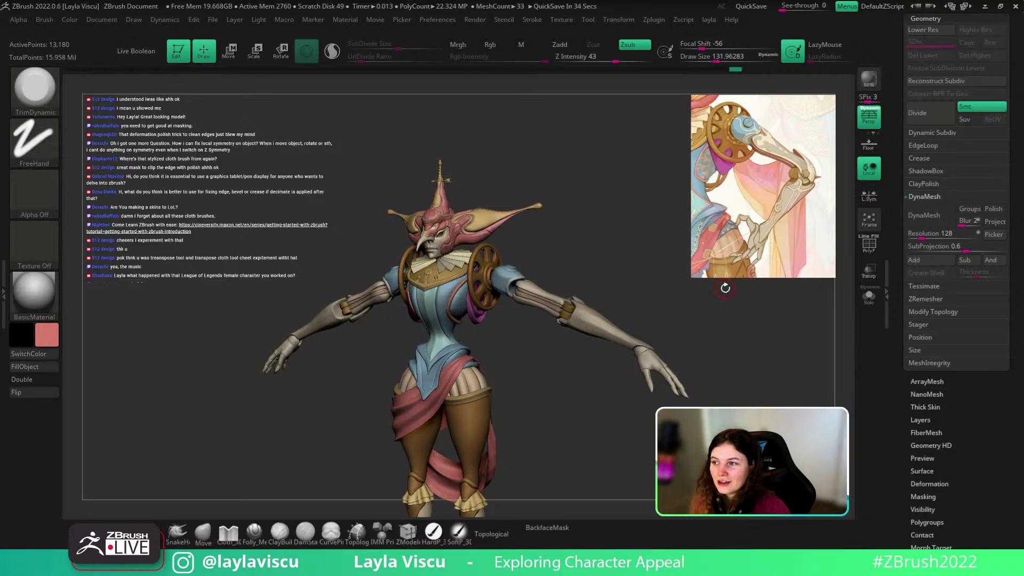
drag(722, 384, 715, 357)
Step: Adjust the elbow piece's rounded end over the forearm with the Move brush at a draw size of about 158
mouse_move(639, 286)
shift+mouse_down()
mouse_move(697, 349)
mouse_move(645, 368)
mouse_move(699, 352)
mouse_move(701, 368)
mouse_move(681, 345)
shift+mouse_up()
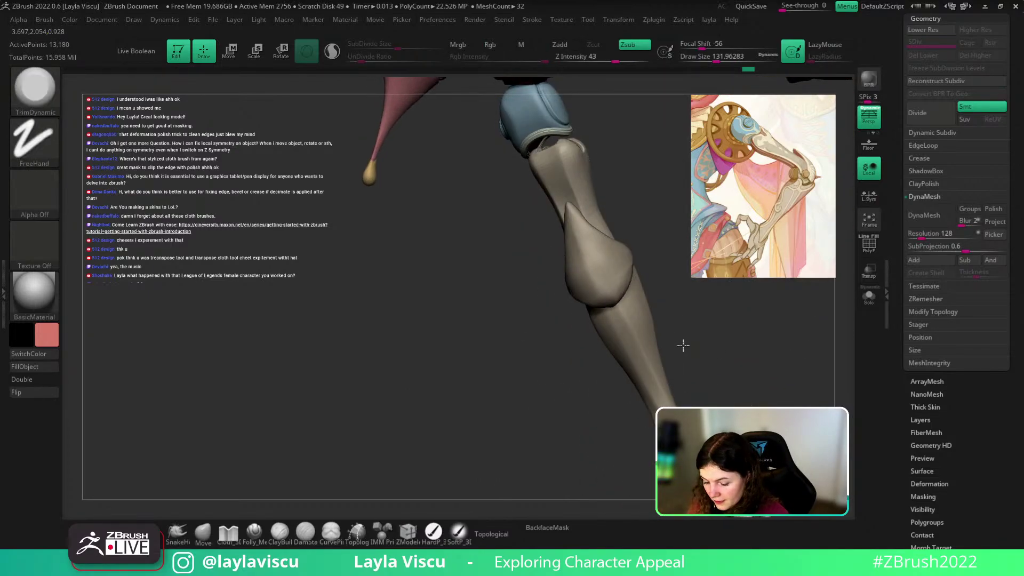
key(s)
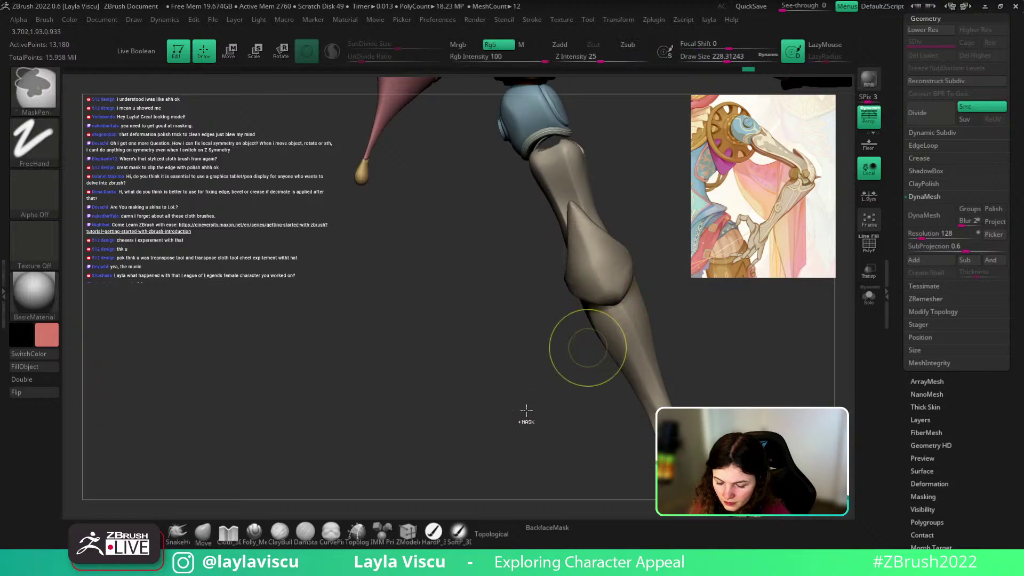
ctrl+drag(526, 411, 538, 369)
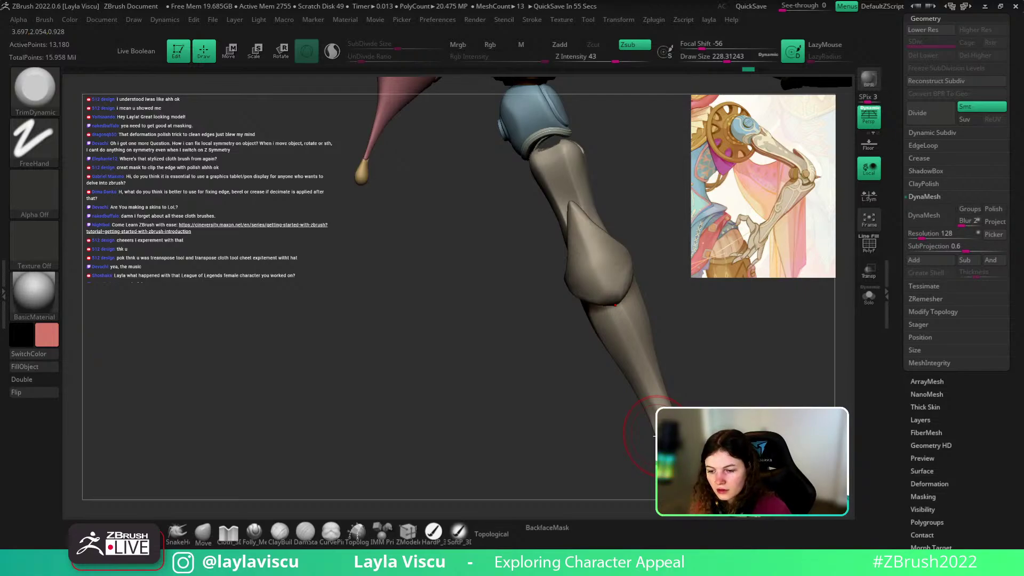
mouse_move(735, 347)
mouse_down()
mouse_move(672, 279)
mouse_move(669, 318)
mouse_up()
click(202, 533)
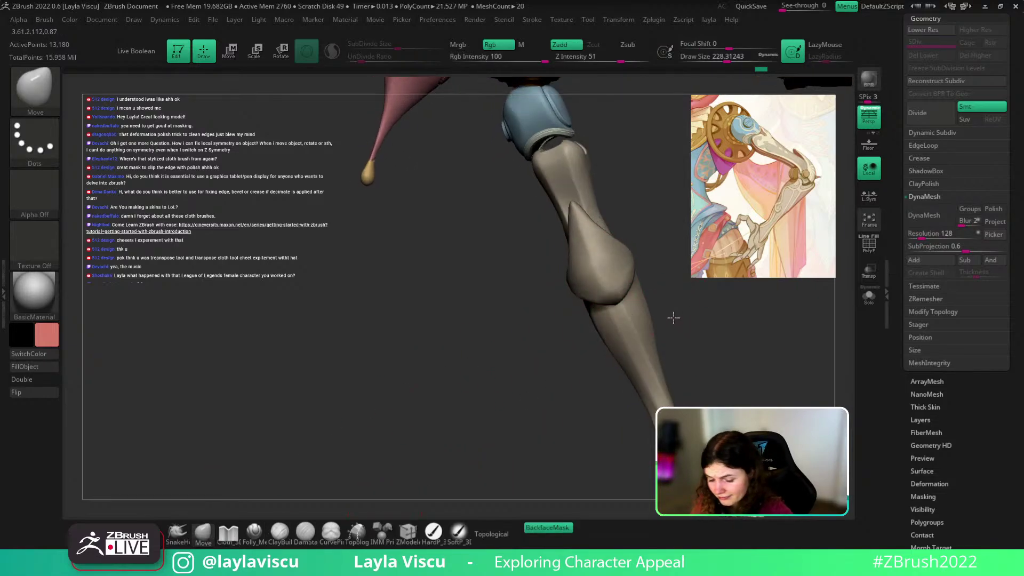
key(s)
drag(606, 310, 600, 309)
key(1)
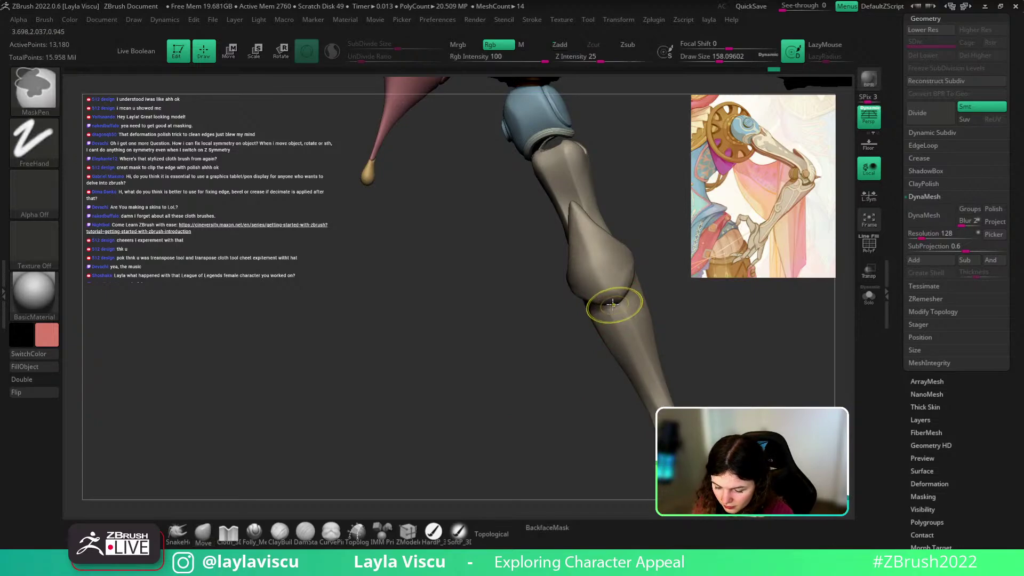
Step: Nudge the elbow piece's rim with the Move brush at a draw size of about 207 and undo the last stroke
mouse_move(710, 320)
mouse_down()
mouse_move(675, 281)
mouse_move(656, 347)
mouse_move(758, 312)
mouse_move(754, 338)
mouse_move(691, 355)
mouse_move(665, 304)
mouse_up()
key(s)
click(624, 327)
drag(625, 331, 624, 336)
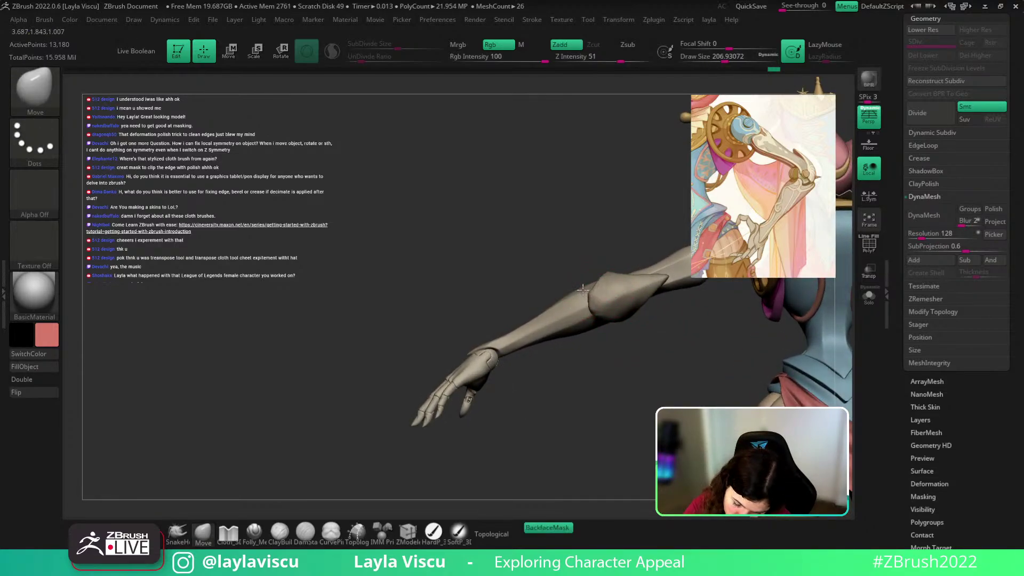
drag(582, 290, 580, 289)
key(ctrl+z)
Step: Turn off backface masking and refine the elbow piece's rim with the Move brush at a draw size of about 187, smoothing its upper corner
key(space)
click(533, 391)
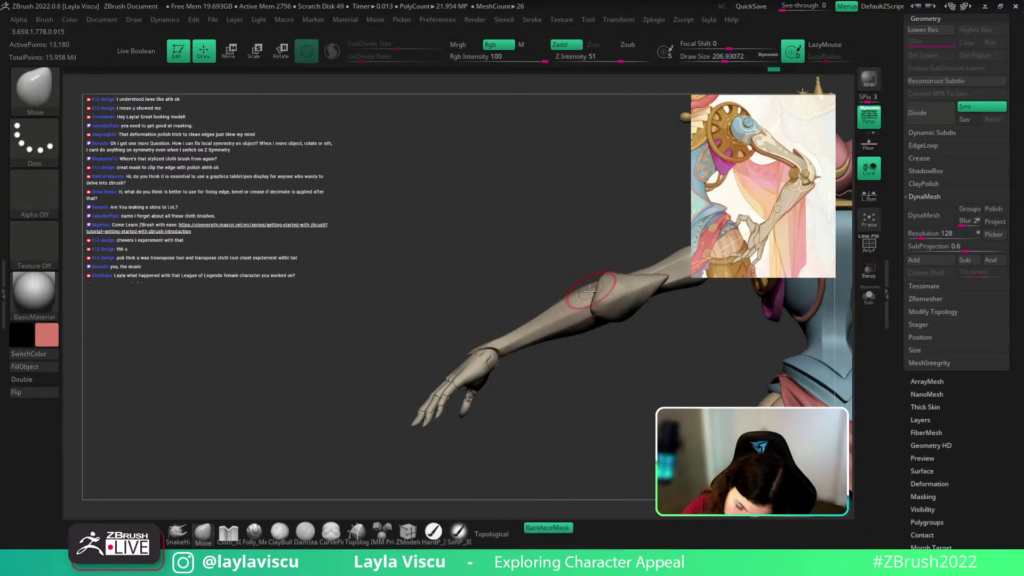
key(bracketleft)
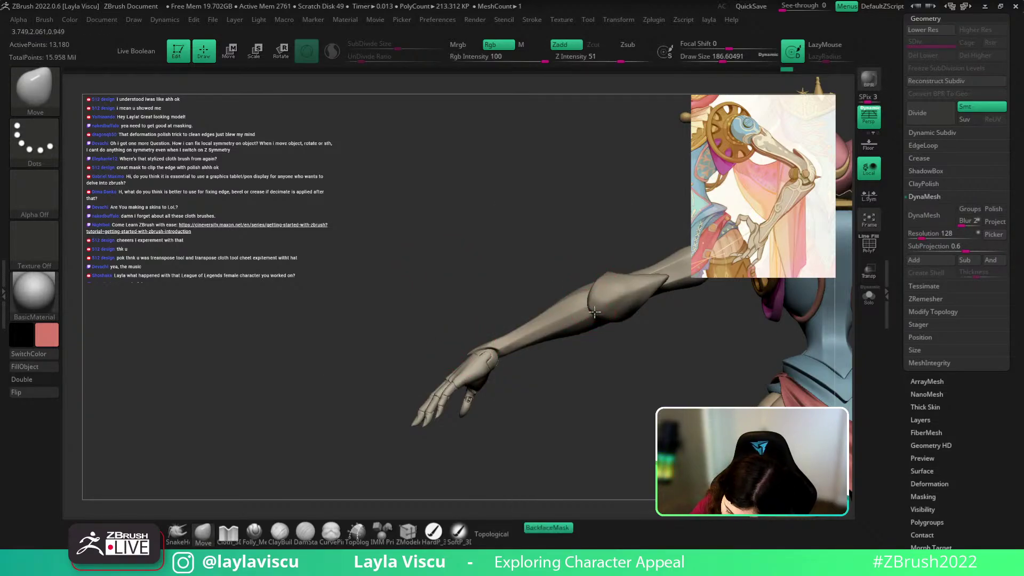
click(549, 526)
drag(590, 312, 594, 314)
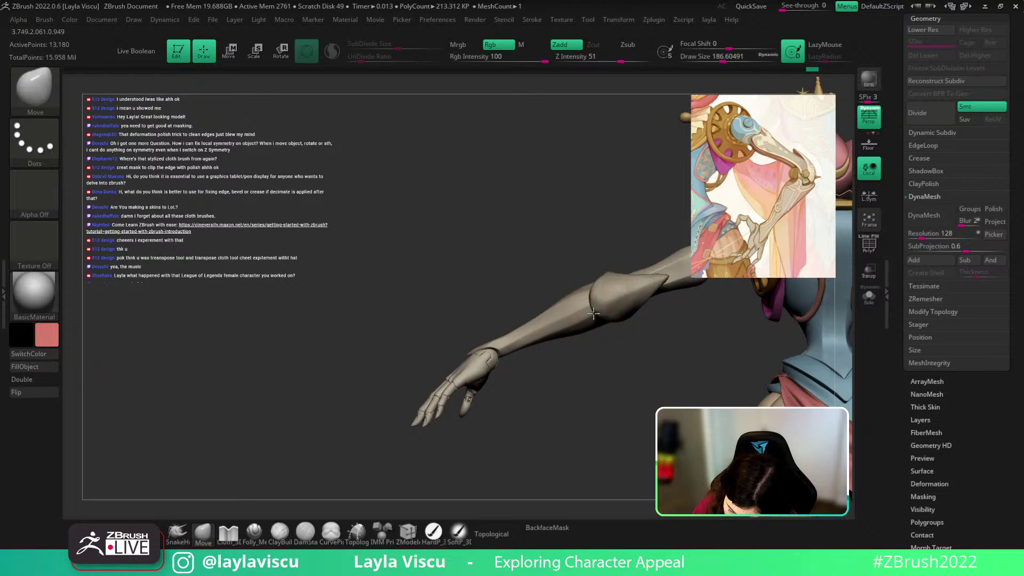
right_drag(609, 331, 627, 330)
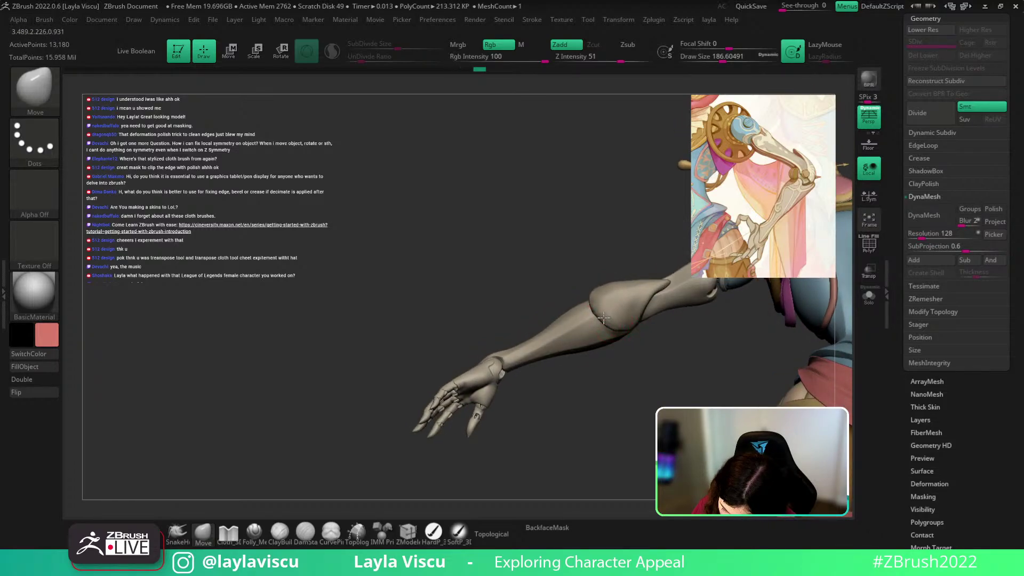
right_drag(651, 368, 598, 299)
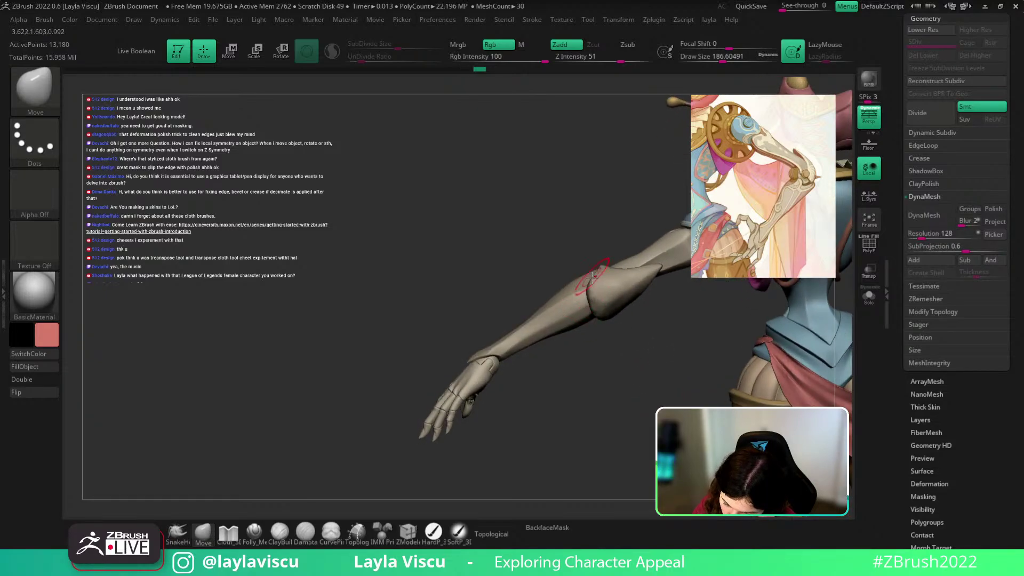
shift+drag(592, 278, 596, 273)
right_drag(637, 341, 630, 320)
drag(599, 279, 593, 271)
mouse_move(640, 347)
right_down()
mouse_move(648, 383)
mouse_move(629, 335)
mouse_move(589, 291)
mouse_move(651, 361)
right_up()
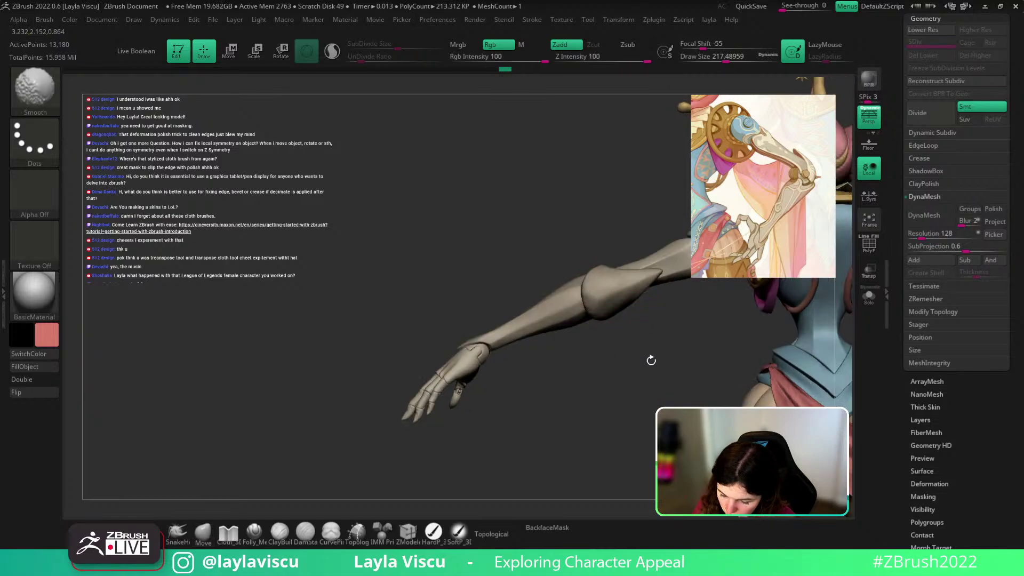
Step: Review the arms from the front, then isolate the elbow piece to inspect its shape and polygroups
click(254, 532)
mouse_move(592, 379)
mouse_down()
mouse_move(607, 346)
mouse_move(593, 300)
mouse_up()
drag(688, 268, 713, 249)
mouse_move(612, 230)
ctrl+right_down()
mouse_move(612, 215)
mouse_move(687, 377)
ctrl+right_up()
alt+drag(688, 377, 480, 368)
mouse_move(714, 349)
mouse_down()
mouse_move(756, 354)
mouse_move(767, 372)
mouse_up()
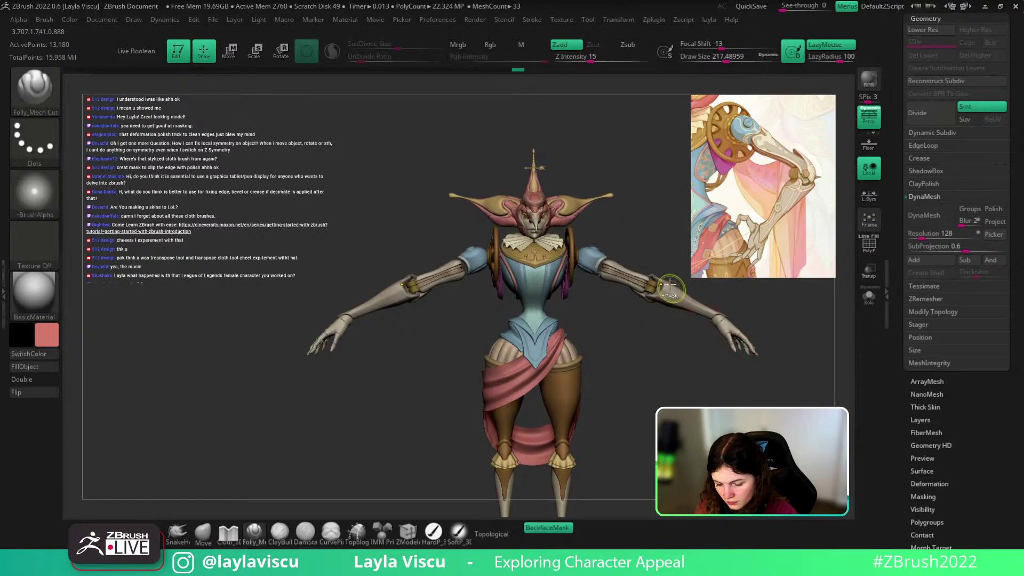
ctrl+right_drag(661, 289, 699, 370)
click(869, 296)
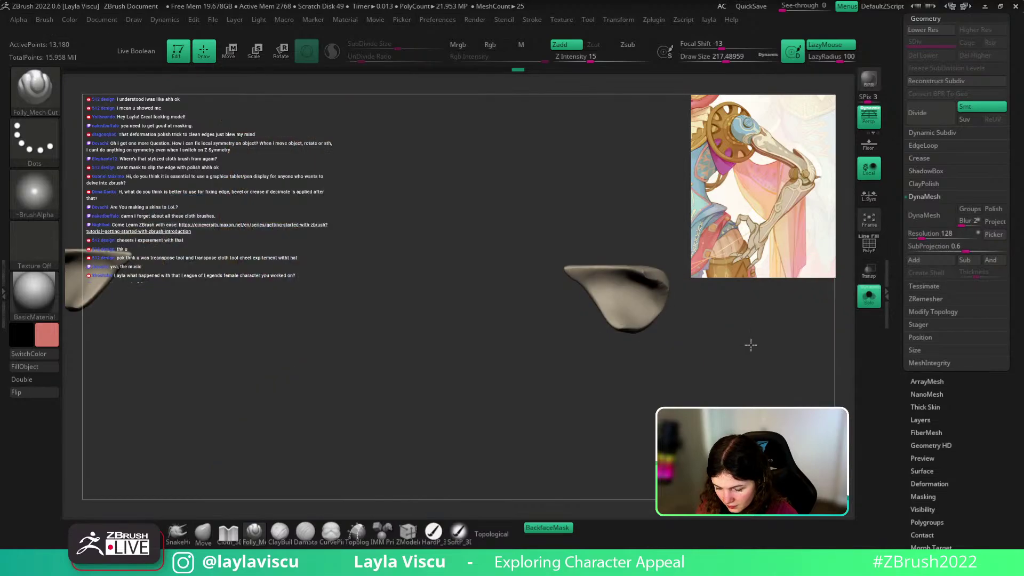
key(shift+f)
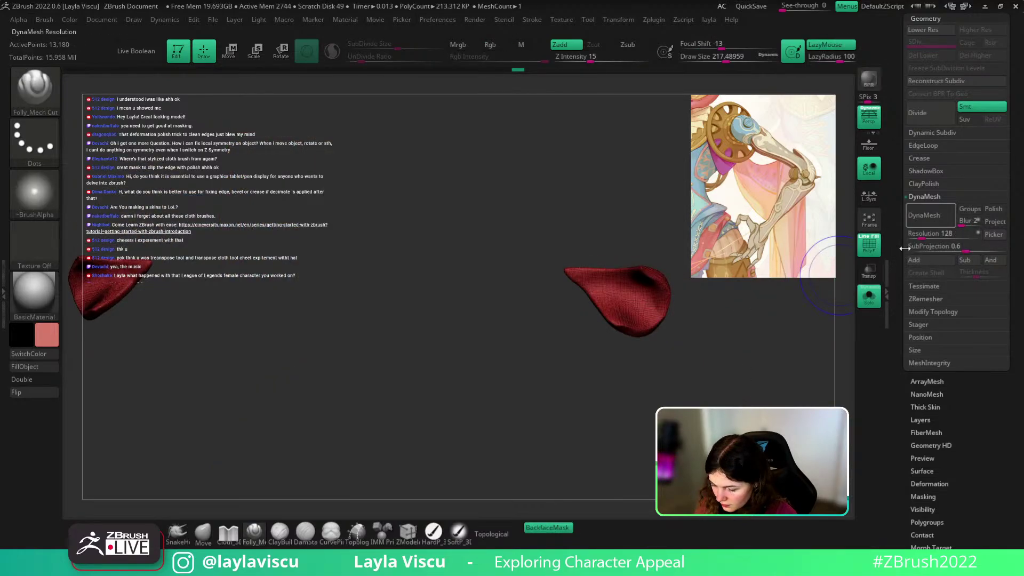
click(869, 296)
key(shift+f)
mouse_move(831, 362)
ctrl+right_down()
mouse_move(778, 314)
mouse_move(660, 367)
mouse_move(647, 319)
ctrl+right_up()
Step: Tuck in the elbow piece's lower rim with the Move brush at draw sizes of about 351 and 245
click(203, 533)
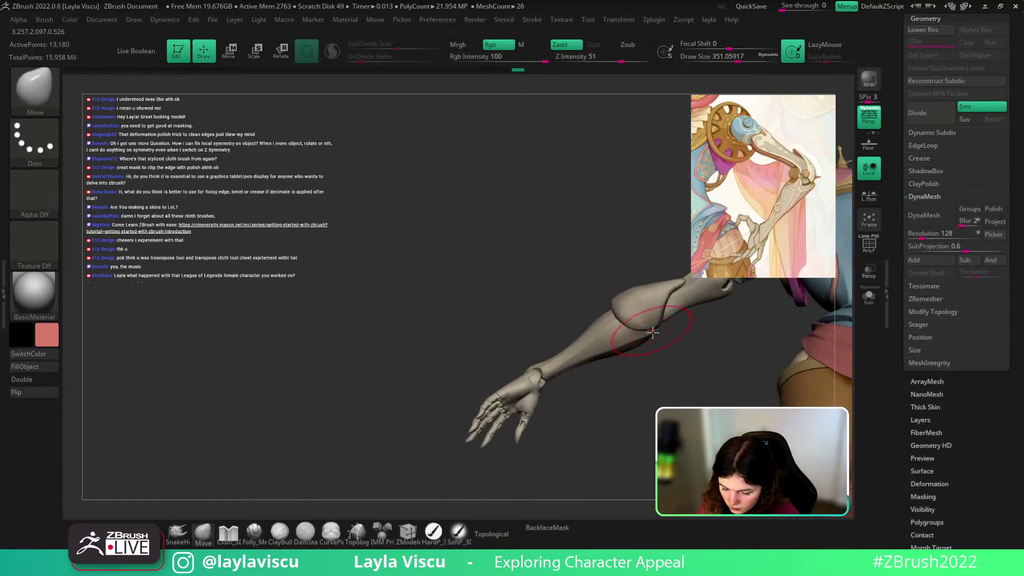
drag(656, 328, 657, 321)
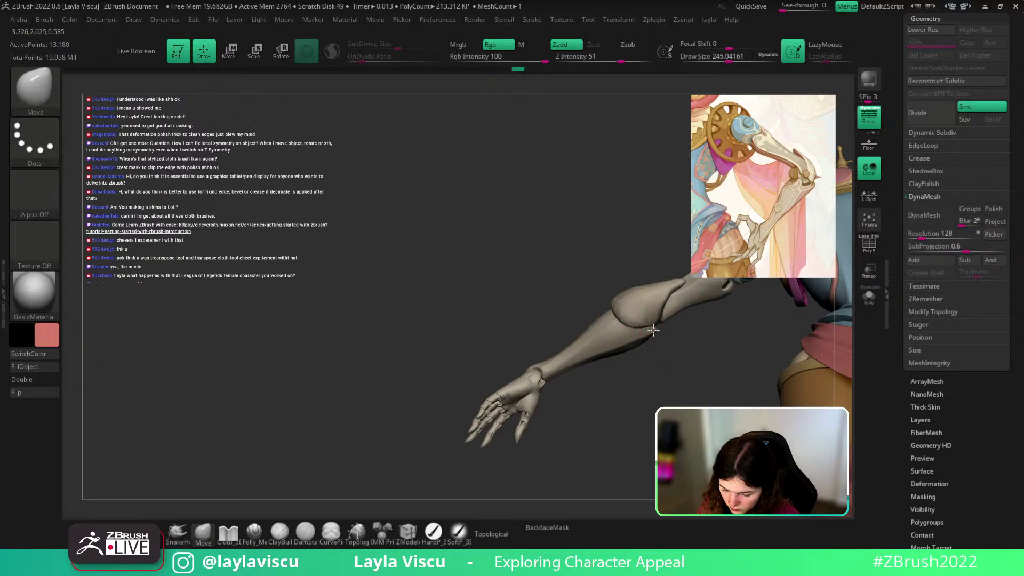
mouse_move(653, 330)
ctrl+right_down()
mouse_move(681, 343)
mouse_move(677, 223)
ctrl+right_up()
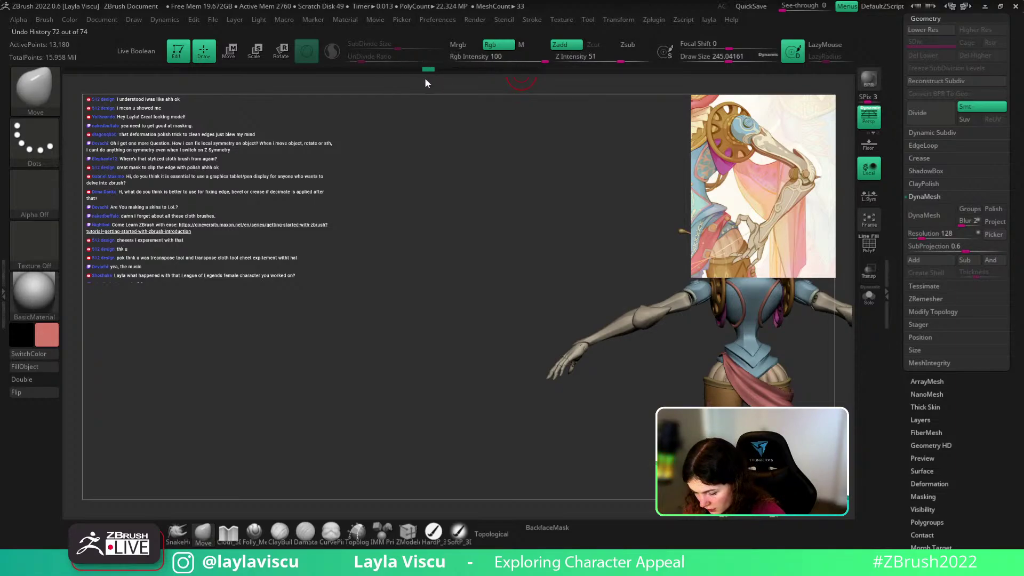
ctrl+right_drag(542, 342, 621, 311)
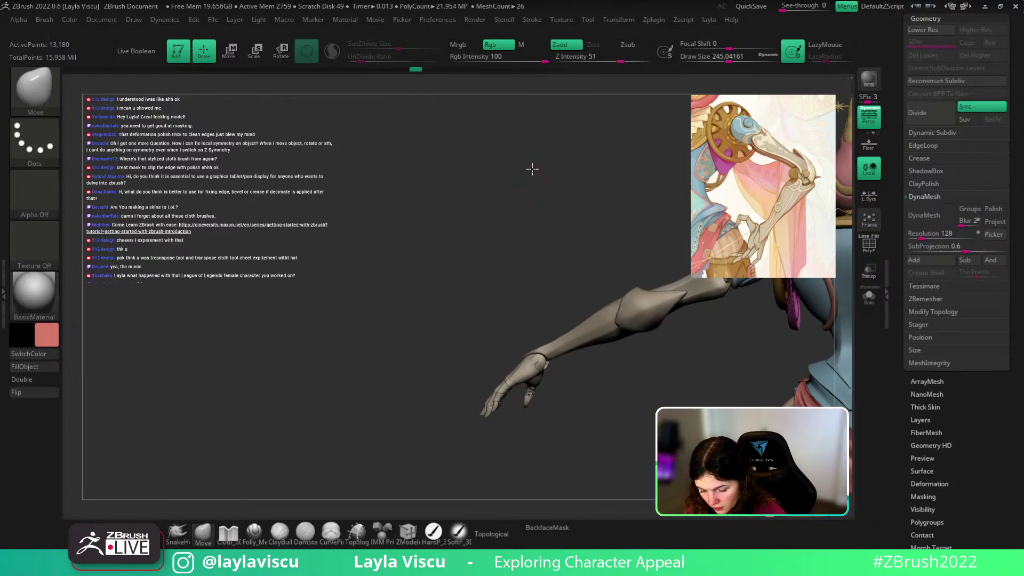
Step: Try a cut stroke along the elbow piece with the Folly_Mech Cut brush and undo it
drag(532, 167, 525, 153)
click(254, 532)
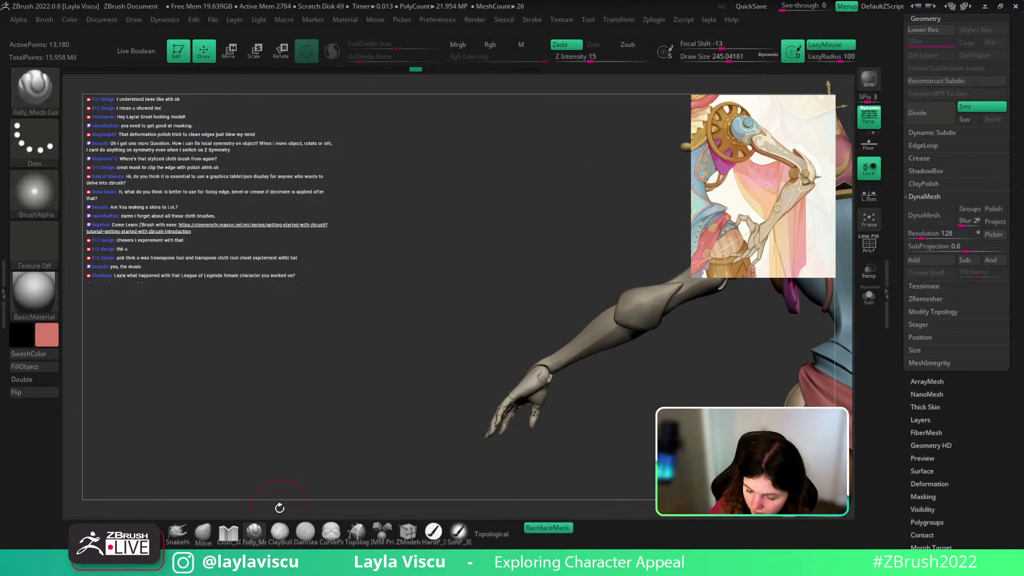
drag(616, 363, 621, 336)
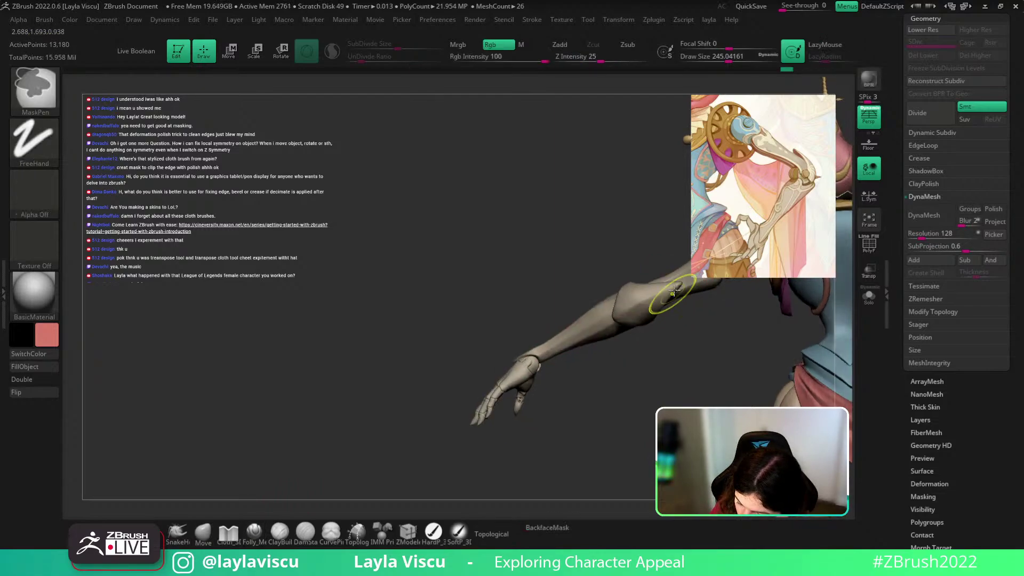
drag(549, 360, 542, 365)
key(ctrl+z)
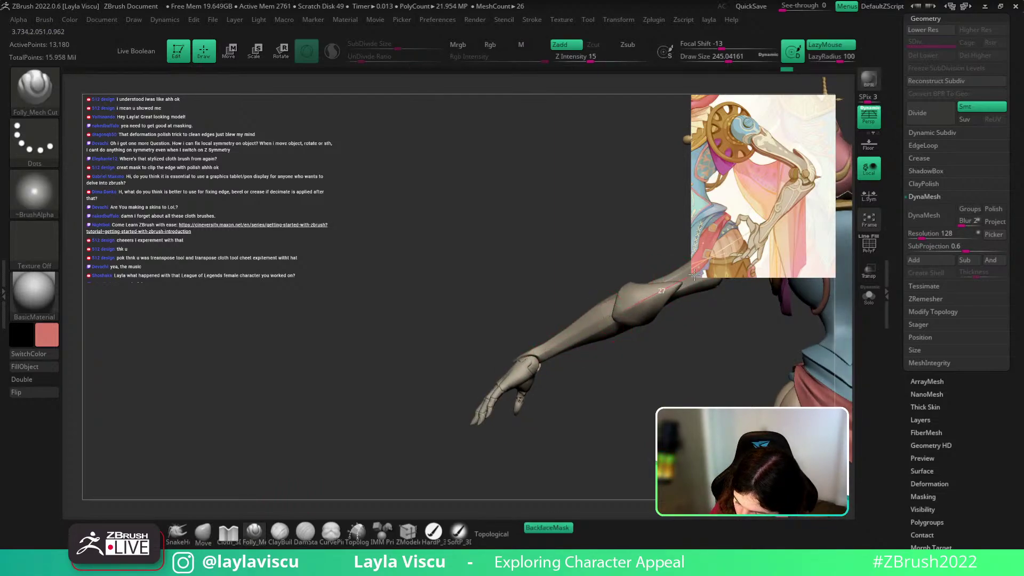
Step: Review the whole character from the front and at an angle to judge the arms against the full figure
ctrl+right_drag(669, 377, 771, 399)
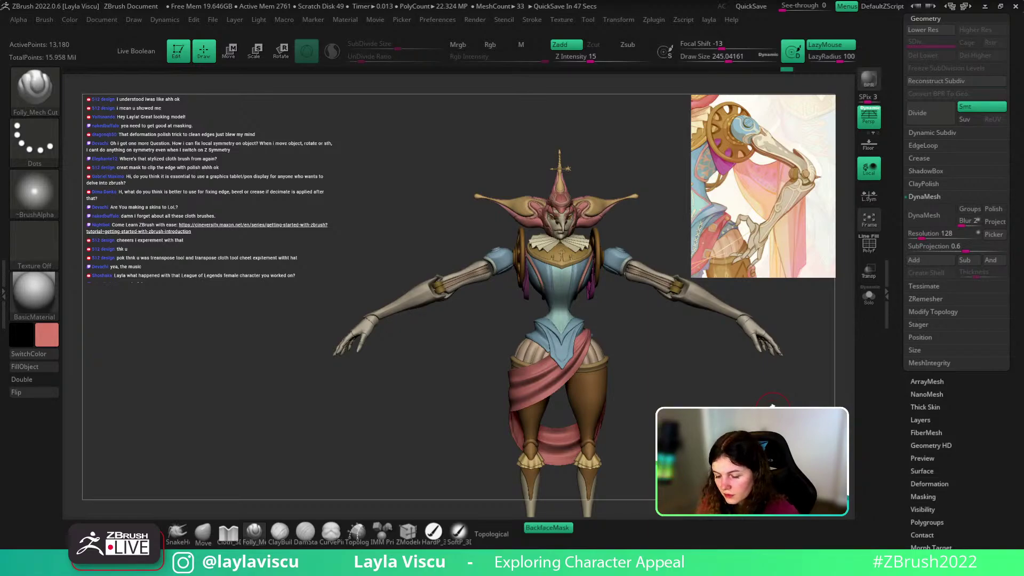
key(z)
key(z)
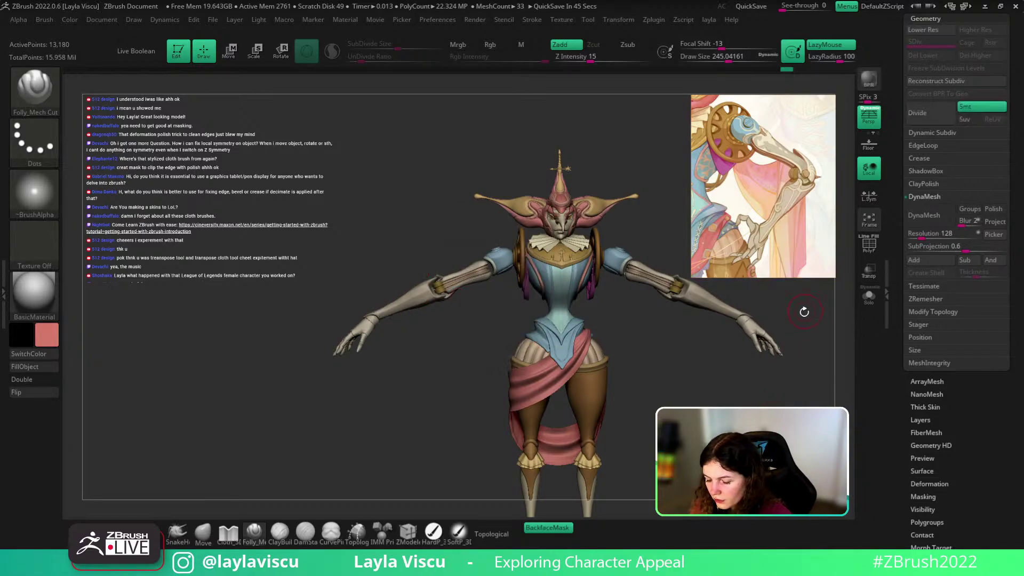
key(shift+z)
ctrl+right_drag(794, 395, 786, 347)
alt+right_drag(760, 395, 736, 400)
right_drag(790, 314, 805, 289)
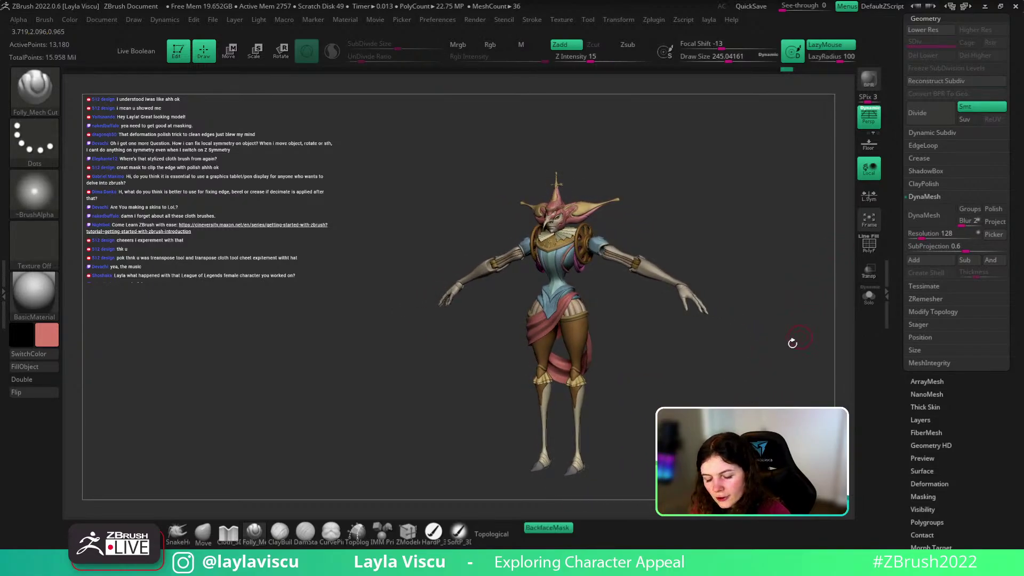
Step: Make the horned headpiece the active subtool and choose the Move brush
alt+click(593, 214)
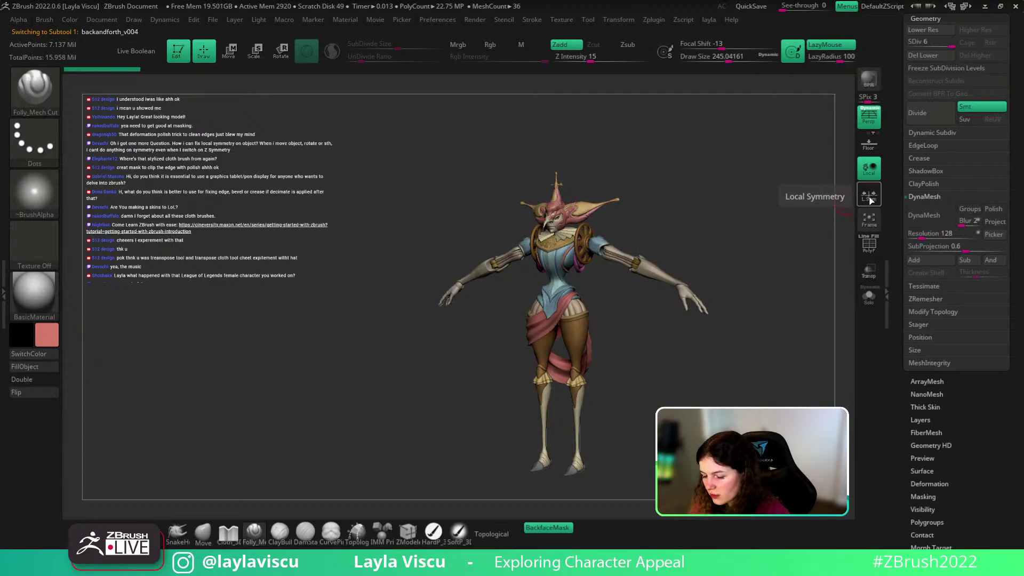
mouse_move(562, 198)
ctrl+right_down()
mouse_move(686, 225)
mouse_move(704, 251)
mouse_move(611, 233)
mouse_move(689, 281)
ctrl+right_up()
key(shift+f)
key(shift+f)
key(w)
click(202, 535)
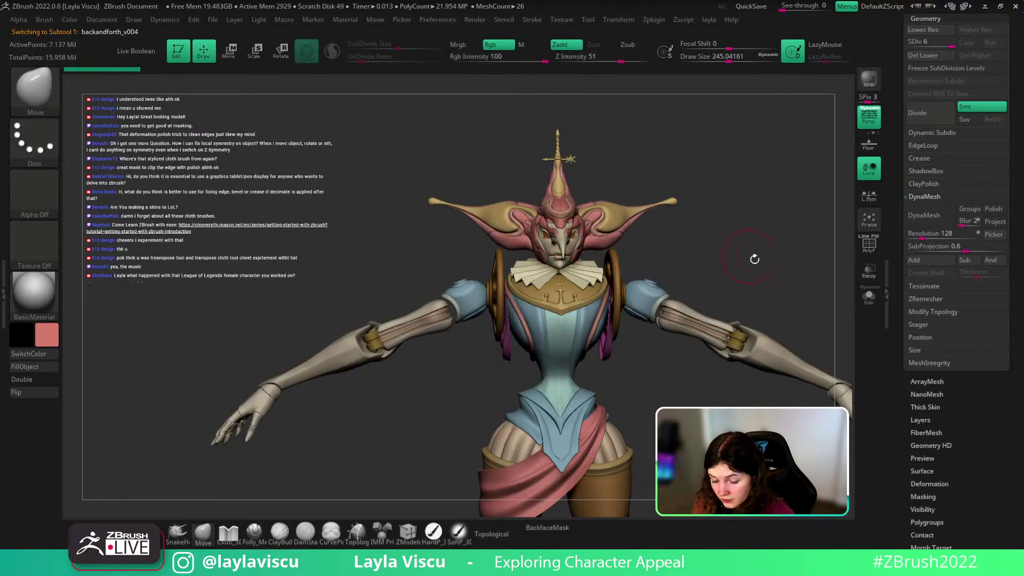
Step: Center the gizmo on the headpiece, lift it well above the head and rotate it out of alignment
key(e)
alt+right_drag(651, 161, 665, 217)
click(574, 261)
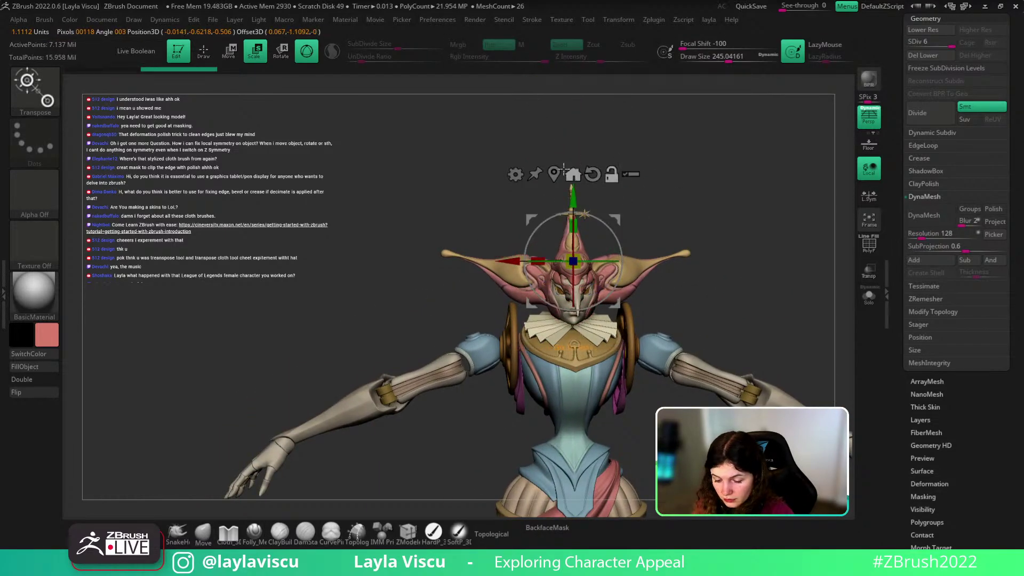
click(554, 174)
drag(578, 193, 577, 93)
alt+right_drag(691, 285, 693, 379)
drag(572, 256, 572, 196)
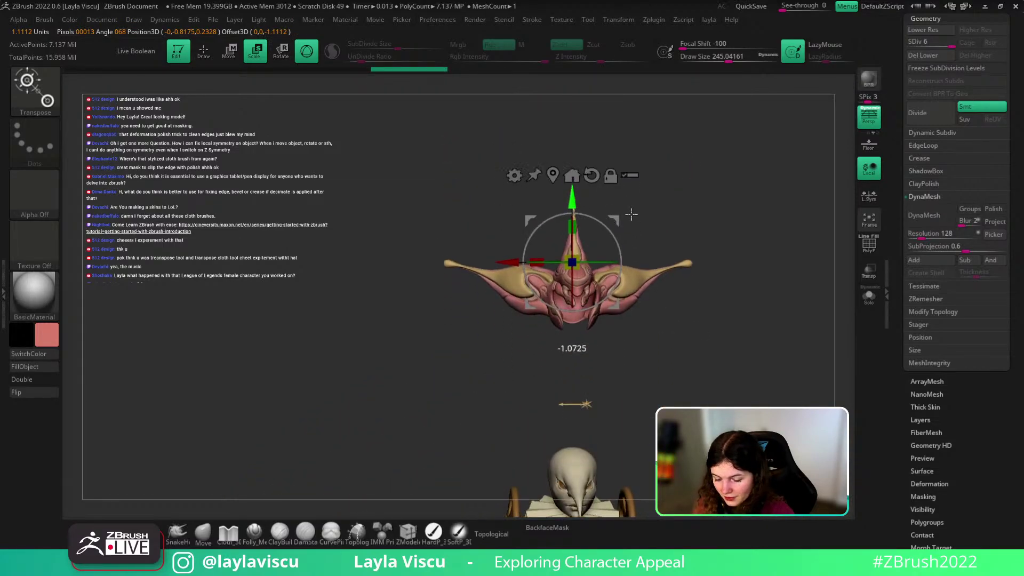
alt+right_drag(713, 250, 717, 347)
drag(572, 386, 625, 356)
mouse_move(709, 299)
right_down()
mouse_move(724, 319)
mouse_move(607, 413)
right_up()
Step: Pick the Move brush and turn on Local Symmetry with X symmetry for the rotated headpiece
key(f)
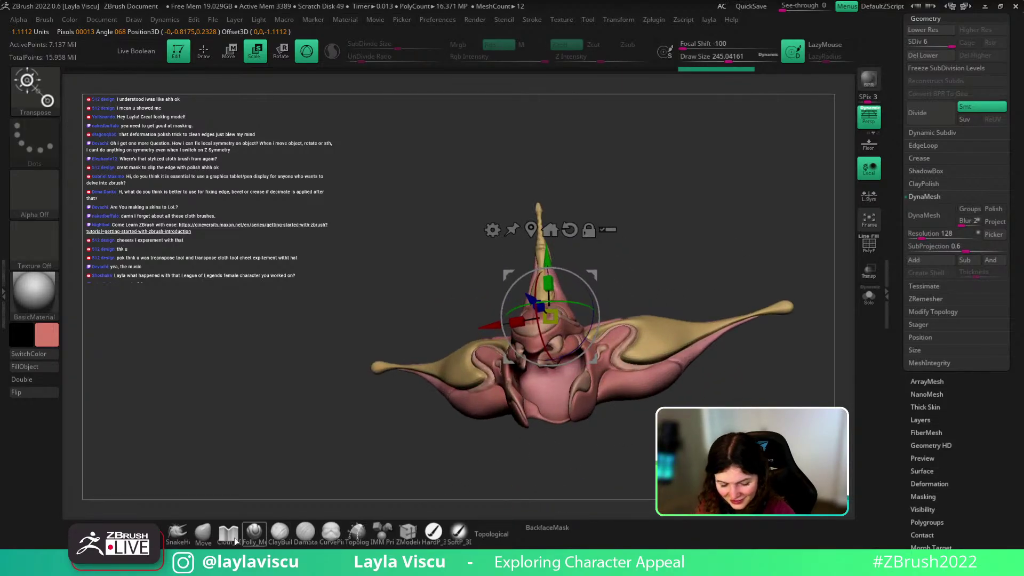
key(b)
key(m)
key(v)
right_drag(564, 289, 613, 293)
key(x)
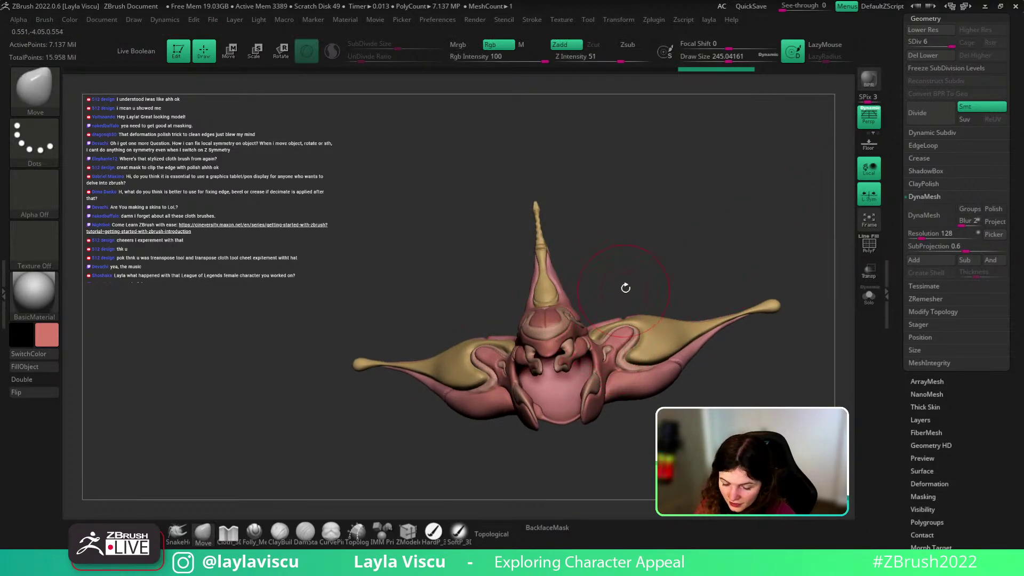
right_drag(686, 285, 628, 293)
mouse_move(683, 265)
right_down()
mouse_move(613, 346)
mouse_move(620, 297)
mouse_move(659, 301)
mouse_move(660, 281)
mouse_move(633, 368)
right_up()
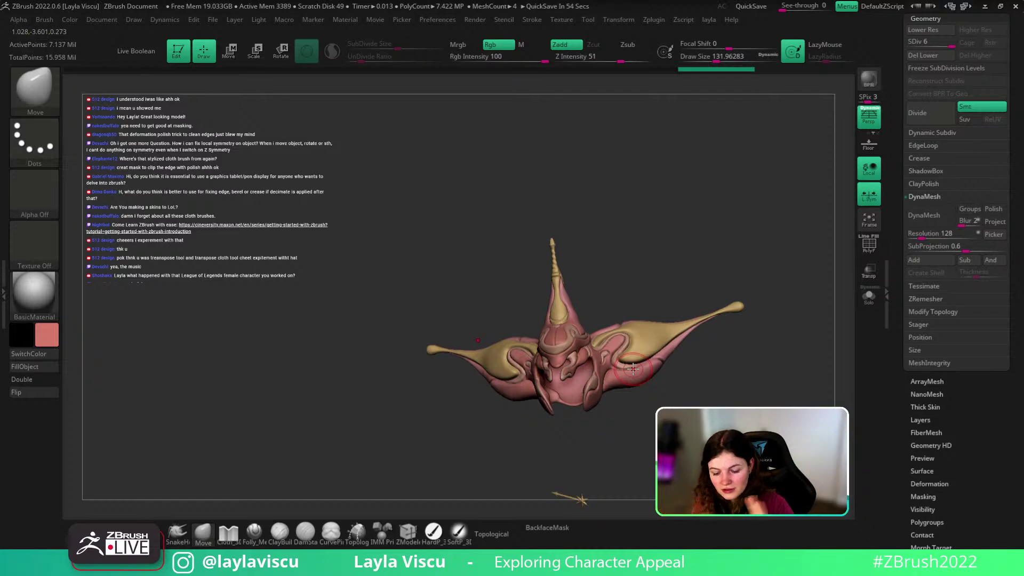
Step: Undo the headpiece's move and rotation edits to put it back on the head
key(ctrl+z)
key(ctrl+z)
key(ctrl+z)
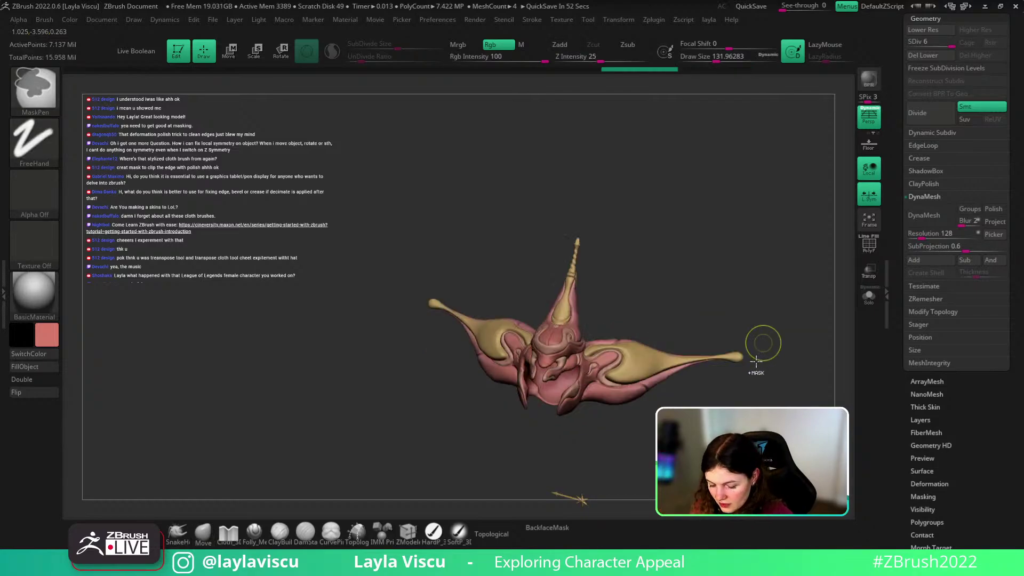
key(ctrl+z)
key(ctrl+z)
key(ctrl+z)
key(ctrl+z)
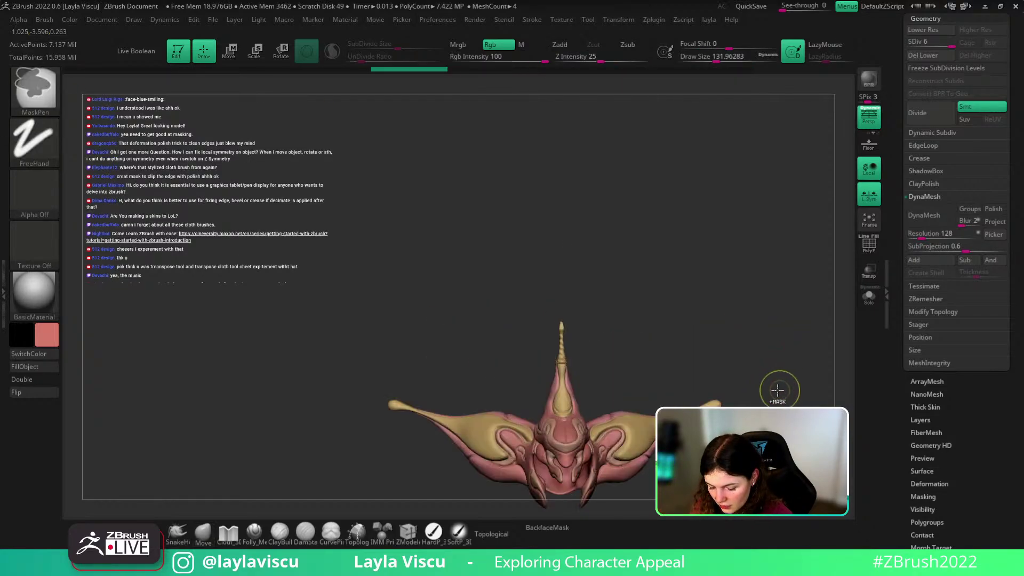
key(ctrl+z)
key(ctrl+z)
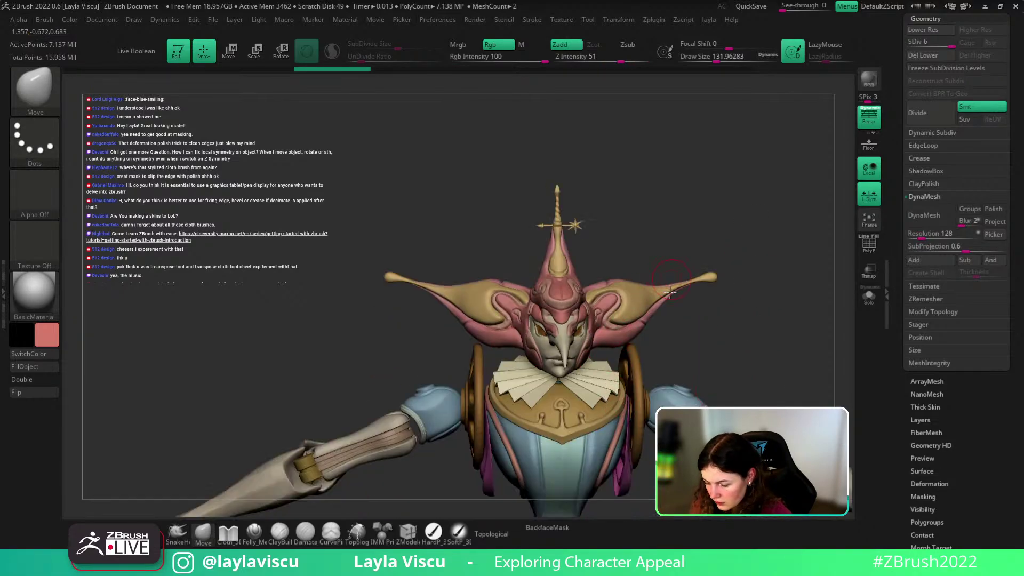
Step: Isolate the headpiece and lower it to subdivision level 1
click(868, 294)
key(ctrl+z)
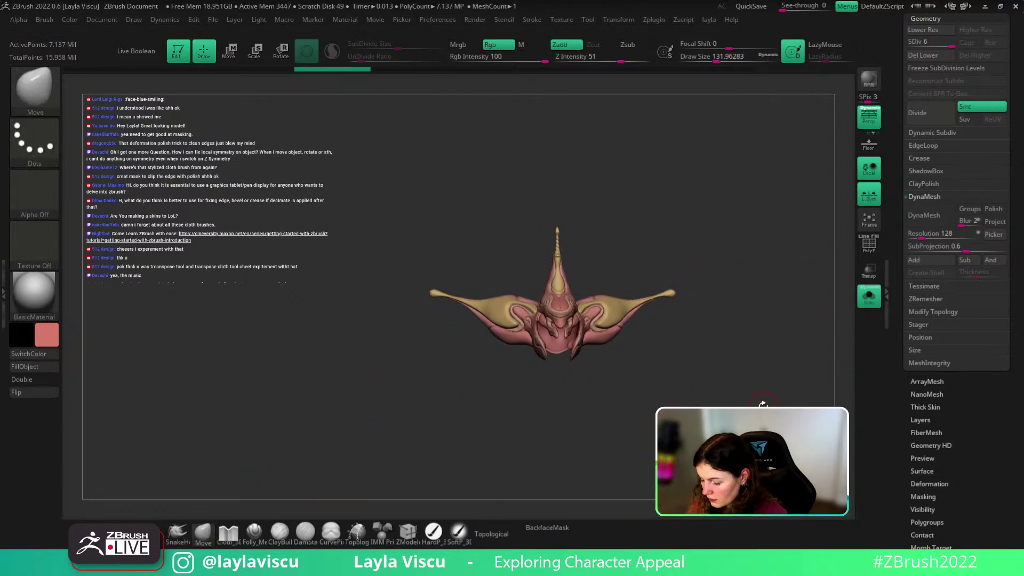
key(shift+d)
key(shift+d)
key(shift+d)
key(shift+d)
key(shift+d)
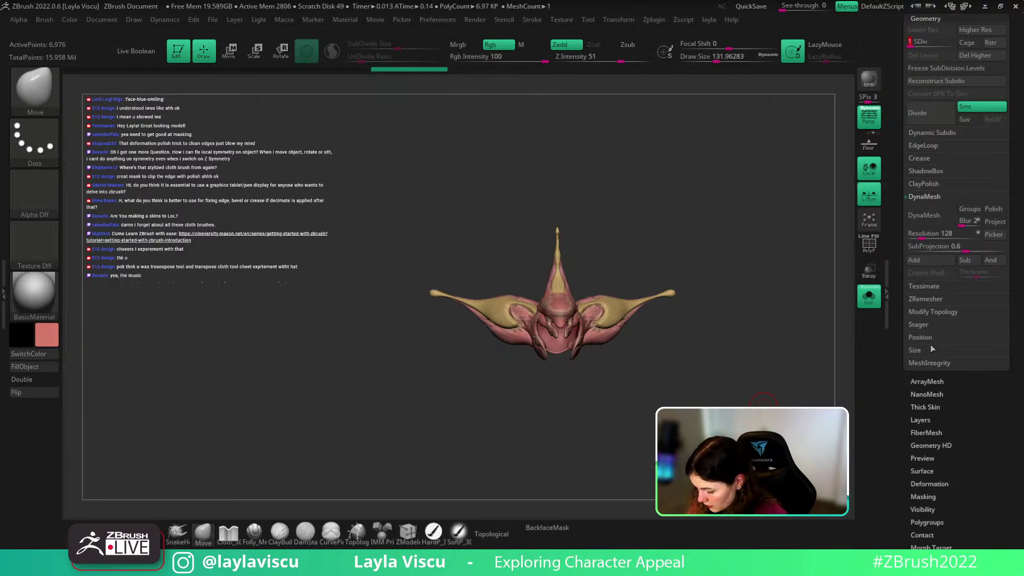
Step: Store the headpiece's current position as the Home Stage in Stager
click(928, 326)
scroll(1012, 224, up, 1)
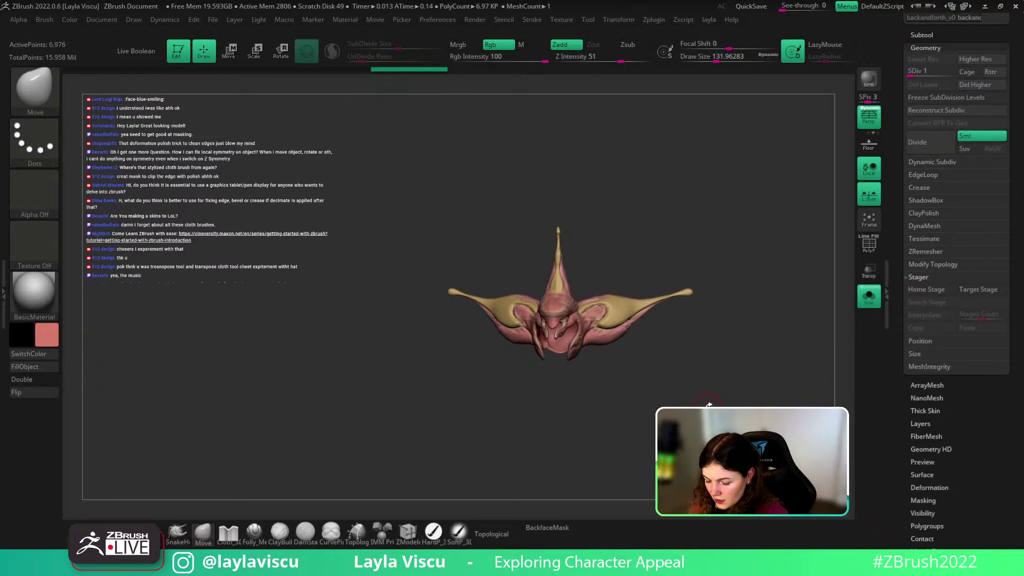
click(927, 288)
Step: Try bending the horn tips upward with the Move brush at draw sizes of about 112, 299 and 207, and undo the strokes
key(f)
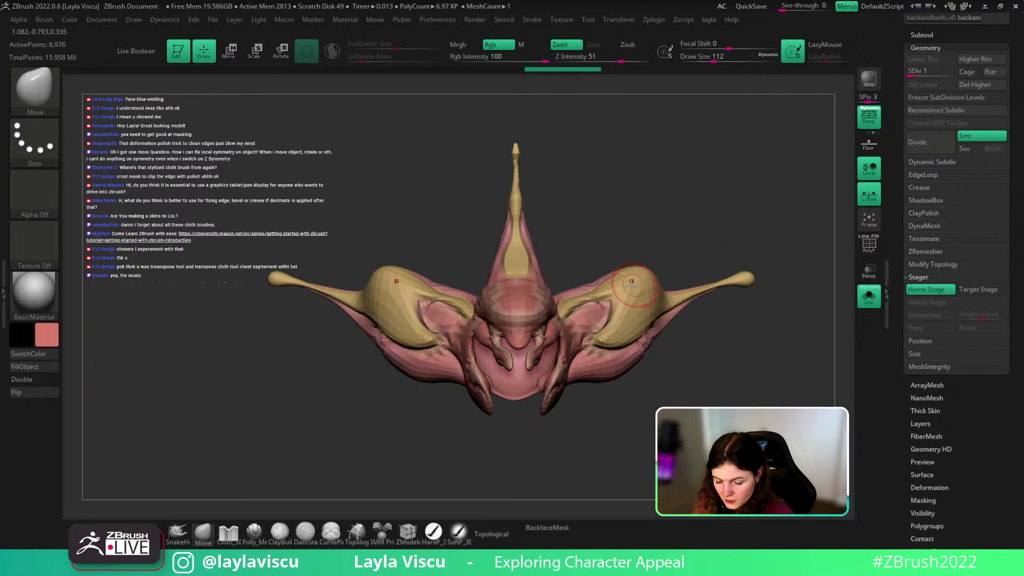
key(ctrl)
key(ctrl+z)
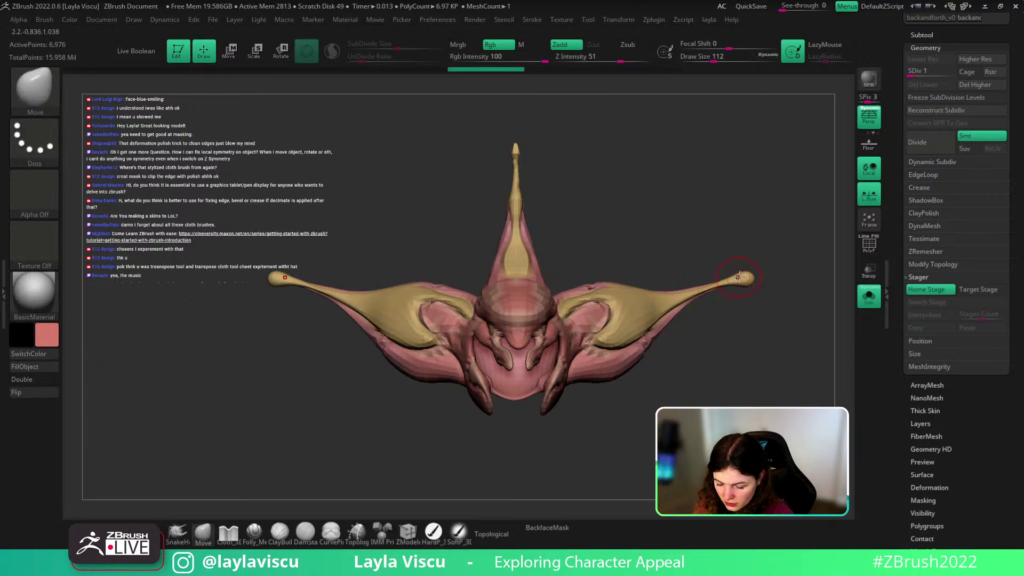
mouse_move(739, 277)
mouse_down()
mouse_move(761, 251)
mouse_move(769, 184)
mouse_up()
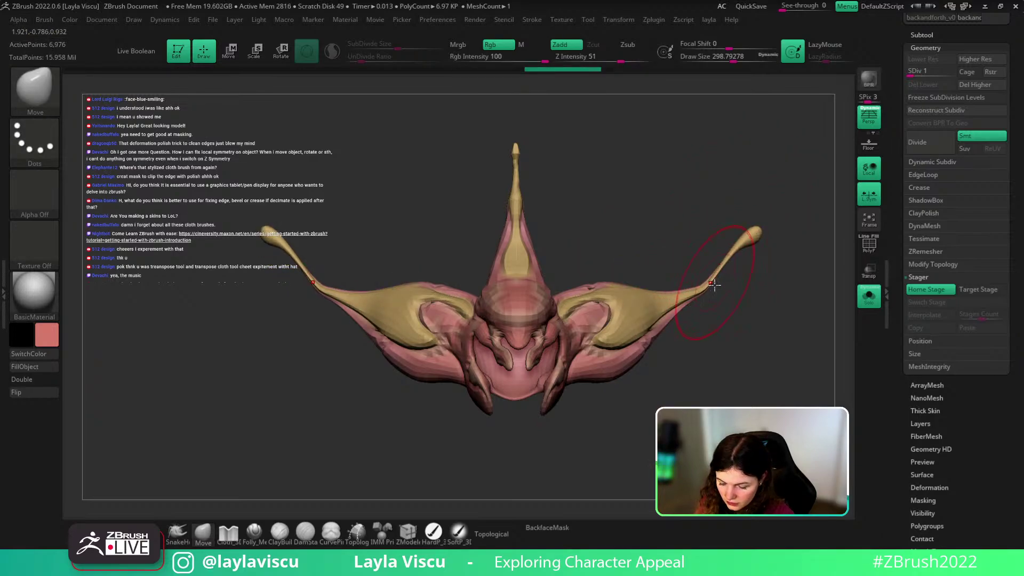
key(s)
drag(688, 282, 731, 292)
key(ctrl)
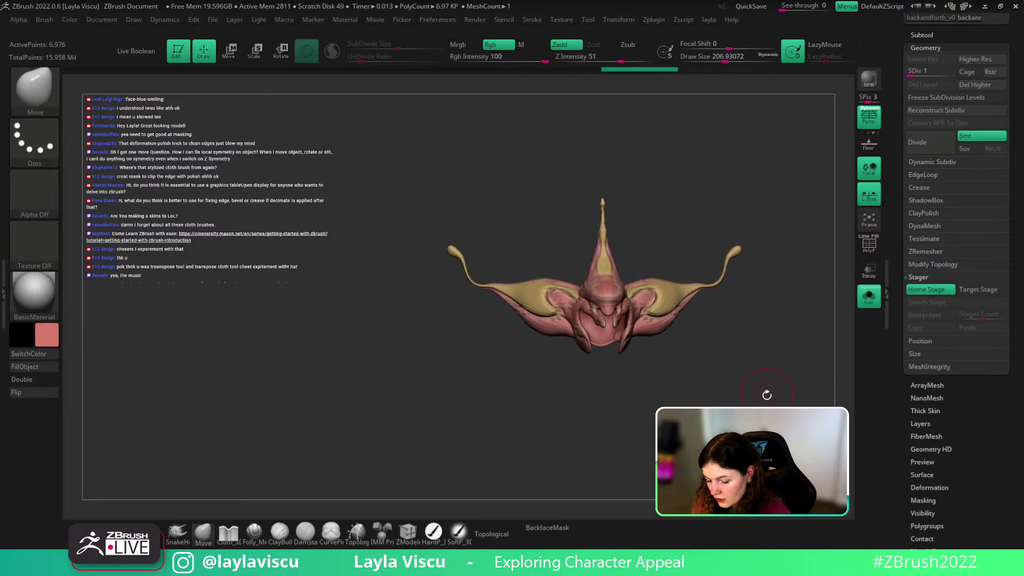
key(ctrl+z)
key(ctrl+z)
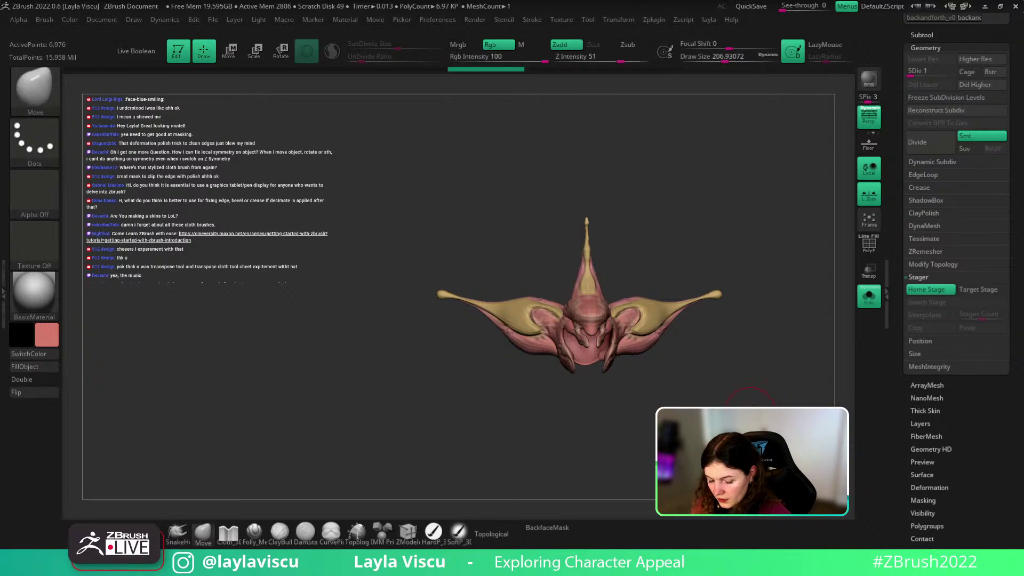
Step: Lift and tilt the headpiece with the gizmo and store that pose as the Target Stage
key(w)
drag(733, 376, 723, 402)
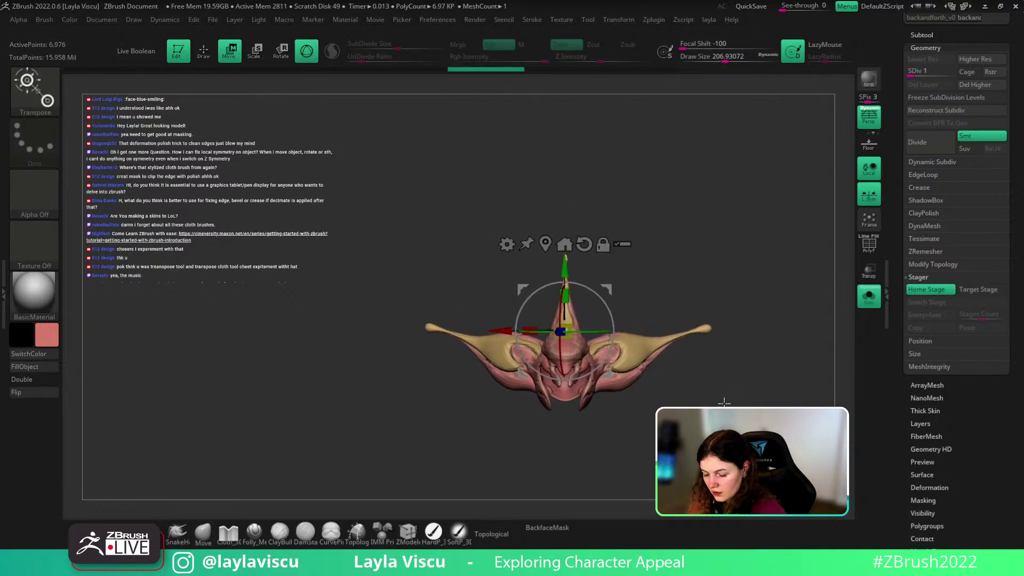
drag(598, 332, 592, 182)
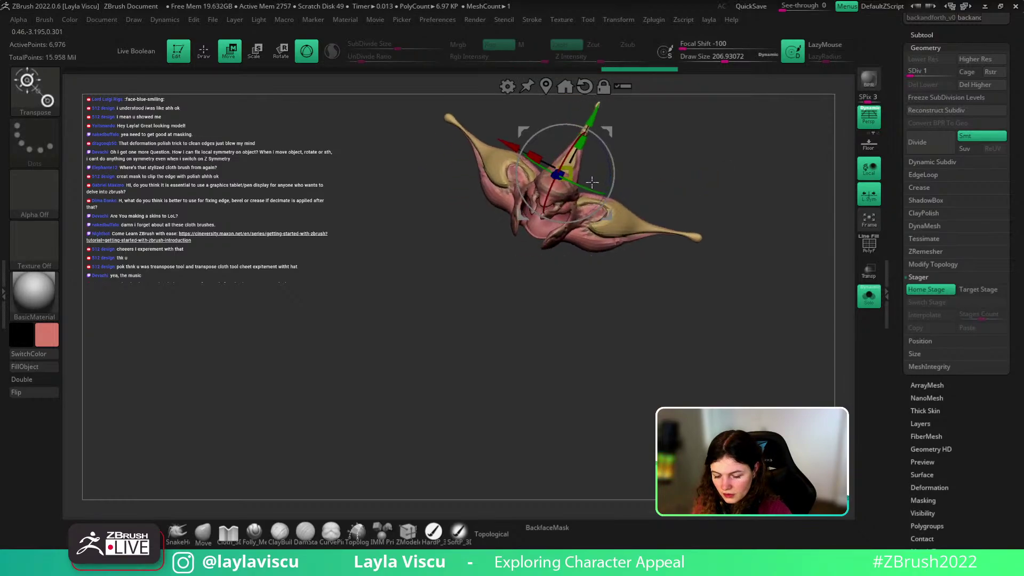
alt+drag(518, 314, 503, 389)
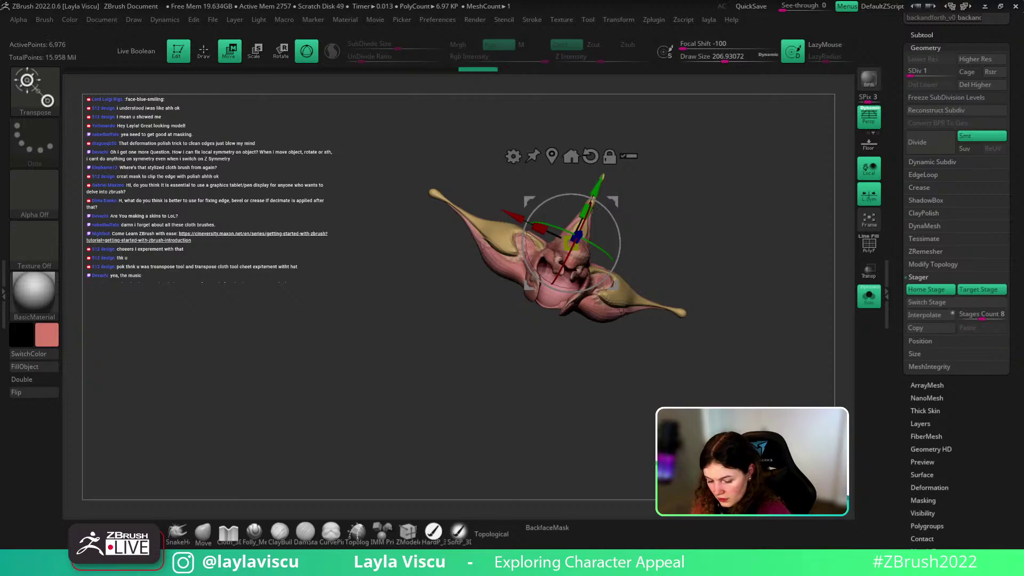
Step: Switch the headpiece back to its Home Stage and return to the Move brush
mouse_move(706, 398)
right_down()
mouse_move(661, 403)
mouse_move(720, 421)
mouse_move(716, 399)
mouse_move(739, 334)
right_up()
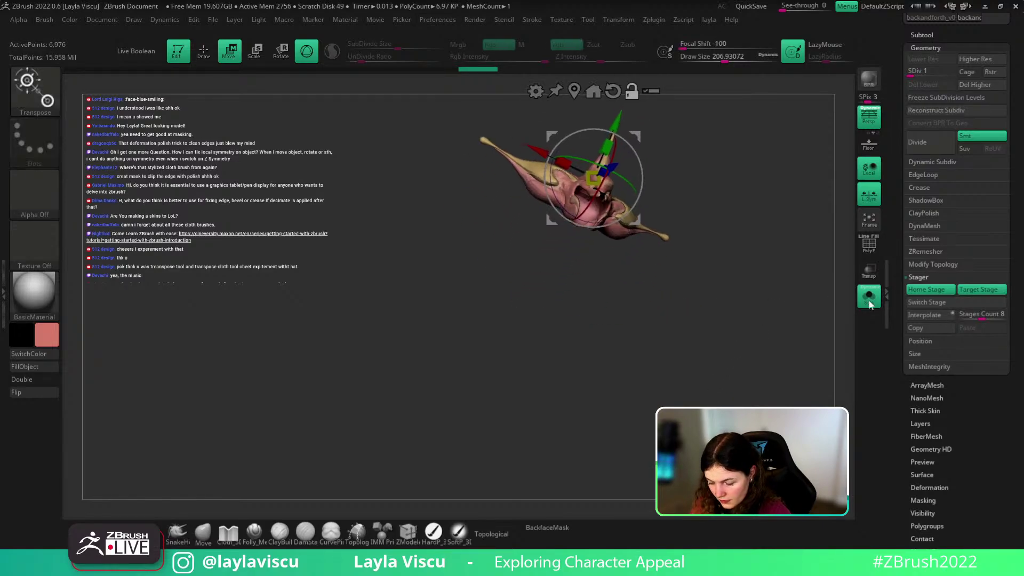
click(919, 306)
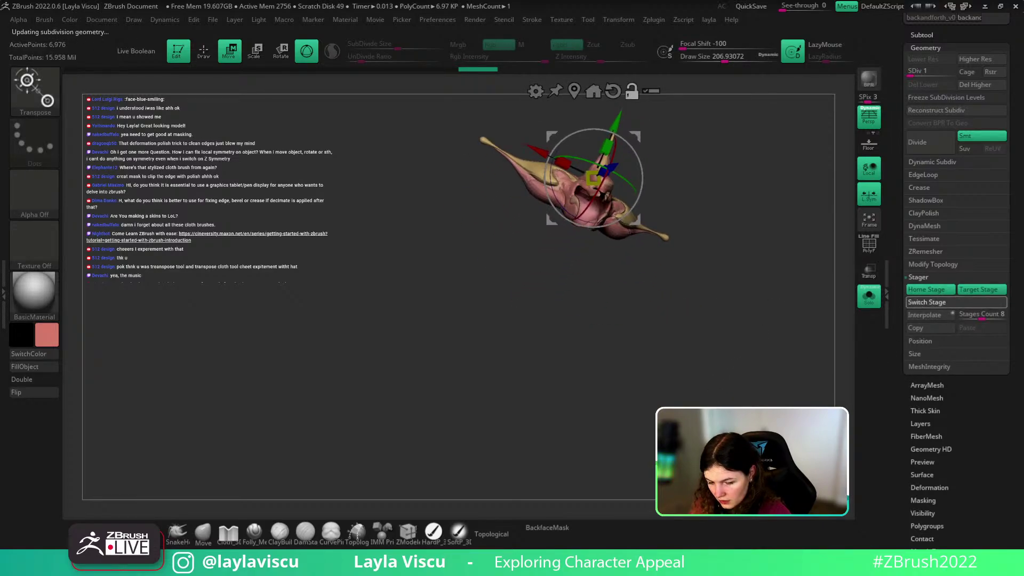
ctrl+right_drag(750, 382, 667, 465)
click(911, 306)
key(q)
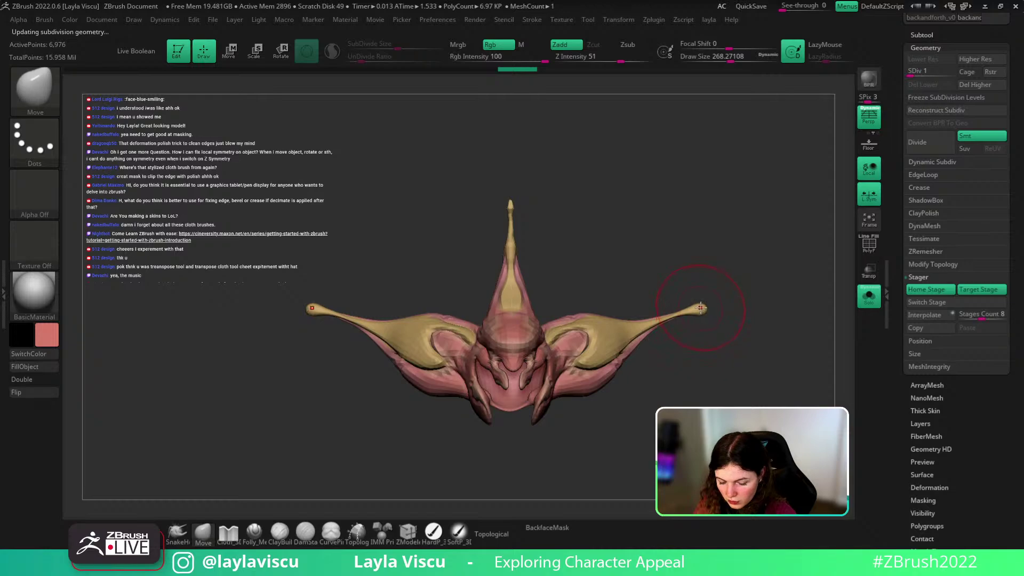
Step: Reshape the horn tips and outer ear edges symmetrically with the Move brush at a draw size of about 268
mouse_move(701, 307)
mouse_down()
mouse_move(715, 304)
mouse_move(683, 336)
mouse_up()
ctrl+right_drag(679, 335, 658, 255)
drag(644, 350, 654, 374)
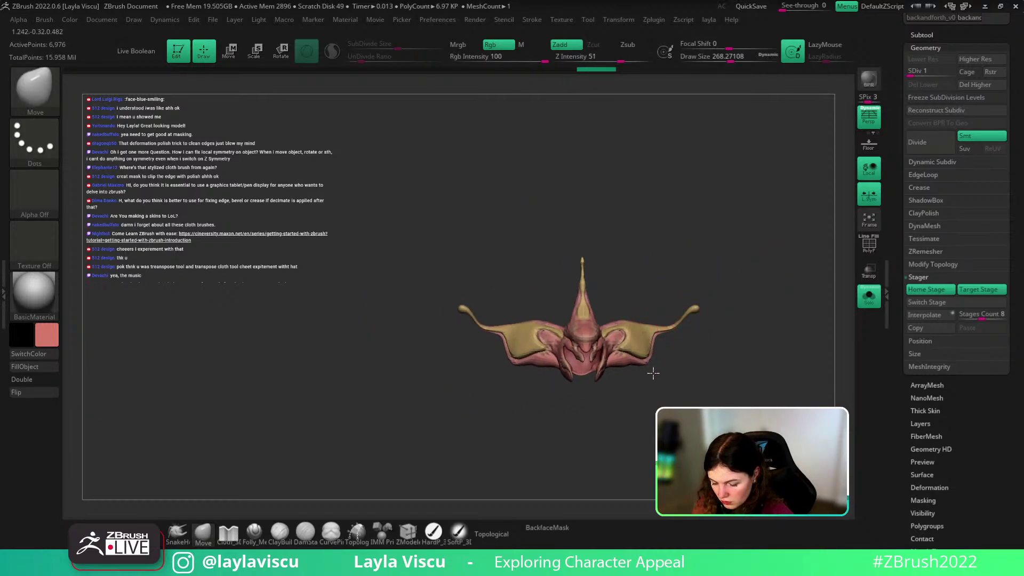
Step: Switch the headpiece's stage and undo the horn strokes, the tilted pose and the stored stages
click(927, 302)
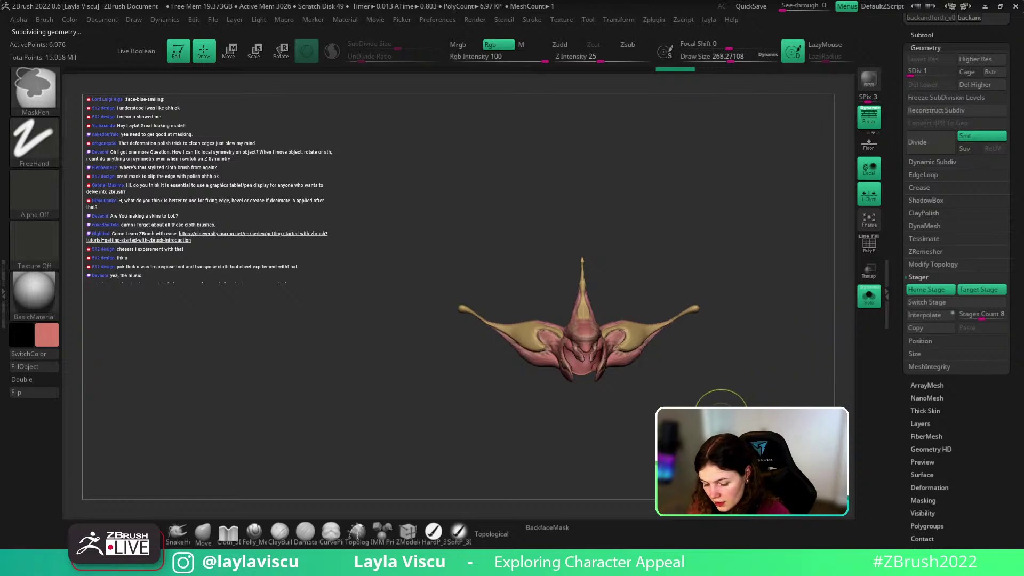
key(ctrl)
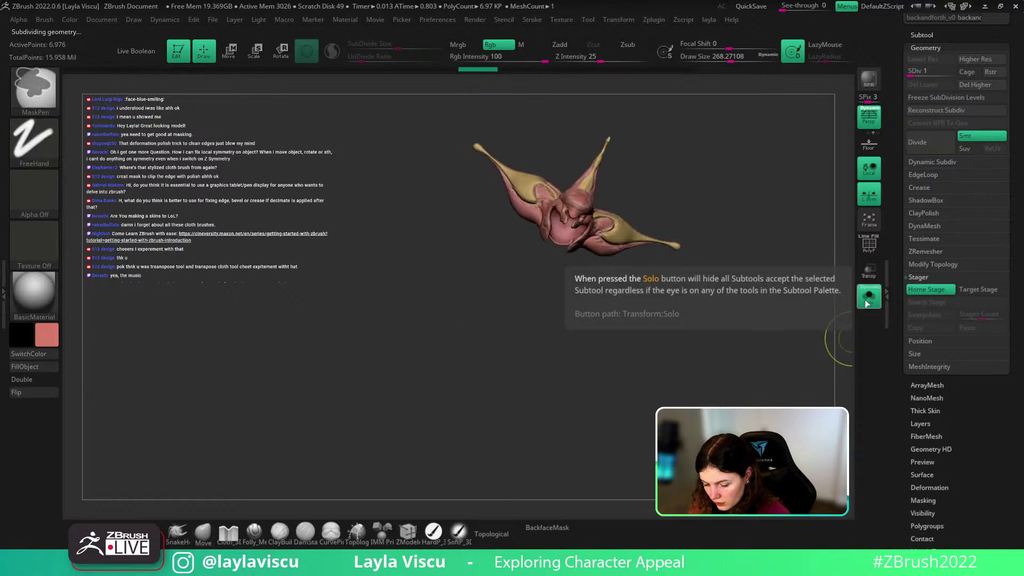
mouse_move(874, 203)
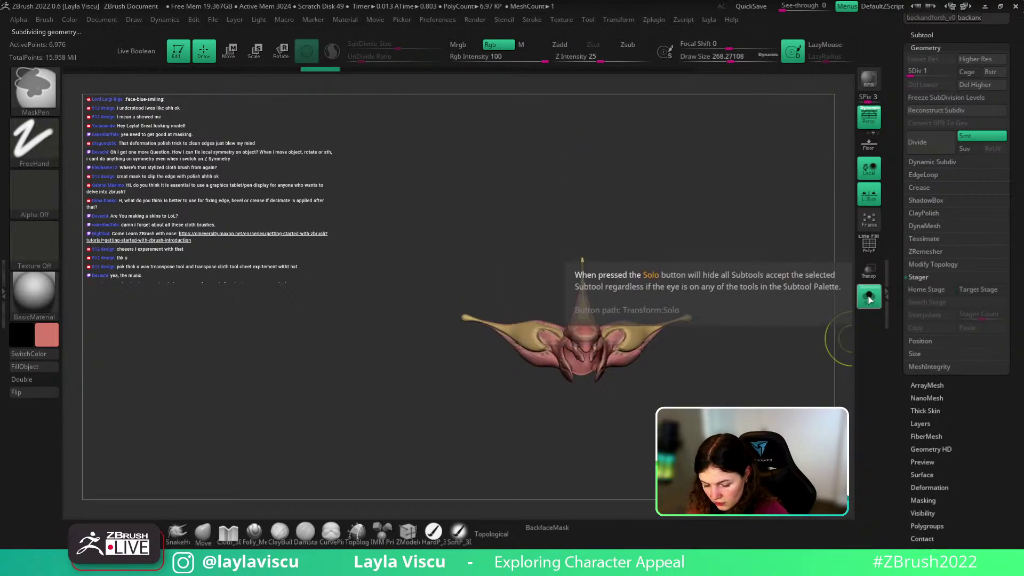
Step: Turn off Solo to bring back the whole character and raise the headpiece to subdivision level 6
click(869, 295)
click(950, 73)
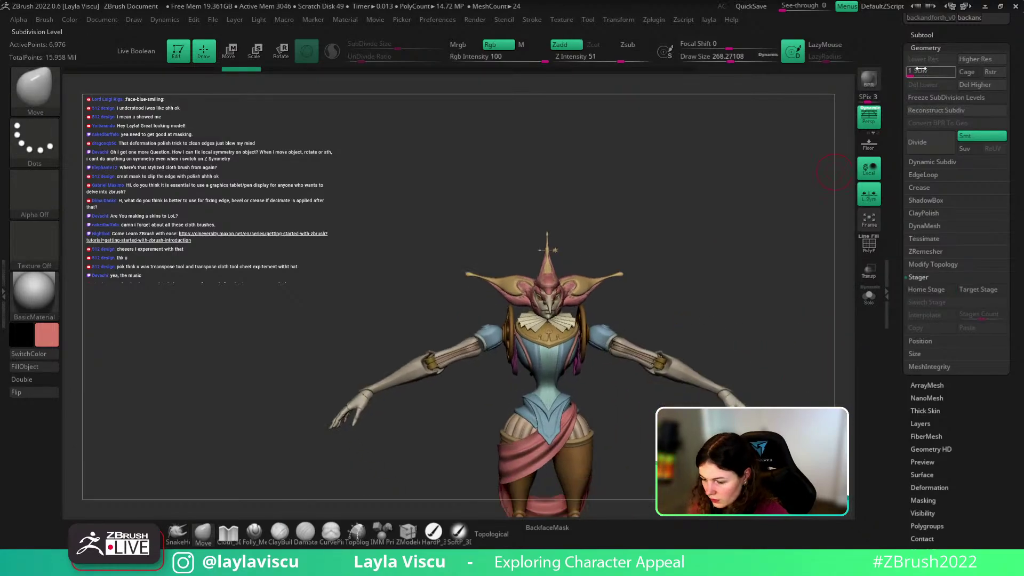
right_drag(761, 318, 581, 330)
ctrl+right_drag(581, 331, 668, 449)
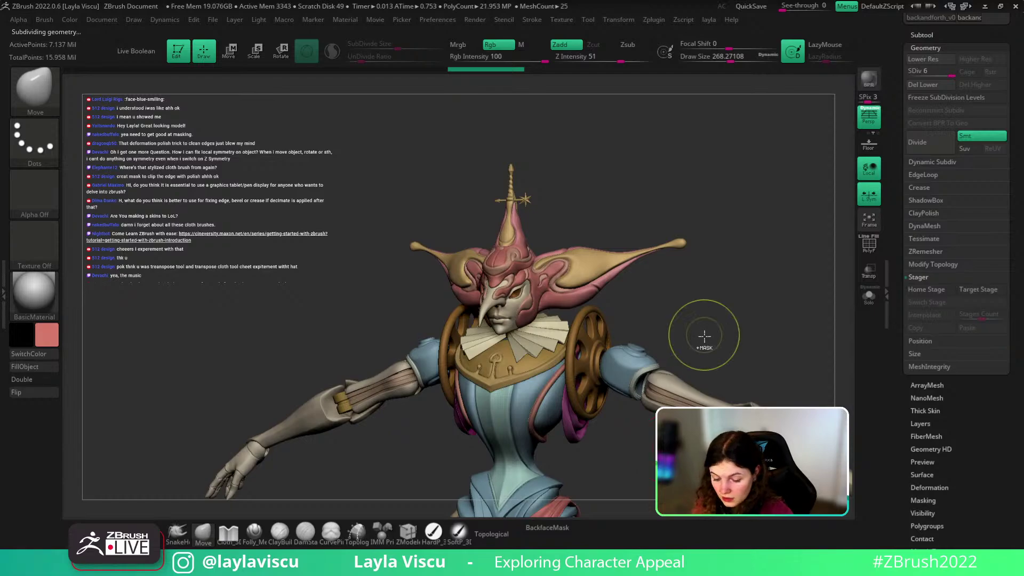
mouse_move(703, 336)
ctrl+right_down()
mouse_move(713, 213)
mouse_move(659, 461)
ctrl+right_up()
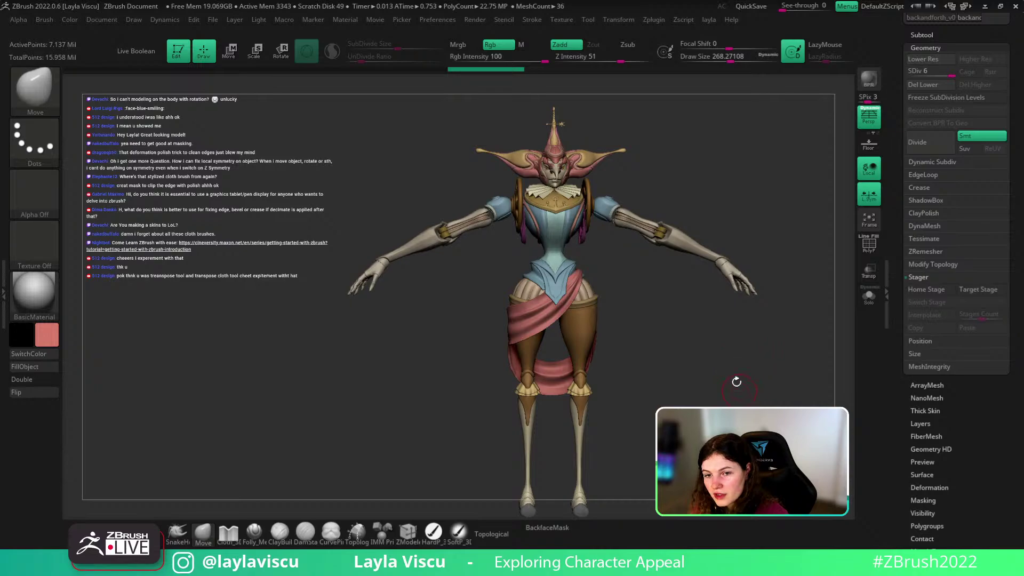
mouse_move(738, 401)
mouse_down()
mouse_move(685, 400)
mouse_move(738, 394)
mouse_up()
mouse_move(738, 395)
ctrl+right_down()
mouse_move(733, 383)
mouse_move(712, 405)
ctrl+right_up()
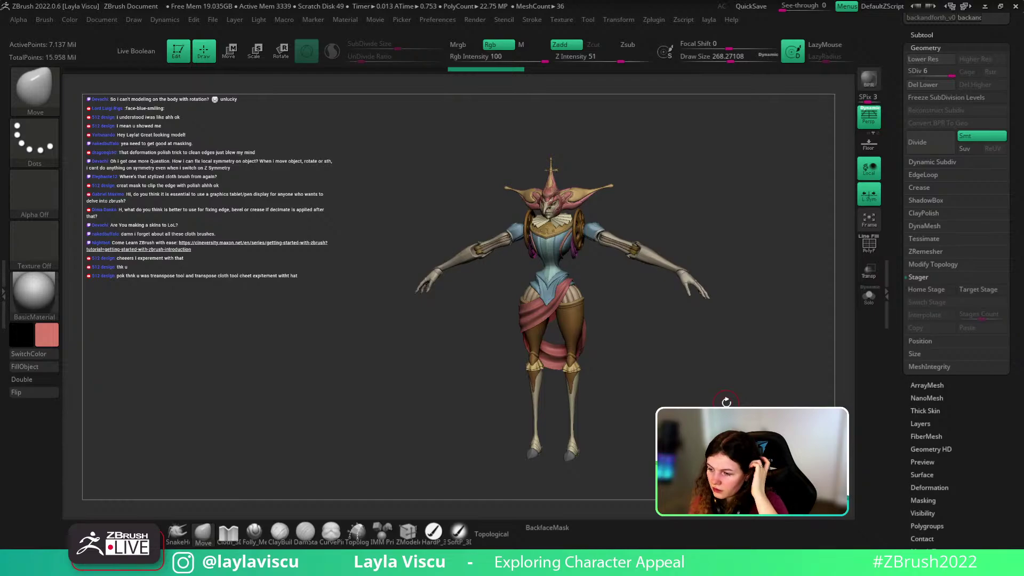
scroll(946, 417, down, 5)
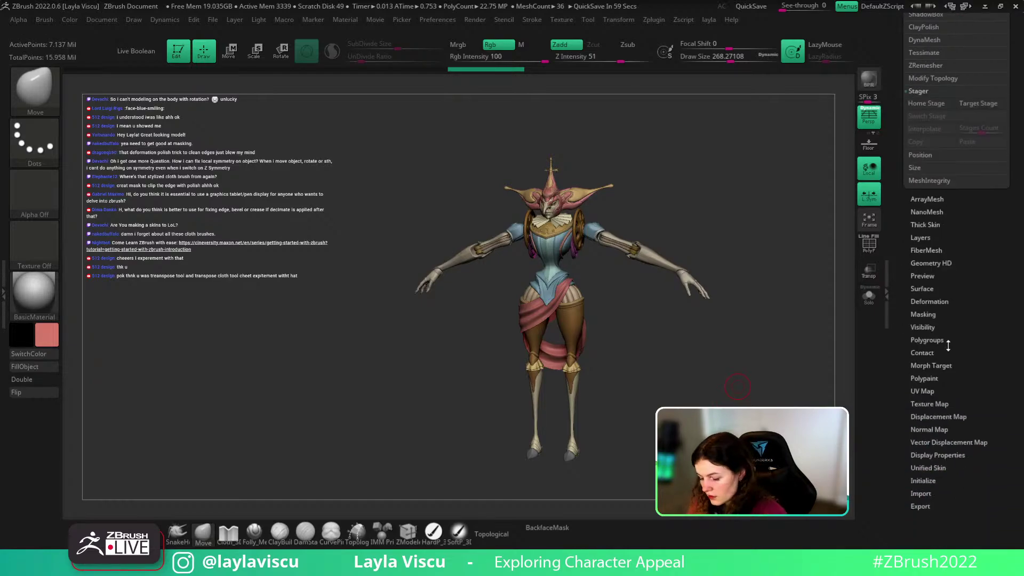
click(929, 302)
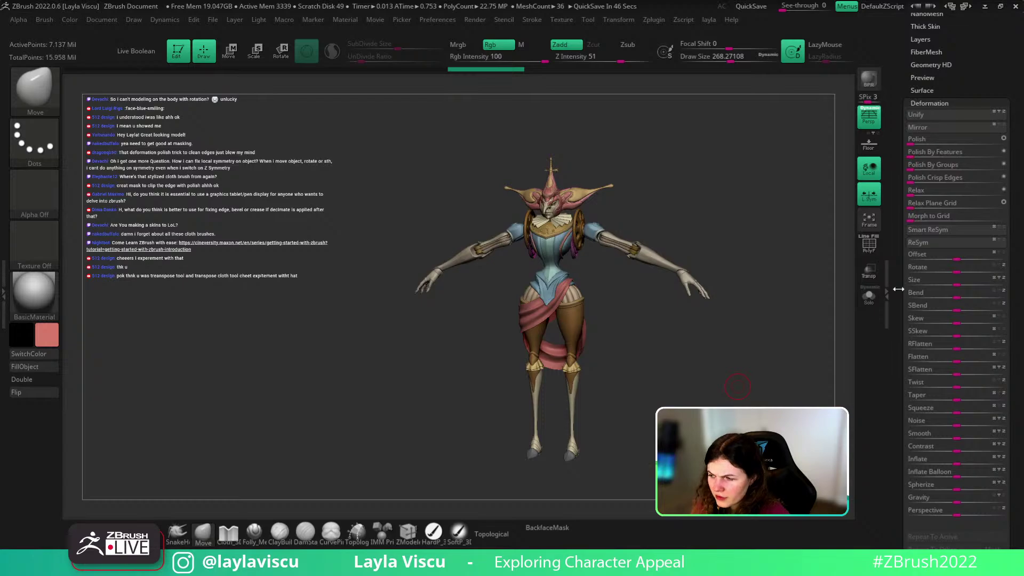
drag(940, 27, 940, 129)
click(932, 92)
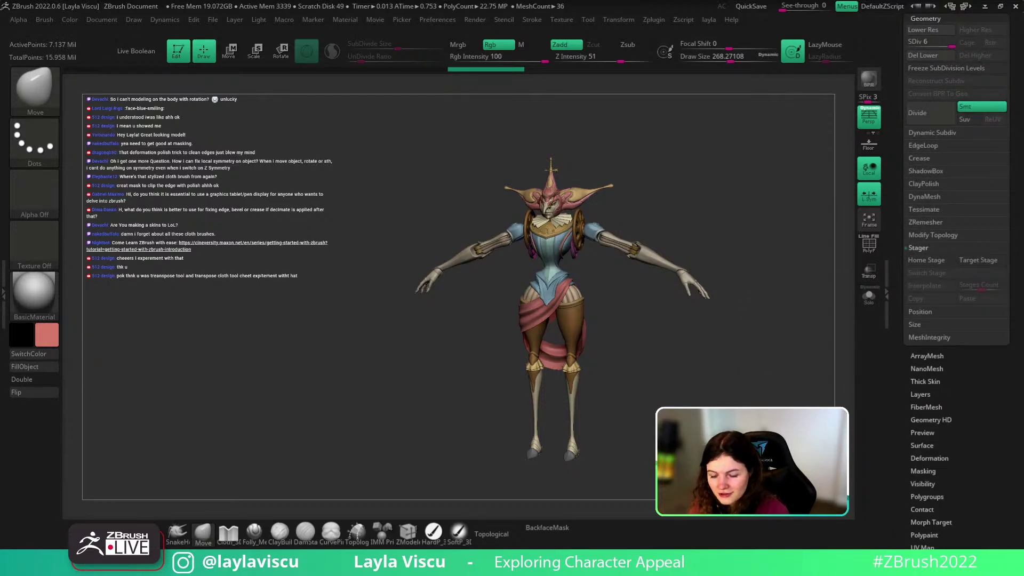
mouse_move(742, 366)
mouse_down()
mouse_move(733, 394)
mouse_move(726, 359)
mouse_move(766, 373)
mouse_move(768, 359)
mouse_move(759, 376)
mouse_move(723, 370)
mouse_move(724, 393)
mouse_move(754, 370)
mouse_up()
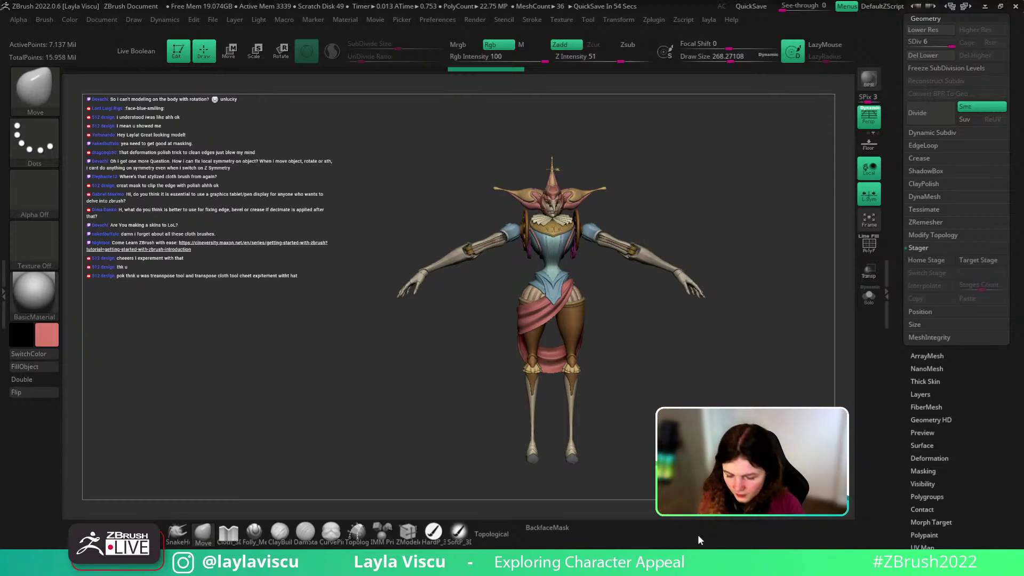
drag(622, 196, 566, 195)
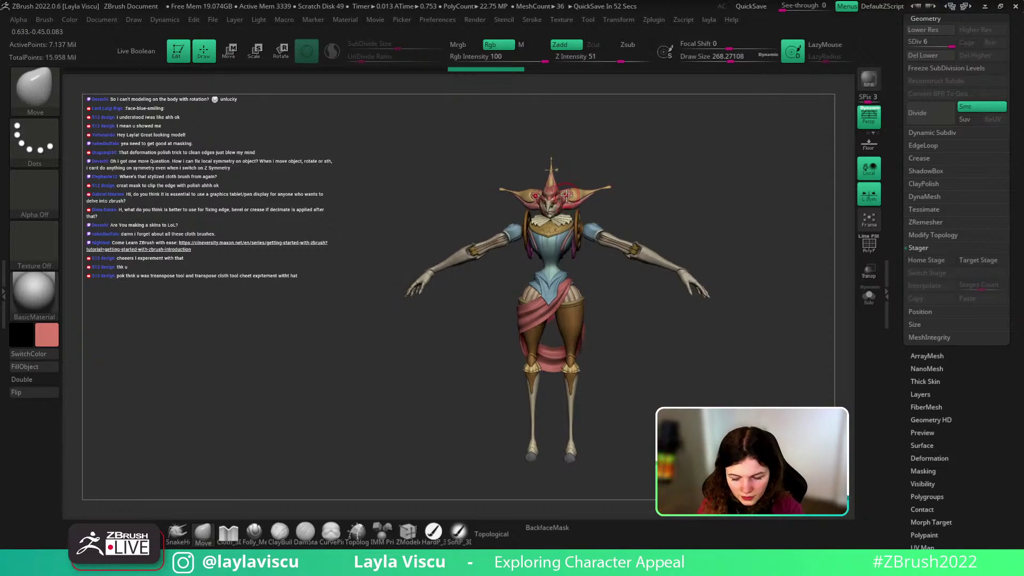
key(b)
key(t)
key(p)
mouse_move(570, 167)
ctrl+right_down()
mouse_move(689, 167)
mouse_move(671, 148)
mouse_move(645, 187)
ctrl+right_up()
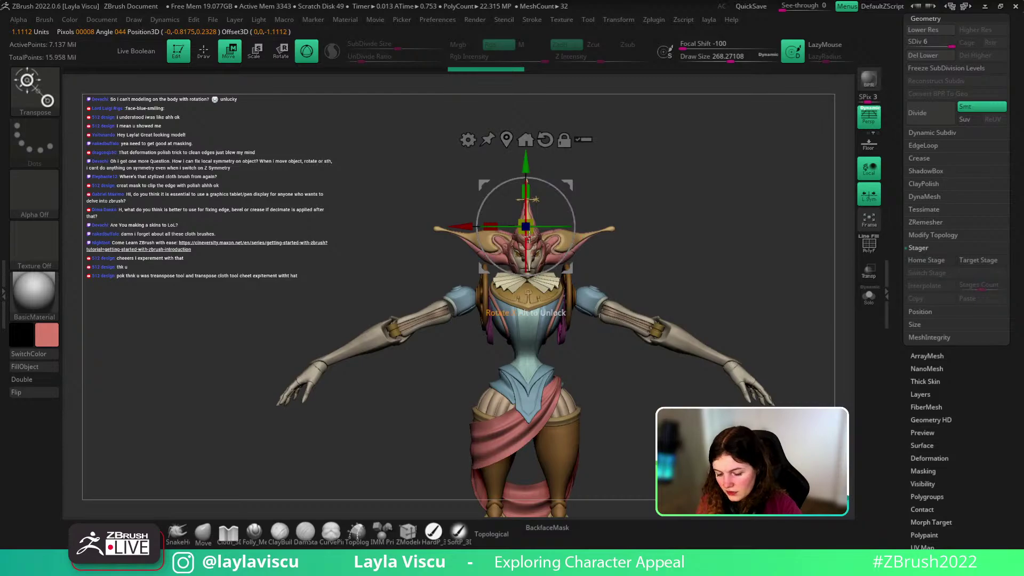
Step: Turn off the perspective view and return to the Move brush
click(869, 116)
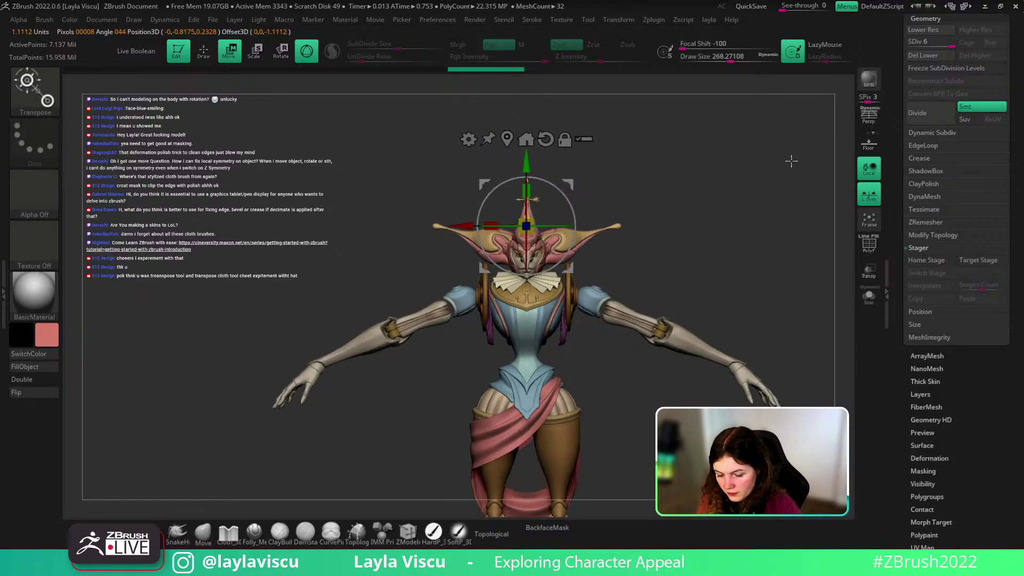
ctrl+right_drag(578, 229, 581, 309)
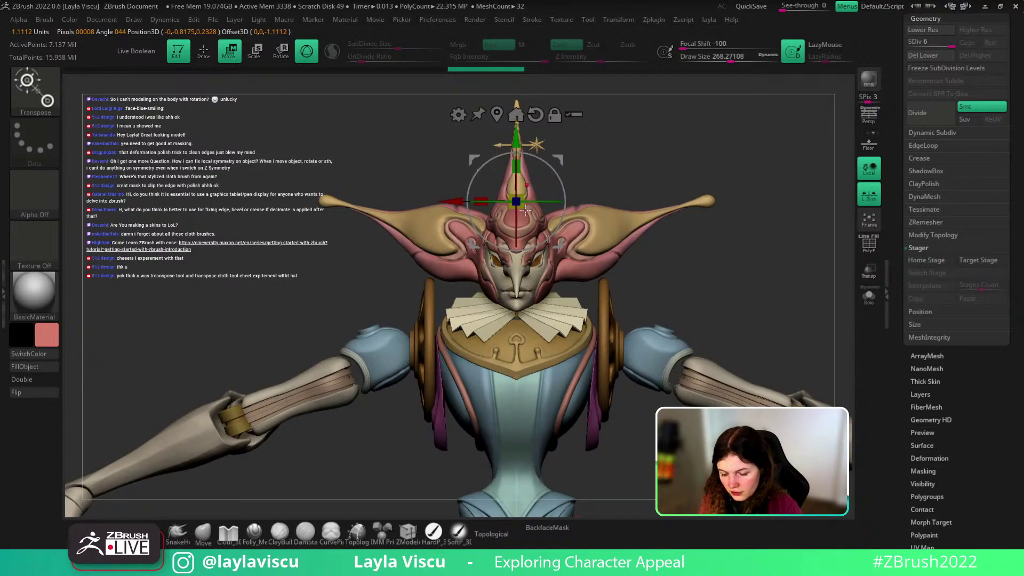
ctrl+right_drag(621, 256, 632, 188)
mouse_move(679, 210)
right_down()
mouse_move(692, 292)
mouse_move(690, 203)
right_up()
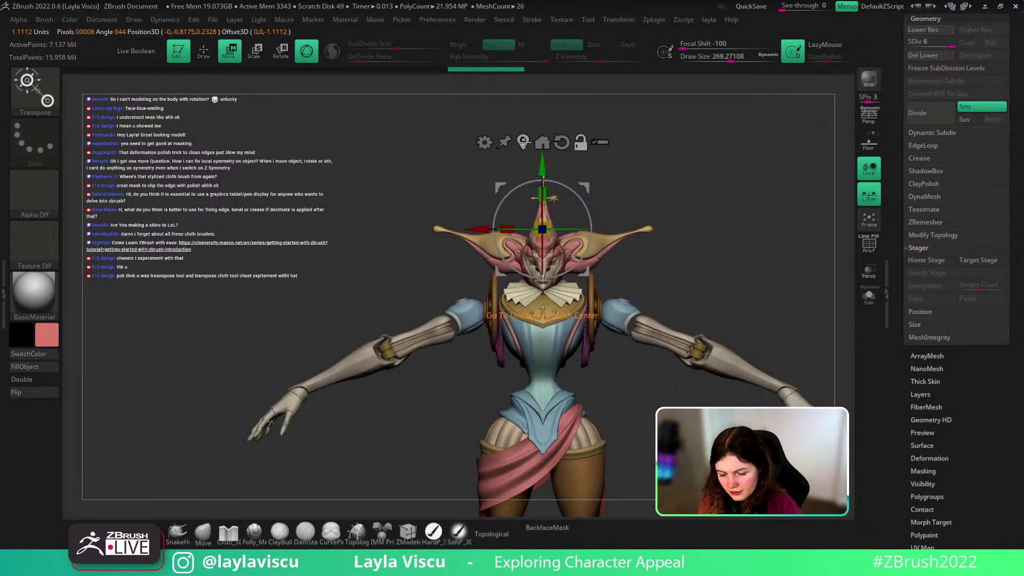
click(202, 531)
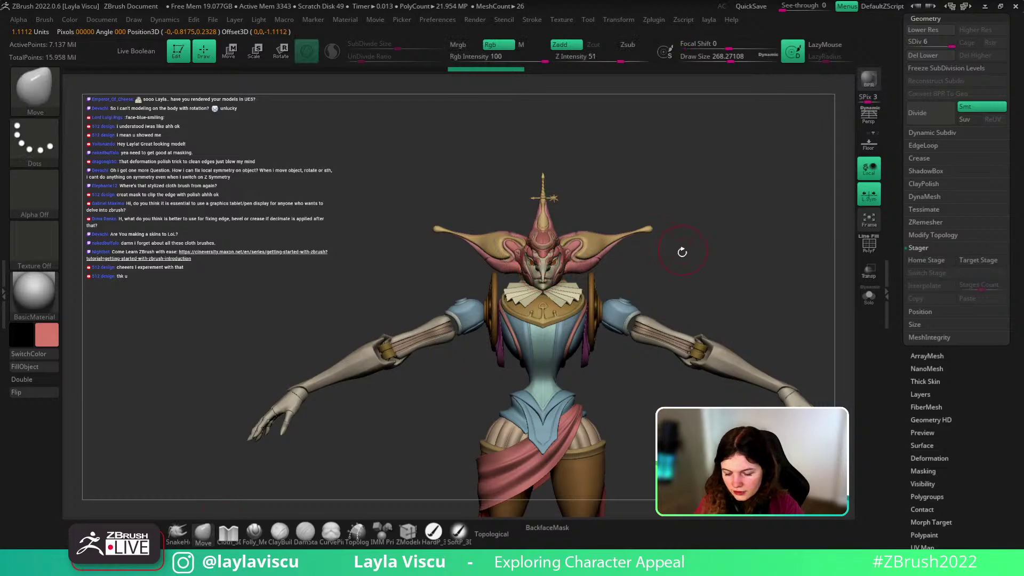
mouse_move(682, 252)
right_down()
mouse_move(633, 258)
mouse_move(674, 267)
right_up()
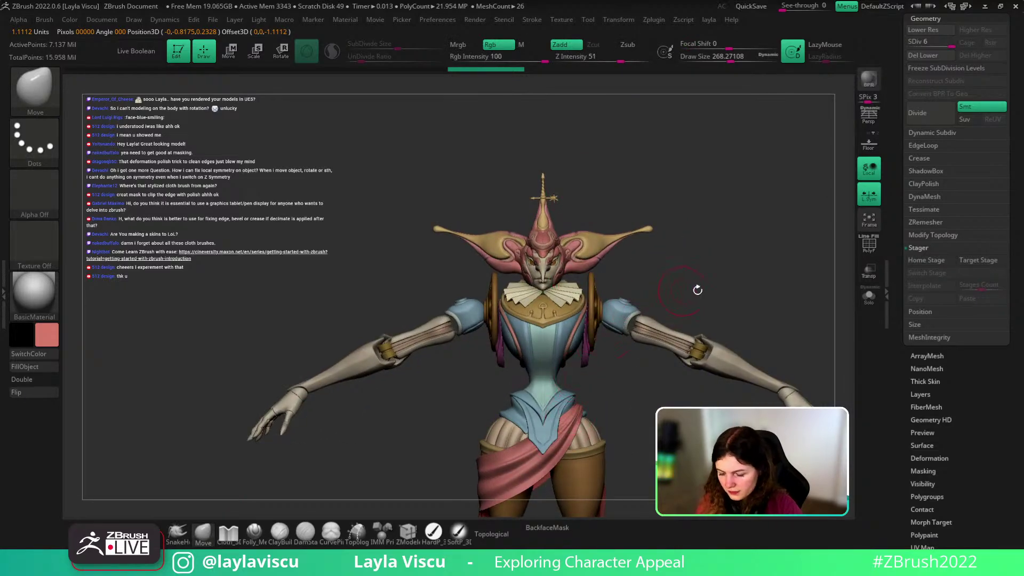
key(ctrl+z)
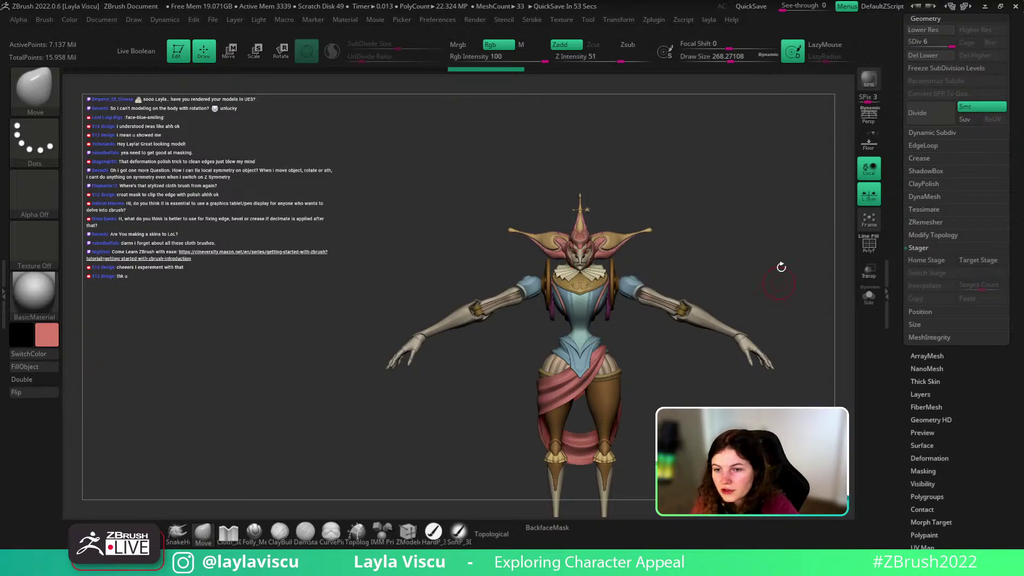
Step: Select the forearm subtool and set the Move brush's draw size to about 154
drag(782, 267, 772, 291)
alt+click(747, 321)
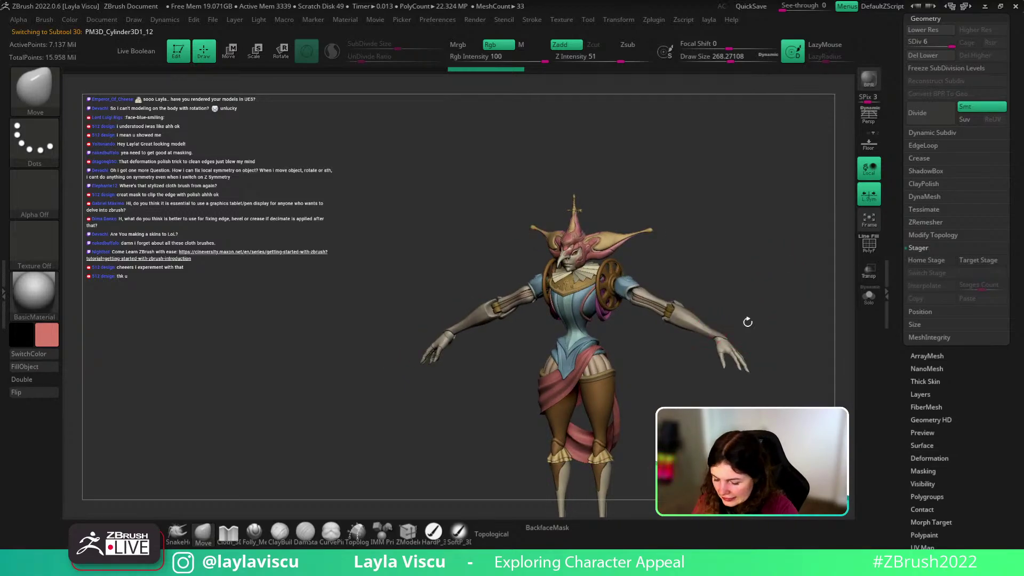
mouse_move(770, 313)
alt+right_down()
mouse_move(741, 293)
mouse_move(693, 317)
mouse_move(704, 336)
alt+right_up()
key(s)
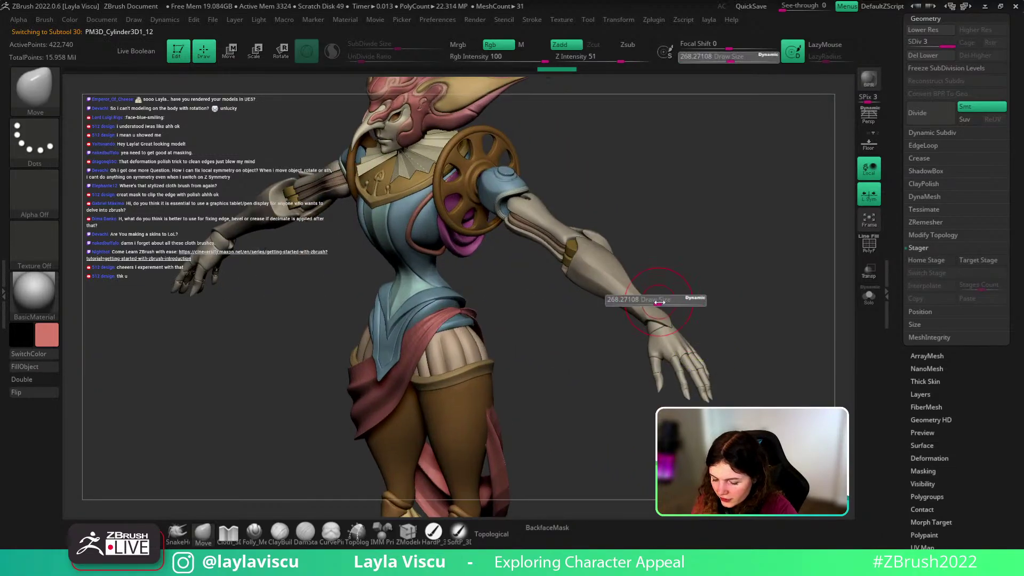
mouse_move(660, 302)
mouse_down()
mouse_move(670, 292)
mouse_move(690, 311)
mouse_move(715, 304)
mouse_move(722, 356)
mouse_move(722, 338)
mouse_move(739, 349)
mouse_move(692, 322)
mouse_up()
key(shift+f)
key(shift+f)
mouse_move(672, 316)
ctrl+right_down()
mouse_move(617, 318)
mouse_move(612, 334)
ctrl+right_up()
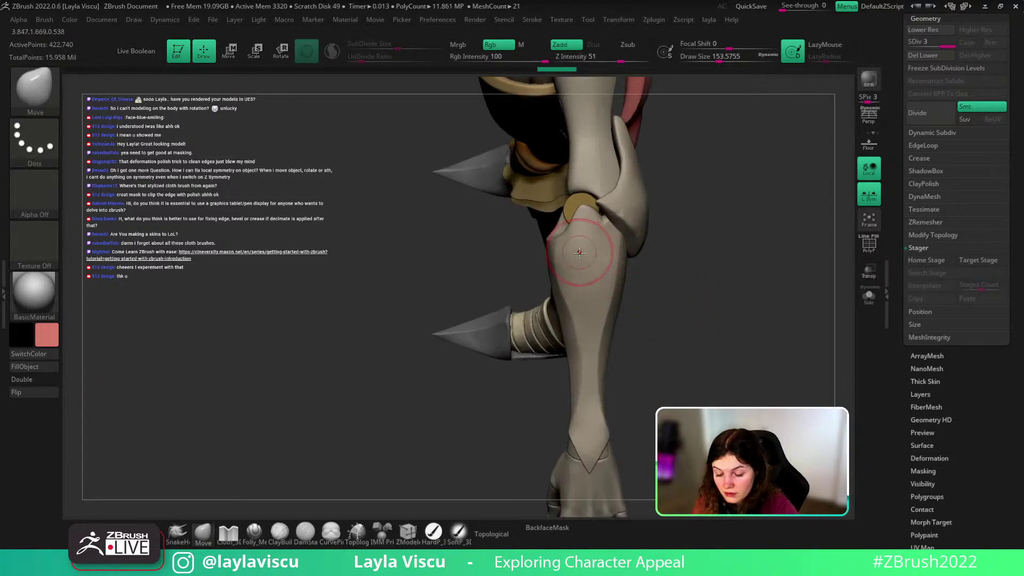
Step: Enlarge the Move brush's draw size to about 351 for the forearm and elbow area
key(s)
drag(585, 252, 582, 252)
mouse_move(720, 248)
mouse_down()
mouse_move(716, 192)
mouse_move(736, 203)
mouse_move(732, 223)
mouse_up()
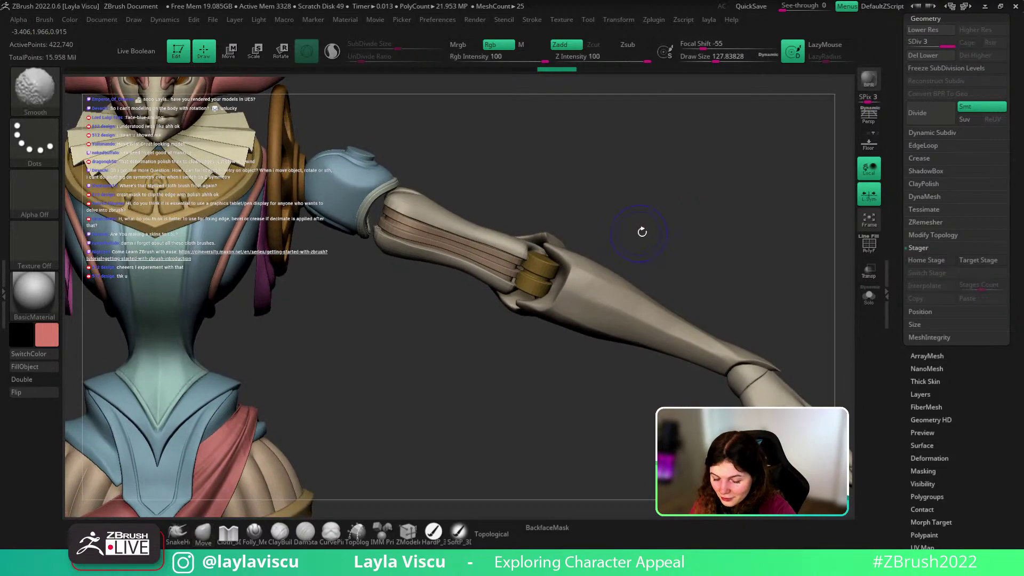
key(s)
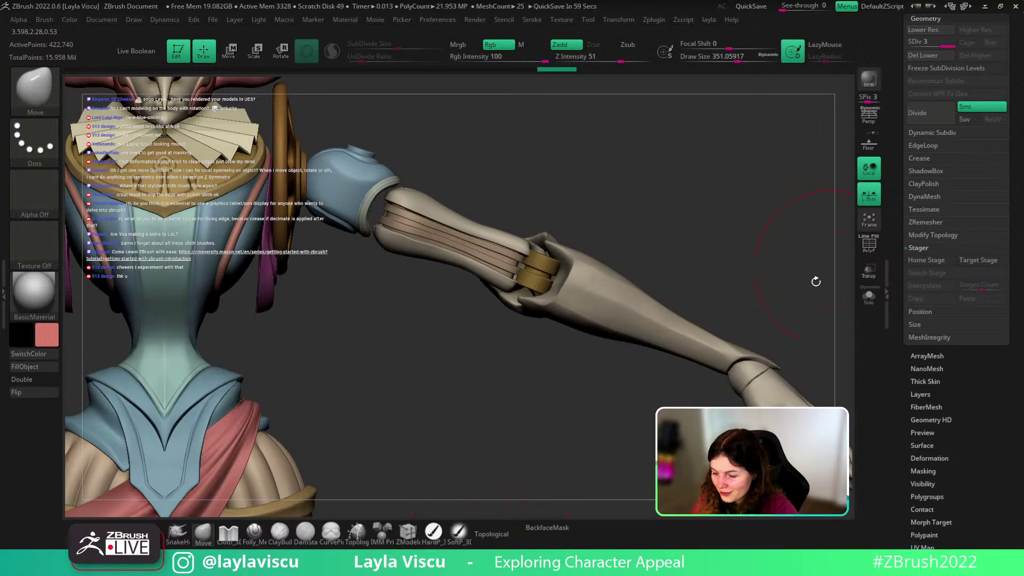
drag(816, 281, 779, 296)
Step: Limit the subtool list to 11 visible entries and browse to the end of the list
drag(937, 32, 937, 88)
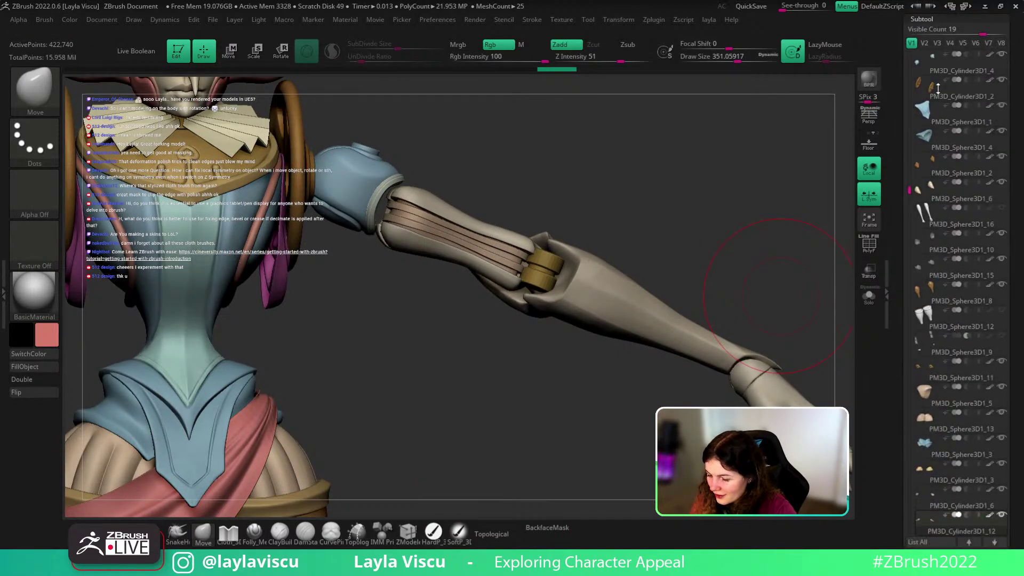
drag(982, 30, 951, 30)
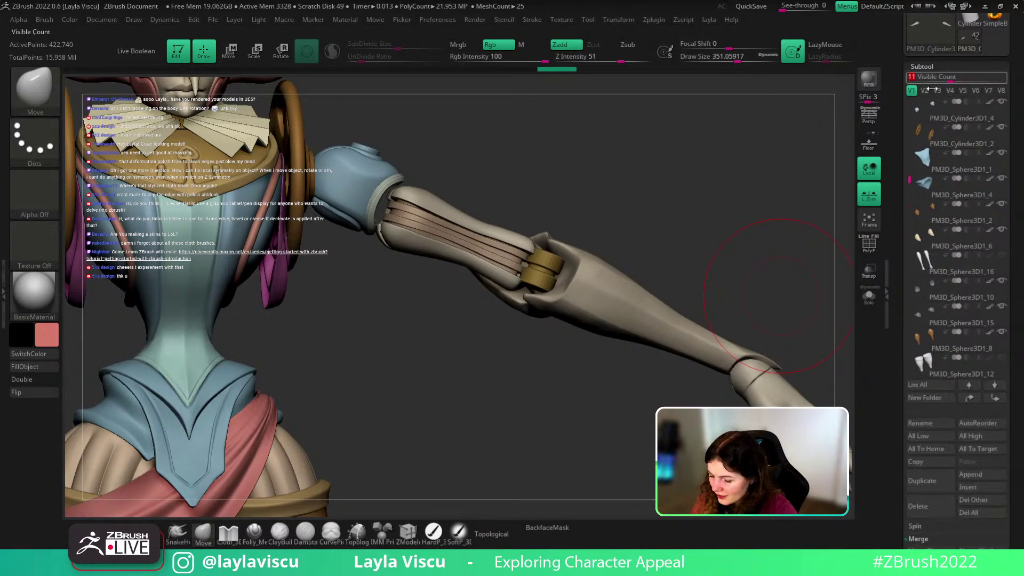
drag(909, 180, 905, 310)
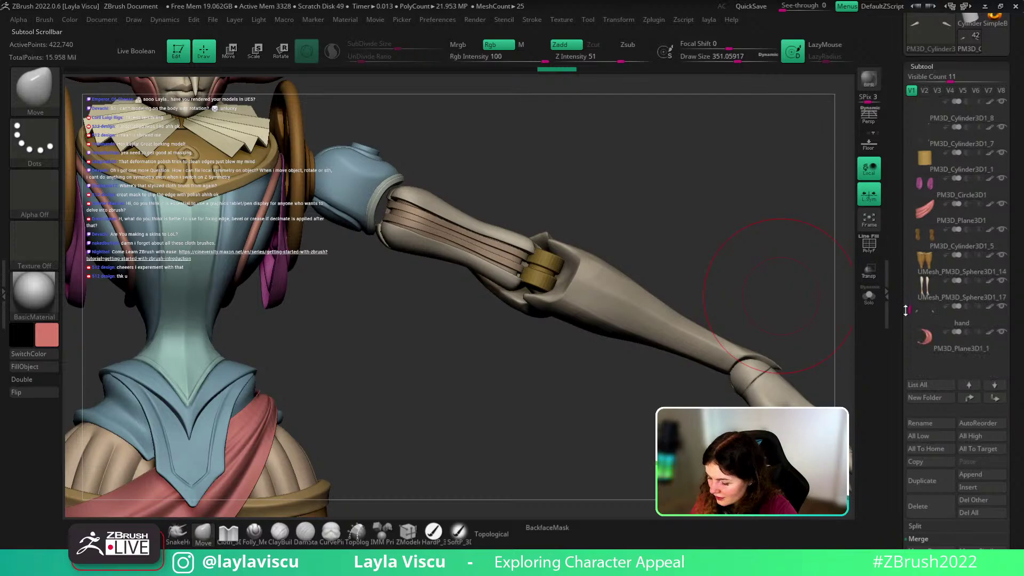
drag(821, 235, 642, 384)
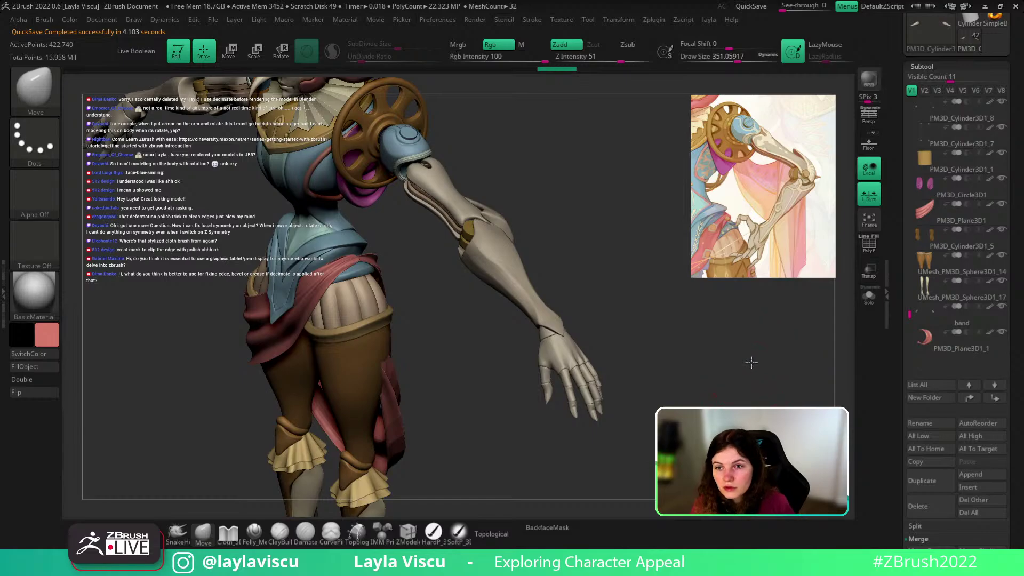
Step: Select the elbow guard subtool and reduce the Move brush's draw size to about 217
mouse_move(750, 363)
mouse_down()
mouse_move(724, 339)
mouse_move(750, 334)
mouse_move(651, 384)
mouse_move(695, 375)
mouse_move(709, 354)
mouse_move(692, 365)
mouse_move(710, 364)
mouse_move(612, 427)
mouse_move(594, 282)
mouse_up()
mouse_move(605, 338)
mouse_down()
mouse_move(599, 381)
mouse_move(569, 359)
mouse_up()
key(s)
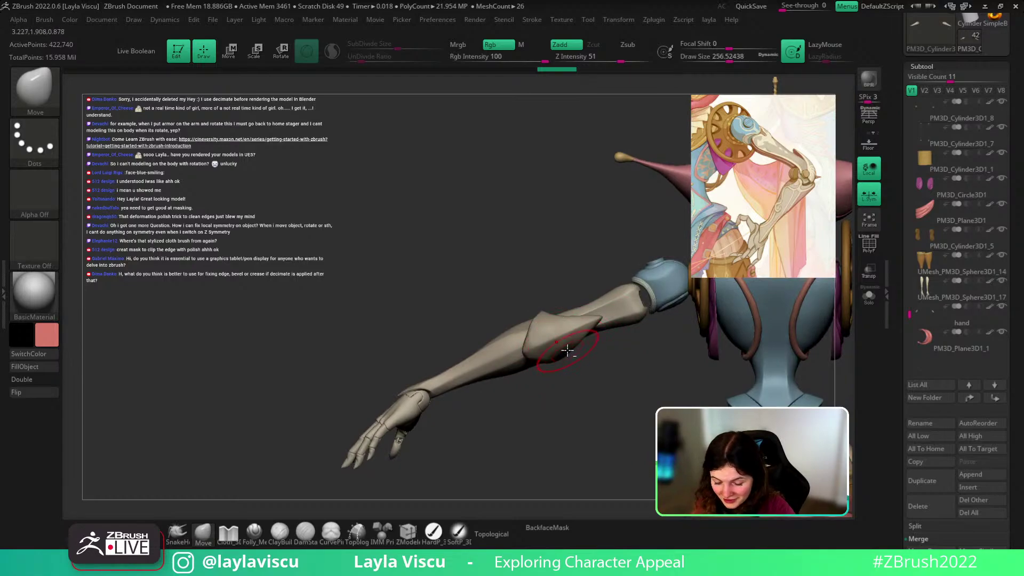
alt+click(564, 352)
key(s)
mouse_move(564, 353)
mouse_down()
mouse_move(580, 379)
mouse_move(554, 325)
mouse_move(577, 302)
mouse_move(602, 312)
mouse_up()
key(bracketright)
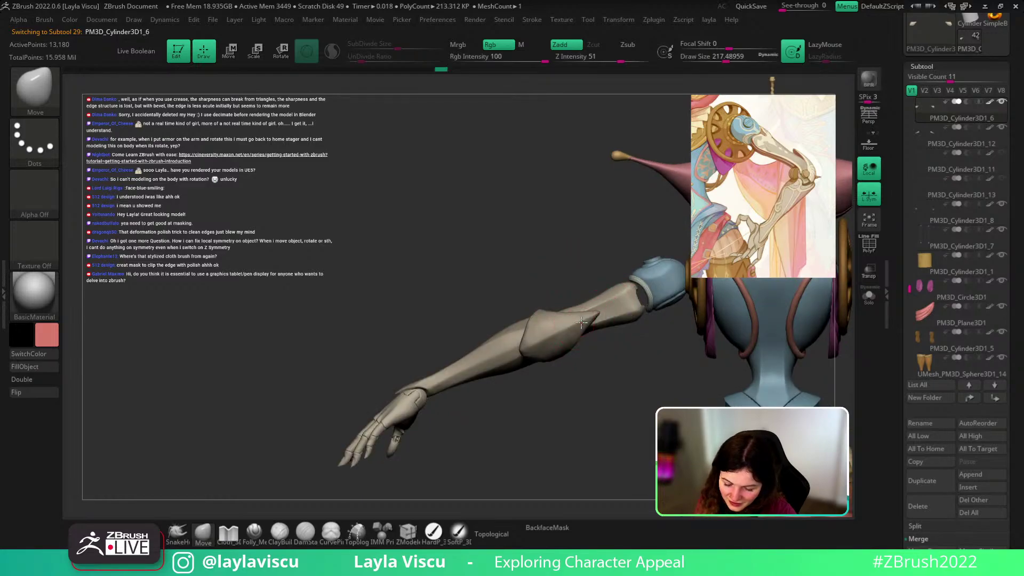
key(ctrl)
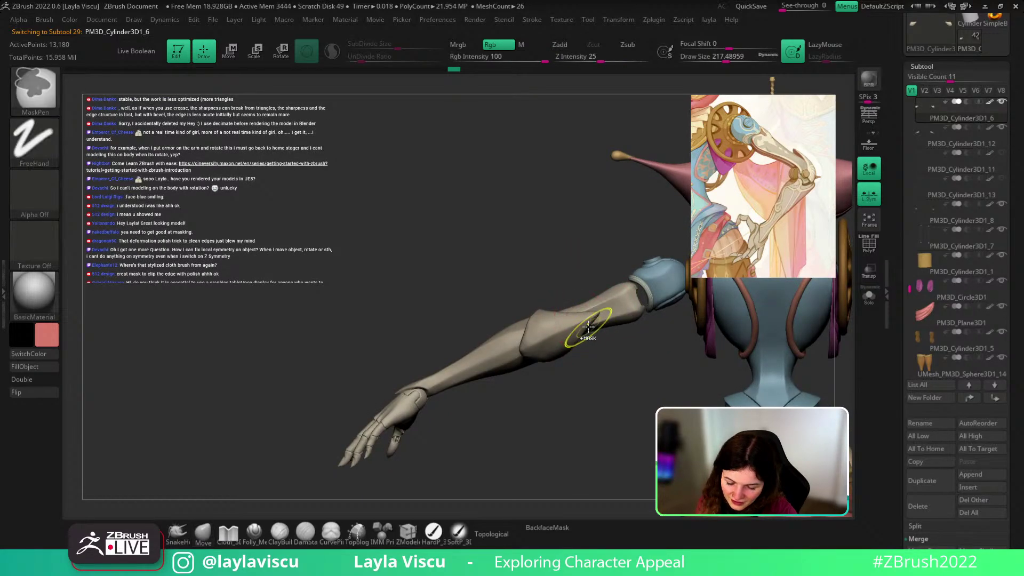
Step: Set the Move brush's draw size to about 351 for the elbow guard in the front view
mouse_move(583, 326)
right_down()
mouse_move(601, 366)
mouse_move(592, 322)
mouse_move(610, 350)
mouse_move(587, 382)
right_up()
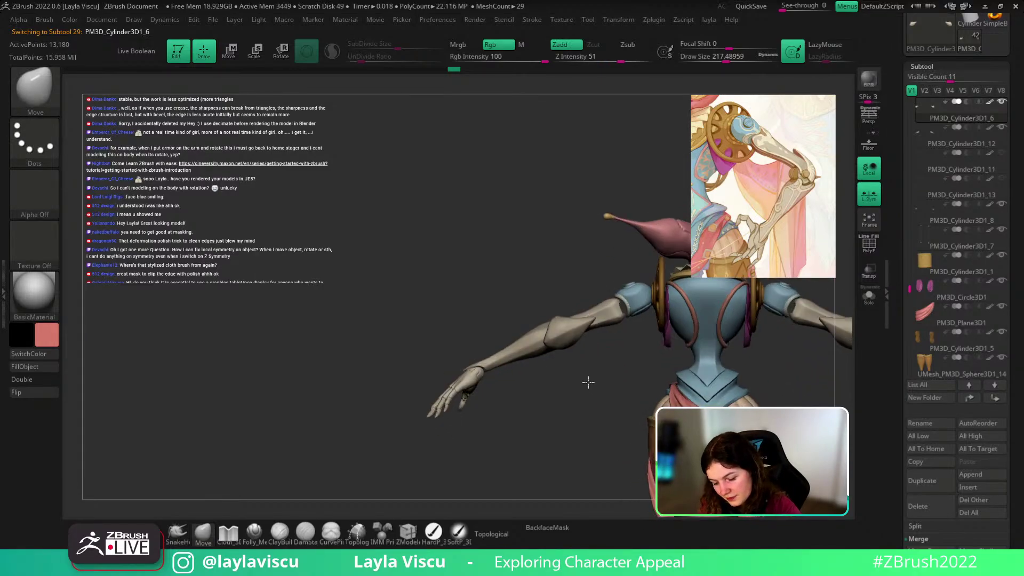
right_drag(585, 338, 606, 400)
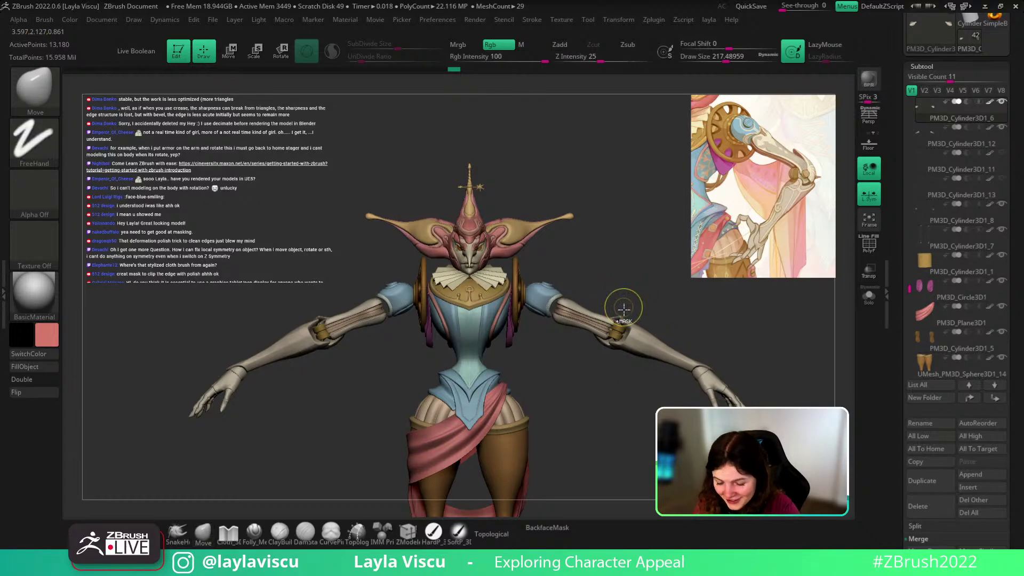
mouse_move(622, 306)
ctrl+right_down()
mouse_move(663, 297)
mouse_move(590, 313)
mouse_move(635, 313)
ctrl+right_up()
key(s)
drag(628, 327, 610, 327)
Step: Turn BackfaceMask on to try it at the elbow, and switch it back off
click(548, 528)
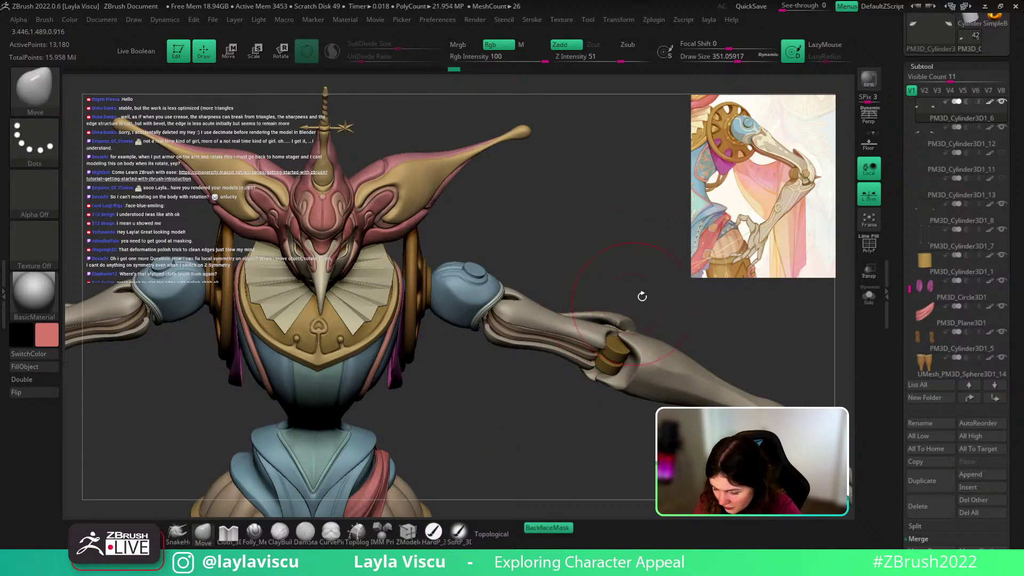
right_drag(640, 292, 538, 516)
click(542, 526)
mouse_move(713, 327)
shift+right_down()
mouse_move(694, 419)
mouse_move(702, 321)
shift+right_up()
shift+right_drag(739, 367, 715, 382)
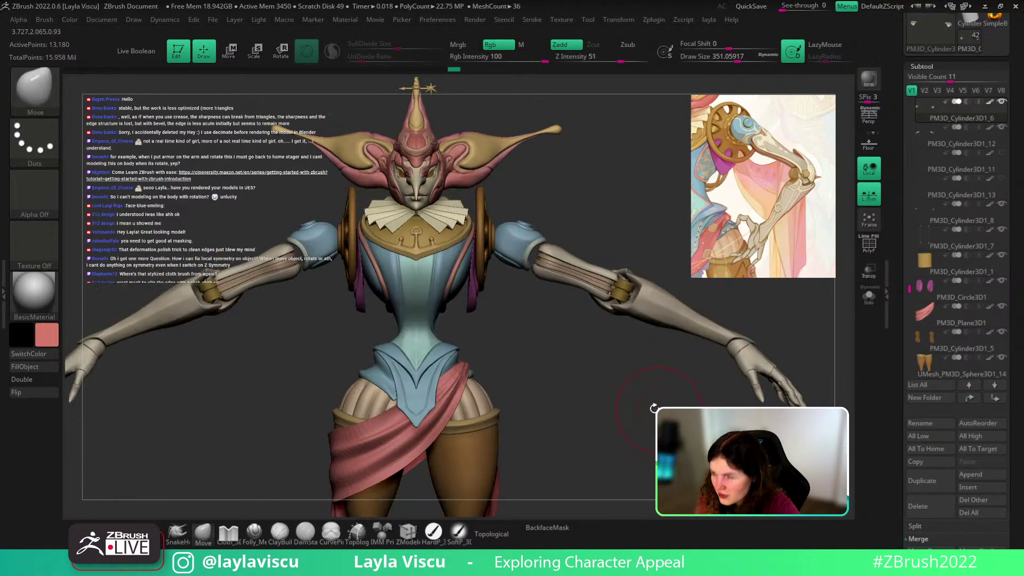
alt+right_drag(653, 407, 648, 496)
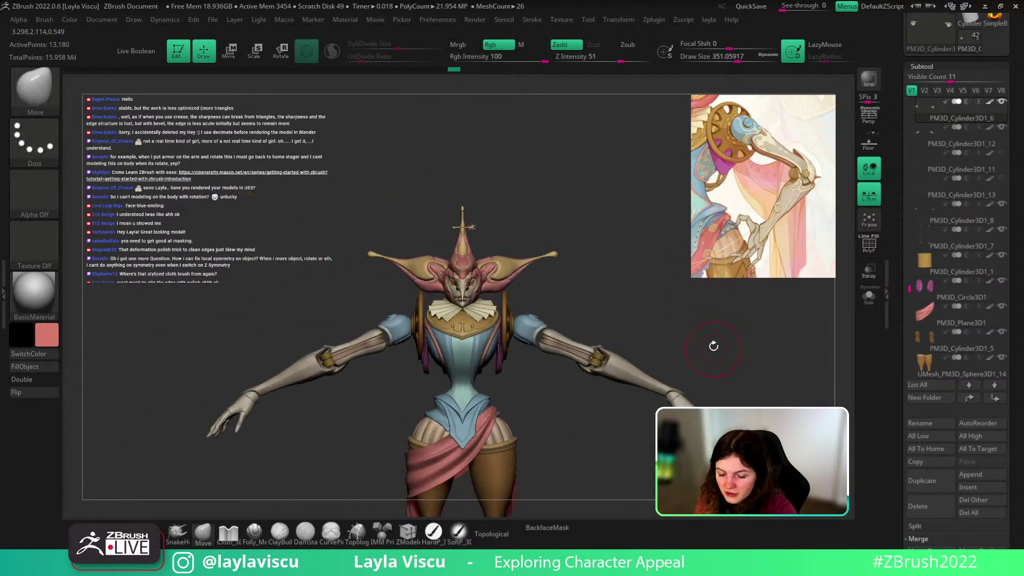
alt+right_drag(714, 346, 708, 291)
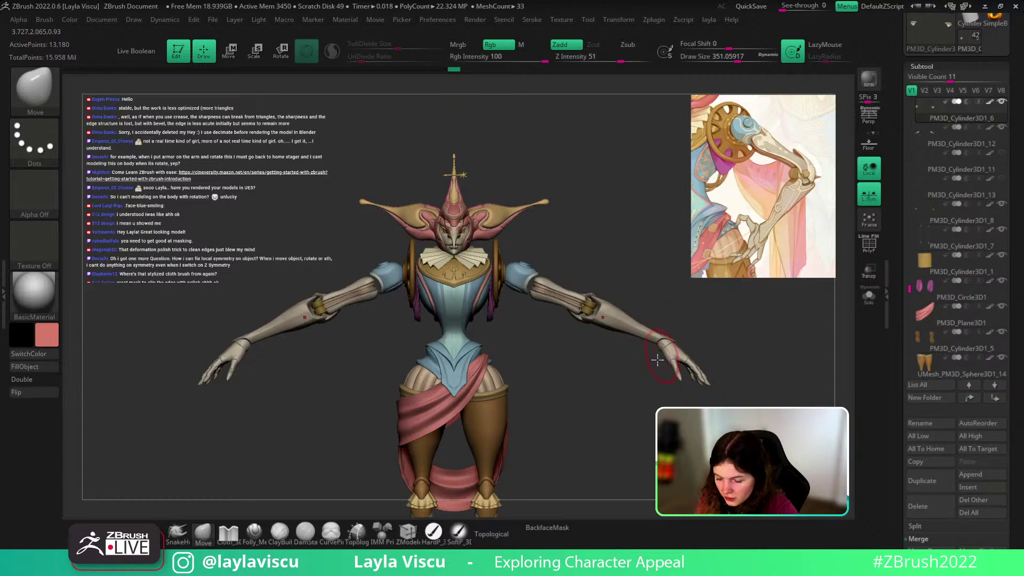
ctrl+right_drag(629, 366, 597, 281)
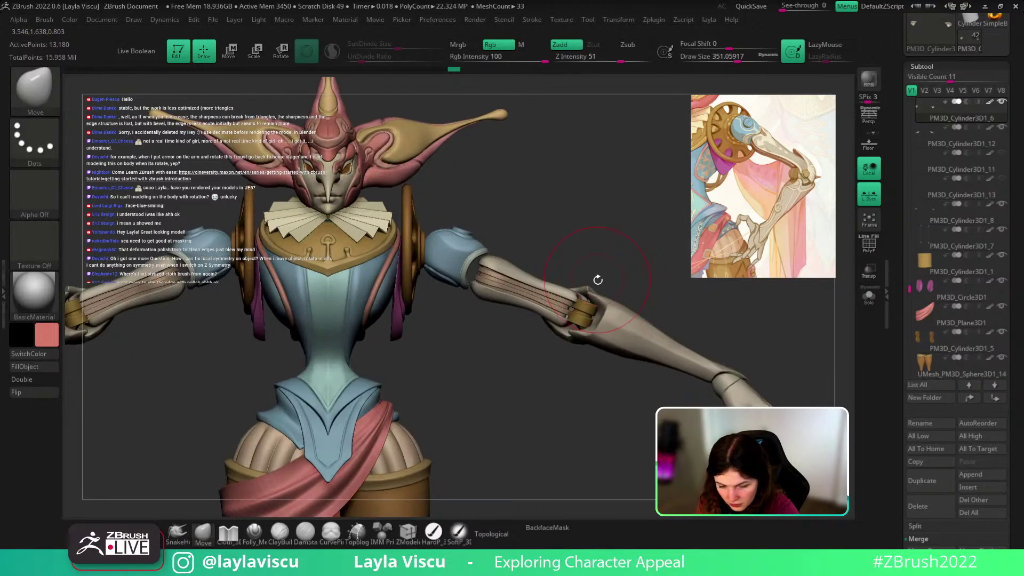
Step: Reduce the Move brush's draw size to about 274 and adjust the elbow guard
key(s)
drag(598, 283, 592, 284)
right_drag(612, 270, 589, 288)
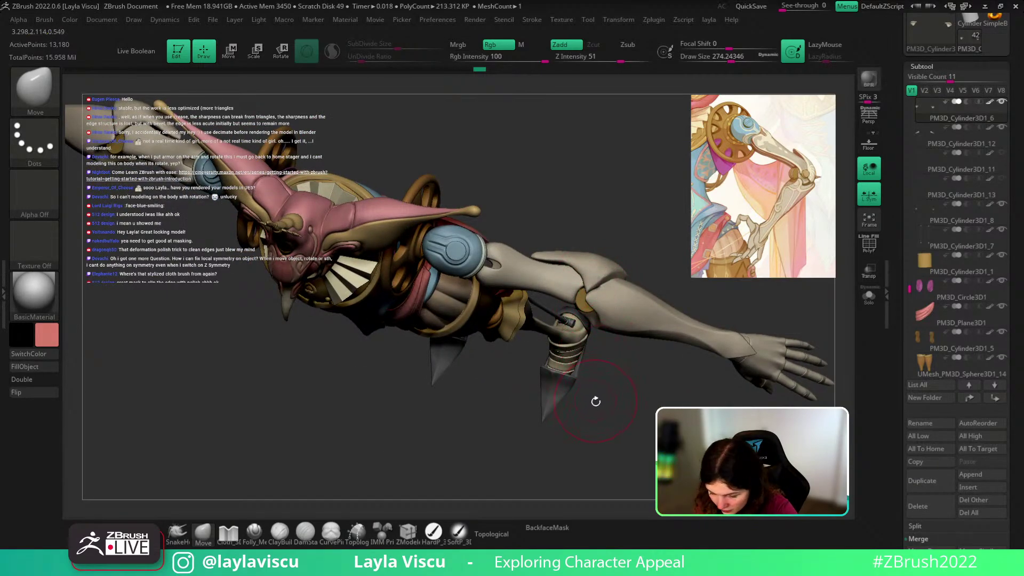
right_drag(597, 400, 634, 372)
Step: Select the forearm subtool at its lowest subdivision level and reduce the Move brush's draw size to about 80
alt+click(622, 336)
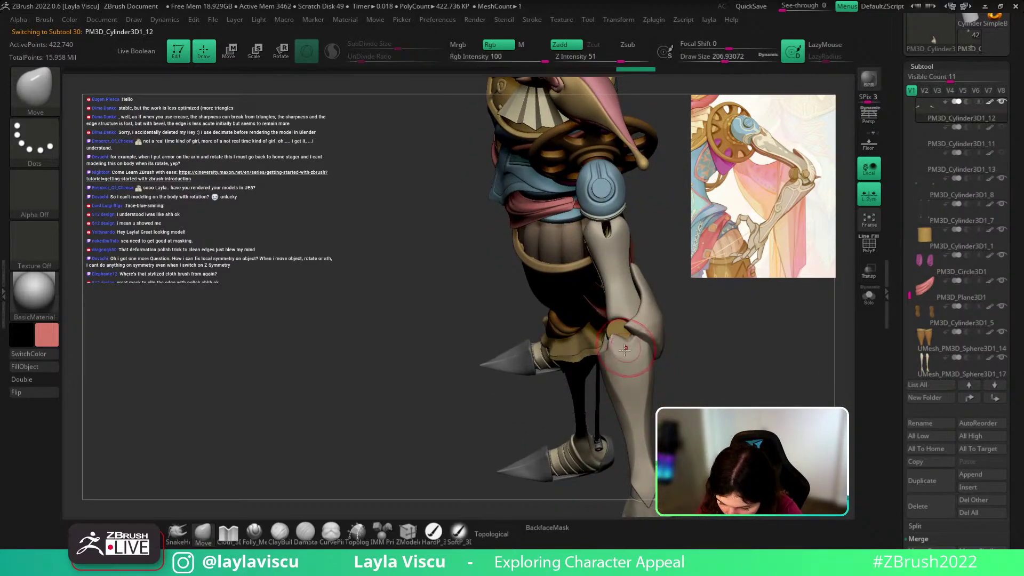
key(s)
mouse_move(604, 350)
mouse_down()
mouse_move(622, 340)
mouse_move(612, 336)
mouse_up()
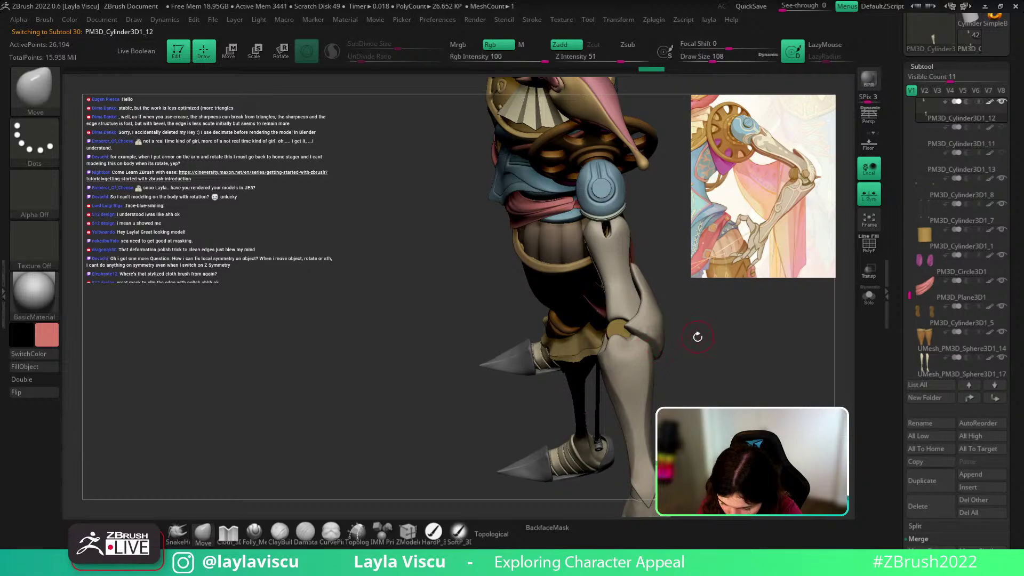
mouse_move(697, 338)
mouse_down()
mouse_move(700, 288)
mouse_move(621, 363)
mouse_up()
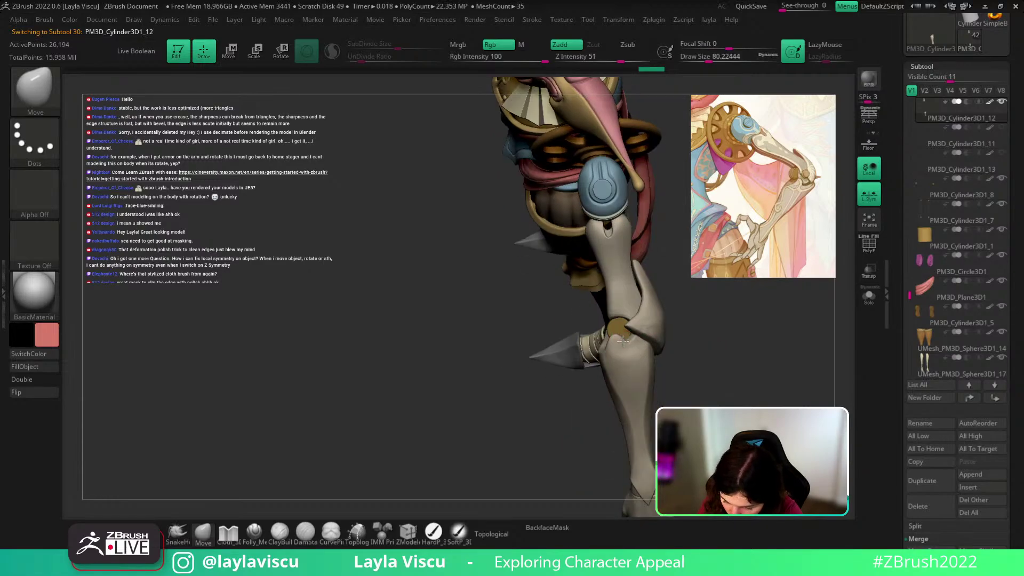
key(shift)
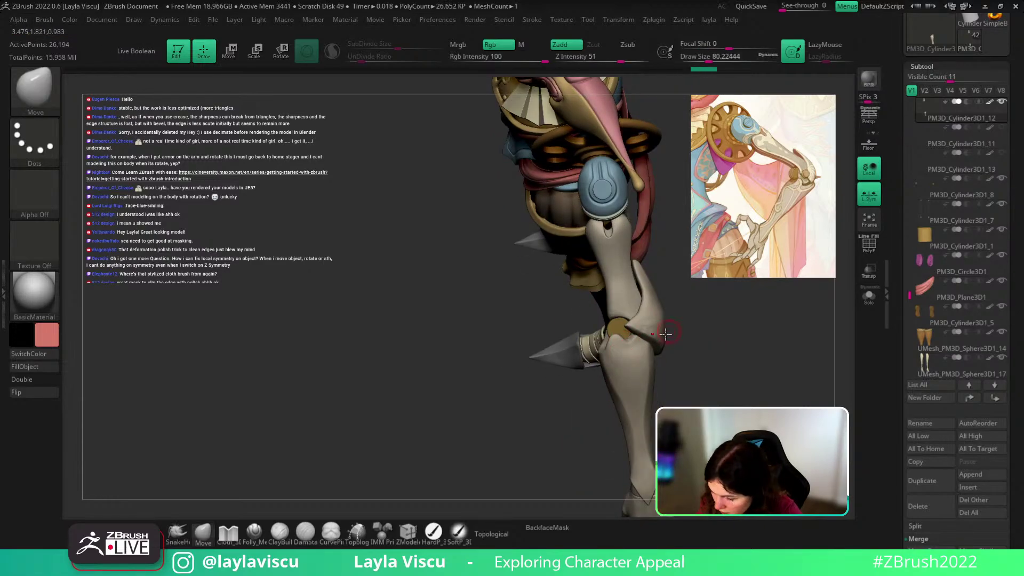
Step: Isolate the forearm to adjust its elbow end with the Move brush at a draw size of about 154, and show all parts again
click(869, 296)
mouse_move(699, 306)
mouse_down()
mouse_move(679, 339)
mouse_move(641, 342)
mouse_move(743, 334)
mouse_move(671, 322)
mouse_move(651, 339)
mouse_move(670, 304)
mouse_move(688, 320)
mouse_up()
key(s)
key(s)
key(s)
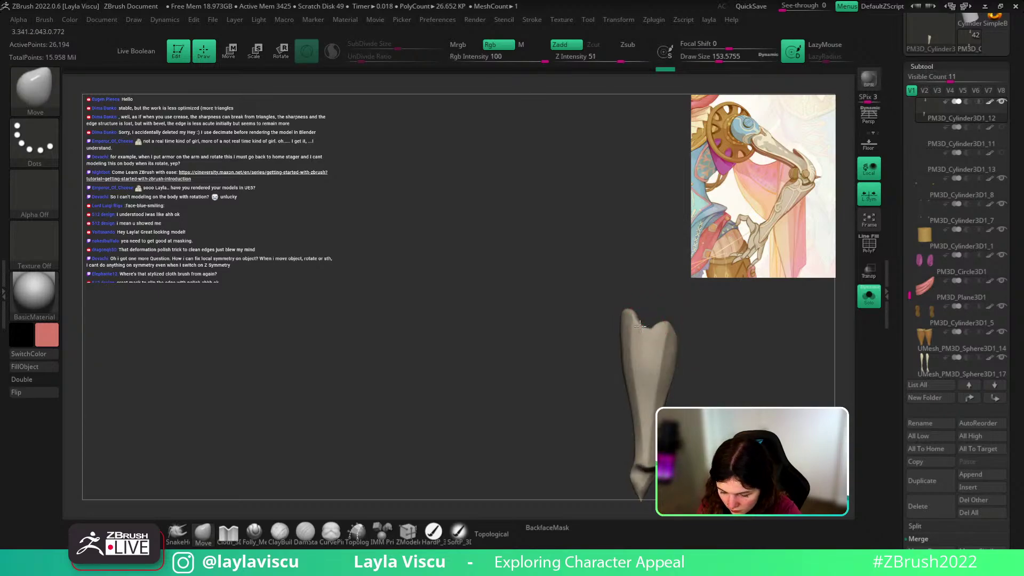
click(869, 299)
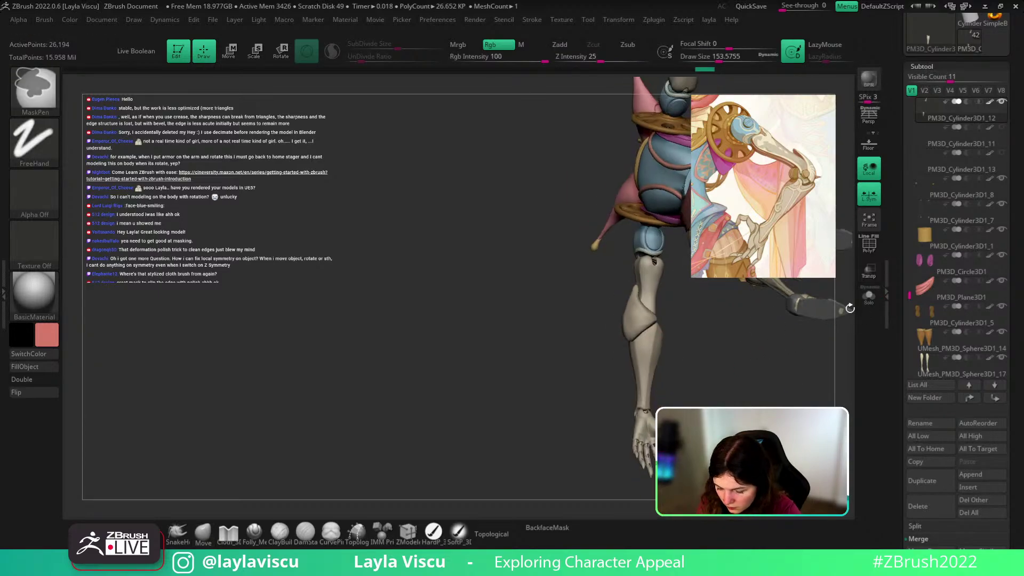
Step: Refine the forearm with the Move brush at a draw size of about 68, checking its shape in isolation
mouse_move(747, 345)
shift+mouse_down()
mouse_move(798, 360)
mouse_move(691, 367)
mouse_move(597, 400)
shift+mouse_up()
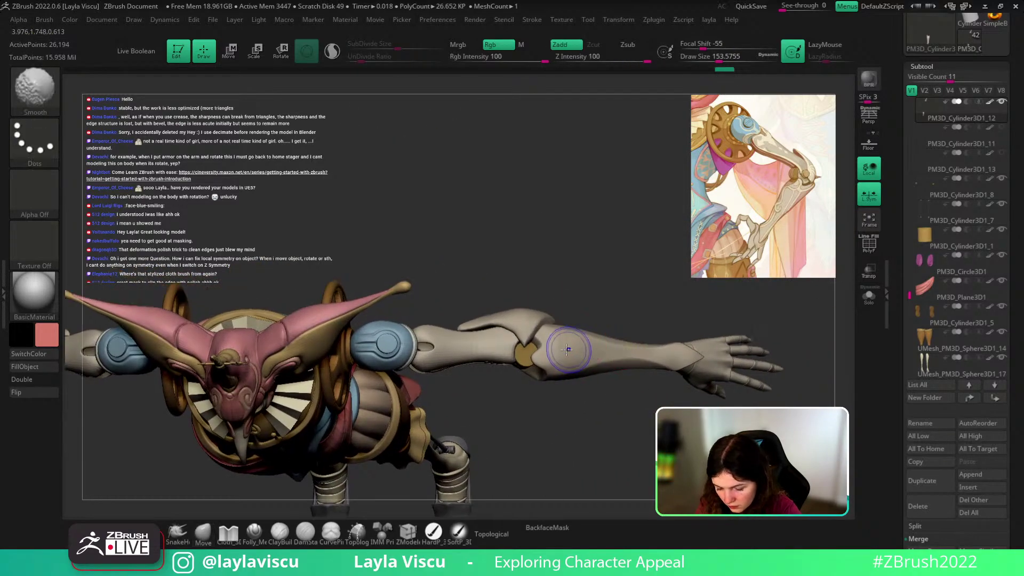
mouse_move(741, 362)
mouse_down()
mouse_move(731, 328)
mouse_move(805, 293)
mouse_move(821, 379)
mouse_move(697, 301)
mouse_move(743, 382)
mouse_move(756, 340)
mouse_move(727, 341)
mouse_move(727, 373)
mouse_move(714, 348)
mouse_move(738, 327)
mouse_move(731, 299)
mouse_move(695, 329)
mouse_up()
key(ctrl)
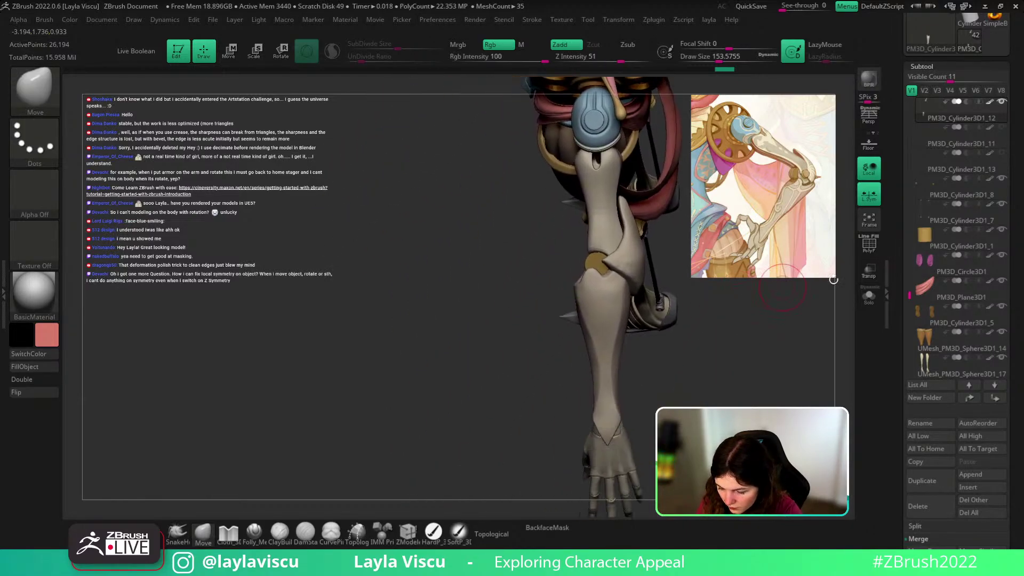
key(s)
drag(744, 345, 728, 346)
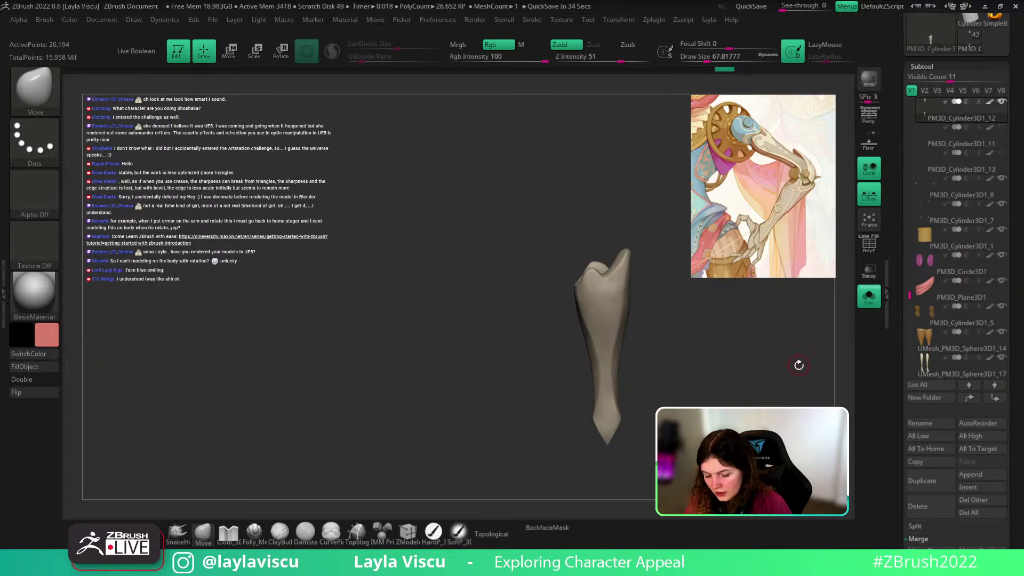
drag(797, 367, 797, 365)
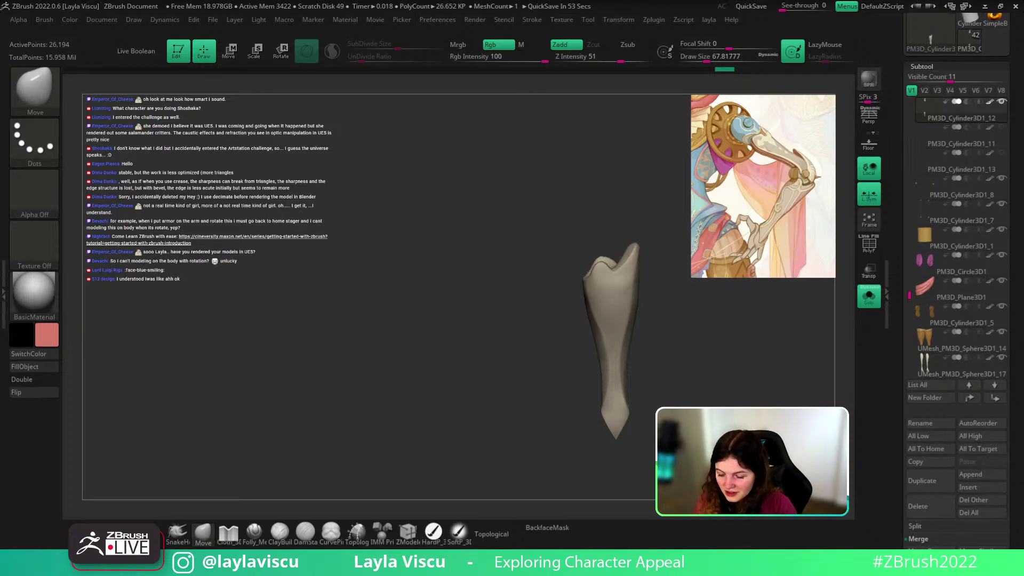
click(870, 306)
mouse_move(780, 387)
mouse_down()
mouse_move(780, 372)
mouse_move(783, 394)
mouse_move(661, 401)
mouse_up()
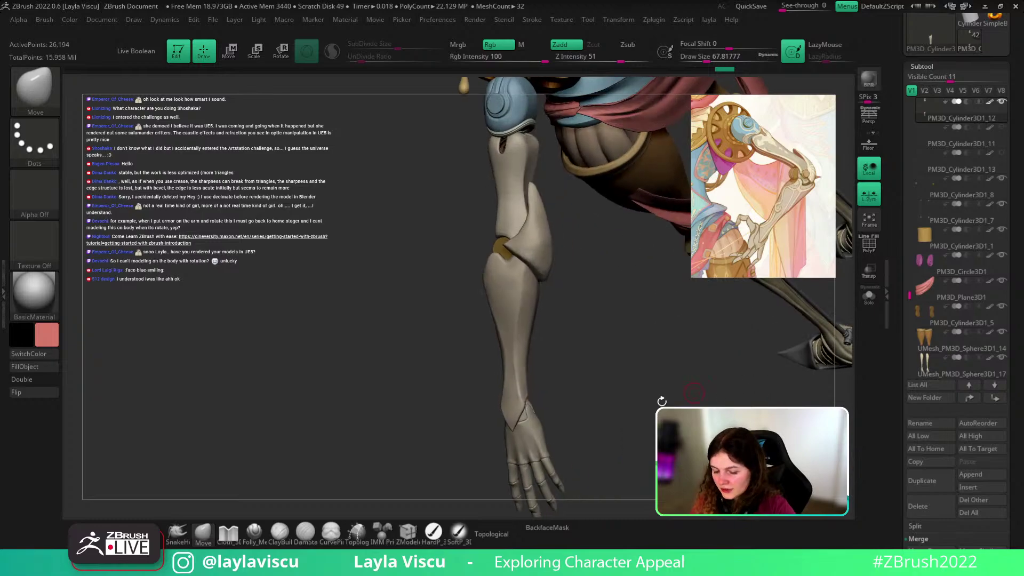
Step: Try the Folly_Mech Cut brush on the elbow guard, undoing the first stroke, and return to the Move brush
click(254, 533)
alt+click(535, 246)
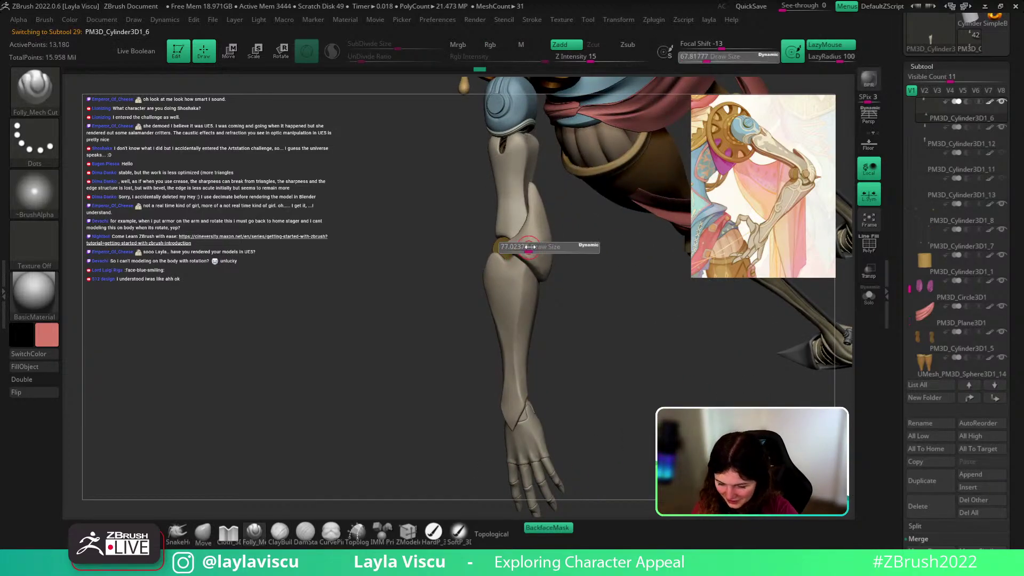
drag(508, 245, 591, 328)
key(ctrl+z)
click(830, 57)
drag(591, 328, 585, 293)
mouse_move(528, 291)
mouse_down()
mouse_move(571, 323)
mouse_move(573, 349)
mouse_up()
mouse_move(616, 382)
mouse_down()
mouse_move(566, 377)
mouse_move(622, 314)
mouse_move(608, 290)
mouse_up()
mouse_move(507, 299)
mouse_down()
mouse_move(573, 282)
mouse_move(617, 320)
mouse_move(601, 350)
mouse_move(526, 341)
mouse_up()
key(ctrl)
click(203, 533)
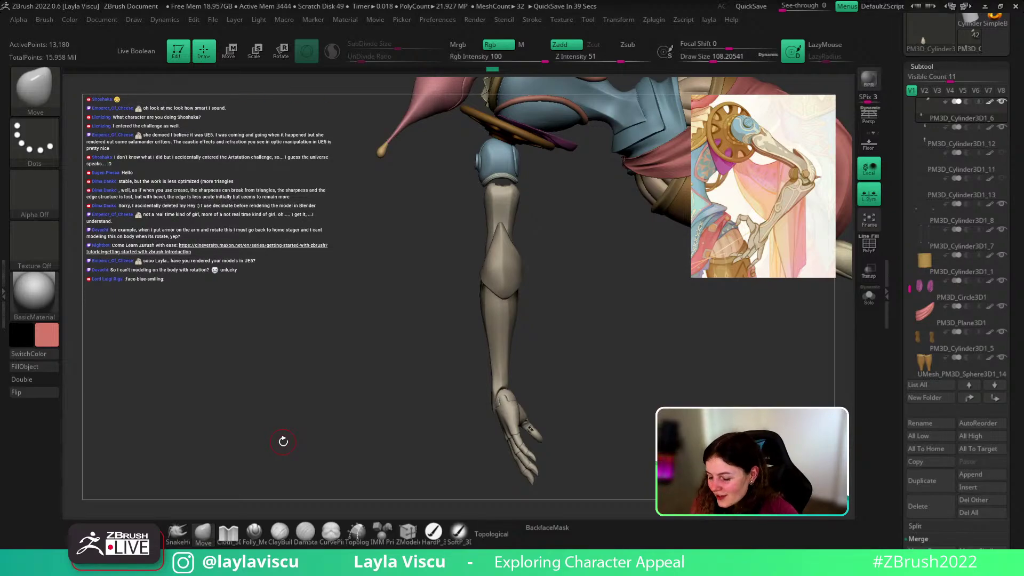
Step: Bring up the Geometry settings of the elbow guard, including its Stager options
drag(283, 441, 685, 386)
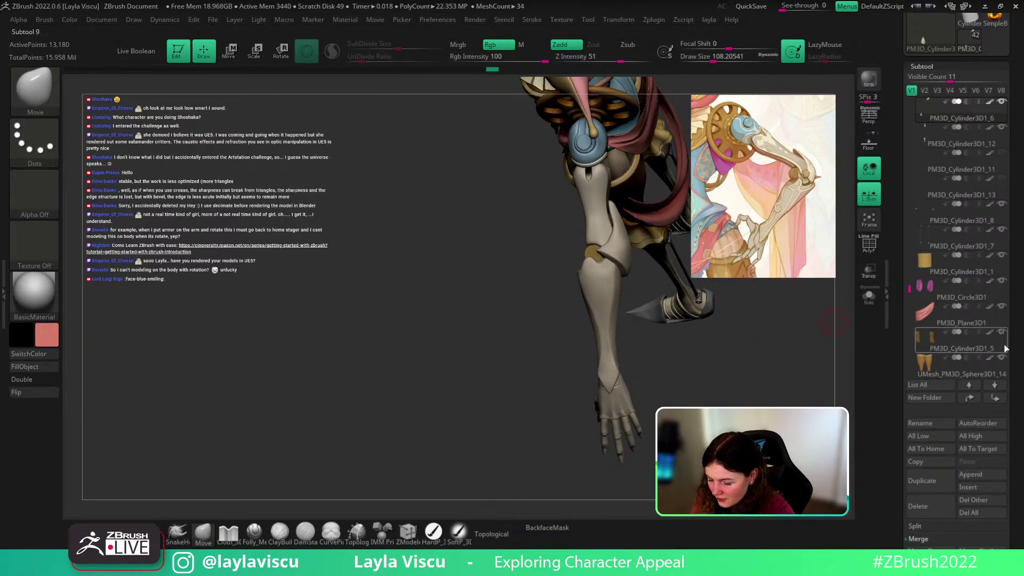
drag(1015, 377, 1014, 51)
click(923, 355)
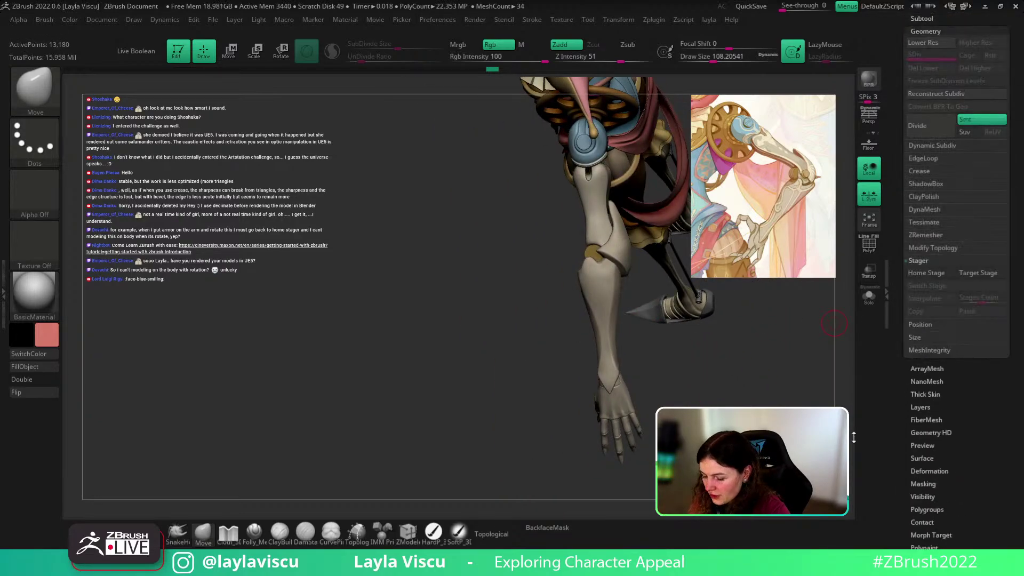
drag(763, 356, 763, 352)
drag(1019, 230, 1020, 307)
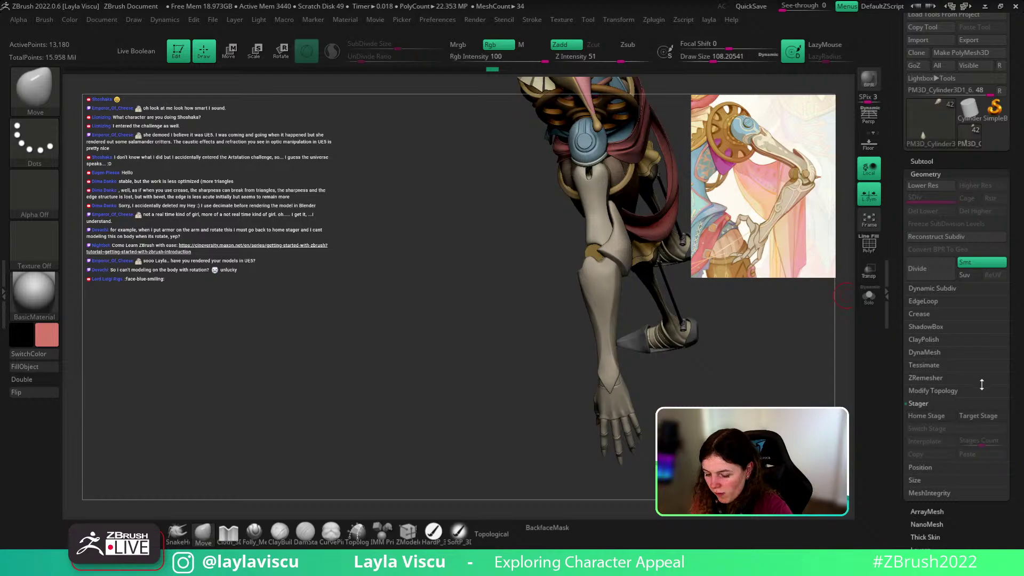
Step: Enlarge the Move brush for the elbow guard to a draw size of about 132 and on to about 324
shift+drag(741, 403, 727, 380)
ctrl+right_drag(605, 299, 598, 314)
key(s)
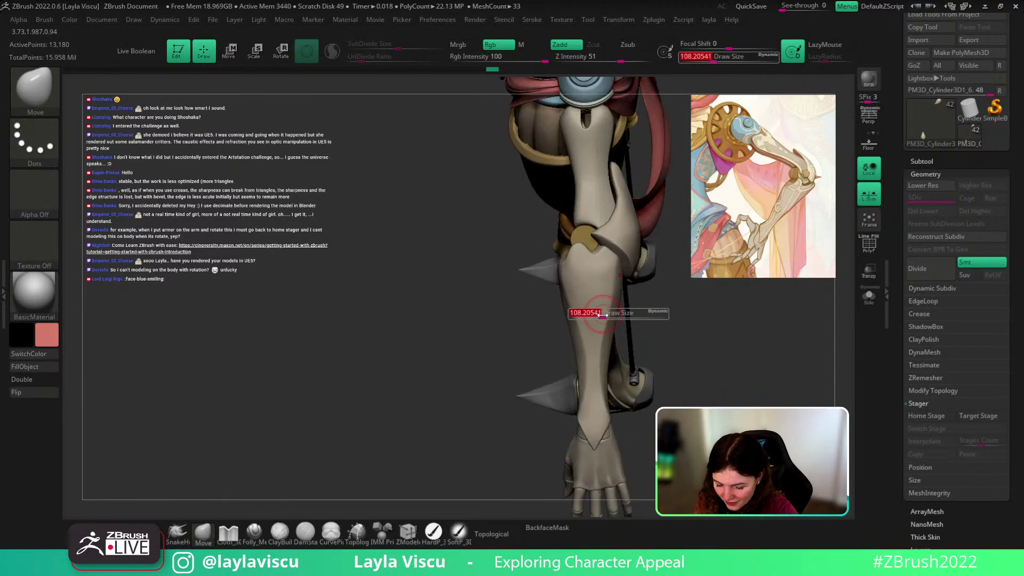
drag(599, 315, 601, 314)
click(203, 533)
key(s)
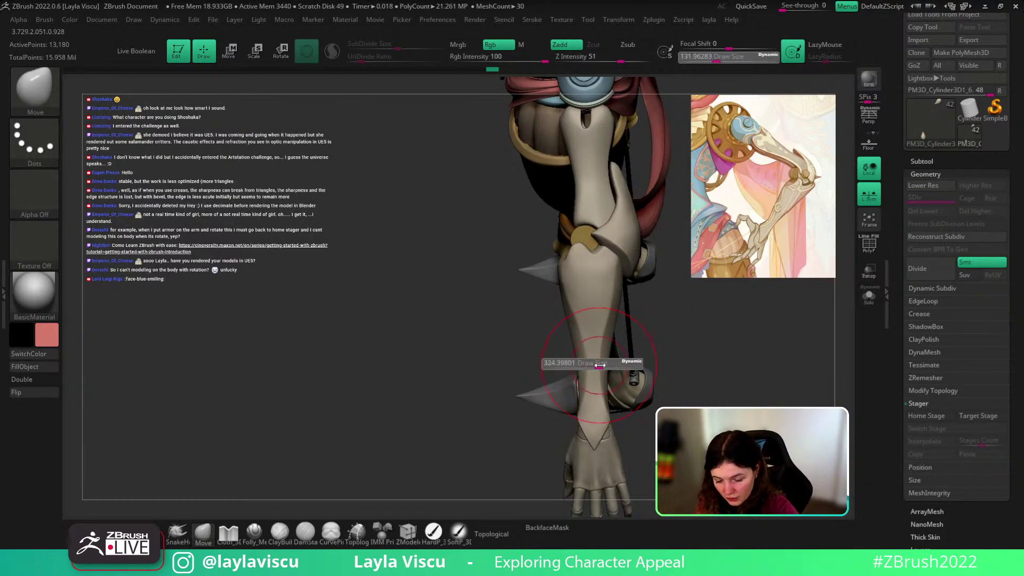
drag(576, 358, 595, 358)
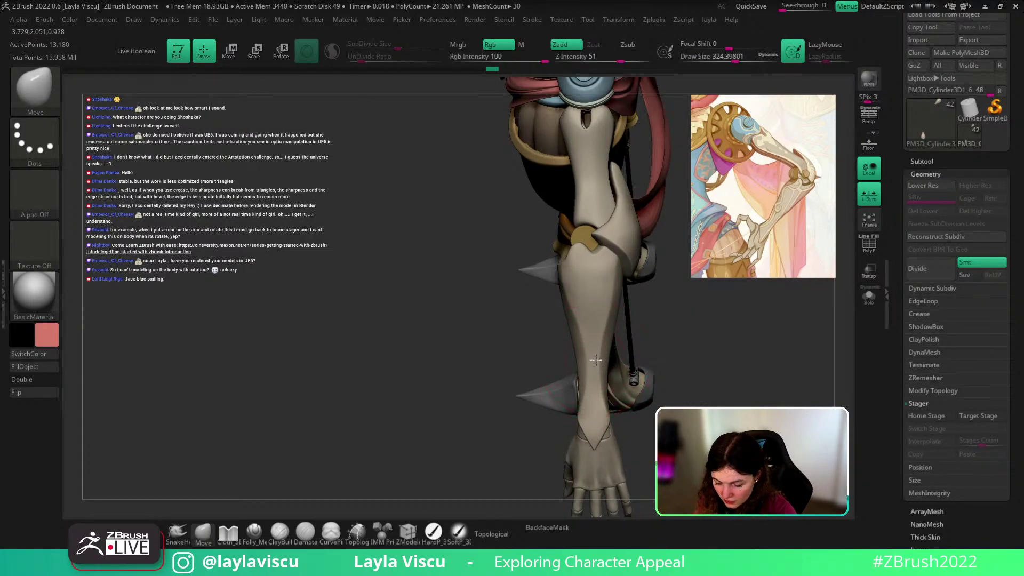
Step: Select the forearm and push its side below the elbow slightly inward with the Move brush at a draw size of about 239
alt+click(597, 360)
ctrl+right_drag(639, 344, 634, 313)
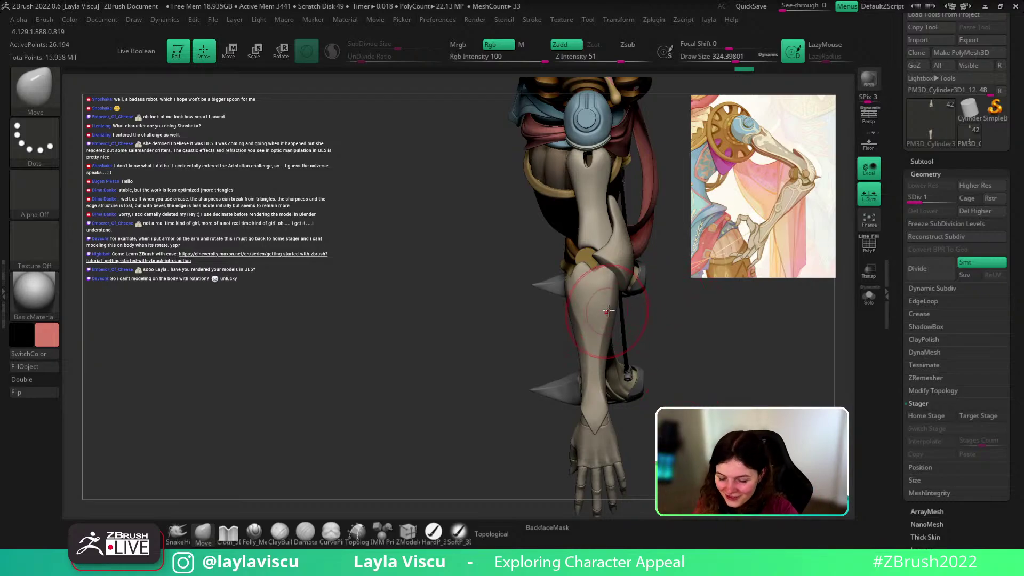
key(bracketleft)
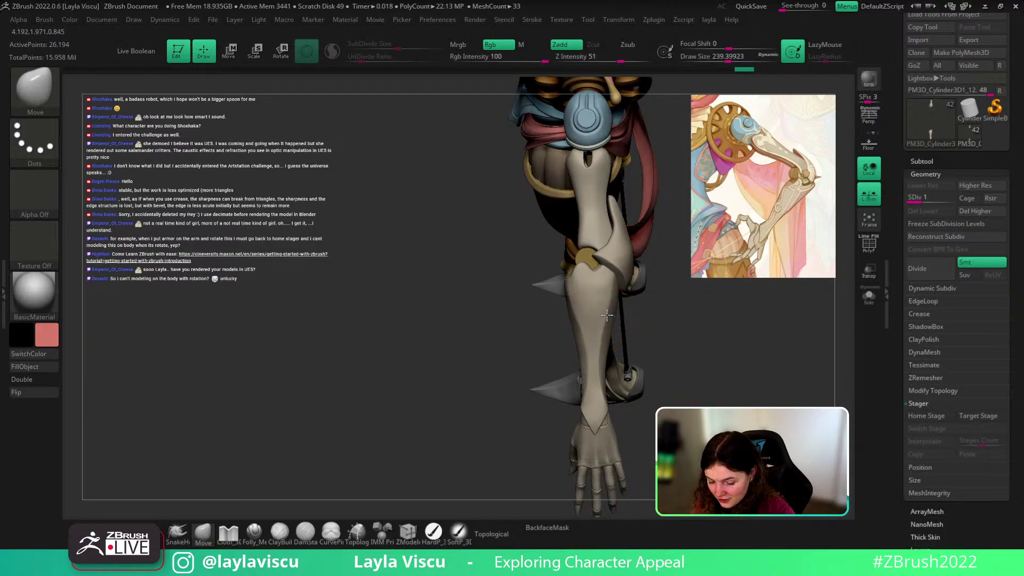
ctrl+right_drag(675, 348, 655, 305)
drag(616, 304, 609, 303)
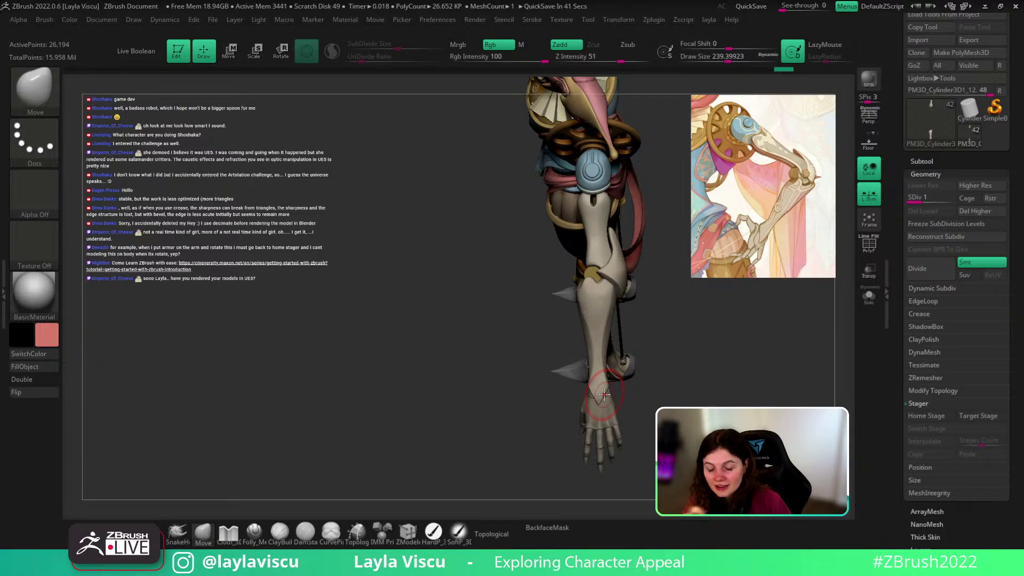
Step: Reduce the Move brush's draw size to about 207 and select the elbow guard on the opposite arm
drag(694, 381, 658, 355)
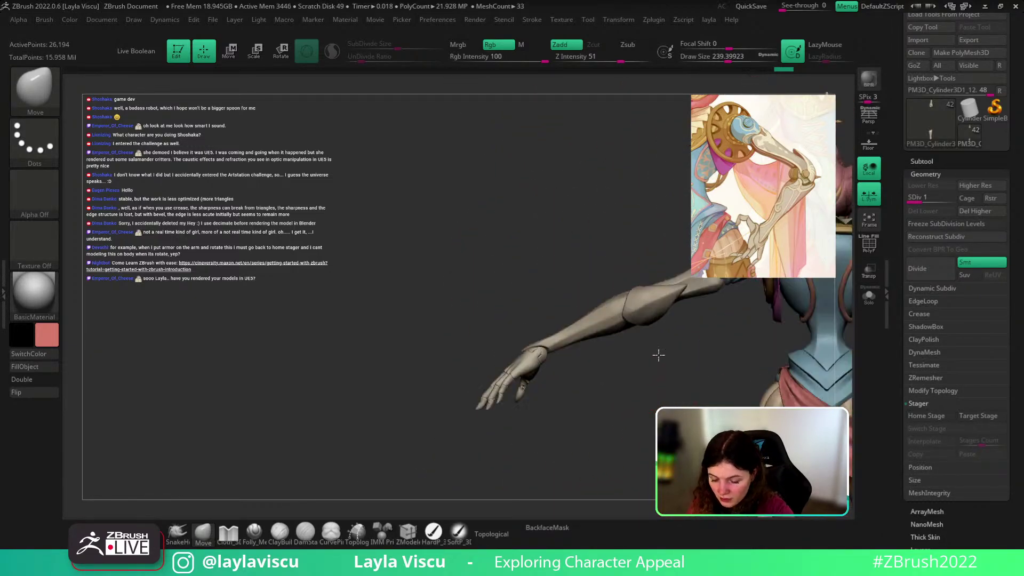
ctrl+right_drag(658, 299, 674, 368)
key(bracketleft)
key(bracketleft)
key(bracketleft)
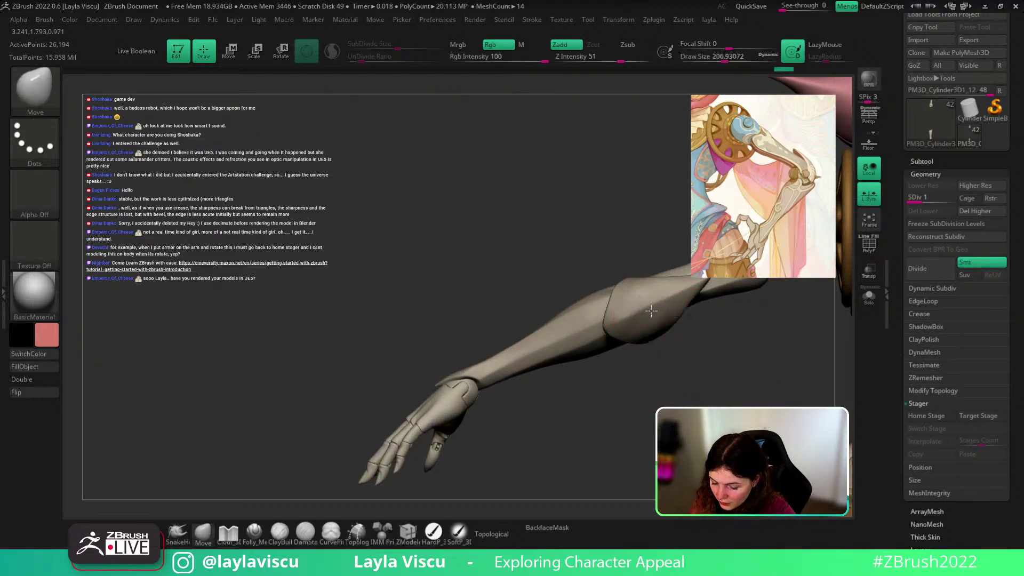
alt+click(651, 311)
mouse_move(656, 313)
ctrl+right_down()
mouse_move(681, 323)
mouse_move(663, 253)
mouse_move(664, 320)
ctrl+right_up()
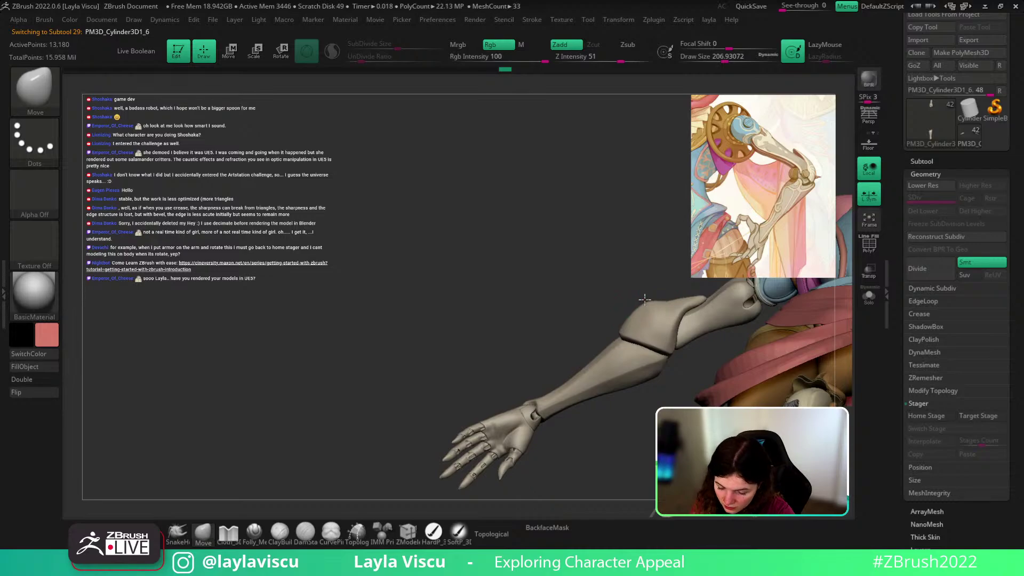
Step: Adjust the upper part of the elbow guard with the Move brush at a draw size of about 202
mouse_move(663, 279)
right_down()
mouse_move(665, 296)
mouse_move(669, 288)
right_up()
key(s)
click(666, 291)
drag(670, 288, 660, 265)
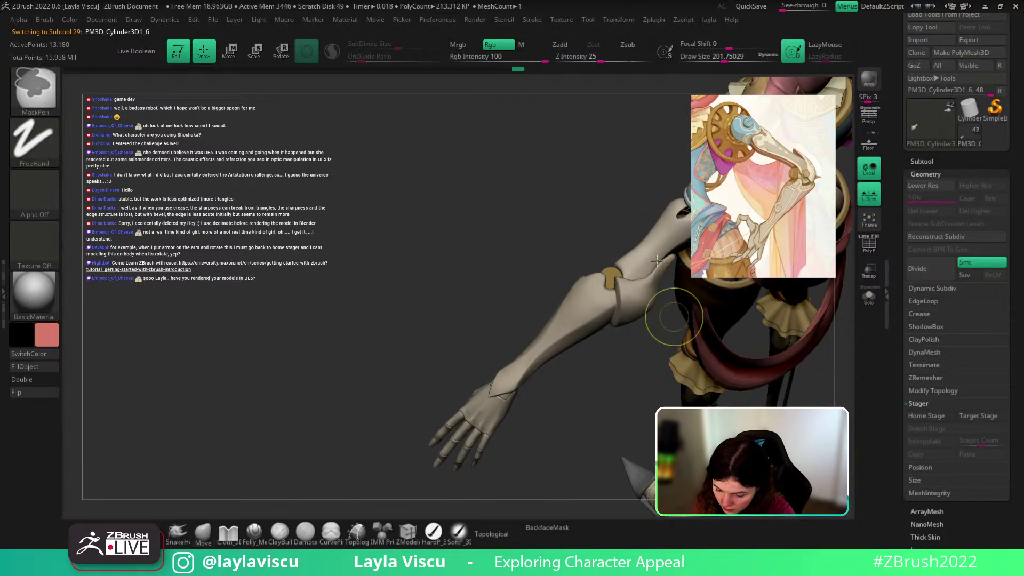
mouse_move(657, 260)
right_down()
mouse_move(789, 383)
mouse_move(815, 325)
mouse_move(791, 404)
mouse_move(763, 316)
right_up()
drag(665, 273, 659, 269)
Step: Select the forearm and refine its elbow end with the Move brush, reducing the draw size to about 56
right_drag(704, 334, 666, 366)
alt+click(668, 364)
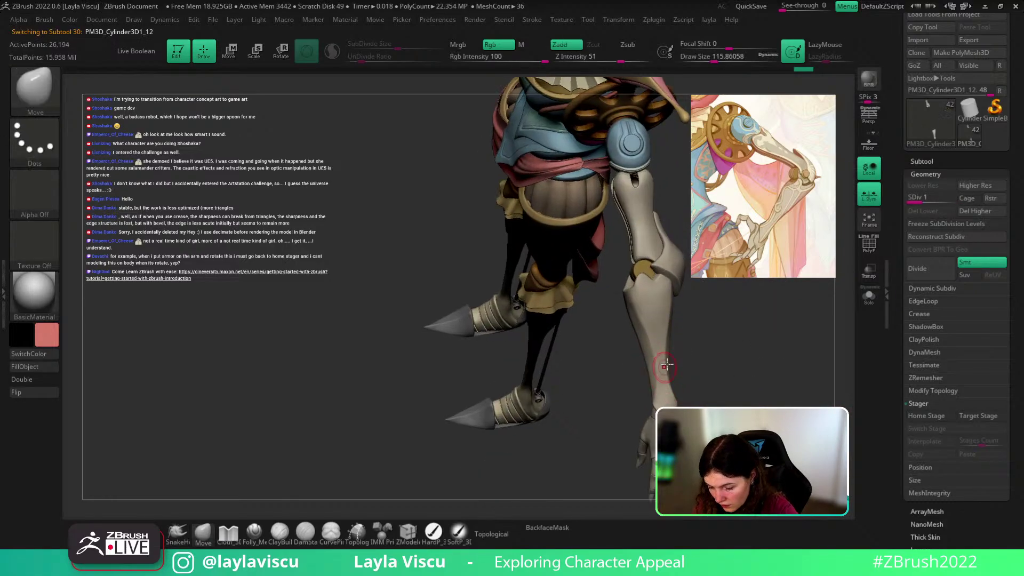
right_drag(716, 343, 688, 349)
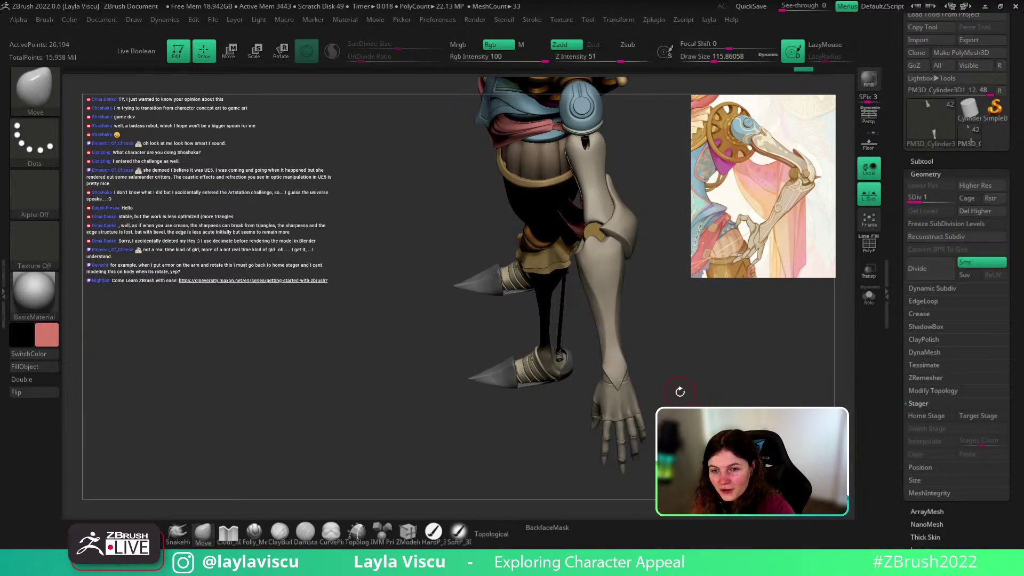
drag(720, 379, 645, 331)
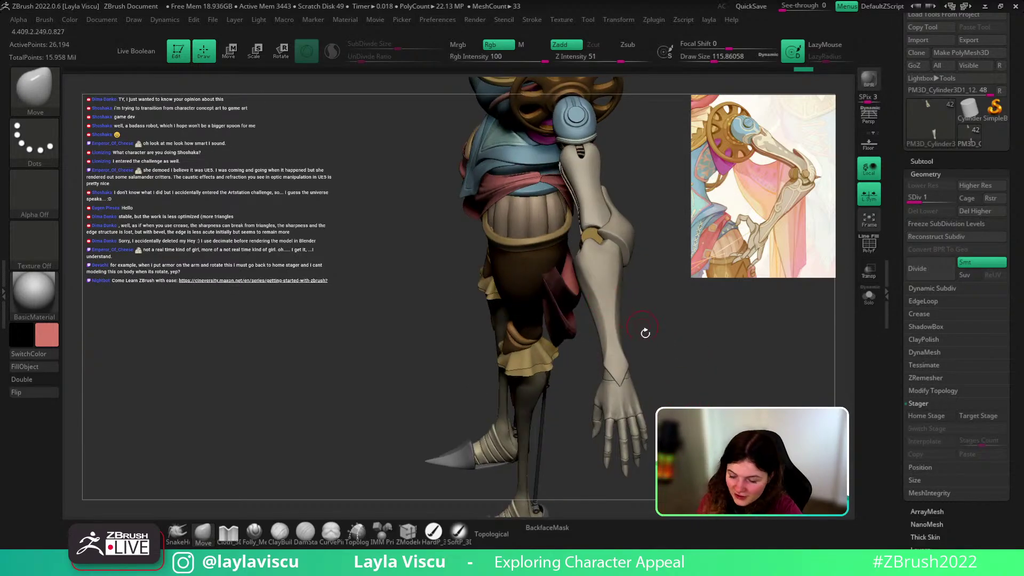
key(ctrl)
mouse_move(596, 252)
mouse_down()
mouse_move(669, 326)
mouse_move(678, 371)
mouse_up()
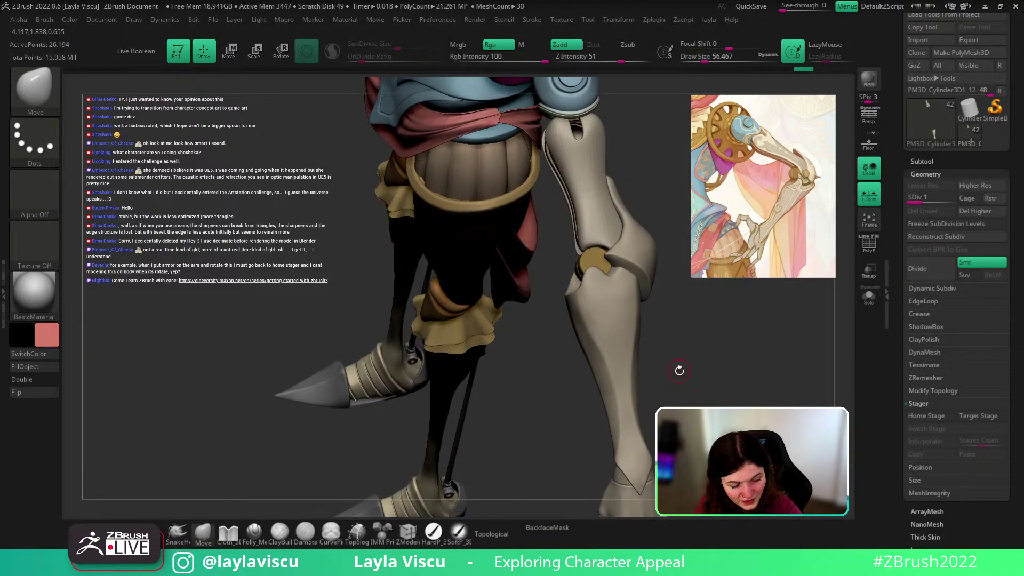
Step: Switch to the Layer brush for detailing the forearm
key(b)
key(l)
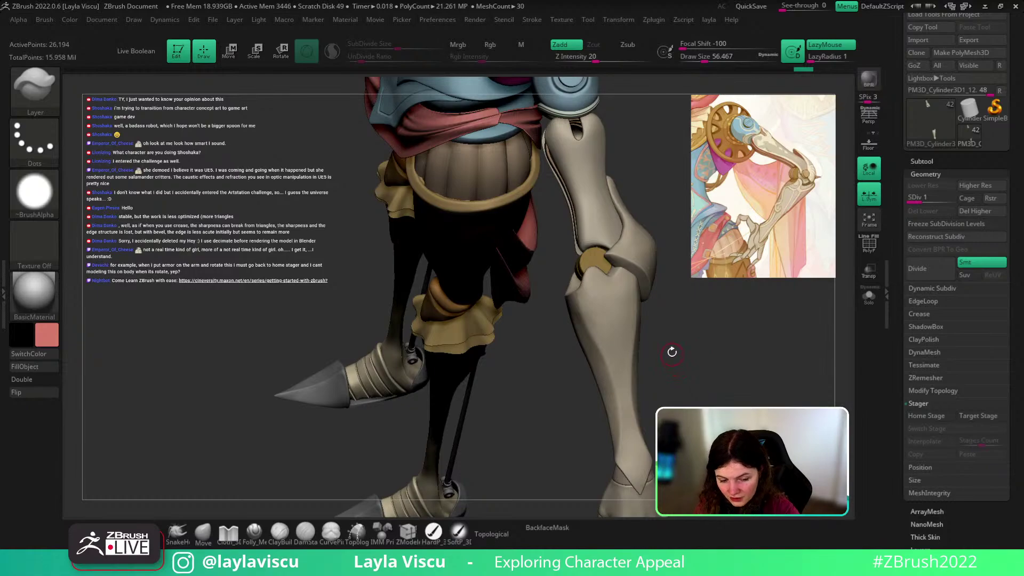
mouse_move(686, 320)
alt+mouse_down()
mouse_move(660, 299)
mouse_move(674, 309)
alt+mouse_up()
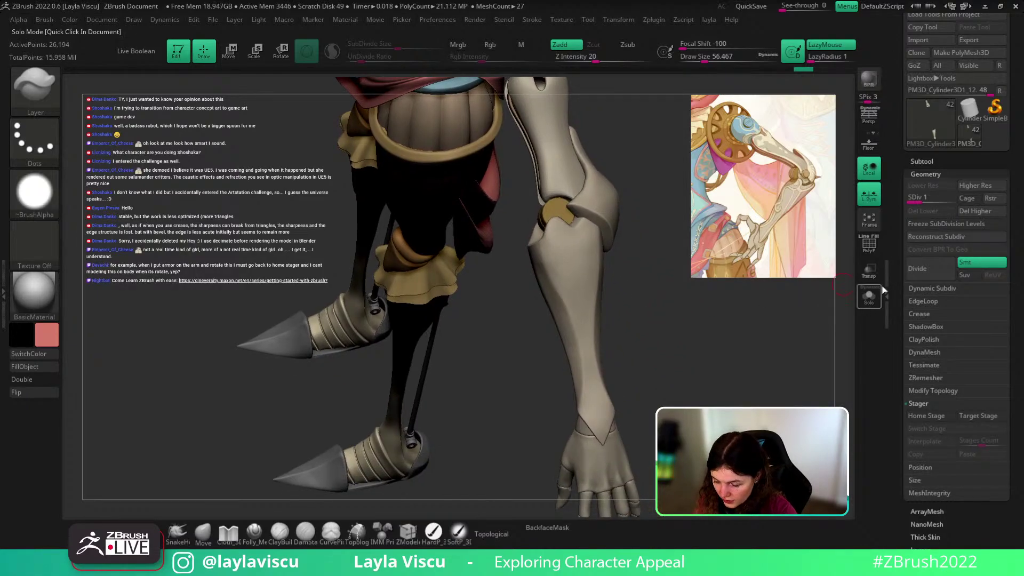
Step: Raise the forearm to subdivision level 3 and display its polyframe
key(d)
key(d)
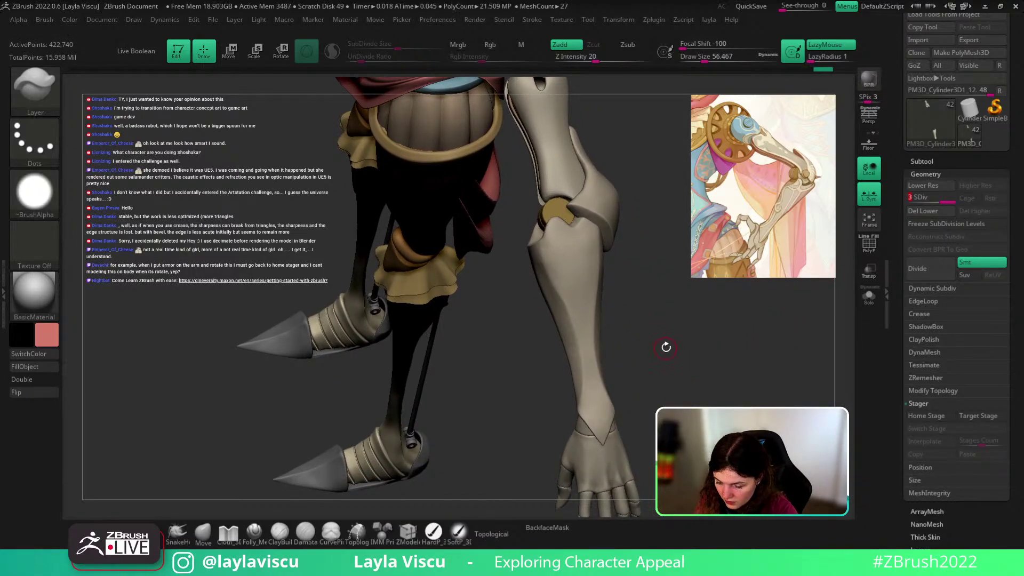
key(shift+f)
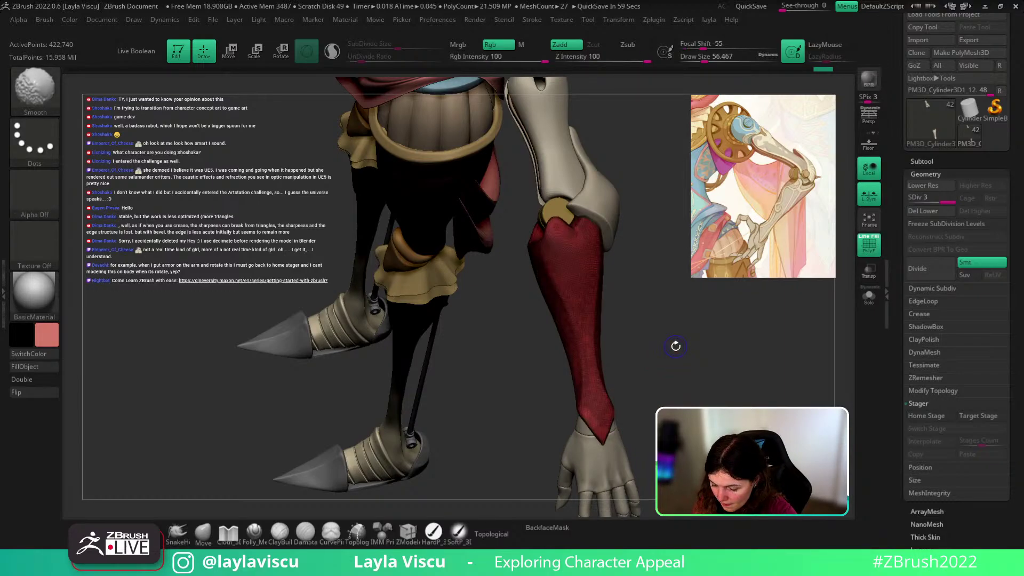
Step: Hide the forearm's polyframe and reduce the Layer brush's draw size to about 44, undoing the test stroke
key(shift+f)
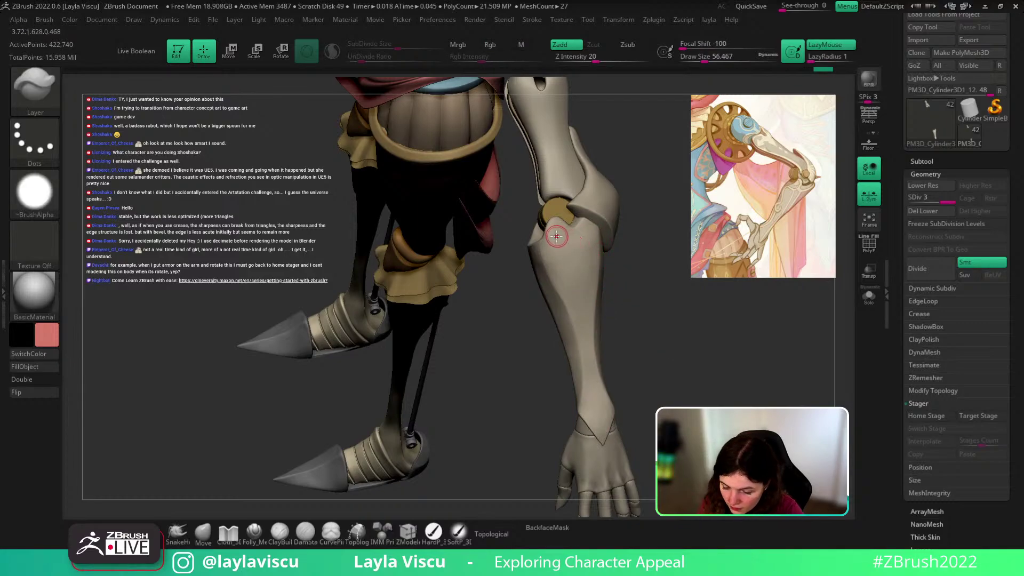
key(ctrl+z)
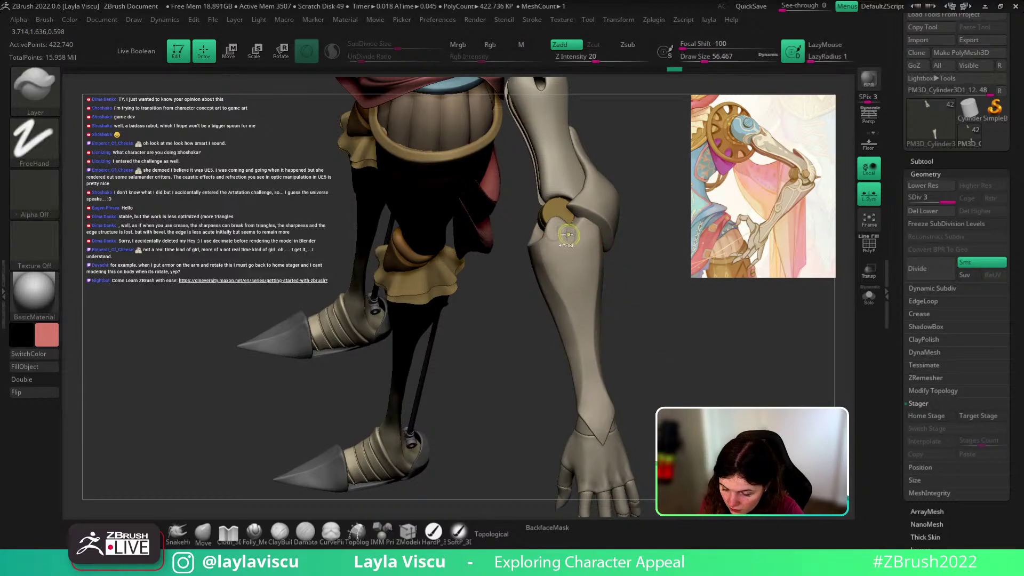
key(s)
drag(559, 239, 556, 240)
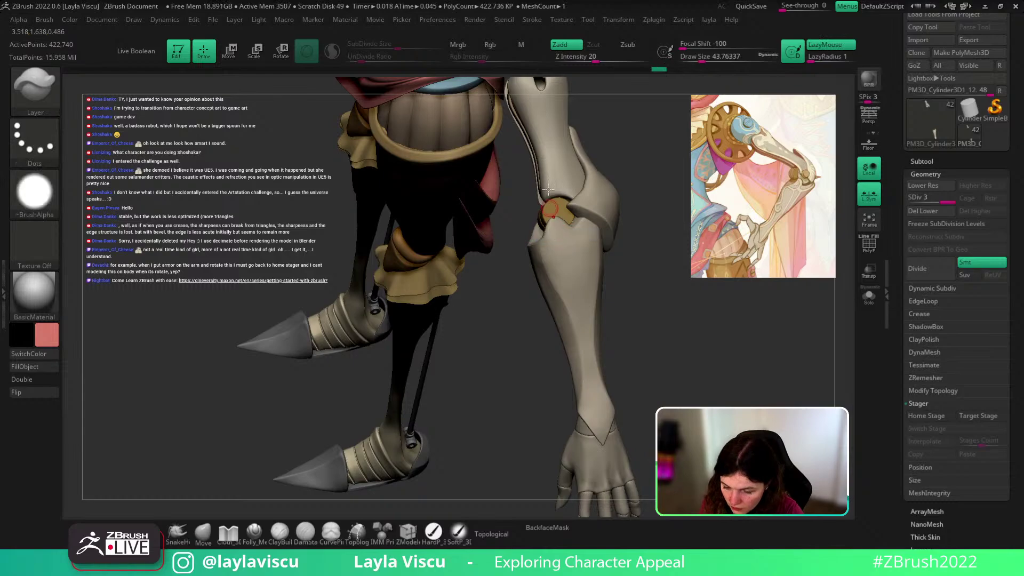
Step: Dock the Stroke palette in the tray and replay the last Layer stroke on the forearm
click(531, 19)
click(527, 30)
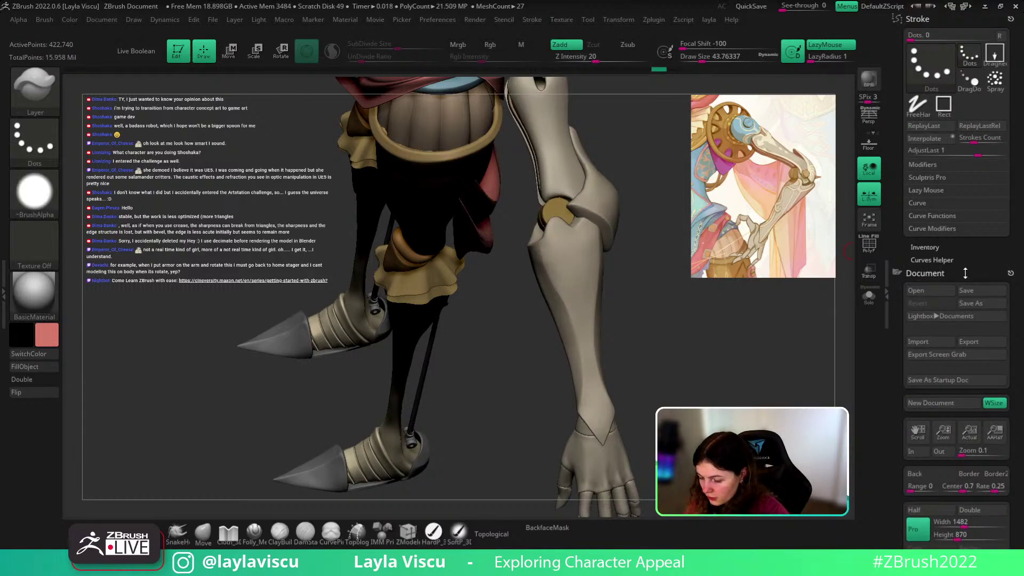
click(927, 125)
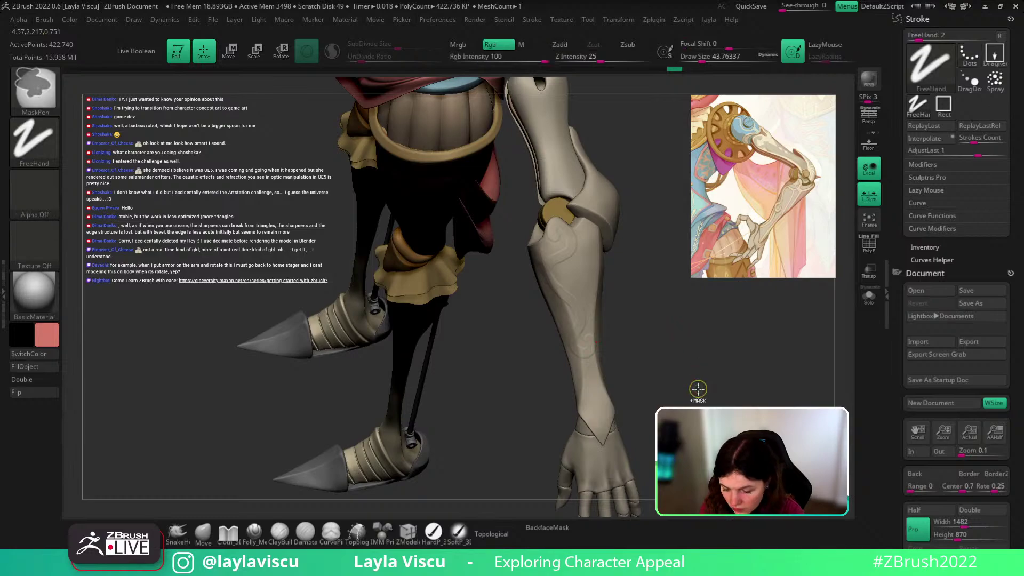
Step: Reduce the draw size to about 25 and draw a finer swirl ornament along the forearm with the Layer brush
drag(703, 373, 644, 319)
mouse_move(644, 319)
ctrl+right_down()
mouse_move(667, 315)
mouse_move(663, 329)
ctrl+right_up()
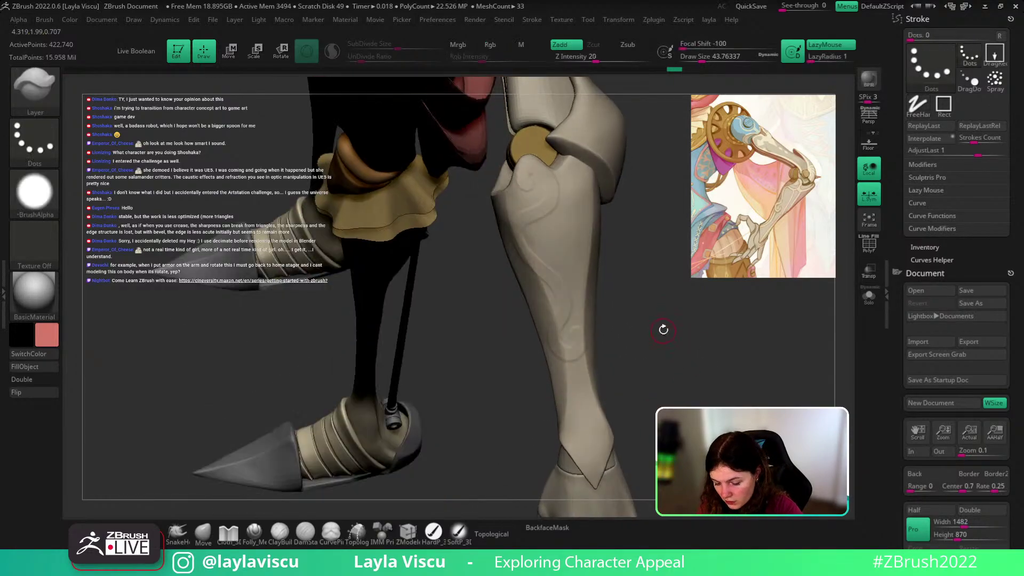
key(s)
drag(662, 330, 658, 330)
drag(651, 295, 633, 274)
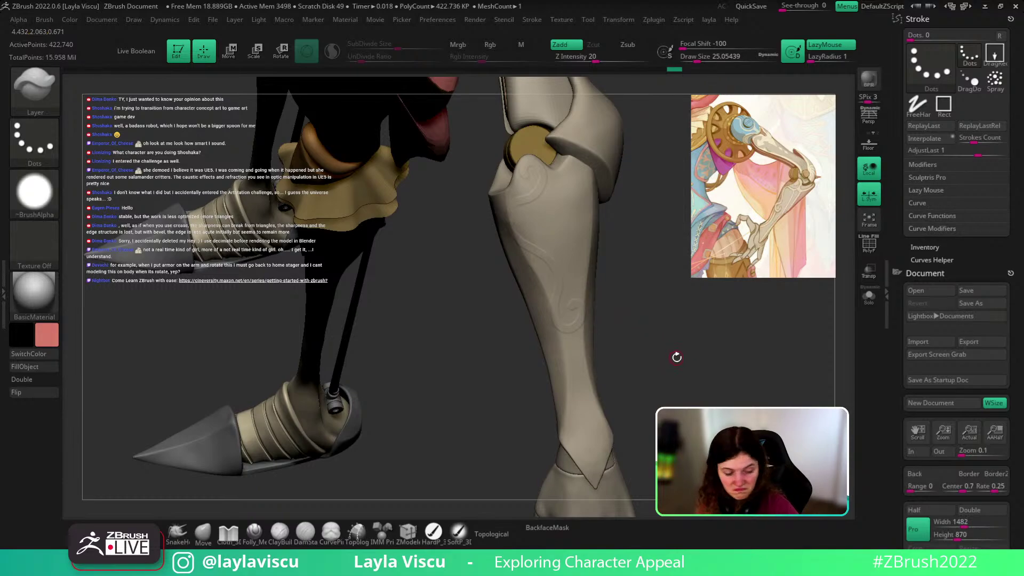
Step: Switch to the Standard brush and replay the last stroke to build up the swirl ornament on the forearm
key(b)
key(s)
key(t)
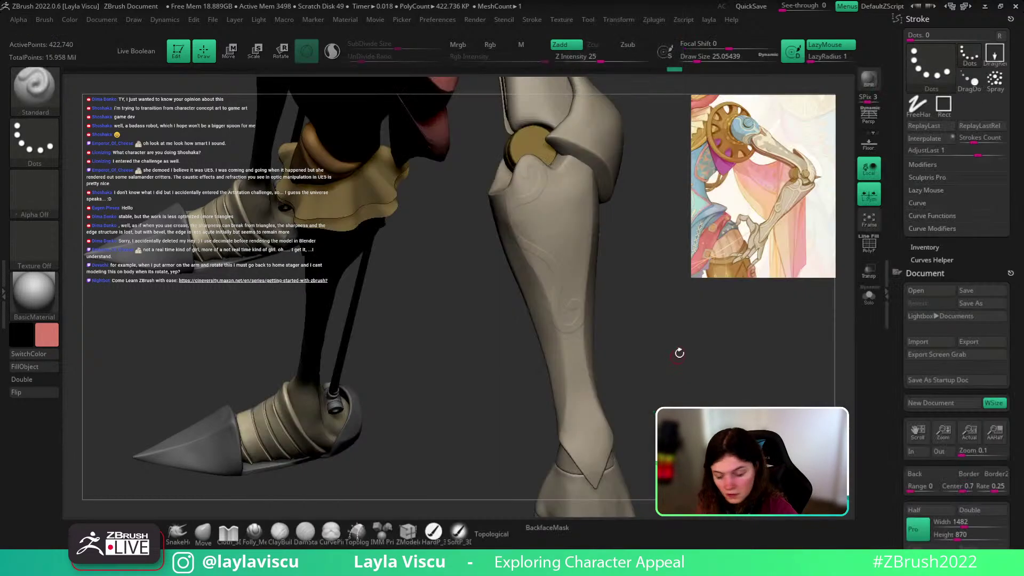
click(923, 126)
key(ctrl+z)
key(s)
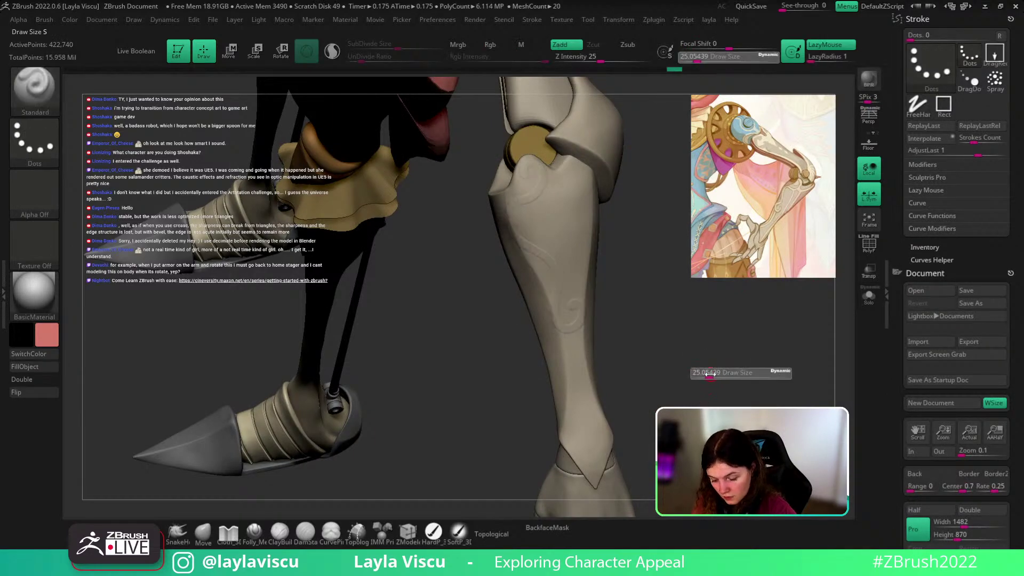
click(921, 128)
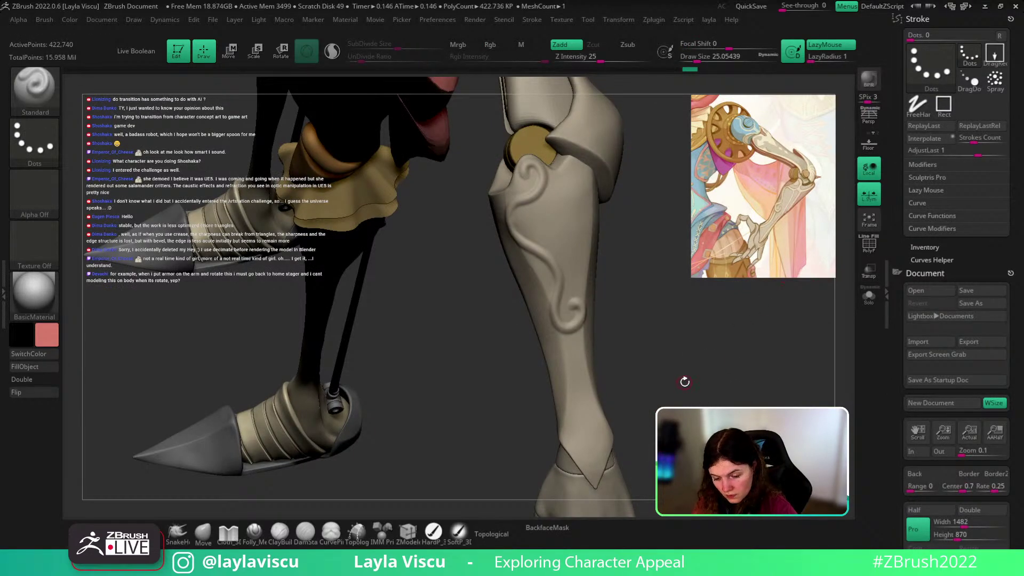
Step: Undo the forearm's last scroll stroke and replay it with the Layer brush and again with the Standard brush
key(ctrl+z)
key(b)
key(l)
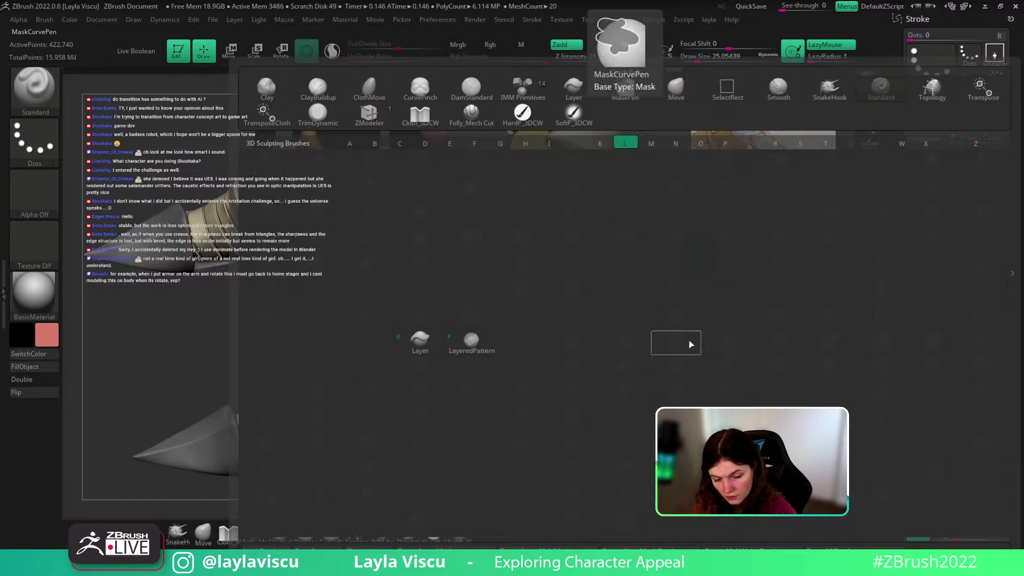
click(419, 339)
click(932, 132)
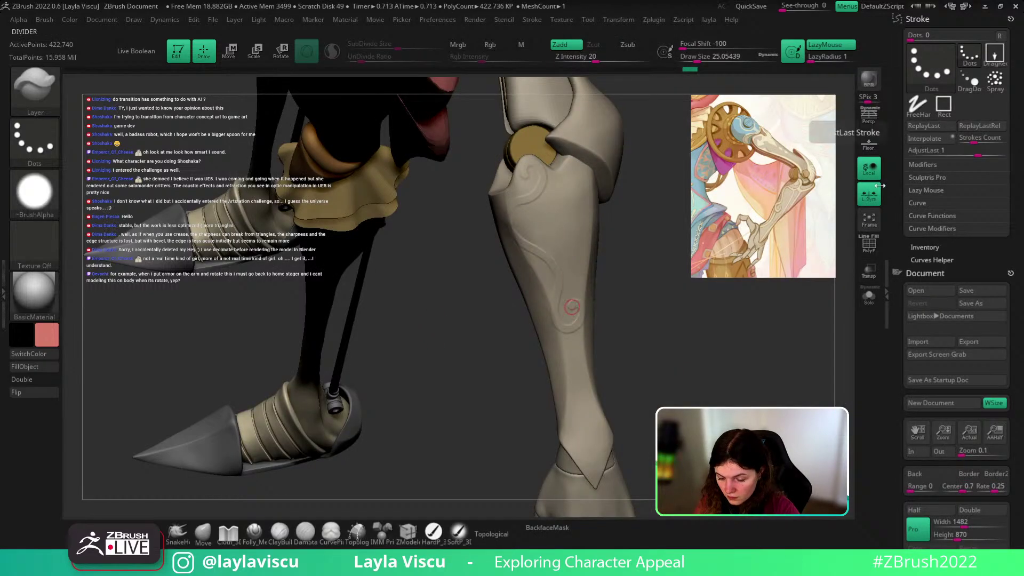
key(b)
click(699, 339)
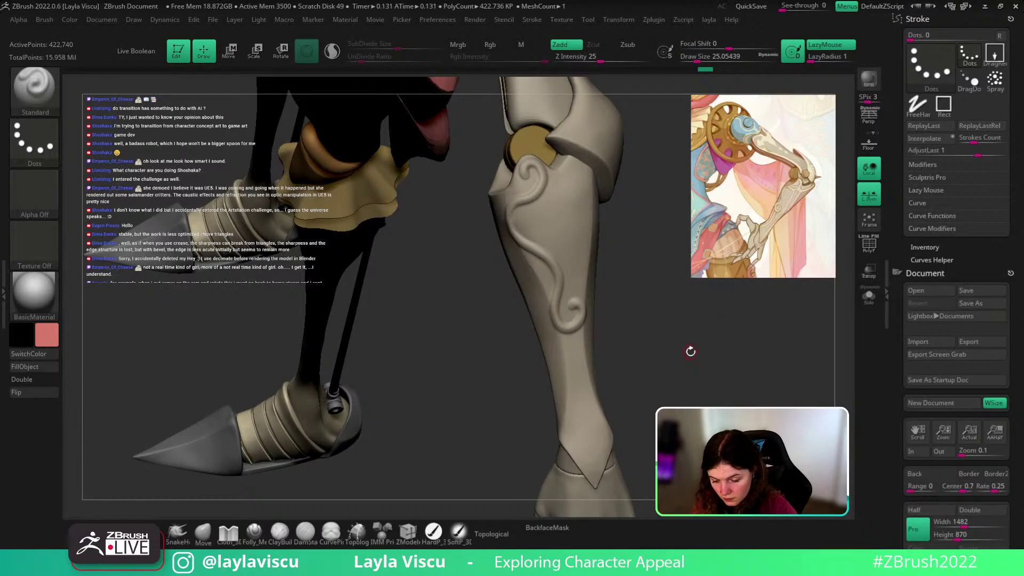
Step: Try replaying the forearm's scroll stroke with the DecoCurveDrag brush and undo the attempt
key(b)
key(d)
key(s)
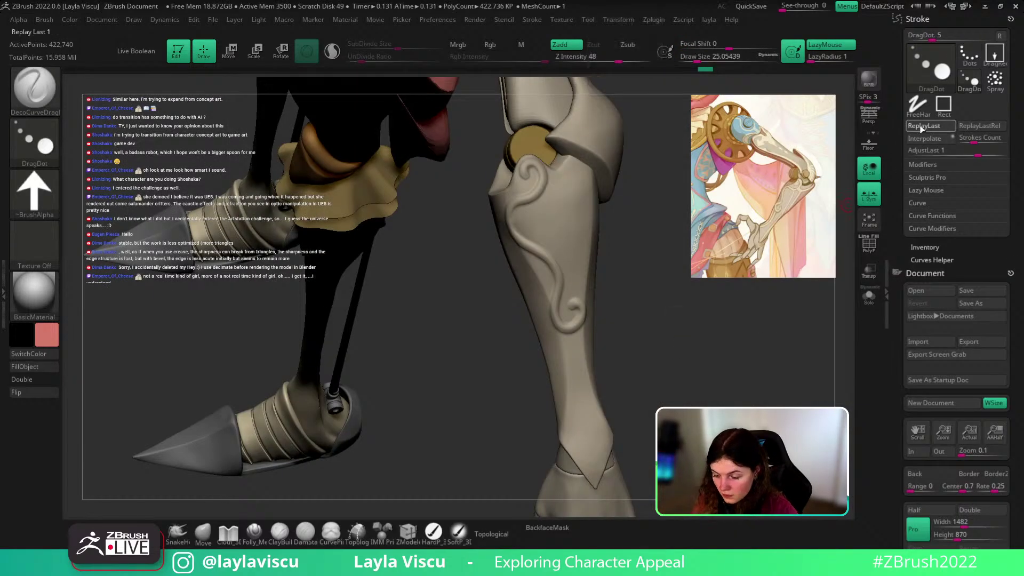
click(926, 127)
key(ctrl+z)
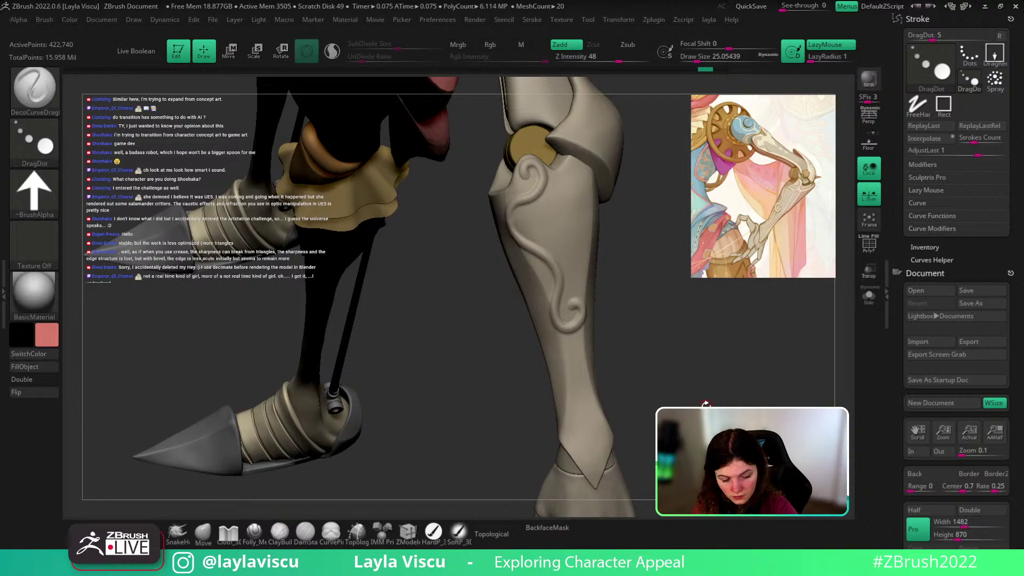
Step: Replay the scroll stroke on the forearm with the DamStandard brush, set to Zadd with a Z Intensity of 15
key(b)
key(d)
key(s)
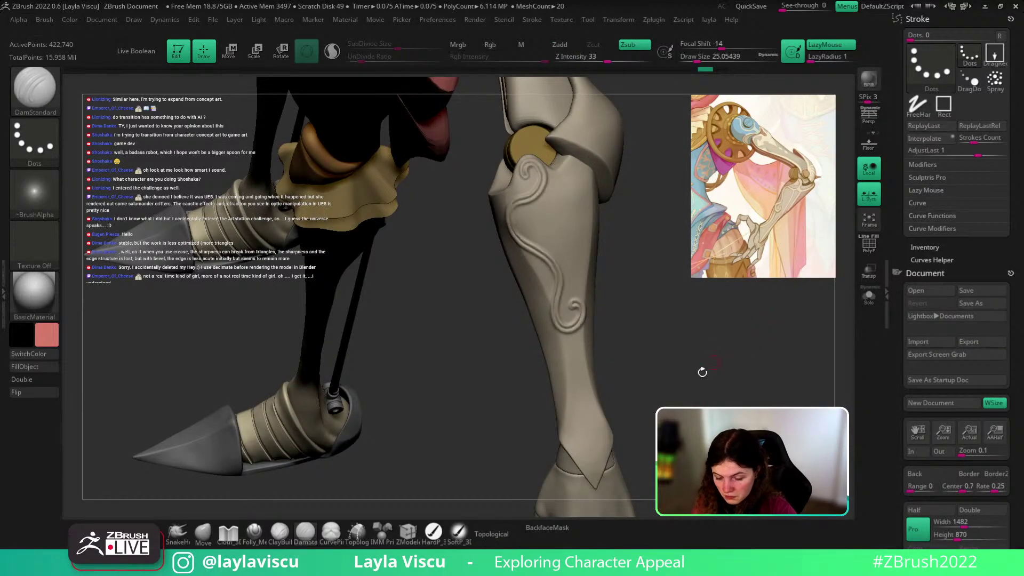
key(ctrl+z)
click(575, 44)
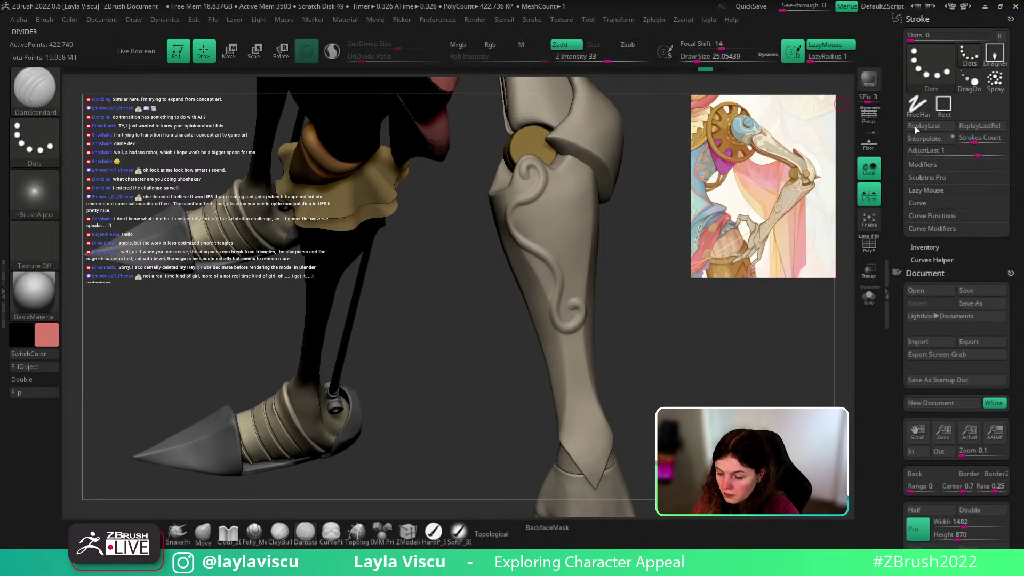
click(923, 126)
key(ctrl+z)
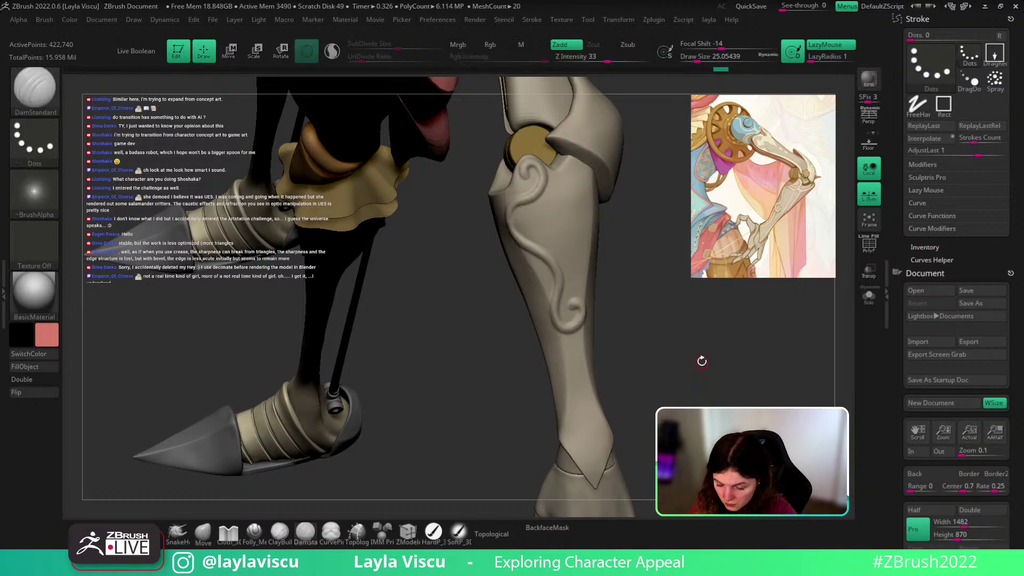
drag(607, 59, 590, 59)
click(927, 126)
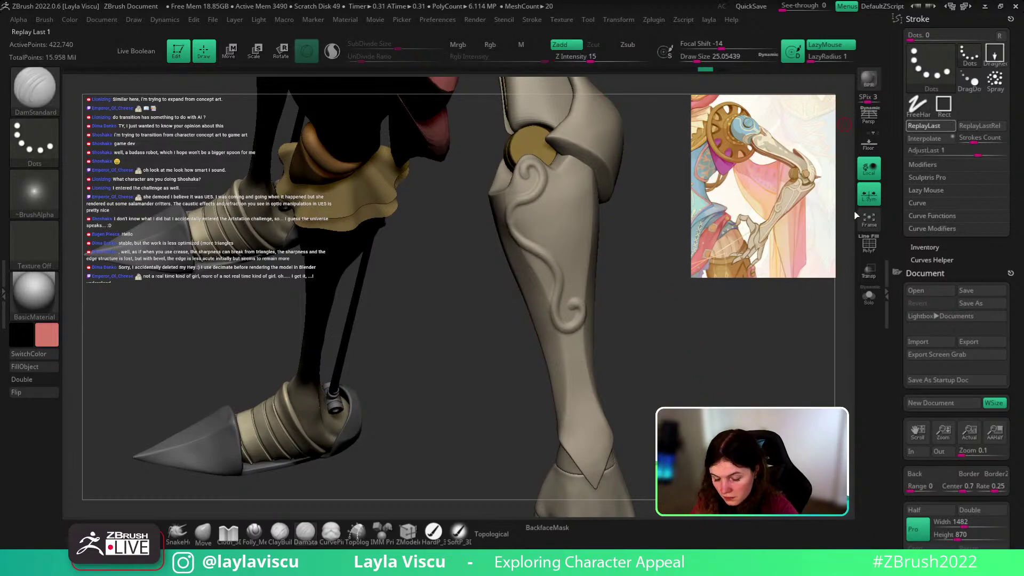
key(1)
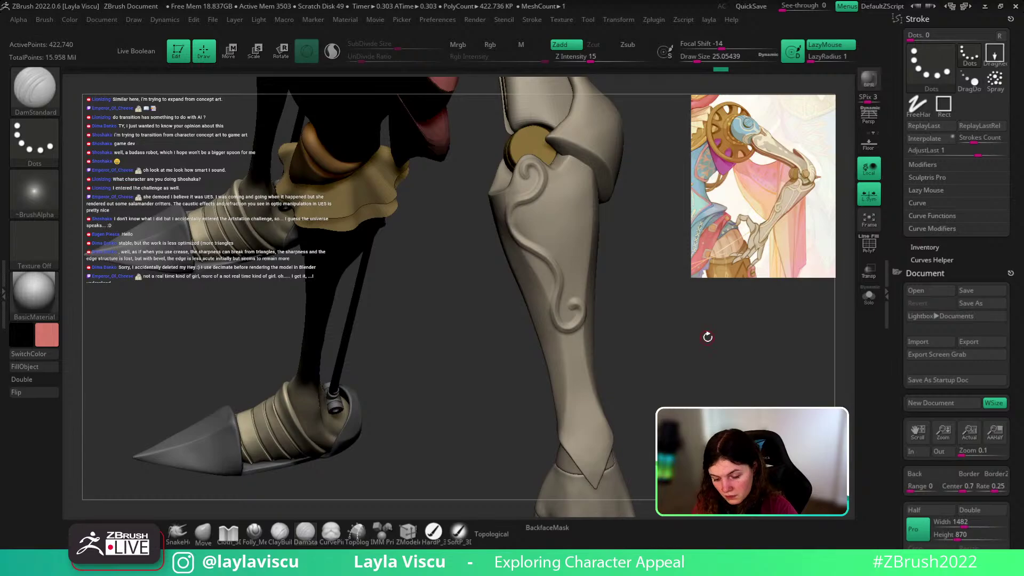
Step: Mark the undo history state 39, before the scroll ornament, as the reference and return to the latest state
right_drag(707, 339, 664, 331)
ctrl+right_drag(664, 330, 771, 300)
drag(955, 267, 960, 50)
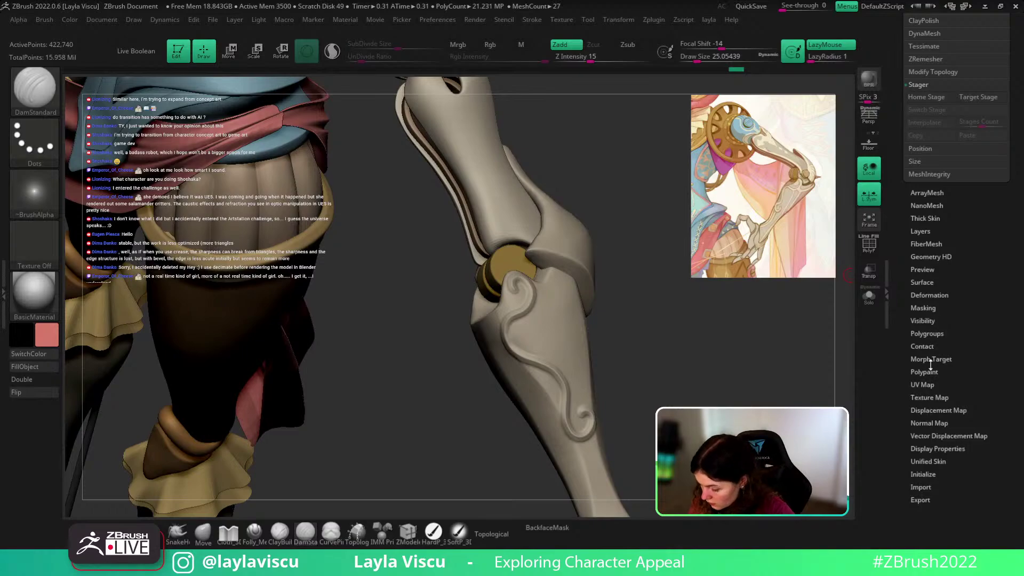
click(932, 309)
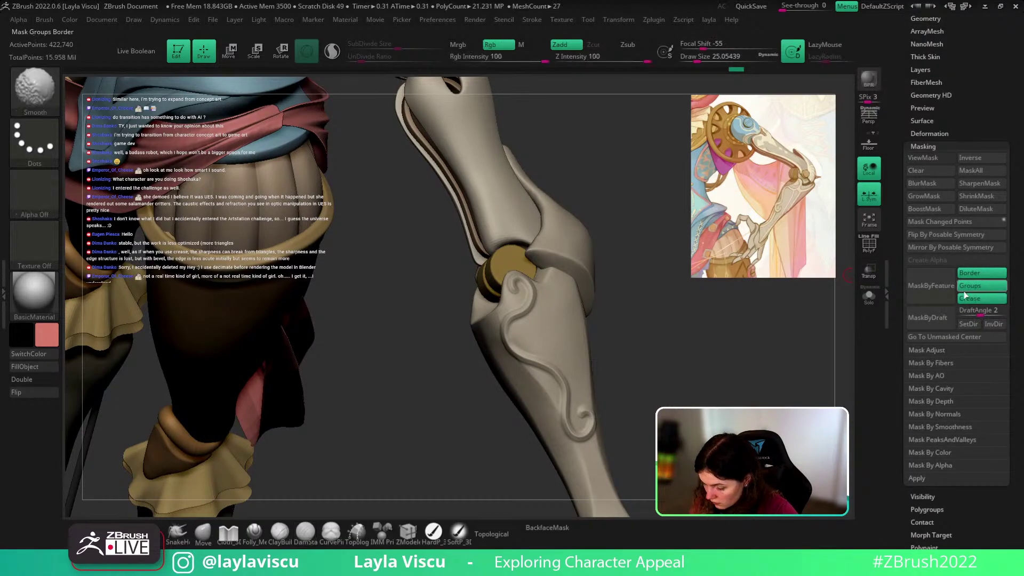
key(shift+f)
key(shift+f)
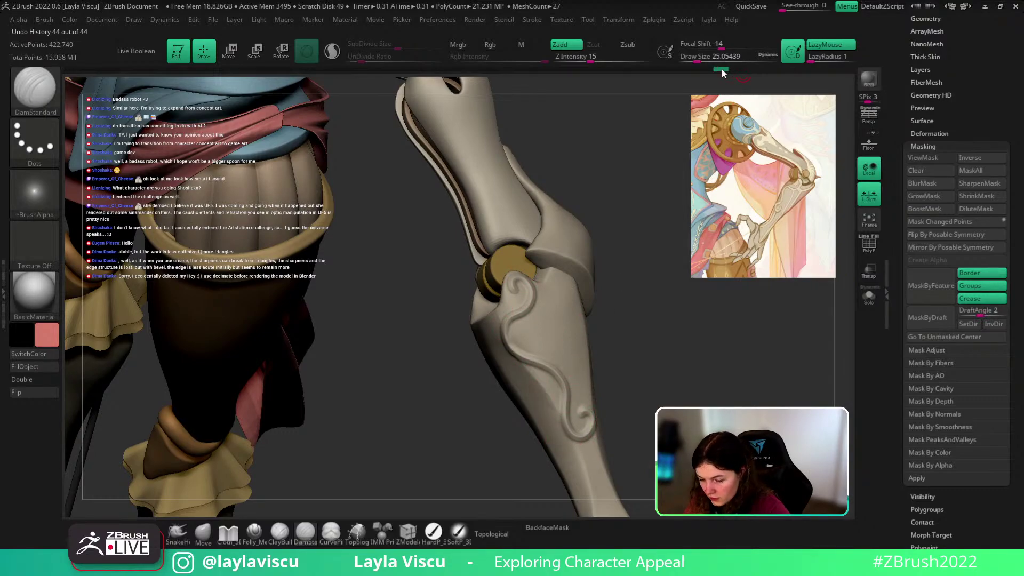
drag(721, 69, 678, 65)
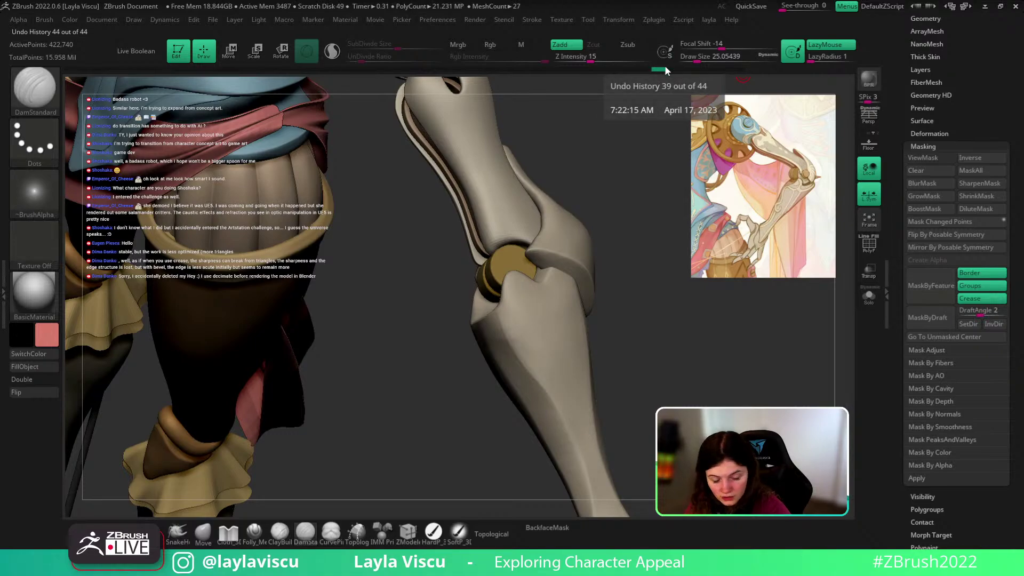
key(ctrl)
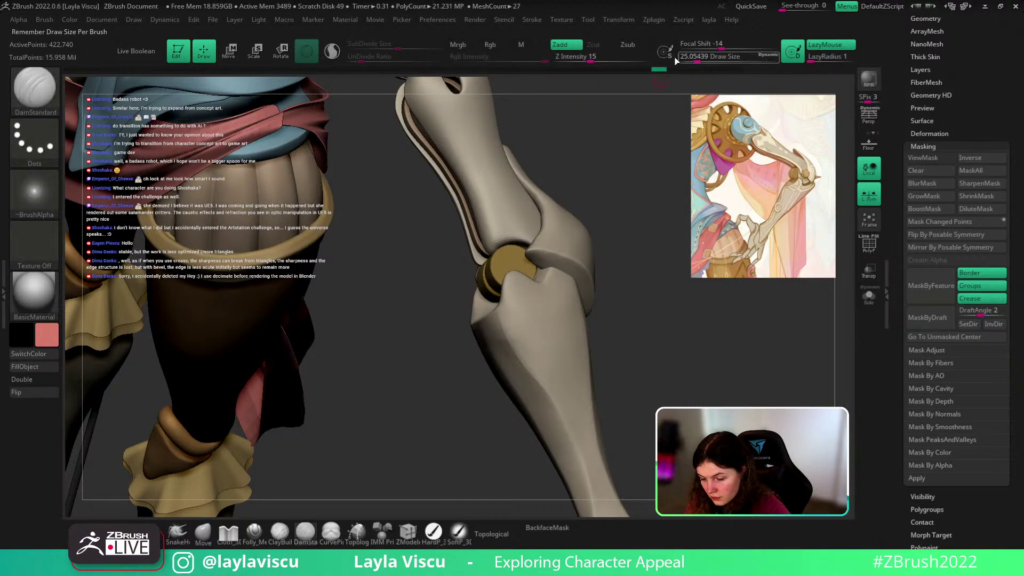
ctrl+click(658, 71)
drag(659, 70, 759, 70)
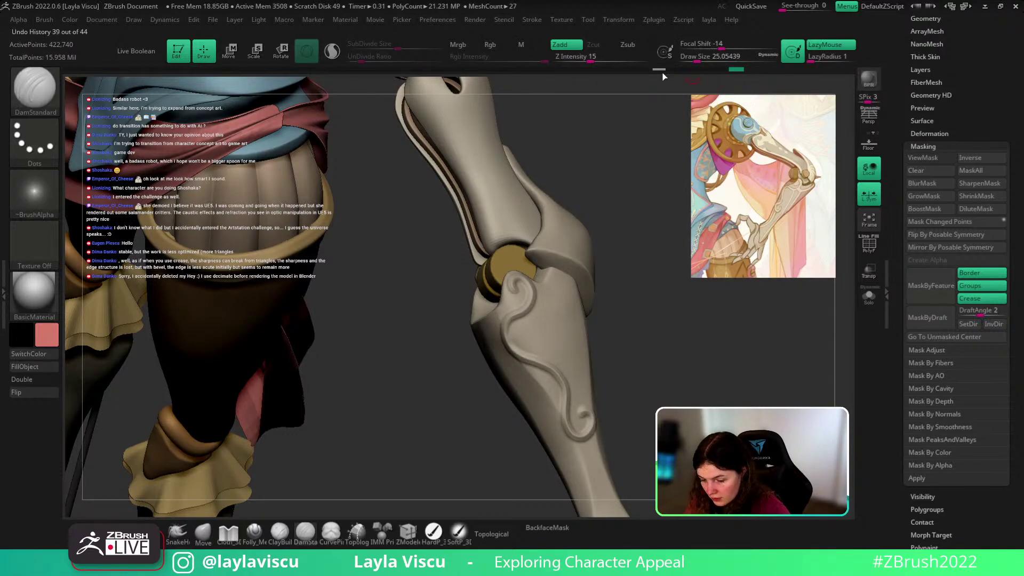
click(660, 69)
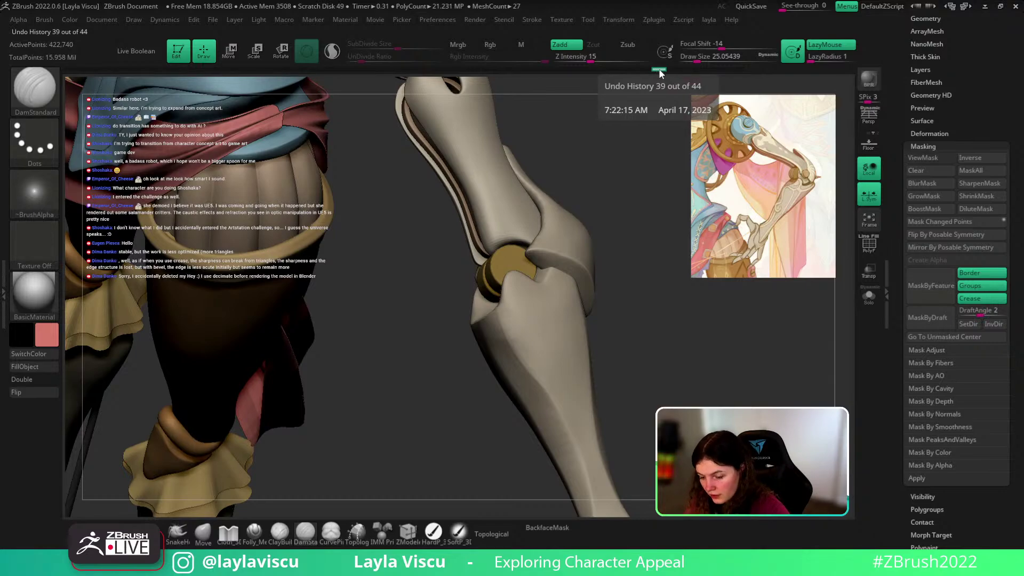
click(735, 70)
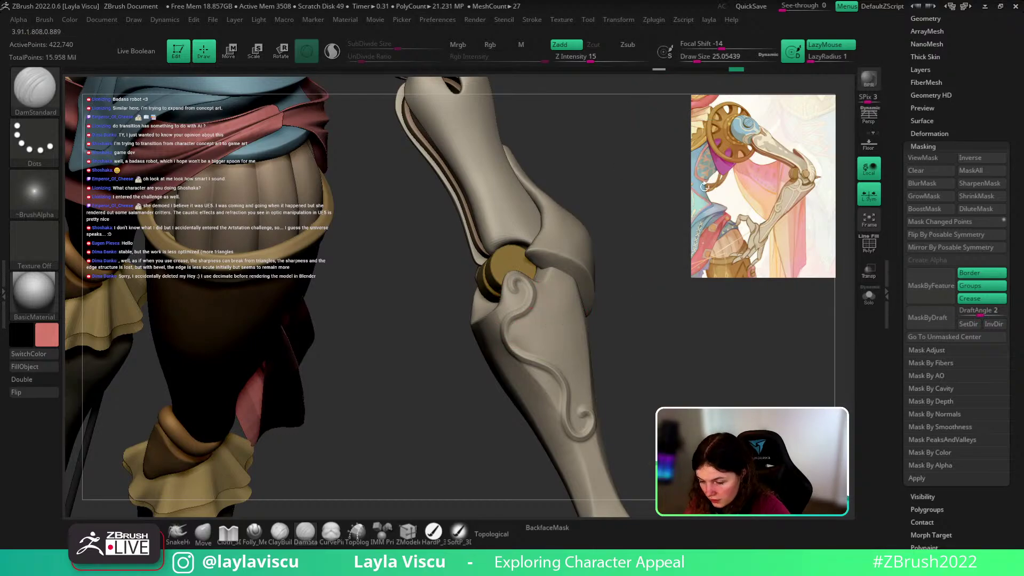
Step: Enable mask viewing and mask the scroll ornament's points that changed since the marked history state
scroll(949, 180, down, 1)
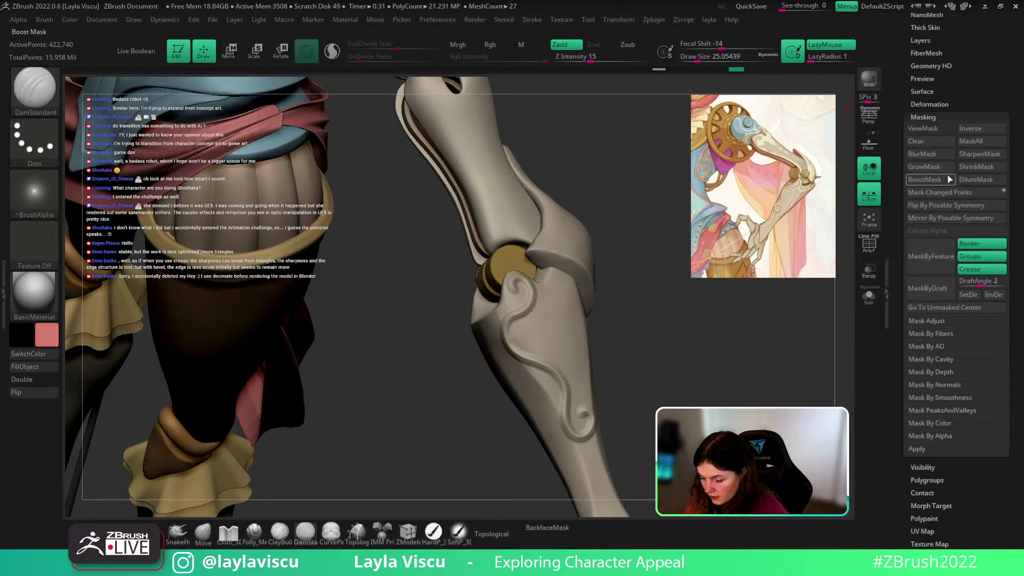
click(923, 128)
mouse_move(675, 363)
mouse_down()
mouse_move(644, 367)
mouse_move(669, 366)
mouse_up()
ctrl+click(649, 367)
ctrl+click(724, 356)
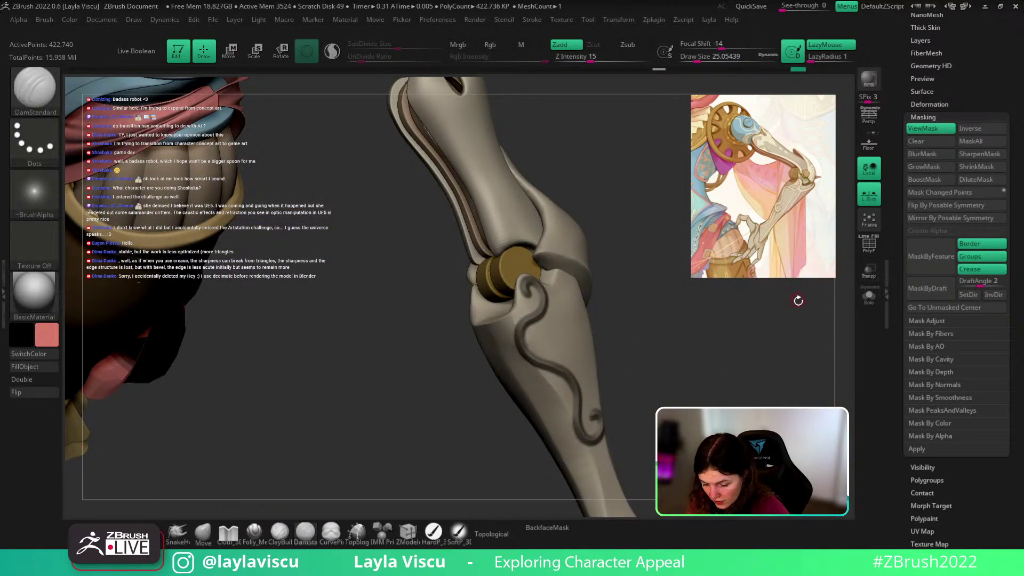
Step: Boost the mask over the forearm's scroll ornament to give it stronger edges
drag(798, 300, 753, 354)
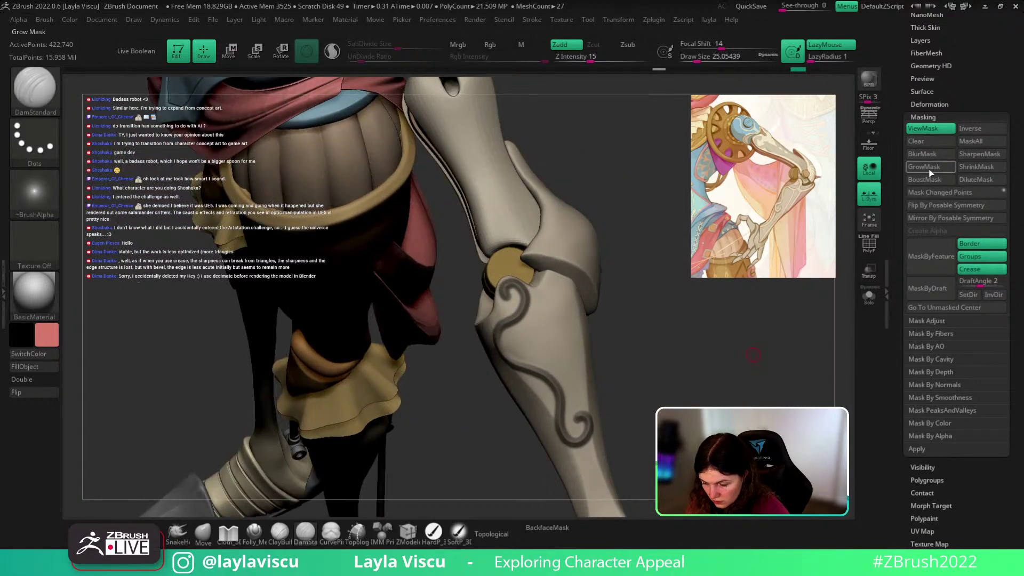
ctrl+right_drag(575, 384, 614, 423)
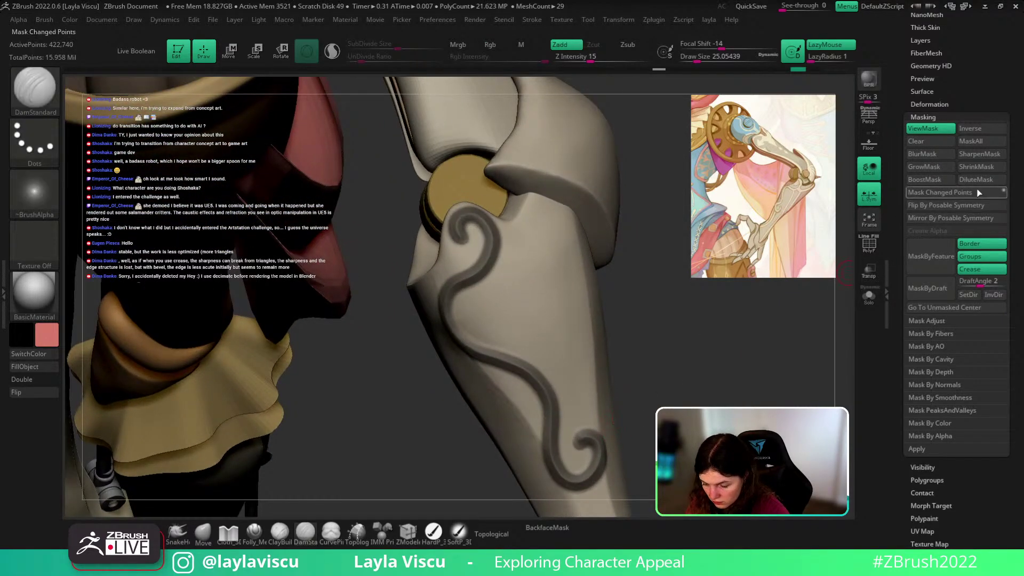
click(928, 180)
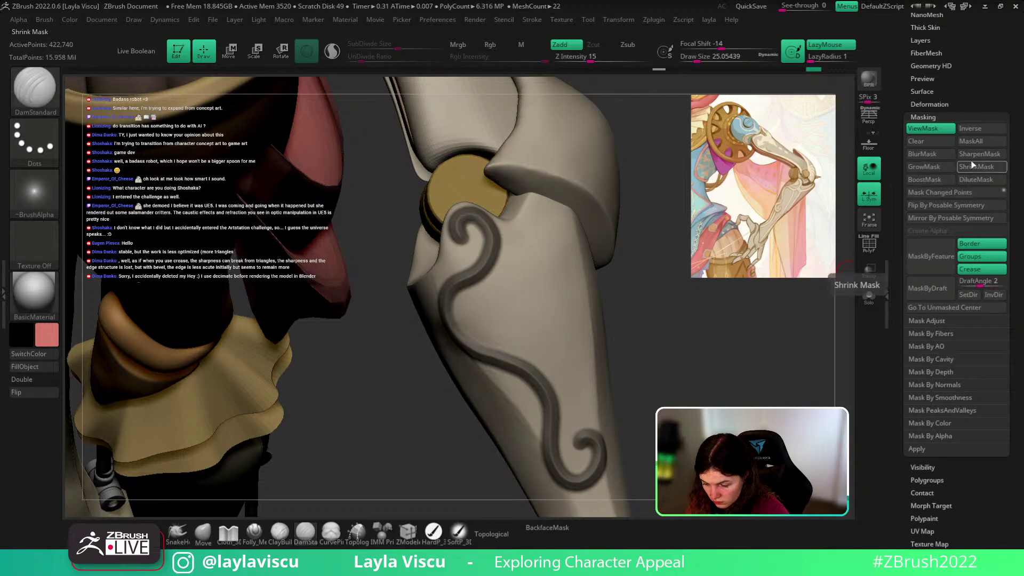
mouse_move(673, 298)
ctrl+right_down()
mouse_move(654, 371)
mouse_move(670, 357)
mouse_move(650, 411)
mouse_move(660, 447)
ctrl+right_up()
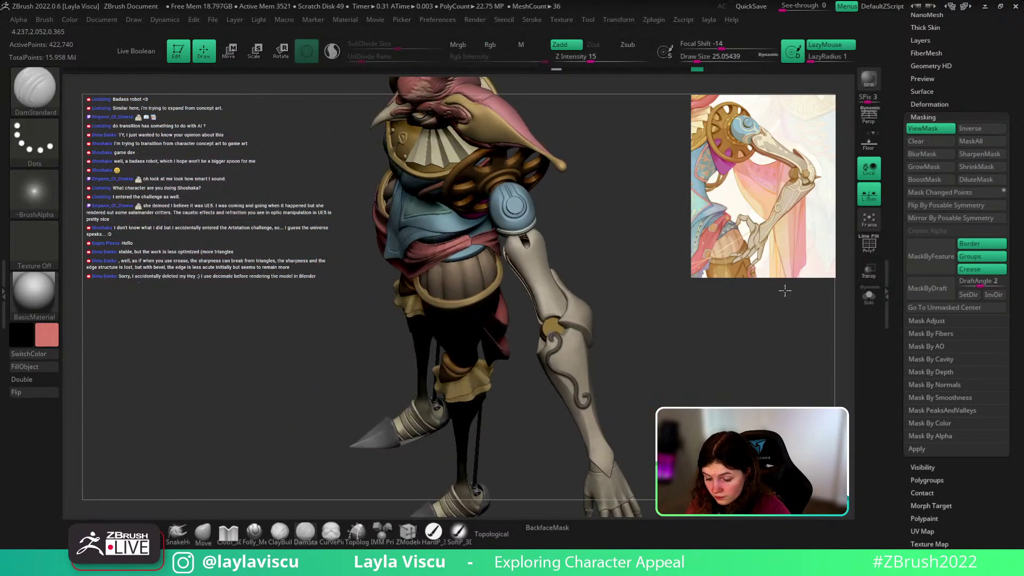
Step: Invert the mask so only the scroll ornament is editable, and apply the Polish By Features deformation
drag(981, 58, 980, 130)
ctrl+click(640, 393)
click(936, 175)
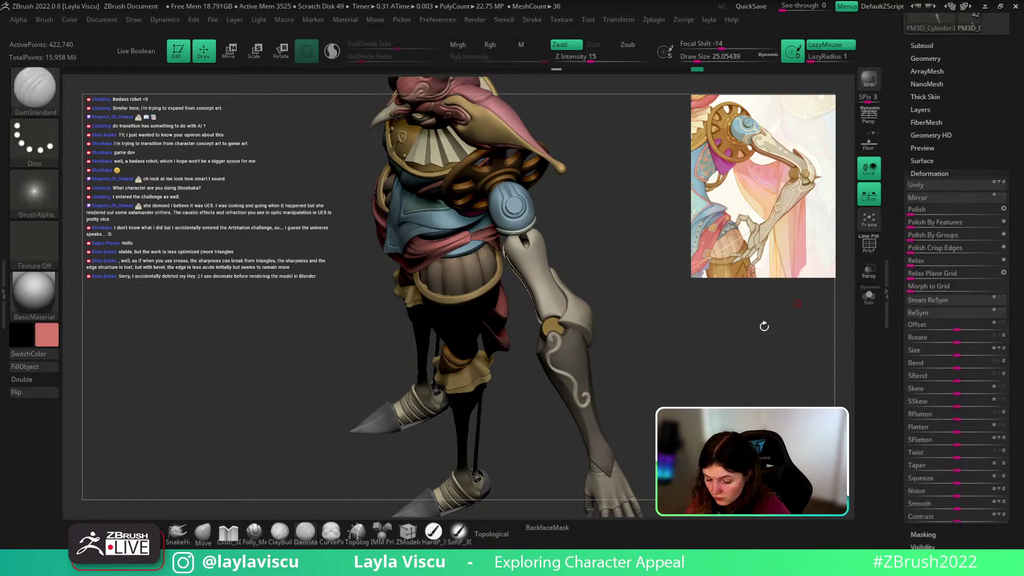
ctrl+right_drag(695, 337, 687, 364)
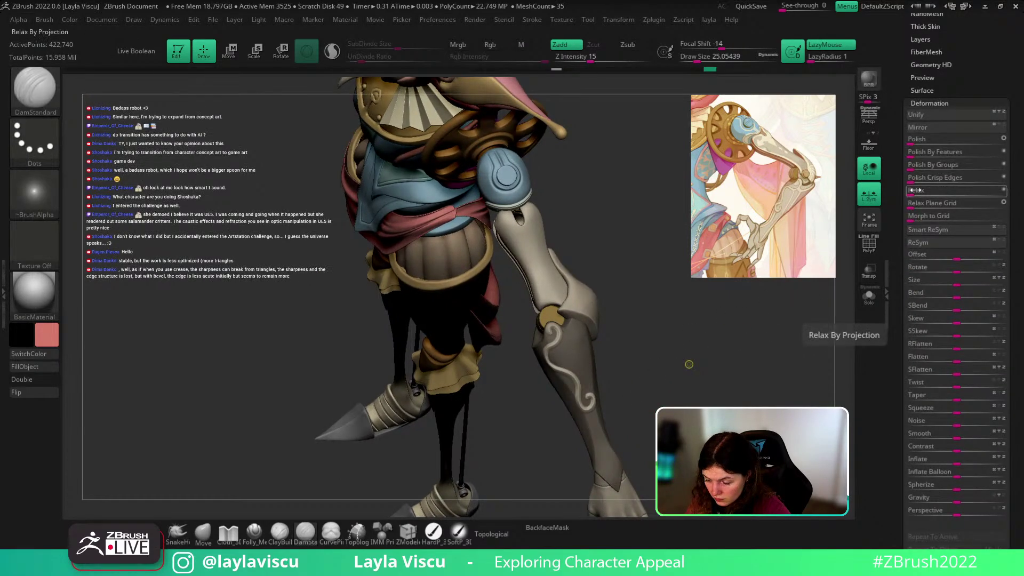
click(927, 158)
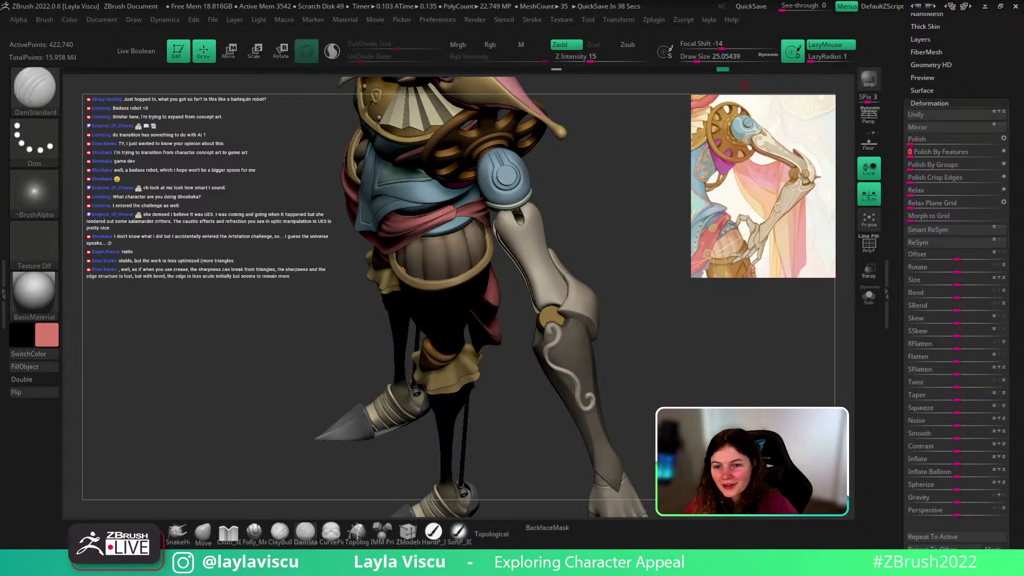
Step: Add the Craftsman concept art texture to Spotlight and scale it down so the whole sheet fits the canvas
key(f)
mouse_move(684, 313)
mouse_down()
mouse_move(679, 366)
mouse_move(571, 286)
mouse_move(586, 303)
mouse_up()
key(shift+z)
key(shift+z)
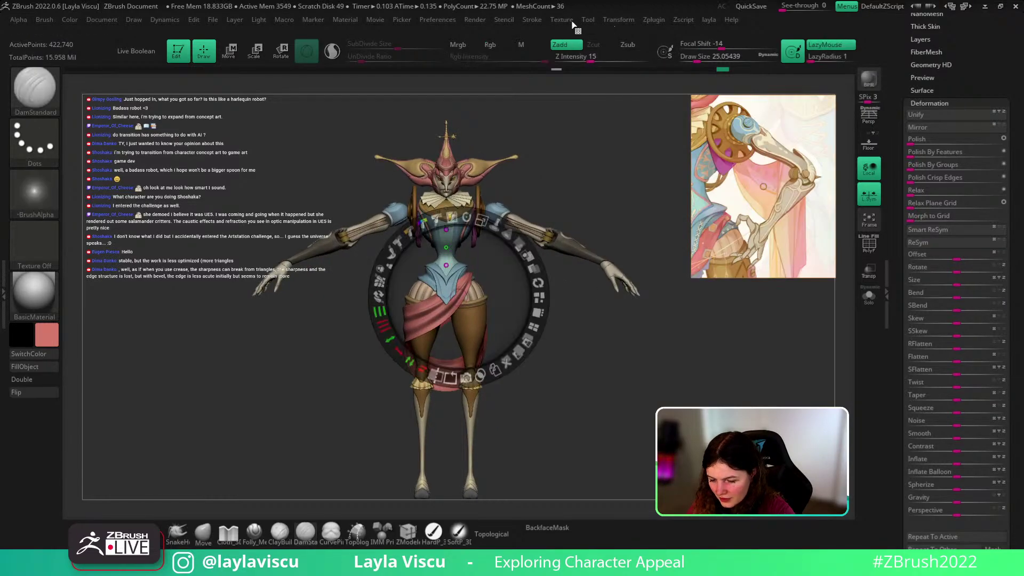
click(561, 20)
key(z)
key(z)
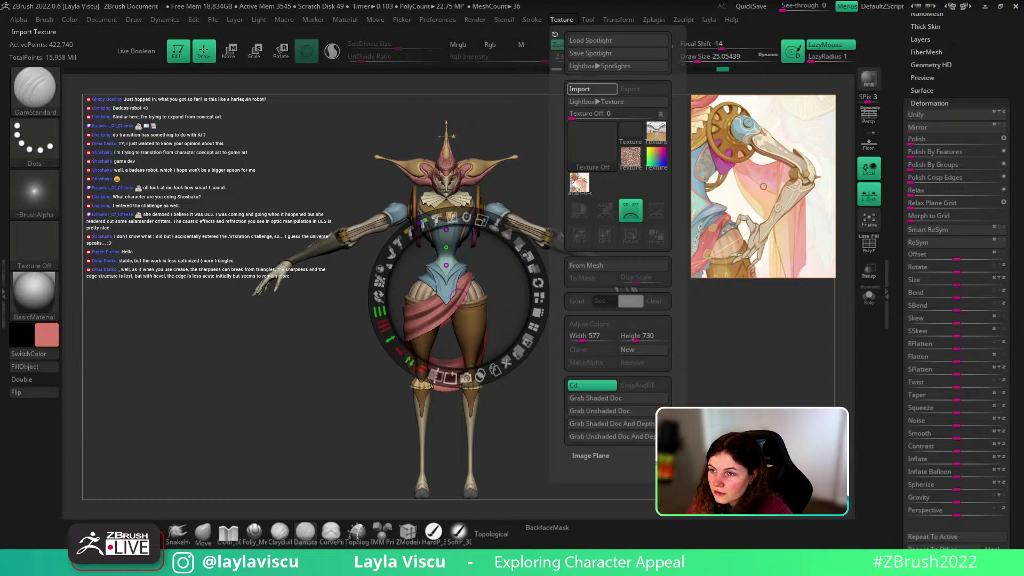
click(579, 182)
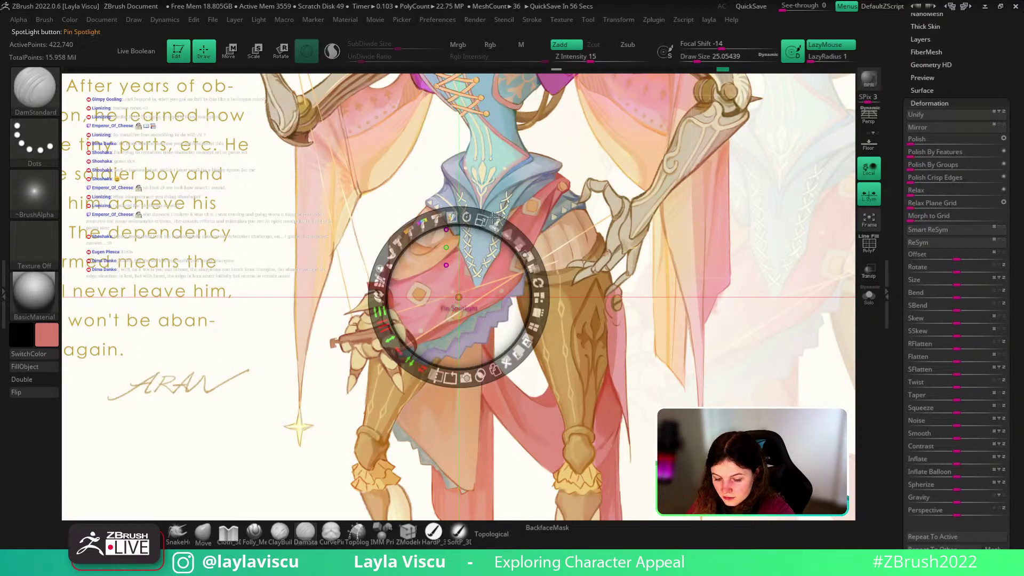
mouse_move(426, 243)
mouse_down()
mouse_move(412, 246)
mouse_move(423, 255)
mouse_up()
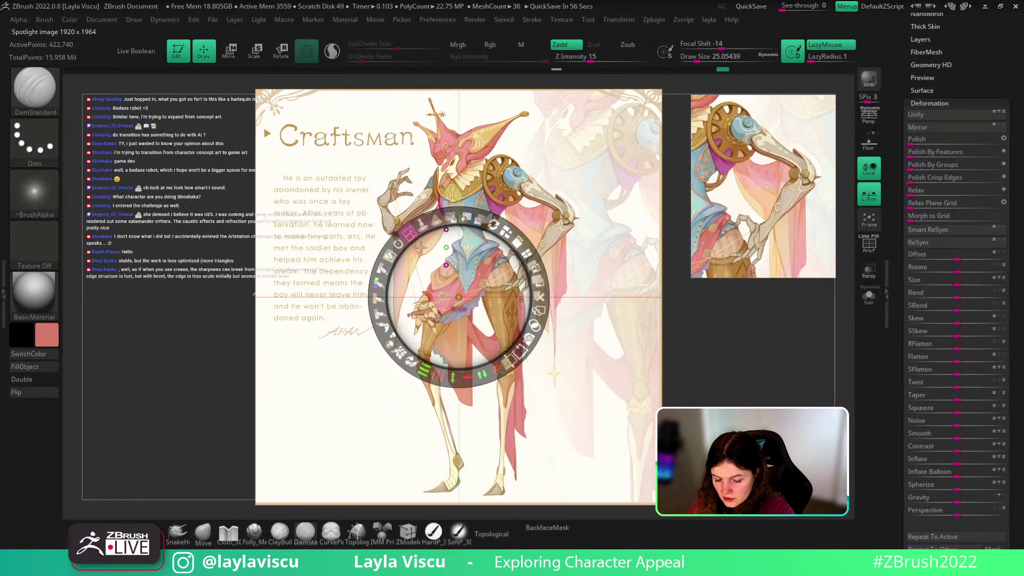
key(z)
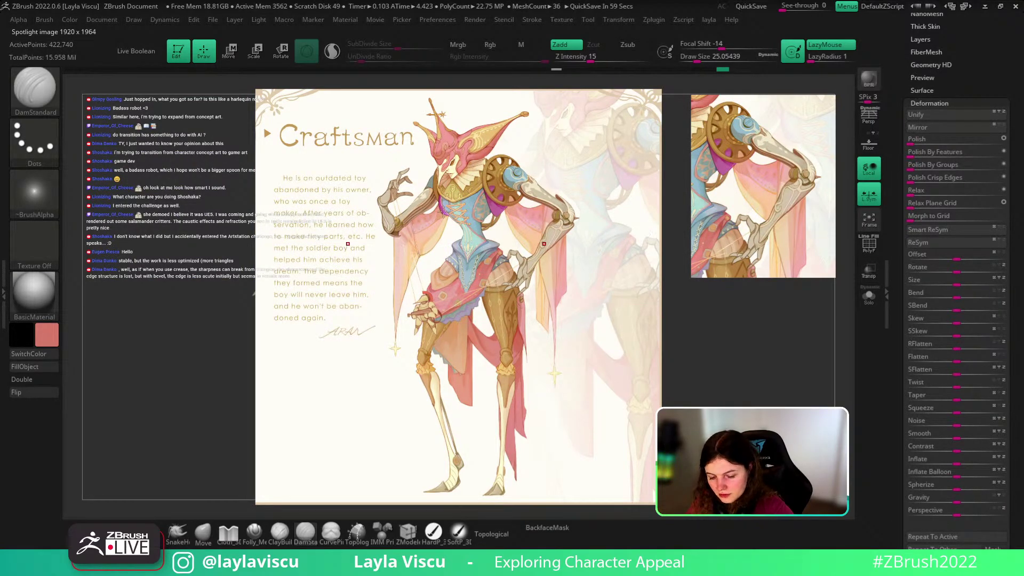
Step: Hide the Spotlight reference images and view the full figure from a three-quarter angle
key(shift)
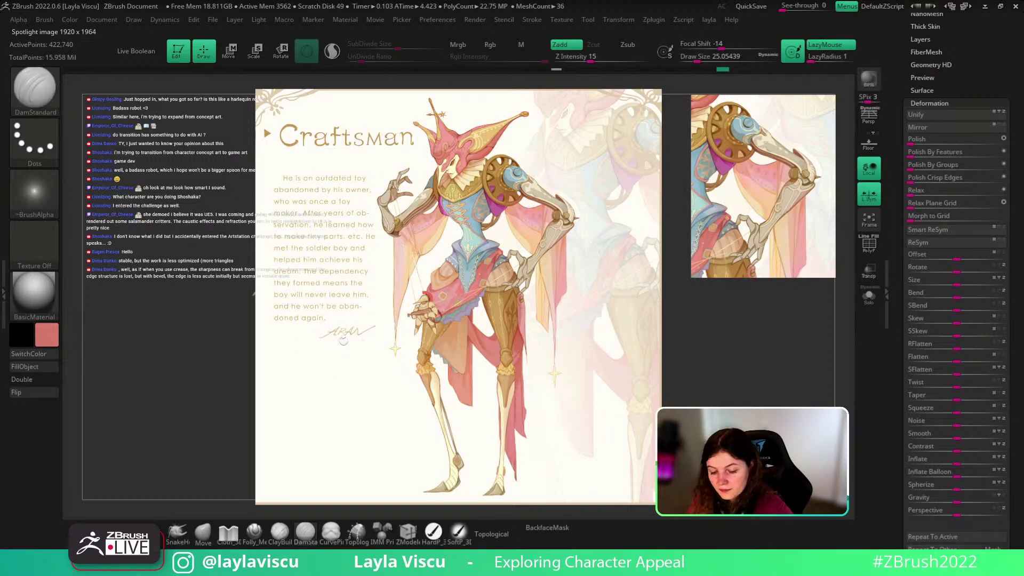
key(shift)
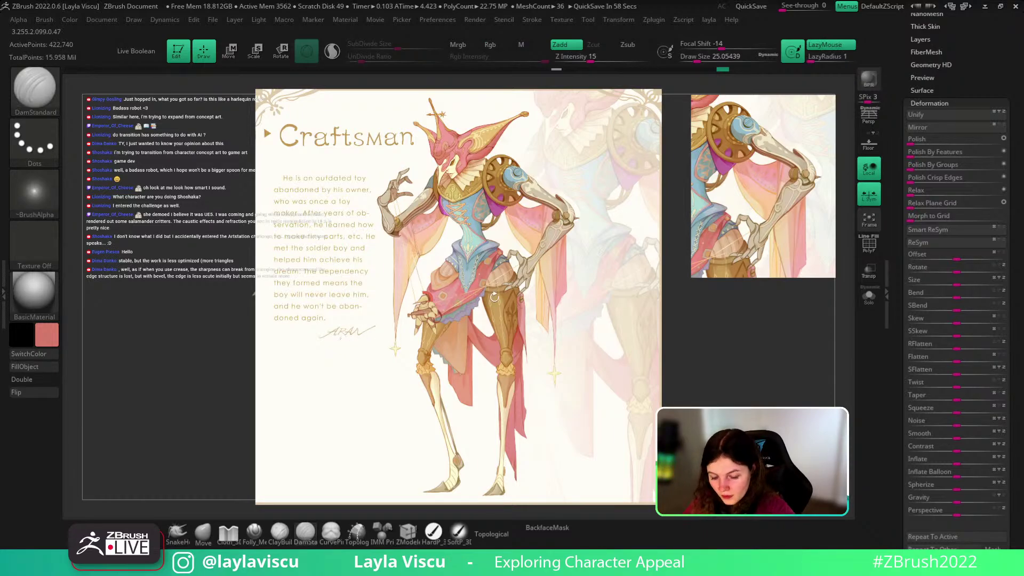
key(shift+z)
mouse_move(635, 347)
mouse_down()
mouse_move(678, 339)
mouse_move(638, 345)
mouse_move(656, 345)
mouse_move(771, 268)
mouse_up()
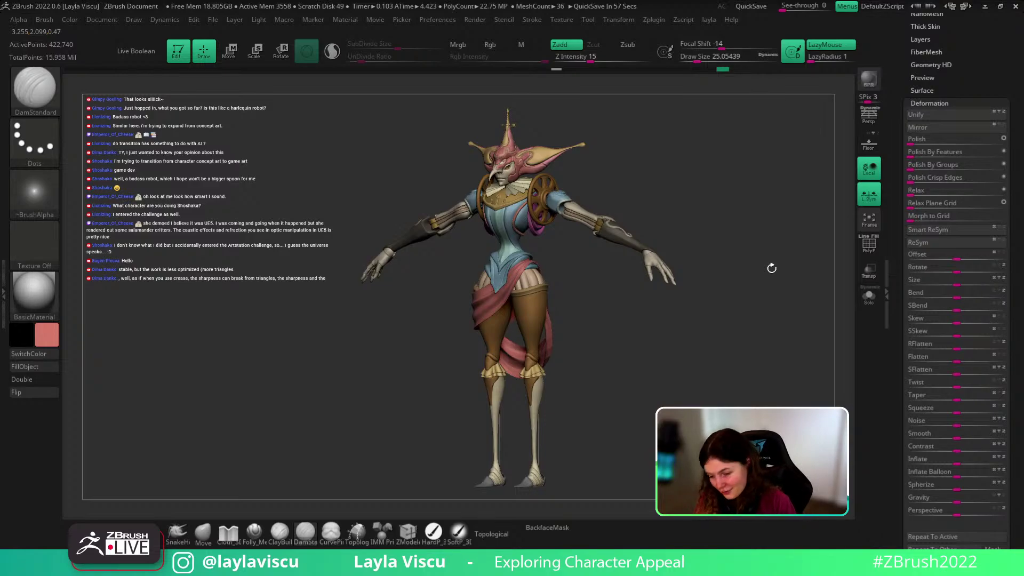
Step: Inflate the scroll ornament on the forearm slightly and check its raised relief from close up
ctrl+right_drag(619, 227, 694, 416)
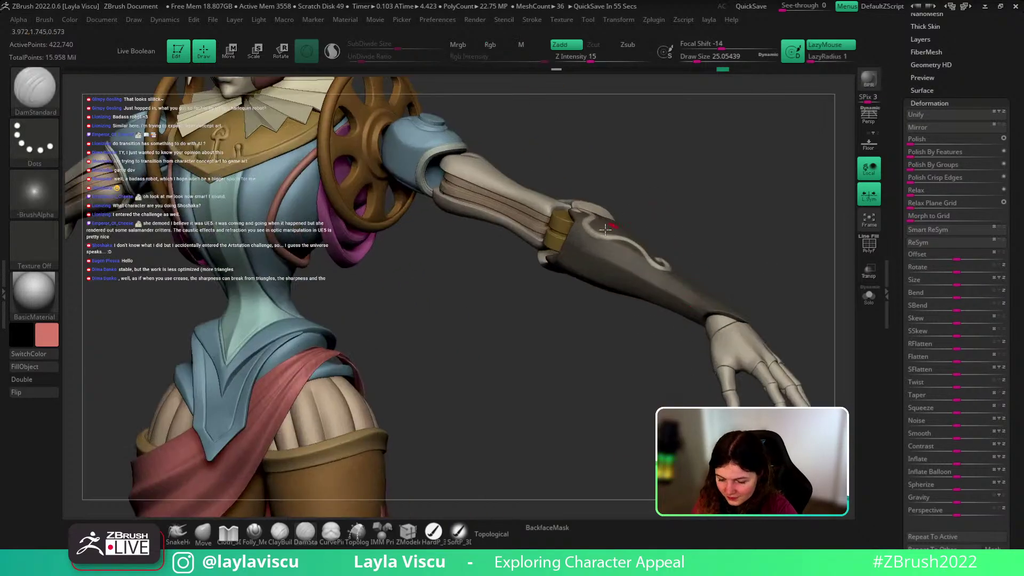
key(s)
drag(603, 234, 645, 234)
ctrl+right_drag(659, 277, 734, 240)
mouse_move(734, 240)
mouse_down()
mouse_move(738, 281)
mouse_move(797, 249)
mouse_up()
drag(816, 298, 831, 242)
drag(957, 459, 961, 460)
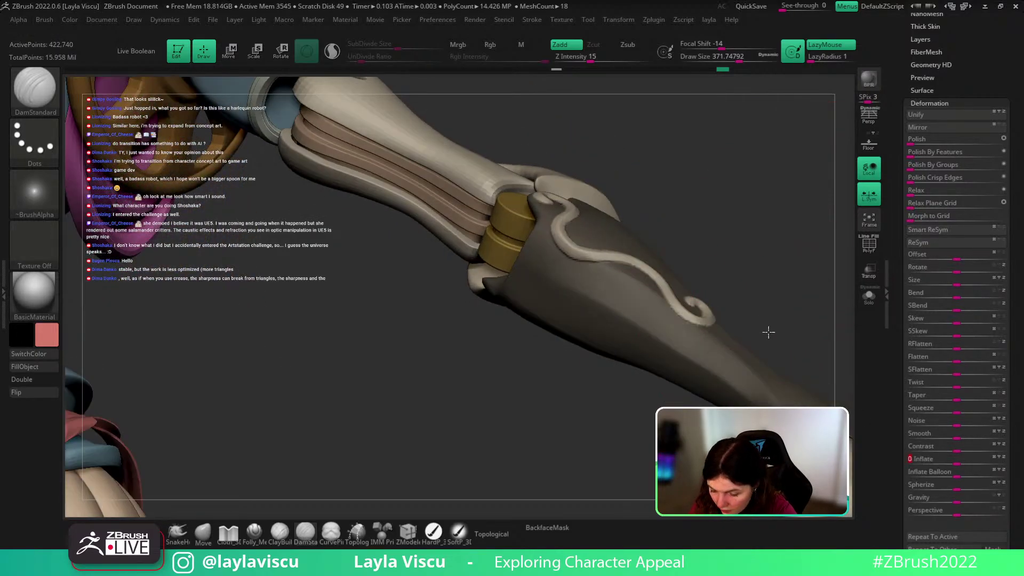
mouse_move(768, 331)
right_down()
mouse_move(758, 247)
mouse_move(769, 344)
right_up()
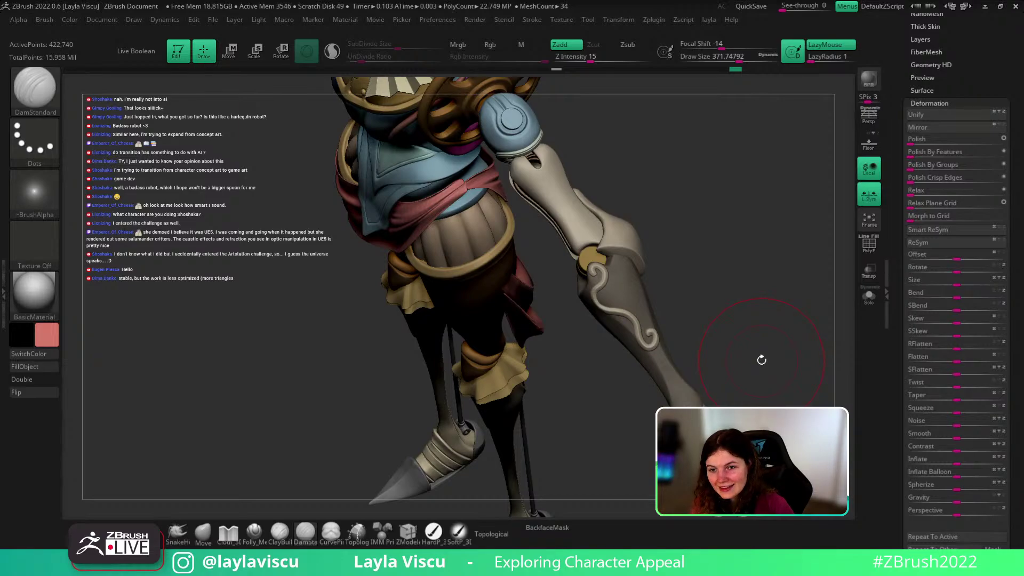
Step: Duplicate the forearm subtool that carries the scroll ornament and clear the mask on it
key(s)
drag(732, 325, 714, 332)
mouse_move(642, 334)
ctrl+right_down()
mouse_move(731, 327)
mouse_move(745, 315)
mouse_move(740, 367)
mouse_move(795, 254)
ctrl+right_up()
drag(943, 58, 943, 129)
key(ctrl+shift+d)
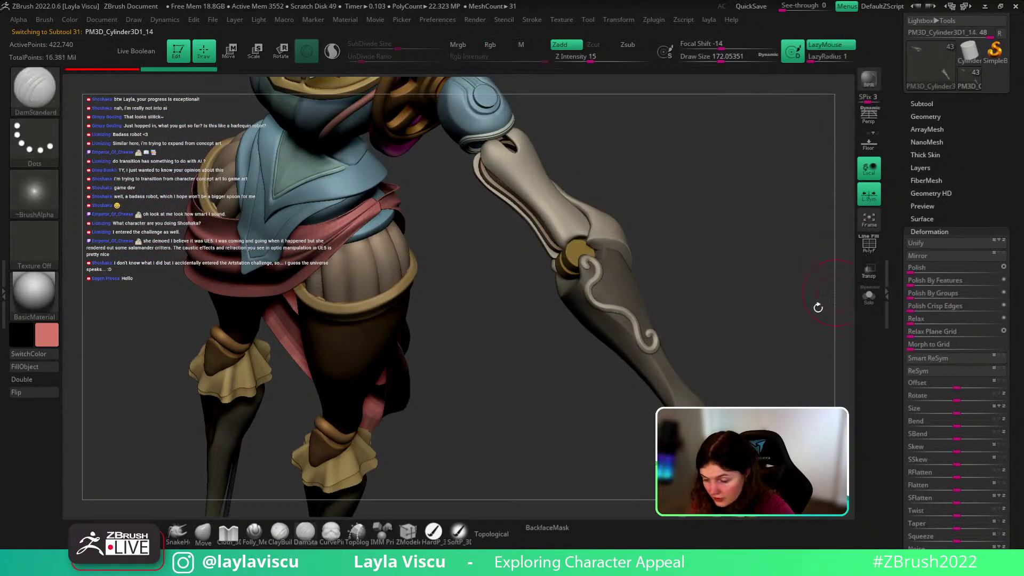
click(923, 103)
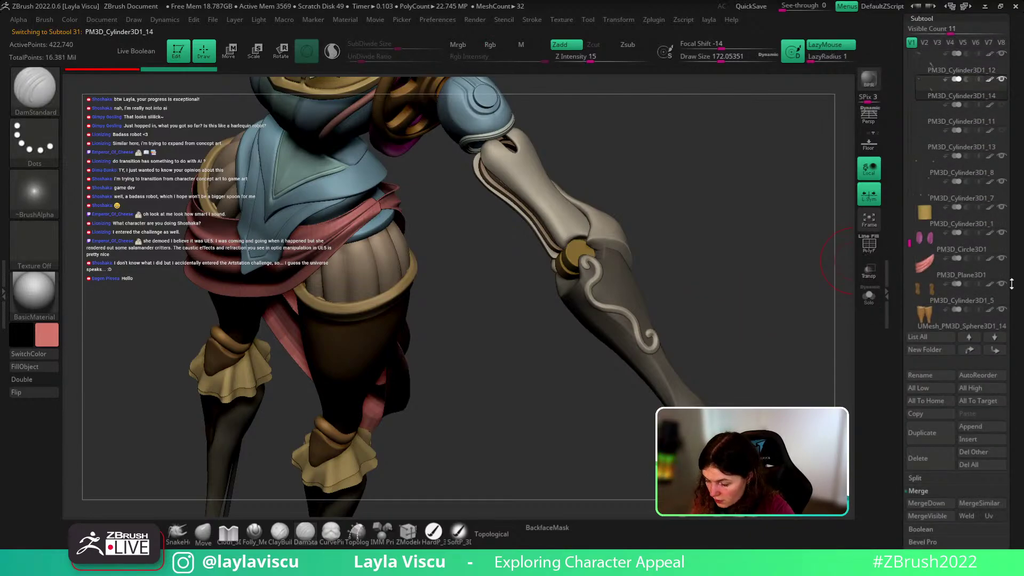
click(922, 18)
key(ctrl)
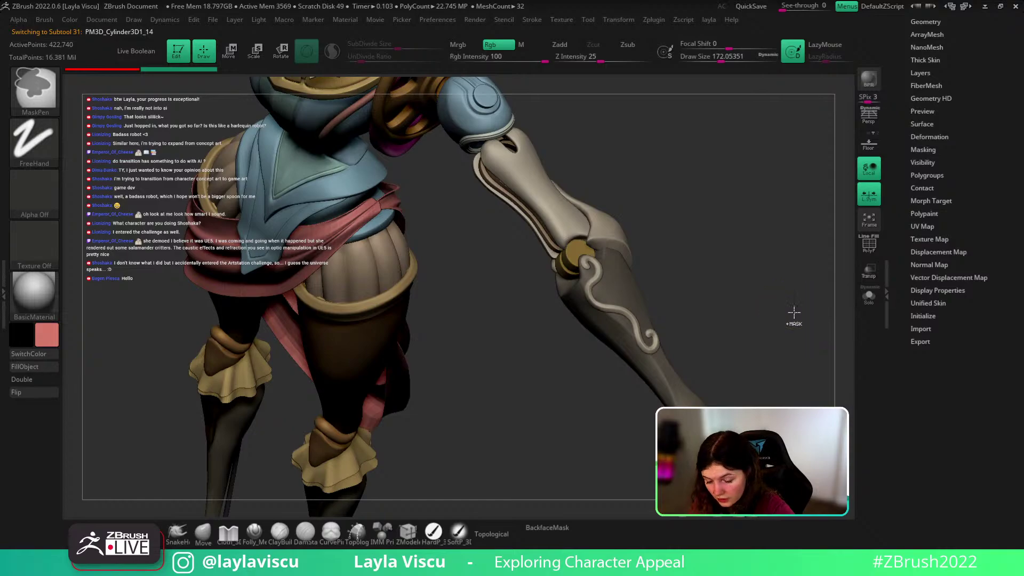
ctrl+click(792, 314)
ctrl+drag(799, 296, 768, 330)
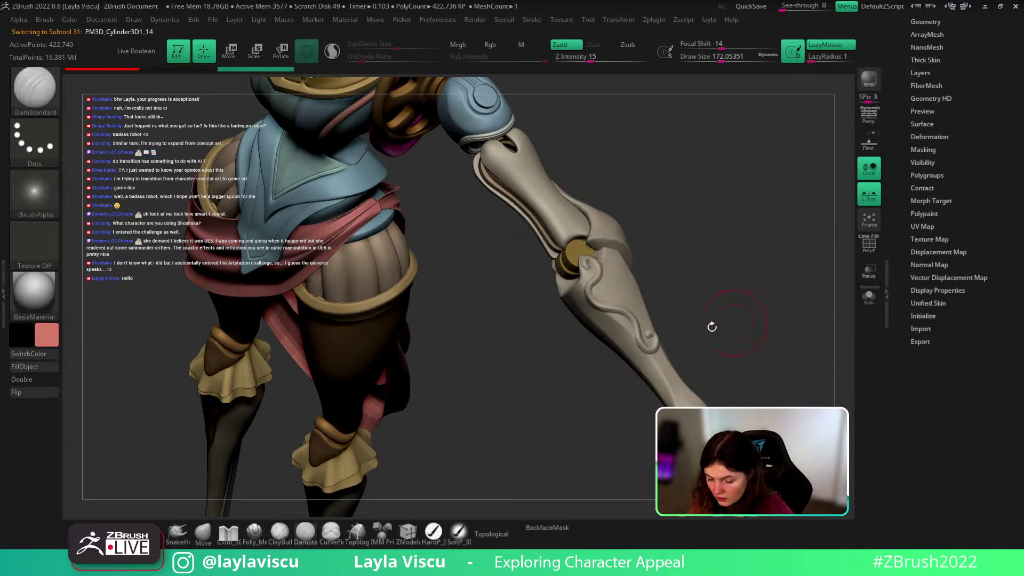
Step: Solo the forearm subtool and delete its lower subdivision levels with the whole mesh visible
ctrl+right_drag(711, 325, 838, 290)
click(869, 296)
ctrl+shift+click(634, 312)
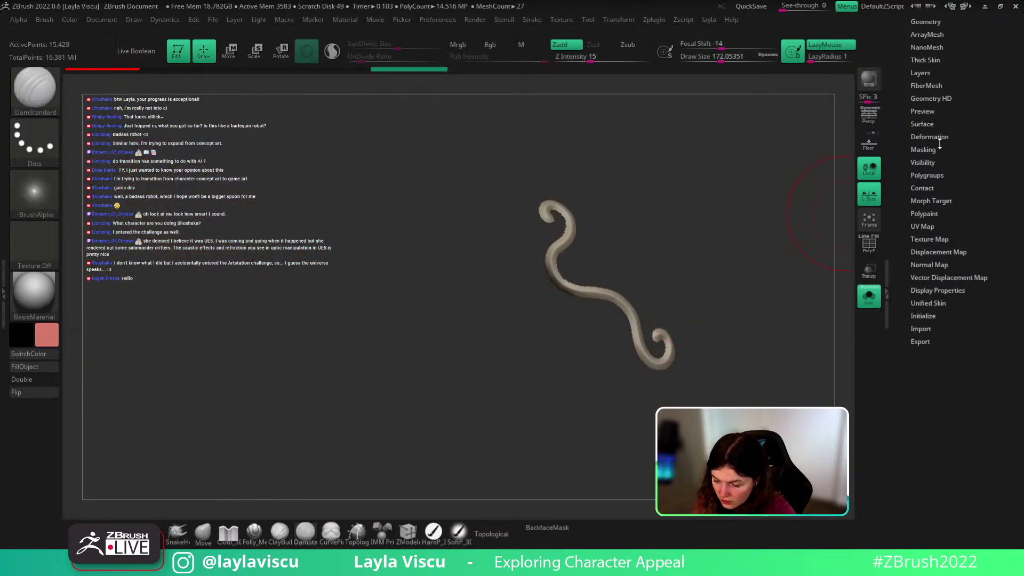
drag(937, 142, 938, 185)
ctrl+shift+click(754, 247)
click(925, 124)
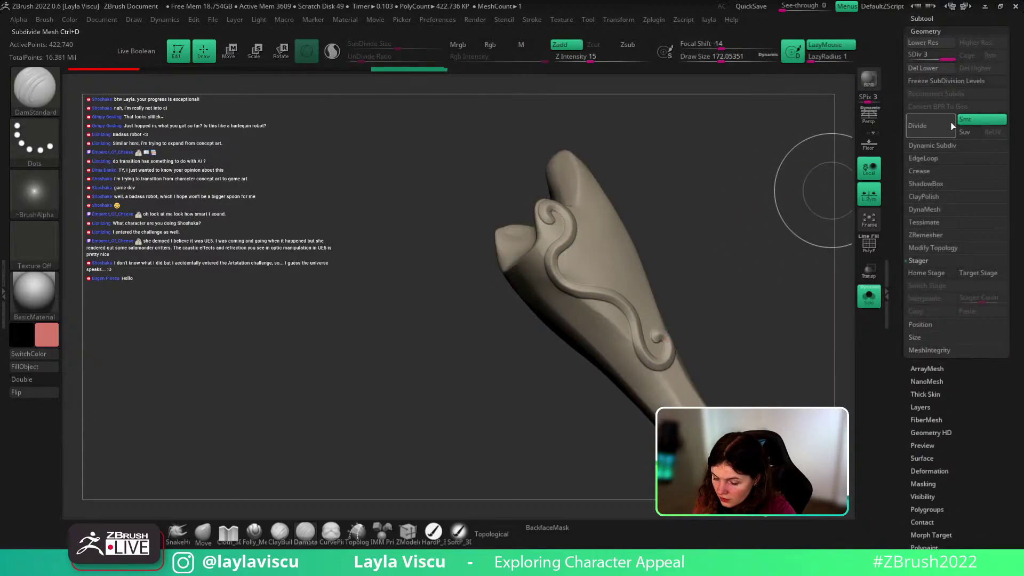
click(936, 69)
Step: Isolate the scroll ornament, regroup its visible polygons, and expand the visible area slightly past its edges
ctrl+shift+click(624, 300)
mouse_move(733, 271)
mouse_down()
mouse_move(715, 269)
mouse_move(739, 267)
mouse_up()
key(ctrl+shift+s)
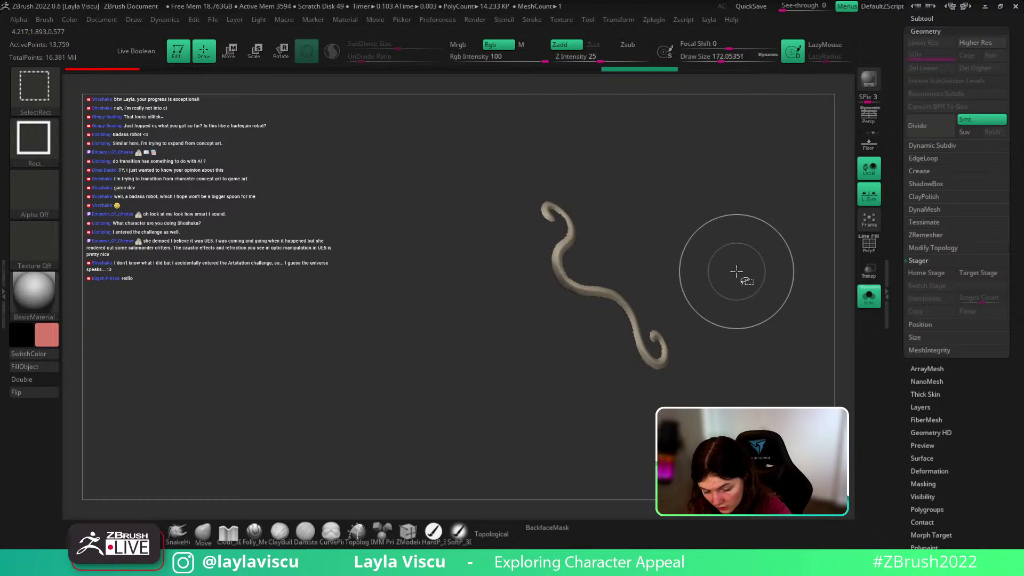
key(ctrl+shift+x)
key(ctrl+shift+x)
key(ctrl+w)
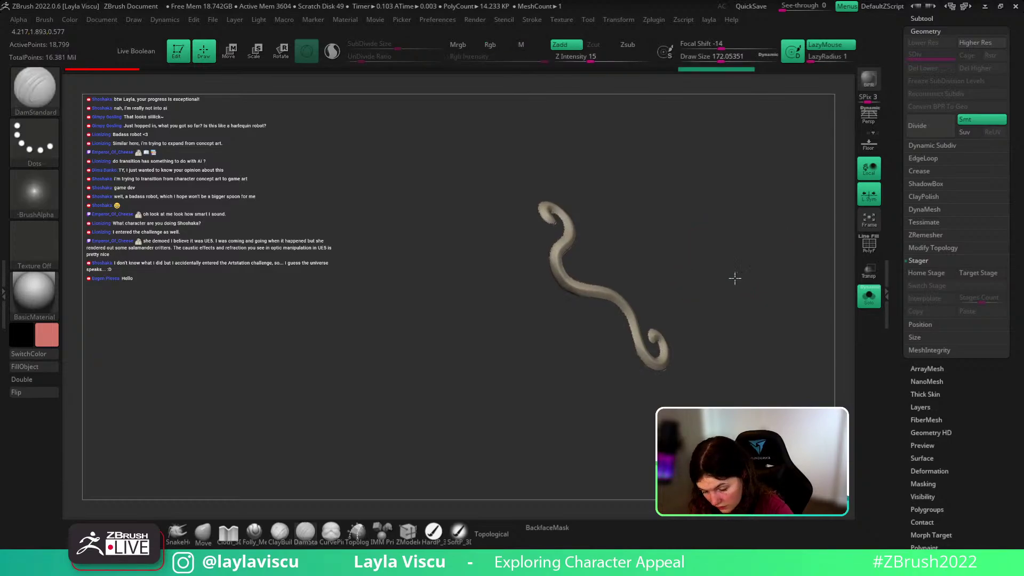
key(ctrl+shift+x)
key(f)
key(ctrl+shift+s)
key(s)
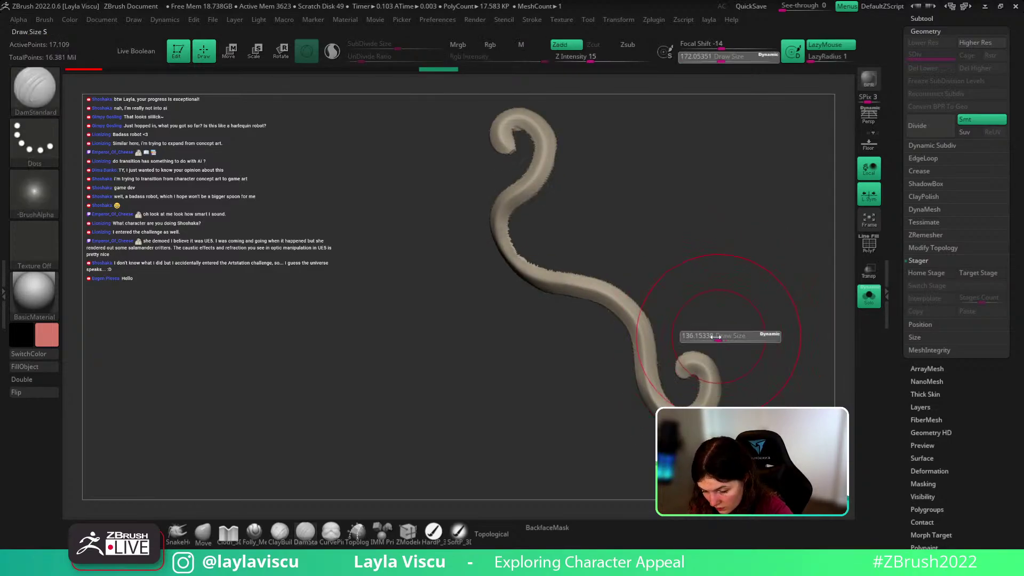
key(ctrl+z)
ctrl+right_drag(736, 341, 743, 309)
Step: Delete the hidden forearm geometry so only the scroll strip is left in this subtool
key(space)
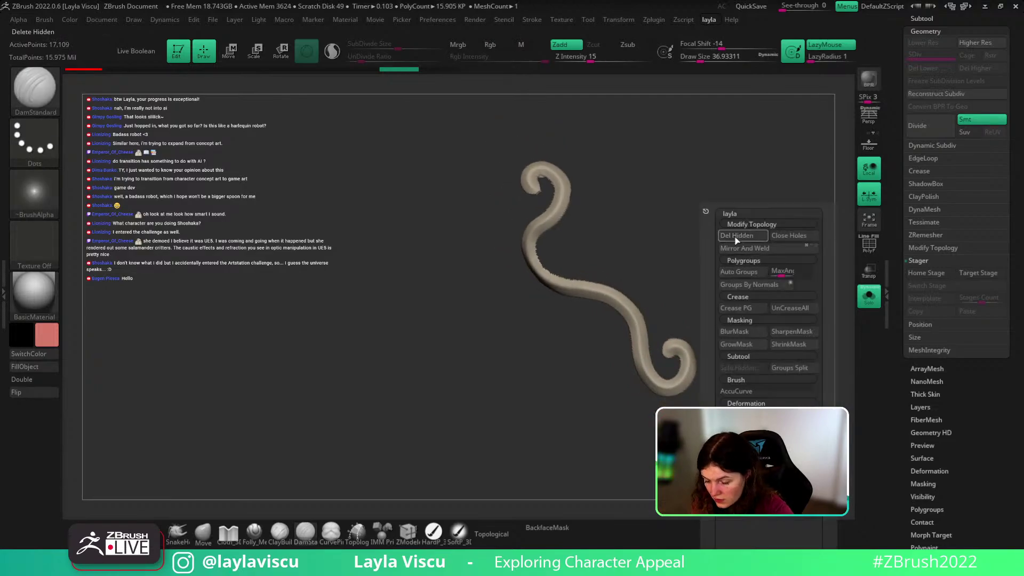
click(869, 295)
click(868, 295)
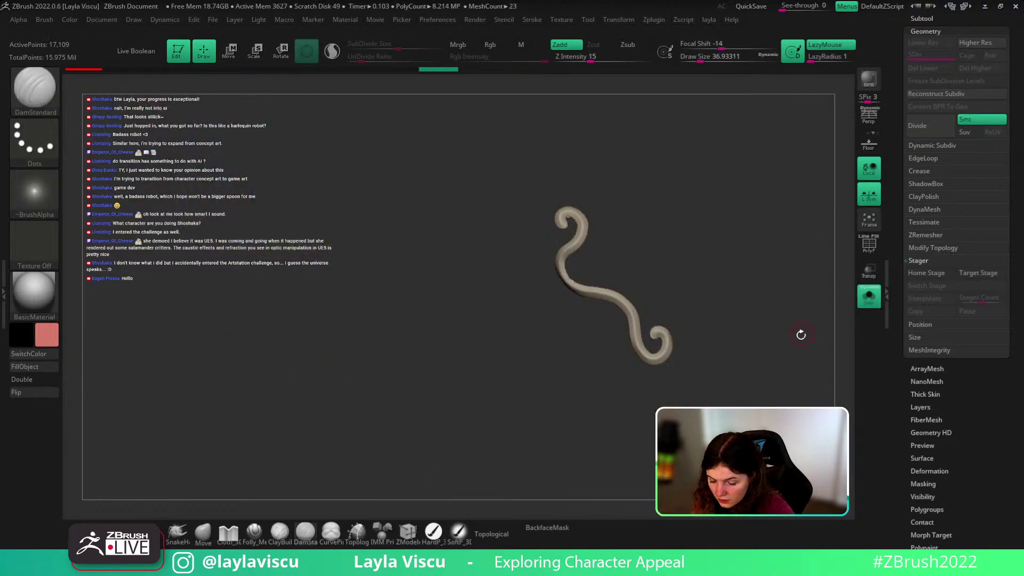
Step: Draw a ZRemesherGuides curve along the scroll's centreline and set the ZRemesher target polygons count to 1.16908
drag(800, 334, 777, 368)
ctrl+right_drag(776, 368, 766, 391)
drag(764, 389, 794, 374)
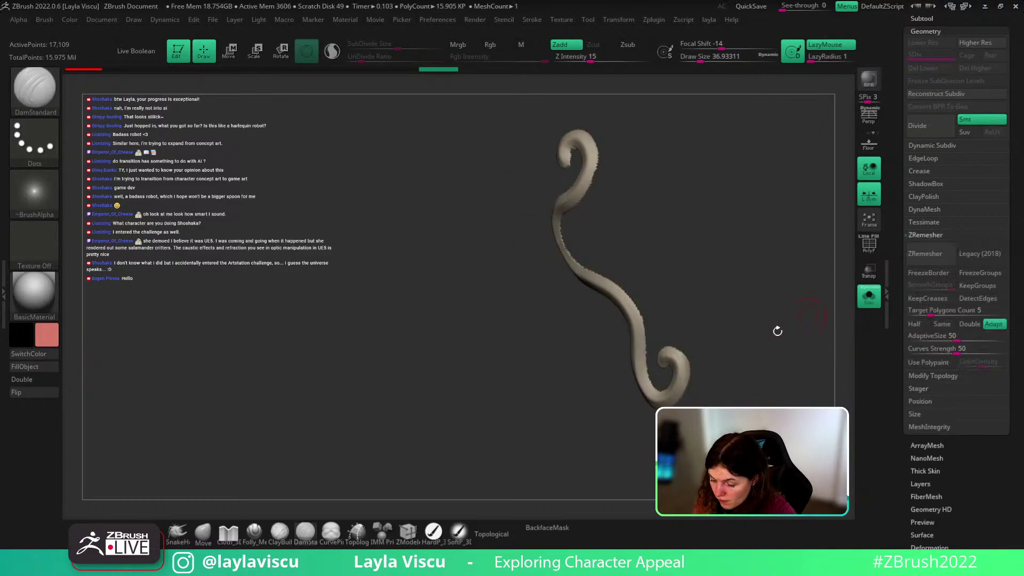
drag(777, 331, 768, 332)
key(b)
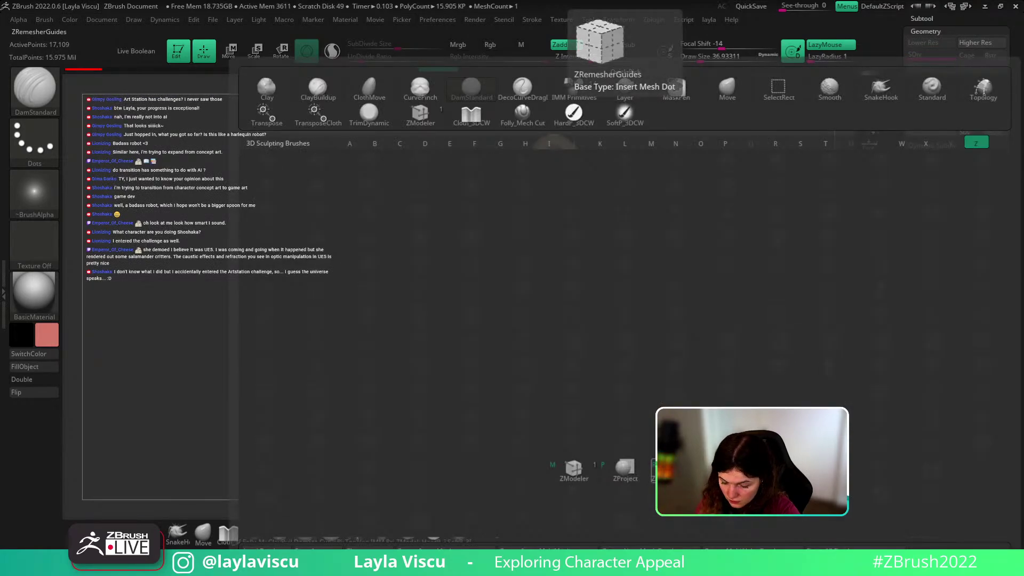
key(r)
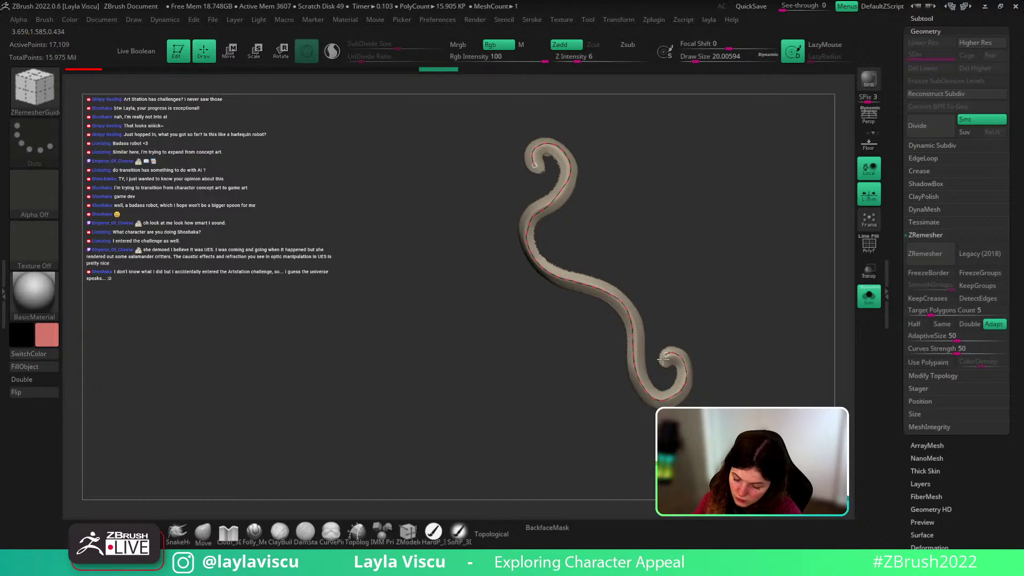
drag(938, 313, 920, 313)
Step: Try remeshing the scroll strip with ZRemesher, inspect its wireframe, and undo the remesh
click(931, 255)
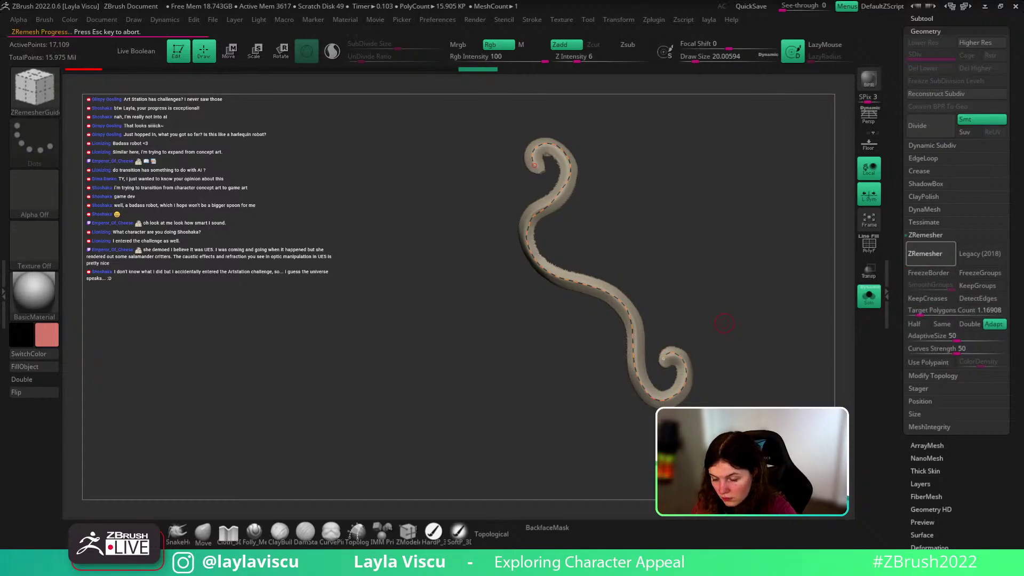
key(shift+f)
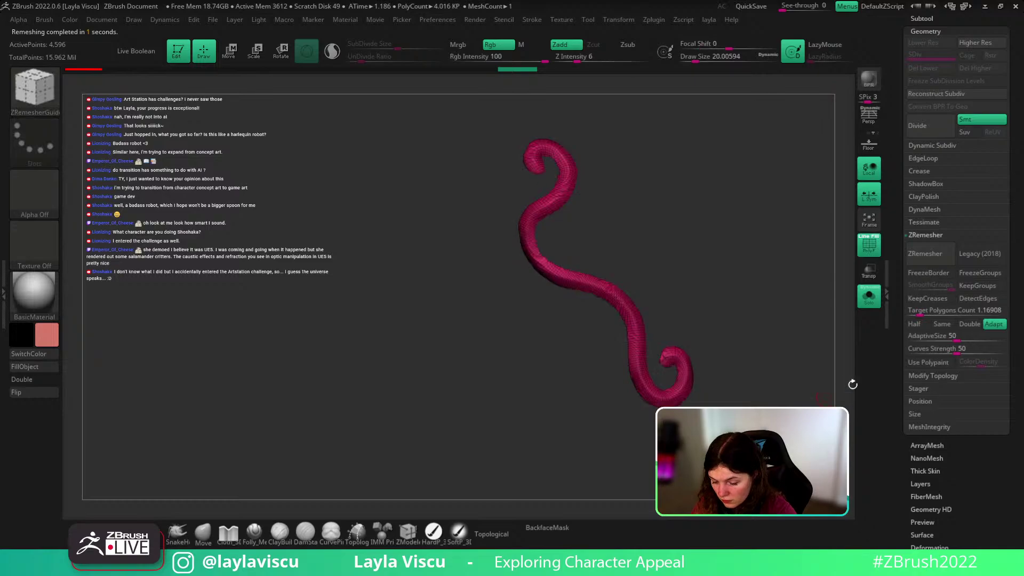
key(ctrl+z)
Step: Try smoothing the scroll's jagged borders with Polish By Groups on the existing polygroups, and undo the polish
click(930, 545)
ctrl+right_drag(688, 337, 682, 434)
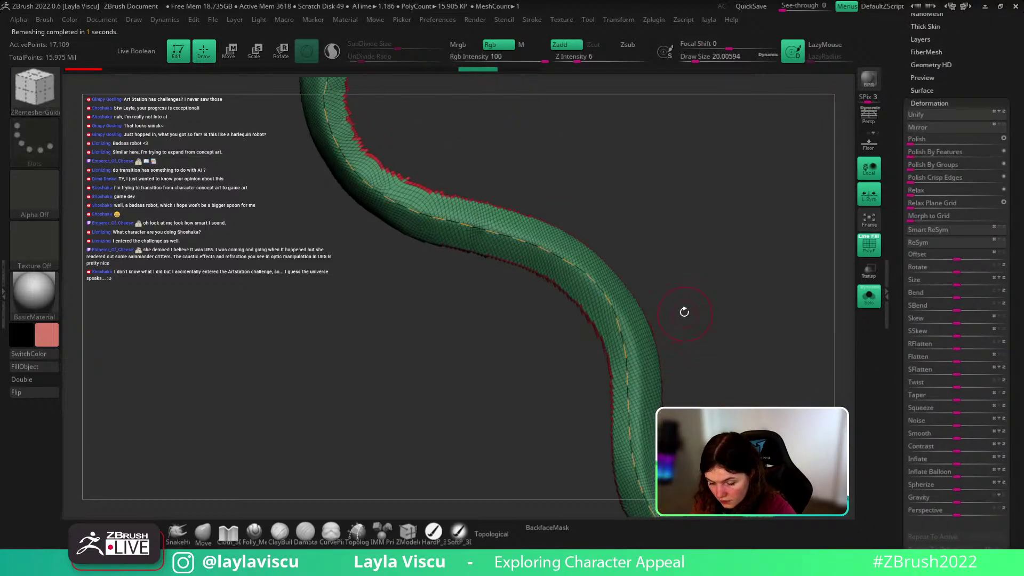
mouse_move(684, 312)
right_down()
mouse_move(678, 354)
mouse_move(686, 310)
right_up()
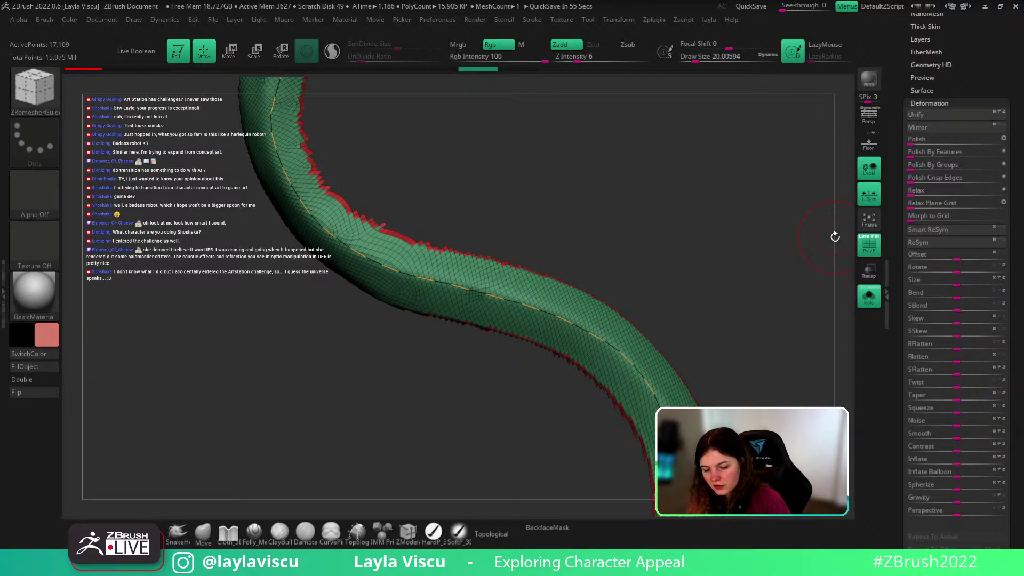
drag(694, 343, 678, 350)
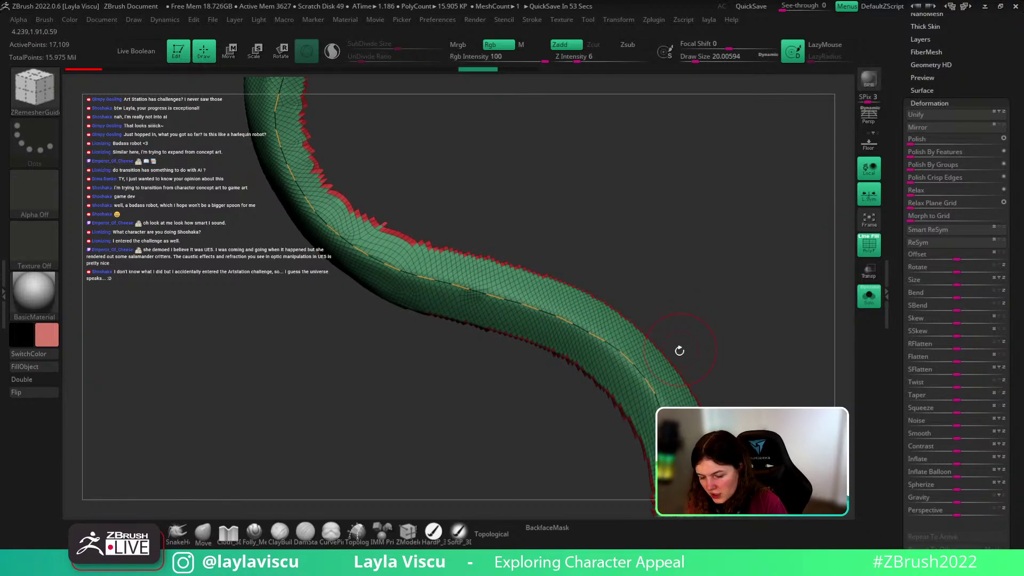
drag(919, 165, 938, 167)
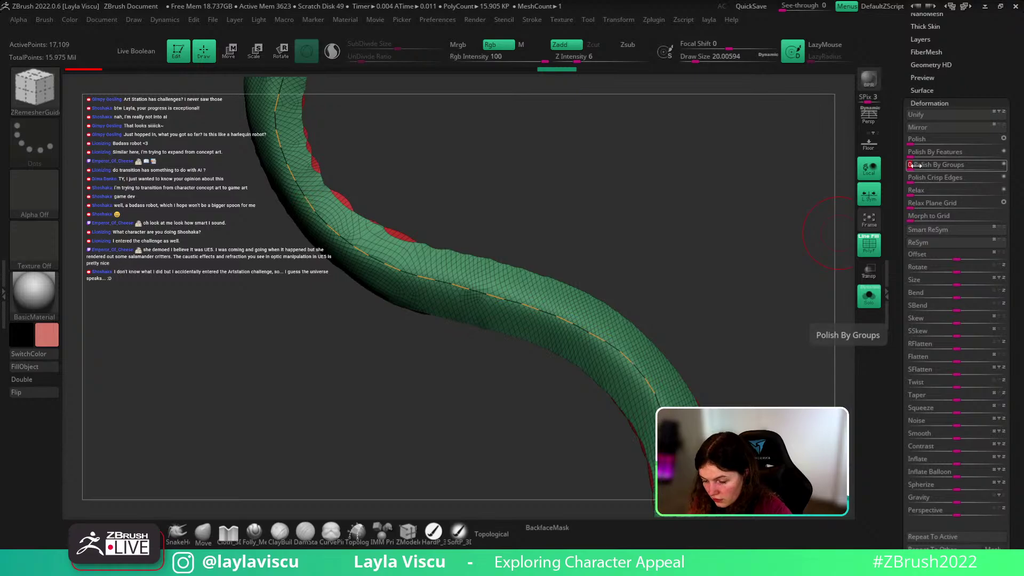
key(ctrl+z)
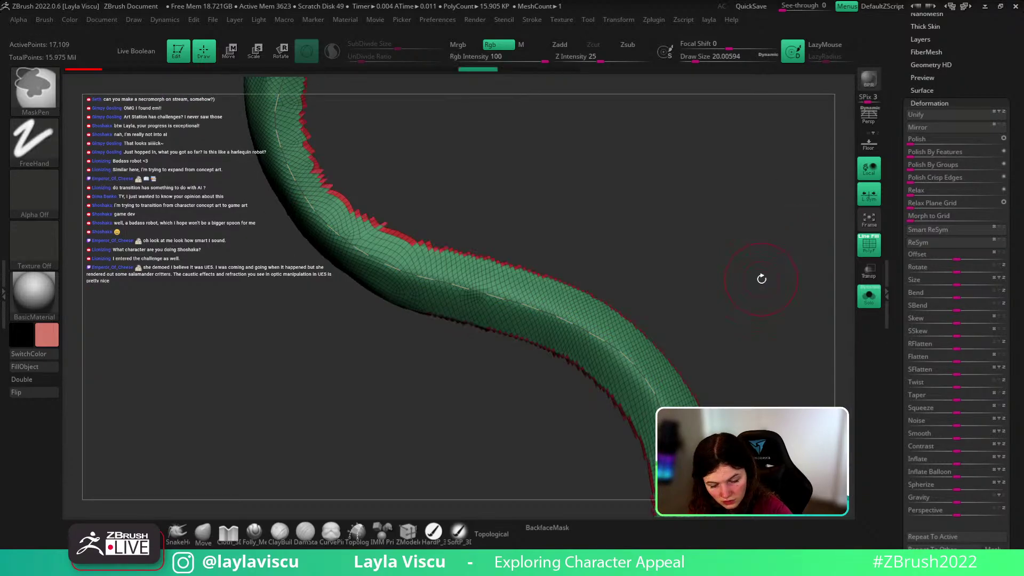
Step: Merge the scroll strip into a single polygroup and smooth its jagged borders with Polish By Groups
key(ctrl+w)
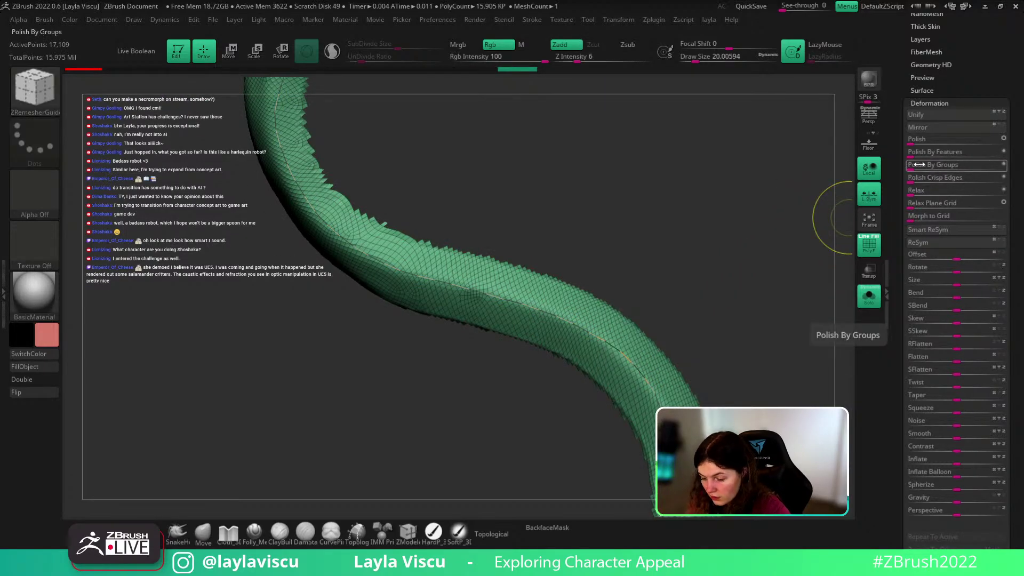
mouse_move(918, 165)
mouse_down()
mouse_move(931, 165)
mouse_move(913, 165)
mouse_up()
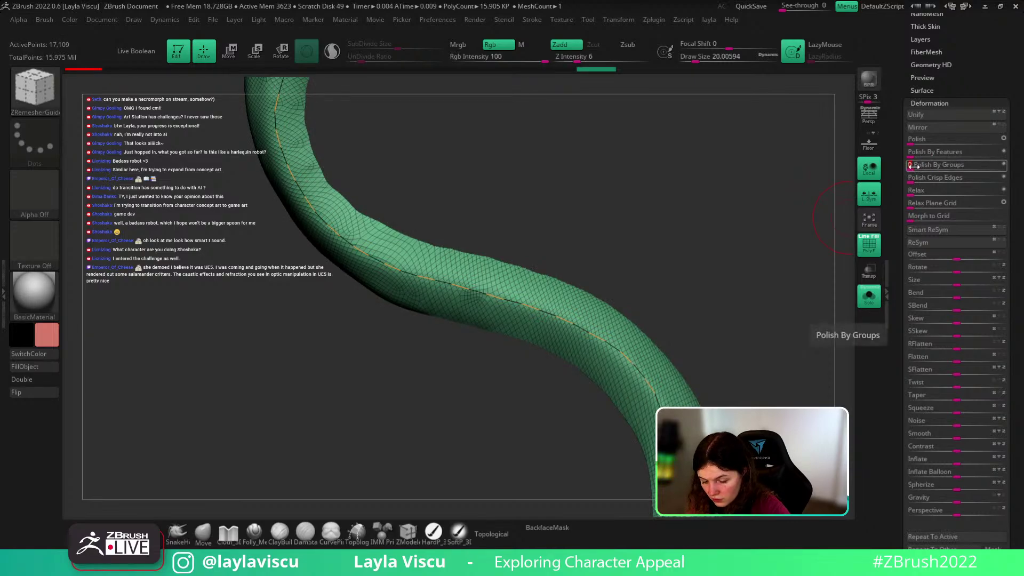
Step: Remesh the smoothed scroll strip with ZRemesher along its centre guide curve
scroll(950, 165, up, 3)
drag(751, 349, 725, 235)
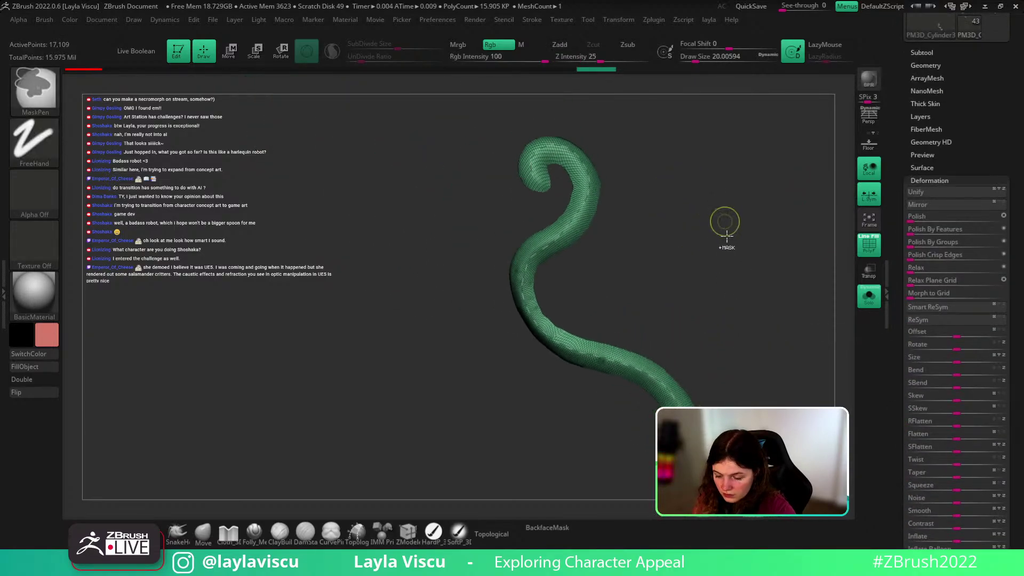
ctrl+right_drag(727, 236, 722, 292)
click(929, 65)
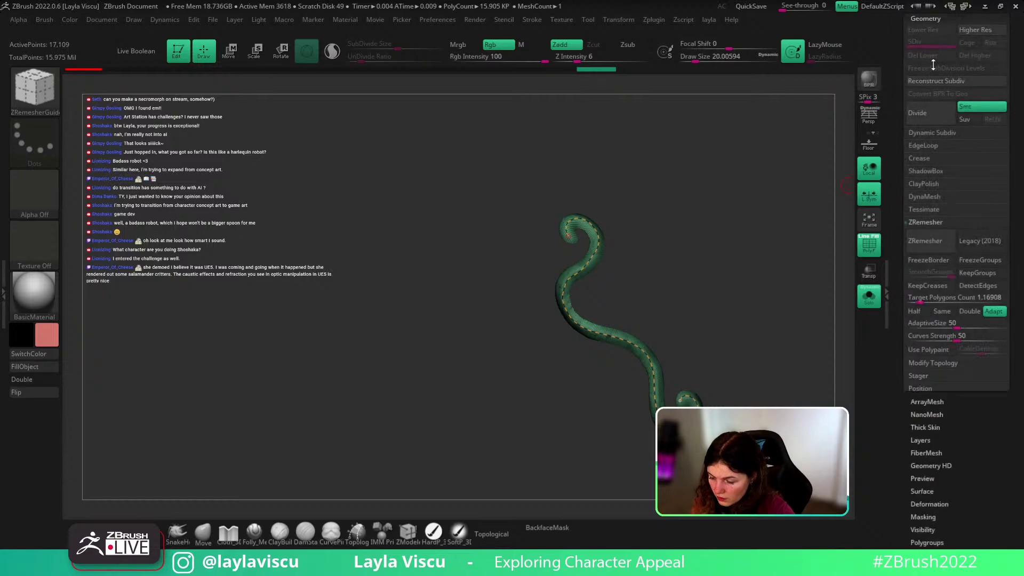
click(925, 240)
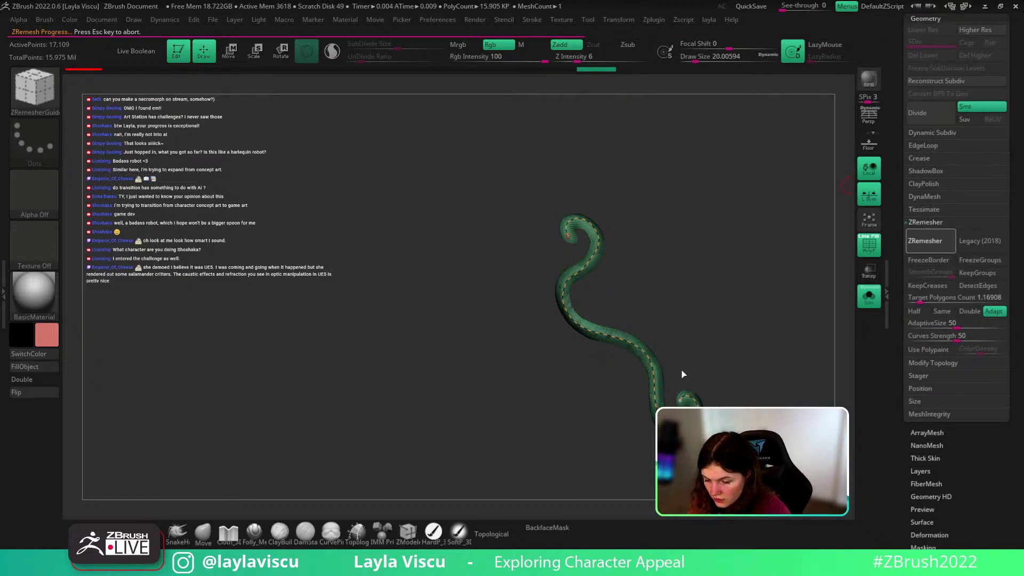
ctrl+right_drag(672, 361, 707, 402)
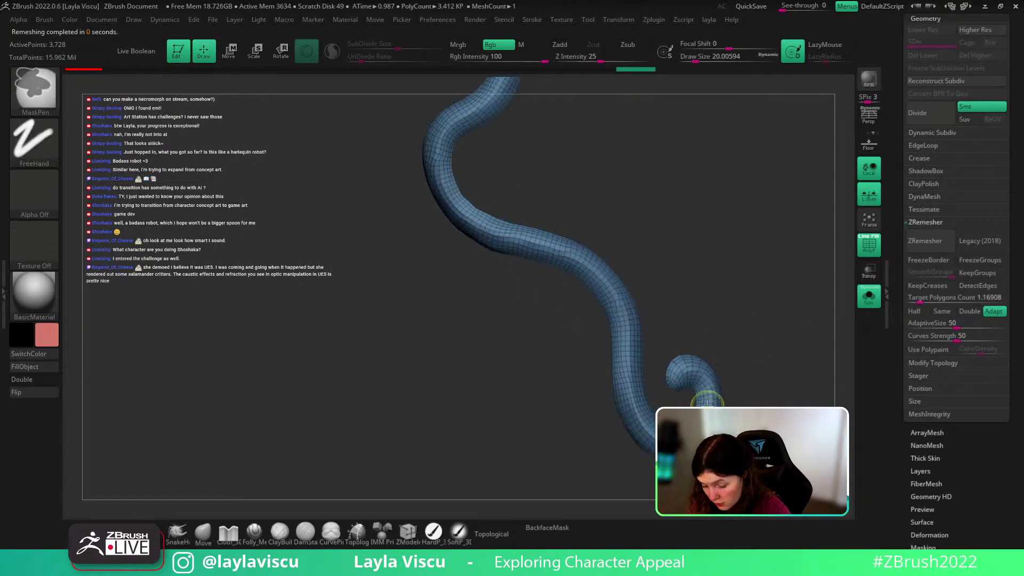
Step: Try a coarser ZRemesher pass along a centreline guide with the target polygons count at 0.36727
click(915, 299)
ctrl+right_drag(816, 383, 784, 395)
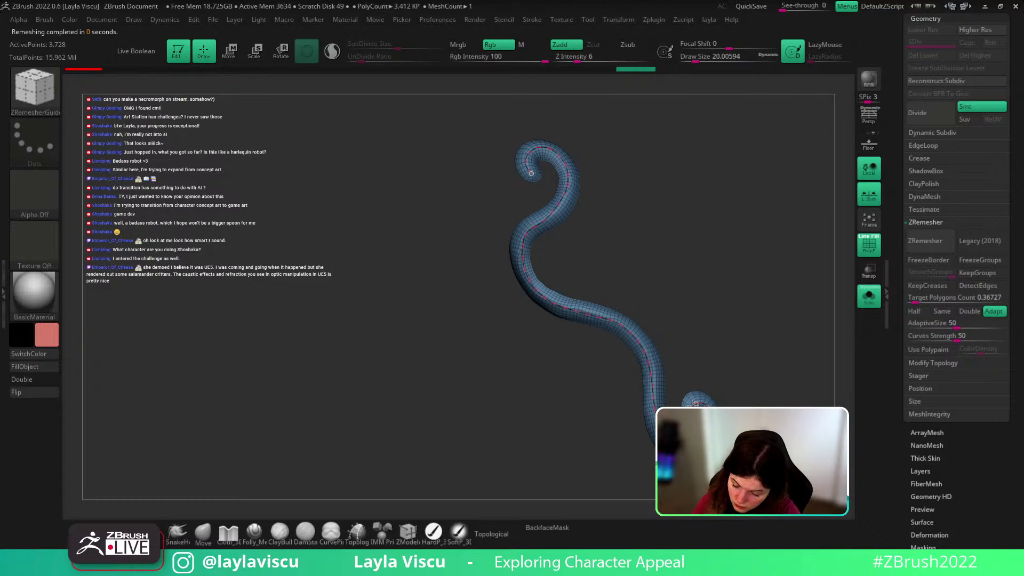
click(925, 241)
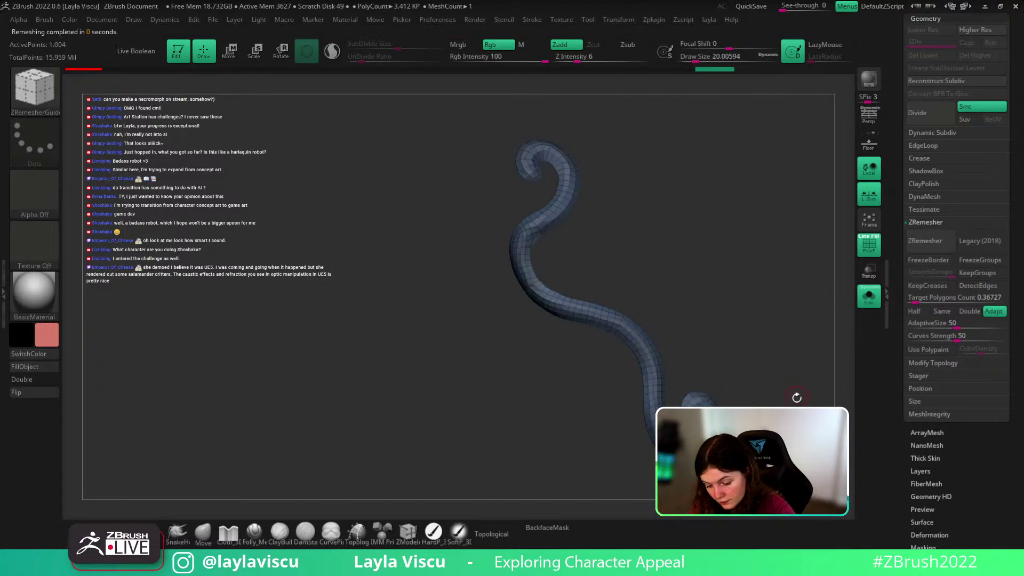
Step: Try another ZRemesher pass with a guide around the scroll's lower curl, and undo both coarser remeshes
drag(797, 397, 788, 400)
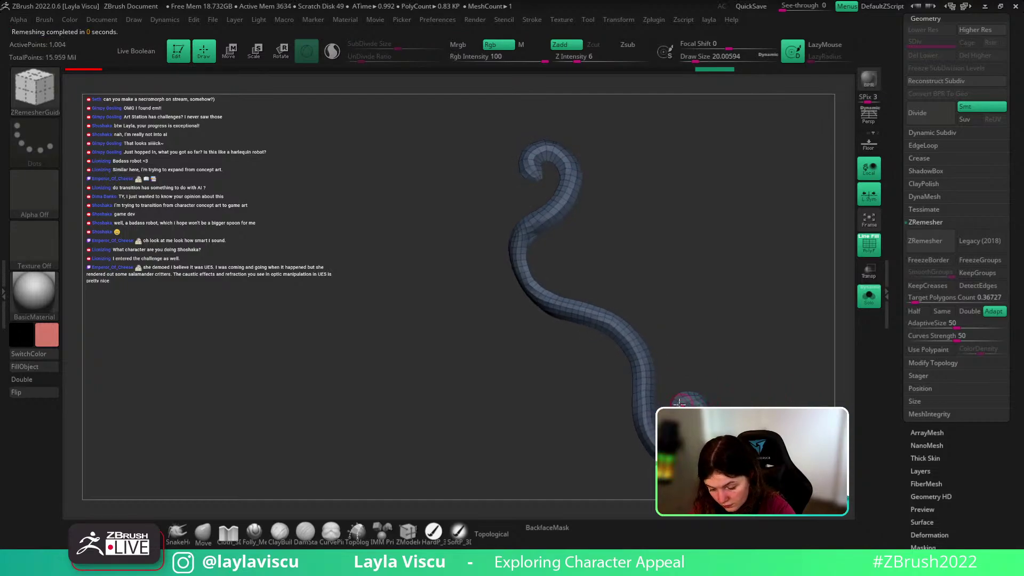
click(925, 241)
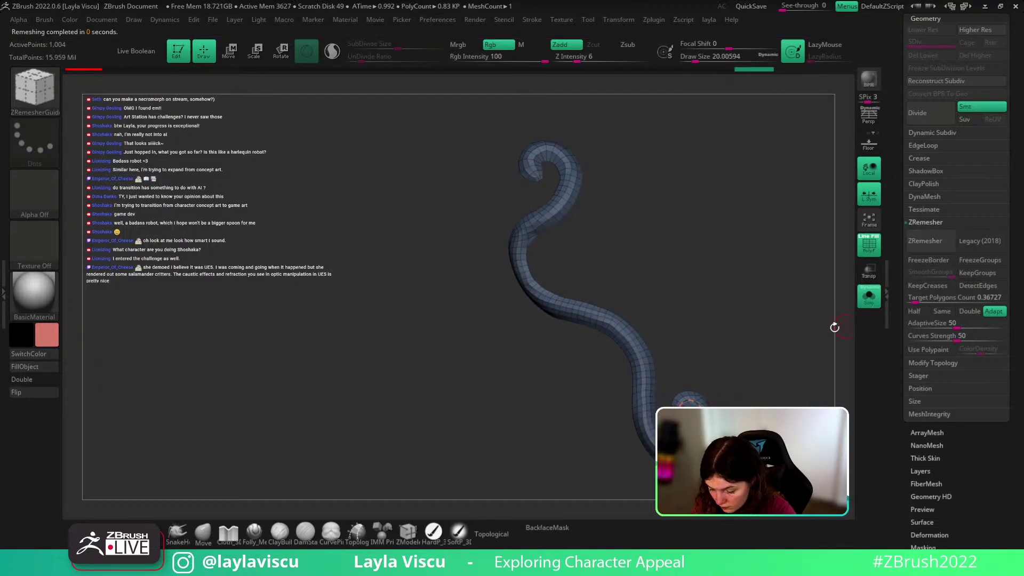
key(ctrl+z)
key(ctrl+z)
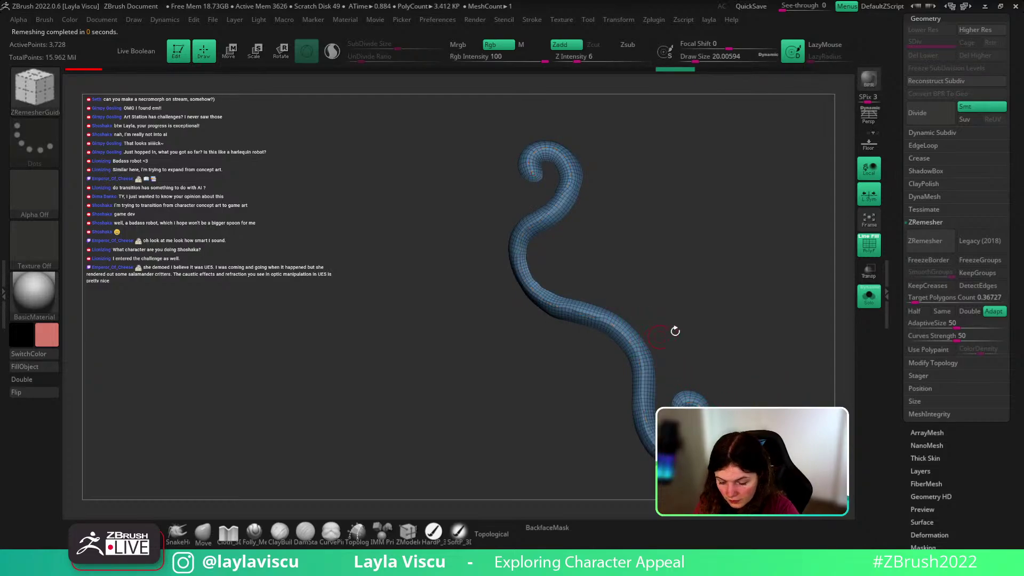
Step: Restore the hidden subtools and briefly isolate the forearm shell to examine its wireframe beneath the scroll strip
ctrl+drag(706, 340, 765, 324)
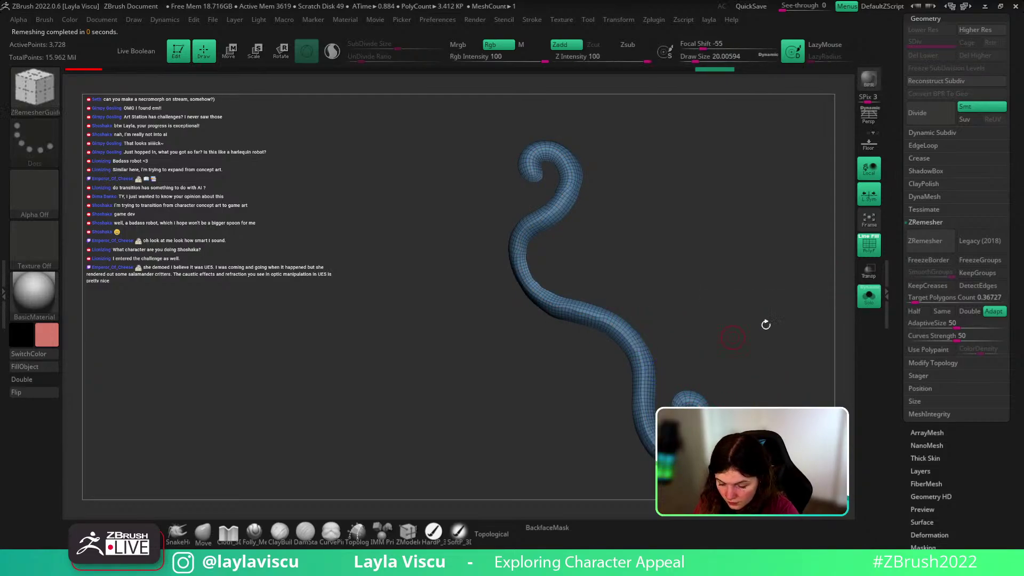
click(868, 297)
ctrl+right_drag(799, 320, 777, 293)
alt+click(651, 321)
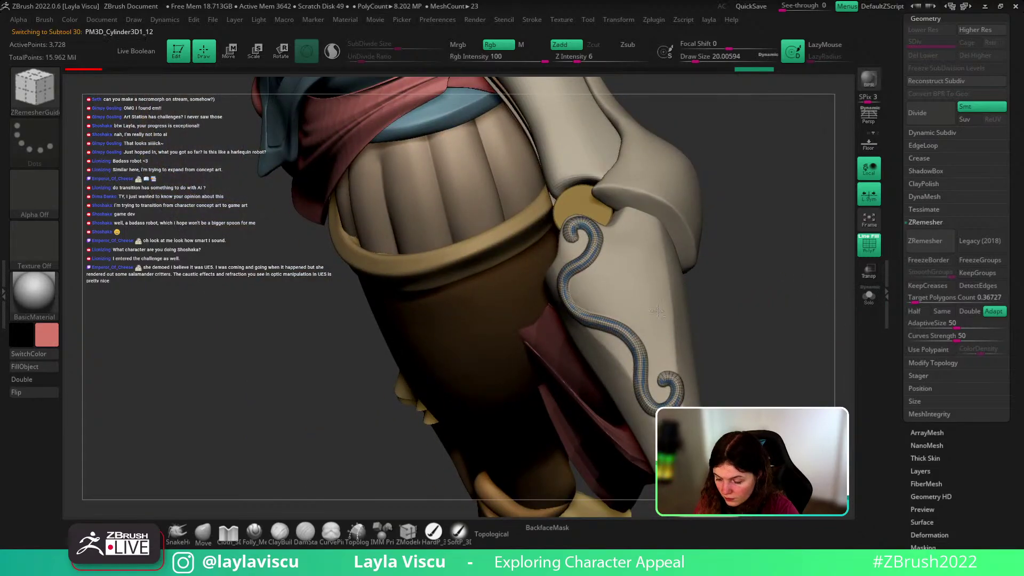
click(869, 297)
key(shift+f)
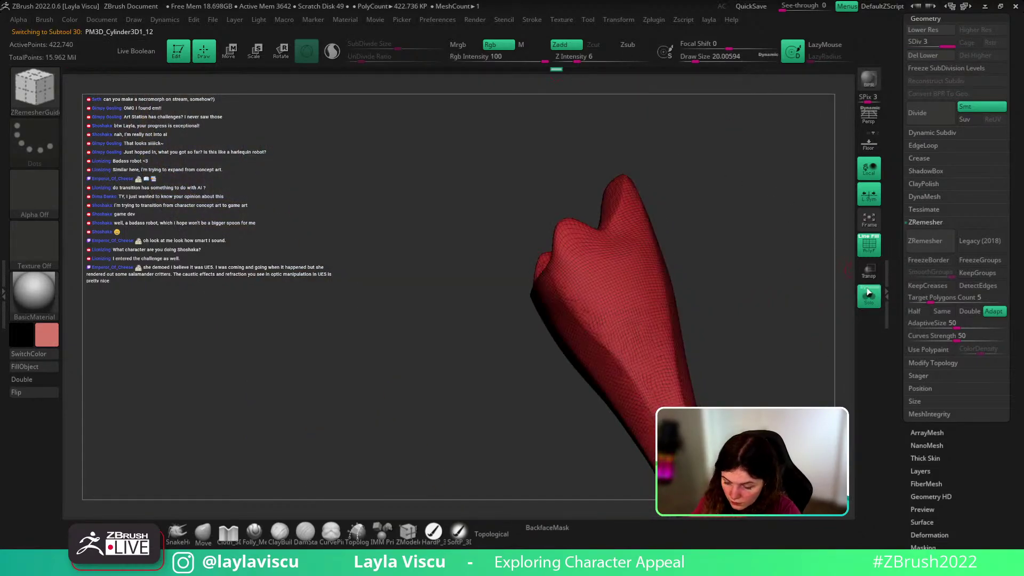
click(869, 297)
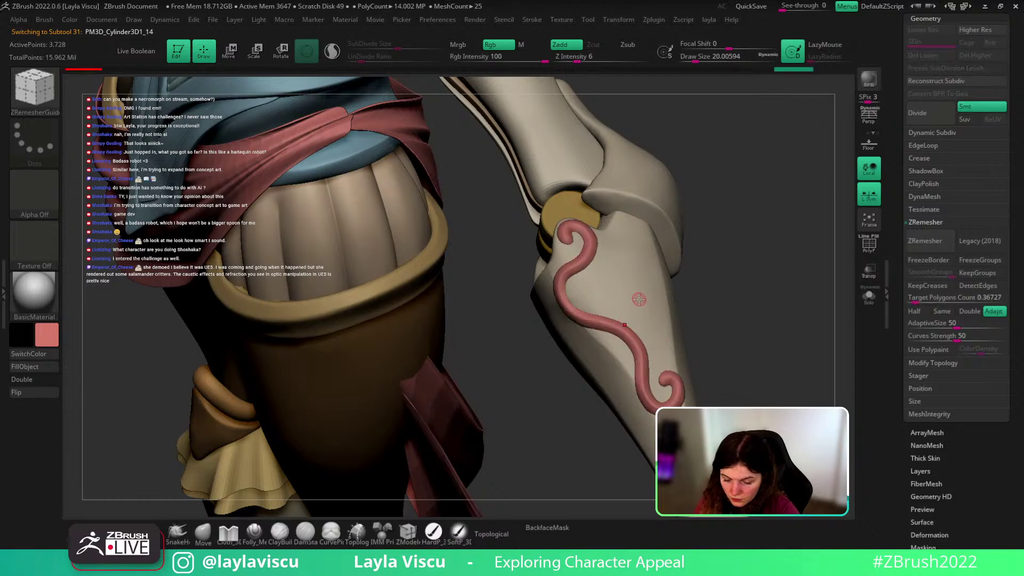
Step: Fill the scroll strip with the forearm's beige colour and view it without the polygon wireframe
click(54, 367)
mouse_move(727, 304)
mouse_down()
mouse_move(748, 302)
mouse_move(717, 296)
mouse_up()
key(shift+f)
key(shift+f)
Step: Test the Folly_Mech Cut brush on the scroll's upper curl, undo the stroke, and set Draw Size 26.87 and LazyRadius 23
click(256, 538)
key(s)
drag(560, 238, 570, 237)
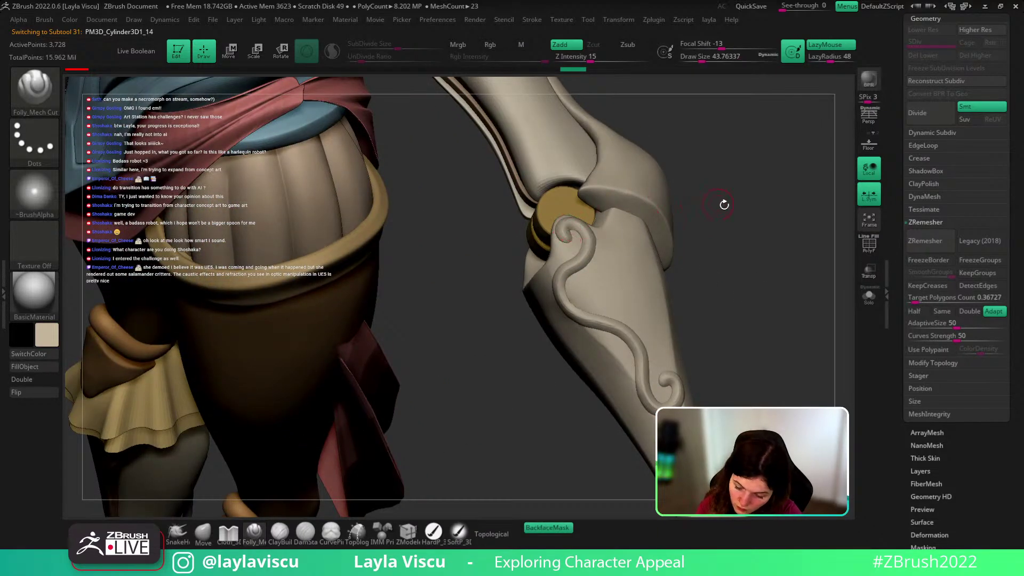
drag(724, 204, 699, 216)
key(s)
drag(578, 230, 583, 191)
key(ctrl+z)
click(824, 60)
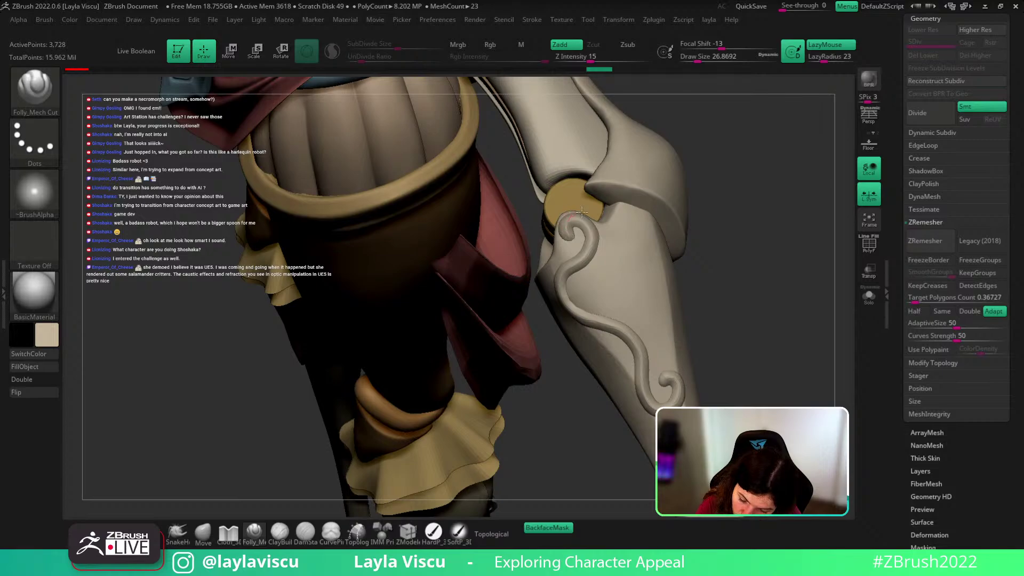
Step: Sculpt along the scroll strip from the upper curl to the lower bend with the Folly_Mech Cut brush
drag(571, 262, 576, 267)
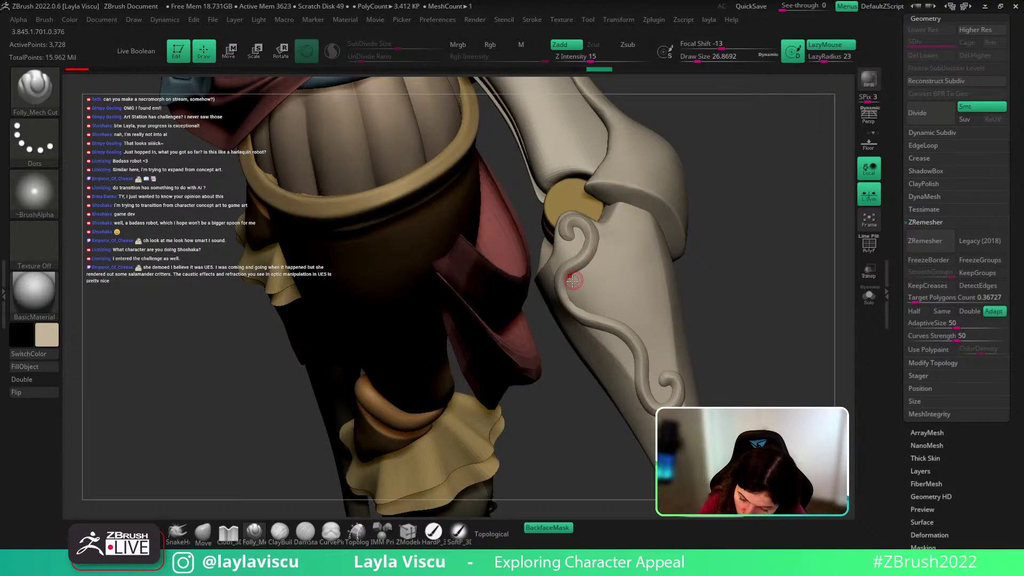
mouse_move(717, 226)
mouse_down()
mouse_move(747, 201)
mouse_move(749, 184)
mouse_up()
drag(573, 295, 581, 312)
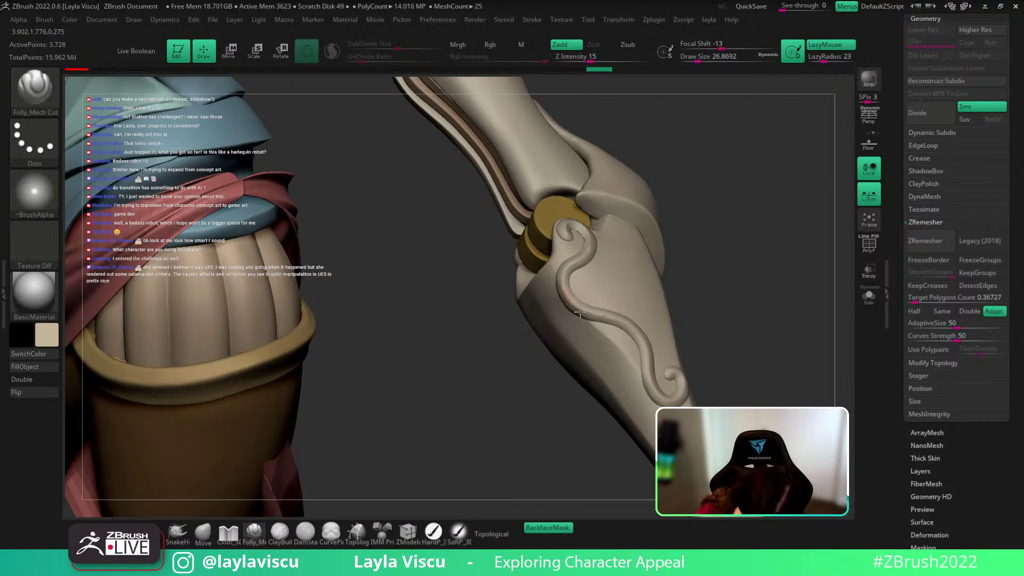
drag(645, 340, 644, 299)
right_drag(644, 299, 583, 275)
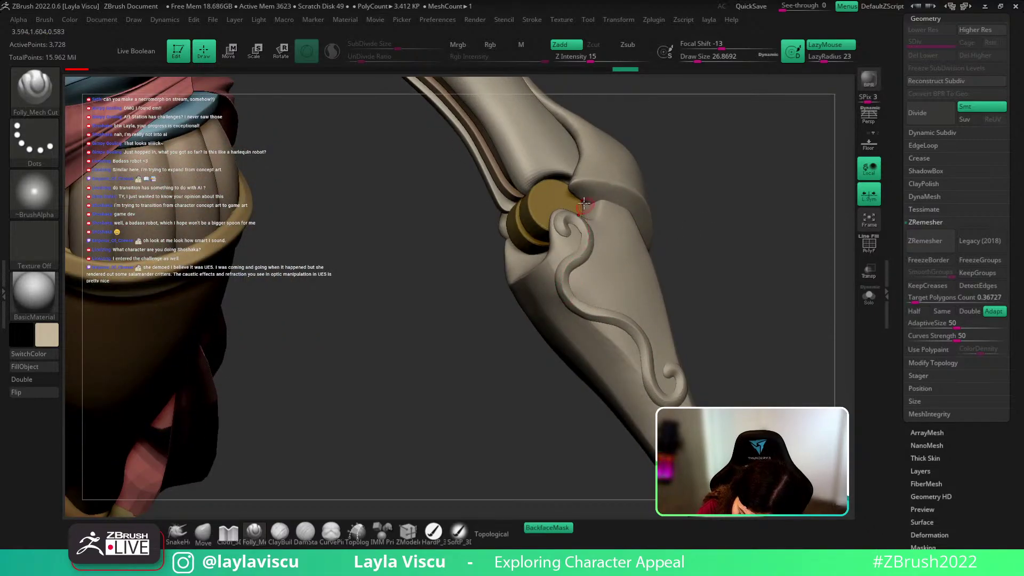
right_drag(667, 192, 565, 293)
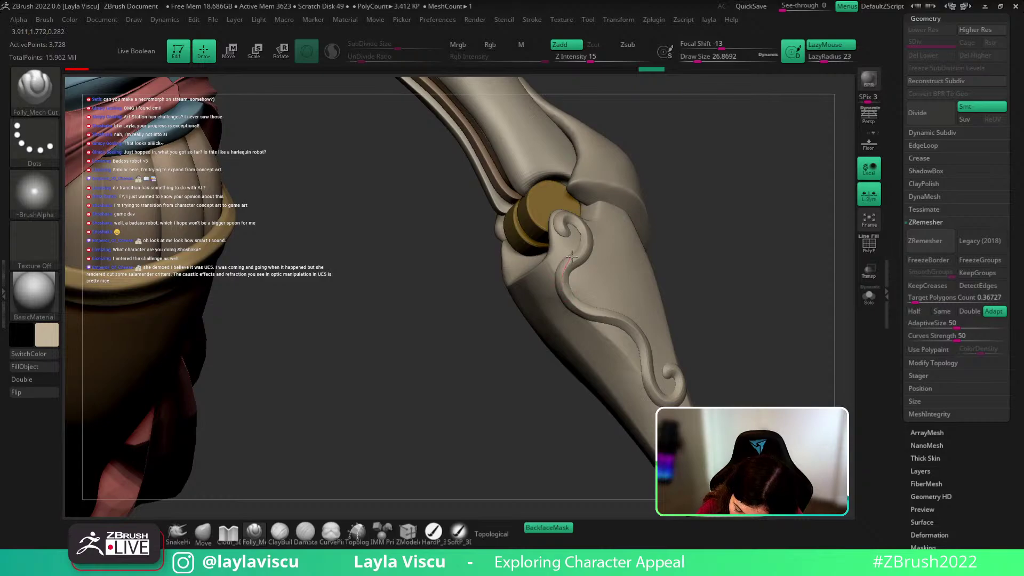
right_drag(683, 218, 640, 333)
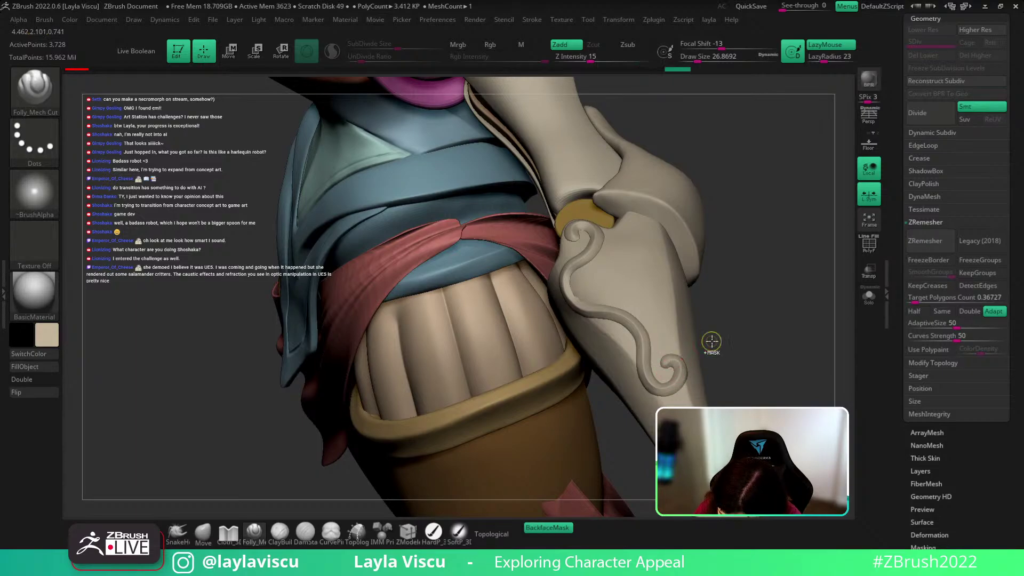
mouse_move(708, 340)
right_down()
mouse_move(738, 320)
mouse_move(747, 347)
right_up()
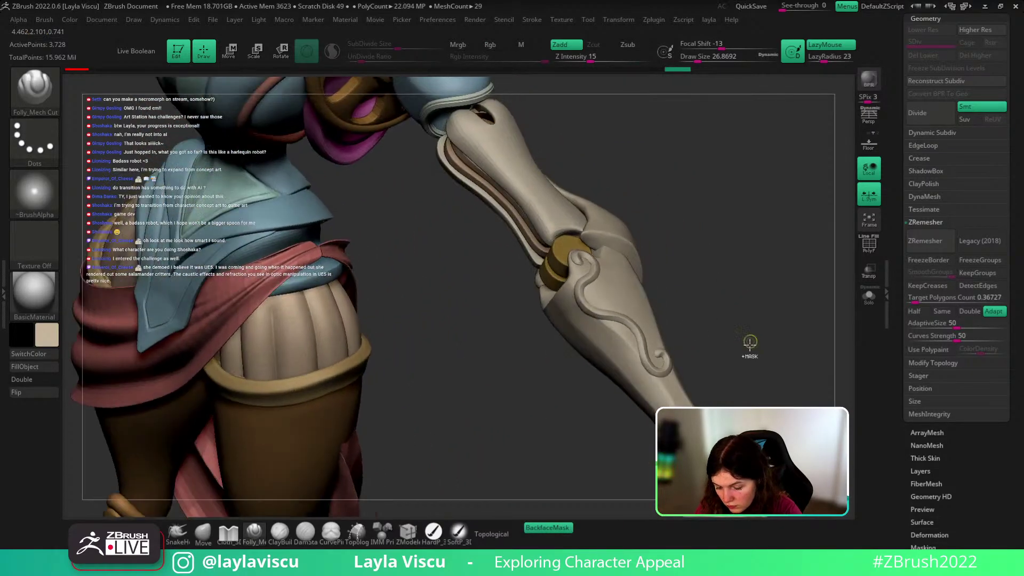
key(ctrl)
Step: Adjust the scroll's upper end near the elbow joint using the Move brush, with Draw Size increased to about 167
mouse_move(590, 241)
ctrl+right_down()
mouse_move(621, 344)
mouse_move(686, 251)
mouse_move(789, 277)
mouse_move(815, 267)
mouse_move(758, 307)
ctrl+right_up()
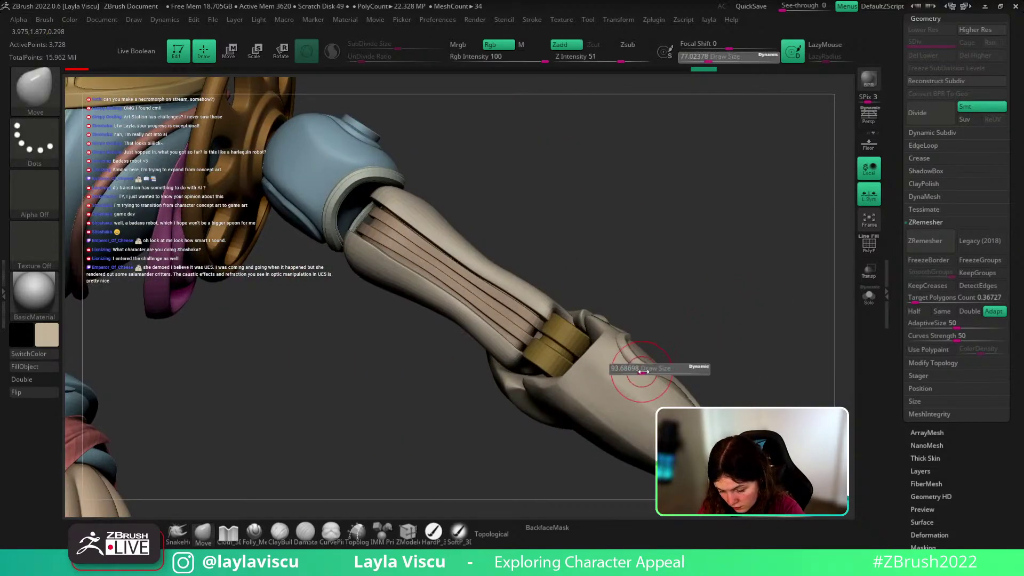
mouse_move(637, 373)
right_down()
mouse_move(697, 309)
mouse_move(647, 354)
right_up()
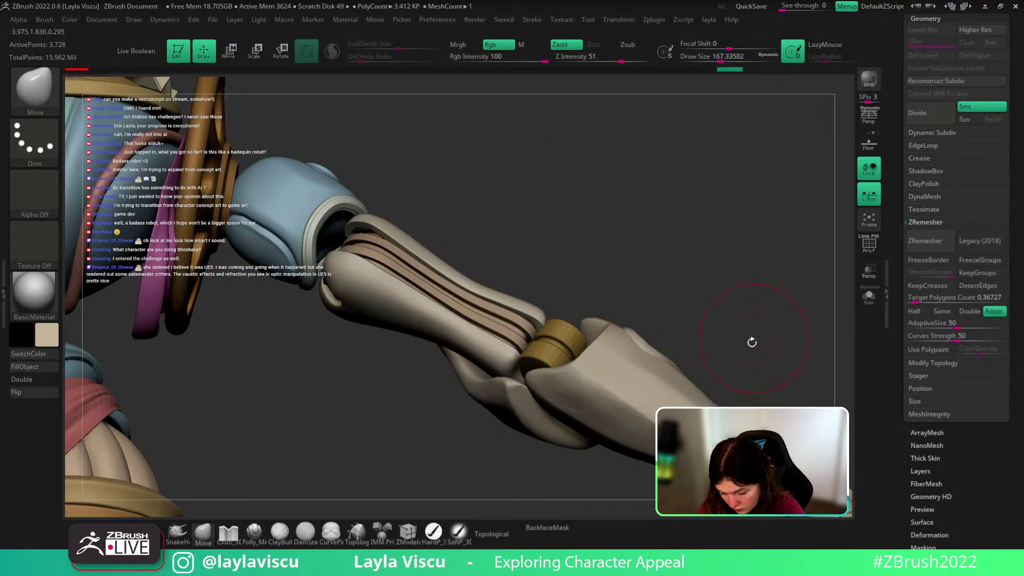
mouse_move(752, 342)
right_down()
mouse_move(690, 381)
mouse_move(752, 421)
mouse_move(768, 397)
mouse_move(677, 390)
right_up()
key(alt+s)
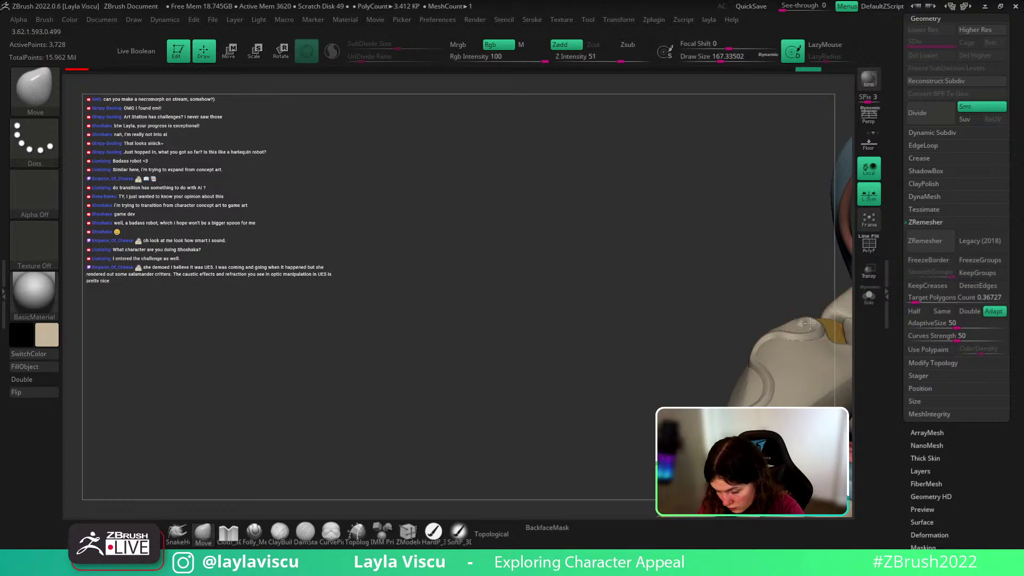
drag(688, 416, 757, 384)
Step: Compare the forearm scroll with the Craftsman concept art and review its look on the whole figure
key(shift+z)
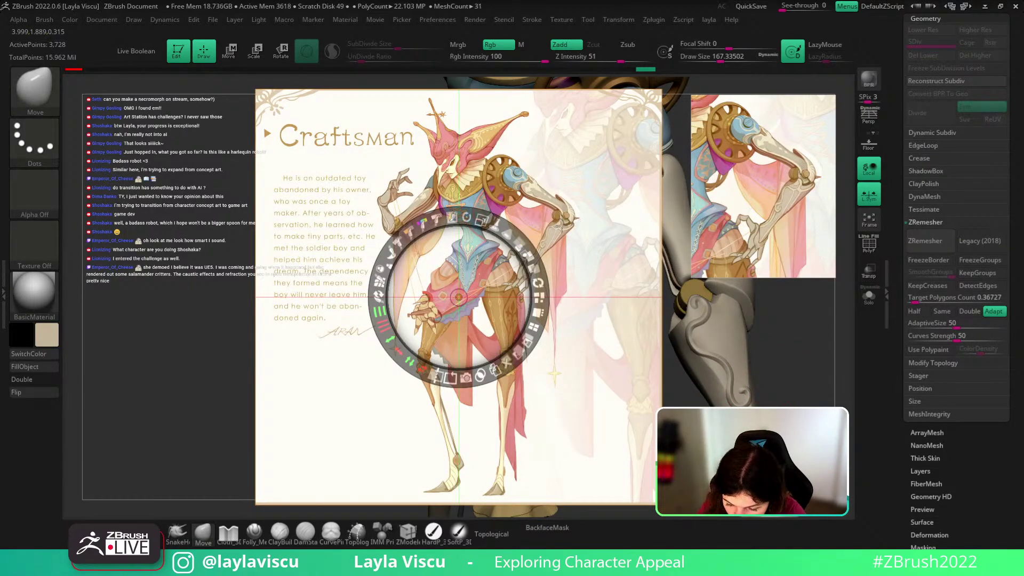
key(z)
key(shift+z)
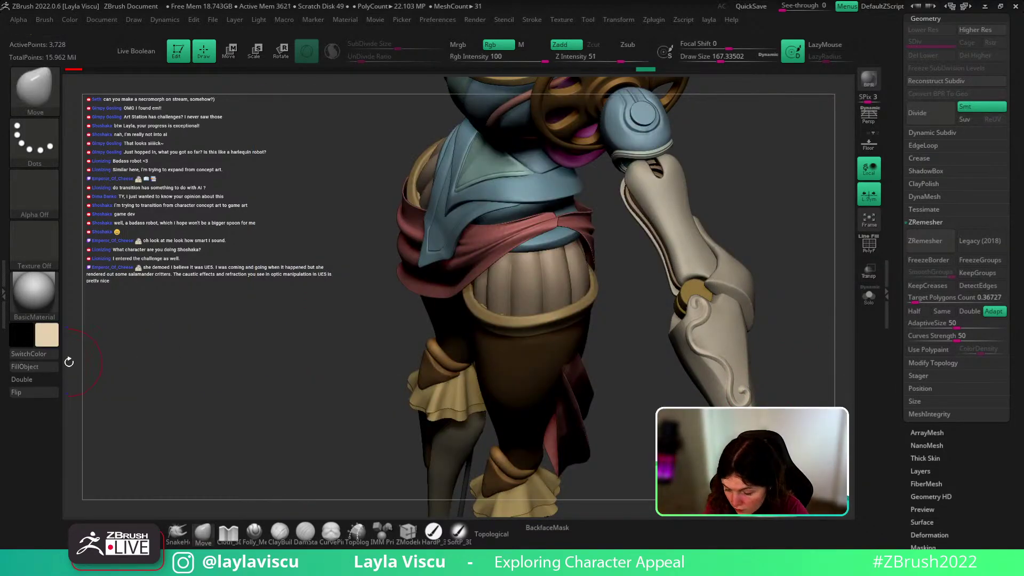
mouse_move(782, 325)
mouse_down()
mouse_move(749, 368)
mouse_move(761, 315)
mouse_move(754, 366)
mouse_move(627, 288)
mouse_move(631, 324)
mouse_move(633, 313)
mouse_up()
key(ctrl+z)
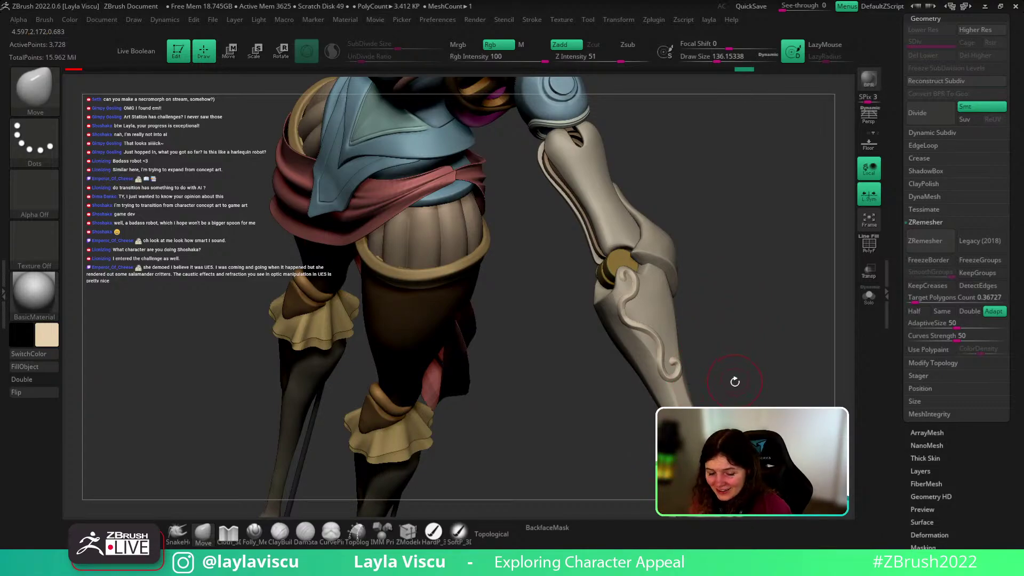
key(f)
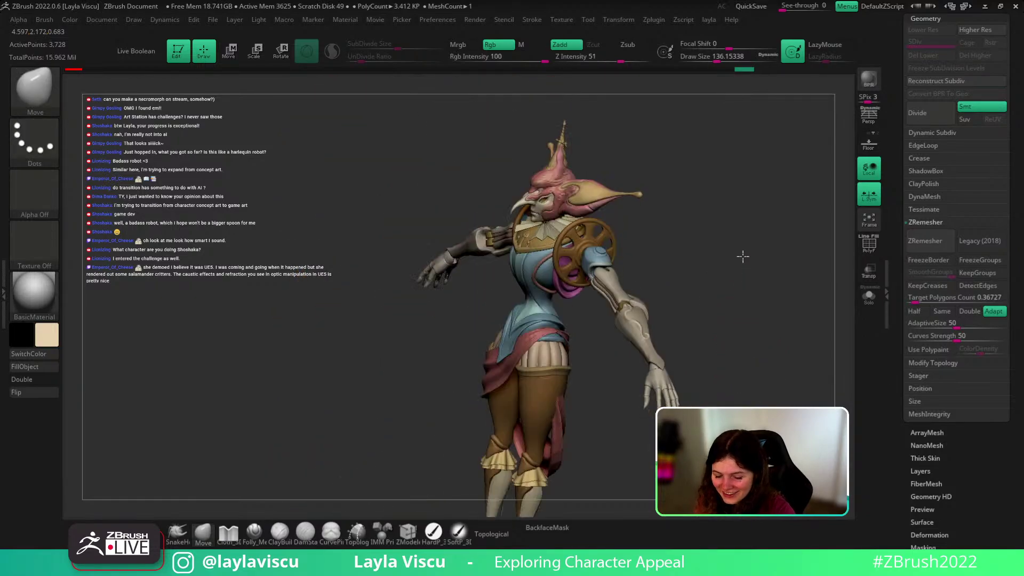
mouse_move(742, 257)
mouse_down()
mouse_move(747, 347)
mouse_move(702, 327)
mouse_move(739, 309)
mouse_move(686, 357)
mouse_move(689, 378)
mouse_move(695, 318)
mouse_move(744, 312)
mouse_move(697, 316)
mouse_up()
ctrl+right_drag(697, 316, 666, 330)
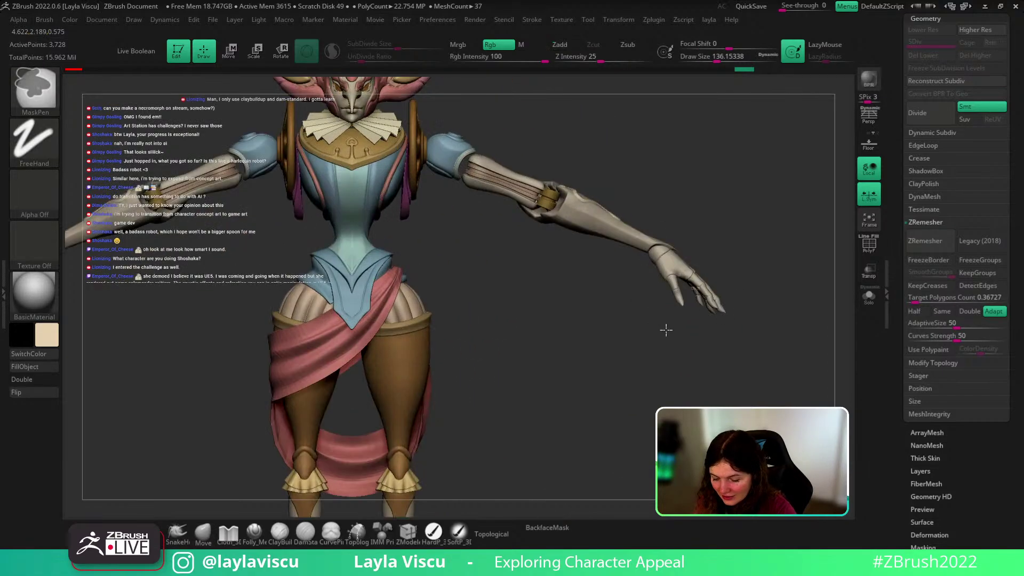
Step: Fit the scroll's upper curl and adjoining bend to the forearm surface with the Move brush at Draw Sizes of about 83 and 145
mouse_move(666, 330)
mouse_down()
mouse_move(711, 319)
mouse_move(621, 336)
mouse_move(704, 242)
mouse_move(533, 257)
mouse_up()
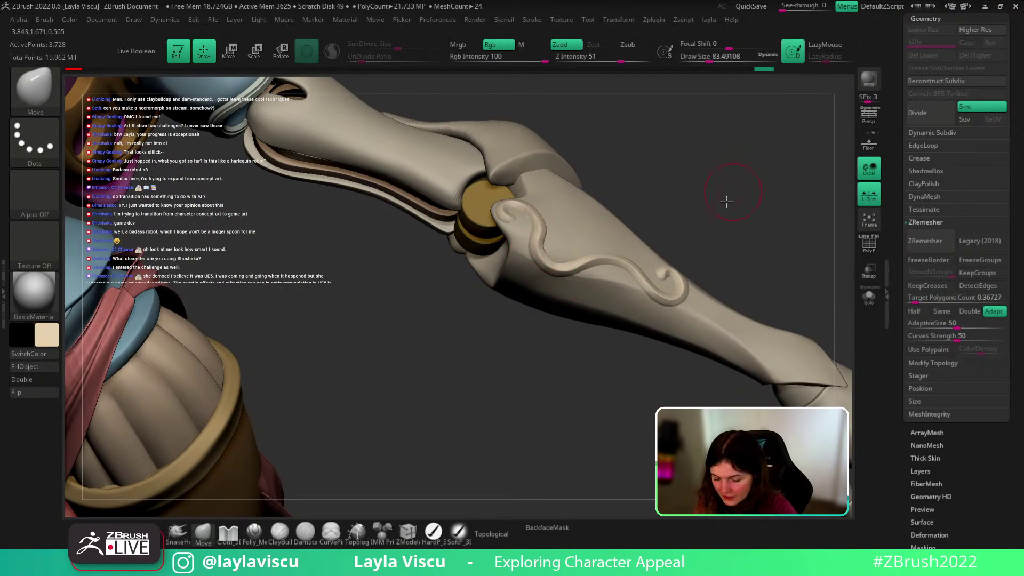
drag(727, 201, 506, 310)
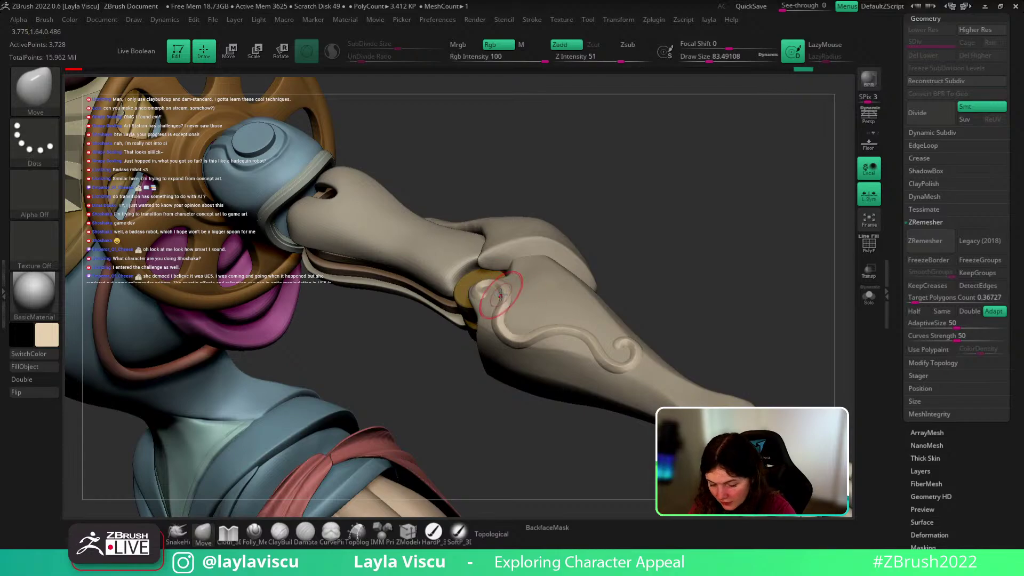
mouse_move(642, 274)
mouse_down()
mouse_move(724, 313)
mouse_move(565, 270)
mouse_up()
mouse_move(617, 230)
mouse_down()
mouse_move(524, 281)
mouse_move(537, 267)
mouse_move(578, 290)
mouse_move(537, 322)
mouse_up()
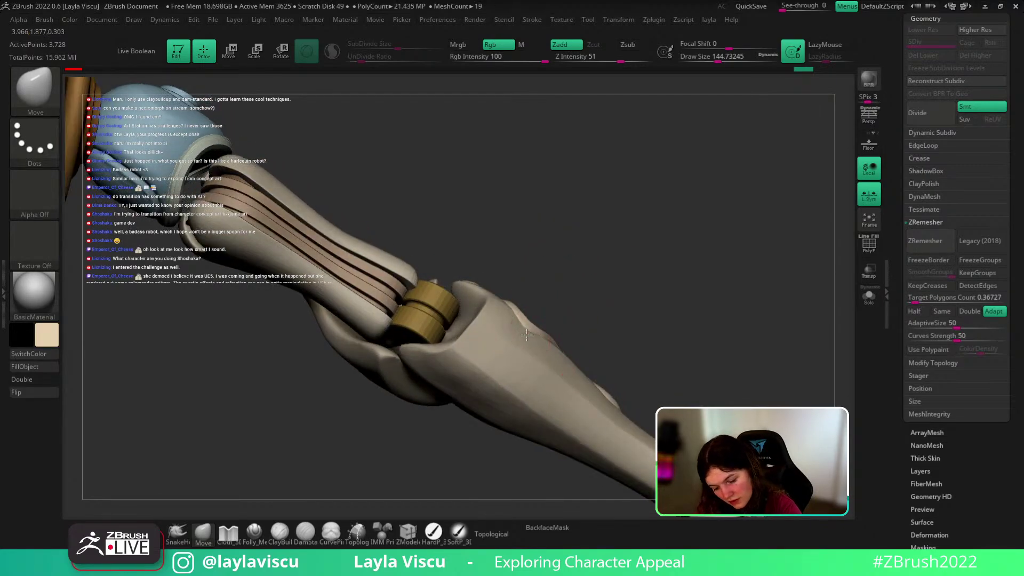
Step: Adjust the scroll strip's thickness with the Inflate deformation and check it on the full figure
click(929, 535)
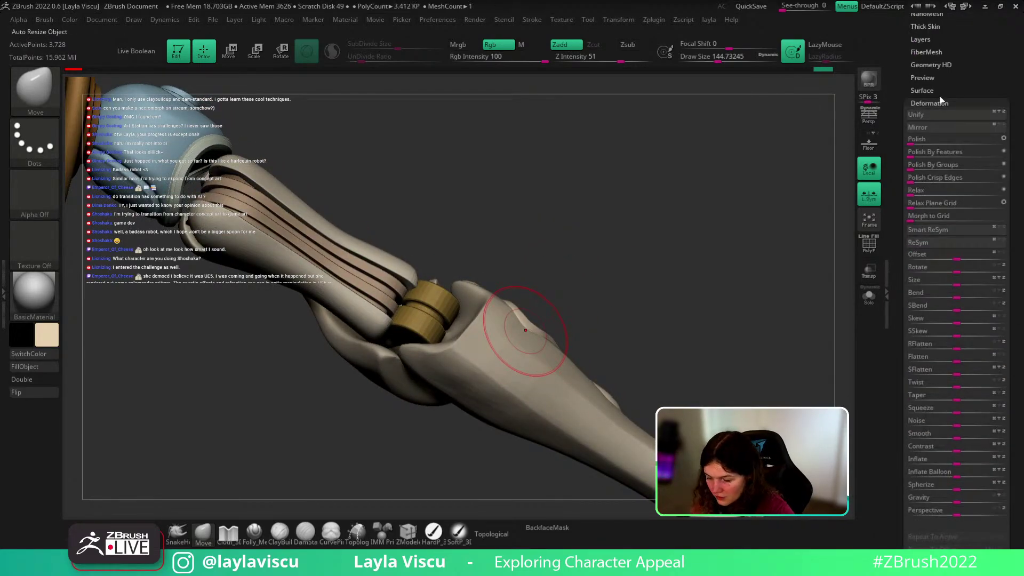
mouse_move(773, 189)
mouse_down()
mouse_move(679, 331)
mouse_move(686, 311)
mouse_up()
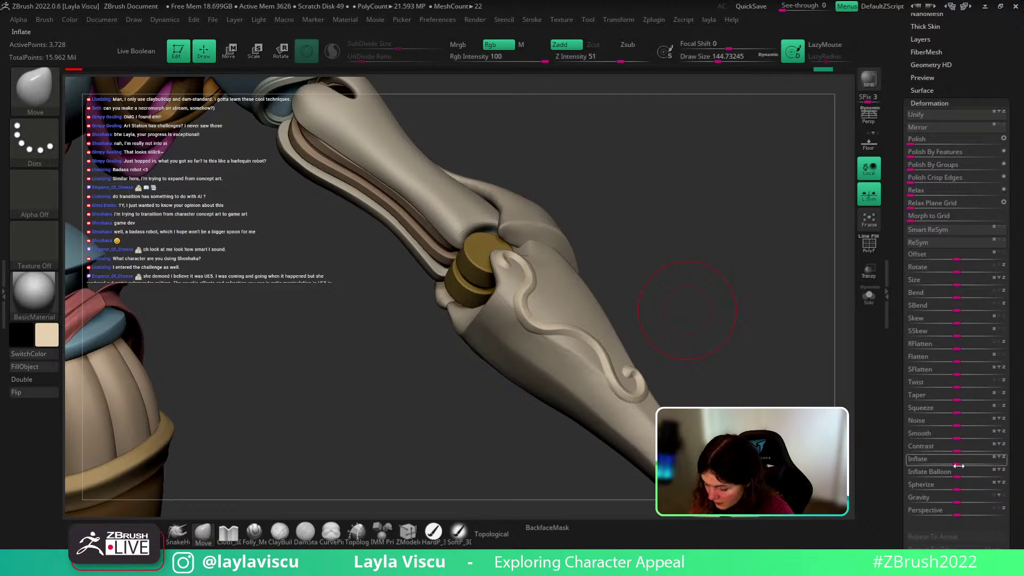
drag(956, 446, 981, 446)
key(f)
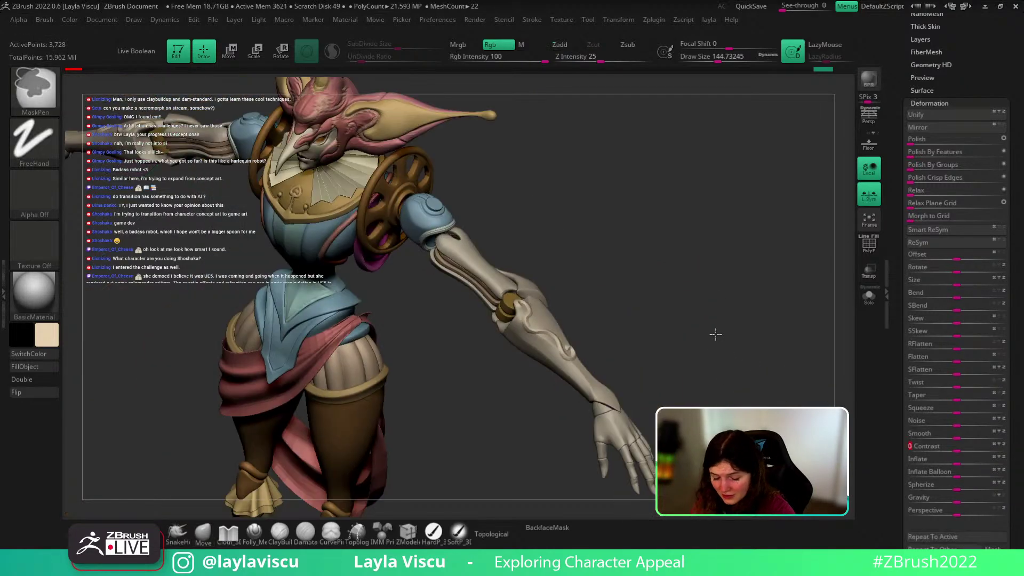
Step: Reshape the inner side of the scroll's upper curl with the Move brush at a Draw Size of about 120
drag(715, 334, 766, 346)
ctrl+right_drag(521, 293, 551, 314)
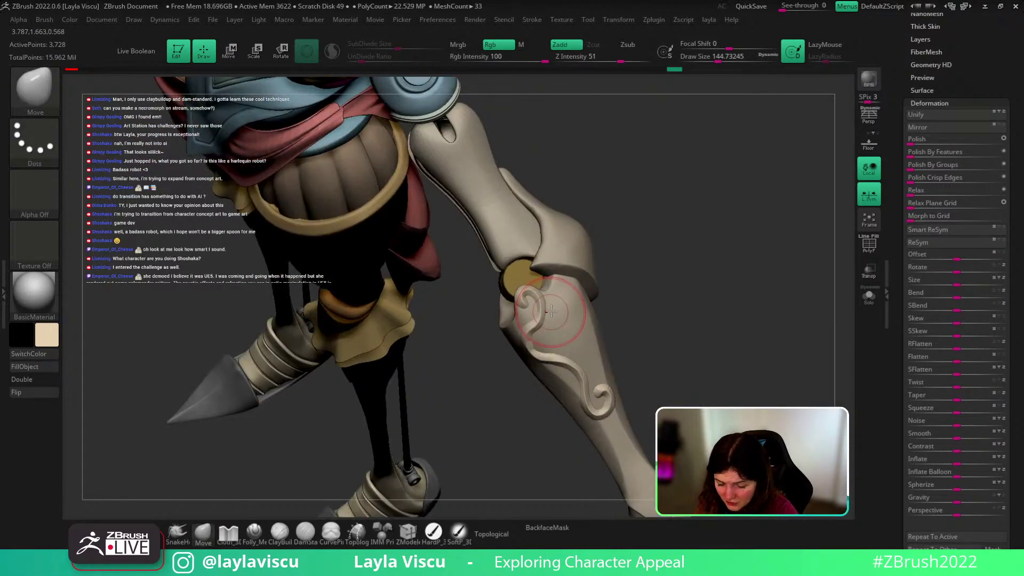
drag(553, 314, 560, 310)
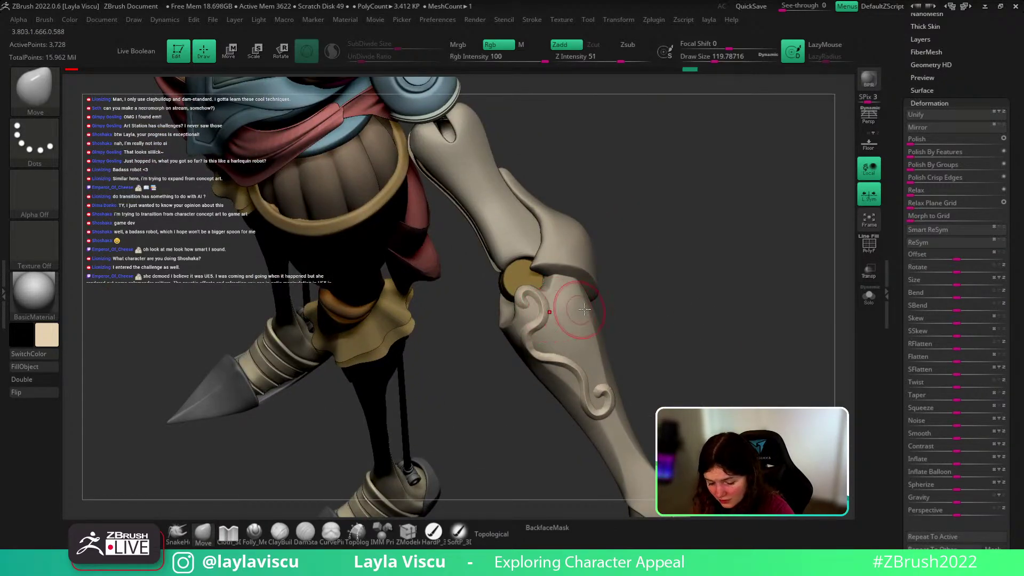
drag(621, 270, 698, 278)
ctrl+right_drag(535, 334, 571, 327)
Step: Nudge the bend below the scroll's upper curl with the Move brush, reducing Draw Size to about 56
key(s)
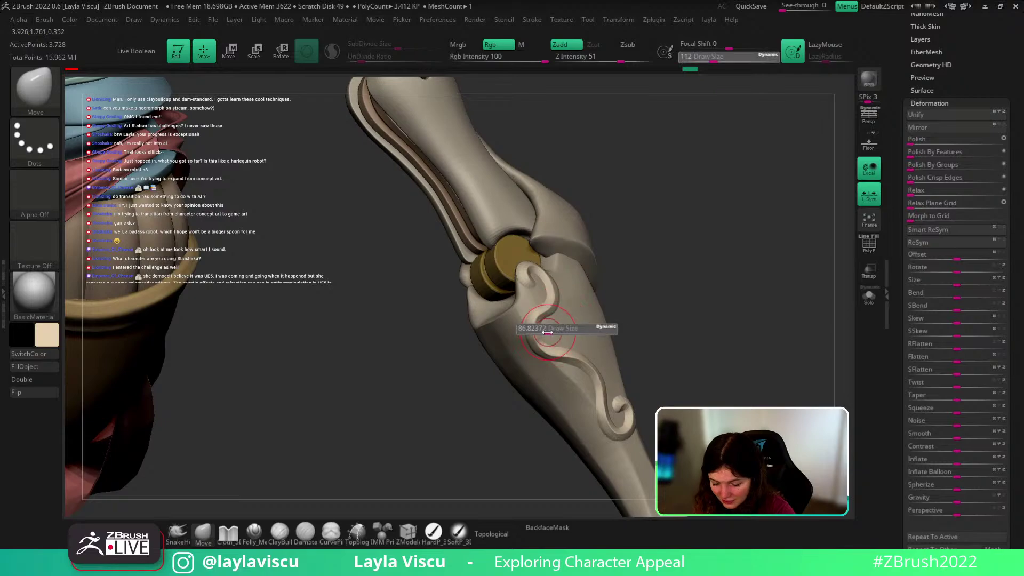
click(543, 333)
drag(543, 331, 547, 327)
key(s)
click(546, 326)
mouse_move(548, 310)
ctrl+right_down()
mouse_move(658, 247)
mouse_move(651, 286)
mouse_move(658, 270)
mouse_move(552, 349)
ctrl+right_up()
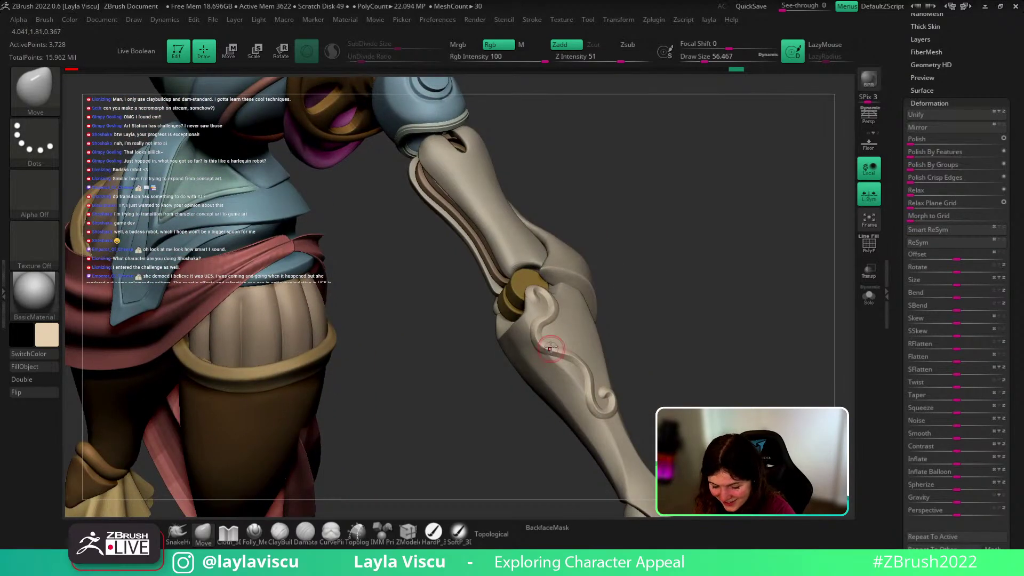
Step: Refine the scroll's middle bend from several angles with the Move brush at Draw Sizes of about 94 and 51
mouse_move(660, 285)
ctrl+right_down()
mouse_move(651, 336)
mouse_move(549, 343)
ctrl+right_up()
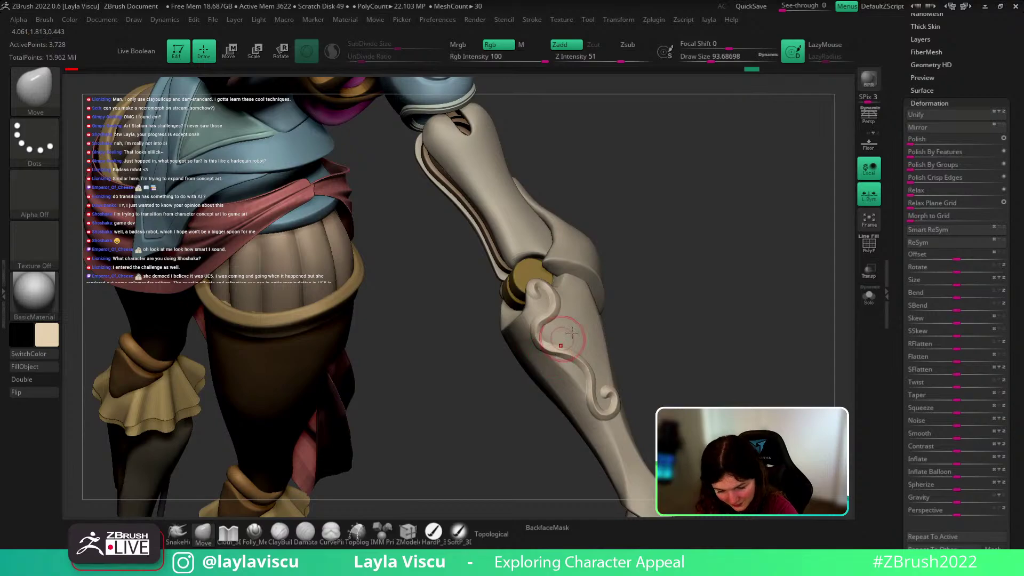
mouse_move(649, 293)
ctrl+right_down()
mouse_move(646, 279)
mouse_move(560, 361)
ctrl+right_up()
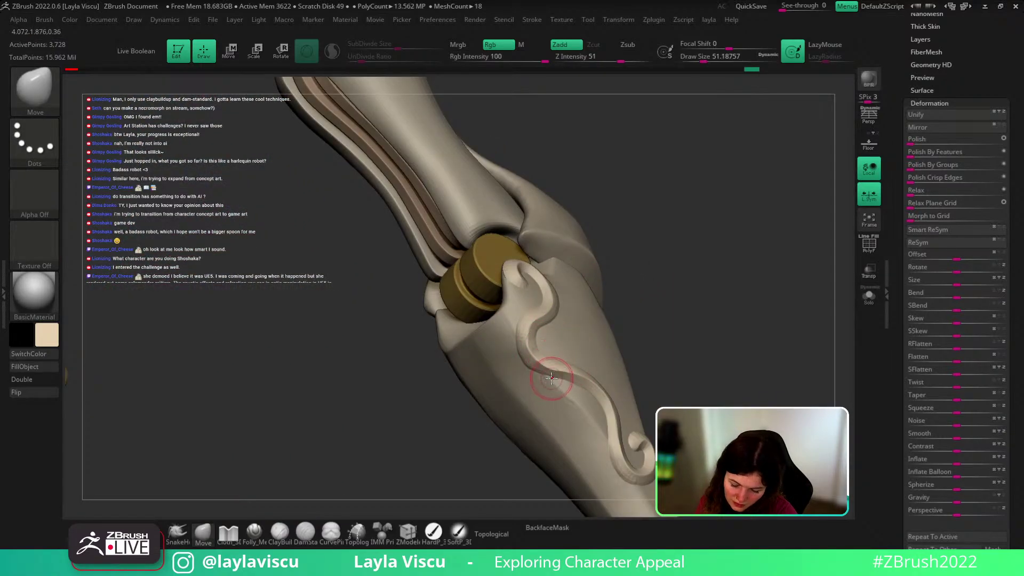
mouse_move(621, 341)
ctrl+right_down()
mouse_move(608, 308)
mouse_move(593, 310)
ctrl+right_up()
Step: Smooth out the curve between the scroll's upper curl and middle with small Move brush adjustments at Draw Sizes of about 56 and 51
key(s)
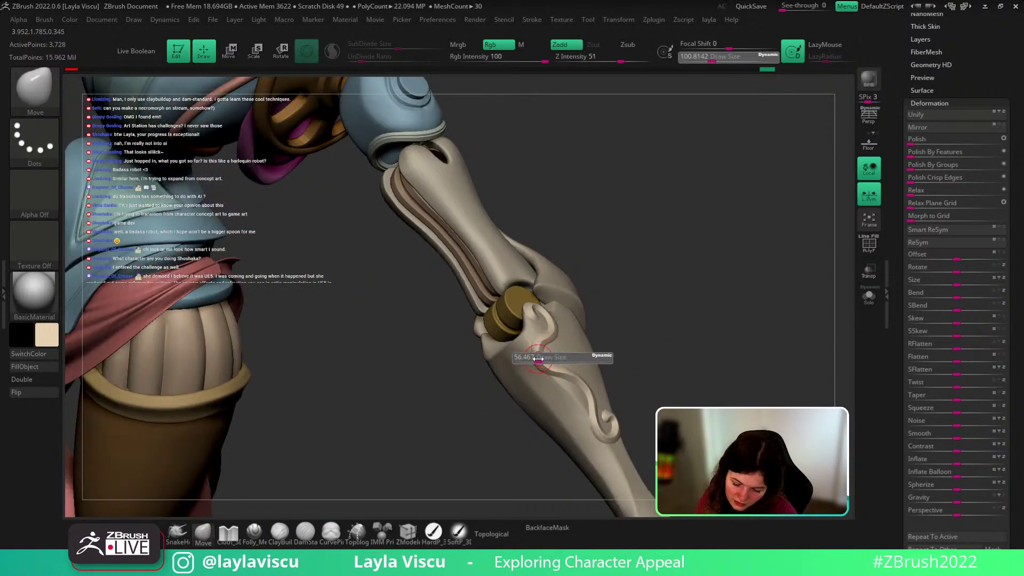
drag(541, 356, 539, 357)
ctrl+right_drag(605, 339, 560, 384)
key(s)
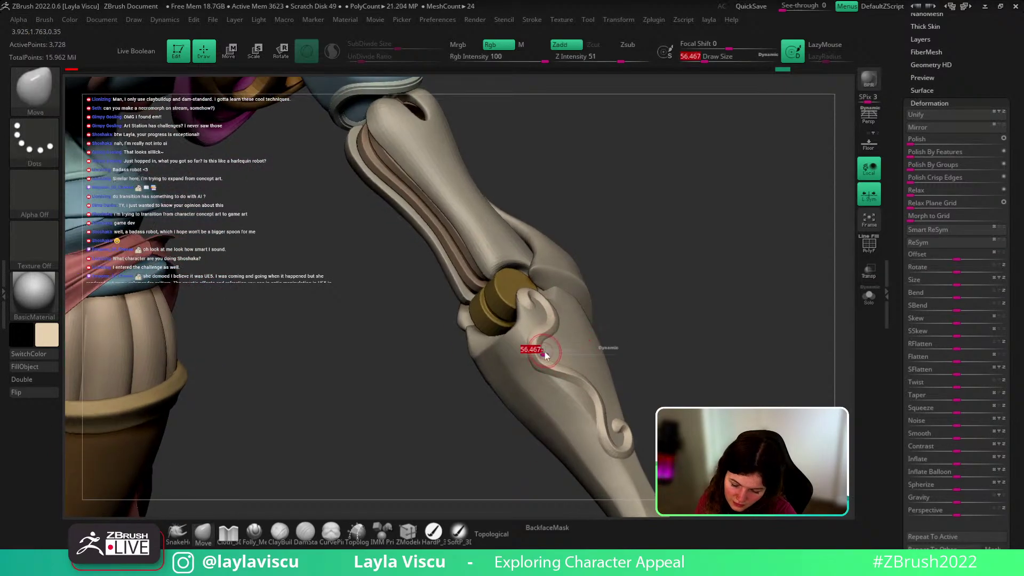
mouse_move(545, 351)
mouse_down()
mouse_move(555, 337)
mouse_move(543, 340)
mouse_move(552, 347)
mouse_up()
key(s)
drag(552, 347, 548, 346)
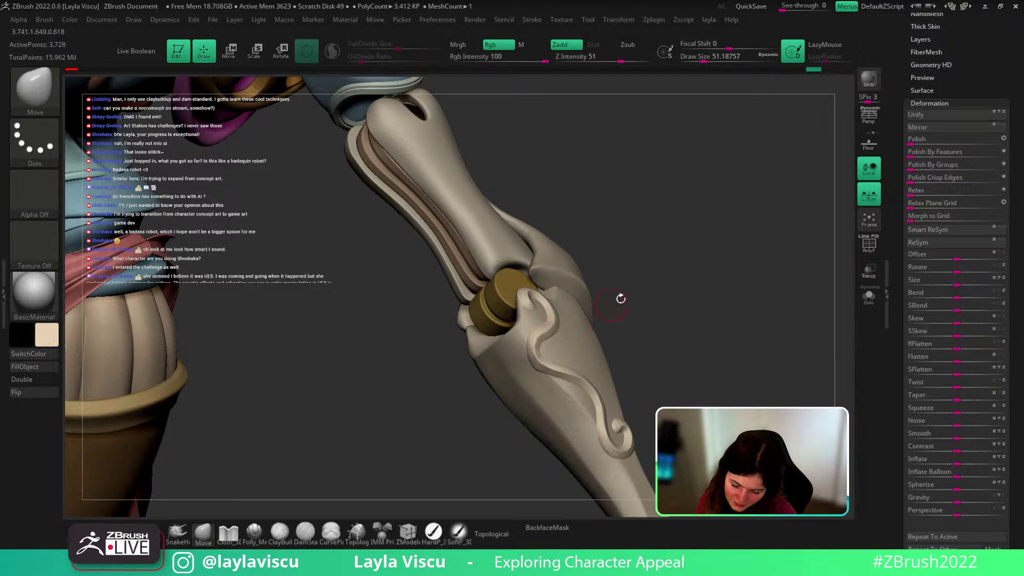
Step: Refine the scroll's middle bend with the Move brush, using Draw Sizes of about 33 and 51
right_drag(619, 297, 629, 414)
key(s)
drag(564, 350, 558, 352)
mouse_move(682, 298)
right_down()
mouse_move(677, 311)
mouse_move(610, 206)
mouse_move(706, 338)
mouse_move(713, 329)
mouse_move(661, 315)
right_up()
ctrl+right_drag(575, 311, 602, 373)
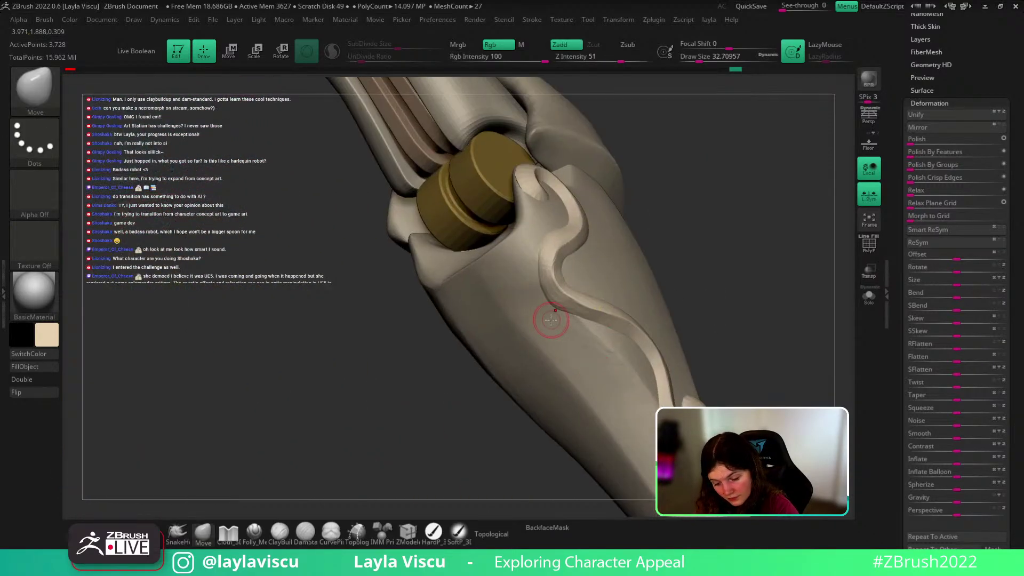
key(s)
mouse_move(551, 322)
mouse_down()
mouse_move(563, 323)
mouse_move(575, 301)
mouse_up()
mouse_move(634, 314)
ctrl+right_down()
mouse_move(669, 230)
mouse_move(656, 293)
ctrl+right_up()
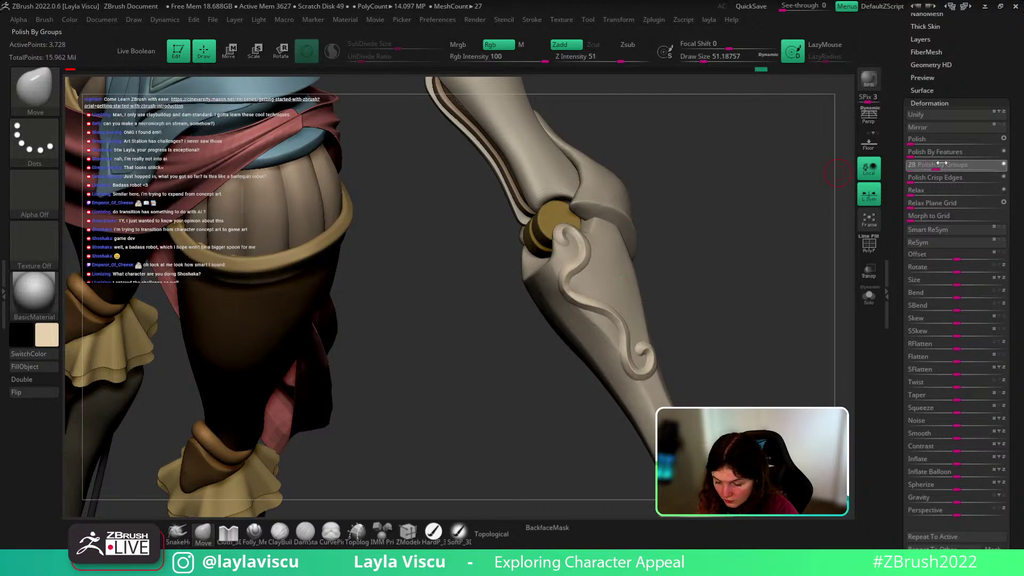
Step: Examine the scroll's shape on the full figure and close up on the forearm, including its wireframe
key(ctrl)
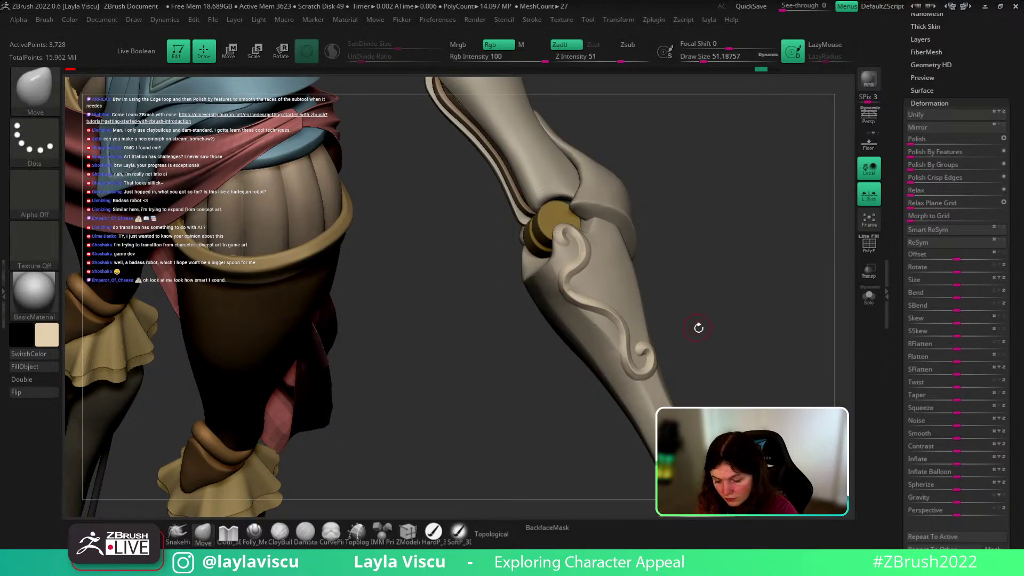
mouse_move(699, 326)
ctrl+right_down()
mouse_move(697, 250)
mouse_move(675, 324)
ctrl+right_up()
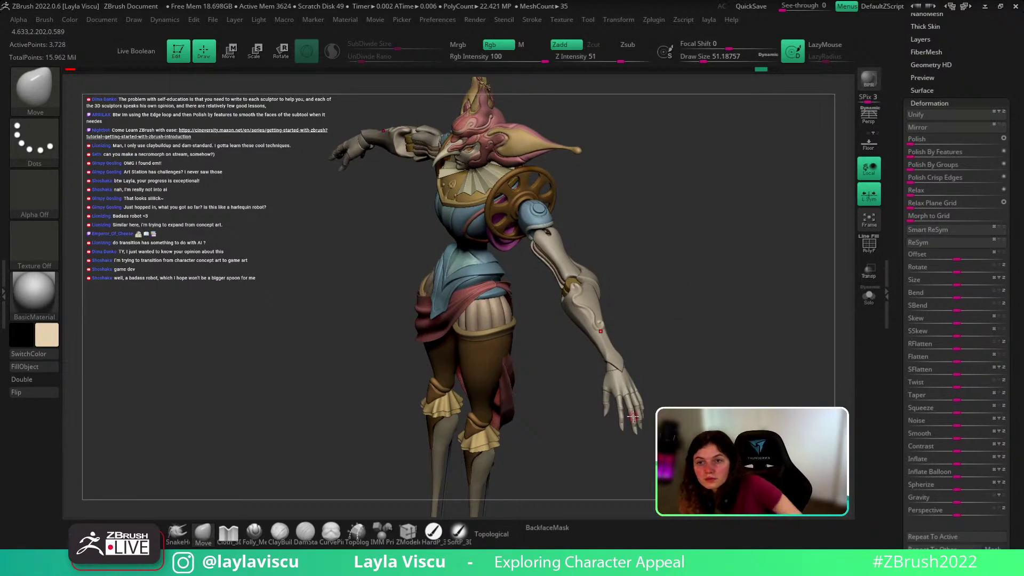
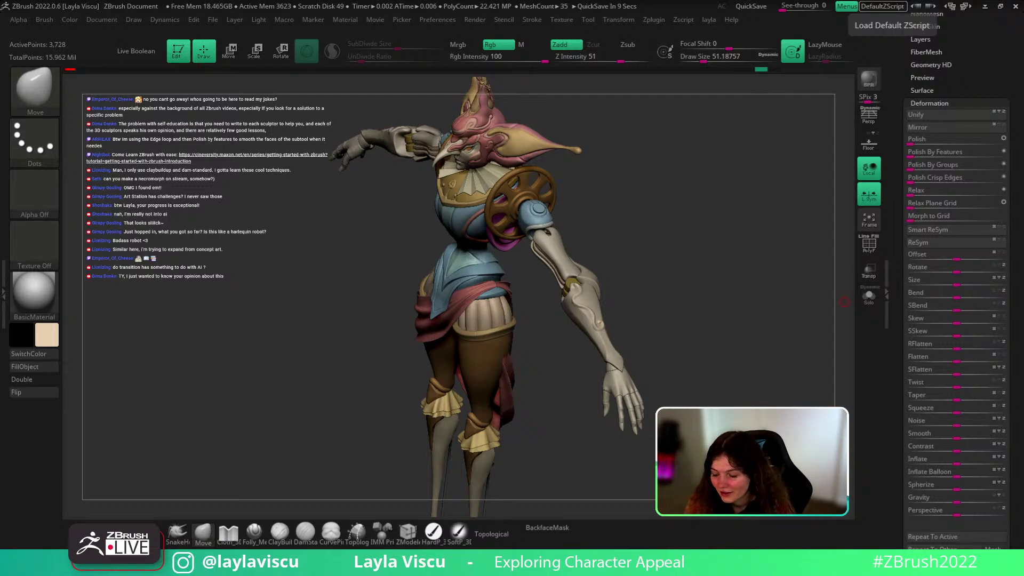
click(256, 533)
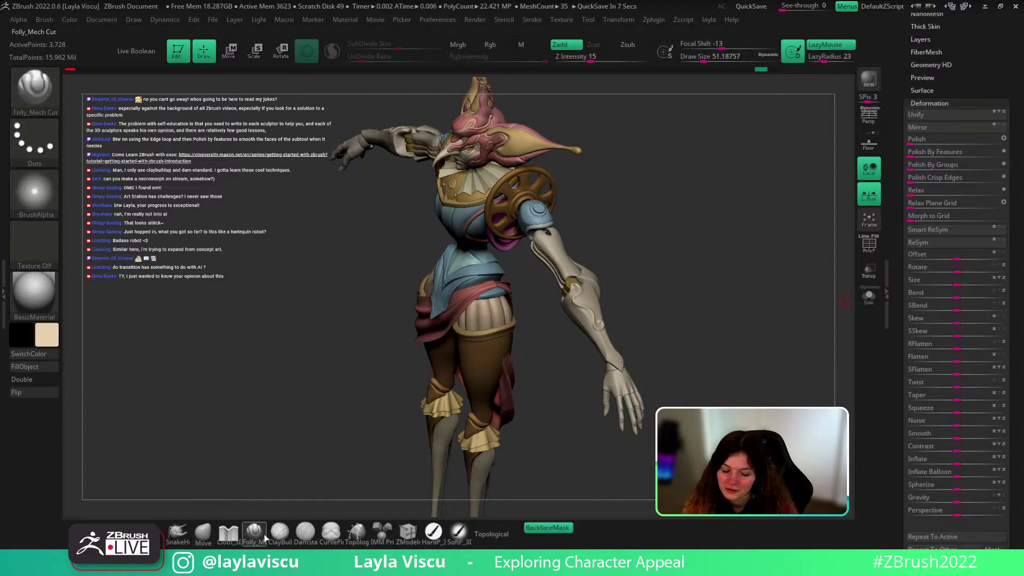
drag(685, 222, 612, 305)
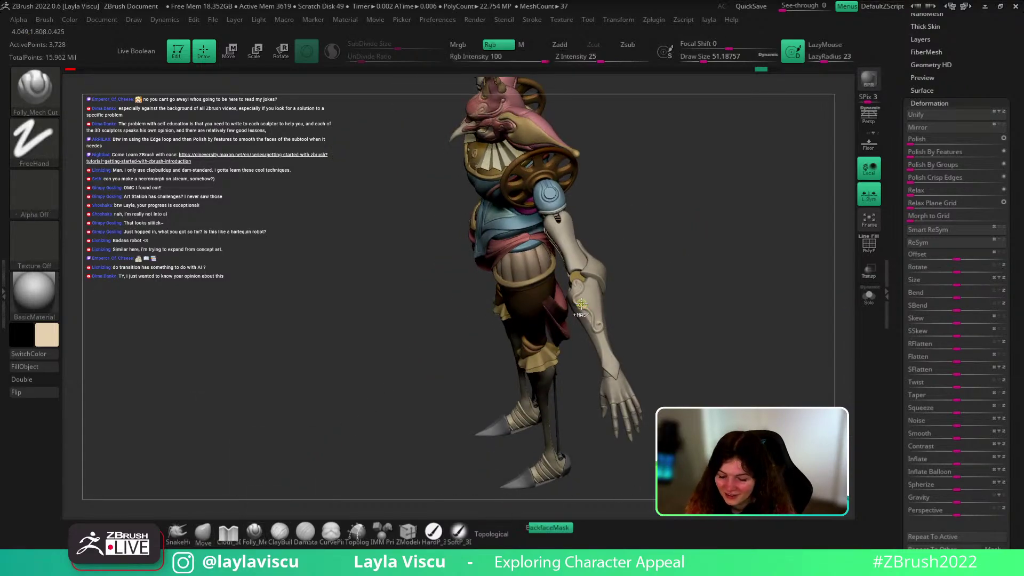
mouse_move(629, 320)
ctrl+right_down()
mouse_move(676, 366)
mouse_move(727, 304)
mouse_move(720, 331)
mouse_move(498, 485)
ctrl+right_up()
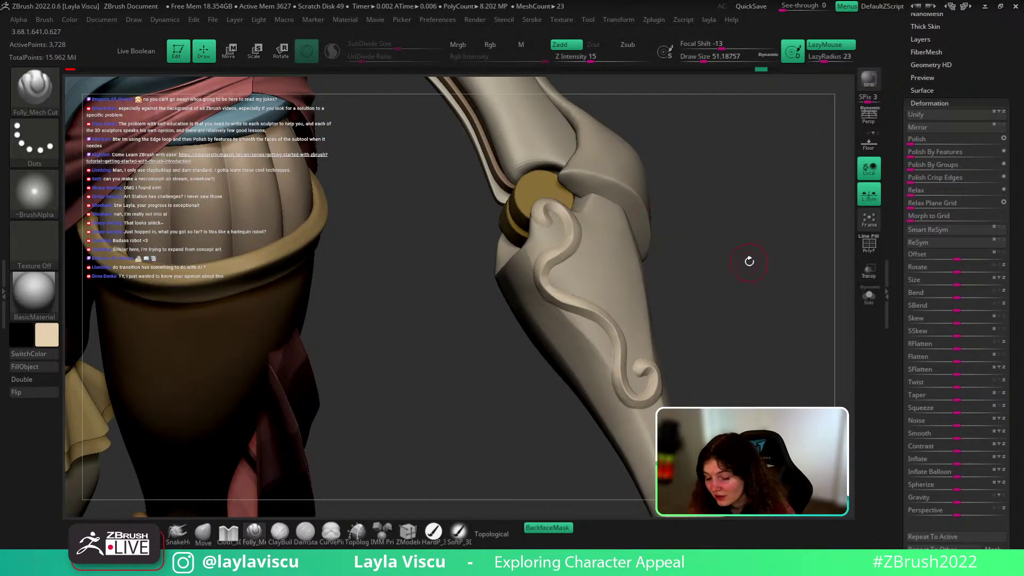
drag(747, 258, 729, 293)
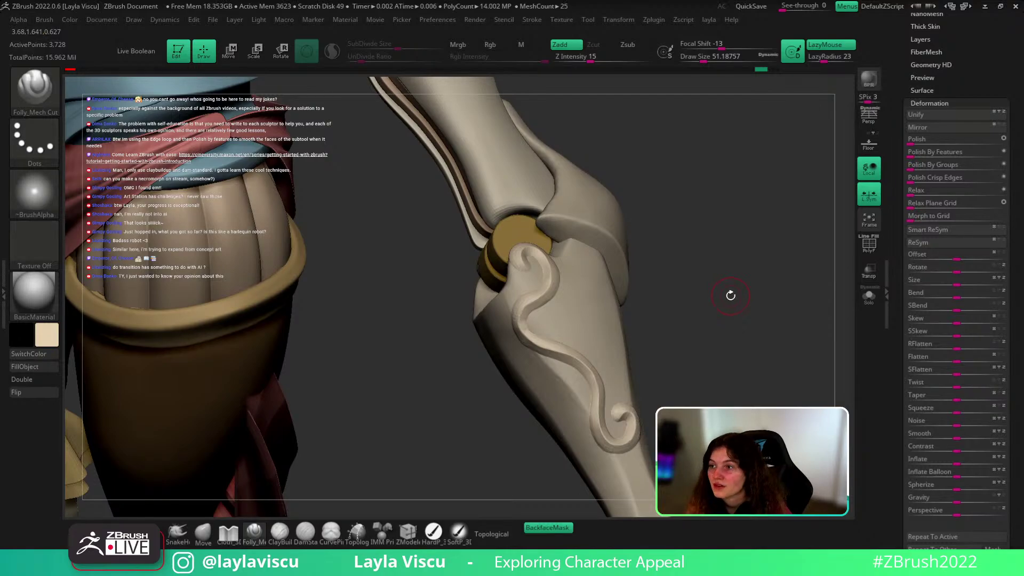
mouse_move(681, 299)
mouse_down()
mouse_move(686, 338)
mouse_move(711, 293)
mouse_move(654, 299)
mouse_move(656, 288)
mouse_move(651, 299)
mouse_up()
key(shift+f)
key(shift+f)
key(shift+f)
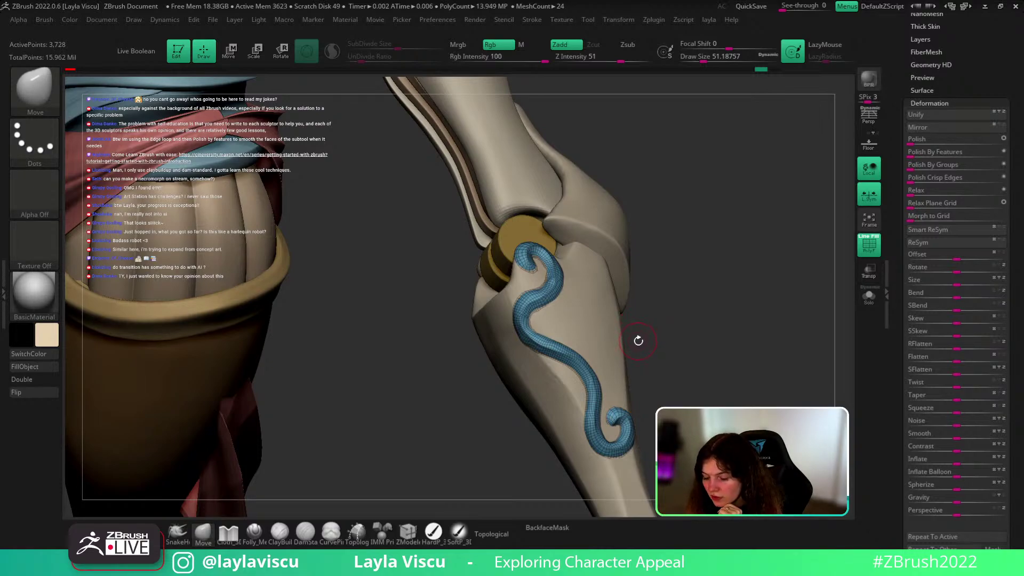
key(shift)
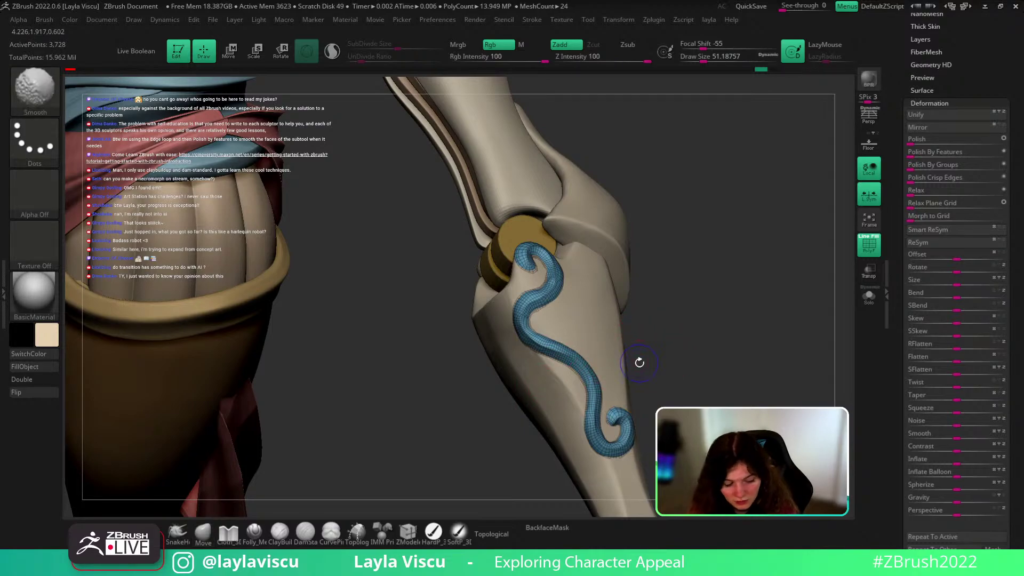
key(shift+f)
key(shift+f)
Step: Pinch along the scroll from the upper curl to the lower curl at a Draw Size of about 31, with the wireframe shown
mouse_move(580, 342)
ctrl+right_down()
mouse_move(659, 324)
mouse_move(624, 331)
ctrl+right_up()
key(b)
key(p)
key(i)
key(s)
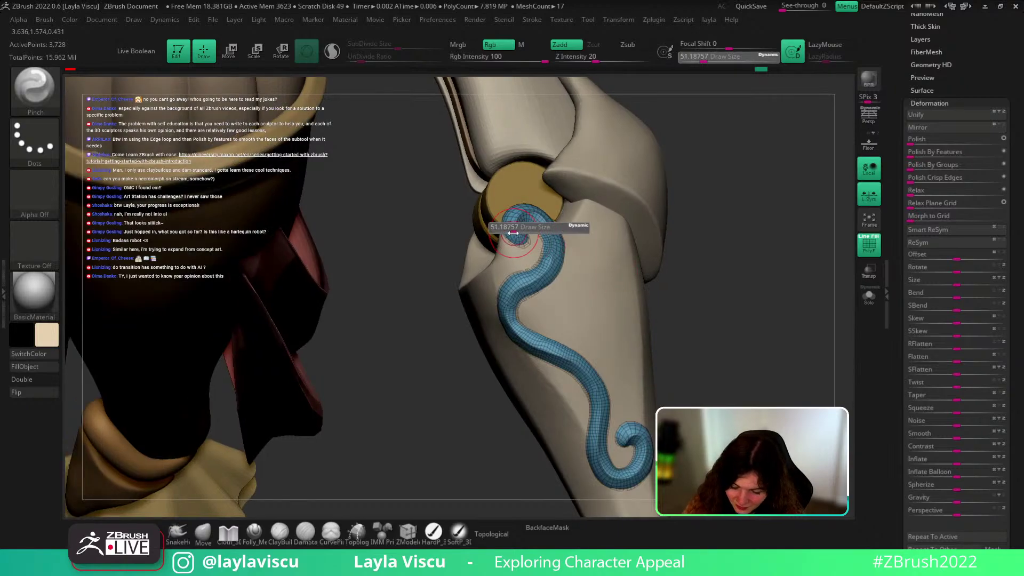
mouse_move(513, 233)
mouse_down()
mouse_move(499, 233)
mouse_move(557, 229)
mouse_move(549, 282)
mouse_move(523, 291)
mouse_up()
key(shift)
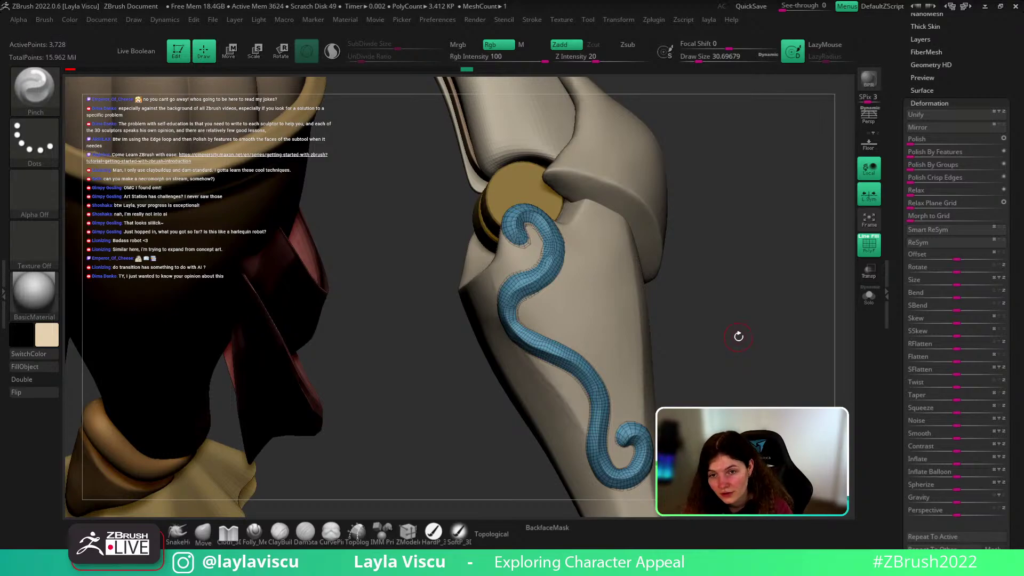
drag(738, 336, 731, 313)
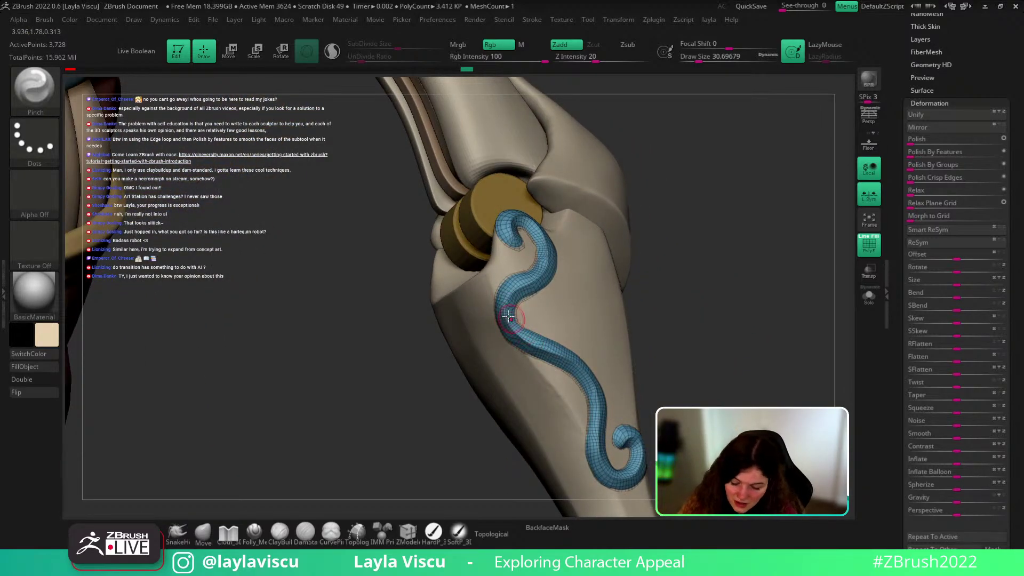
drag(662, 365, 584, 356)
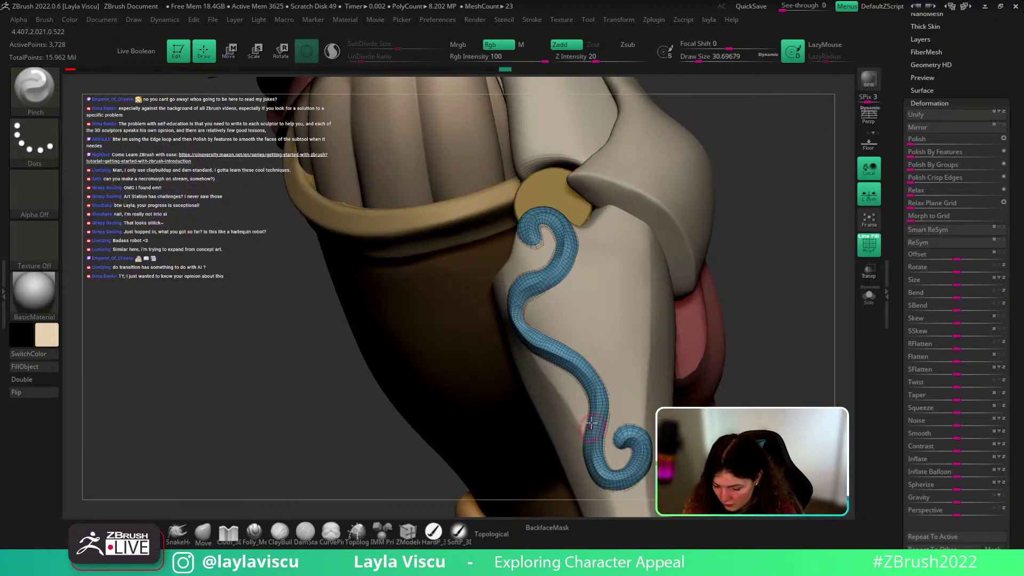
mouse_move(591, 424)
mouse_down()
mouse_move(618, 475)
mouse_move(643, 453)
mouse_move(636, 438)
mouse_move(625, 439)
mouse_up()
key(shift+f)
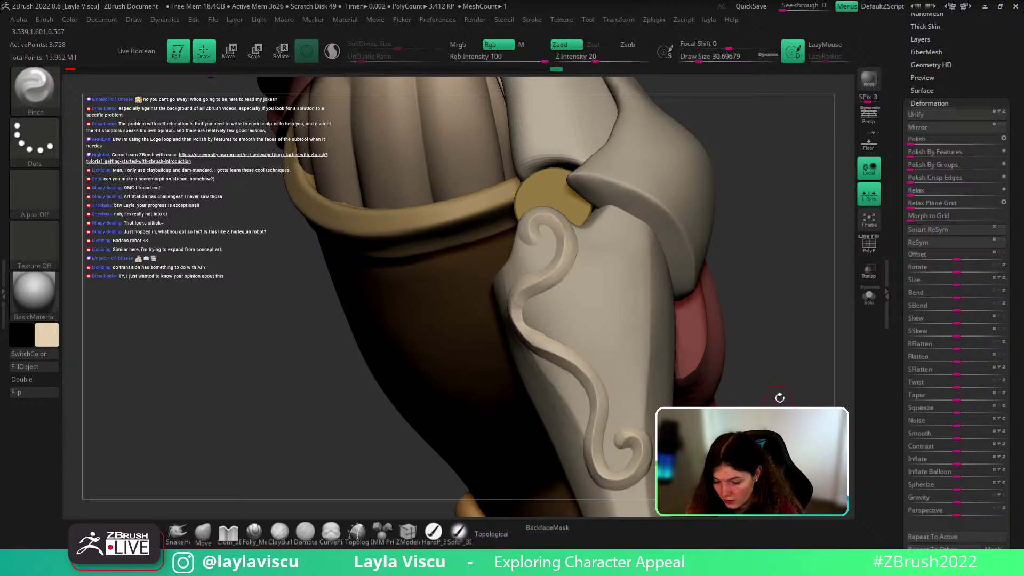
Step: Reshape the scroll's middle bend with the Move brush at Draw Sizes of about 87 and 54
drag(779, 397, 787, 404)
click(203, 534)
drag(735, 261, 773, 259)
key(s)
drag(518, 320, 536, 311)
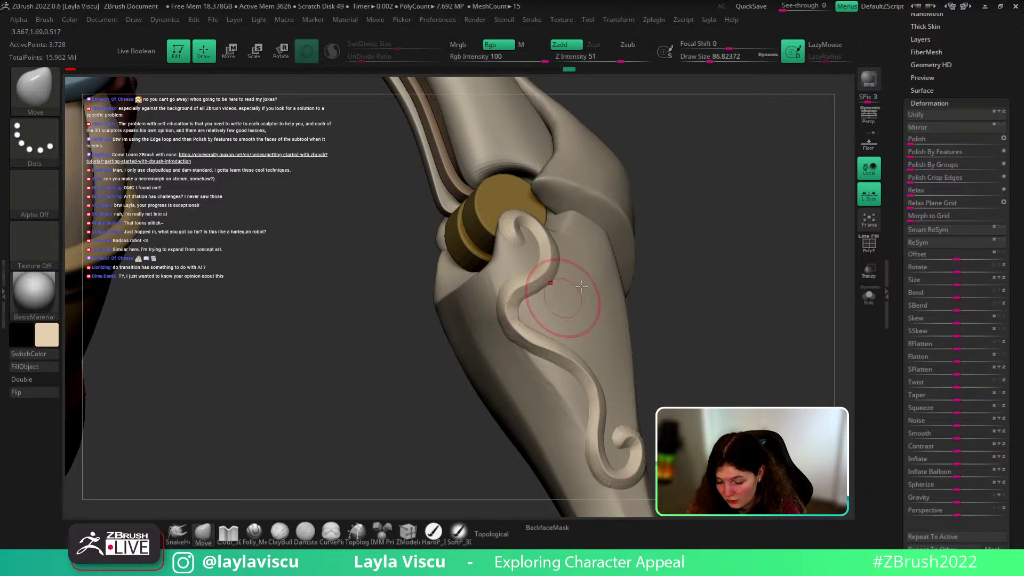
drag(741, 255, 648, 253)
key(s)
drag(523, 322, 513, 322)
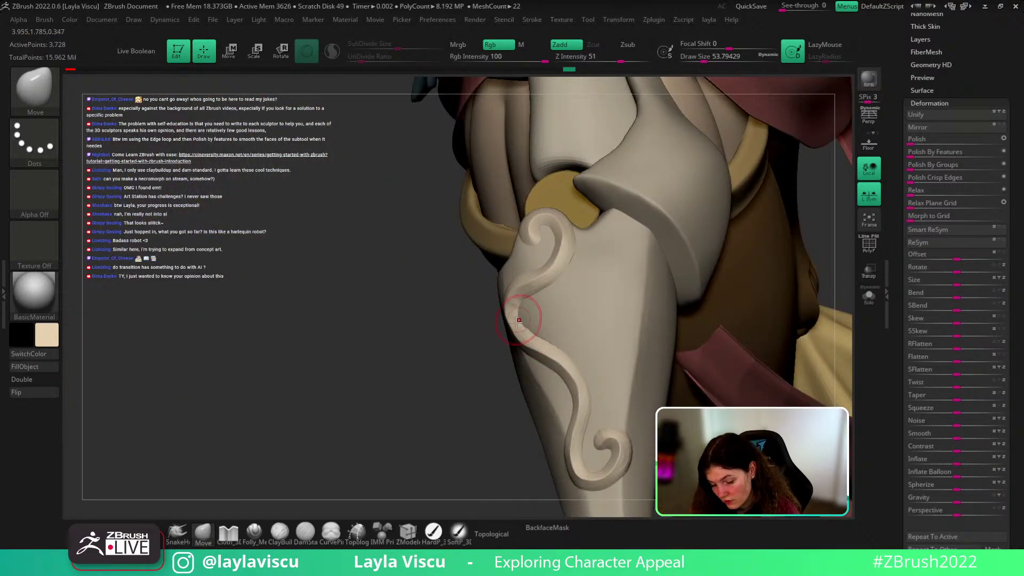
Step: Turn on BackfaceMask for the Move brush and adjust the outer edge of the scroll's middle bend
drag(457, 482, 525, 504)
click(544, 528)
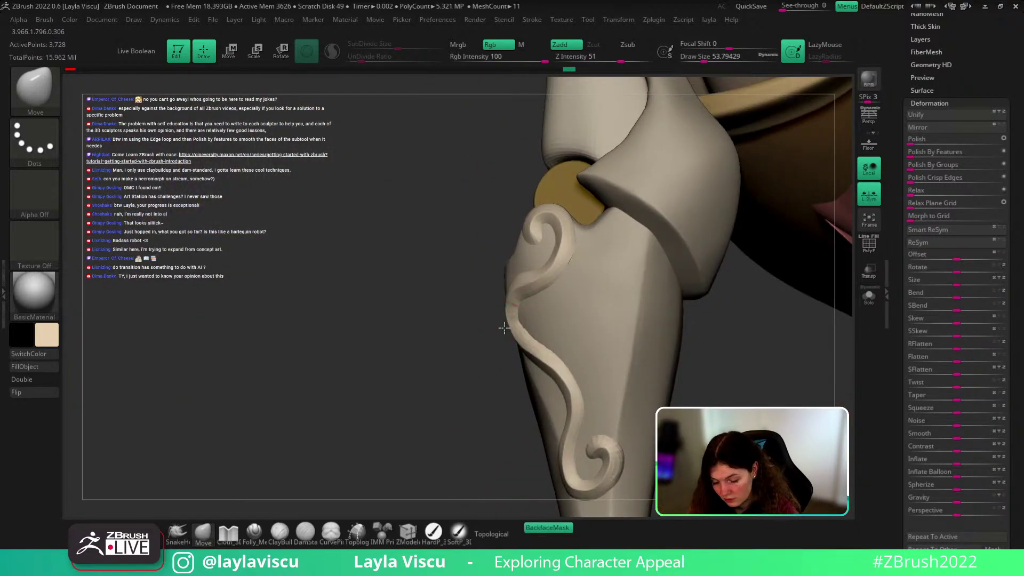
mouse_move(507, 320)
mouse_down()
mouse_move(548, 405)
mouse_move(511, 381)
mouse_move(500, 357)
mouse_move(512, 453)
mouse_up()
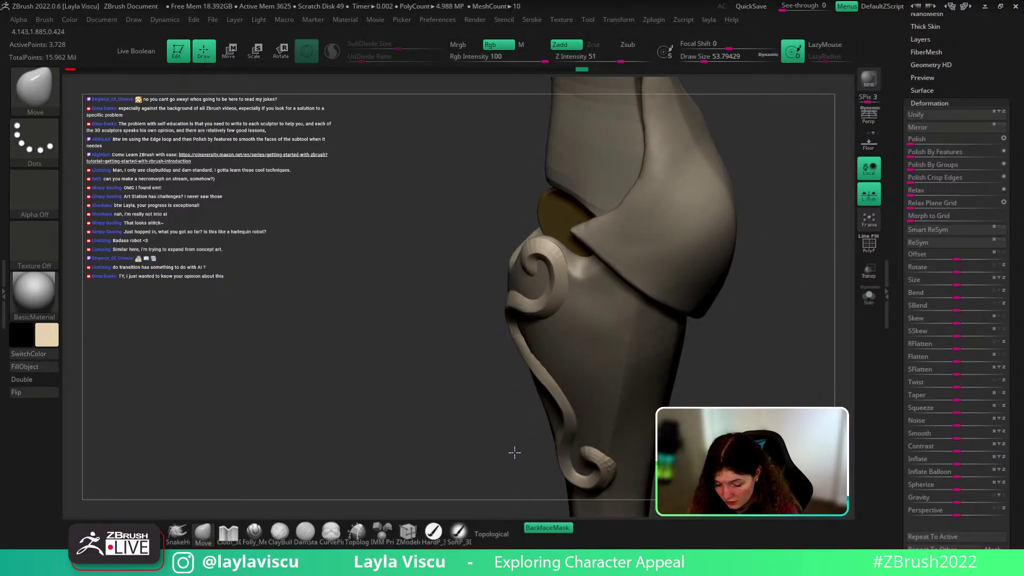
Step: Fit the scroll's middle section against the forearm in side view with the Move brush at a Draw Size of about 80
mouse_move(711, 356)
mouse_down()
mouse_move(665, 297)
mouse_move(711, 290)
mouse_move(720, 270)
mouse_move(697, 366)
mouse_move(650, 353)
mouse_up()
key(s)
drag(475, 367, 487, 343)
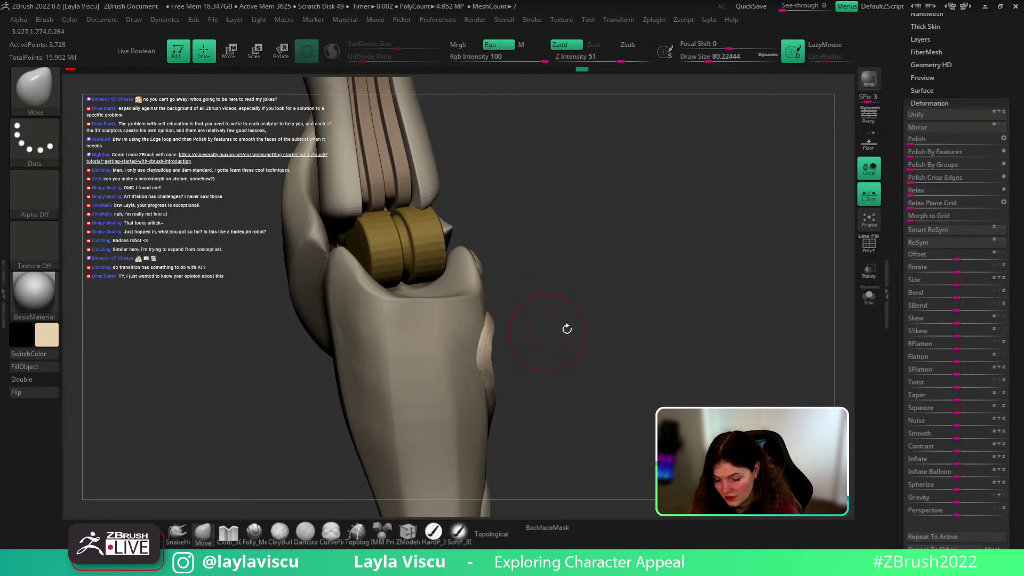
mouse_move(564, 331)
mouse_down()
mouse_move(613, 309)
mouse_move(565, 320)
mouse_move(530, 347)
mouse_move(541, 347)
mouse_up()
Step: Nudge the outer curve of the scroll's middle bend with the Move brush at a Draw Size of about 54
key(s)
drag(634, 361, 685, 347)
key(s)
drag(521, 322, 511, 322)
drag(516, 318, 507, 310)
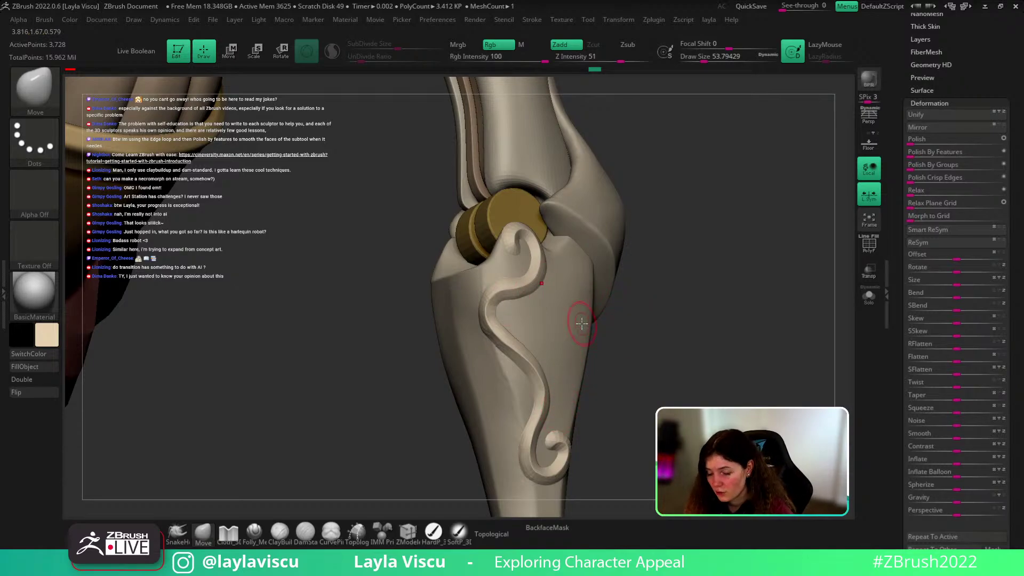
key(s)
drag(517, 315, 528, 315)
Step: Even out the strip just below the scroll's middle bend with the Move brush at a Draw Size of about 33
mouse_move(636, 314)
alt+mouse_down()
mouse_move(636, 283)
mouse_move(621, 290)
alt+mouse_up()
ctrl+right_drag(530, 327, 524, 320)
key(s)
mouse_move(511, 322)
mouse_down()
mouse_move(496, 322)
mouse_move(504, 320)
mouse_up()
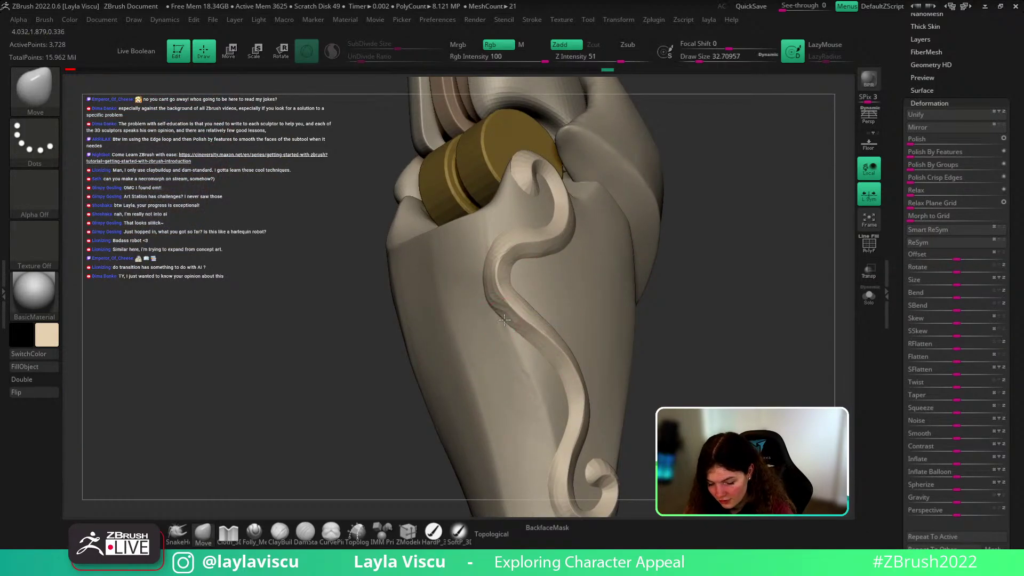
ctrl+right_drag(553, 288, 552, 264)
drag(680, 293, 665, 297)
Step: Check the scroll's topology along its bends by comparing the wireframe and plain surface from several distances
key(shift+f)
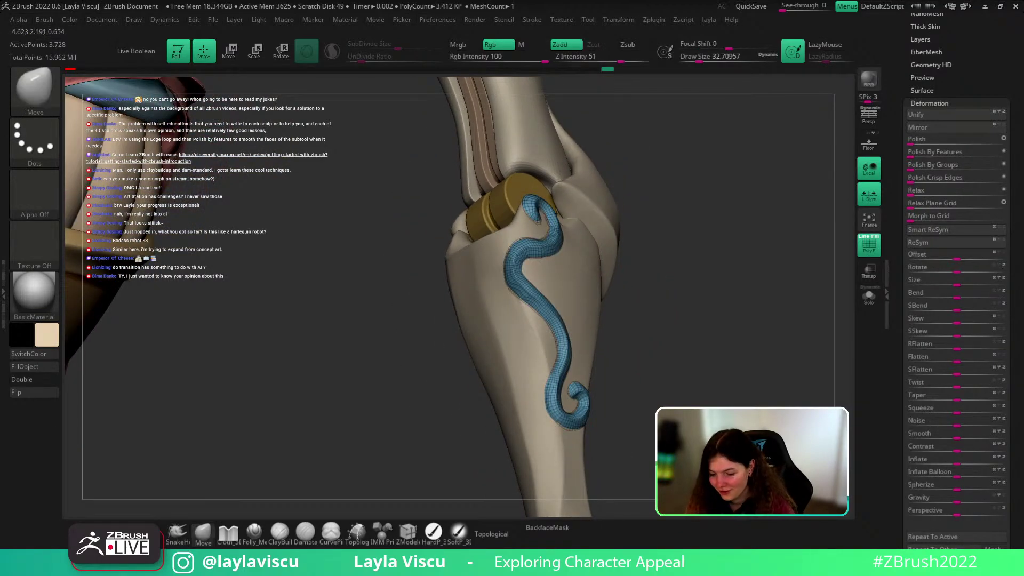
drag(959, 75, 960, 139)
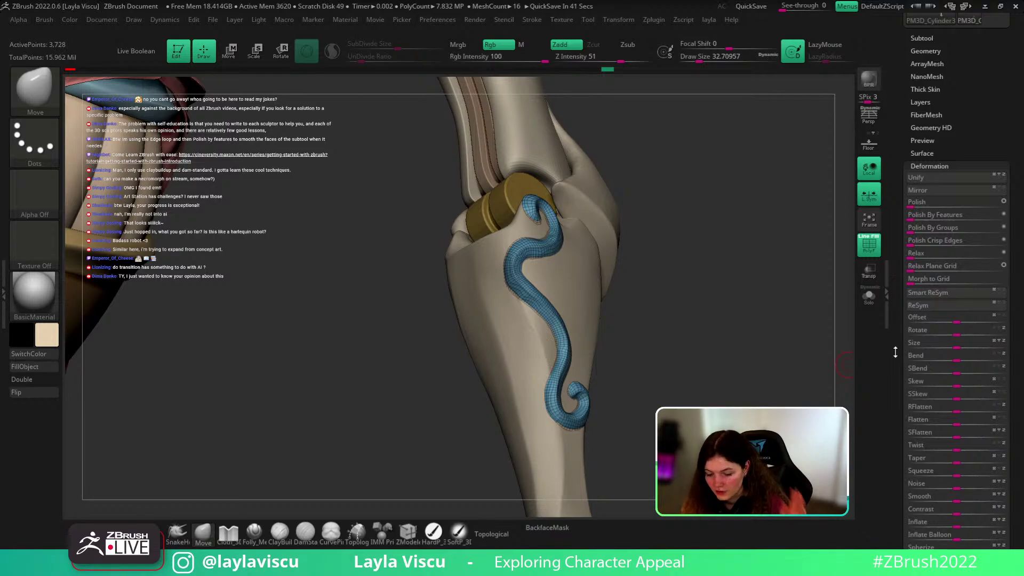
key(shift+f)
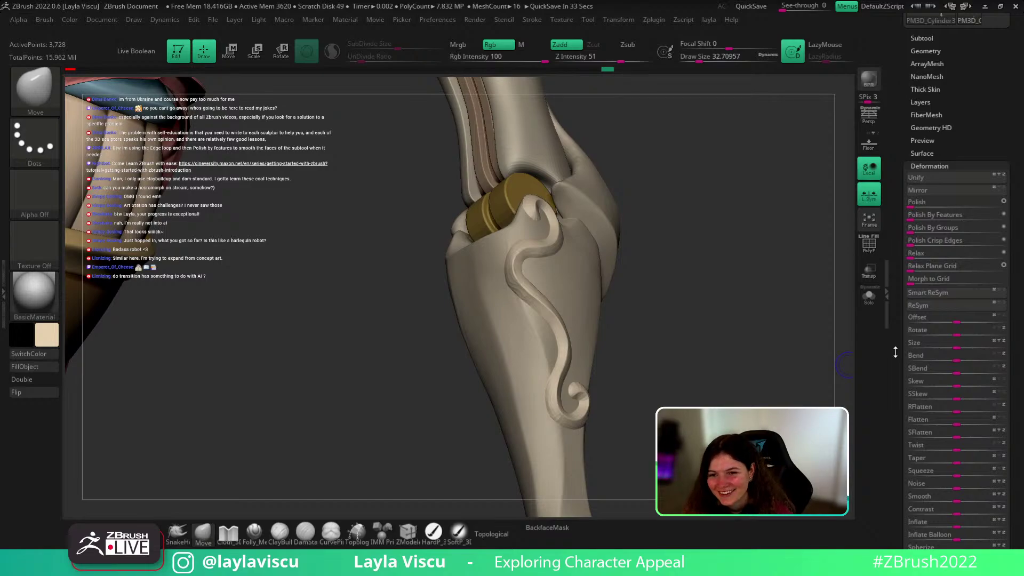
mouse_move(708, 323)
mouse_down()
mouse_move(696, 334)
mouse_move(731, 366)
mouse_move(728, 336)
mouse_up()
key(shift+f)
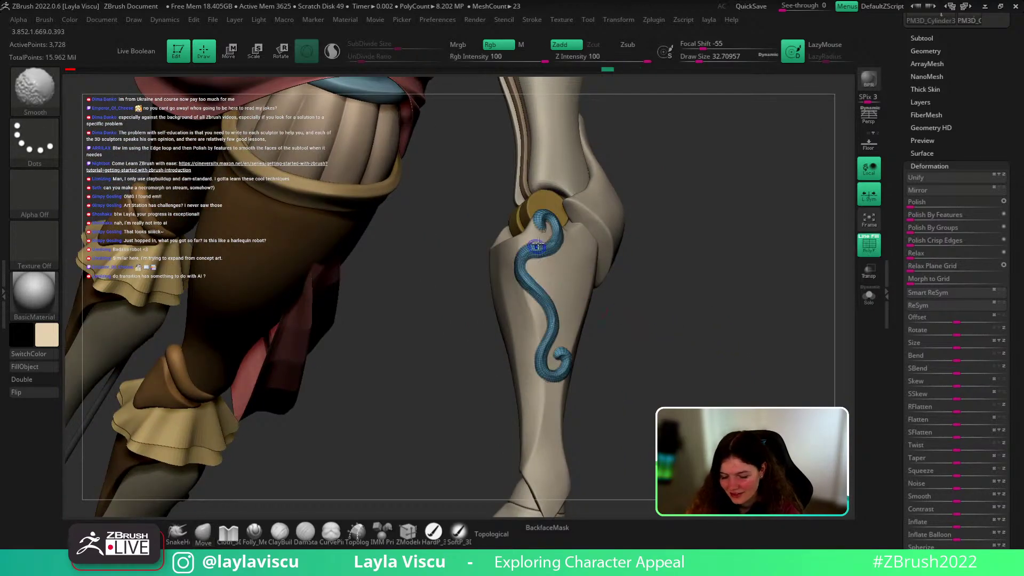
key(shift+f)
ctrl+right_drag(545, 246, 563, 283)
key(shift+f)
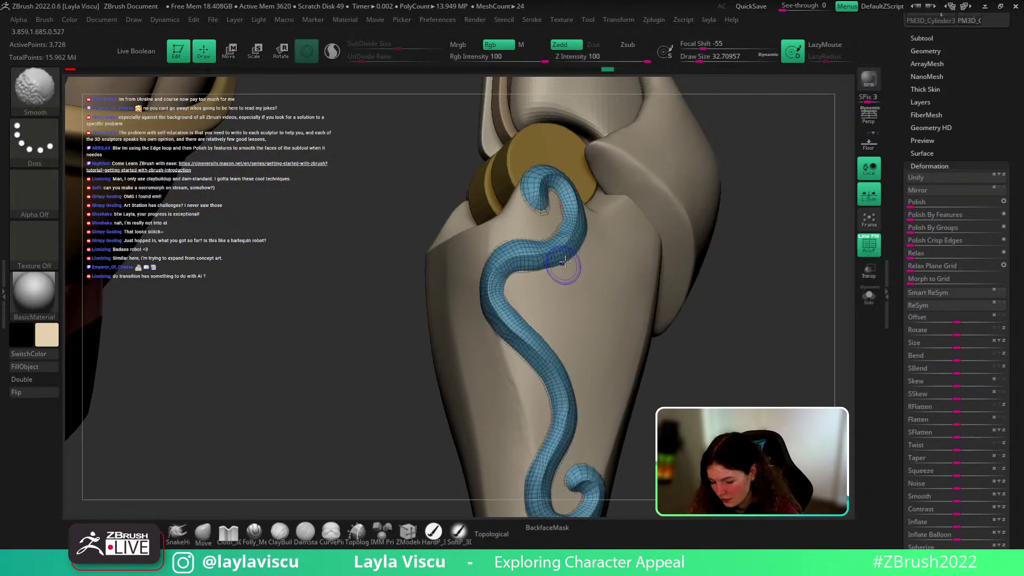
key(shift+f)
ctrl+right_drag(669, 276, 688, 199)
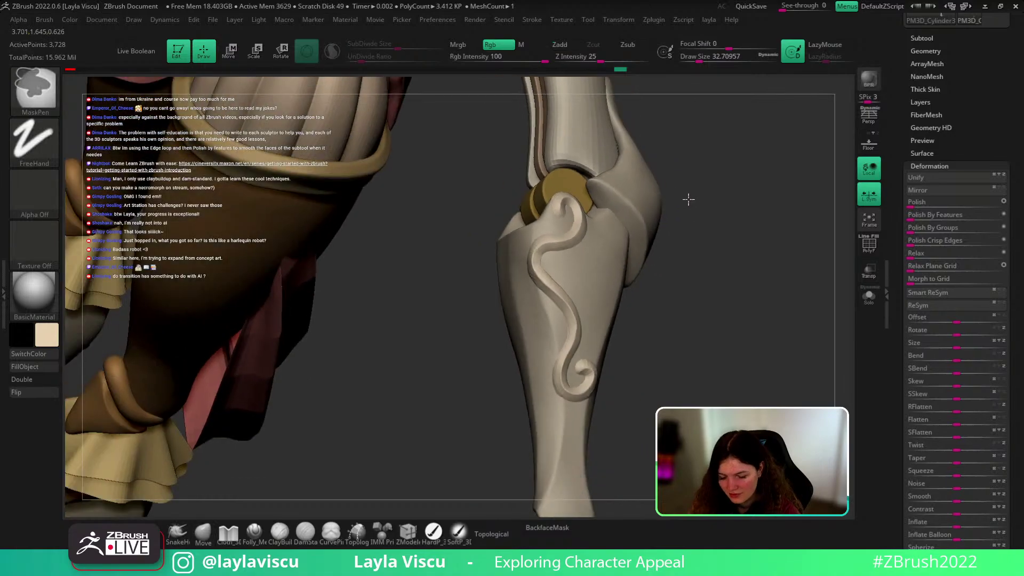
Step: Refine the curve between the scroll's upper curl and middle bend with the Move brush at Draw Sizes of about 23 and 31
mouse_move(715, 300)
mouse_down()
mouse_move(770, 316)
mouse_move(756, 340)
mouse_move(731, 283)
mouse_move(637, 297)
mouse_move(644, 243)
mouse_move(731, 217)
mouse_move(649, 268)
mouse_move(606, 320)
mouse_move(570, 330)
mouse_up()
key(s)
mouse_move(488, 341)
right_down()
mouse_move(507, 348)
mouse_move(525, 320)
mouse_move(512, 211)
mouse_move(753, 290)
mouse_move(759, 331)
mouse_move(715, 359)
mouse_move(745, 333)
right_up()
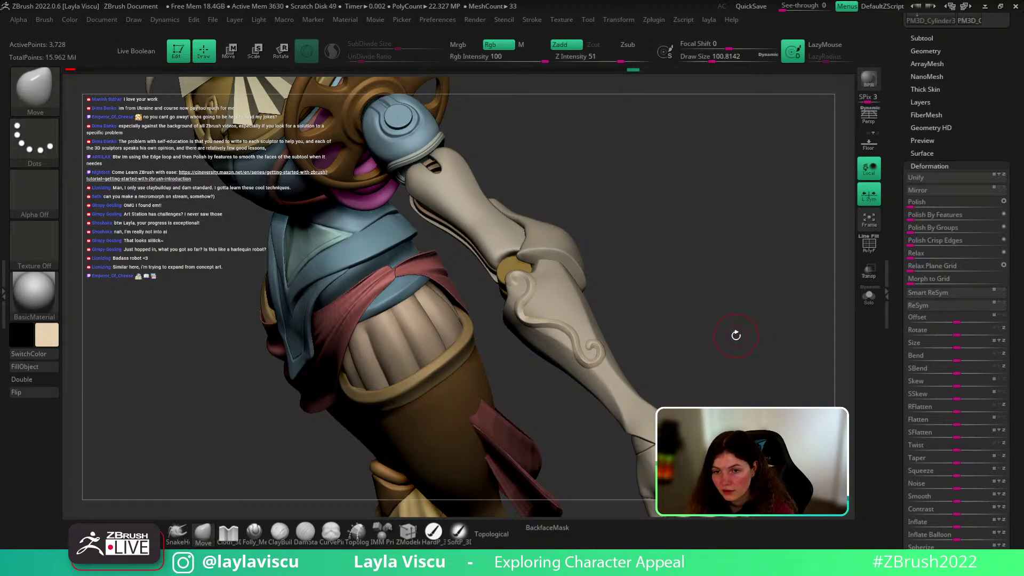
mouse_move(734, 334)
right_down()
mouse_move(747, 345)
mouse_move(740, 340)
right_up()
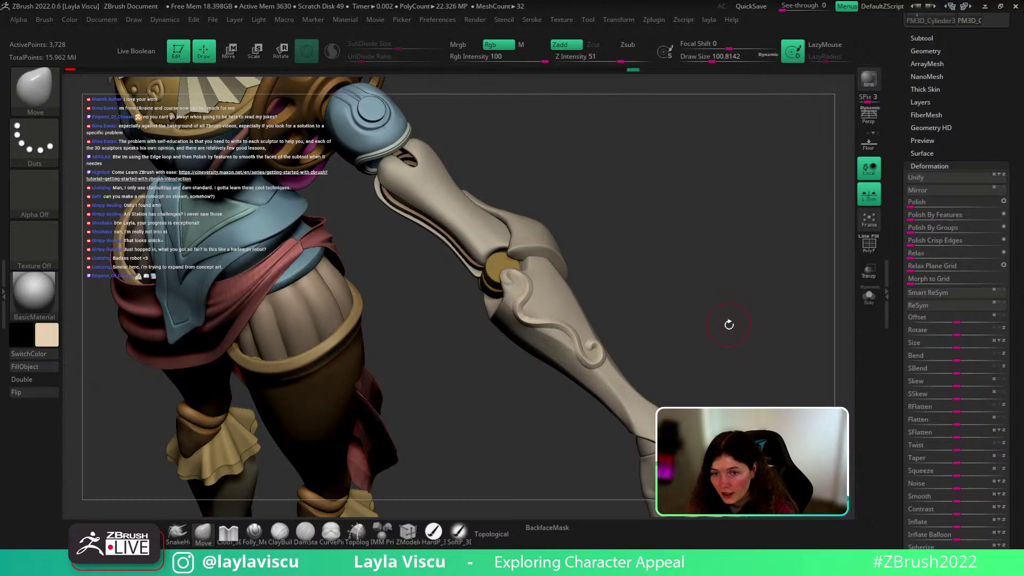
key(ctrl)
ctrl+right_drag(546, 318, 491, 286)
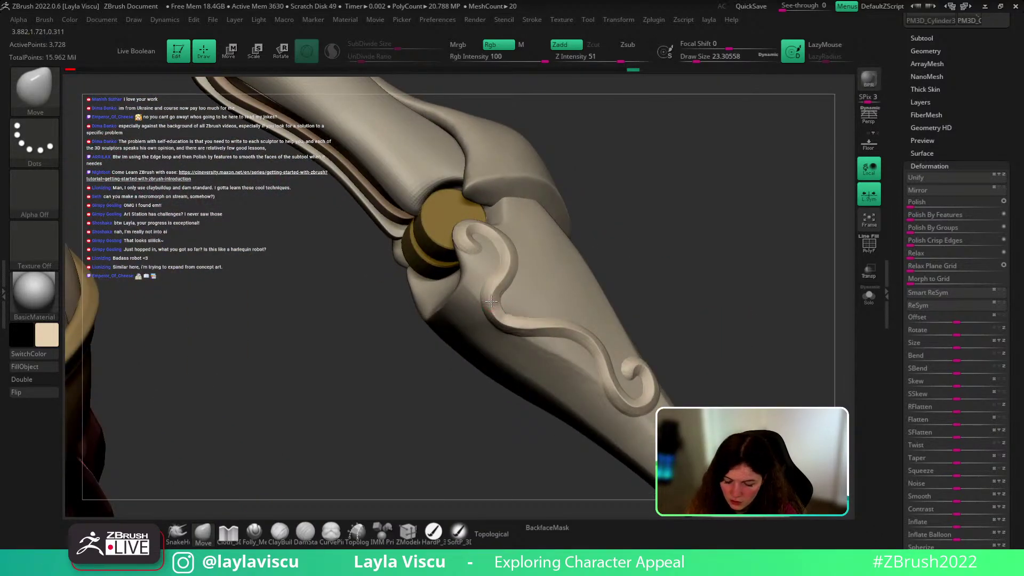
mouse_move(493, 245)
right_down()
mouse_move(711, 235)
mouse_move(743, 304)
mouse_move(539, 258)
right_up()
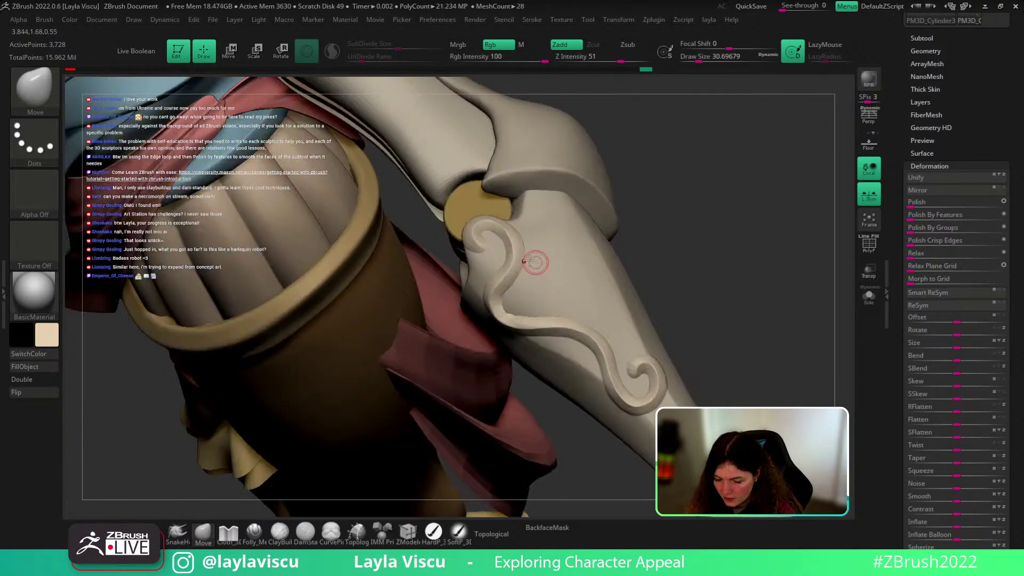
Step: Adjust the bend below the scroll's upper curl with the Move brush at a Draw Size of about 51
mouse_move(722, 256)
right_down()
mouse_move(687, 320)
mouse_move(666, 336)
mouse_move(722, 308)
mouse_move(647, 309)
right_up()
key(s)
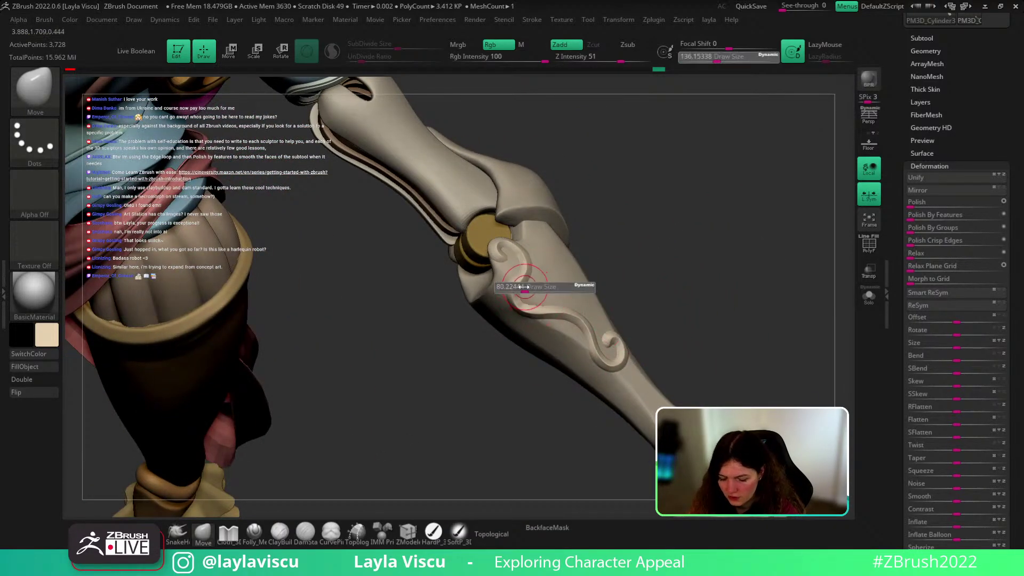
mouse_move(512, 277)
mouse_down()
mouse_move(503, 285)
mouse_move(536, 266)
mouse_up()
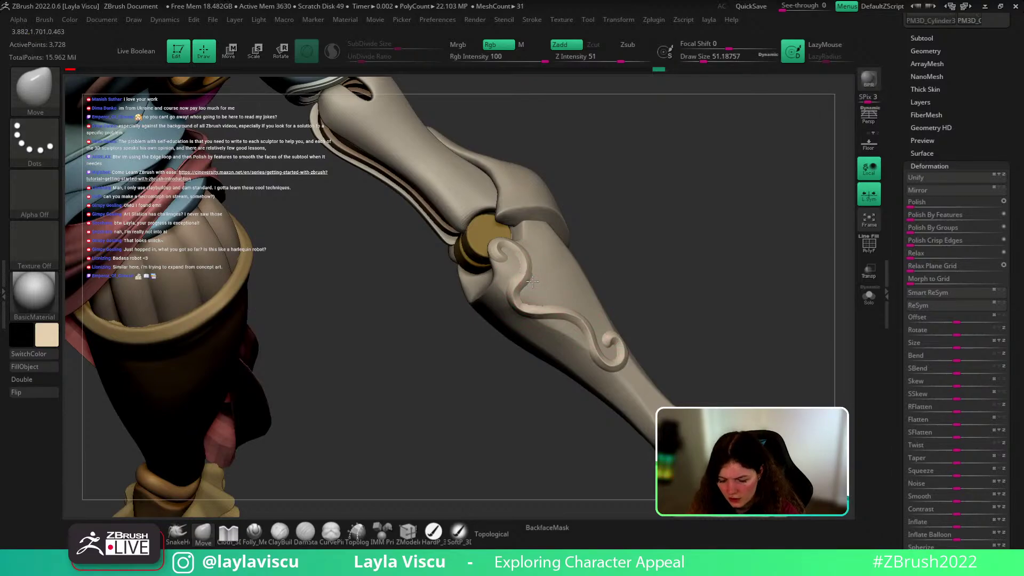
Step: Adjust the scroll strip at its middle bend with the Move brush at a Draw Size of about 39
mouse_move(507, 277)
ctrl+right_down()
mouse_move(578, 226)
mouse_move(544, 295)
ctrl+right_up()
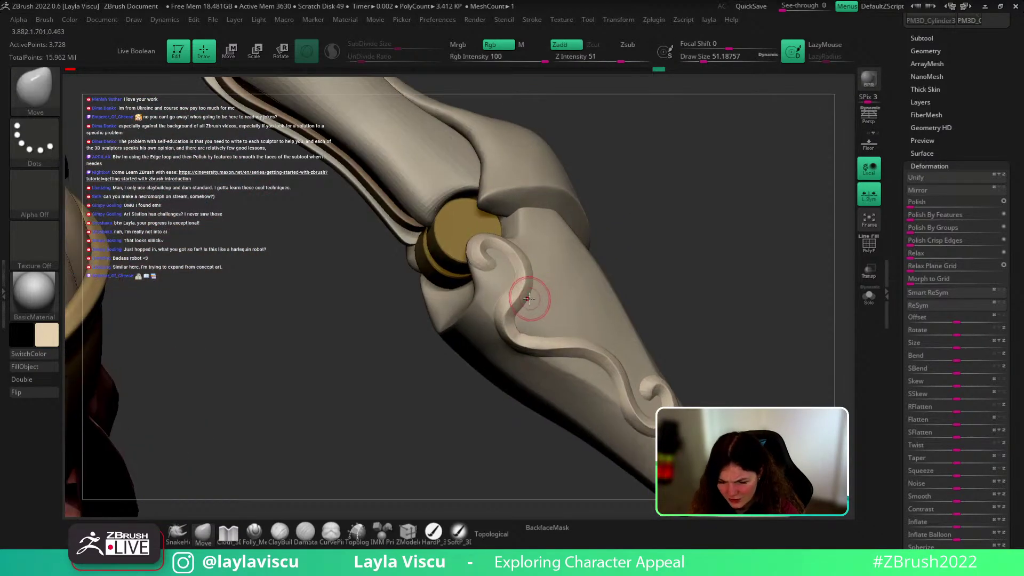
mouse_move(487, 279)
ctrl+right_down()
mouse_move(585, 229)
mouse_move(681, 354)
ctrl+right_up()
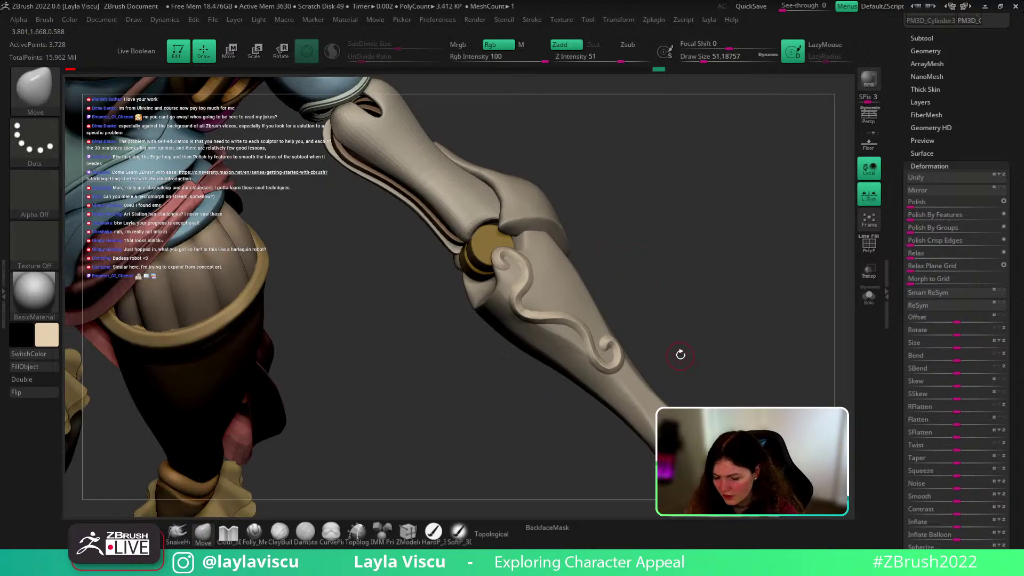
key(s)
key(ctrl)
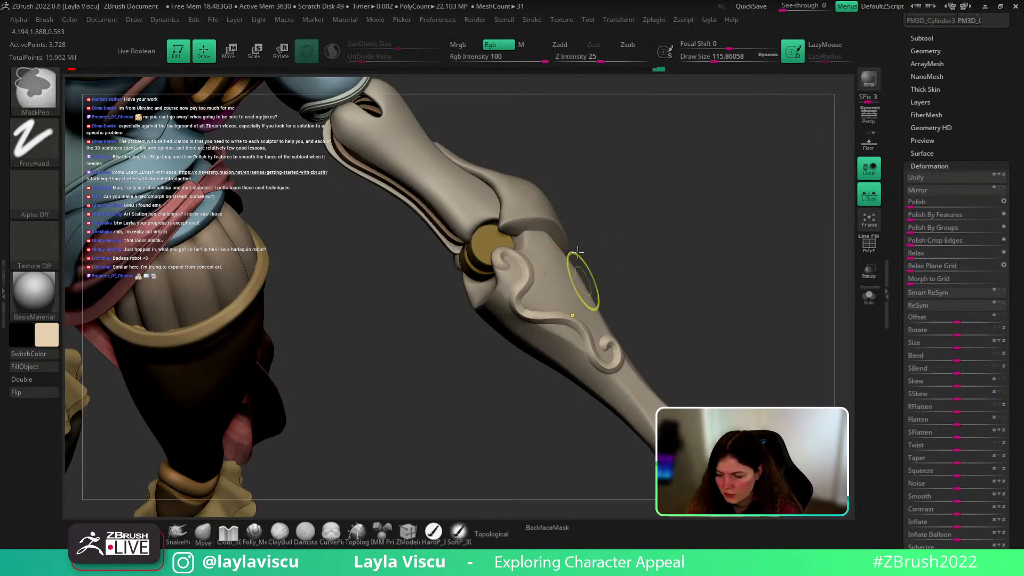
mouse_move(578, 250)
ctrl+right_down()
mouse_move(686, 297)
mouse_move(680, 340)
ctrl+right_up()
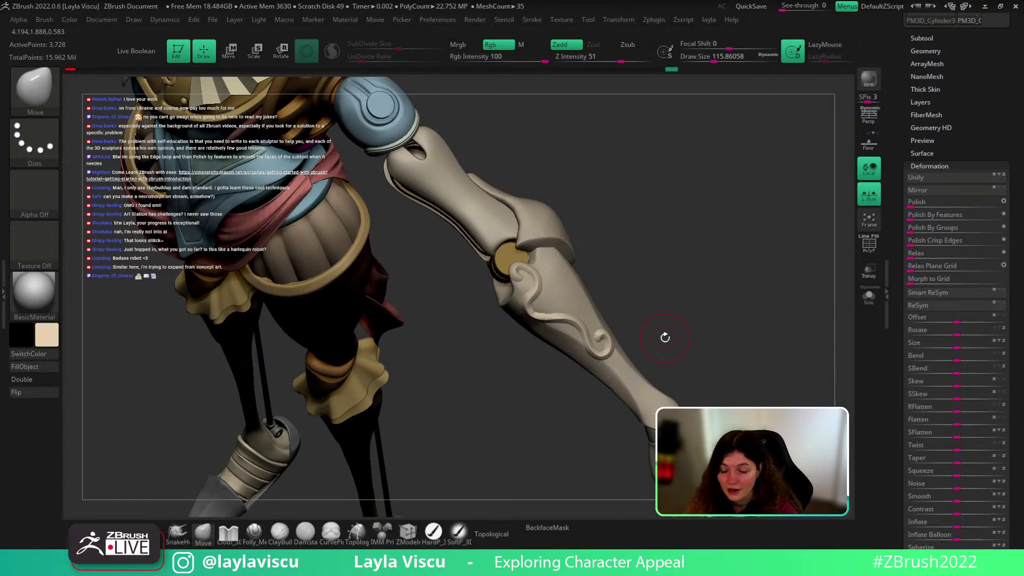
right_drag(707, 295, 547, 308)
key(s)
drag(547, 308, 539, 309)
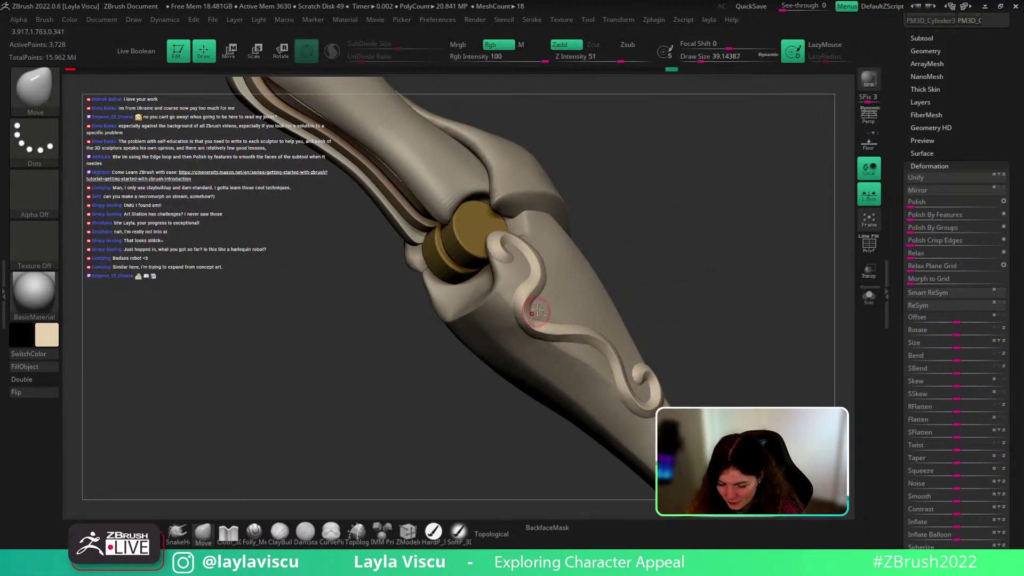
mouse_move(670, 292)
ctrl+right_down()
mouse_move(714, 355)
mouse_move(722, 306)
ctrl+right_up()
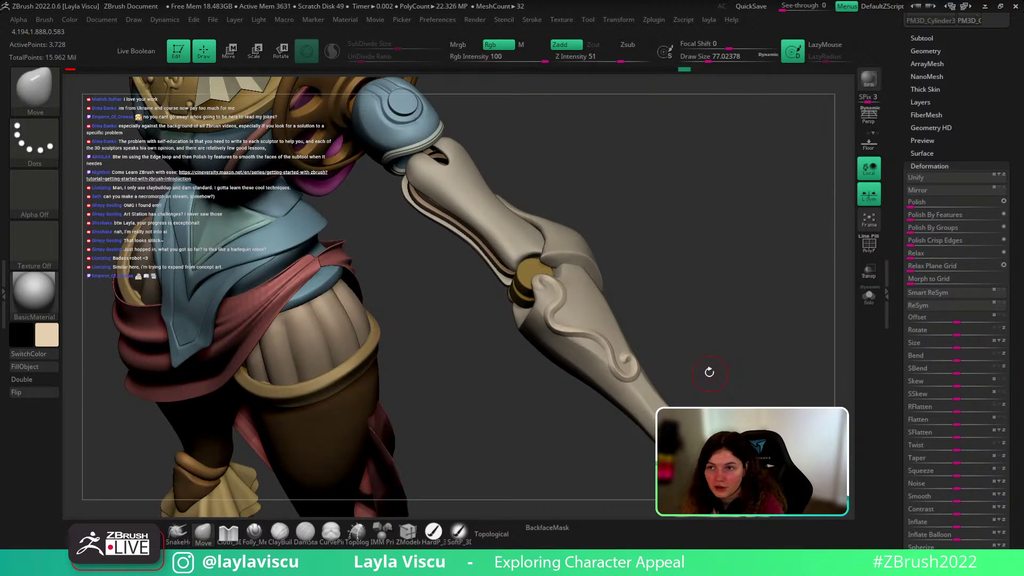
Step: Compare the forearm and its scroll ornament with the Craftsman concept art
alt+click(617, 305)
drag(617, 305, 664, 292)
key(shift+z)
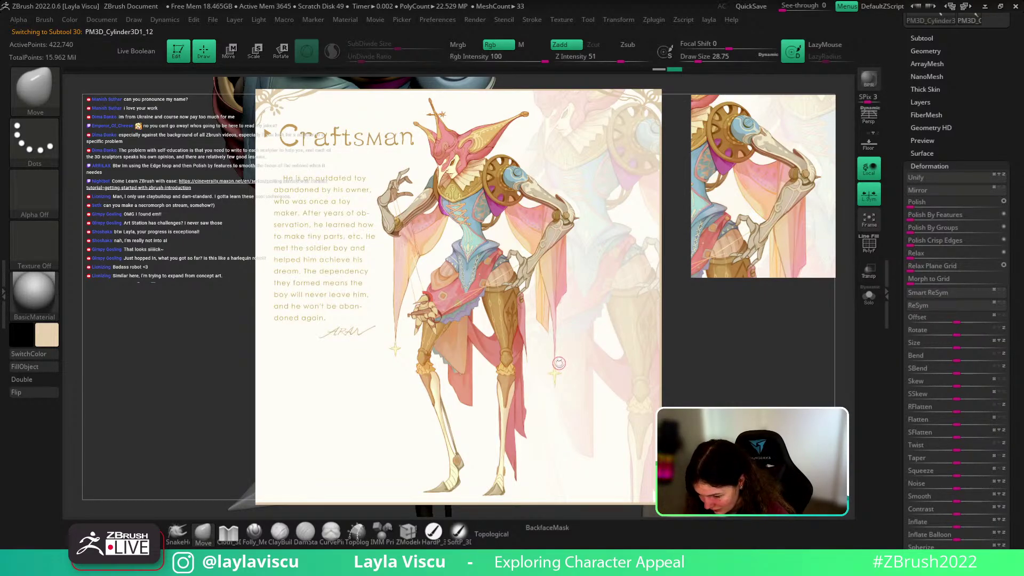
key(shift+z)
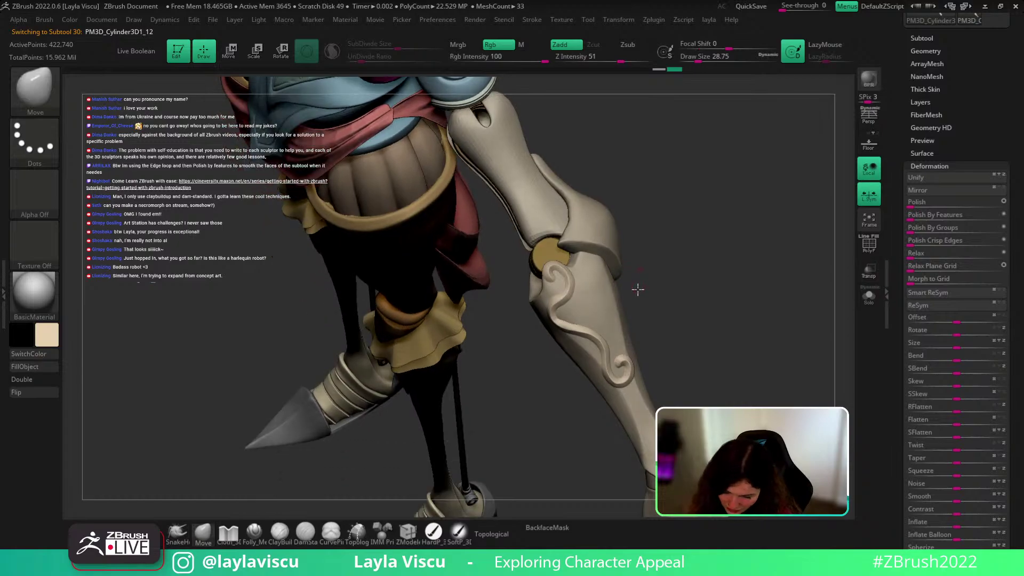
key(shift+z)
key(shift+z)
Step: Shift the scroll's lower curl across the forearm toward the body side with the Move brush at a Draw Size of about 197
key(b)
key(m)
key(v)
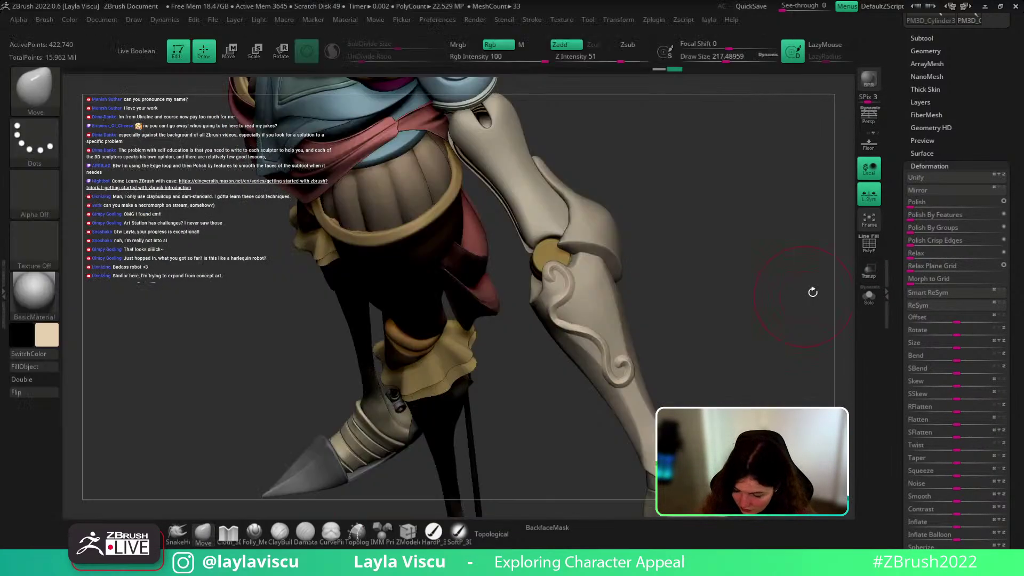
alt+click(615, 383)
key(s)
mouse_move(618, 383)
mouse_down()
mouse_move(599, 365)
mouse_move(592, 374)
mouse_up()
key(s)
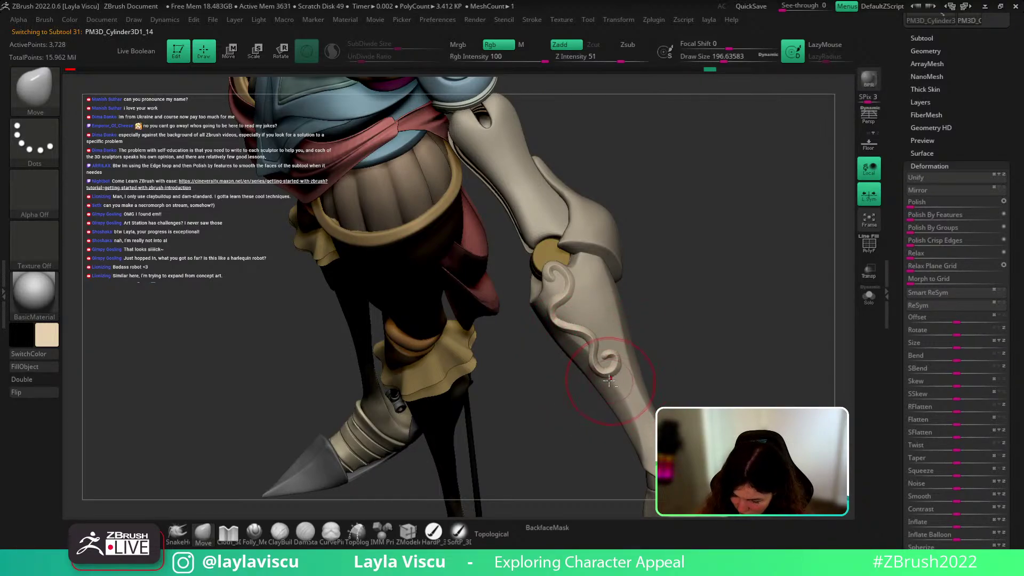
Step: Move the scroll strip down onto the forearm's surface with the gizmo placed at its lower curl
mouse_move(622, 342)
right_down()
mouse_move(685, 213)
mouse_move(633, 284)
mouse_move(685, 297)
right_up()
key(w)
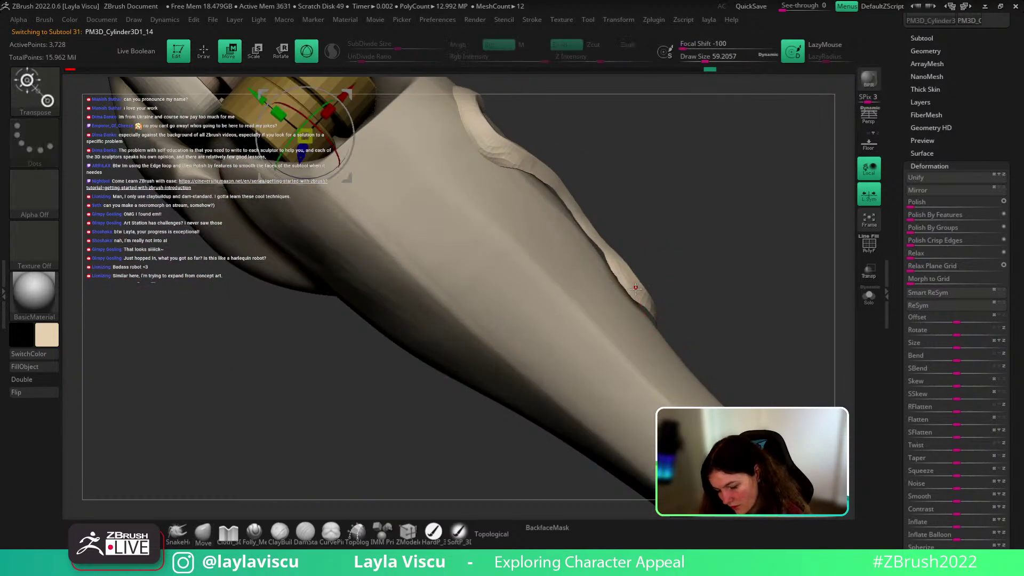
click(632, 299)
mouse_move(631, 297)
ctrl+mouse_down()
mouse_move(627, 284)
mouse_move(630, 294)
ctrl+mouse_up()
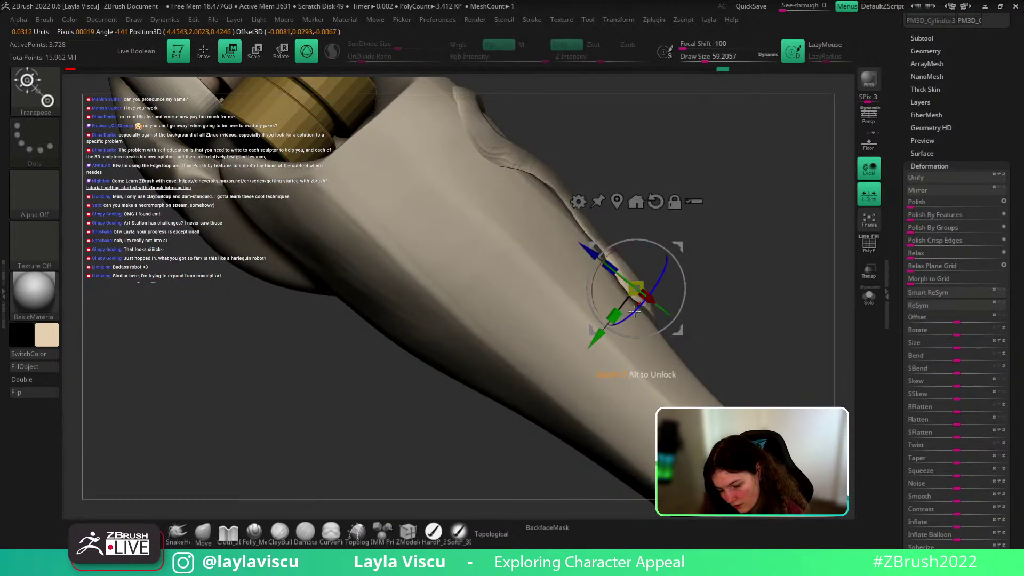
drag(598, 338, 592, 344)
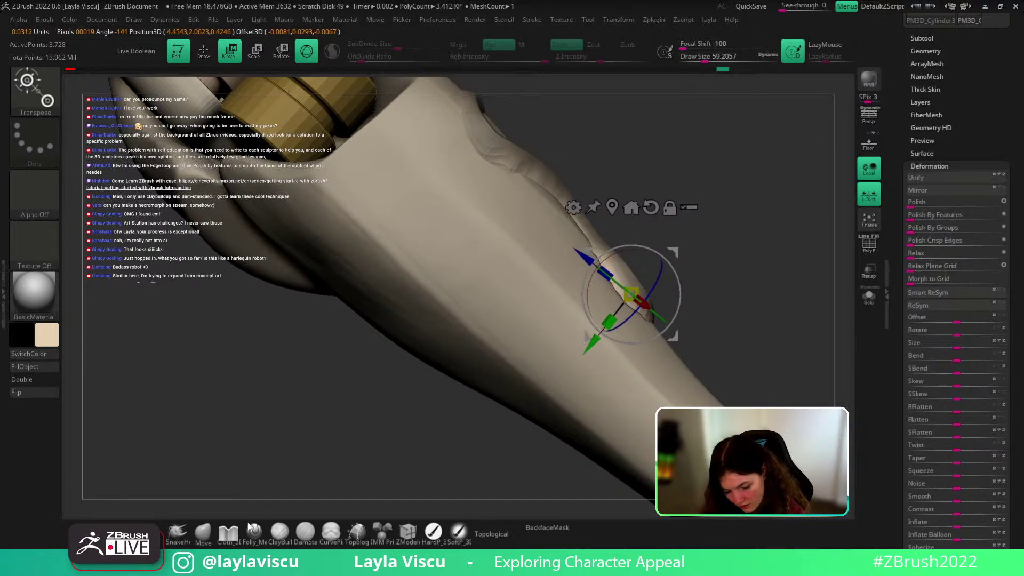
Step: Nudge the scroll's lower curl into shape on the forearm with the Move brush at Draw Sizes of about 104 and 59
click(203, 532)
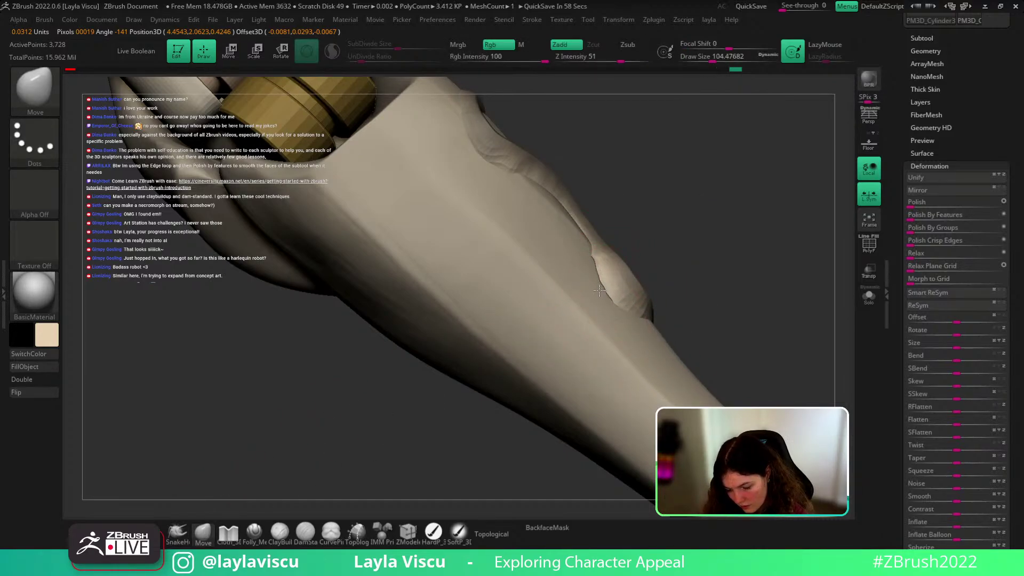
drag(702, 272, 616, 272)
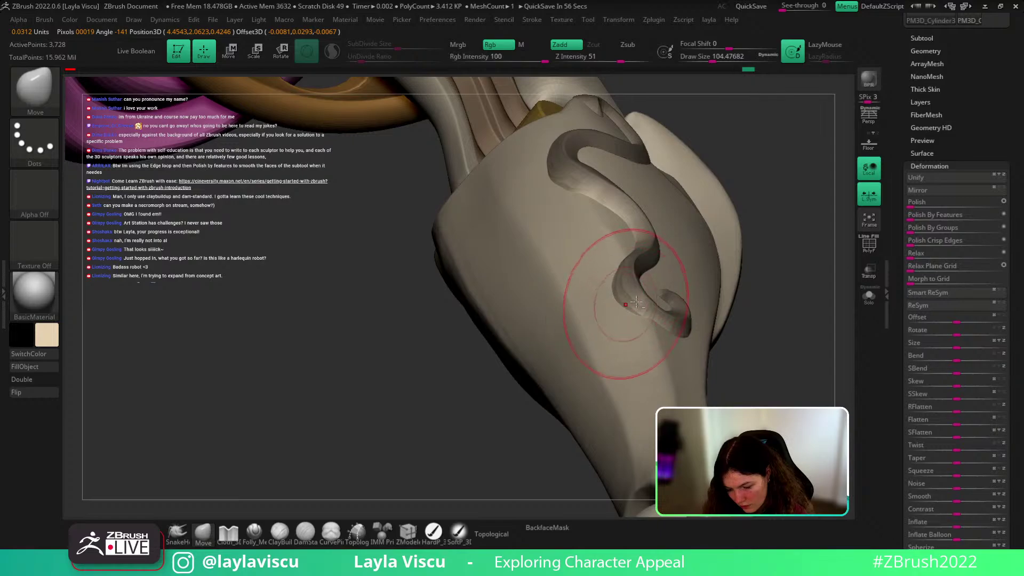
mouse_move(768, 304)
ctrl+right_down()
mouse_move(746, 239)
mouse_move(743, 338)
mouse_move(725, 337)
ctrl+right_up()
key(bracketleft)
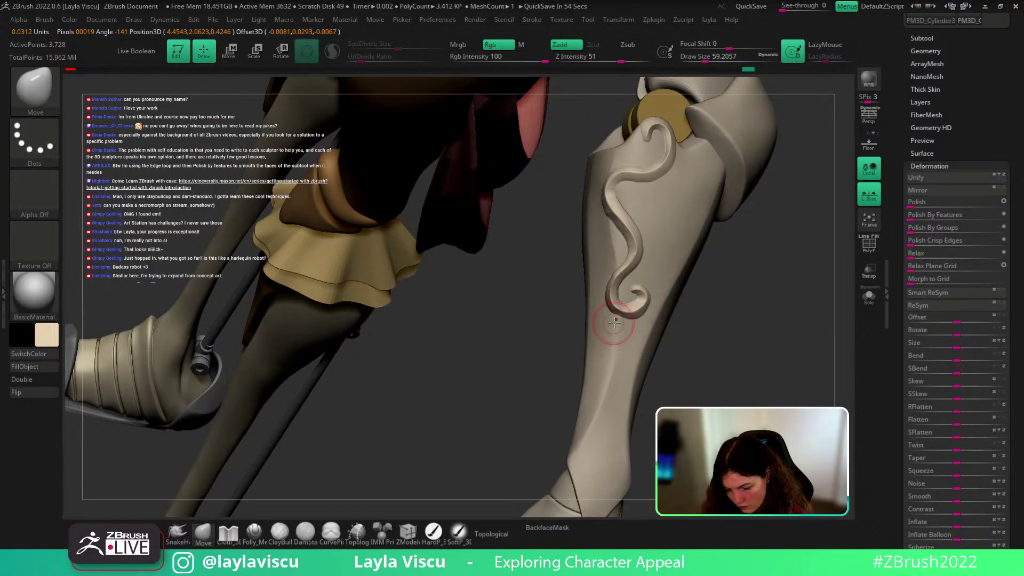
drag(620, 323, 619, 320)
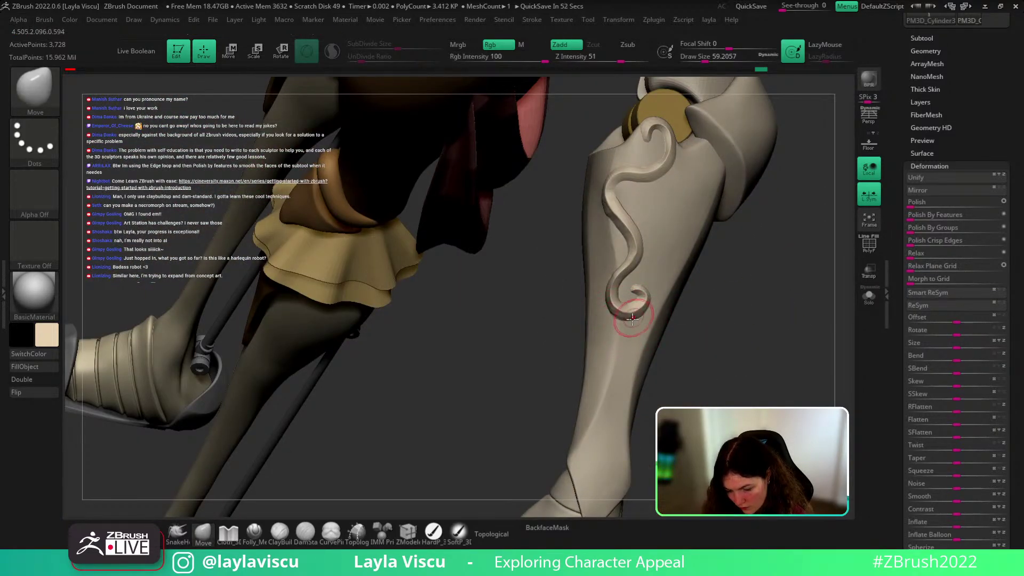
Step: Smooth the strip around the scroll's middle bend with the wireframe shown, using the Smooth brush at a Draw Size of about 37
mouse_move(706, 306)
right_down()
mouse_move(774, 304)
mouse_move(656, 267)
right_up()
alt+click(629, 239)
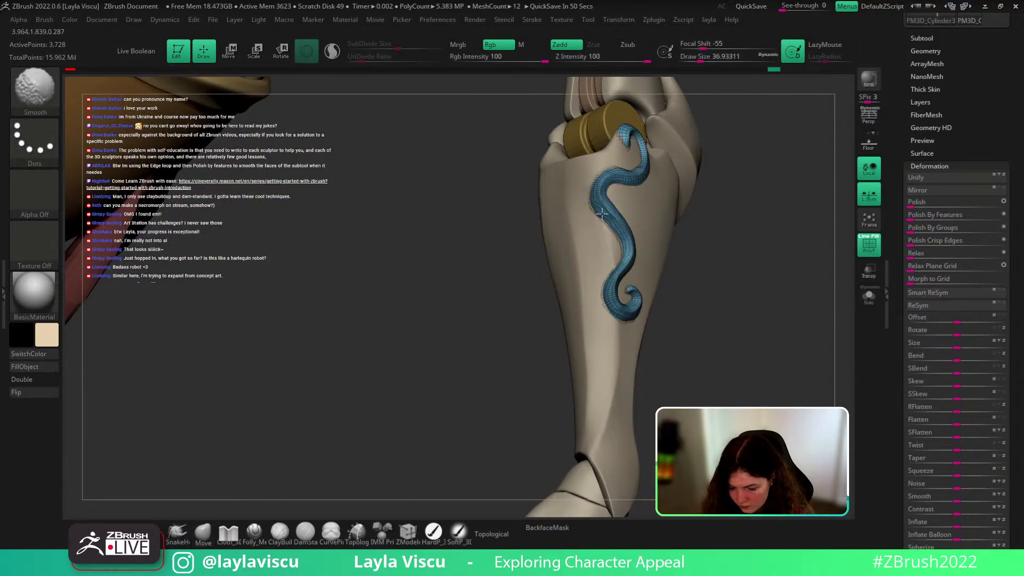
mouse_move(745, 297)
right_down()
mouse_move(701, 297)
mouse_move(608, 333)
mouse_move(745, 343)
mouse_move(645, 457)
mouse_move(616, 339)
right_up()
Step: Flatten the strip just above the scroll's lower curl with the hPolish brush at a Draw Size of about 39
key(s)
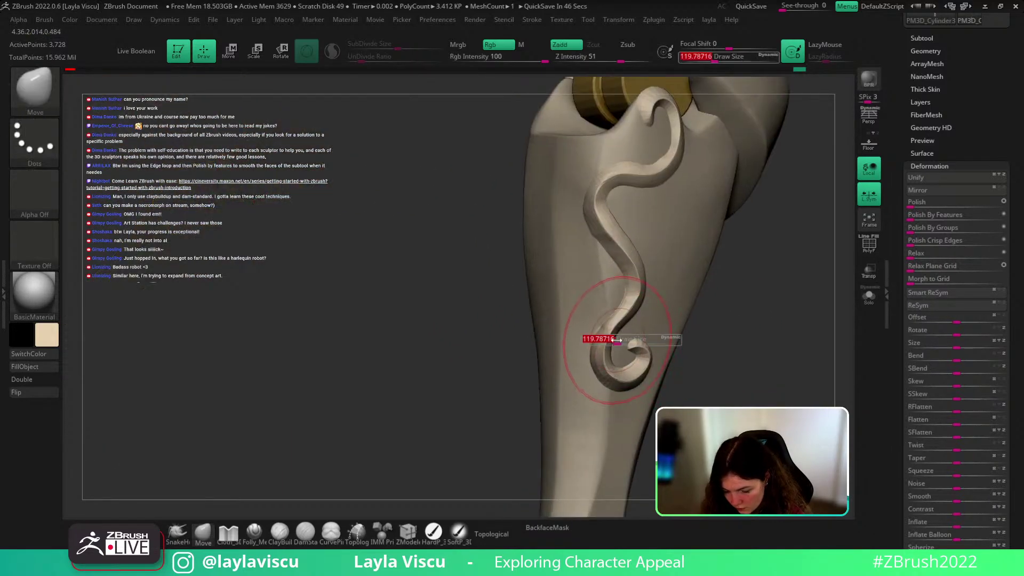
key(b)
key(h)
key(p)
key(s)
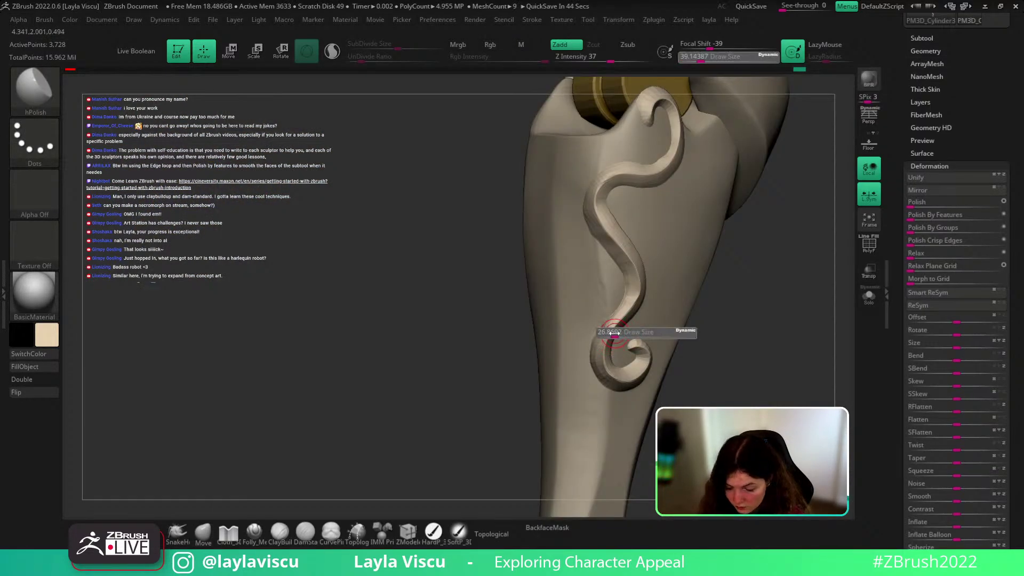
right_drag(786, 281, 612, 305)
key(ctrl+z)
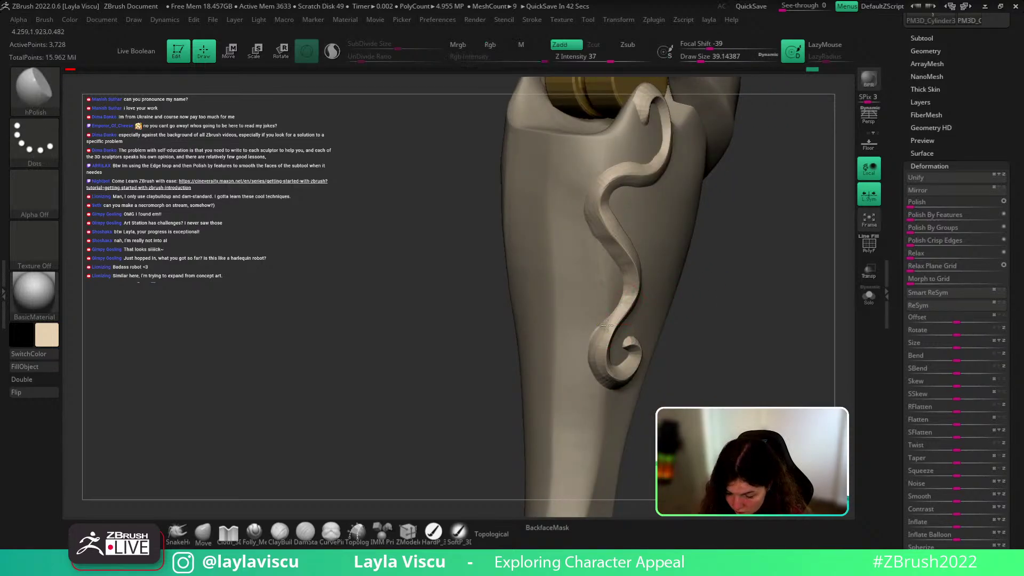
drag(596, 337, 619, 315)
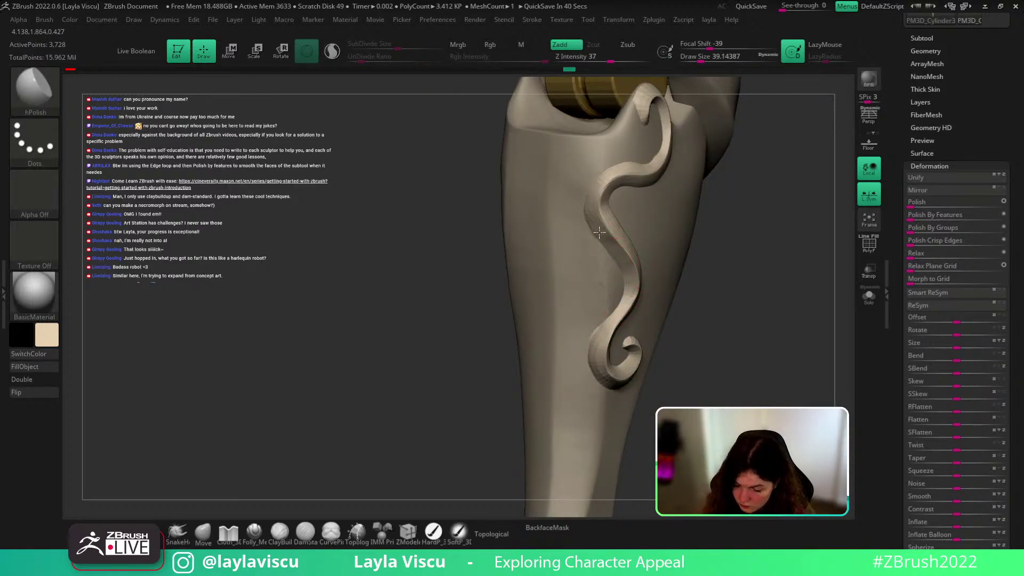
Step: Polish the strip from the scroll's upper curl to its middle bend with the hPolish brush
right_drag(715, 187, 644, 163)
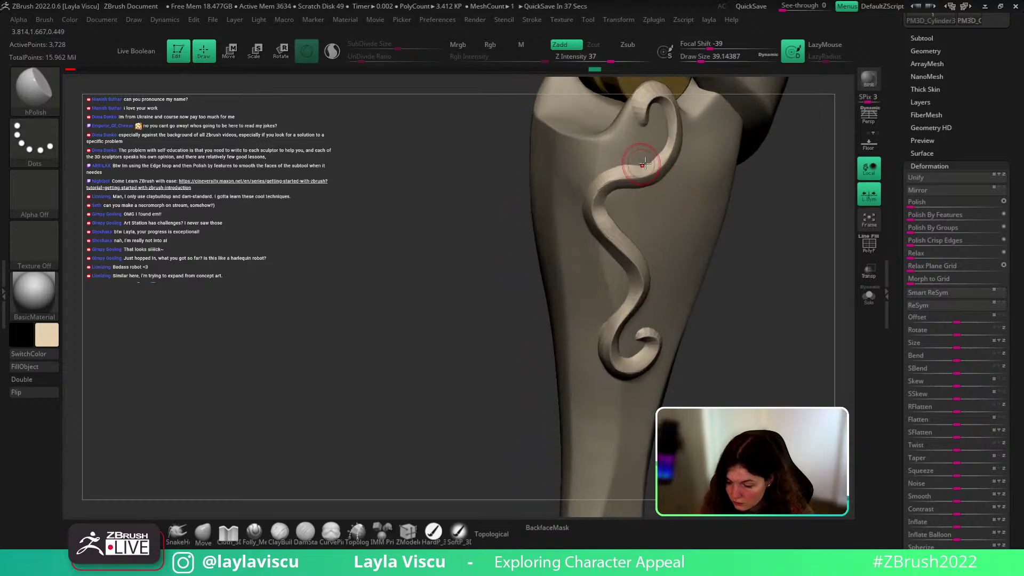
mouse_move(640, 166)
mouse_down()
mouse_move(658, 156)
mouse_move(665, 131)
mouse_up()
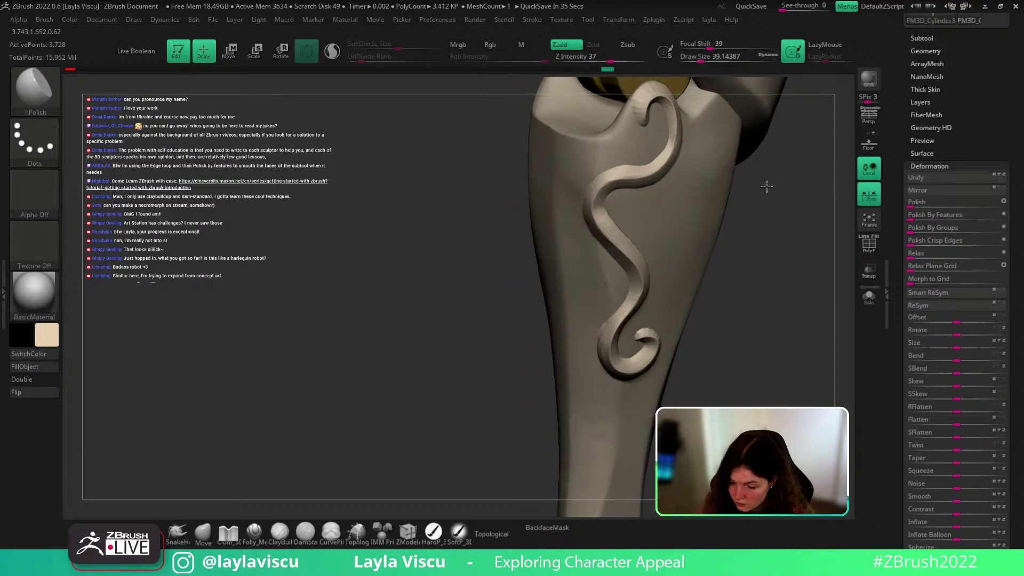
right_drag(765, 183, 655, 130)
drag(656, 130, 692, 154)
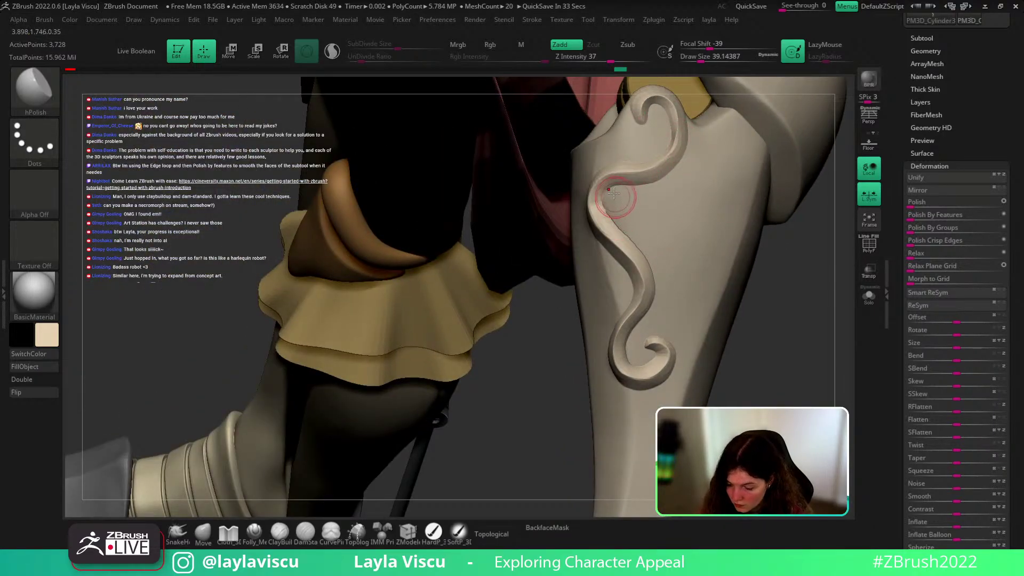
click(610, 213)
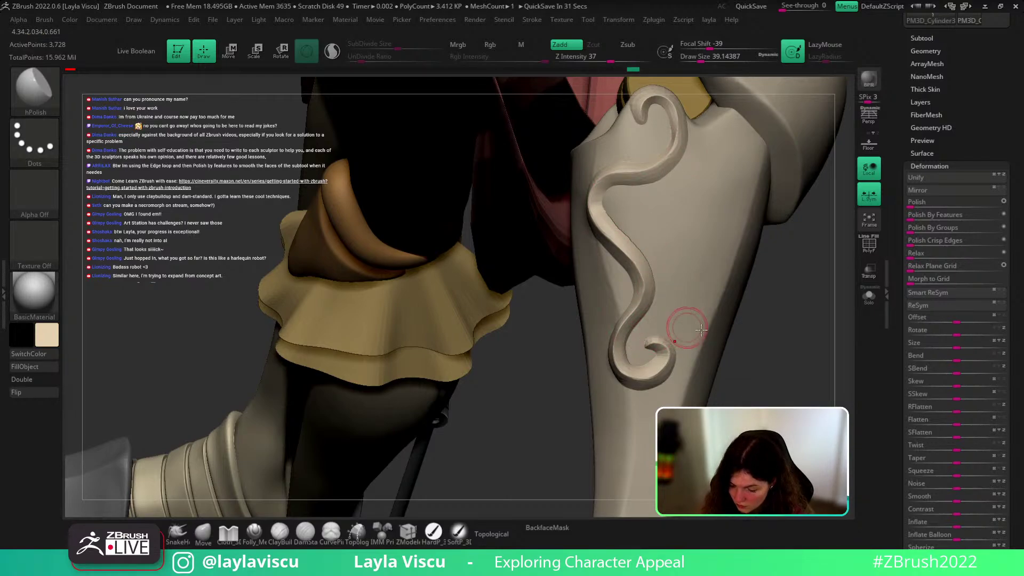
Step: Polish the outer edge of the scroll's lower curl with the hPolish brush
mouse_move(780, 365)
mouse_down()
mouse_move(779, 347)
mouse_move(727, 290)
mouse_move(734, 347)
mouse_up()
drag(631, 378, 637, 451)
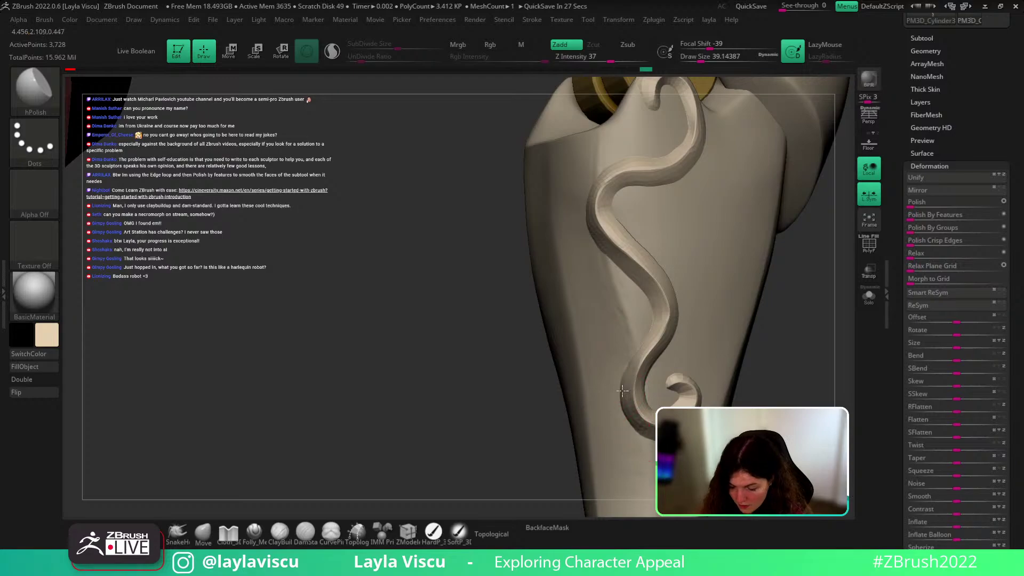
alt+drag(773, 356, 733, 299)
drag(747, 341, 719, 325)
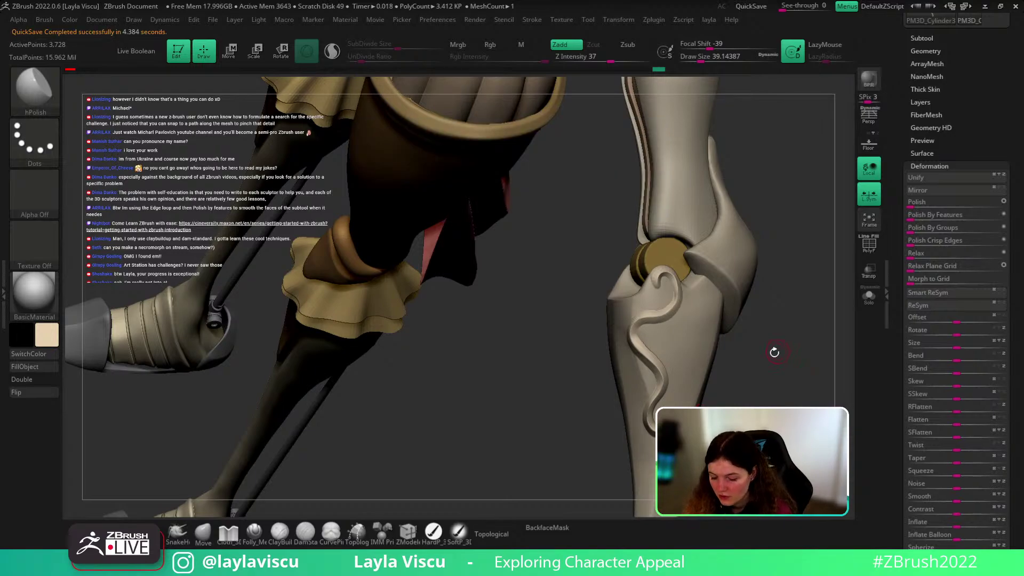
Step: Reshape the bend below the scroll's upper curl from several angles with the Move brush at a Draw Size of about 51
drag(774, 351, 675, 296)
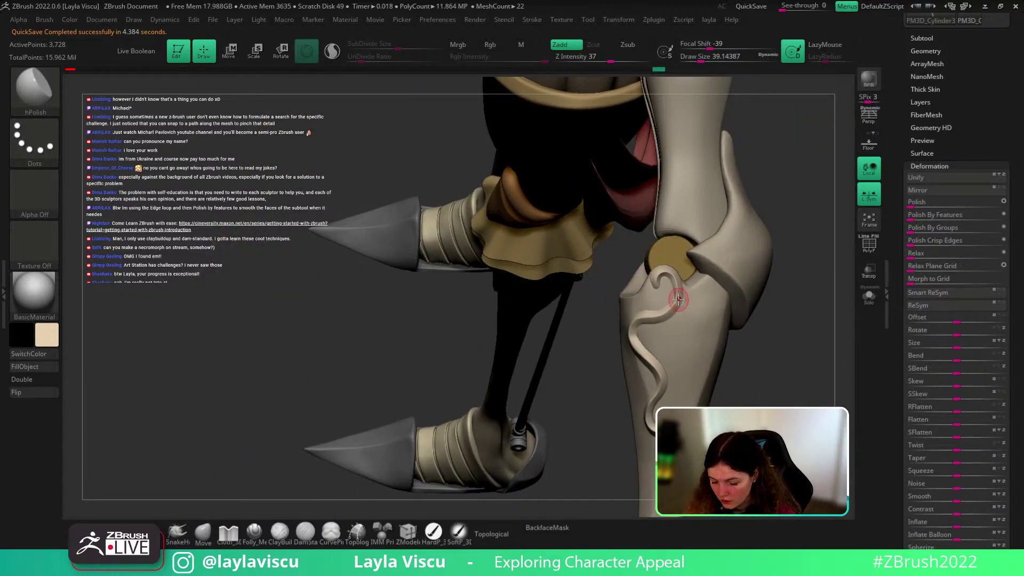
ctrl+right_drag(678, 302, 686, 313)
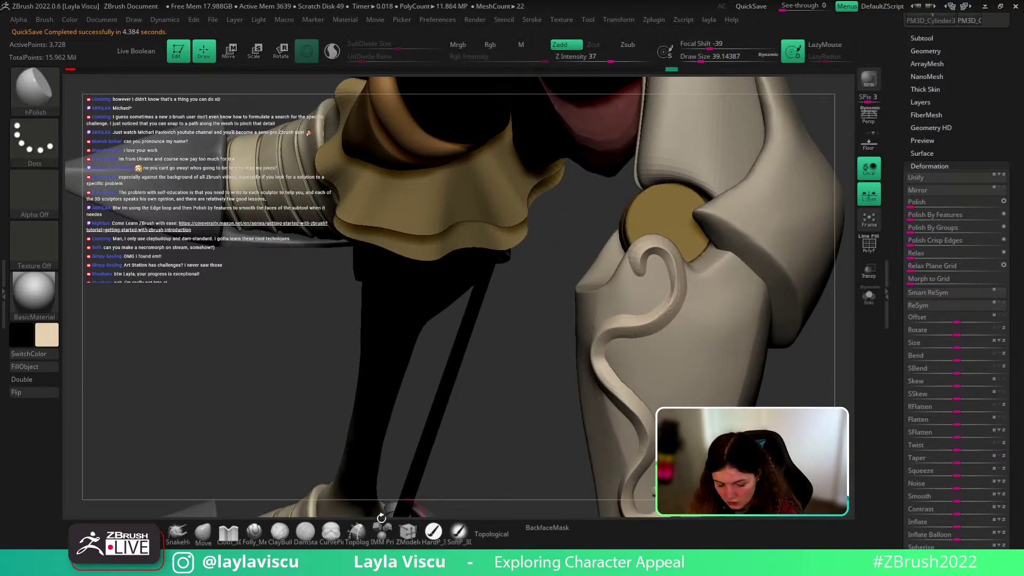
click(203, 533)
key(s)
mouse_move(673, 299)
mouse_down()
mouse_move(688, 298)
mouse_move(682, 308)
mouse_up()
key(s)
drag(799, 368, 749, 363)
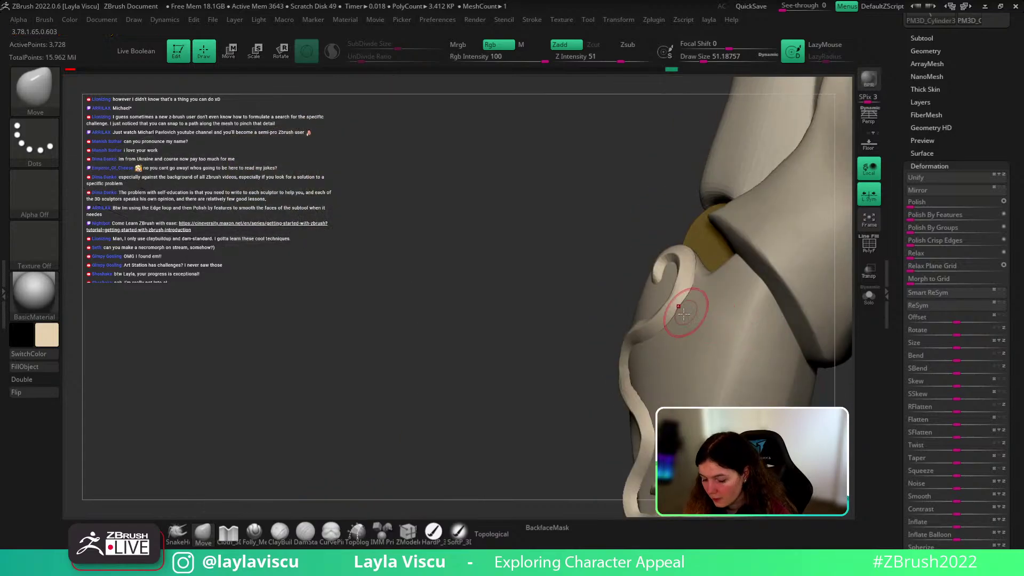
key(s)
drag(681, 311, 694, 312)
Step: Check the strip's wireframe and nudge the section leading to the middle bend with the Move brush at a Draw Size of about 41
mouse_move(697, 310)
ctrl+right_down()
mouse_move(651, 210)
mouse_move(666, 320)
mouse_move(667, 291)
mouse_move(794, 341)
mouse_move(750, 283)
mouse_move(834, 331)
mouse_move(805, 331)
ctrl+right_up()
key(shift+f)
key(shift+f)
key(s)
drag(656, 336, 663, 339)
key(s)
mouse_move(800, 426)
ctrl+right_down()
mouse_move(751, 320)
mouse_move(782, 338)
mouse_move(749, 360)
mouse_move(712, 329)
ctrl+right_up()
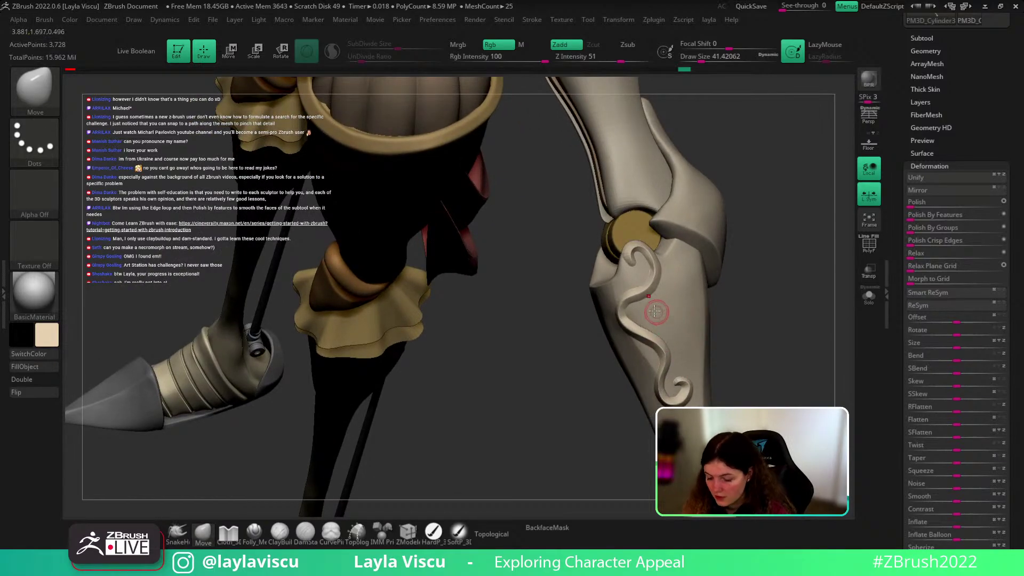
Step: Reshape the middle section of the scroll strip from several angles with the Move brush, using Draw Sizes between about 65 and 163
key(s)
drag(630, 321, 636, 321)
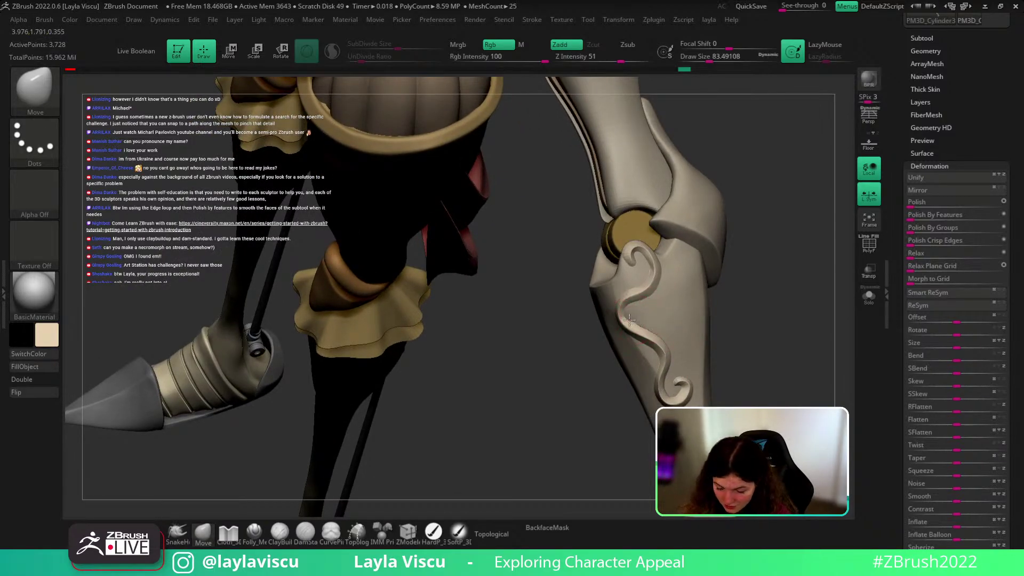
mouse_move(630, 320)
ctrl+right_down()
mouse_move(758, 279)
mouse_move(663, 338)
ctrl+right_up()
key(s)
drag(666, 338, 673, 339)
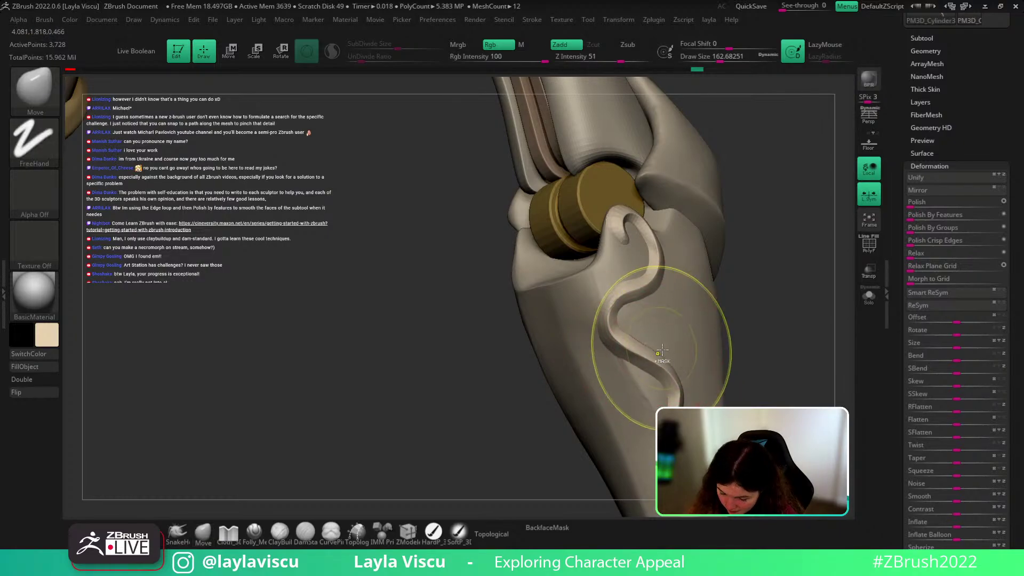
key(s)
drag(647, 336, 635, 336)
right_drag(763, 347, 652, 339)
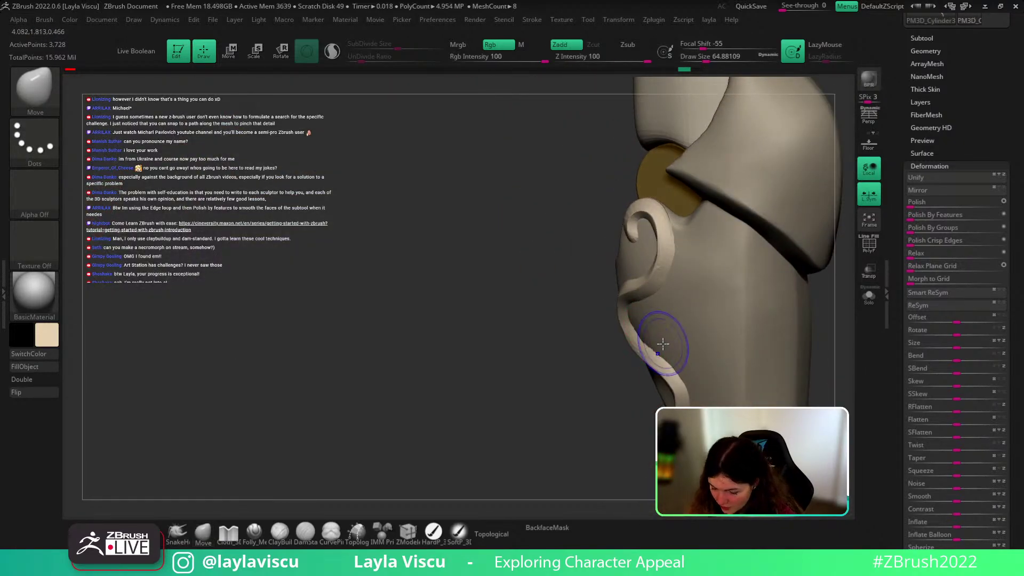
shift+drag(663, 341, 655, 381)
mouse_move(615, 425)
right_down()
mouse_move(798, 357)
mouse_move(782, 341)
mouse_move(792, 365)
mouse_move(742, 304)
mouse_move(657, 350)
right_up()
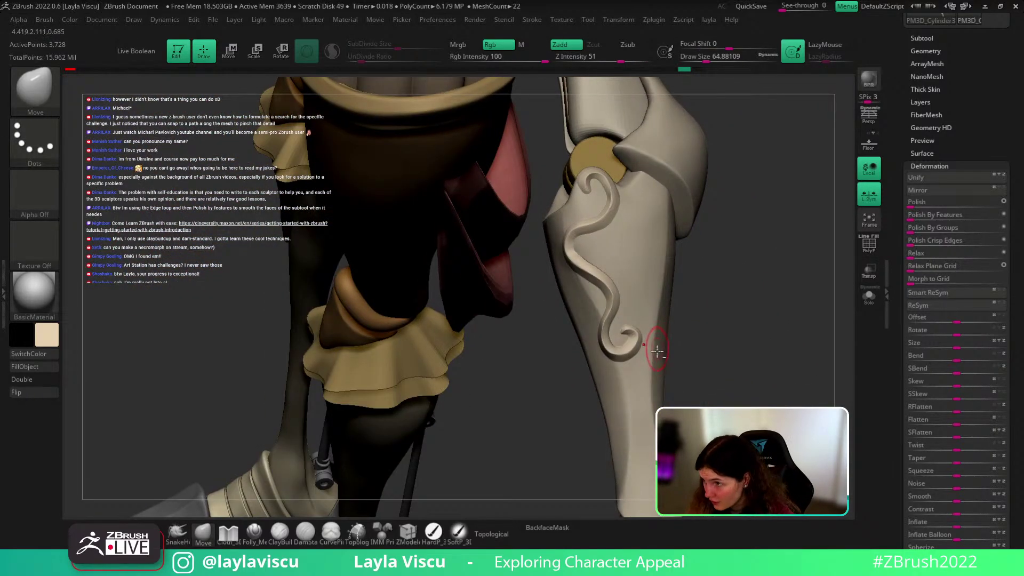
Step: Select the forearm, switch to the Layer brush, isolate the forearm and set the brush's Draw Size to 28.75
alt+click(645, 385)
right_drag(646, 385, 709, 254)
key(b)
key(l)
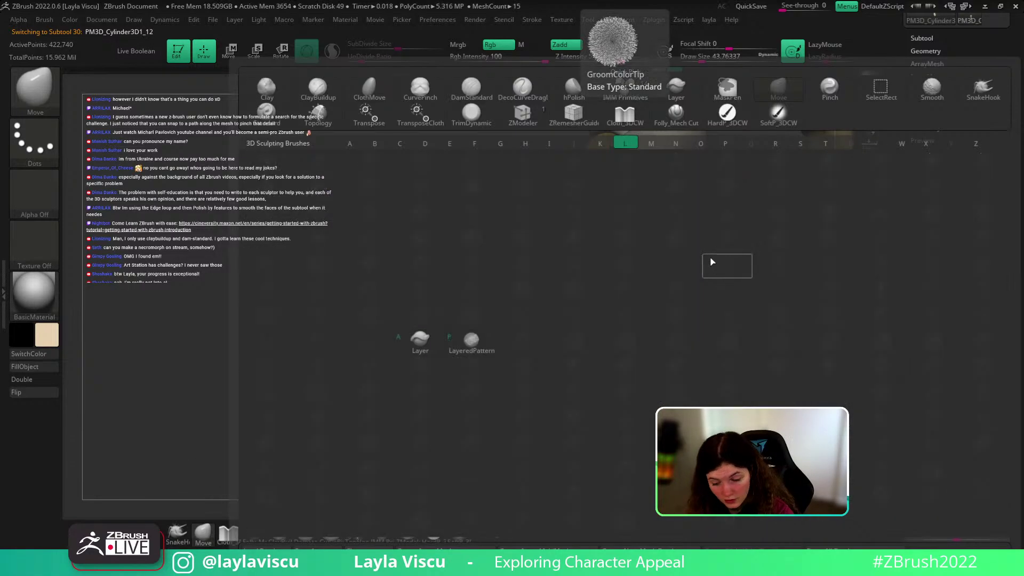
key(a)
key(s)
drag(641, 239, 638, 239)
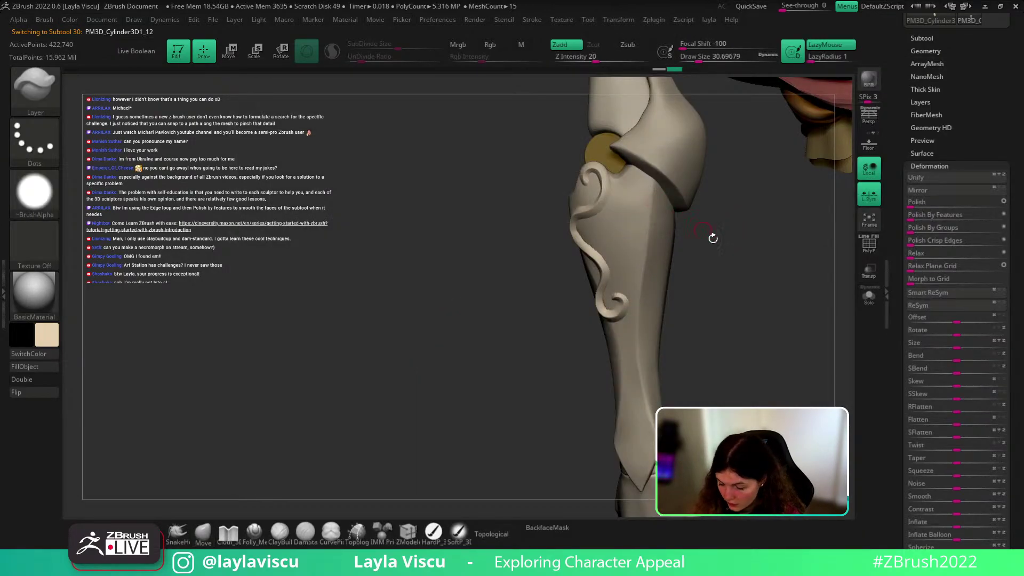
right_drag(715, 240, 743, 279)
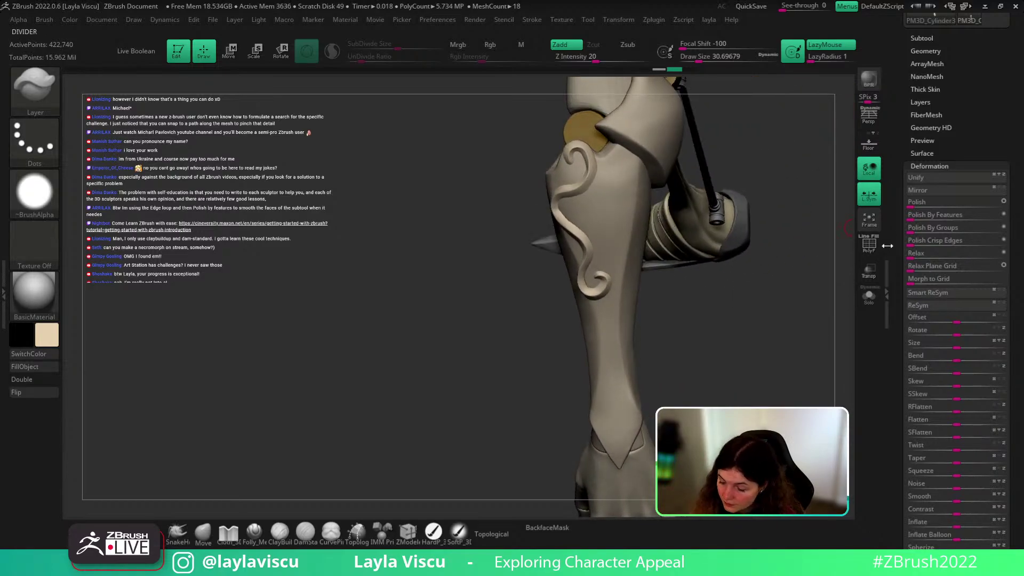
click(869, 296)
key(s)
click(610, 155)
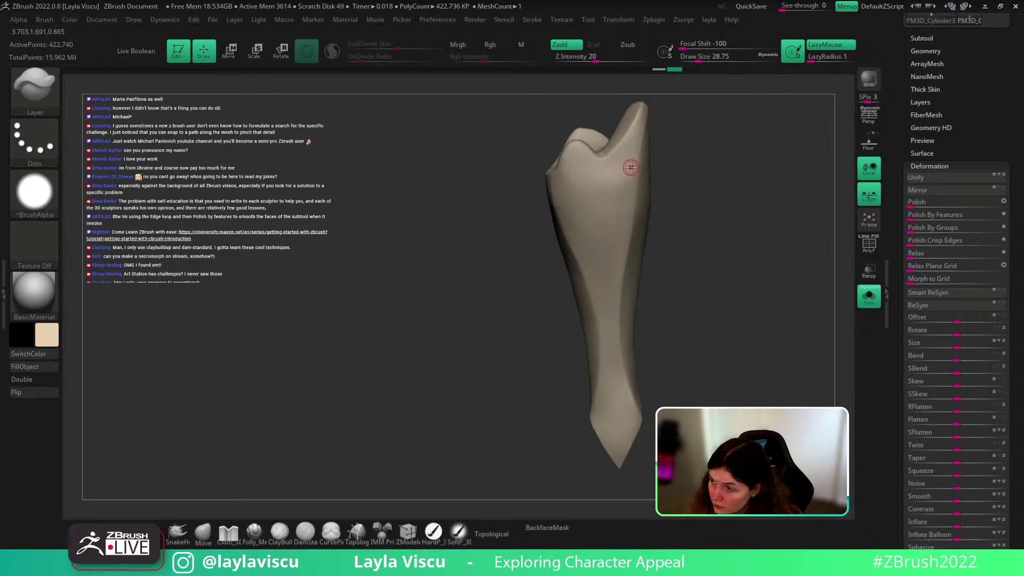
Step: Check the forearm in isolation, hide the elbow guard overlapping its upper end, and make the forearm the active subtool again
click(869, 297)
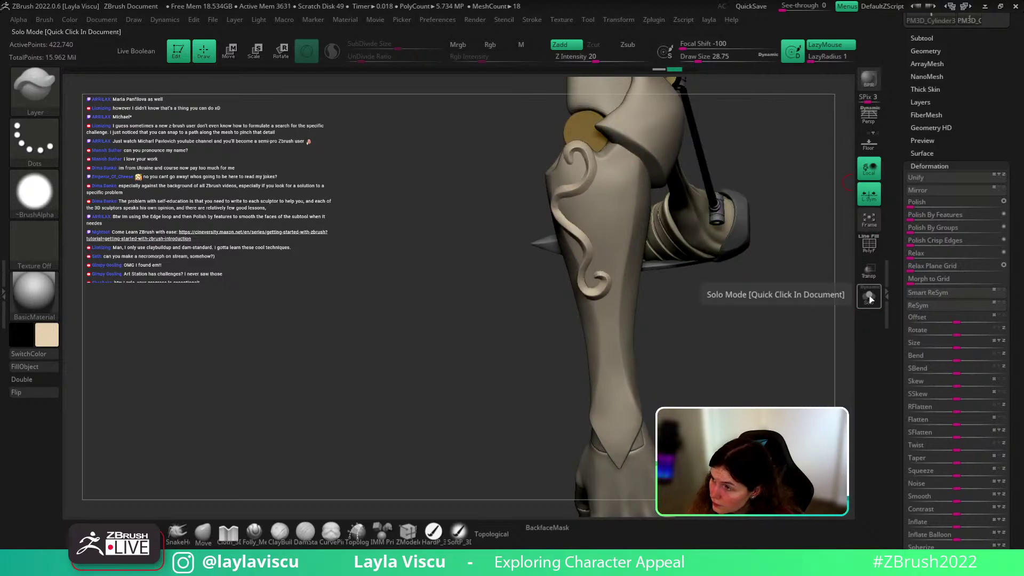
right_drag(768, 283, 823, 259)
drag(822, 259, 779, 277)
click(870, 296)
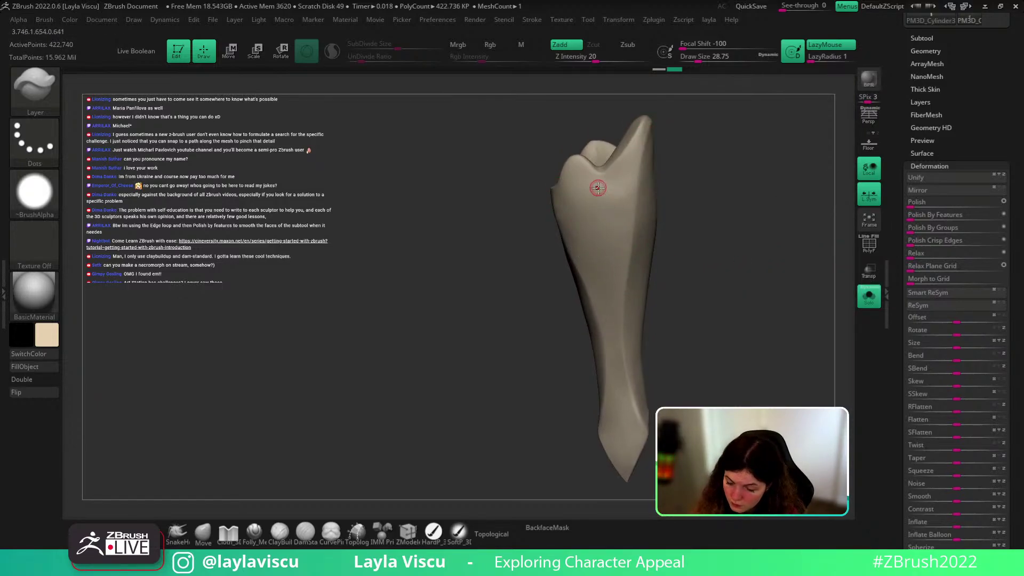
click(869, 297)
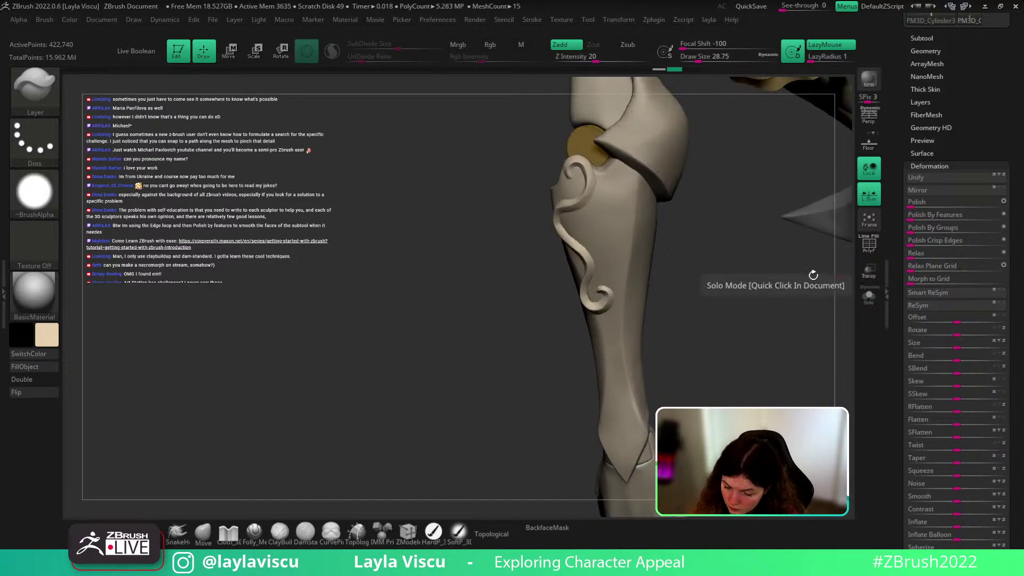
alt+click(668, 178)
click(921, 38)
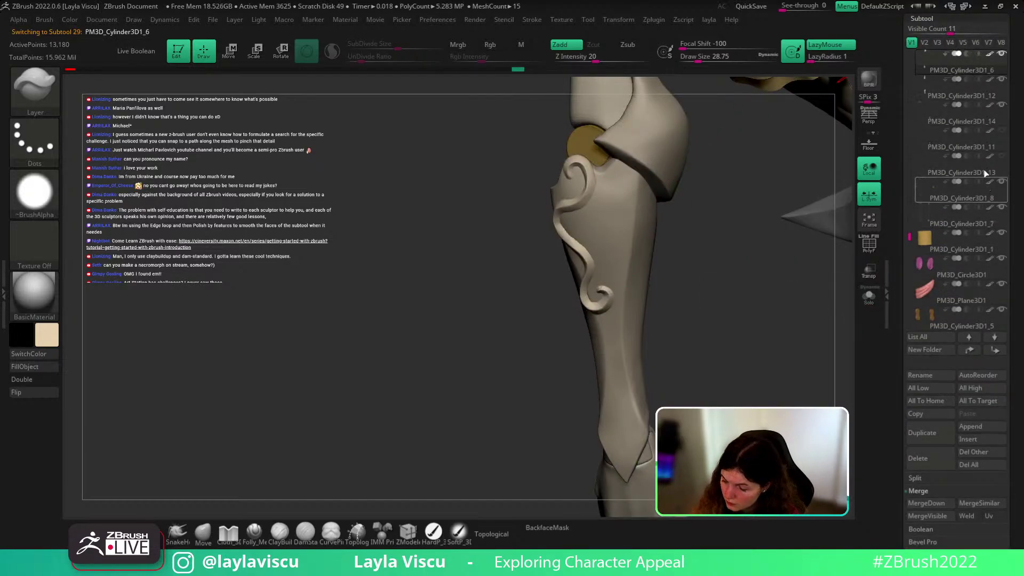
alt+click(616, 204)
drag(646, 205, 657, 180)
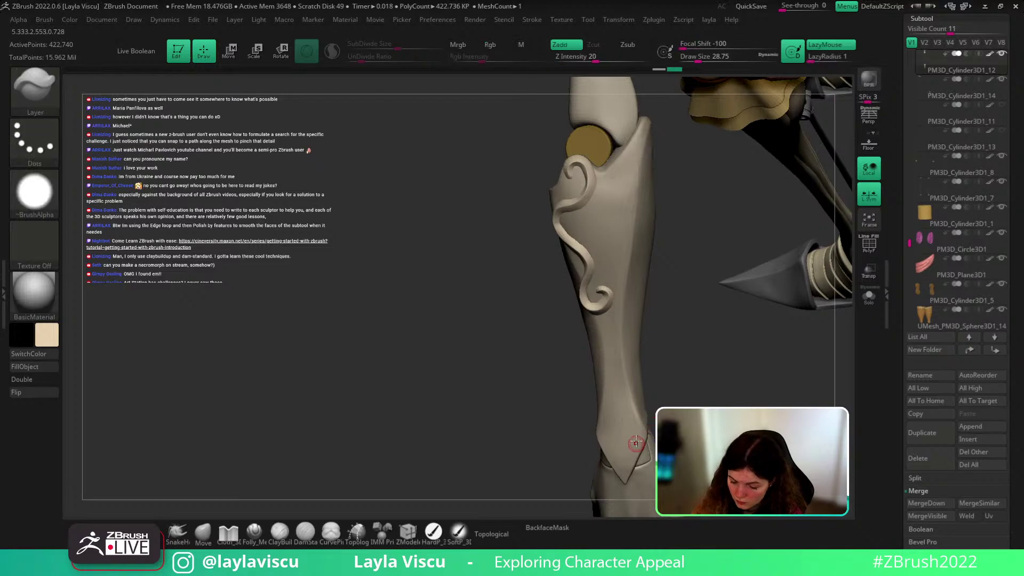
Step: Hide the scroll ornament strip and compare the bare forearm with the Craftsman concept art
drag(707, 393, 653, 435)
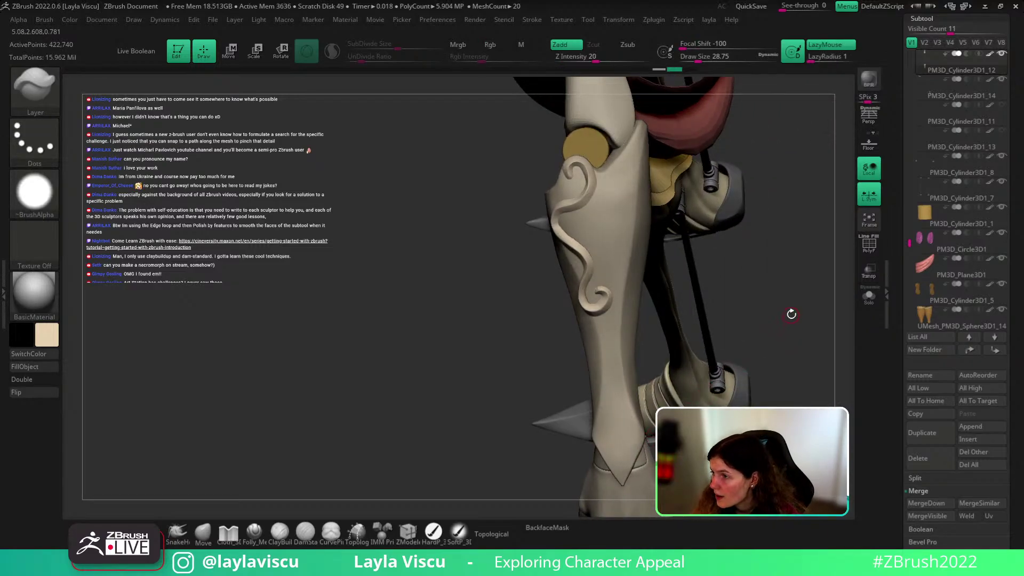
mouse_move(791, 314)
mouse_down()
mouse_move(822, 283)
mouse_move(773, 324)
mouse_move(788, 311)
mouse_up()
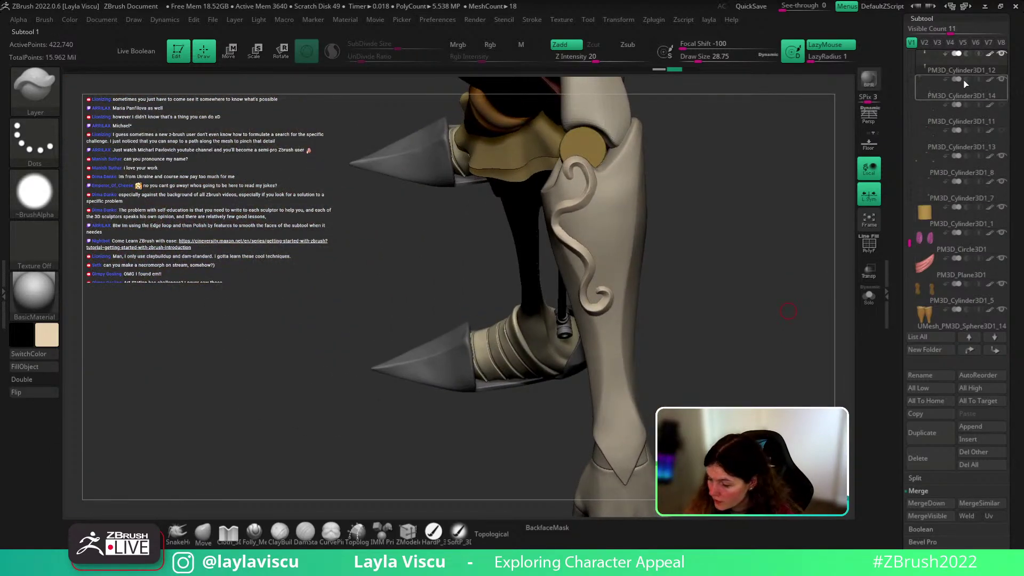
drag(999, 82, 989, 206)
click(986, 222)
click(1002, 208)
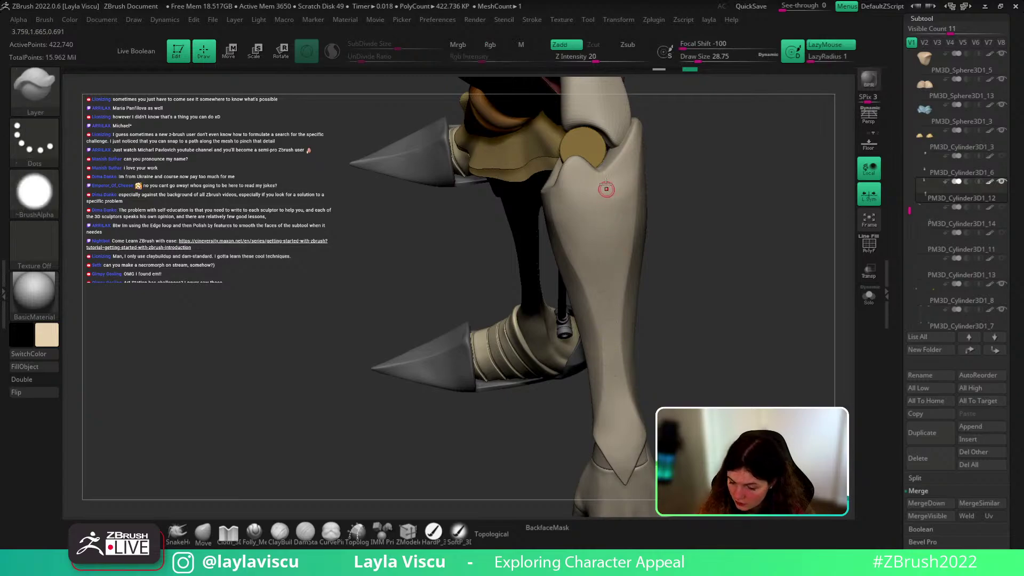
key(alt+Tab)
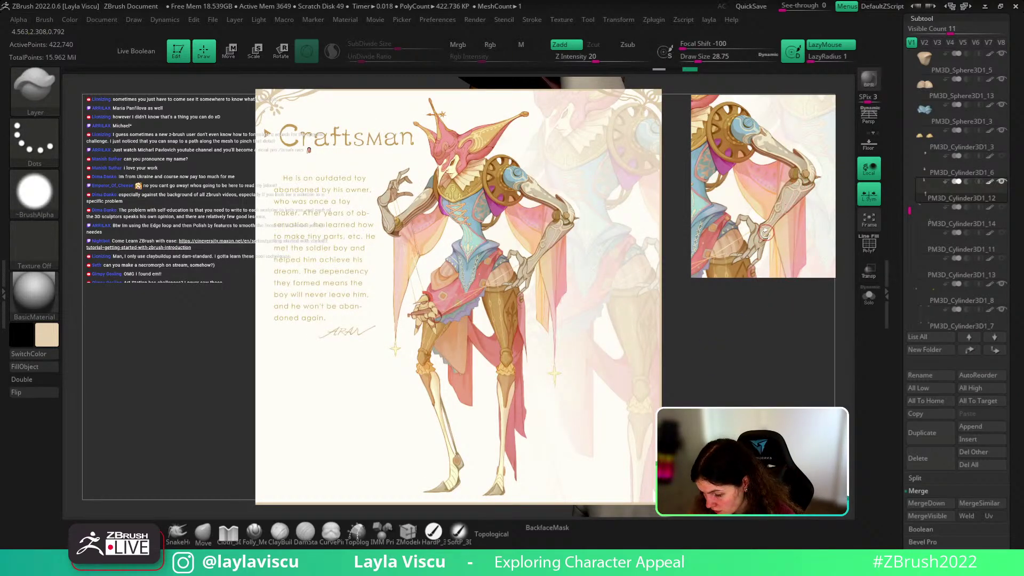
key(alt+Tab)
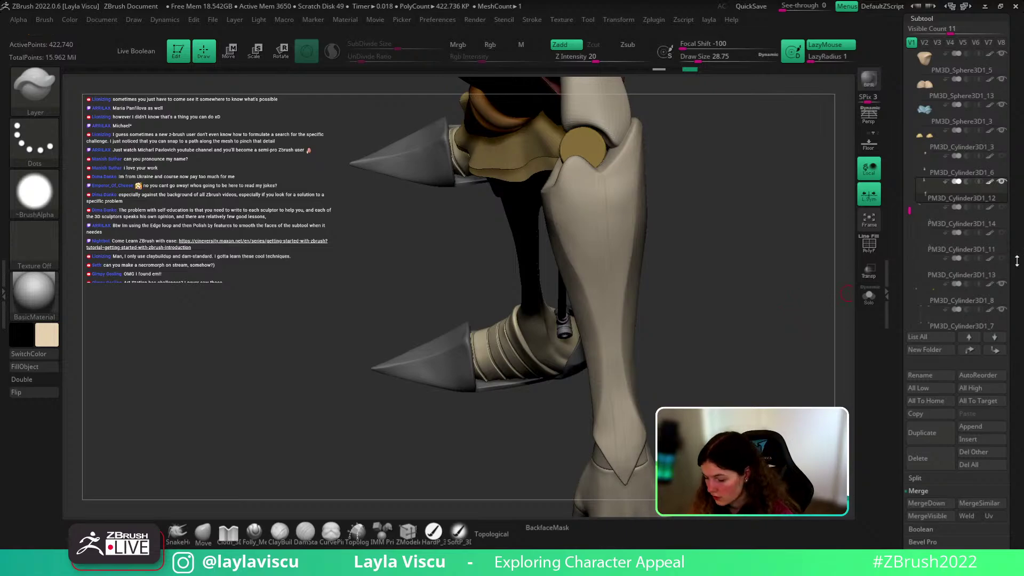
Step: Strengthen the line running down the forearm by replaying the last stroke with the Standard brush, setting Draw Size to about 23
drag(1015, 255, 996, 441)
drag(990, 336, 984, 436)
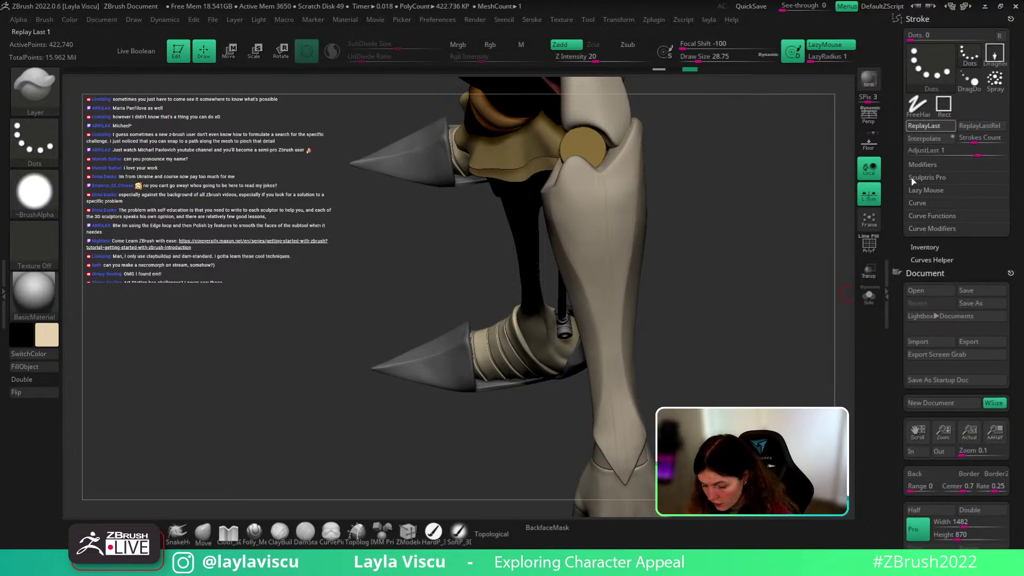
key(b)
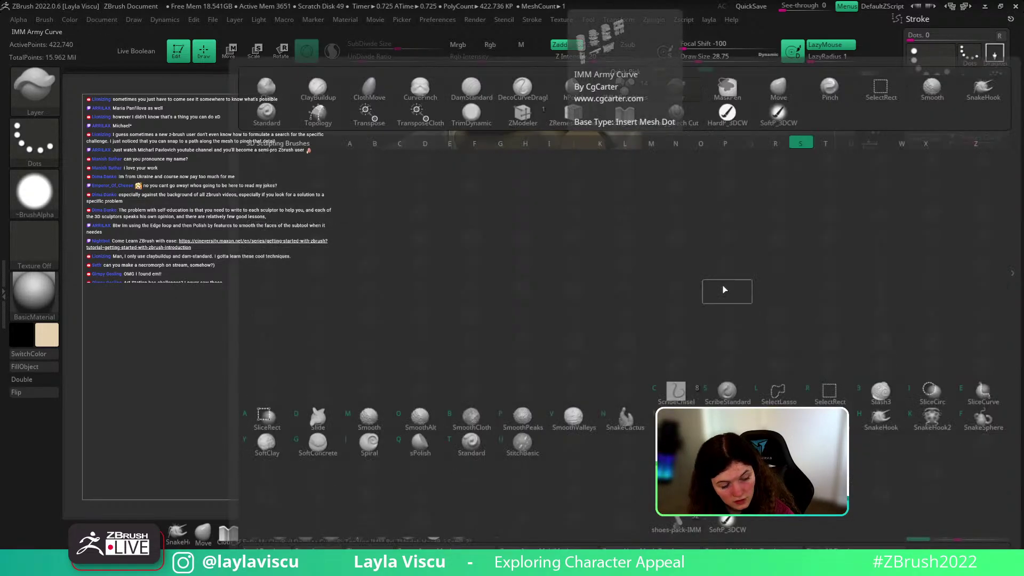
key(s)
key(t)
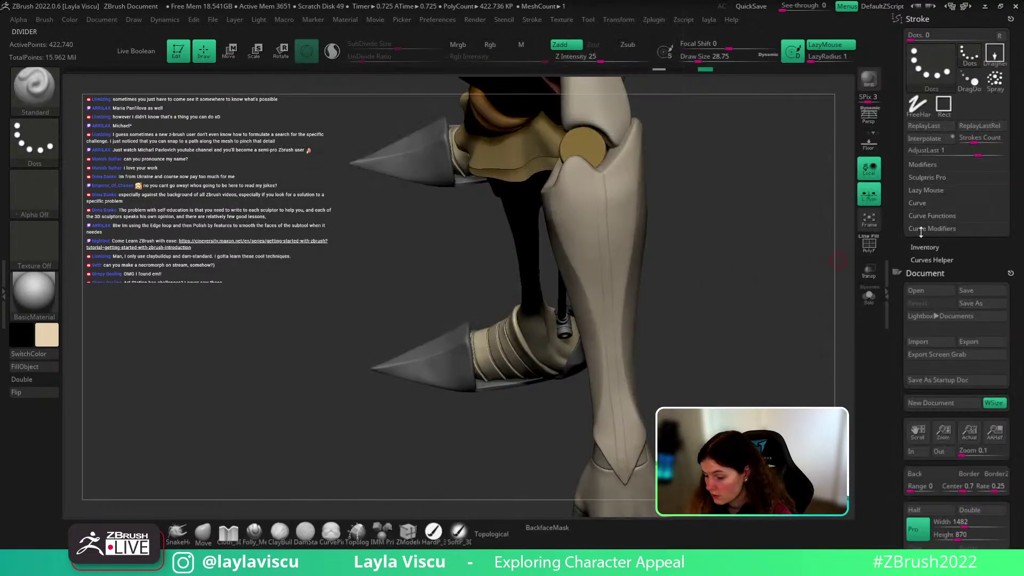
click(923, 125)
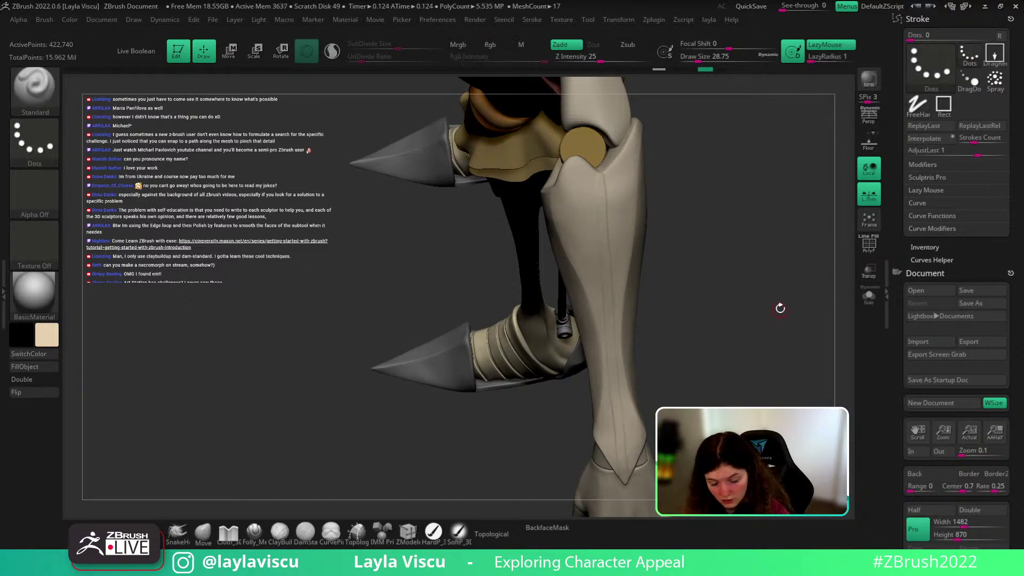
key(s)
drag(776, 307, 776, 307)
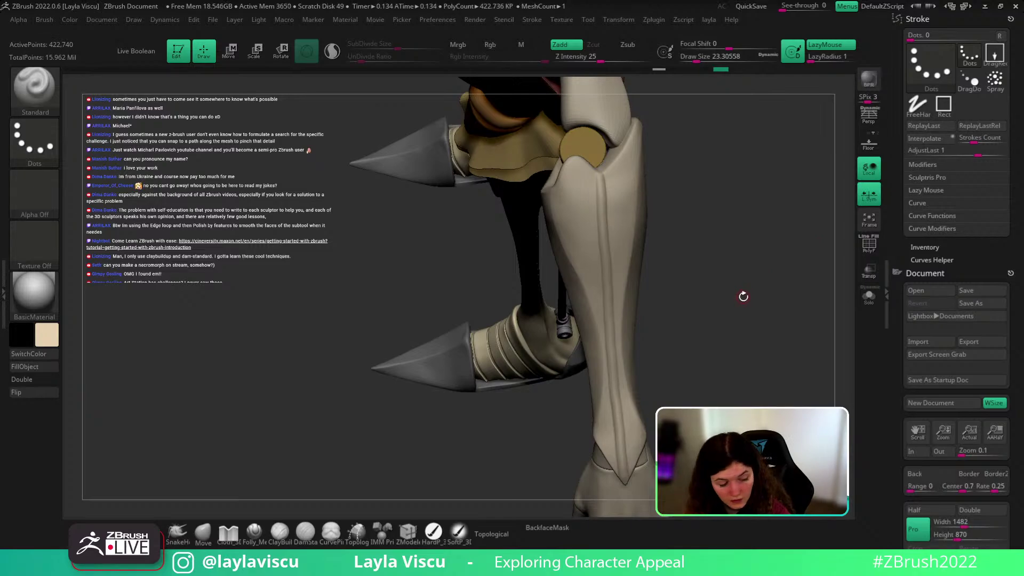
Step: Sharpen the line down the forearm by replaying the last stroke with the DamStandard brush
key(b)
key(d)
key(s)
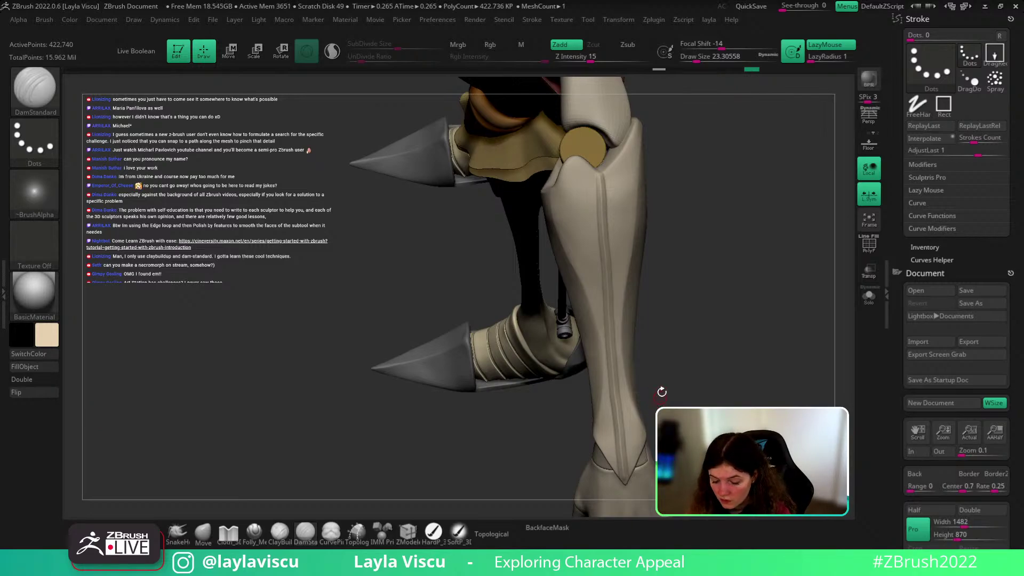
Step: Mark the undo-history state from before the forearm line as the comparison point and return to the state with the line
drag(965, 251, 943, 205)
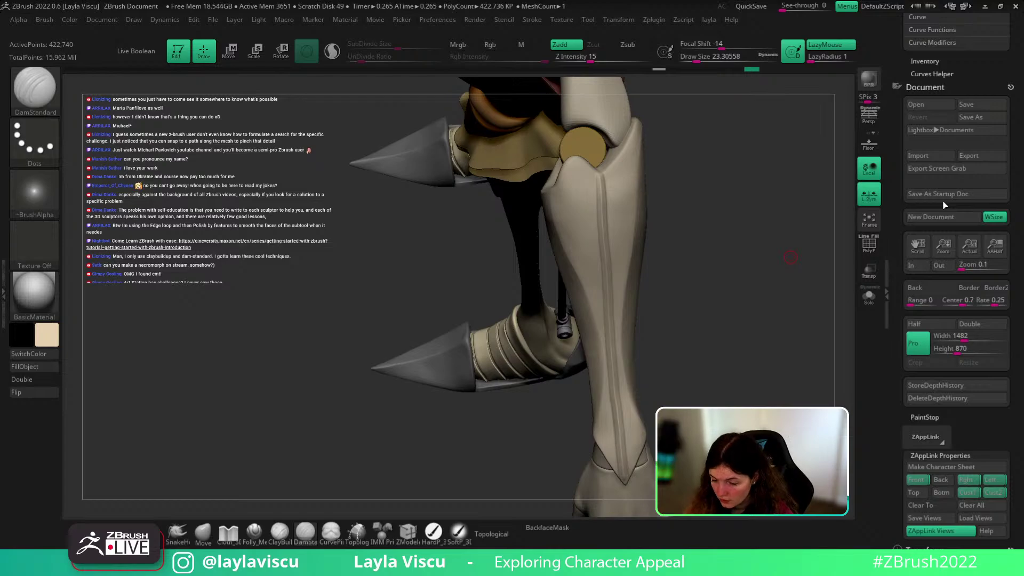
click(660, 70)
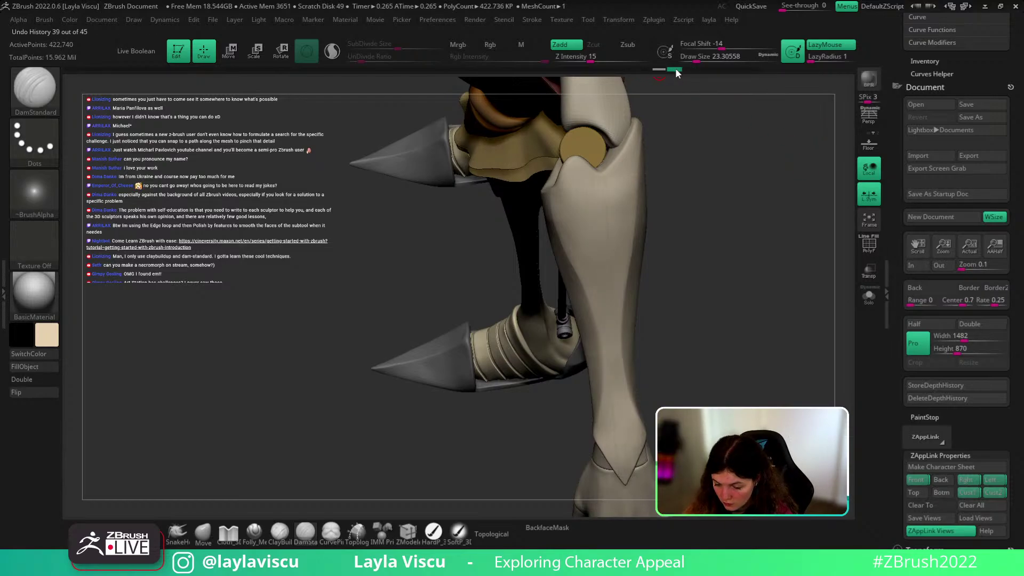
ctrl+click(675, 70)
click(721, 70)
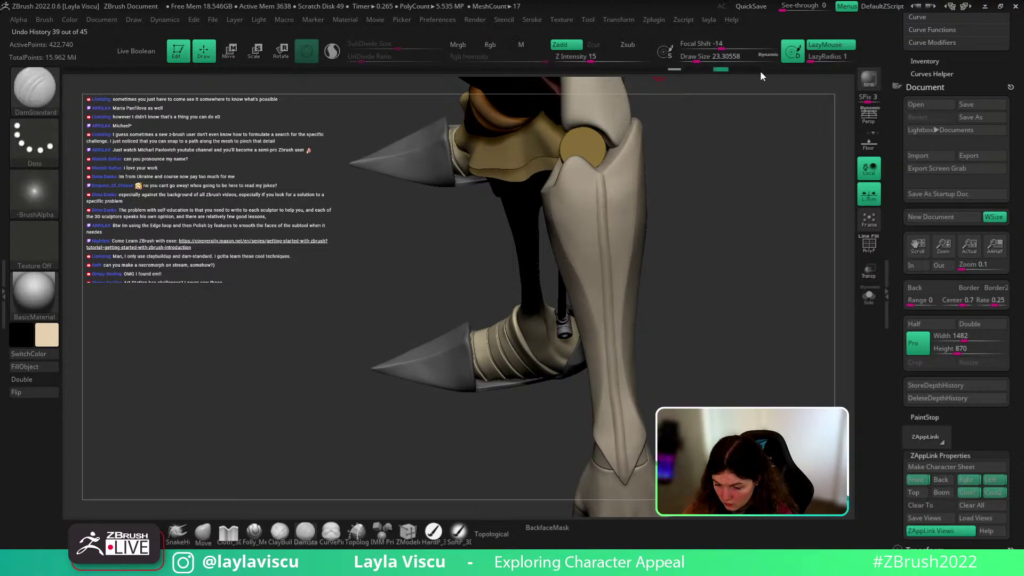
Step: Mask the forearm line with Mask Changed Points, show the mask, and invert it so only the line stays editable
scroll(960, 297, down, 15)
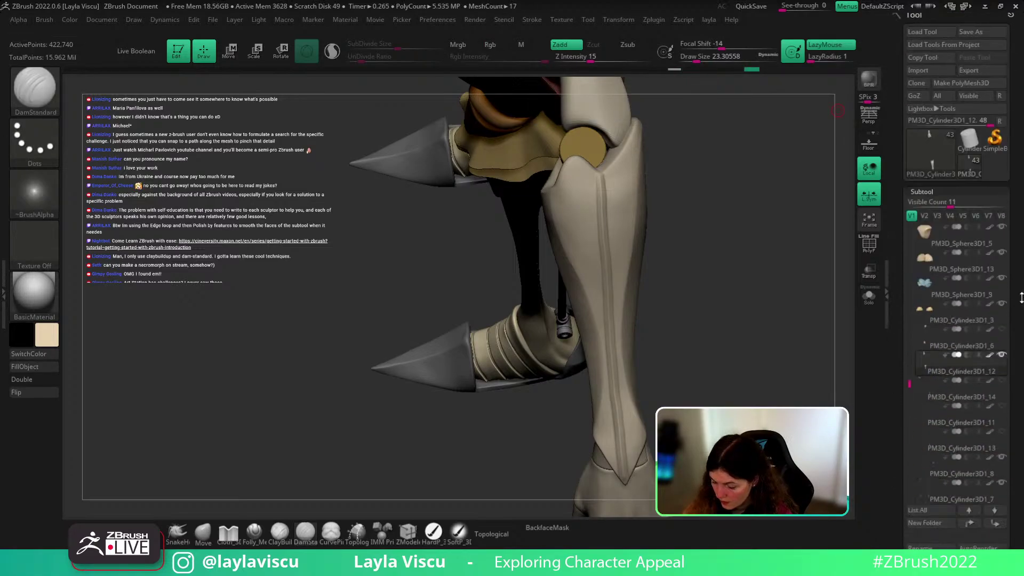
click(921, 191)
click(923, 299)
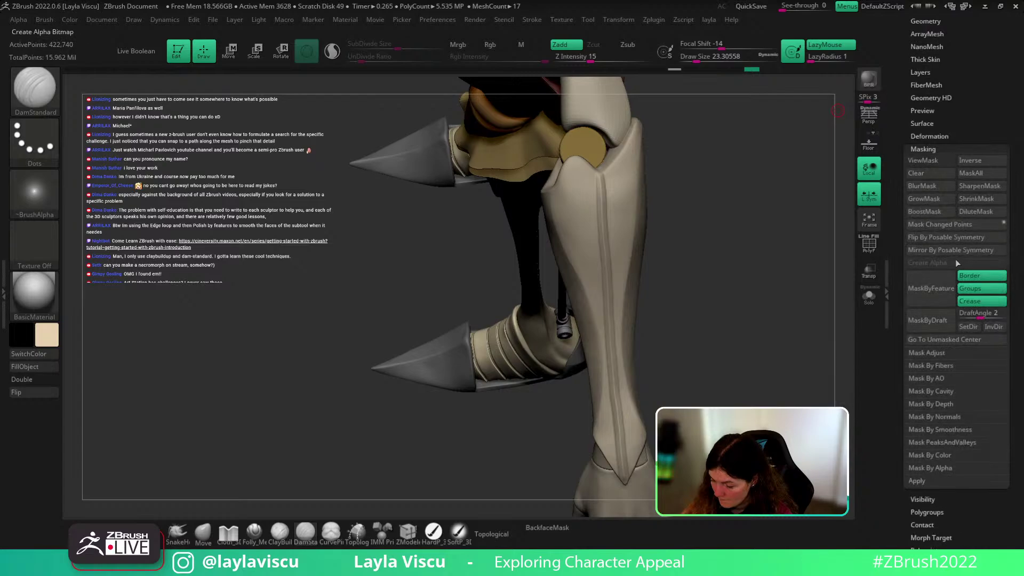
click(923, 160)
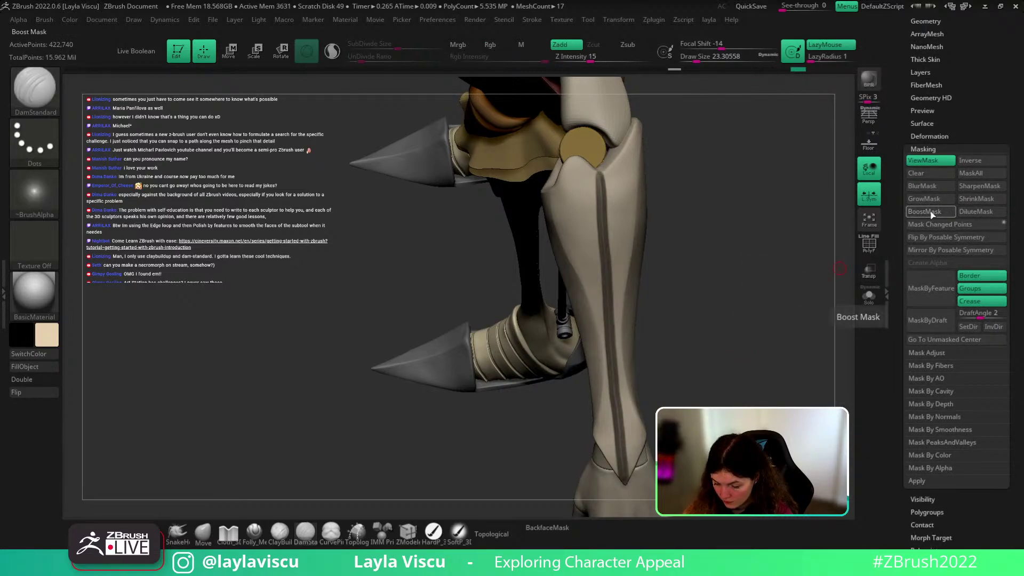
ctrl+click(735, 291)
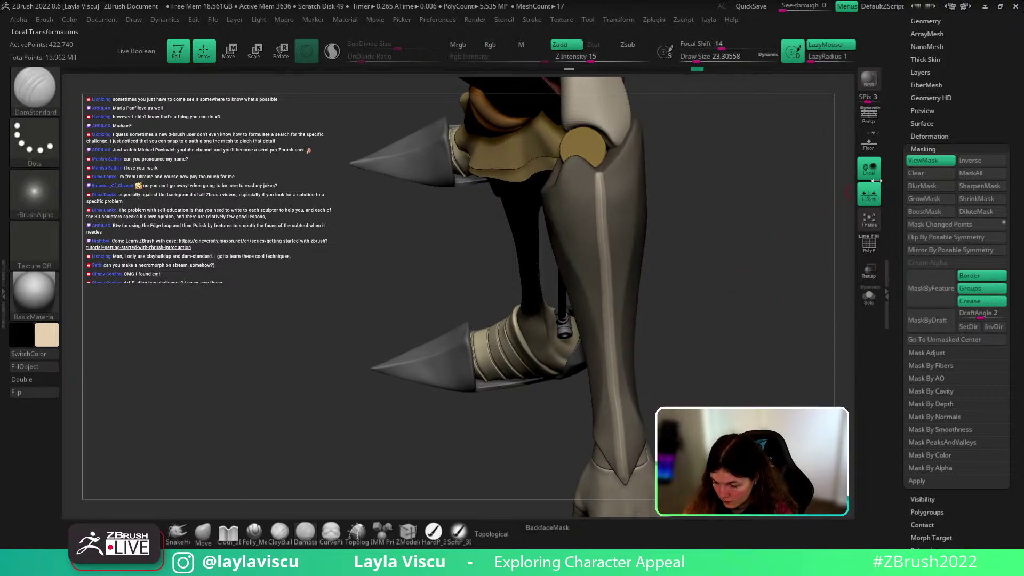
Step: Inflate the unmasked line down the forearm by 11 using Deformation
click(918, 137)
drag(688, 245, 770, 343)
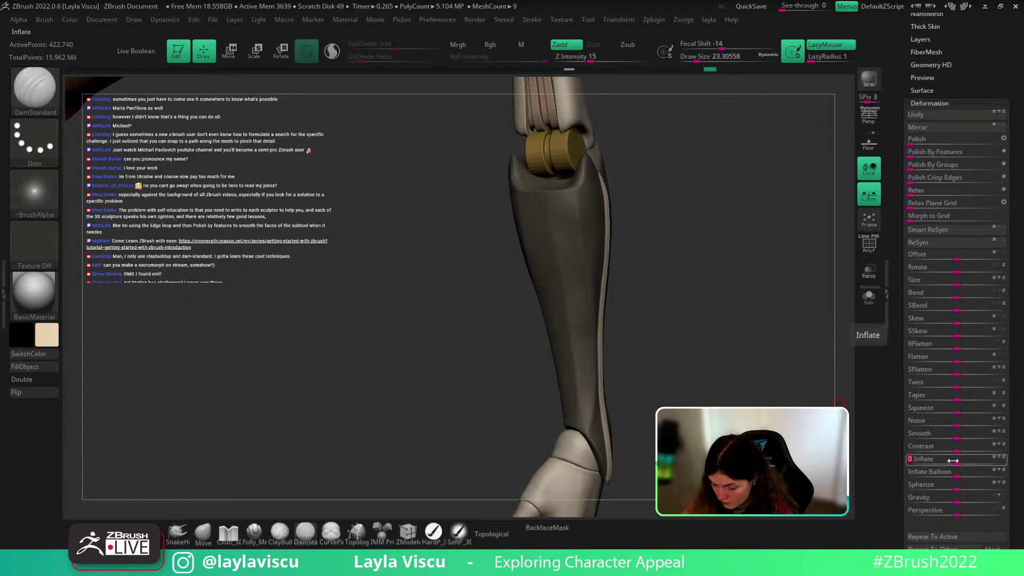
drag(980, 448, 982, 448)
mouse_move(776, 402)
mouse_down()
mouse_move(699, 405)
mouse_move(771, 406)
mouse_up()
ctrl+right_drag(771, 406, 733, 404)
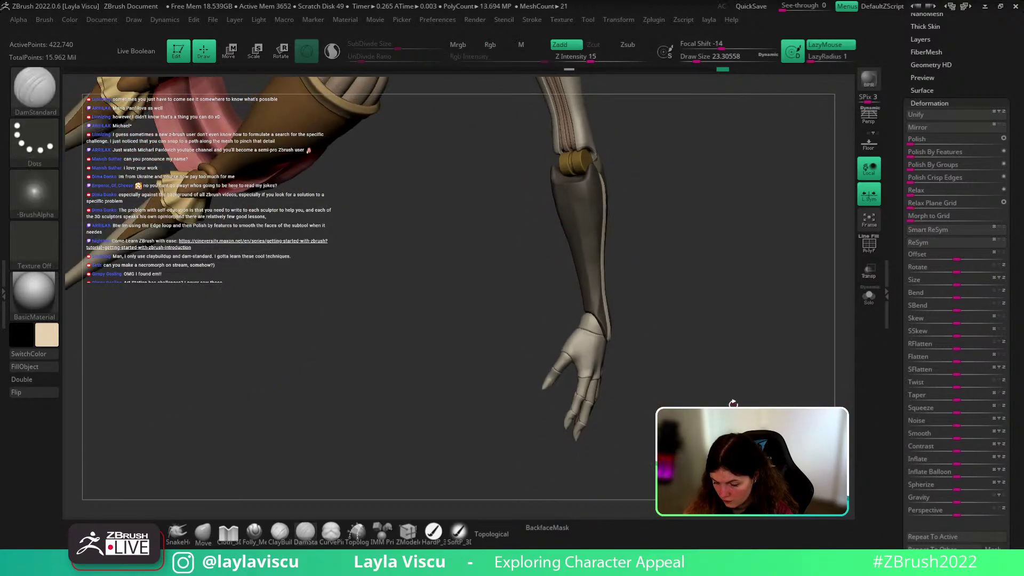
shift+drag(731, 403, 795, 270)
ctrl+right_drag(795, 270, 811, 308)
drag(956, 460, 962, 460)
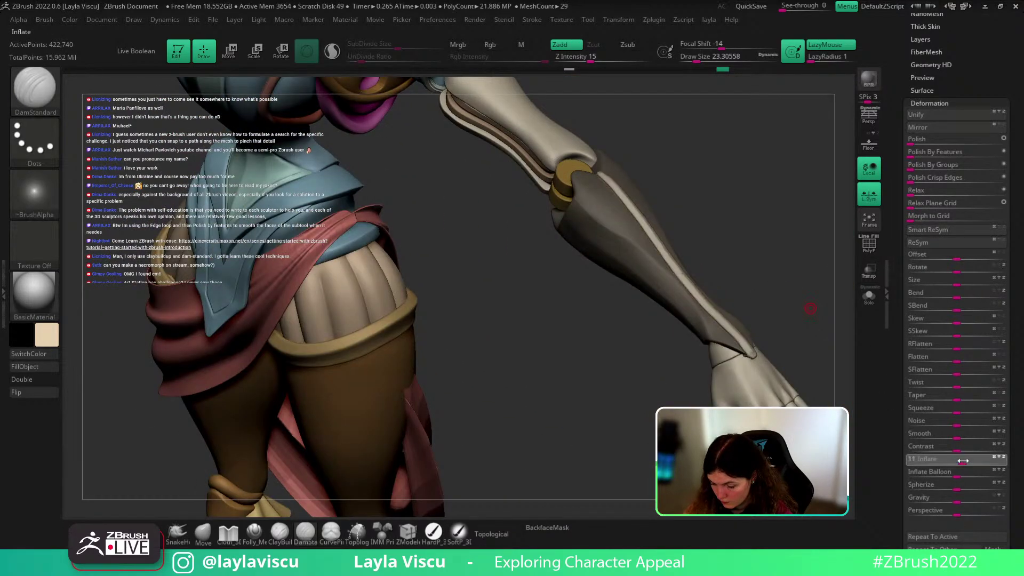
drag(779, 286, 818, 276)
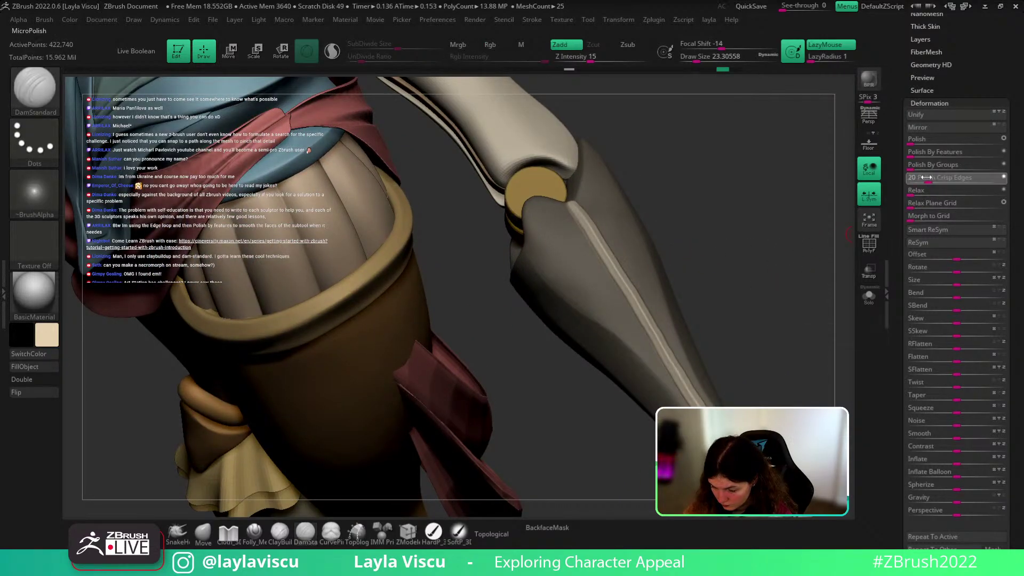
Step: Apply Polish Crisp Edges at 20 to the unmasked line down the forearm
drag(918, 177, 936, 177)
ctrl+right_drag(784, 219, 724, 218)
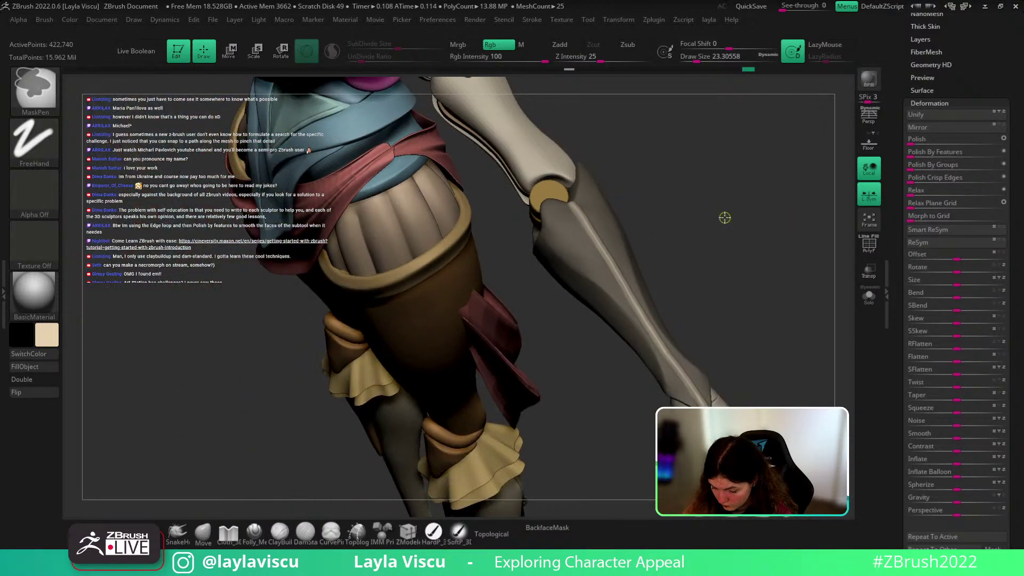
drag(693, 265, 710, 273)
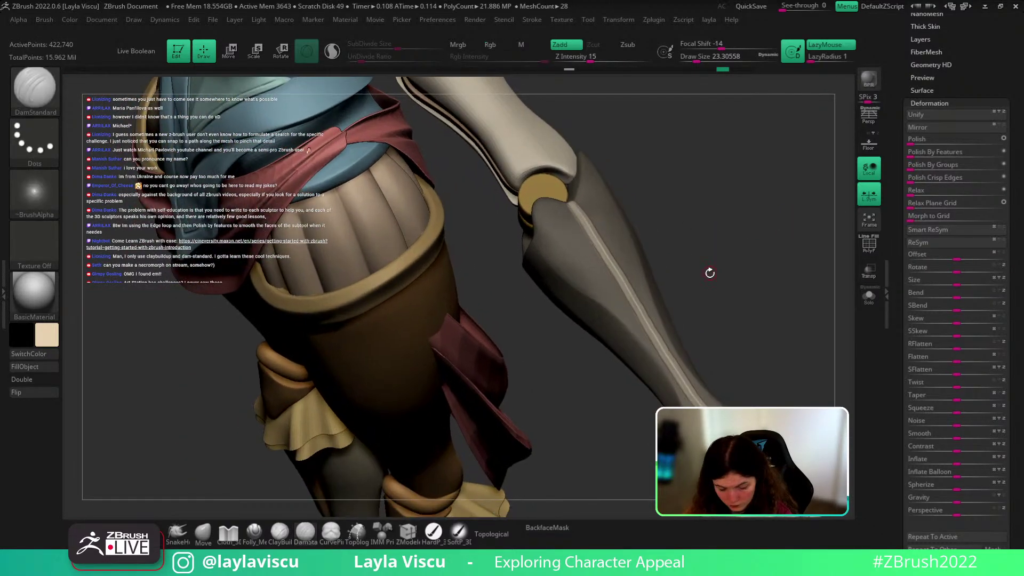
Step: Tighten the raised line from the elbow down the forearm with the Pinch brush at a draw size of about 20
key(b)
key(p)
key(i)
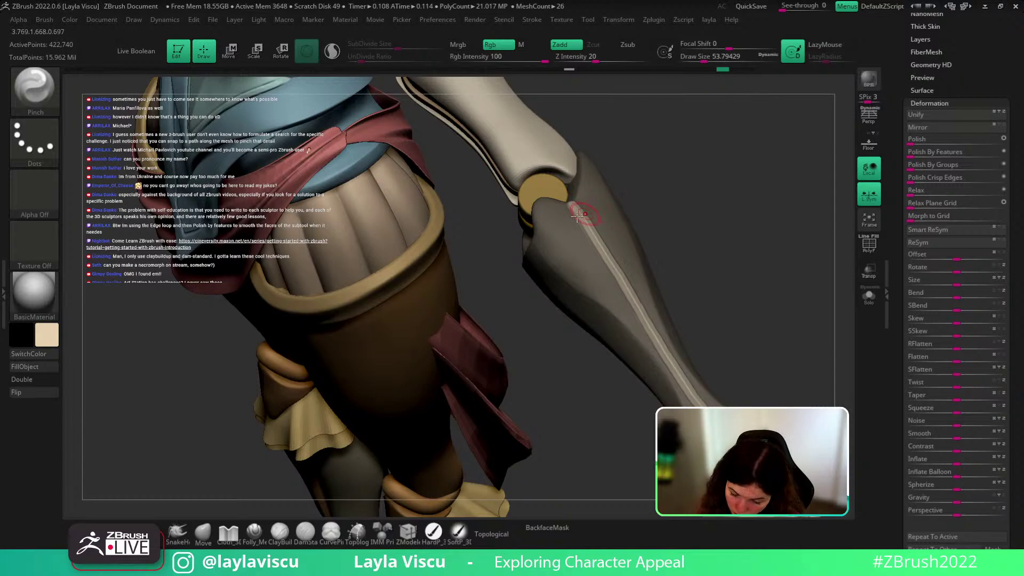
drag(592, 228, 635, 309)
key(s)
click(610, 277)
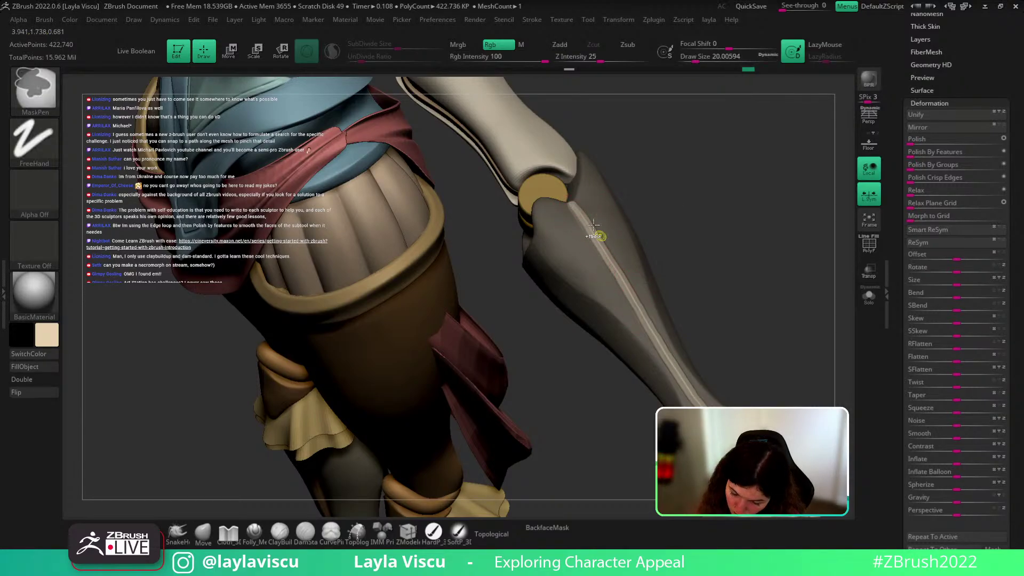
shift+drag(580, 195, 589, 226)
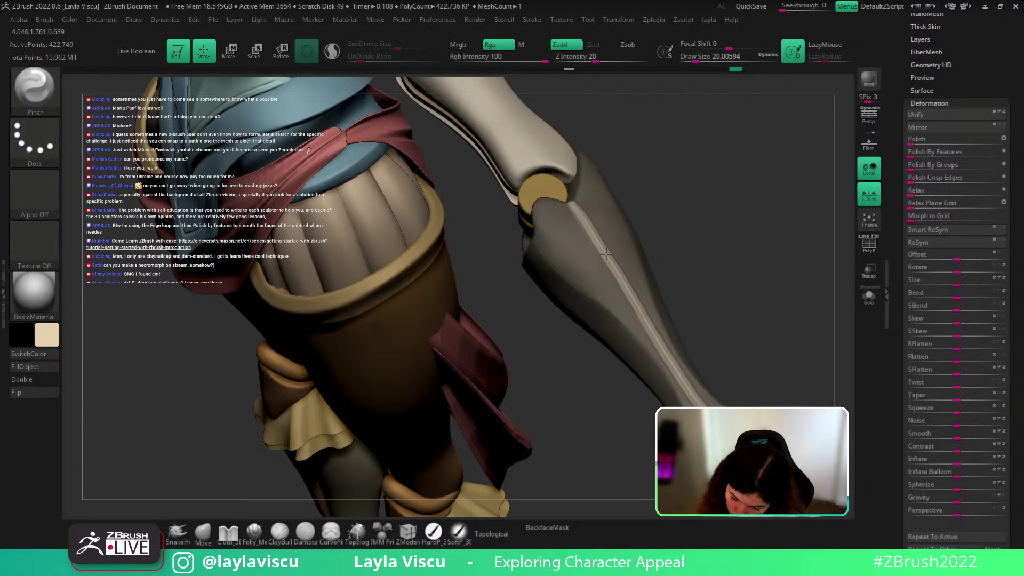
drag(633, 300, 686, 383)
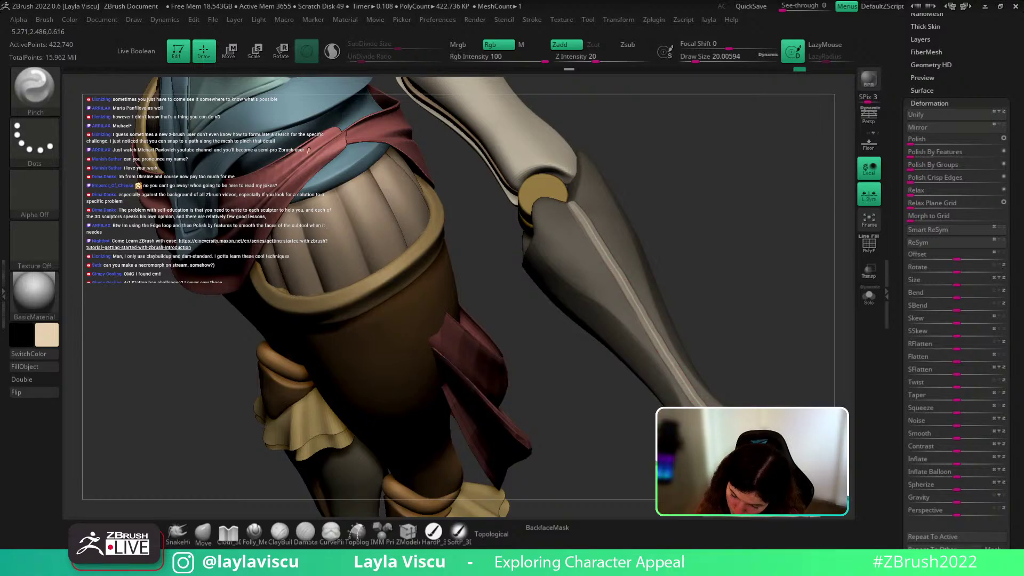
Step: Refine the raised forearm line with strokes of the Folly_Mech Cut brush from the elbow toward the wrist
click(254, 531)
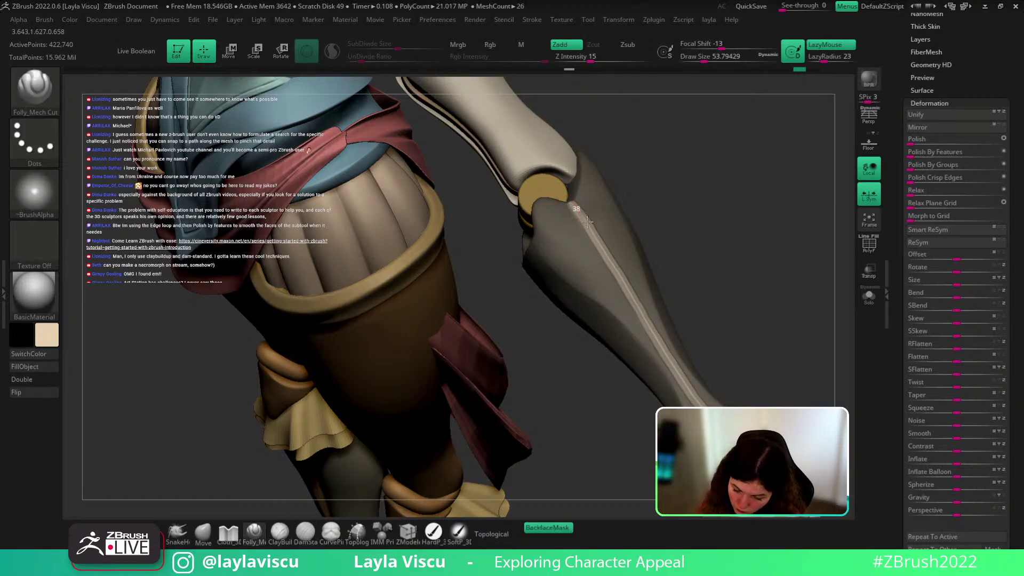
drag(617, 274, 614, 265)
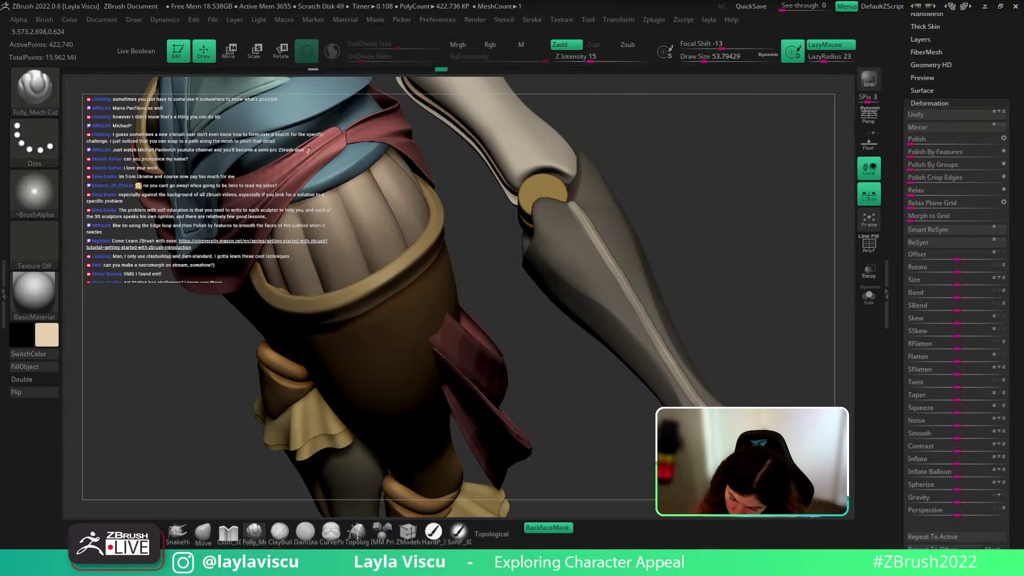
drag(667, 354, 813, 346)
click(868, 295)
click(870, 301)
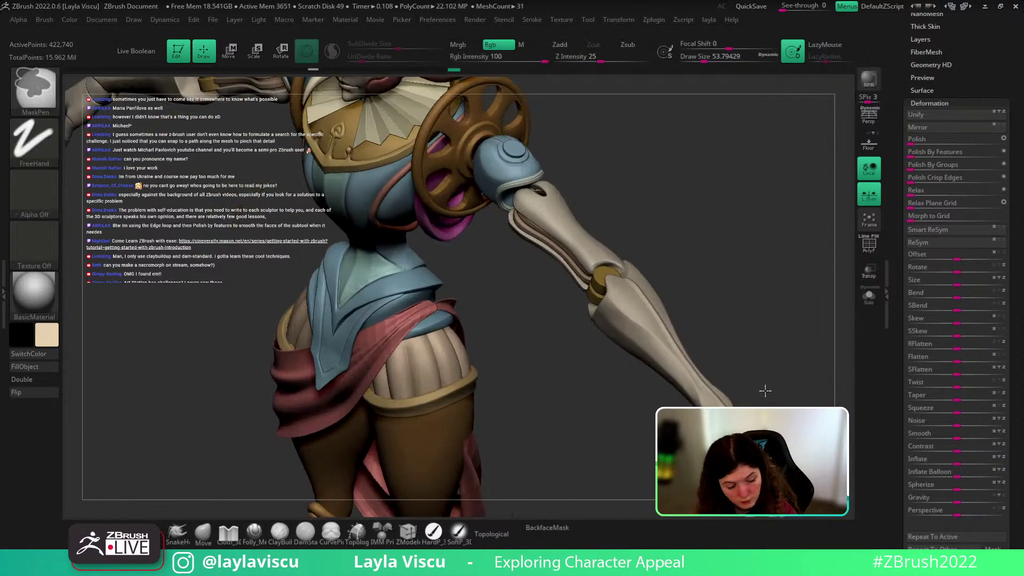
Step: Sculpt along the forearm beside the raised line using the Layer brush with a draw size of 28.75
key(b)
key(l)
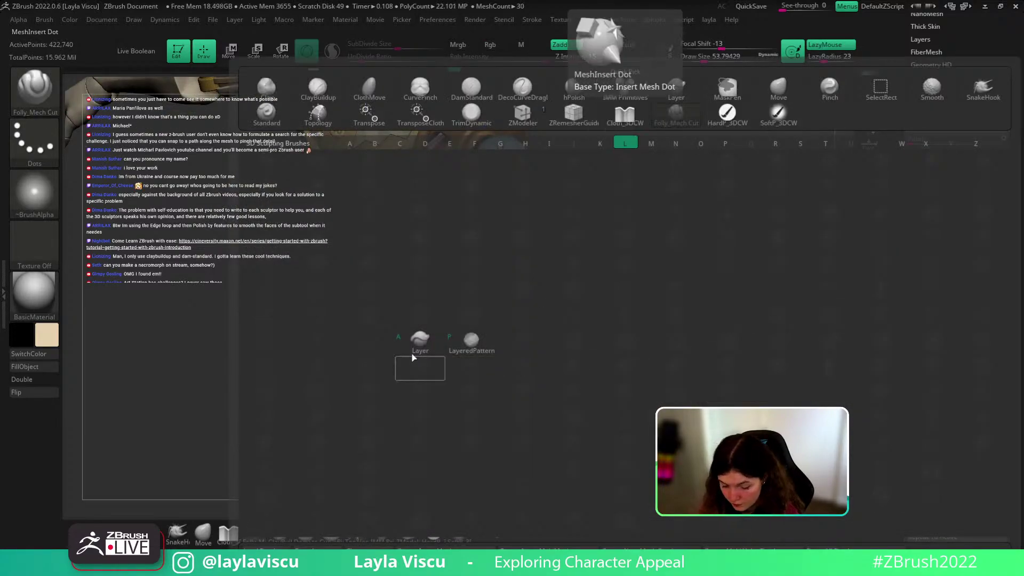
click(421, 341)
key(s)
drag(729, 289, 722, 289)
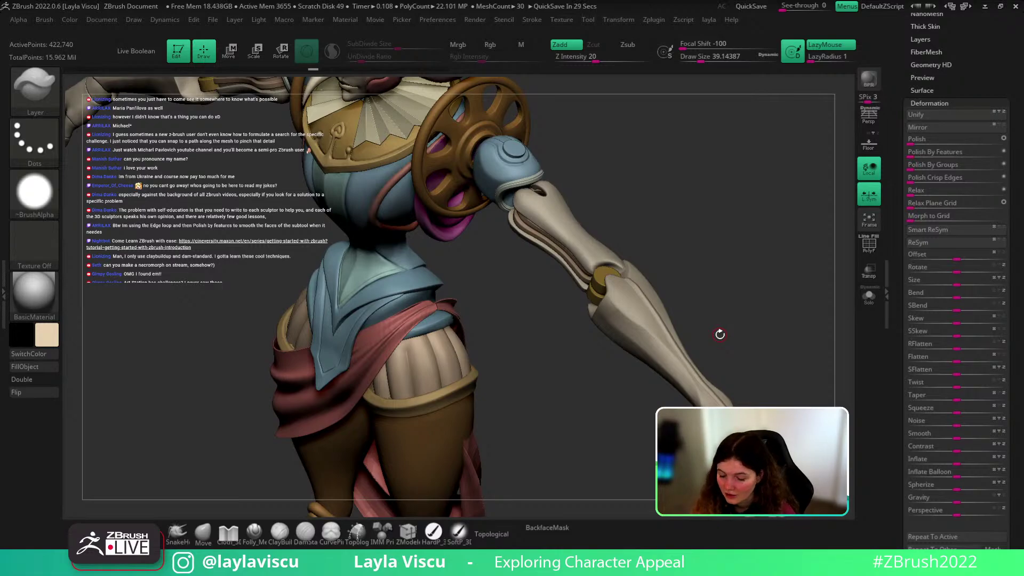
drag(719, 334, 768, 359)
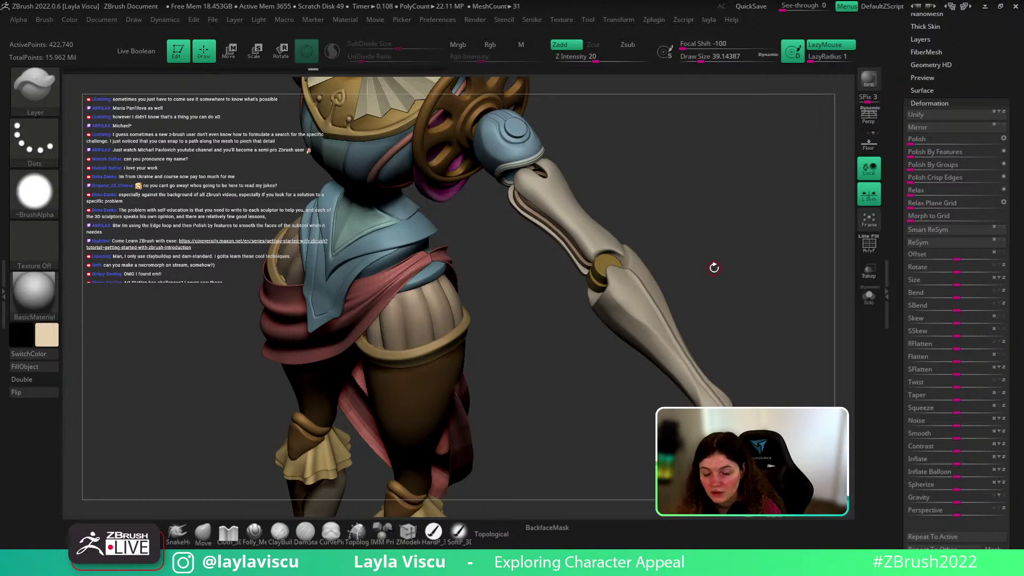
drag(713, 265, 733, 247)
key(b)
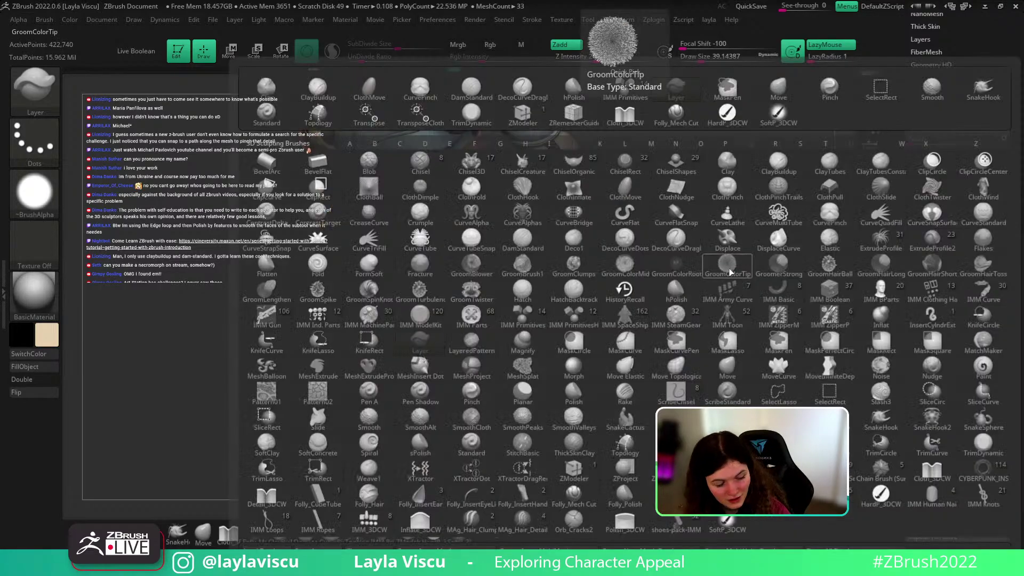
key(l)
click(422, 336)
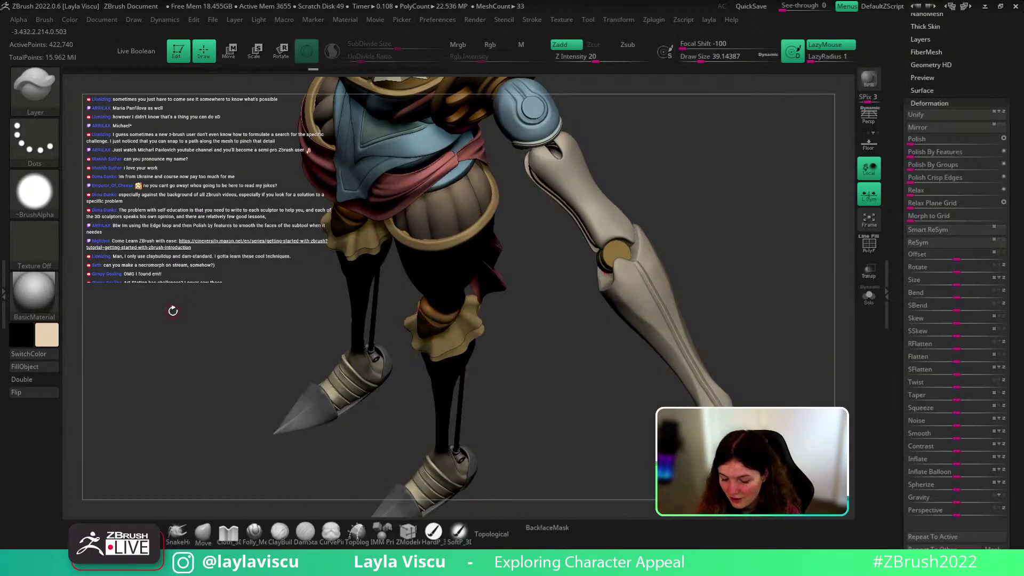
drag(731, 309, 708, 222)
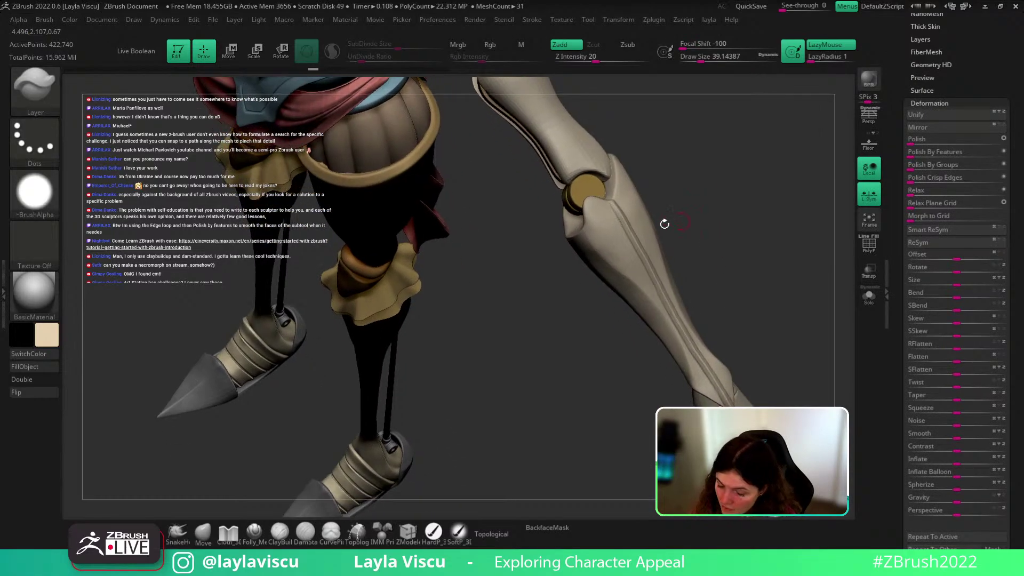
key(s)
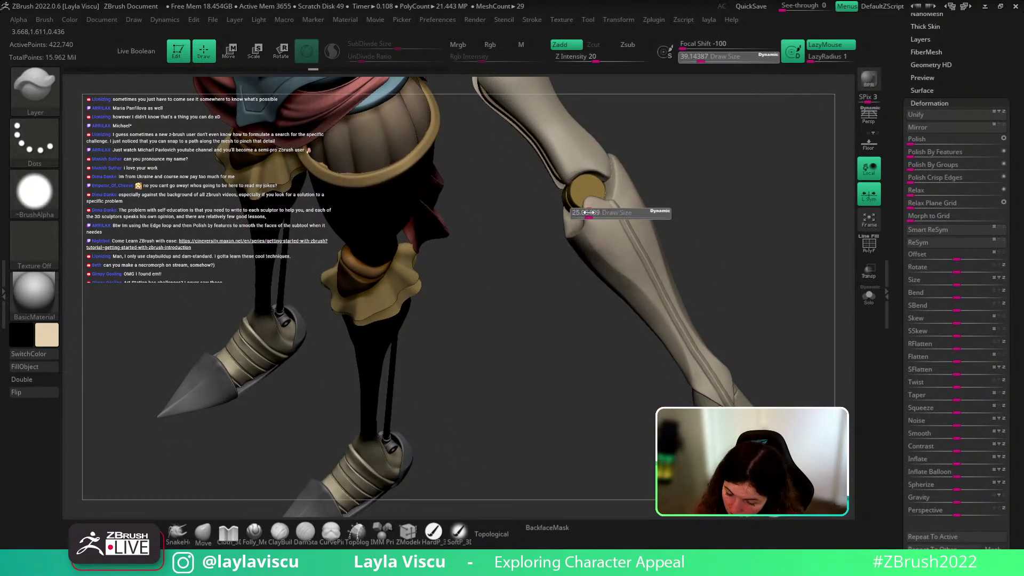
click(588, 212)
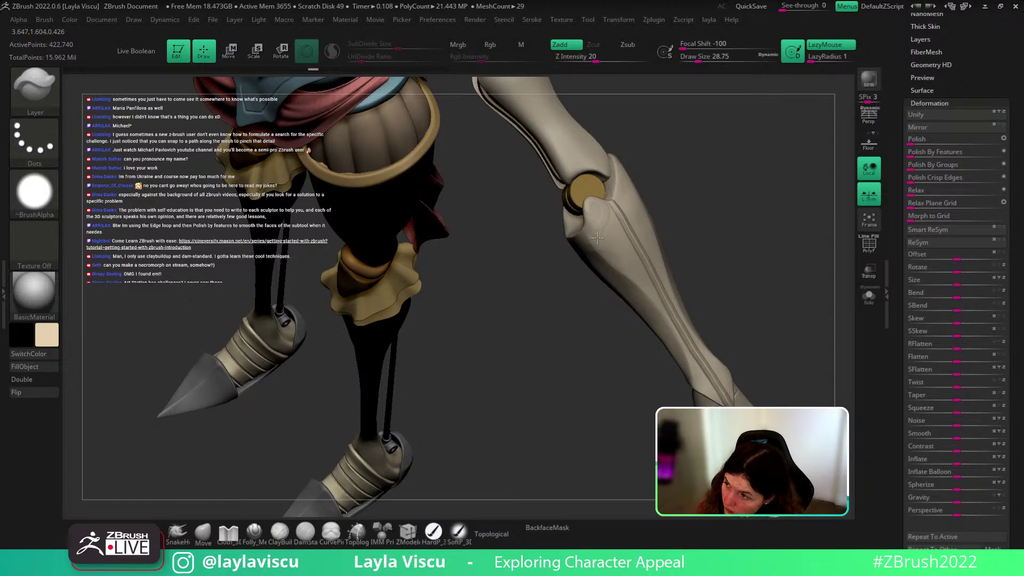
drag(654, 306, 766, 252)
Step: Compare the forearm with the Craftsman concept art in Spotlight and hide the reference again
key(shift+z)
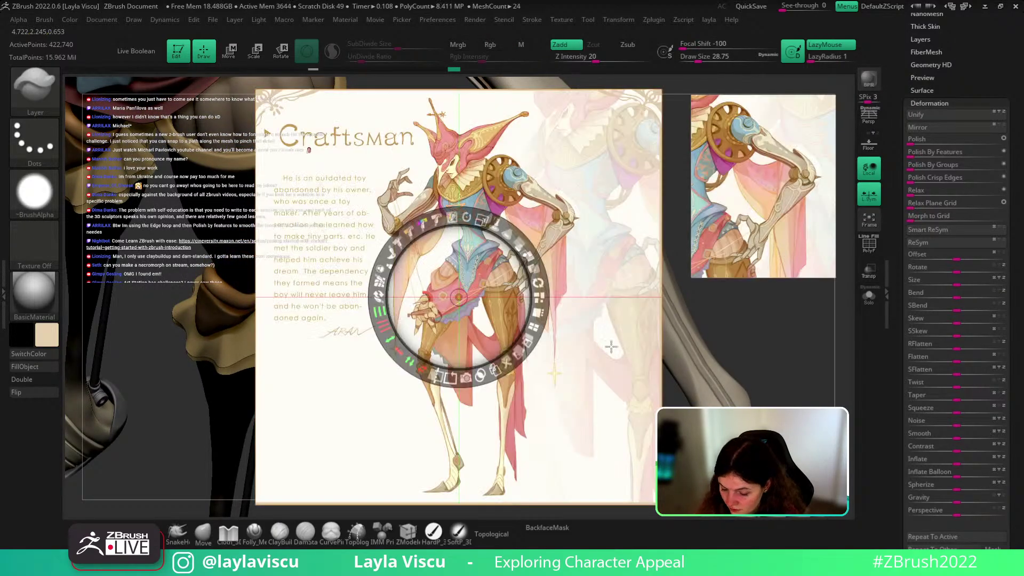
drag(515, 240, 478, 329)
key(z)
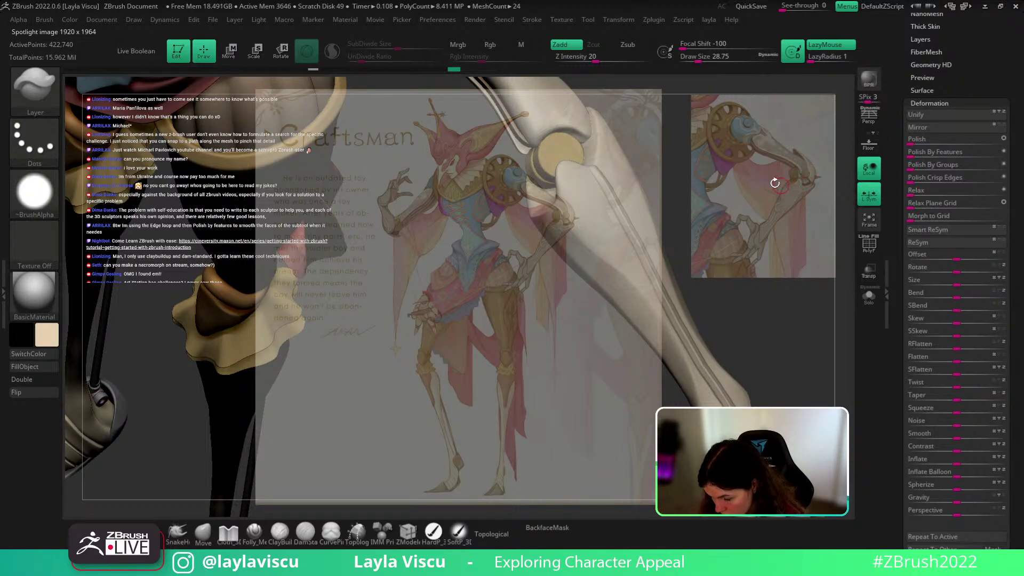
key(shift+z)
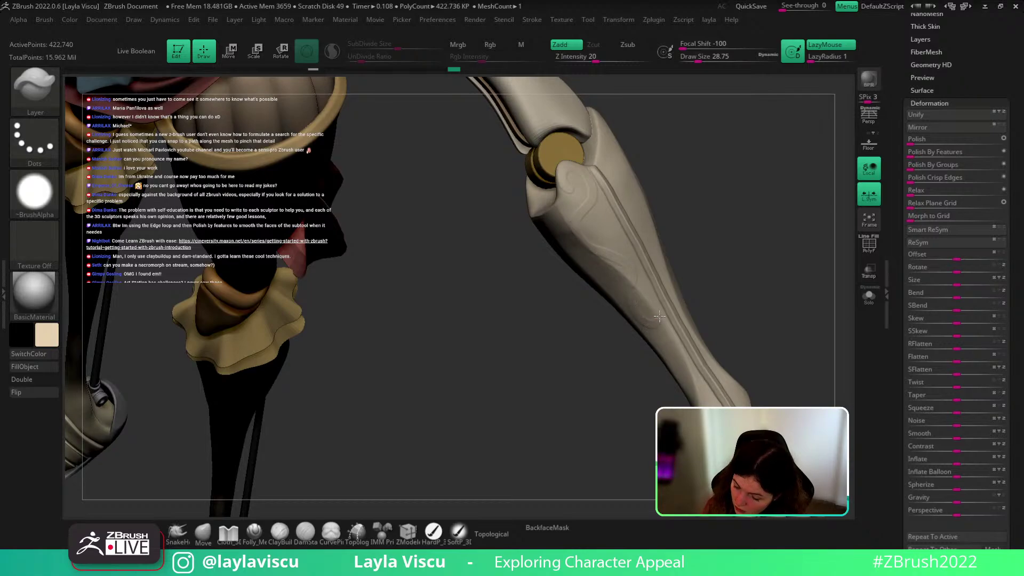
Step: Flatten the forearm surface beside the raised line from elbow to wrist with TrimDynamic at a draw size of about 71
mouse_move(670, 292)
mouse_down()
mouse_move(752, 293)
mouse_move(754, 265)
mouse_move(753, 297)
mouse_move(742, 300)
mouse_up()
key(b)
key(t)
key(d)
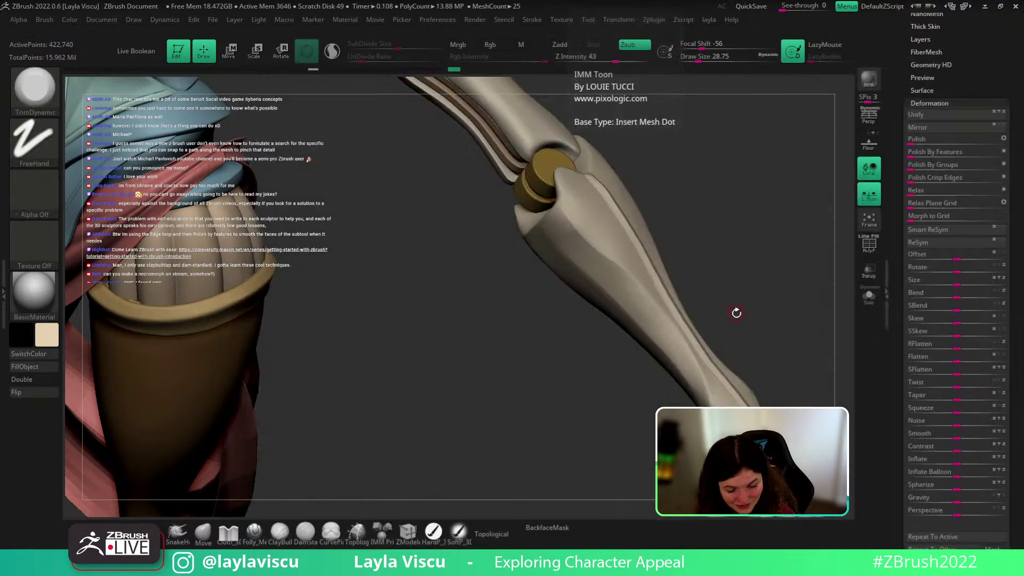
mouse_move(560, 211)
mouse_down()
mouse_move(614, 256)
mouse_move(715, 399)
mouse_up()
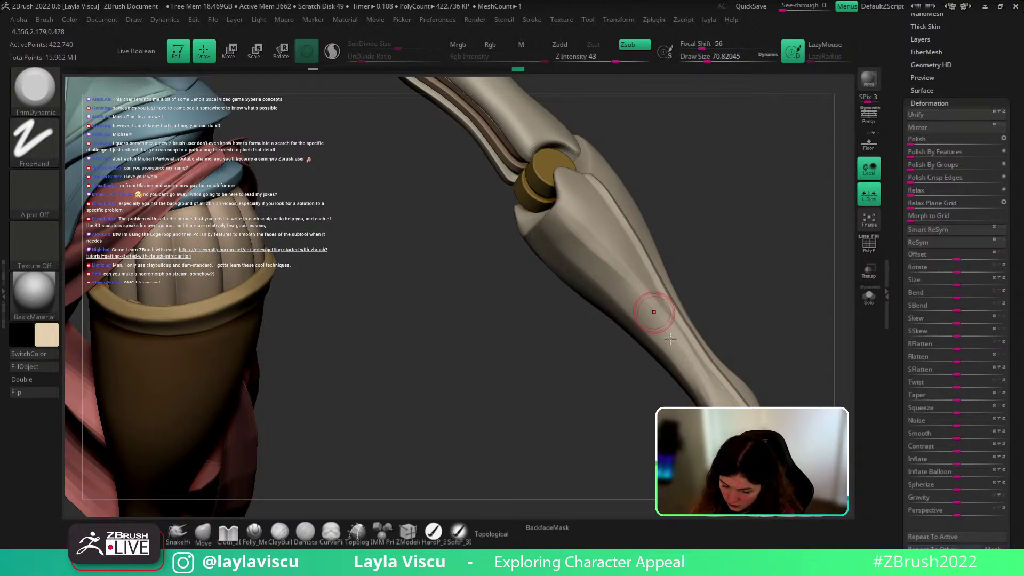
mouse_move(576, 229)
mouse_down()
mouse_move(663, 331)
mouse_move(556, 210)
mouse_move(613, 266)
mouse_up()
mouse_move(563, 199)
mouse_down()
mouse_move(590, 235)
mouse_move(564, 221)
mouse_move(602, 250)
mouse_move(595, 240)
mouse_up()
mouse_move(670, 325)
mouse_down()
mouse_move(633, 267)
mouse_move(624, 272)
mouse_up()
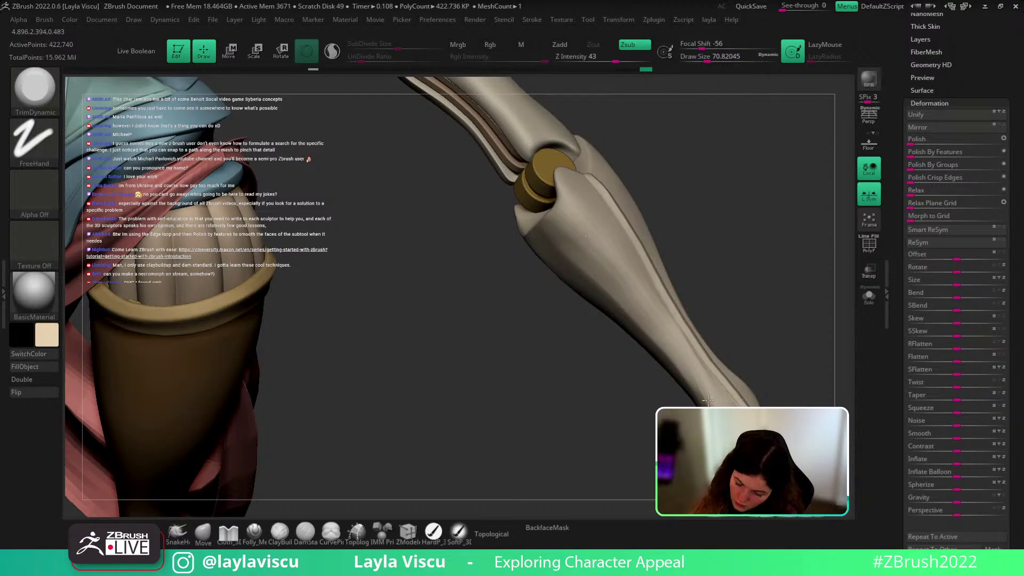
drag(707, 400, 685, 361)
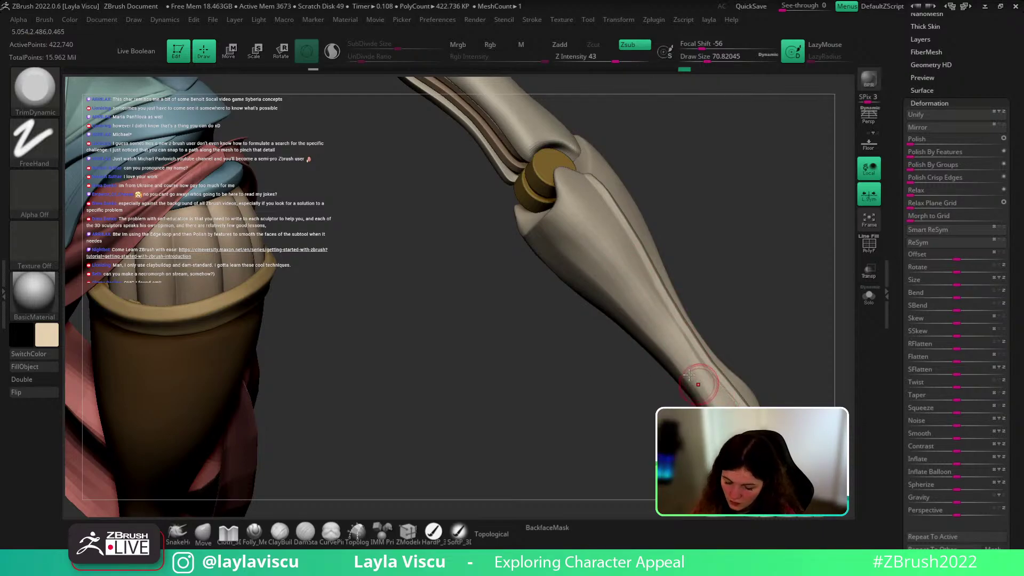
mouse_move(582, 214)
mouse_down()
mouse_move(597, 231)
mouse_move(569, 228)
mouse_move(613, 250)
mouse_move(651, 297)
mouse_move(640, 297)
mouse_up()
Step: Even out the mid forearm and wrist area with TrimDynamic, enlarging the draw size to about 83 and about 108
key(s)
mouse_move(694, 258)
mouse_down()
mouse_move(658, 274)
mouse_move(605, 242)
mouse_move(580, 205)
mouse_up()
mouse_move(642, 290)
mouse_down()
mouse_move(555, 219)
mouse_move(629, 278)
mouse_up()
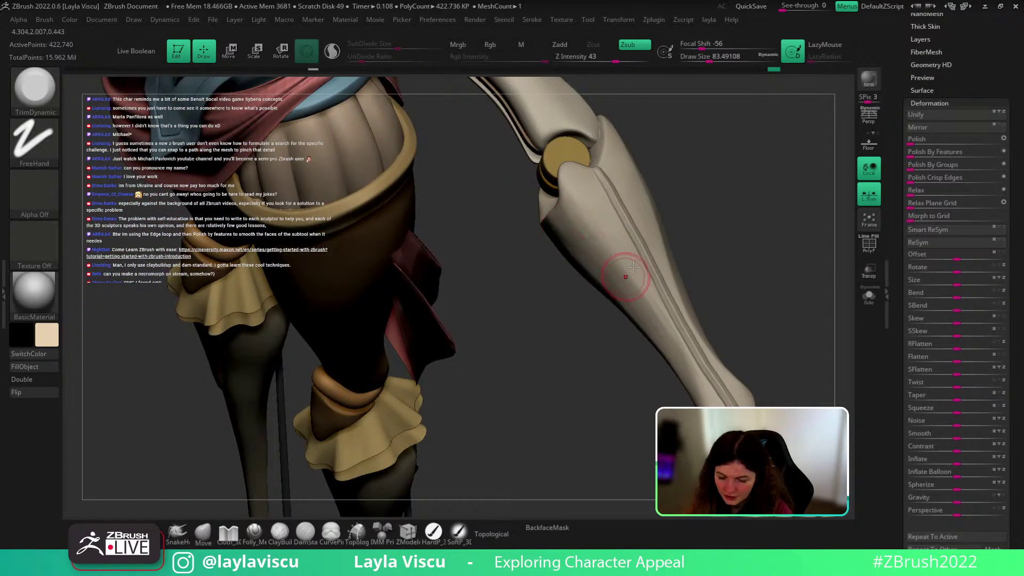
mouse_move(707, 258)
mouse_down()
mouse_move(693, 292)
mouse_move(644, 276)
mouse_up()
key(s)
drag(690, 371, 714, 396)
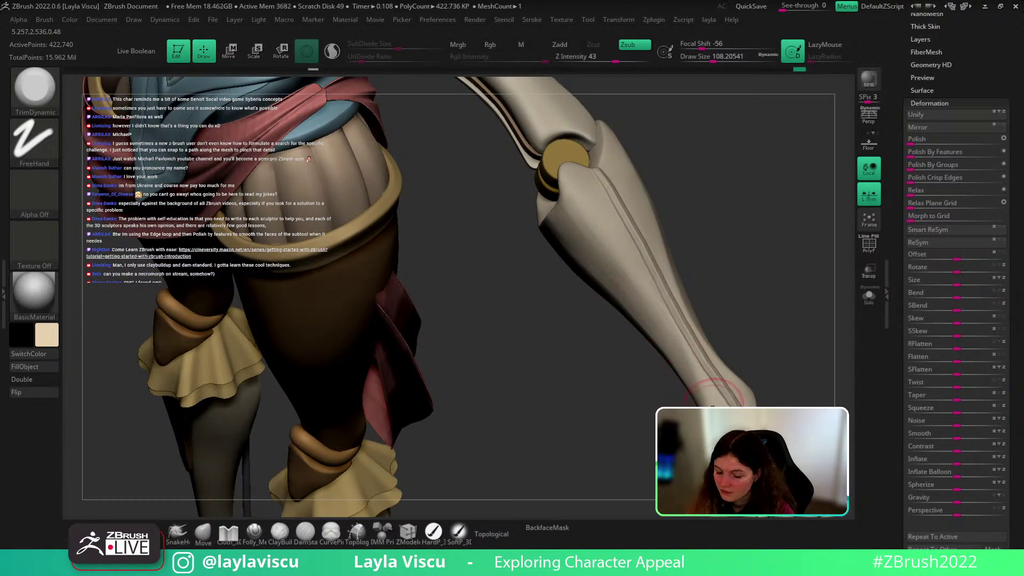
Step: Flatten the inner side of the forearm from the elbow joint to the wrist with long TrimDynamic strokes
mouse_move(752, 311)
mouse_down()
mouse_move(774, 288)
mouse_move(757, 324)
mouse_up()
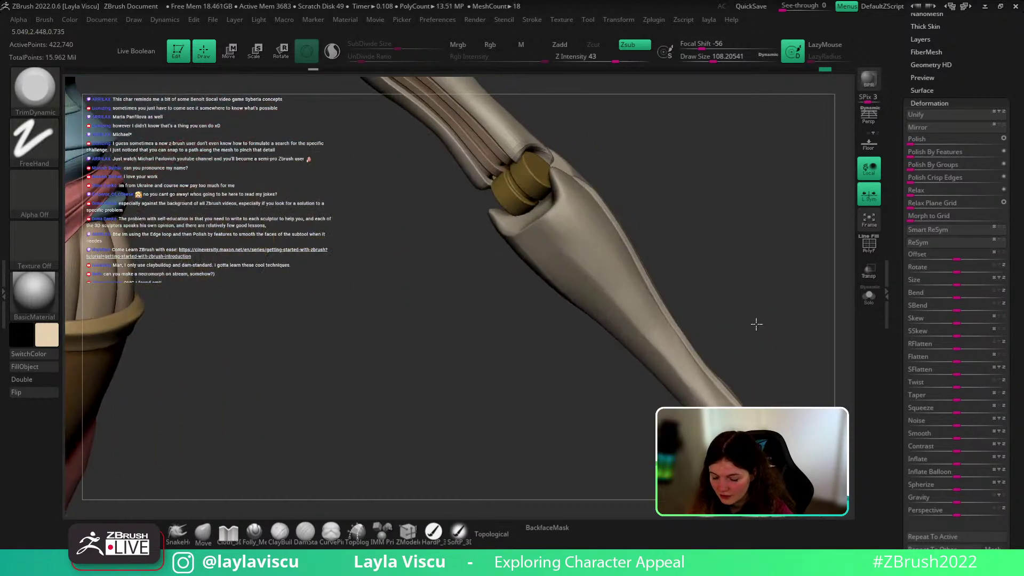
drag(575, 244, 700, 402)
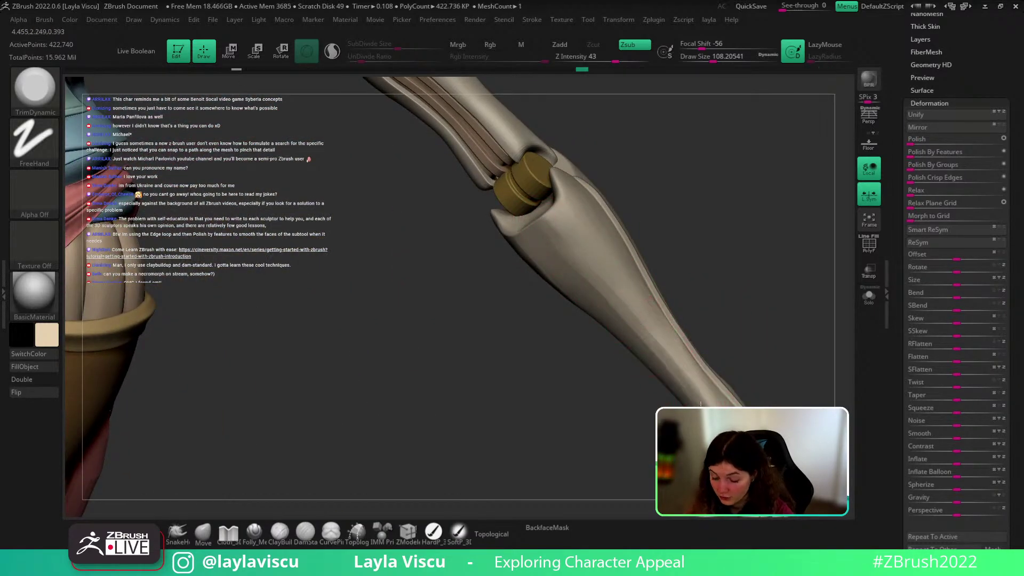
drag(565, 238, 679, 369)
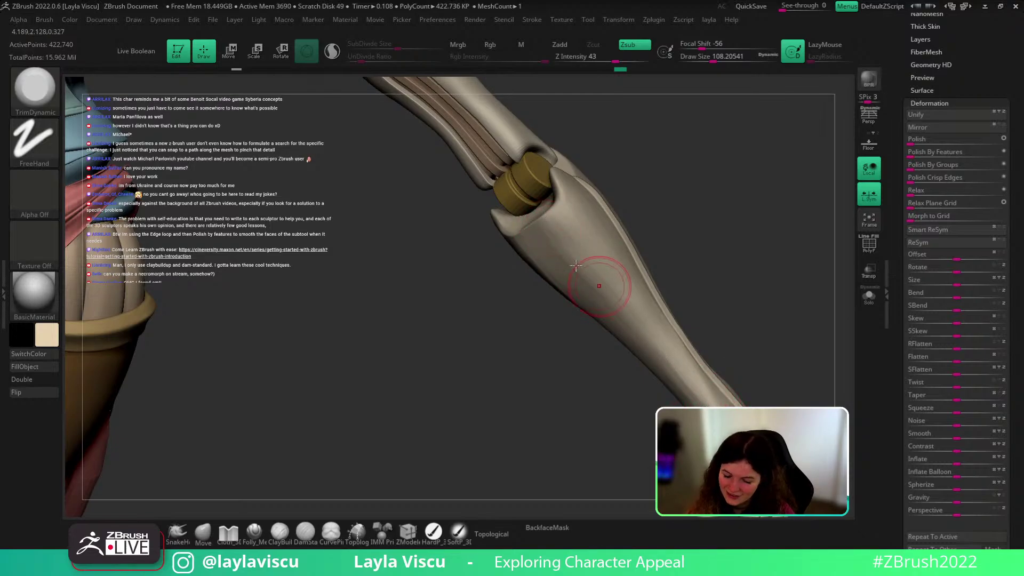
drag(565, 244, 627, 307)
drag(553, 224, 569, 260)
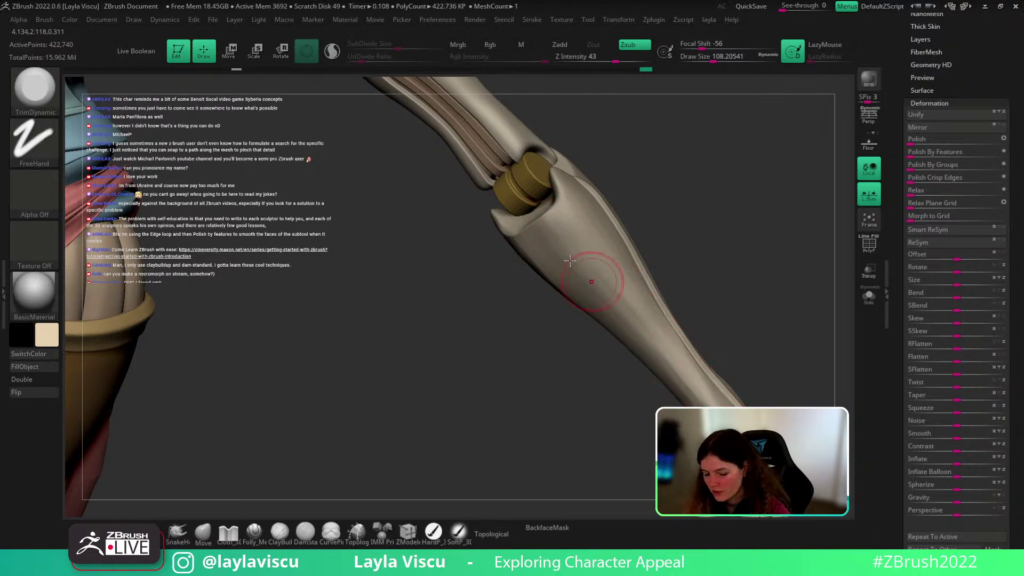
drag(651, 342, 693, 394)
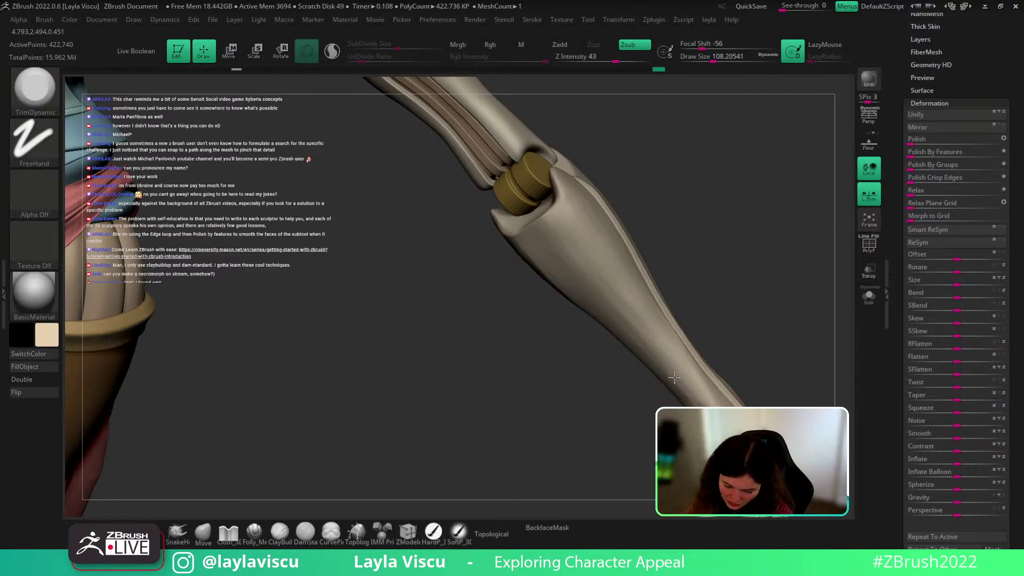
drag(712, 270, 611, 283)
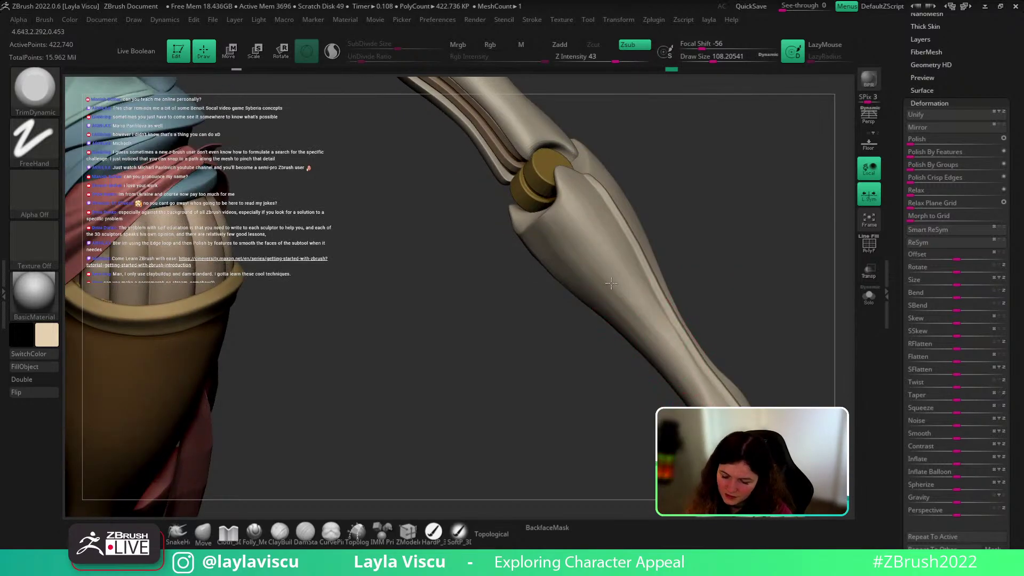
key(shift)
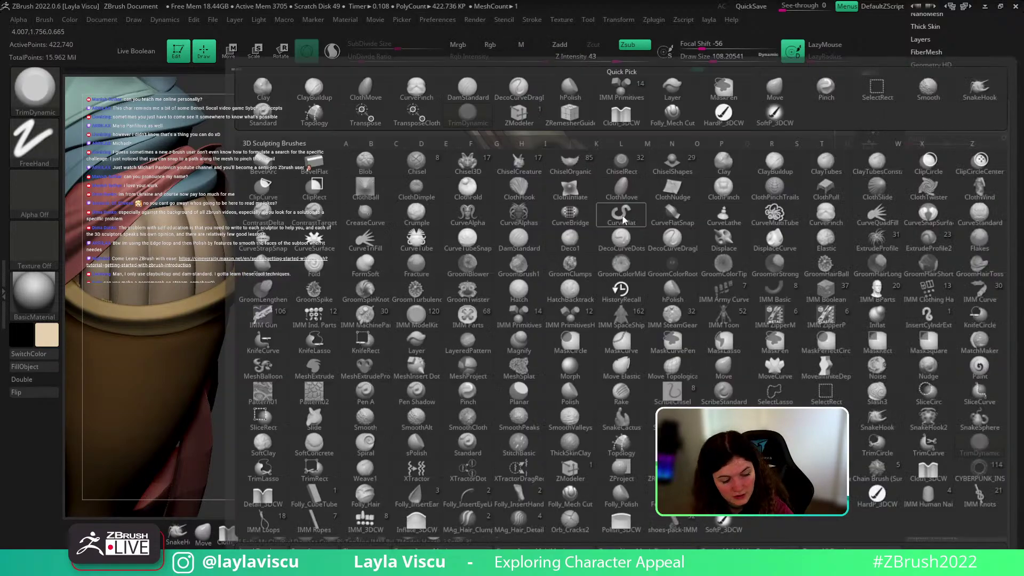
Step: Polish the upper forearm just below the elbow joint with the hPolish brush
key(b)
key(h)
key(p)
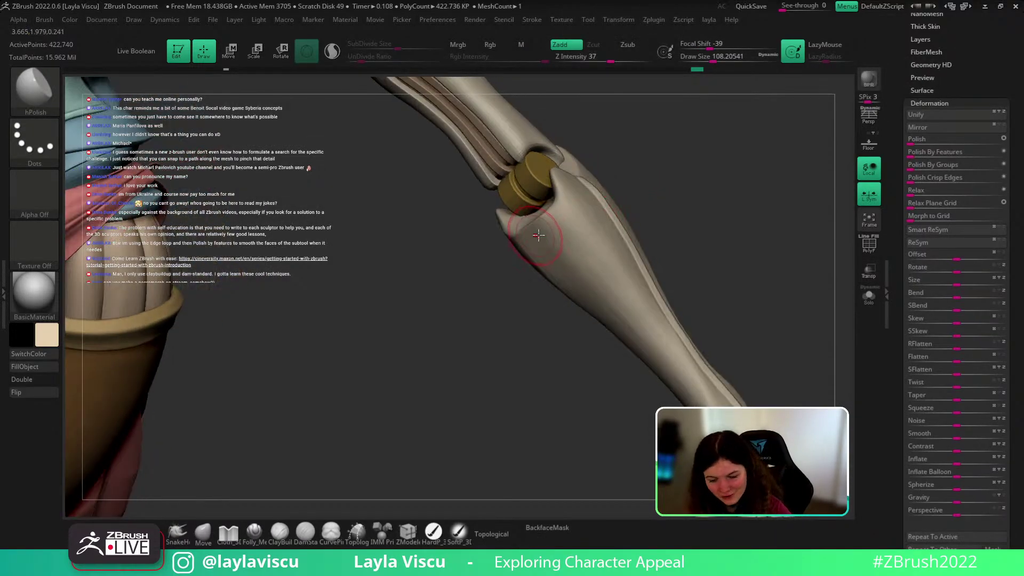
drag(563, 268, 555, 235)
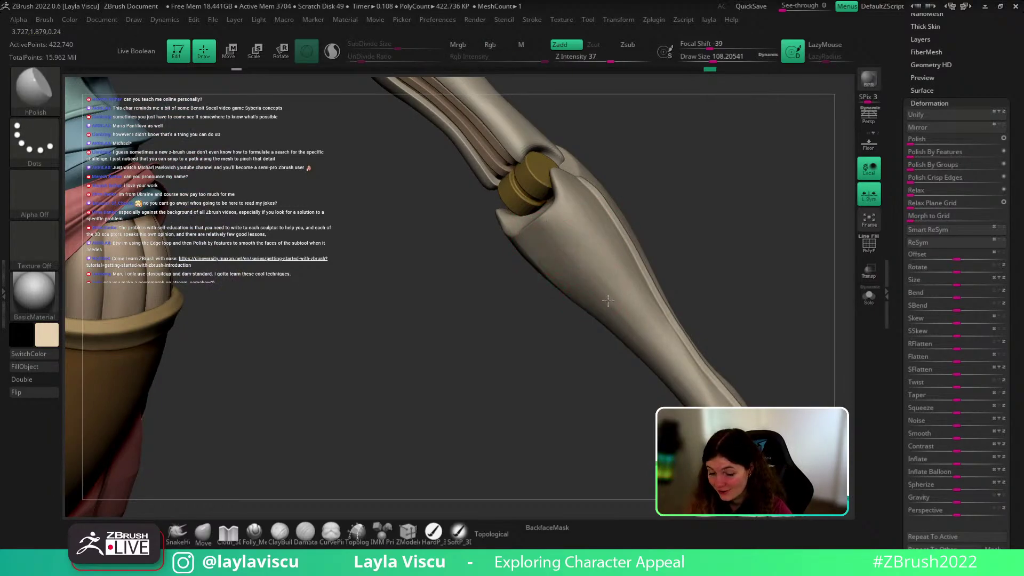
Step: Polish the mid forearm down to the wrist with hPolish, enlarging the draw size to about 145
drag(602, 284, 606, 276)
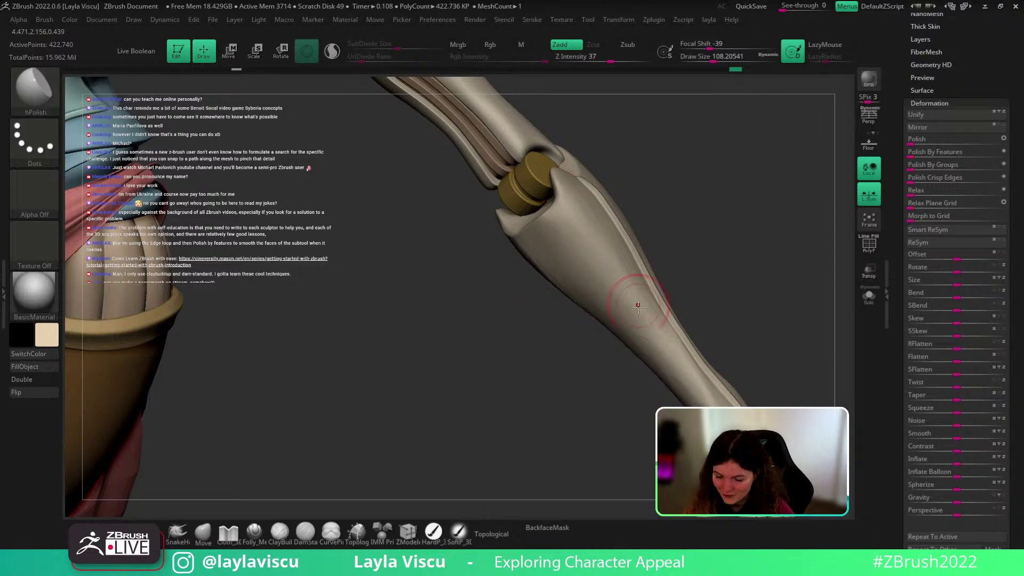
drag(684, 385, 676, 378)
drag(744, 291, 756, 297)
mouse_move(732, 368)
mouse_down()
mouse_move(725, 403)
mouse_move(613, 250)
mouse_move(590, 253)
mouse_up()
mouse_move(654, 330)
mouse_down()
mouse_move(599, 286)
mouse_move(690, 377)
mouse_up()
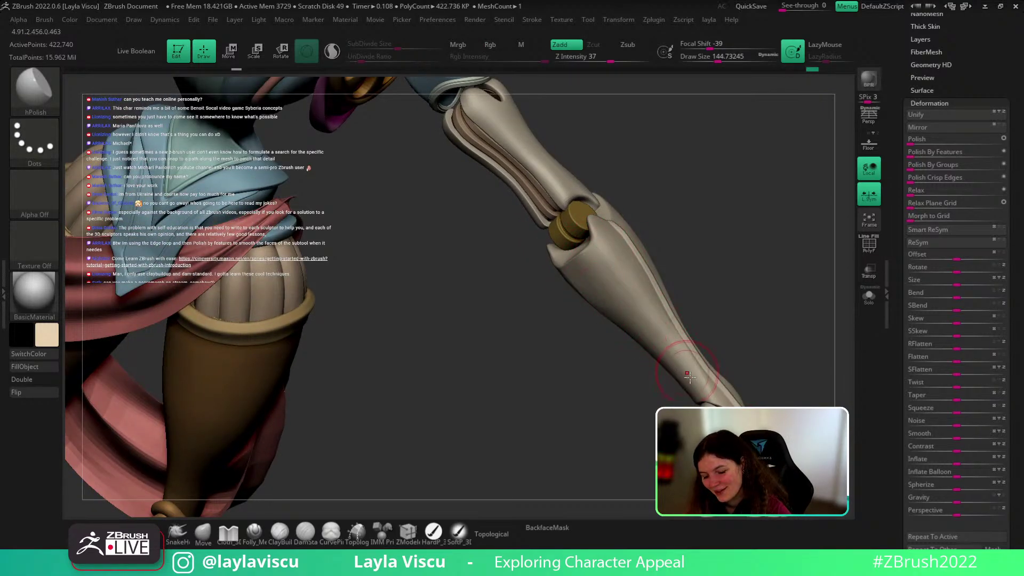
Step: Try tracing a curved scroll ornament on the forearm below the elbow with the Layer brush at a draw size of about 35
key(b)
key(l)
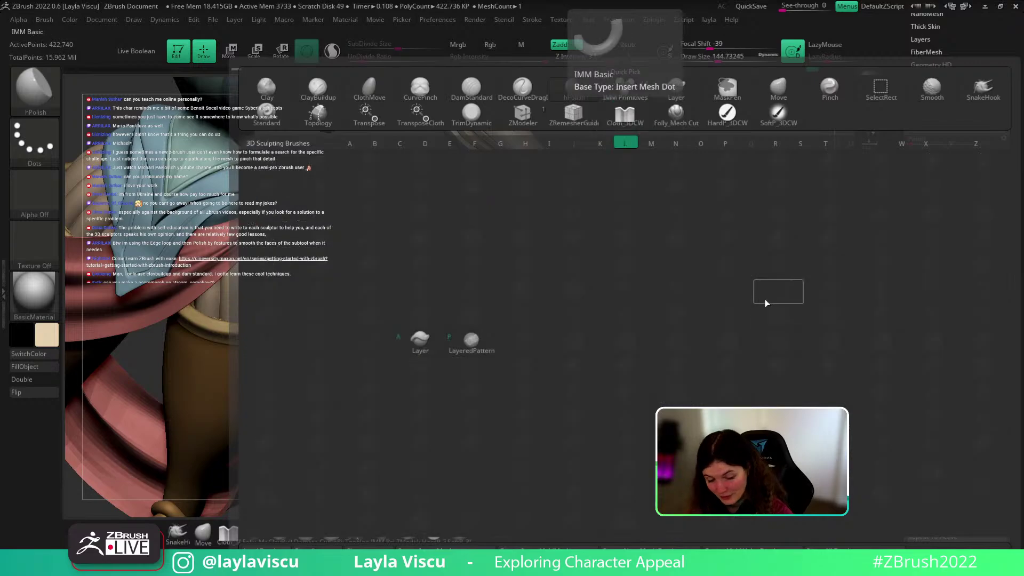
key(a)
key(s)
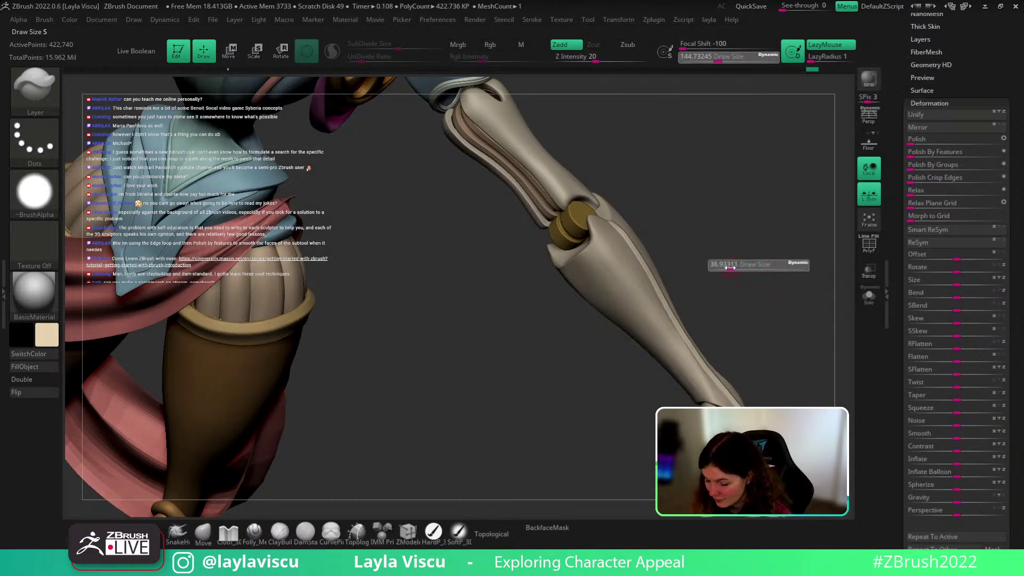
mouse_move(727, 265)
mouse_down()
mouse_move(734, 258)
mouse_move(721, 265)
mouse_move(743, 309)
mouse_move(743, 267)
mouse_move(660, 171)
mouse_move(651, 192)
mouse_move(651, 176)
mouse_up()
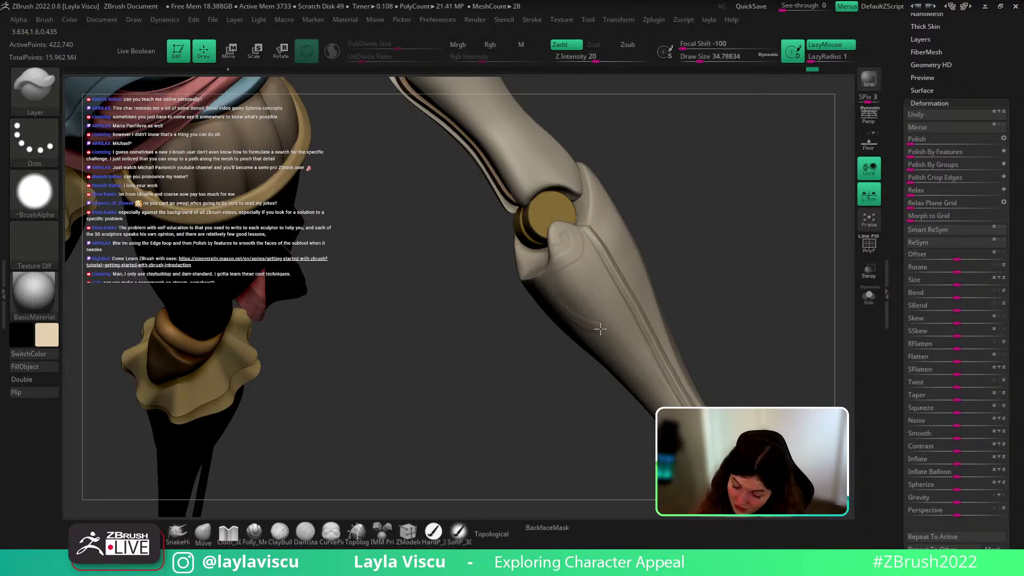
drag(651, 370, 755, 299)
alt+drag(709, 276, 731, 296)
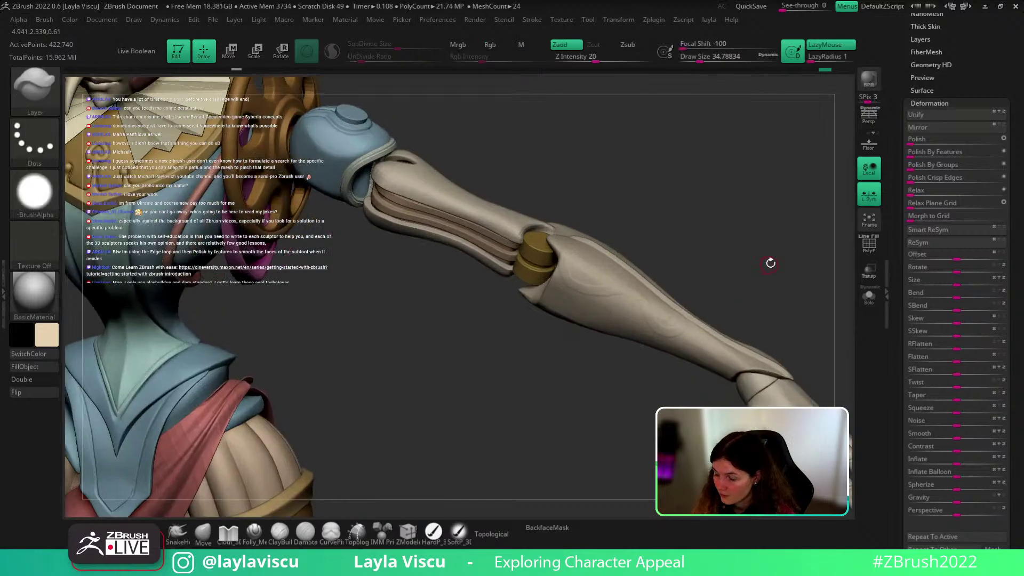
Step: Display the concept images over the canvas, park the full Craftsman sheet as a small thumbnail in the lower corner and raise the image opacity
key(shift+z)
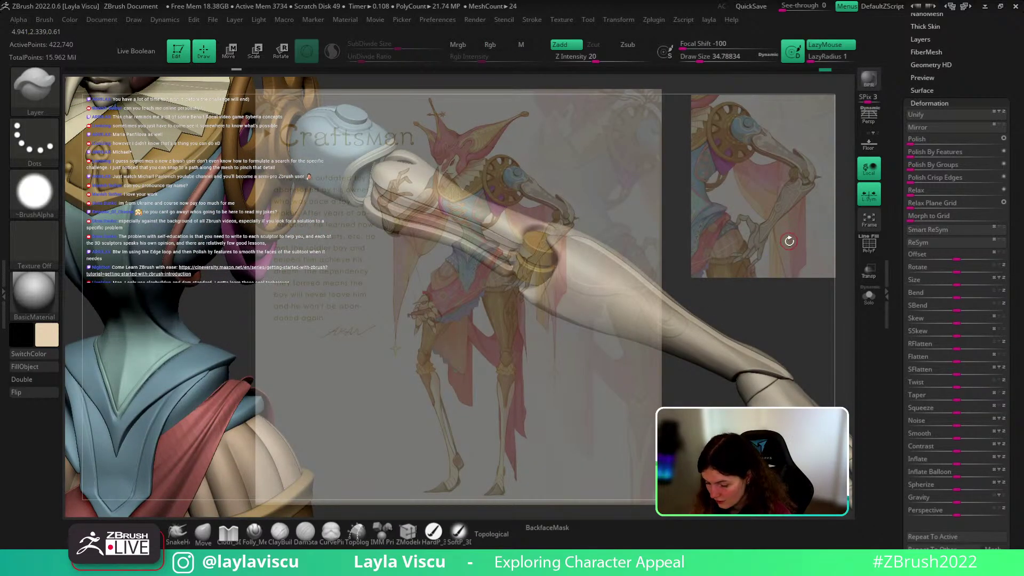
key(z)
drag(481, 220, 394, 261)
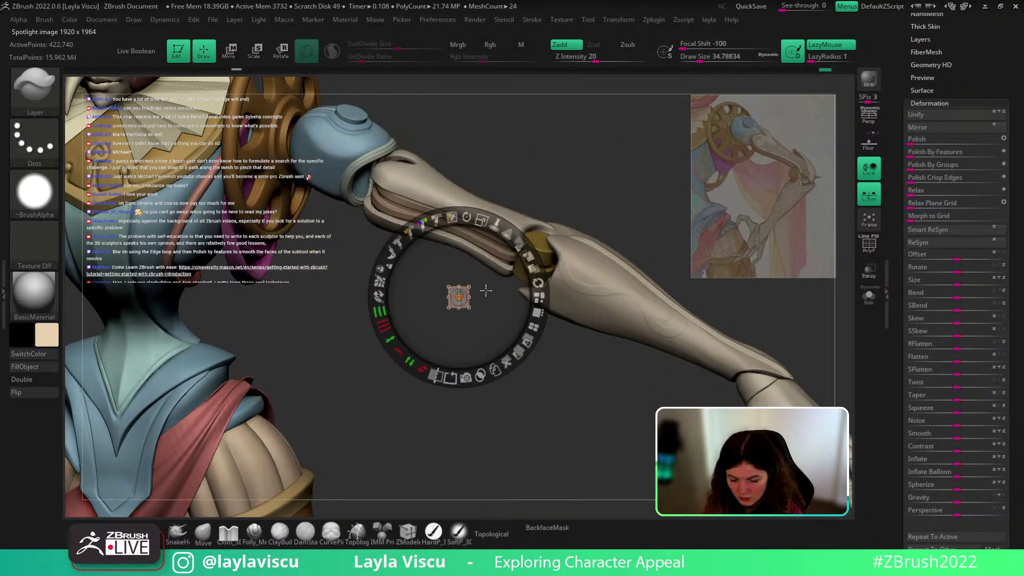
drag(495, 306, 194, 438)
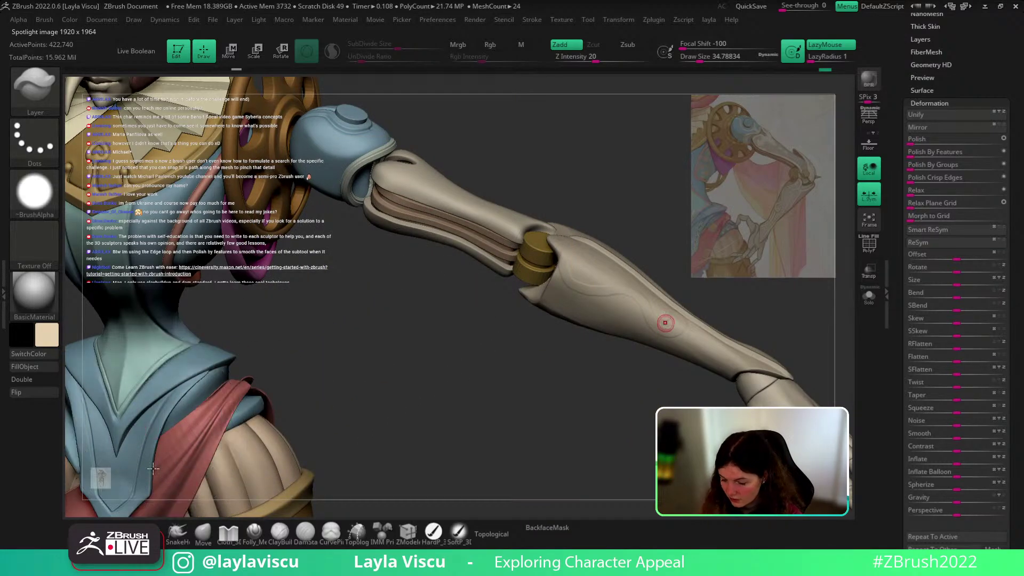
click(741, 240)
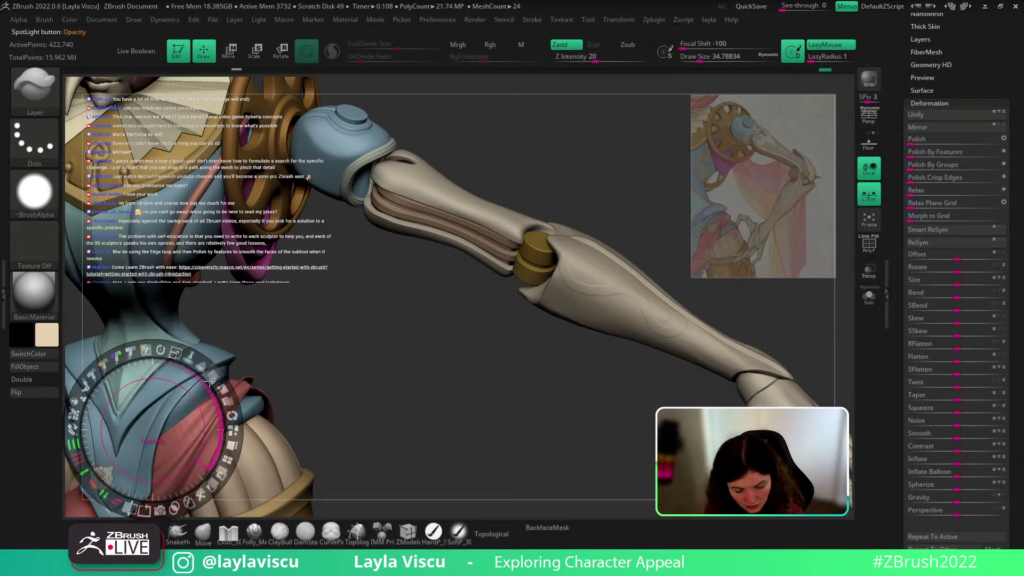
drag(212, 378, 214, 410)
key(z)
Step: Set the Layer brush's LazyMouse radius to 15
drag(629, 405, 733, 355)
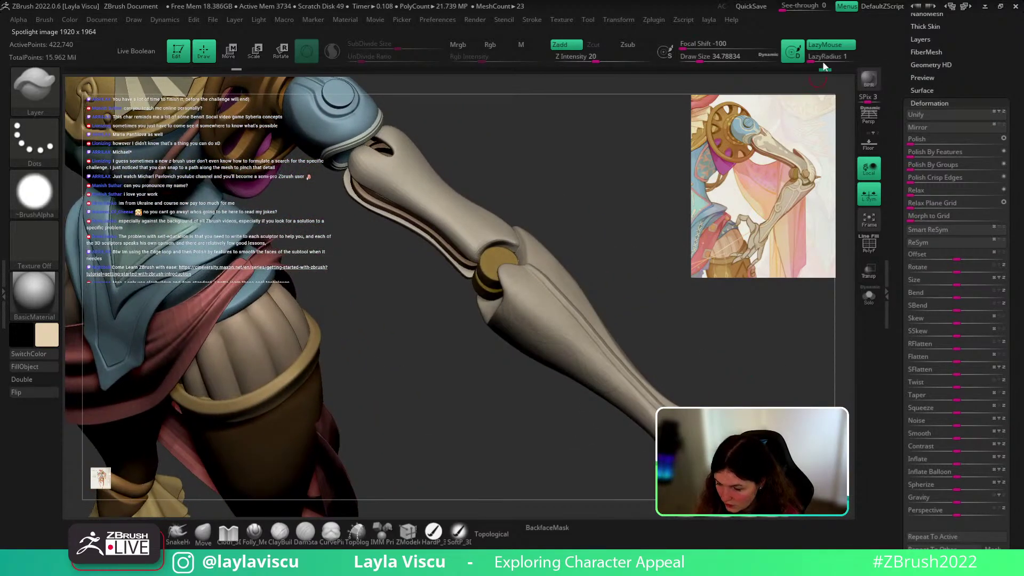
drag(823, 61, 829, 62)
drag(746, 339, 736, 329)
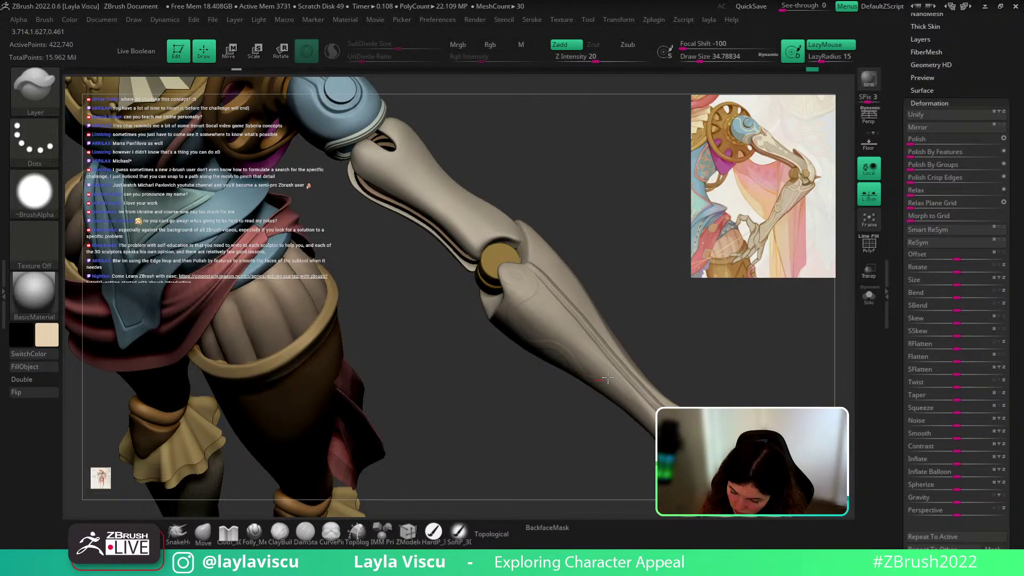
Step: Try an S-shaped scroll with a spiral end on the forearm in one Layer stroke, reinforced by replaying the last stroke
drag(588, 369, 587, 371)
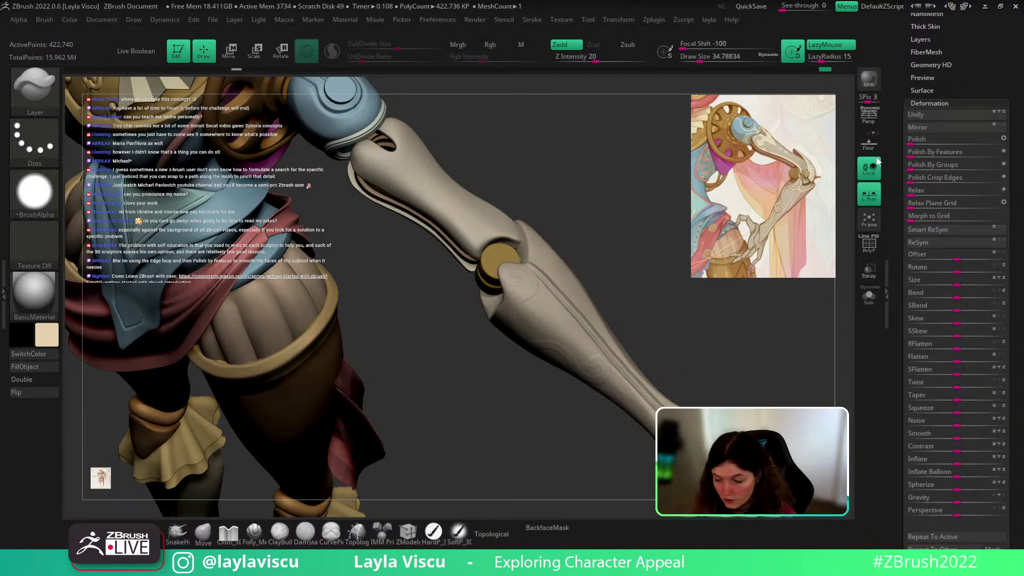
scroll(938, 213, up, 10)
click(923, 126)
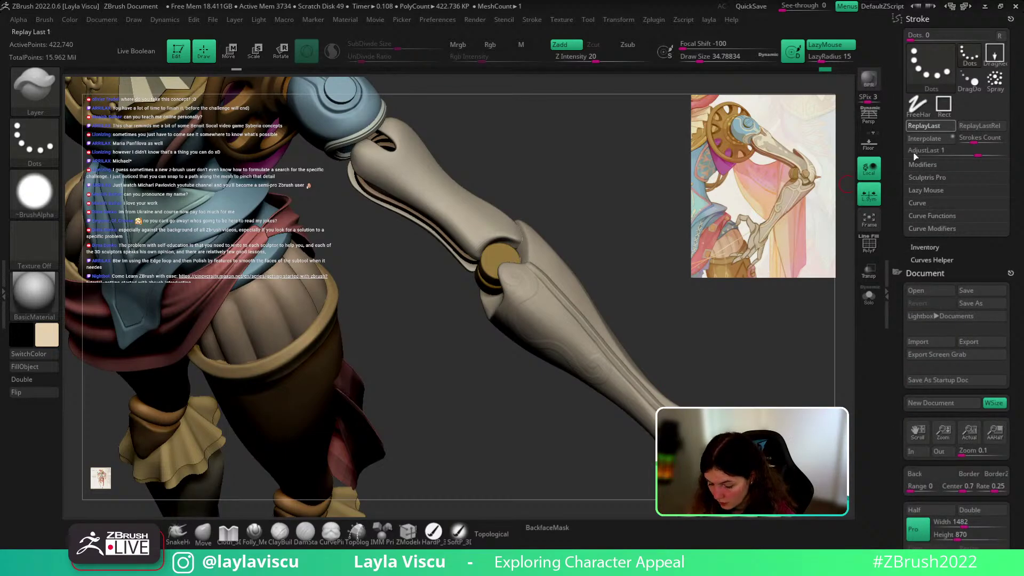
Step: Try replaying the scroll stroke with the Standard brush at a draw size of about 25, and undo it
key(b)
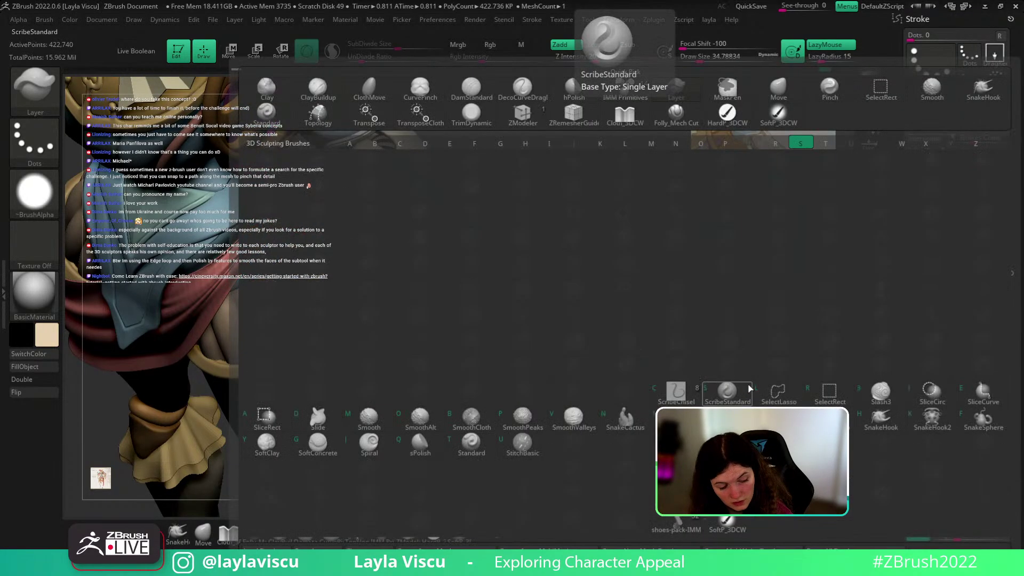
key(s)
key(t)
key(s)
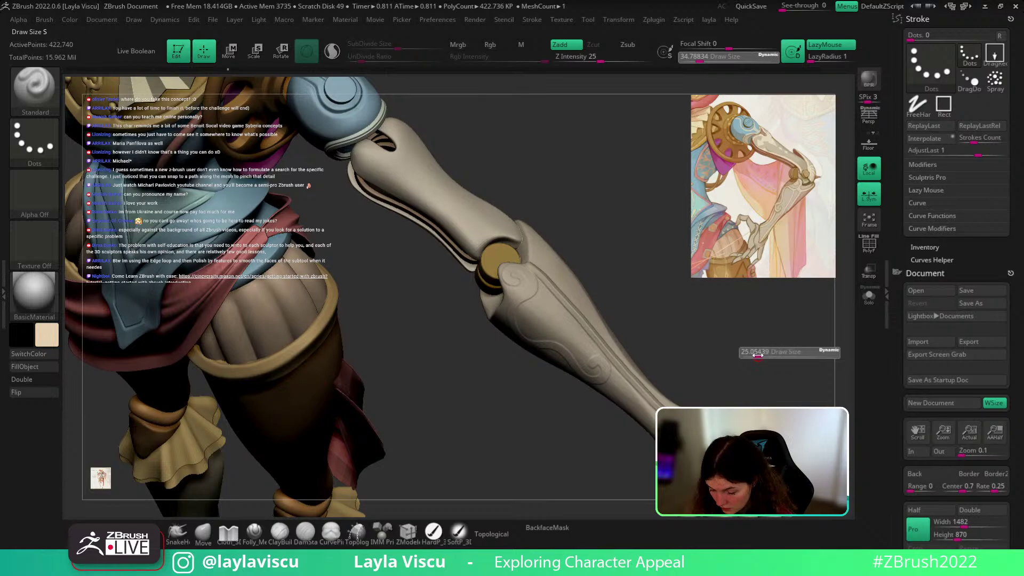
click(939, 129)
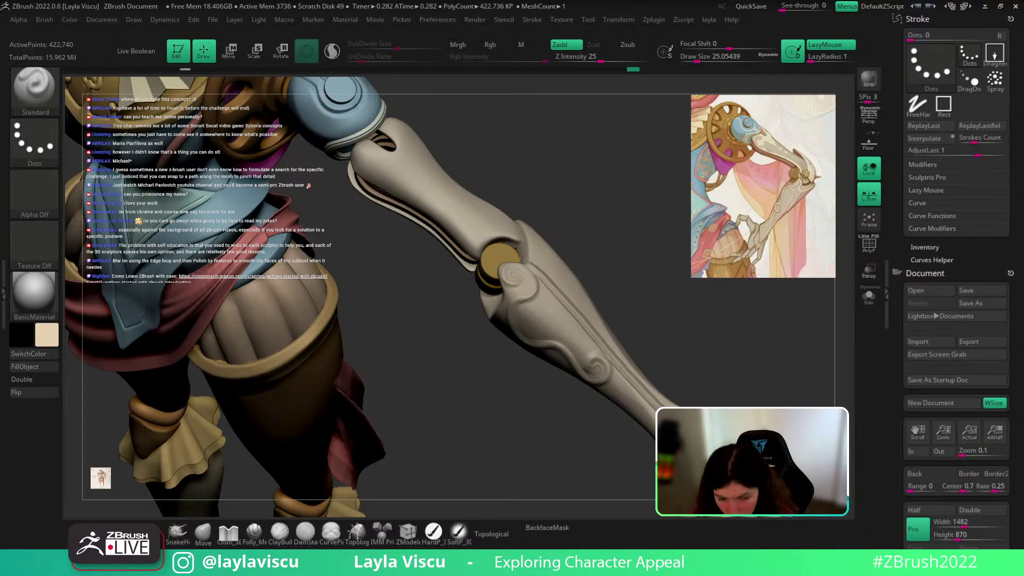
key(ctrl+z)
Step: Try replaying the scroll stroke with the Standard brush at a draw size of about 51, and undo it
key(s)
click(698, 377)
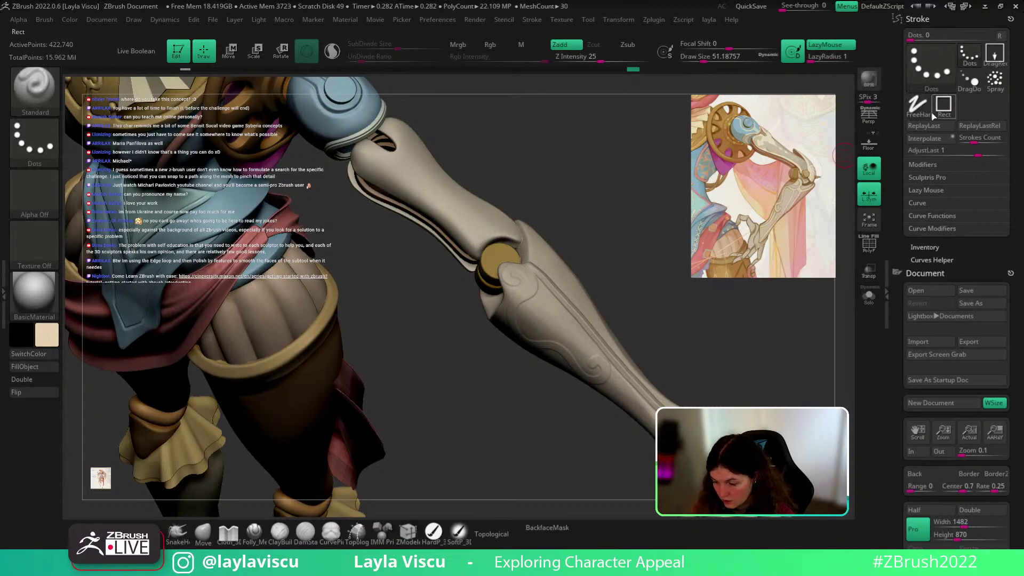
click(934, 127)
key(ctrl+z)
Step: Try replaying the scroll stroke at a draw size of 28.75, and undo back to the forearm without the scroll
key(s)
click(648, 327)
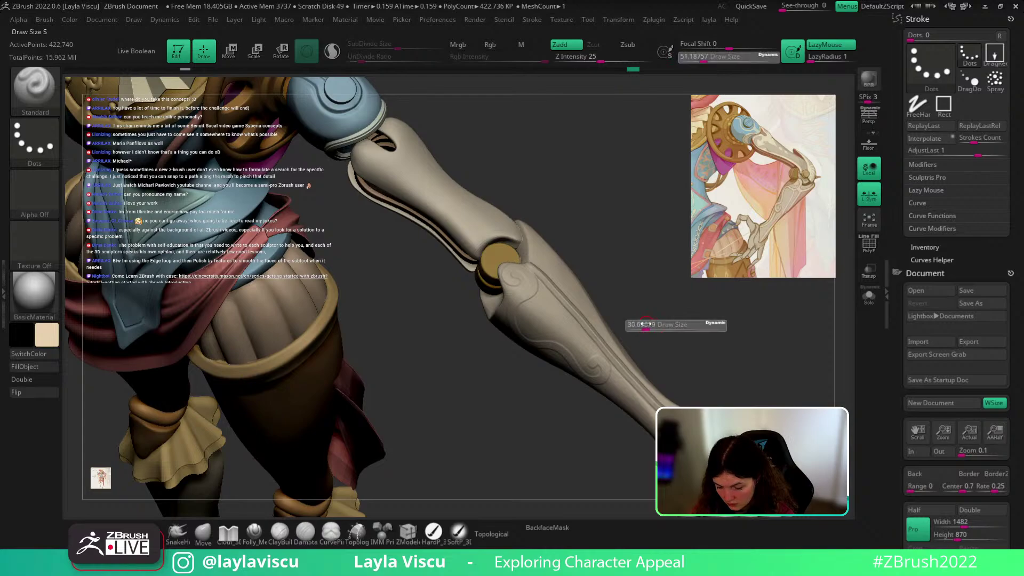
key(ctrl)
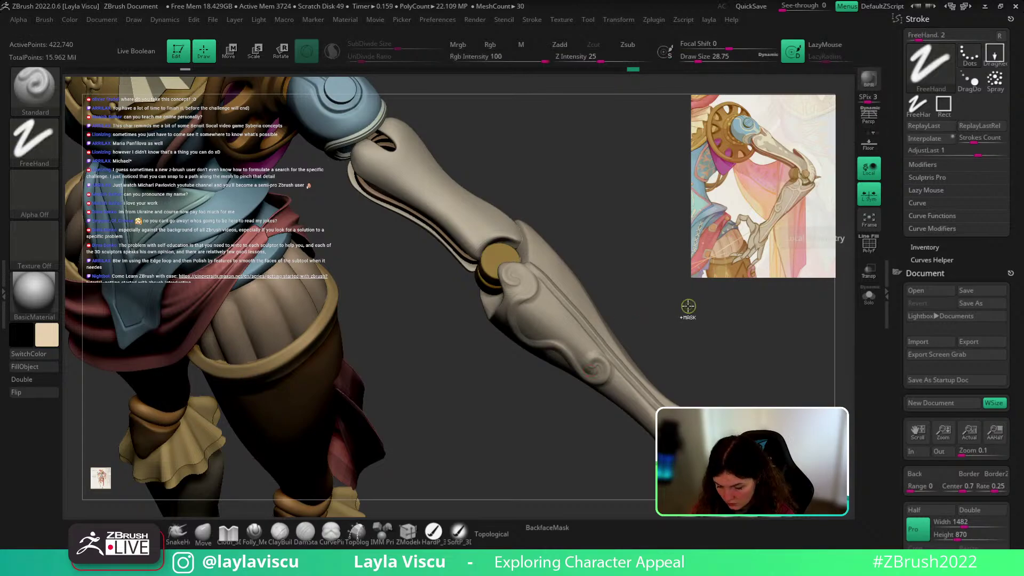
key(ctrl+z)
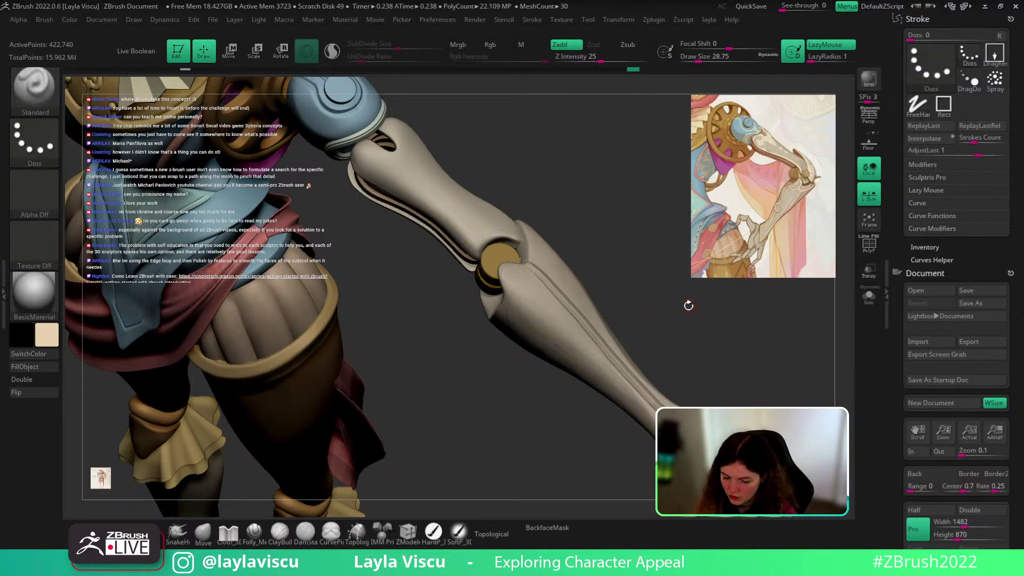
Step: Trace an S-shaped scroll from the elbow joint to a spiral at mid forearm with the Layer brush and replay the stroke to raise it
key(b)
key(l)
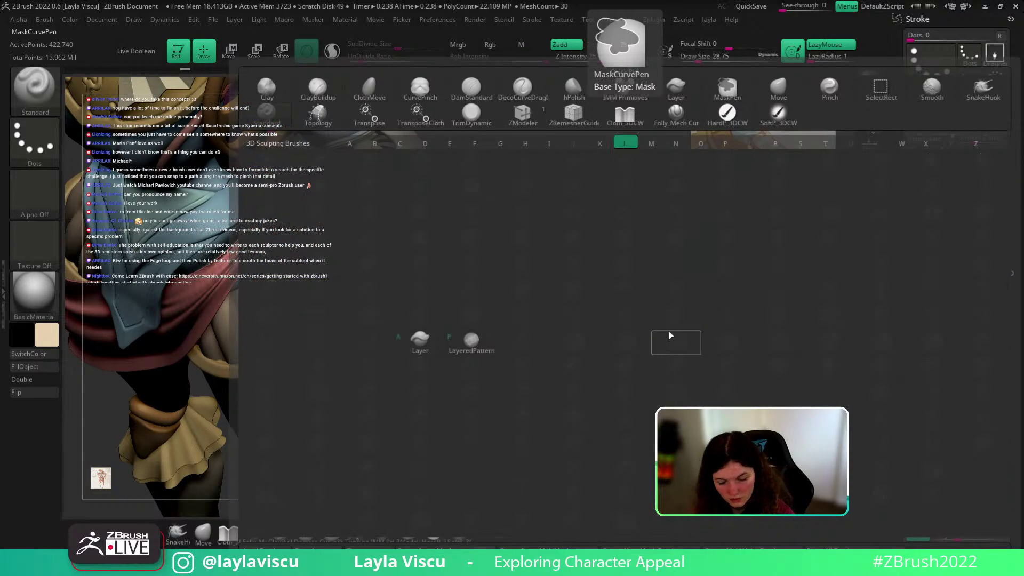
key(a)
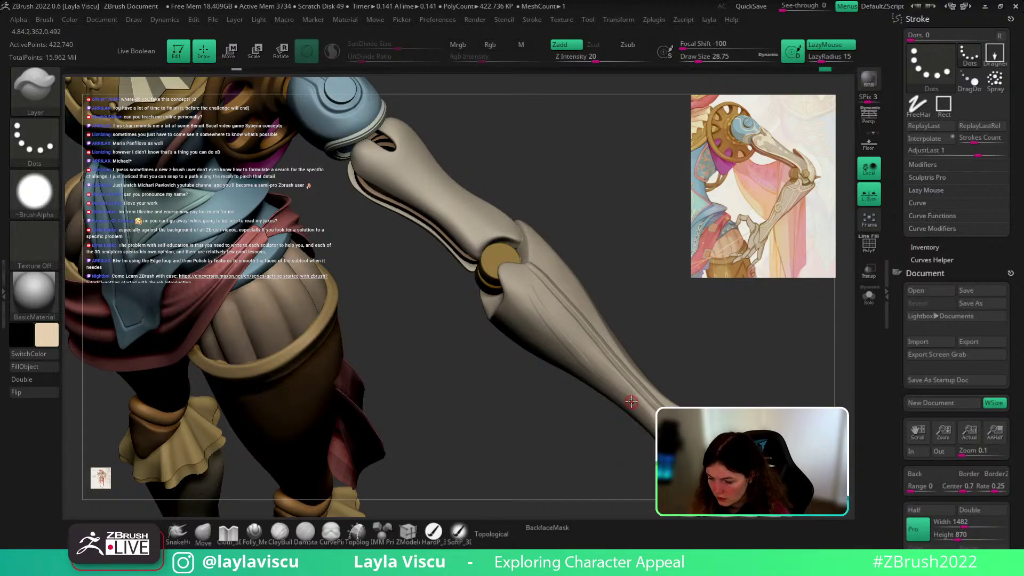
drag(753, 349, 781, 393)
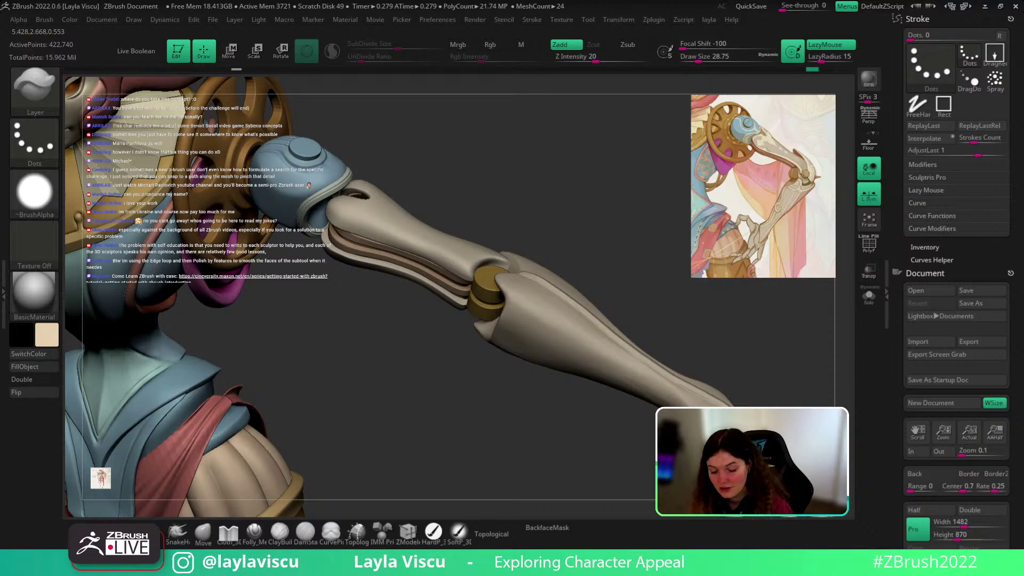
drag(619, 265, 536, 342)
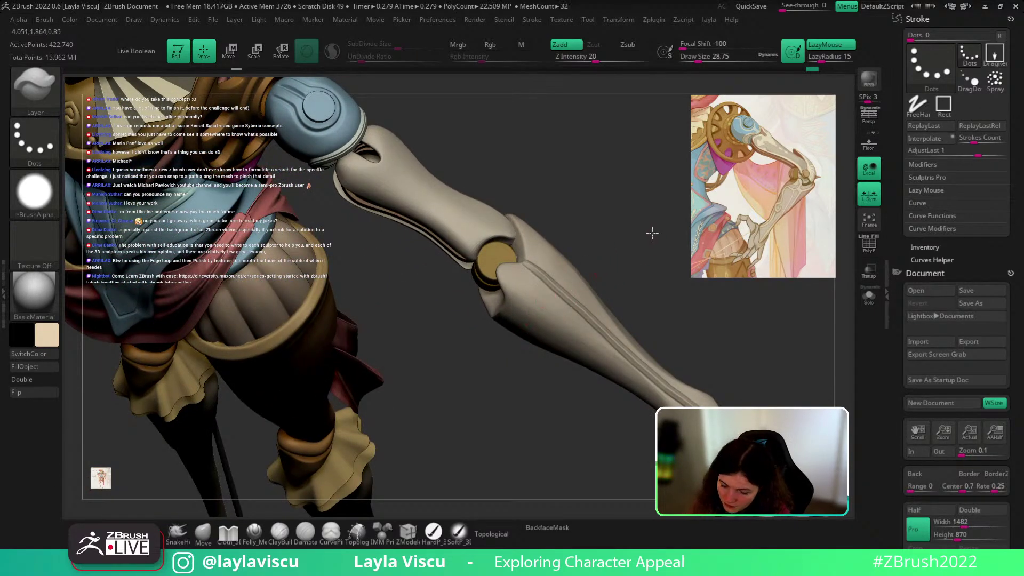
drag(651, 233, 509, 280)
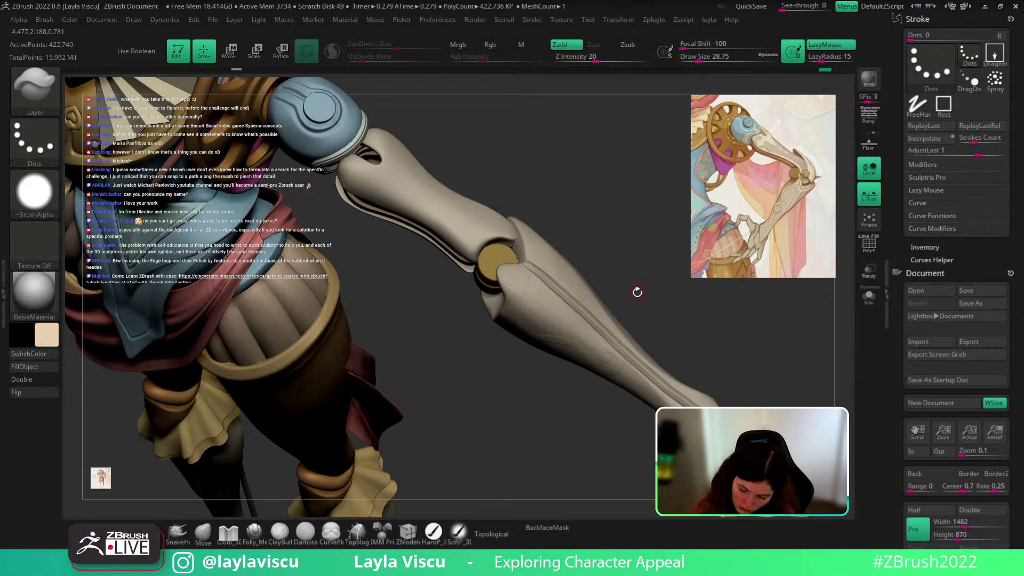
mouse_move(637, 292)
mouse_down()
mouse_move(642, 274)
mouse_move(586, 277)
mouse_up()
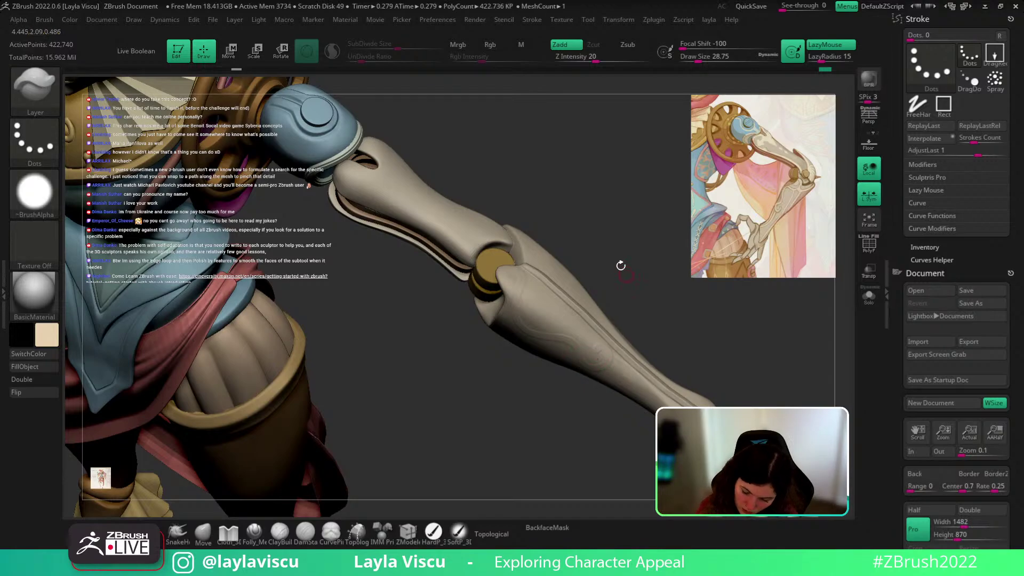
key(1)
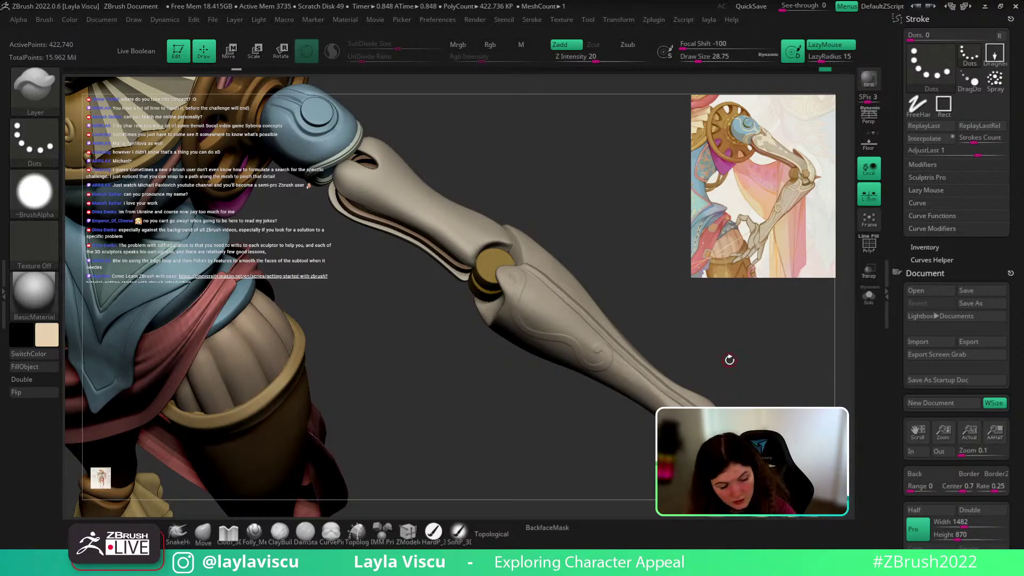
Step: Switch to the Standard brush with LazyMouse off, replay the stroke over the forearm scroll and undo that replay
key(b)
key(m)
key(v)
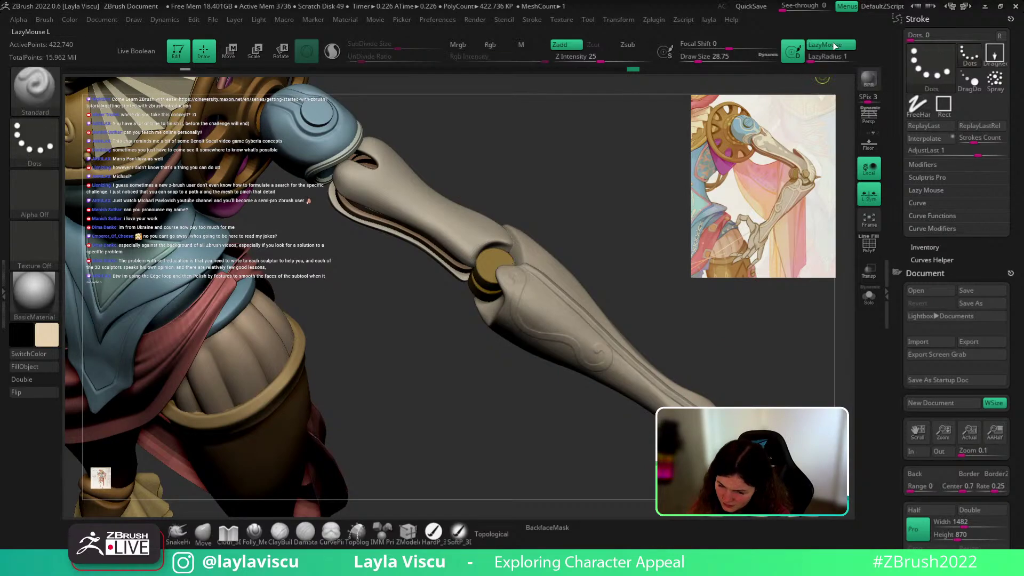
key(l)
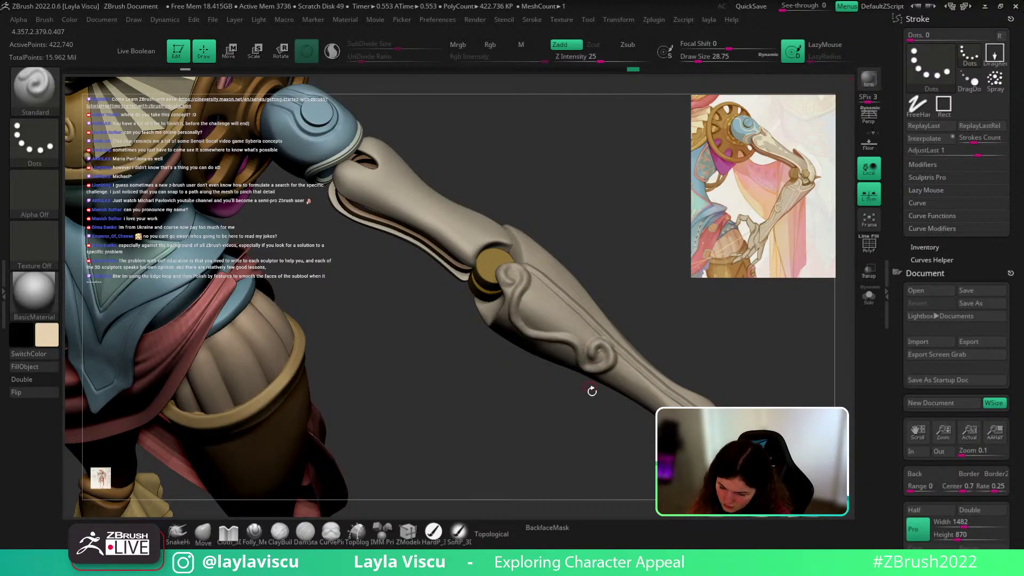
key(ctrl+z)
Step: Reduce the Standard brush's draw size to about 27, replay the stroke over the scroll and undo the replay
key(s)
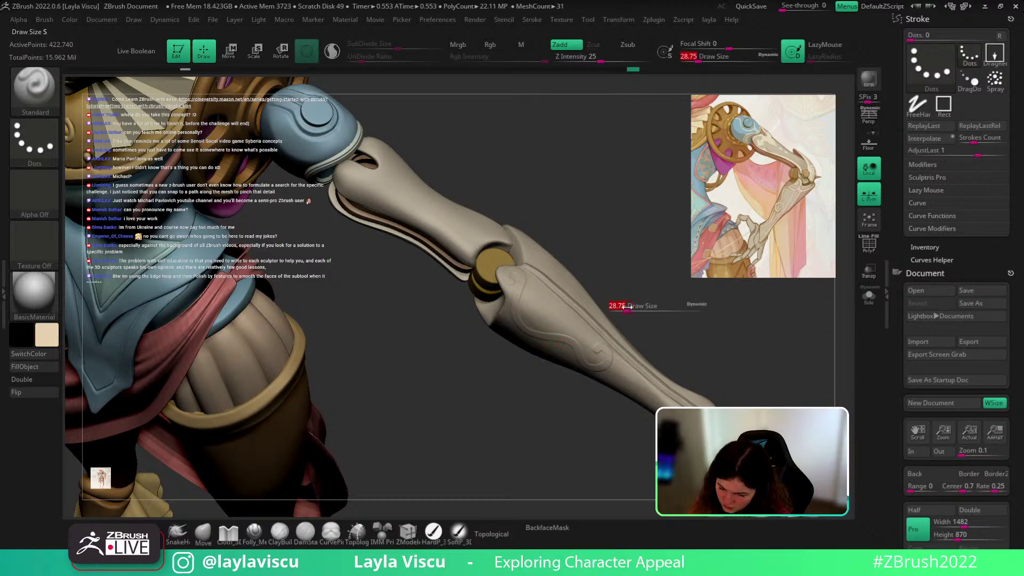
click(931, 129)
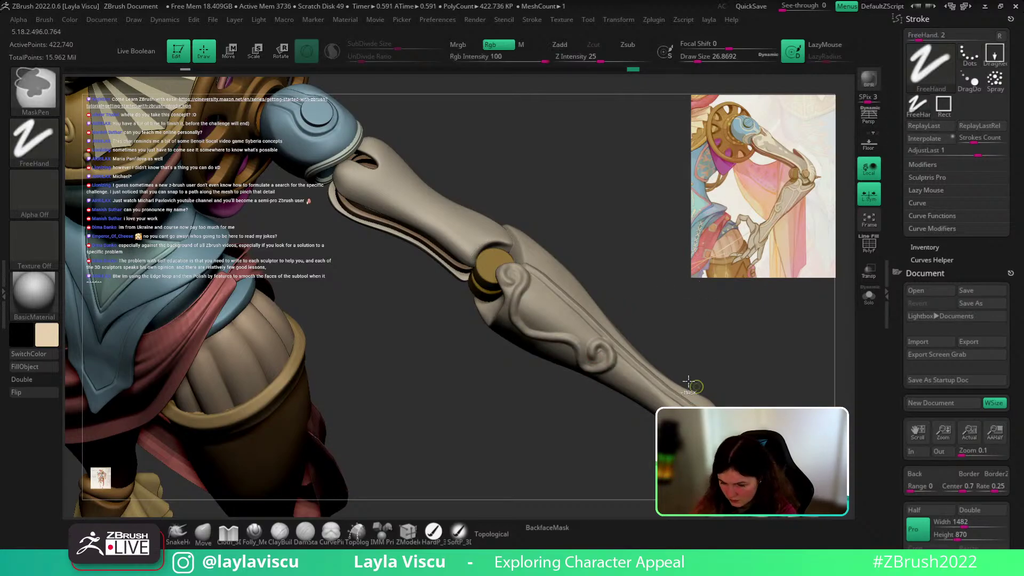
key(ctrl+z)
Step: Try replaying the stroke over the forearm scroll with the Standard brush at Z Intensity 7, undo it, and replay it at 17
drag(587, 63, 577, 63)
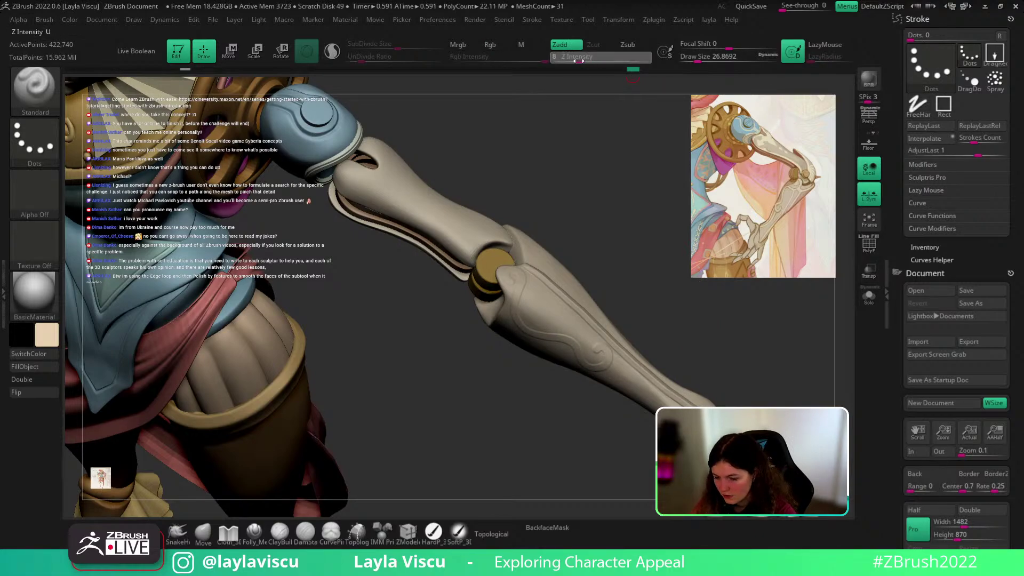
click(923, 128)
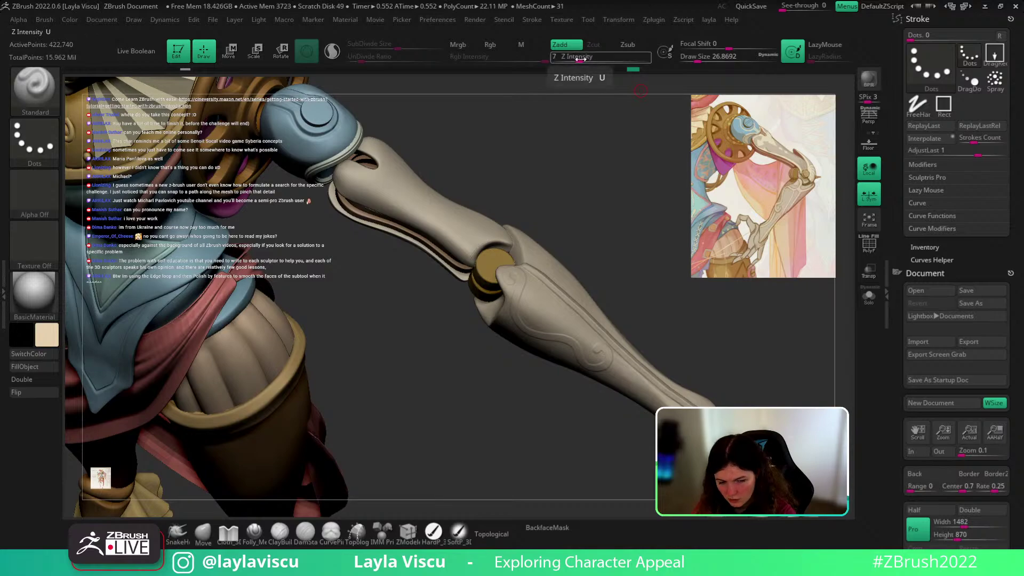
drag(580, 61, 591, 61)
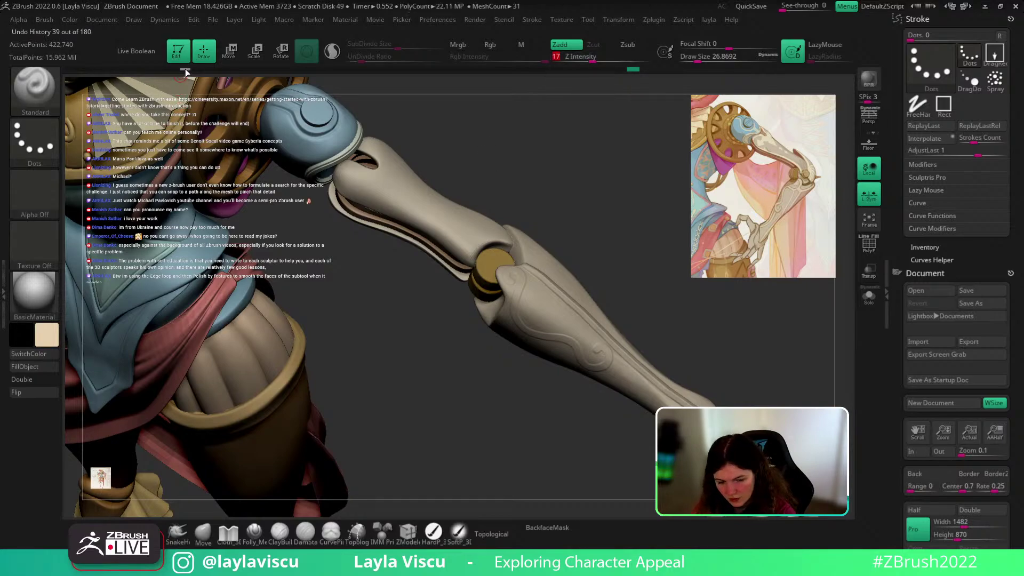
click(924, 129)
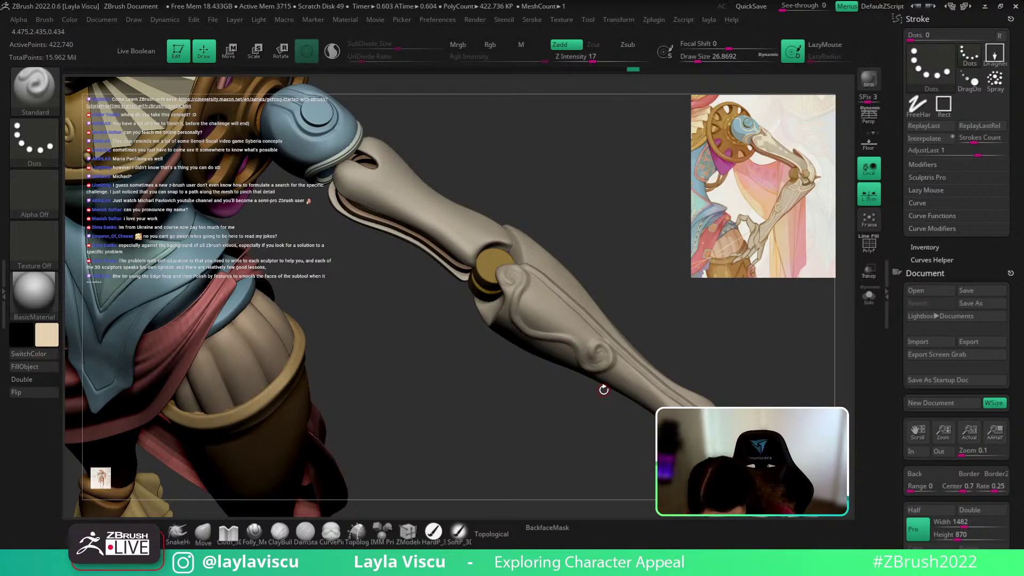
Step: Smooth across the scroll's spiral, undo back to the faint Layer scroll, and try the stroke replay again
mouse_move(601, 388)
shift+mouse_down()
mouse_move(572, 333)
mouse_move(596, 345)
shift+mouse_up()
key(ctrl+z)
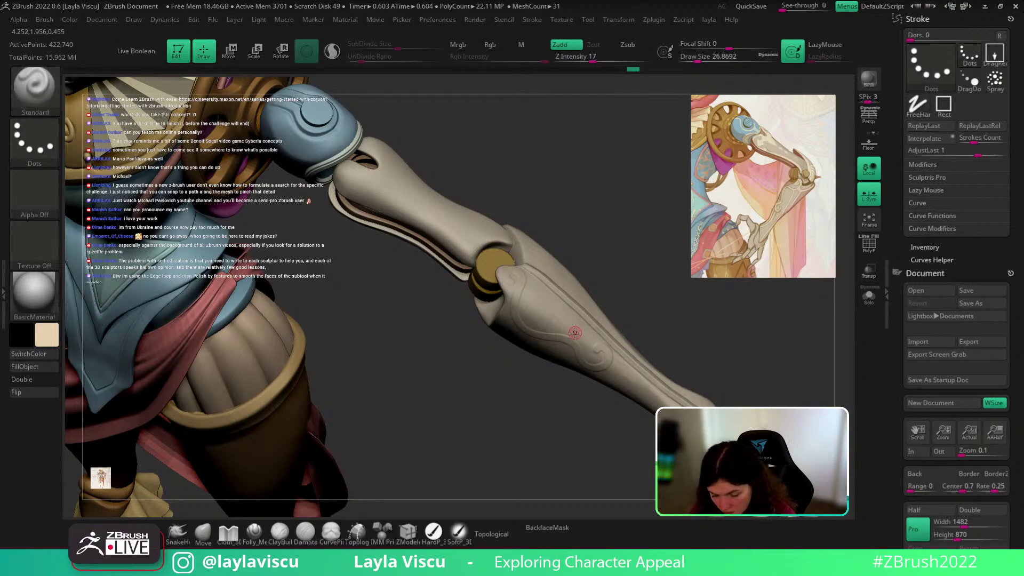
click(926, 126)
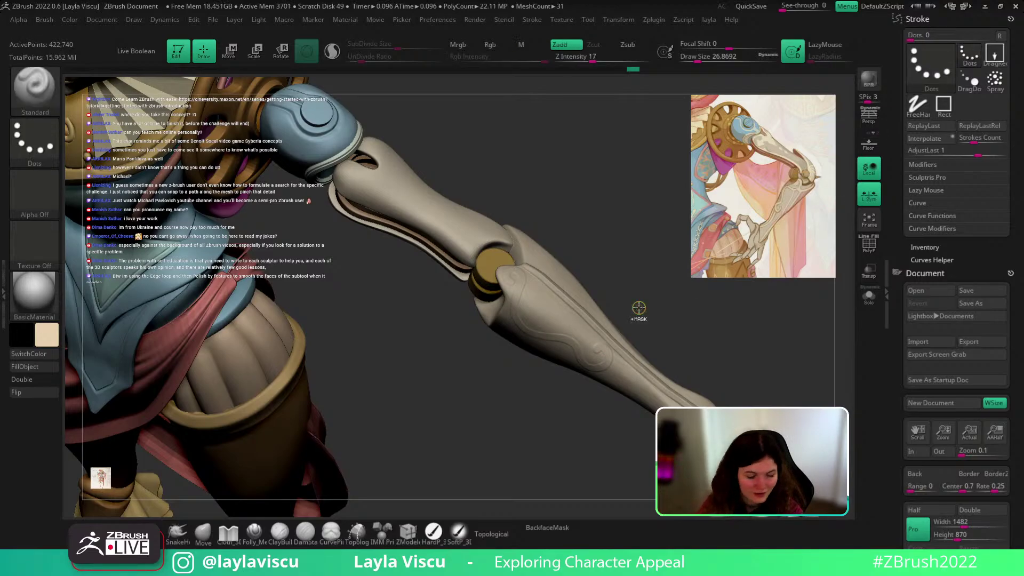
Step: Undo the forearm scroll and trace a straight line down the forearm from the elbow joint with the Layer brush
key(b)
key(l)
key(y)
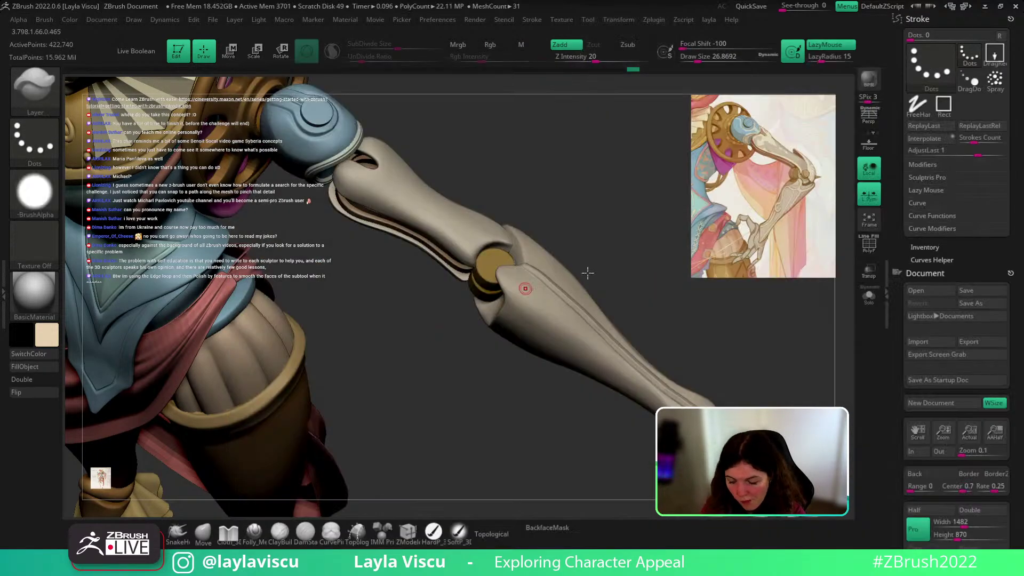
drag(587, 273, 661, 275)
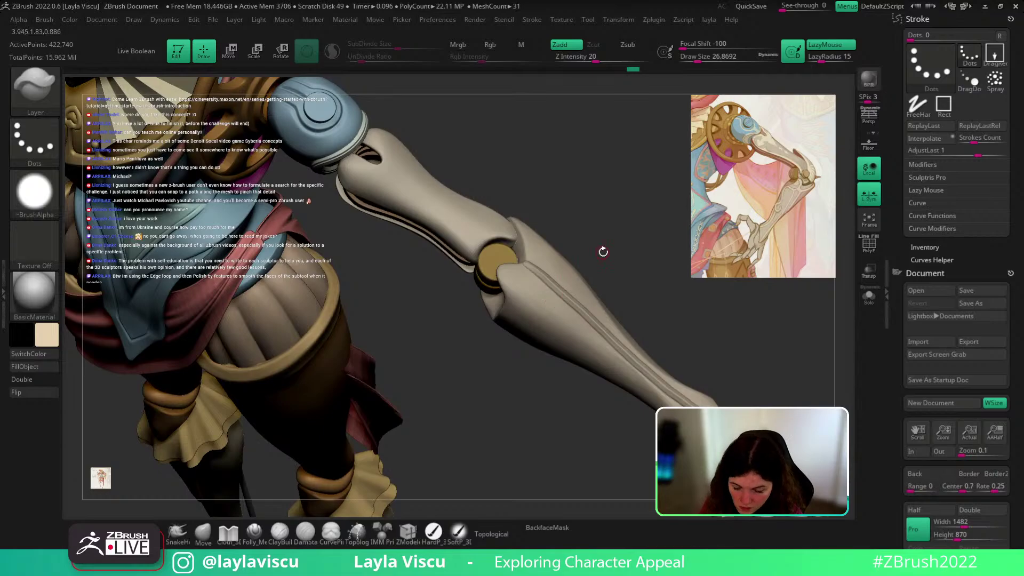
drag(603, 252, 558, 293)
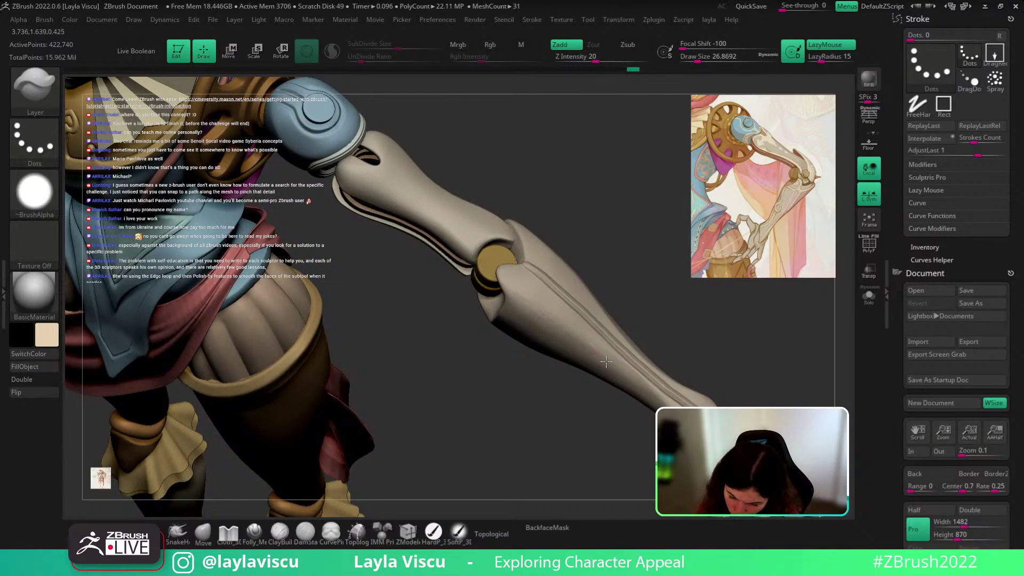
Step: Switch to the Standard brush, replay the straight stroke on the forearm at Z Intensity 17, and undo that replay
key(b)
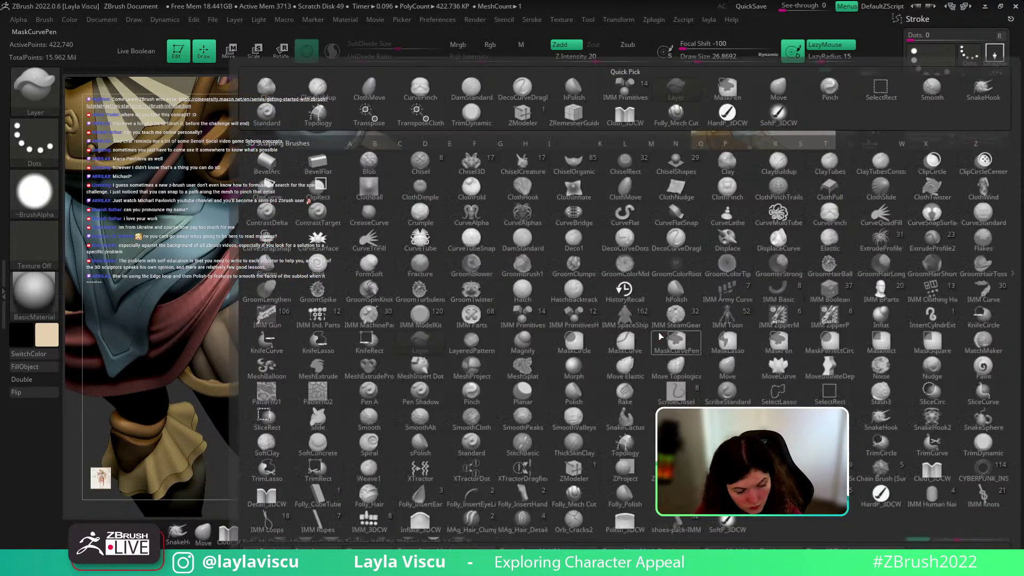
click(660, 337)
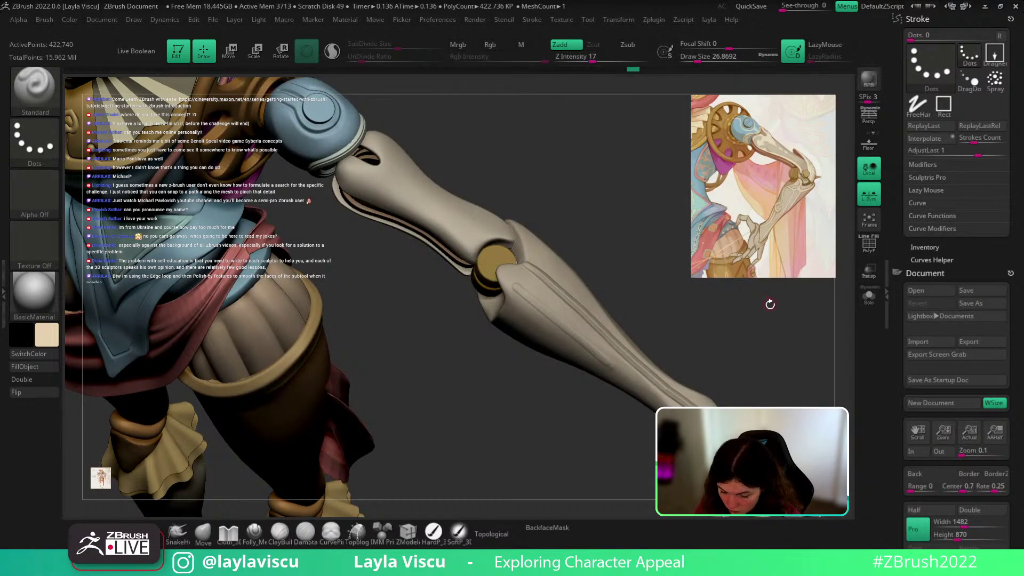
key(ctrl)
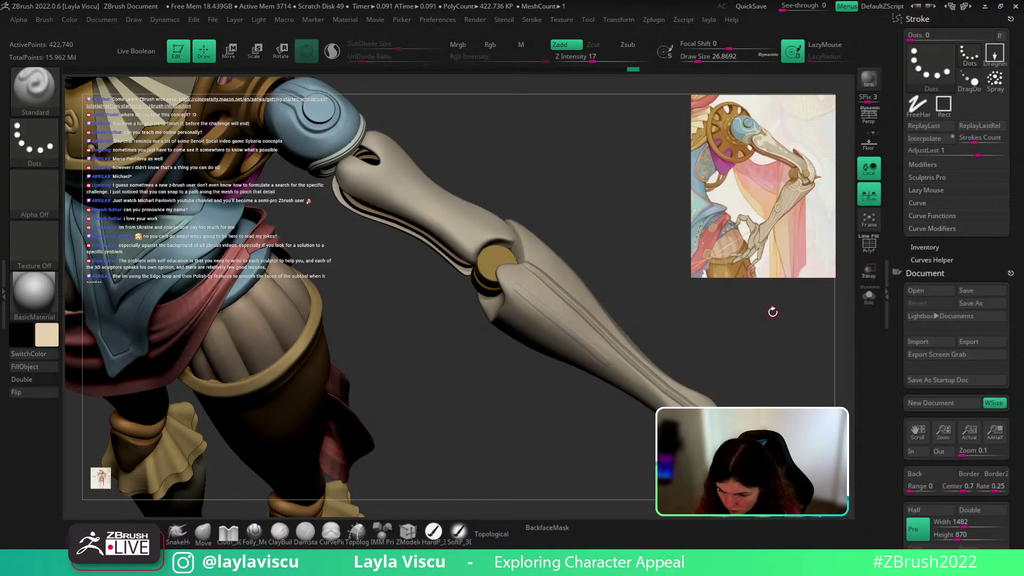
Step: Set the Standard brush's Z Intensity to 23, replay the straight stroke, and undo back to the clean forearm
click(589, 56)
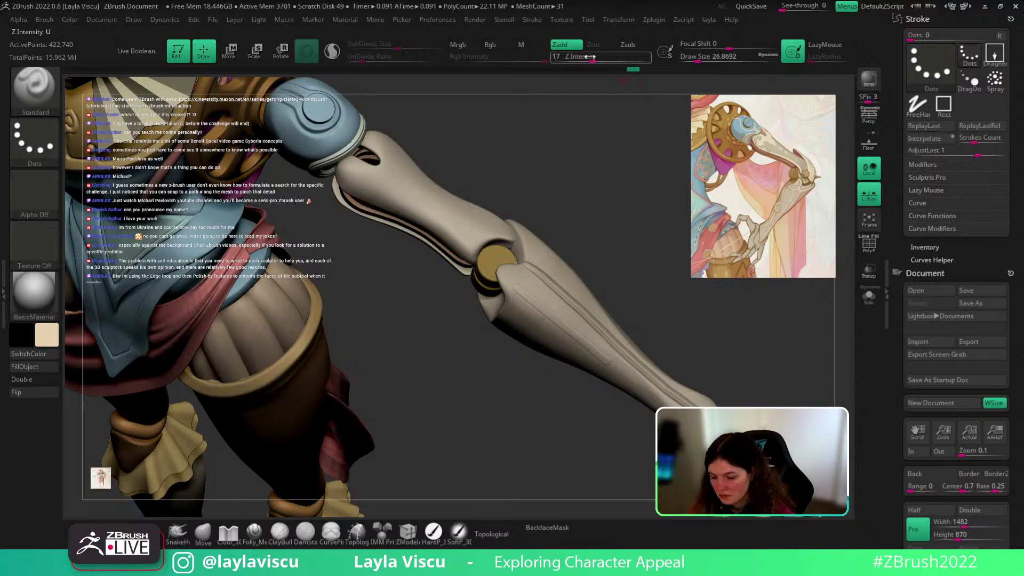
drag(589, 57, 599, 57)
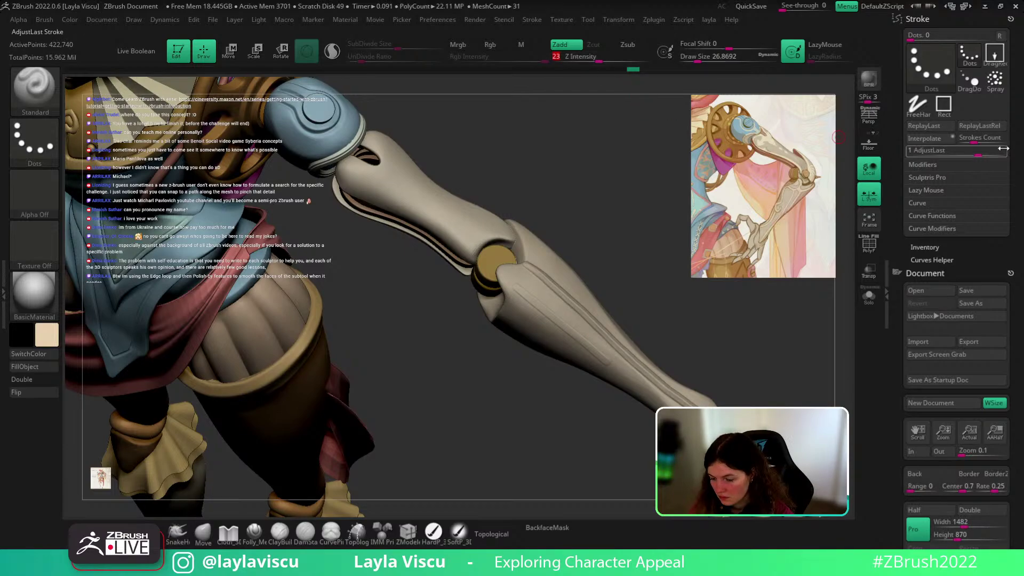
click(933, 126)
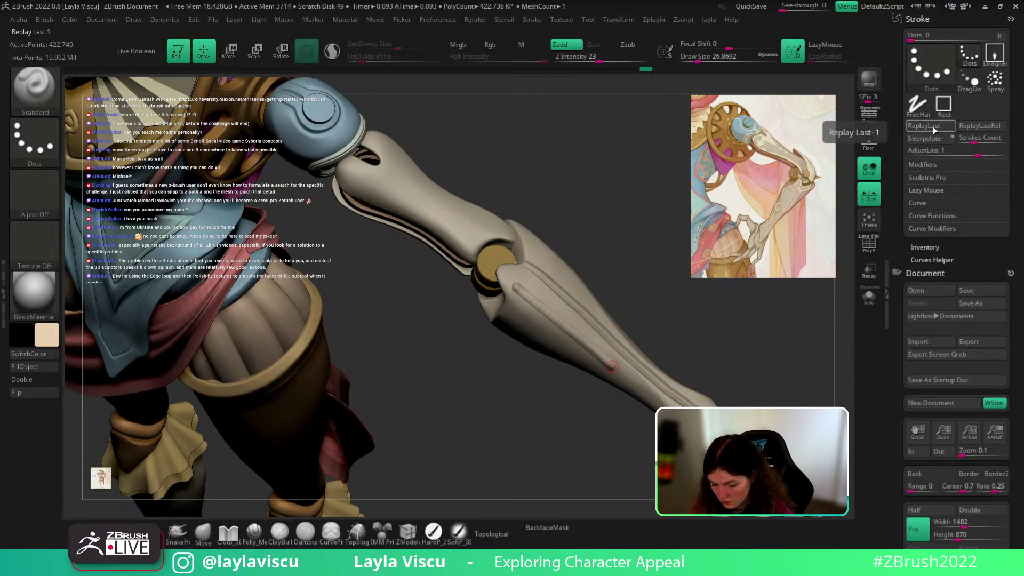
key(ctrl)
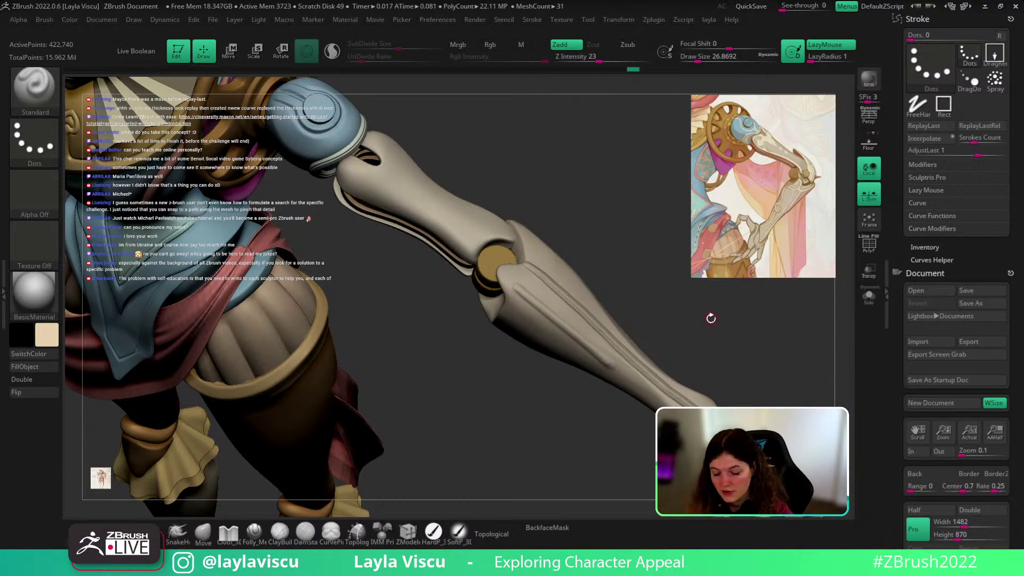
key(ctrl)
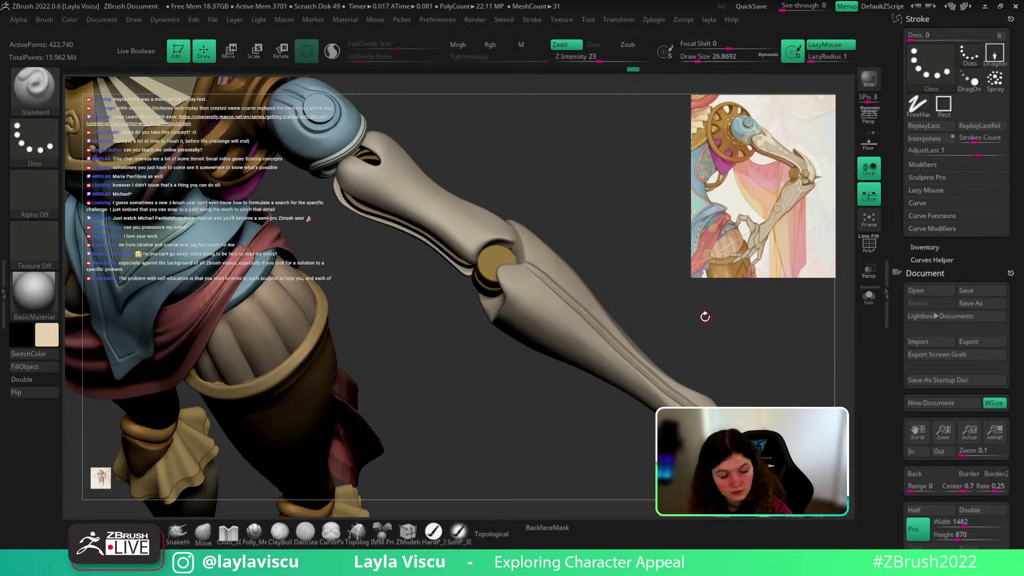
Step: Trace an S-shaped scroll ending in a mid-forearm spiral with the Layer brush and replay the stroke over it
key(b)
key(l)
key(a)
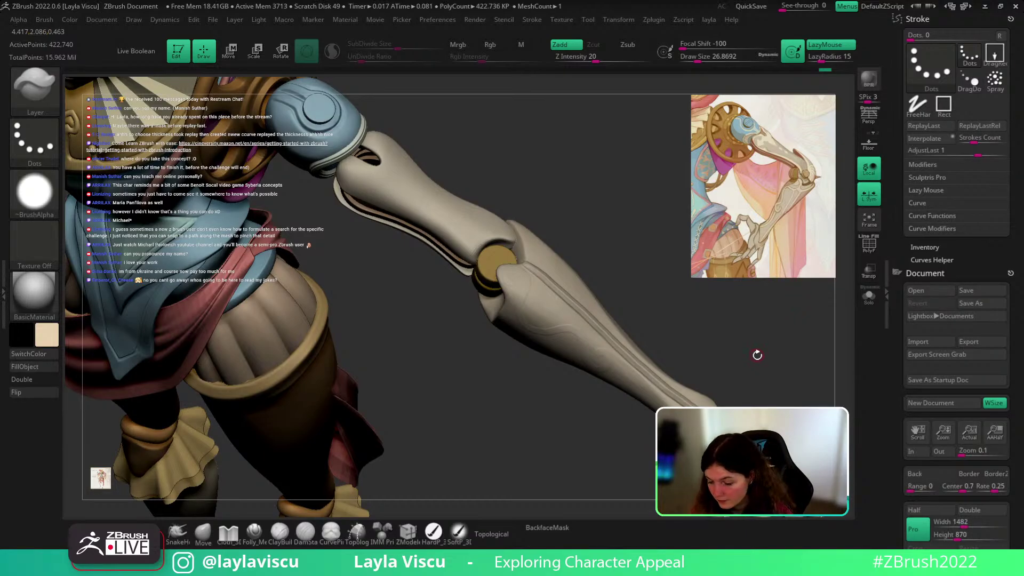
key(1)
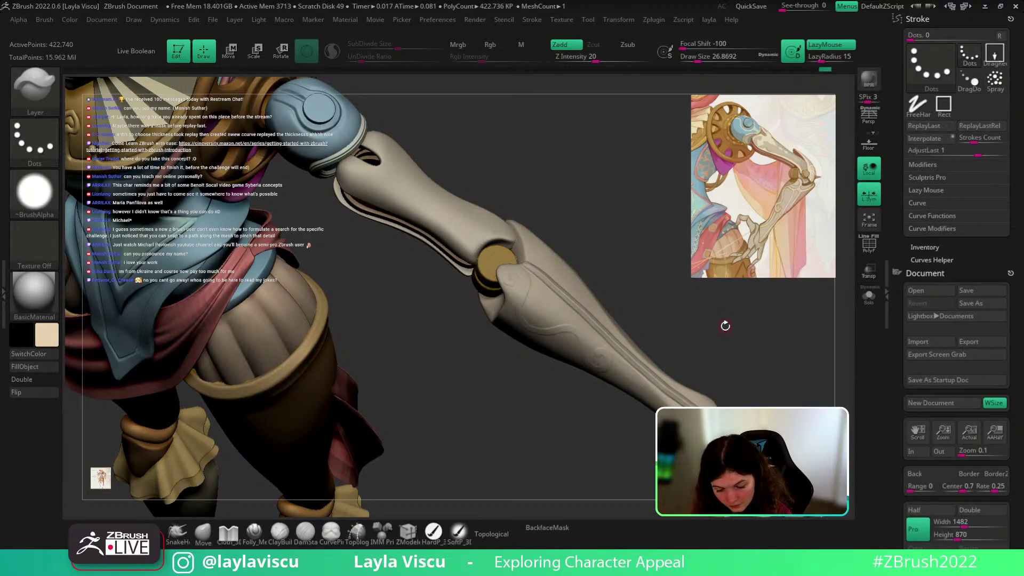
Step: Replay the scroll stroke with the Standard brush at draw size 26.87 and undo the replay
key(b)
key(1)
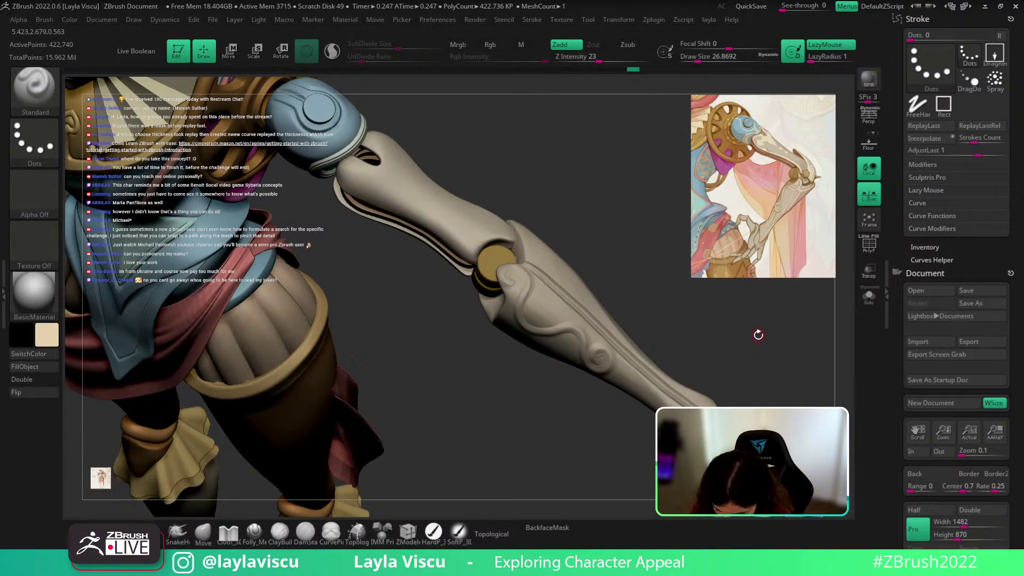
key(ctrl+z)
Step: Reduce the Standard brush's draw size to about 23.3 and try replaying the stroke over the forearm scroll
key(s)
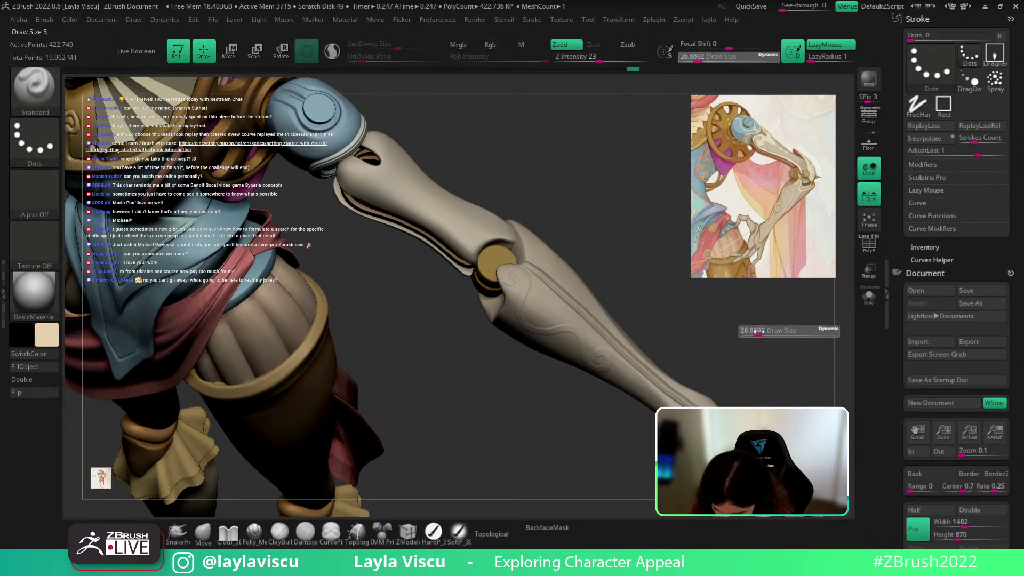
click(757, 332)
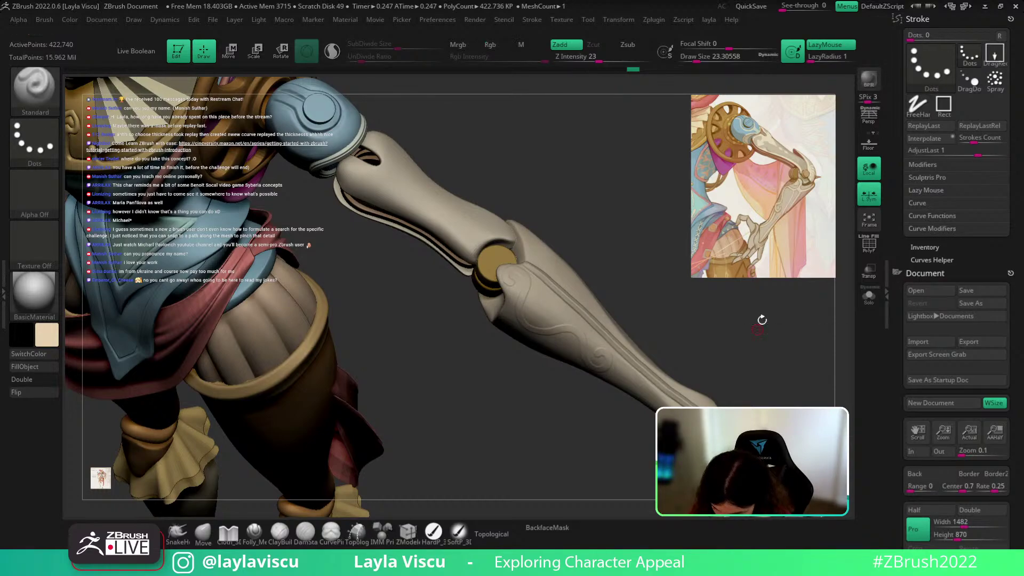
click(930, 129)
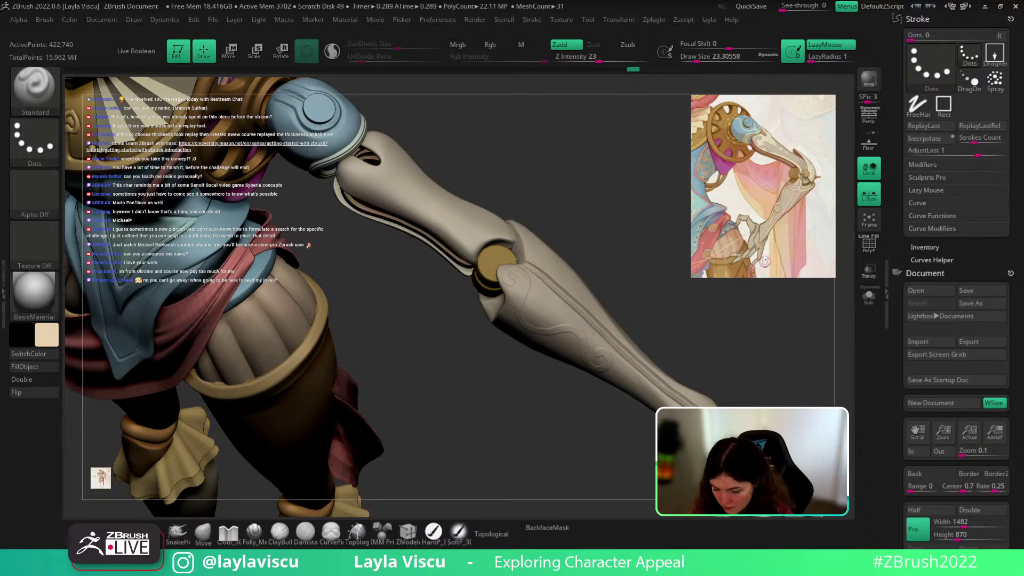
Step: Try replaying the stroke over the forearm scroll with the ContrastTarget brush and with the ContrastDelta brush
key(b)
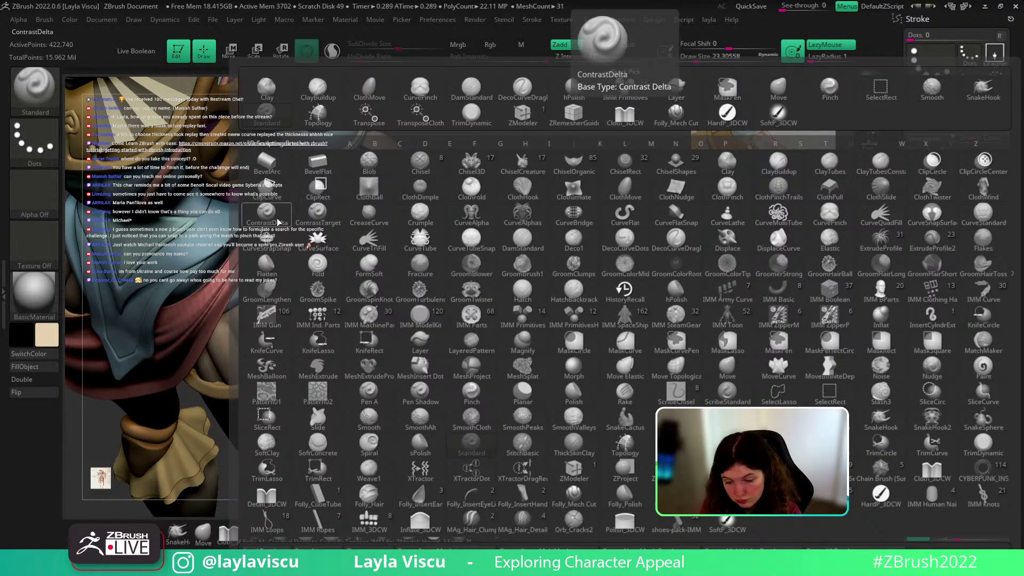
click(330, 220)
key(1)
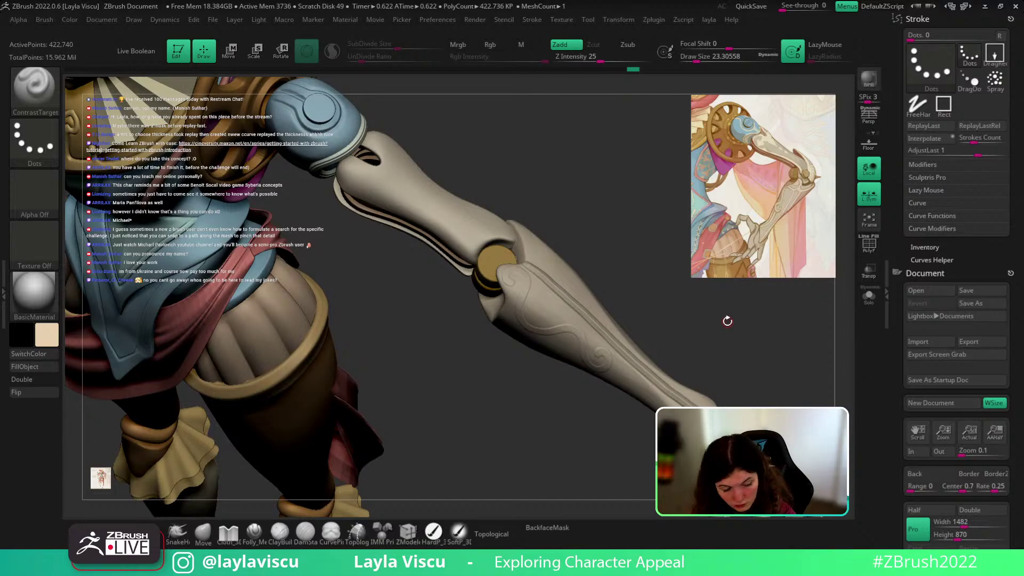
key(b)
click(278, 219)
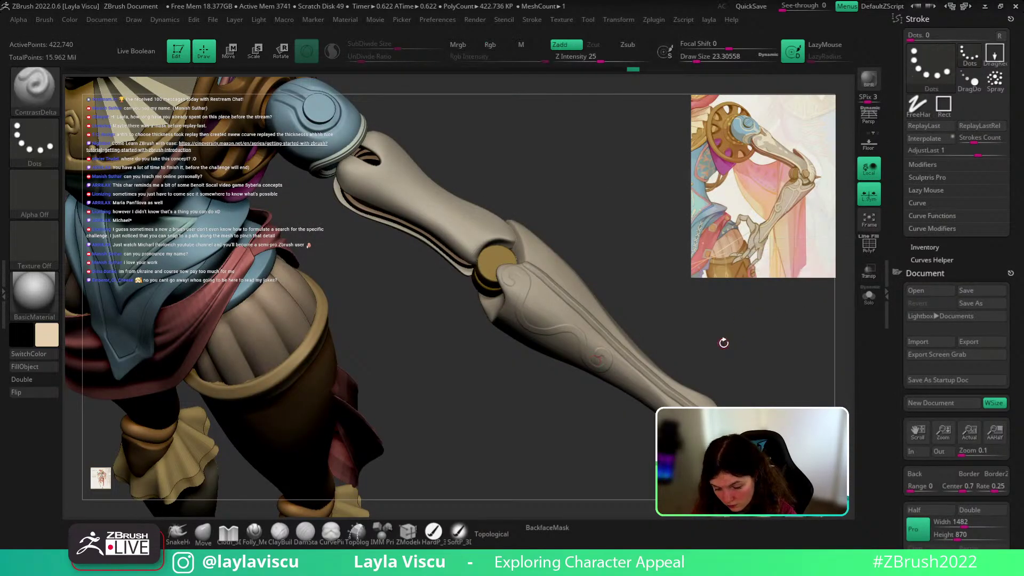
Step: Try replaying the scroll stroke with the Folly_Mech Cut brush and undo back to the forearm without the scroll
key(b)
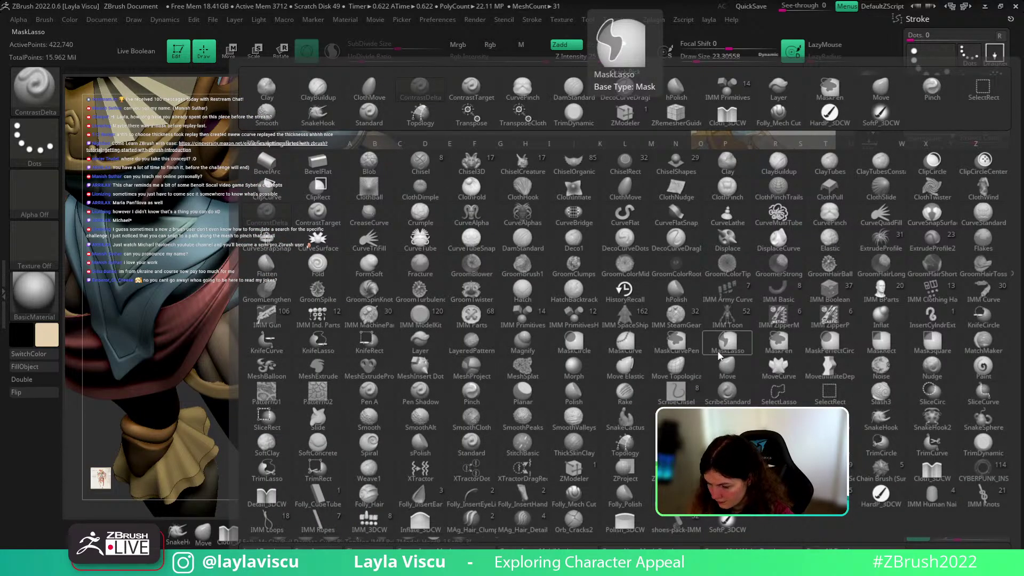
key(b)
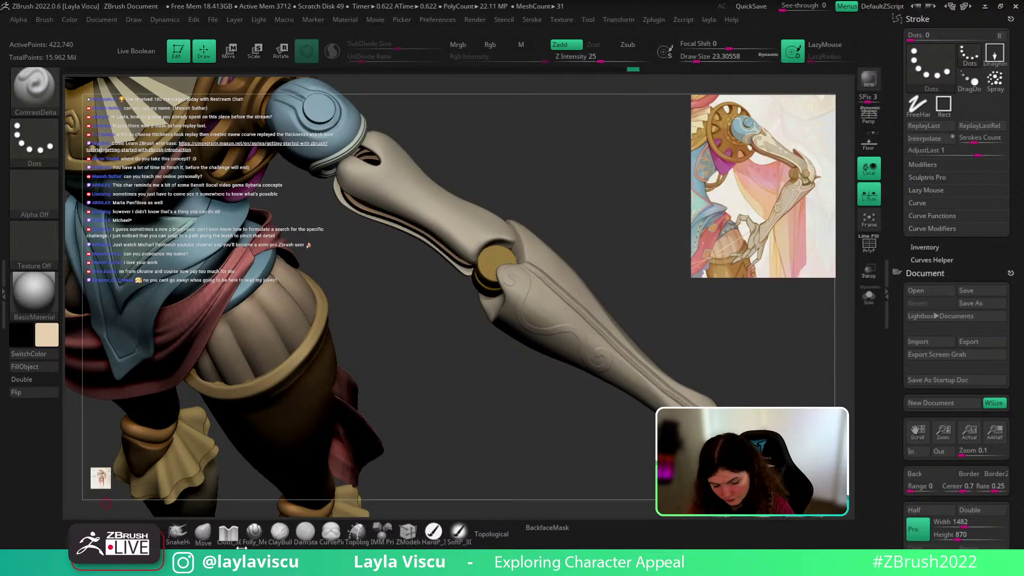
click(254, 533)
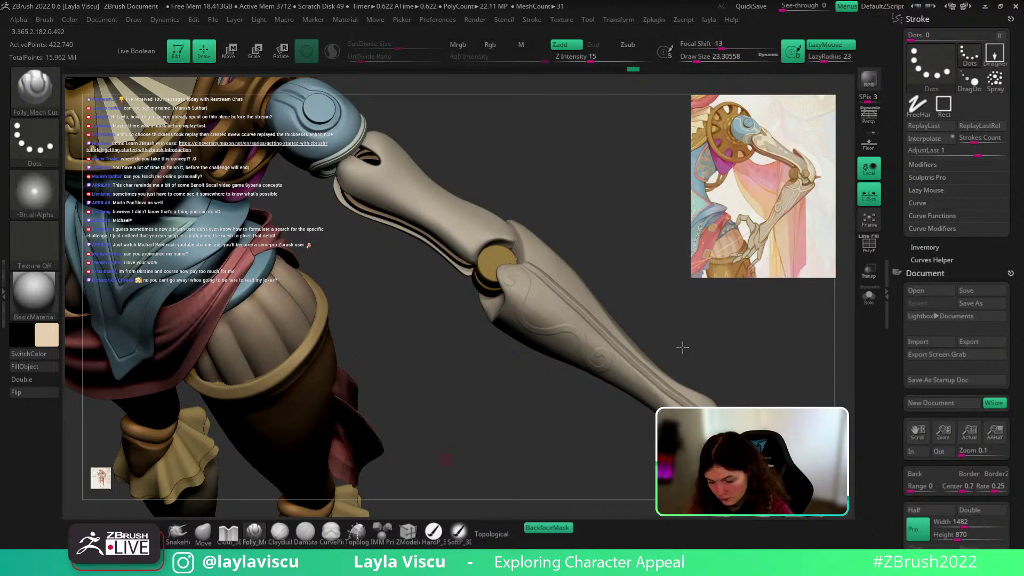
click(923, 126)
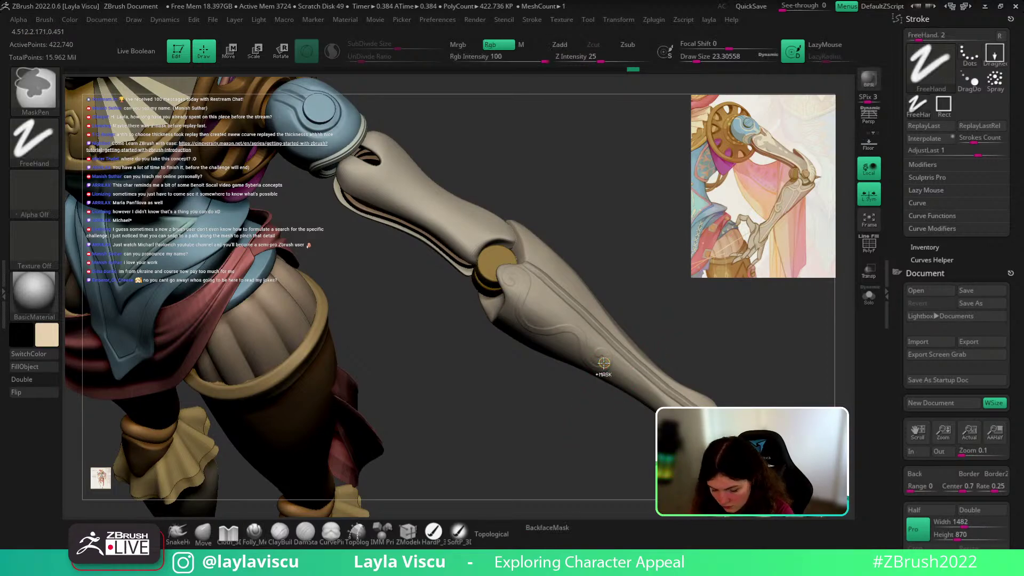
key(ctrl+z)
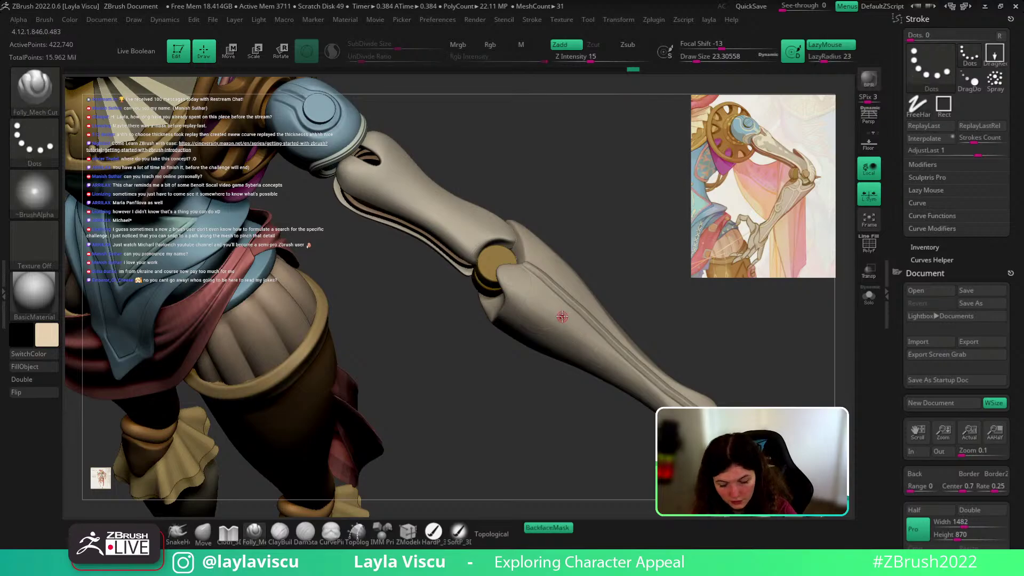
Step: Trace an S-shaped curve on the forearm below the elbow joint with the Layer brush and LazyMouse off
key(b)
key(l)
key(a)
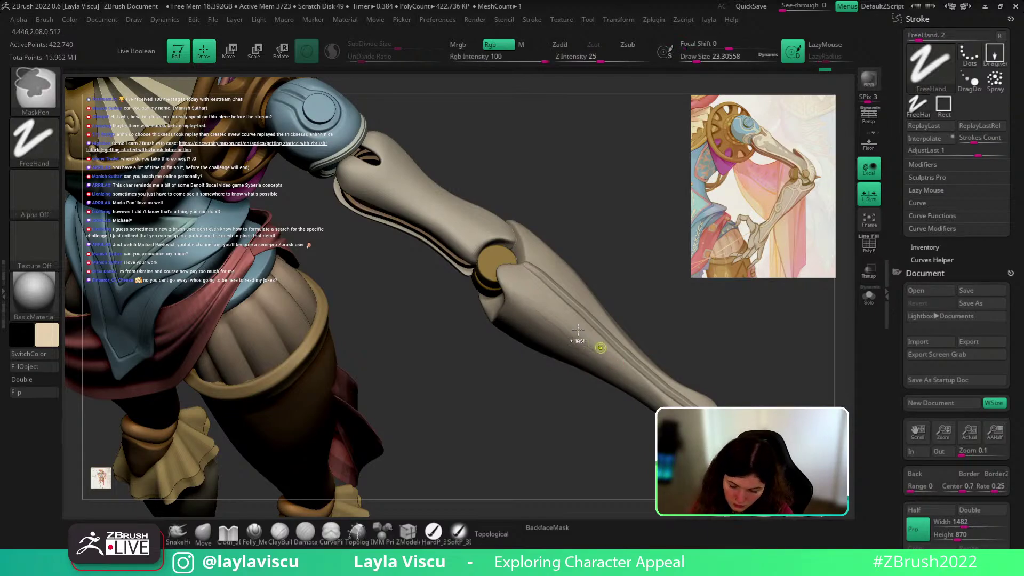
key(ctrl+z)
key(ctrl+shift+z)
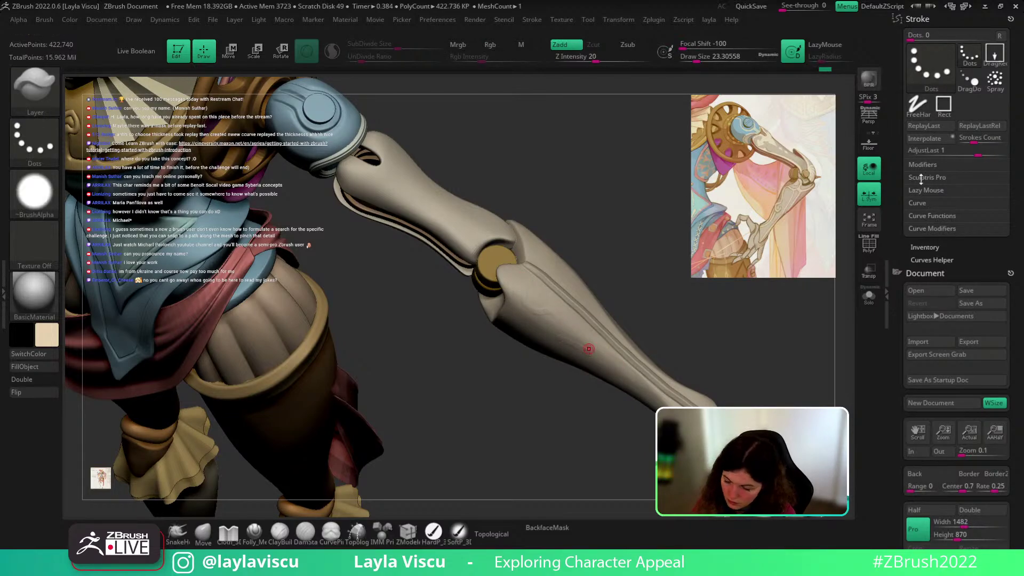
Step: Switch to the Standard brush and replay the stroke to raise the S-shaped curve on the forearm
key(b)
key(s)
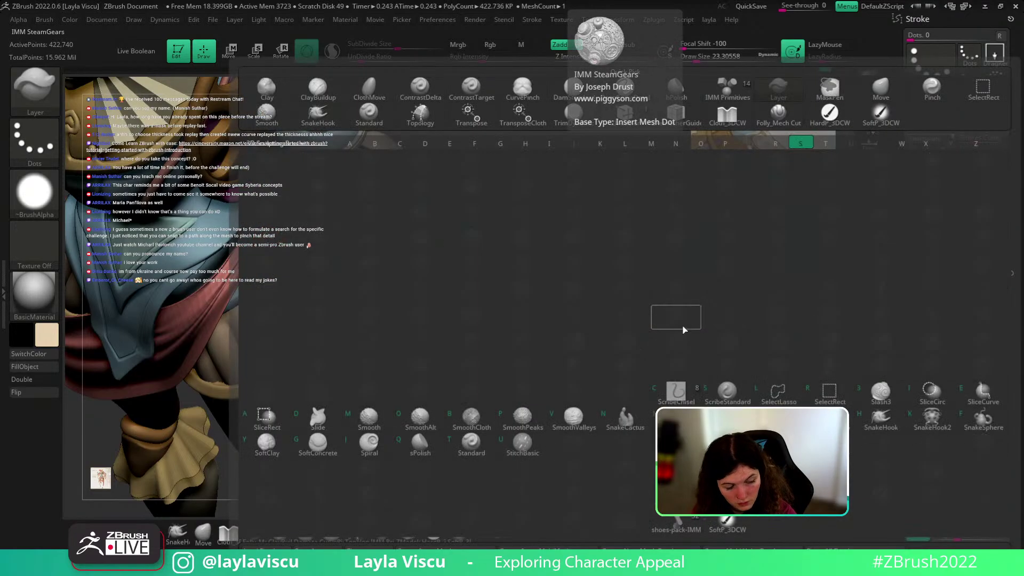
key(t)
click(925, 127)
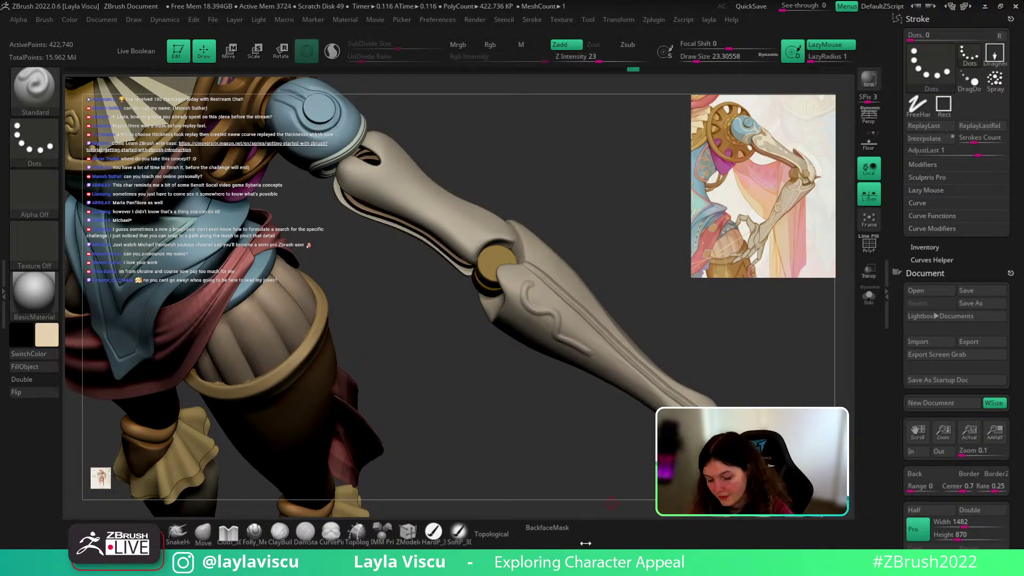
Step: Undo the S-shaped curve and trace a longer scroll with curled ends along the forearm with the Layer brush
key(ctrl+z)
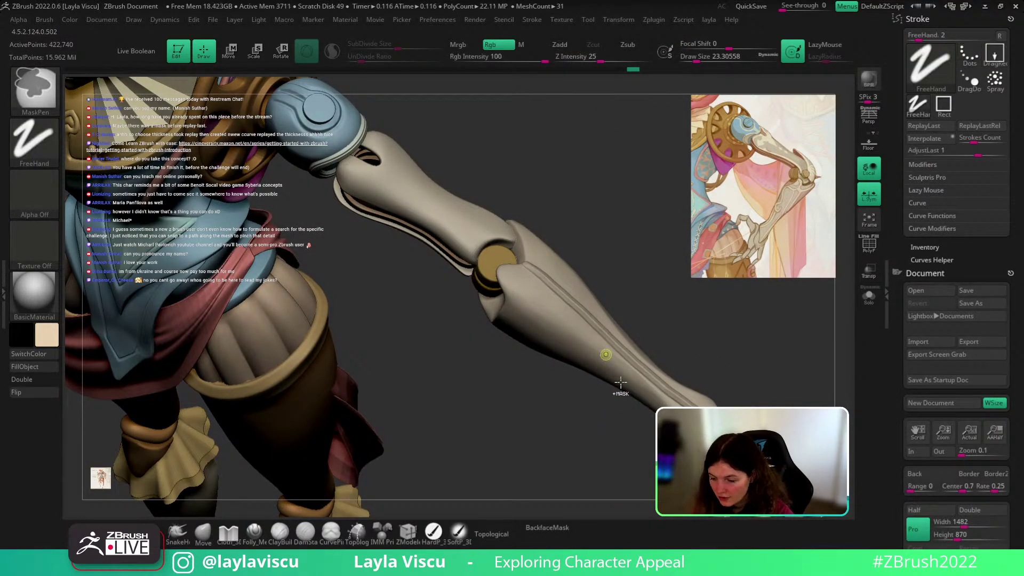
ctrl+right_drag(620, 383, 635, 408)
right_drag(714, 288, 729, 327)
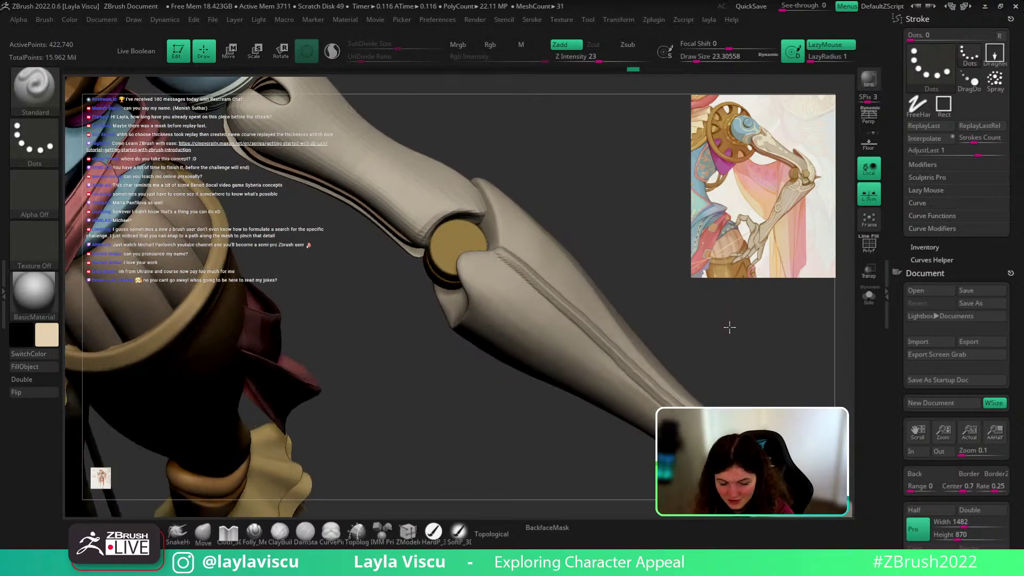
key(b)
key(l)
key(y)
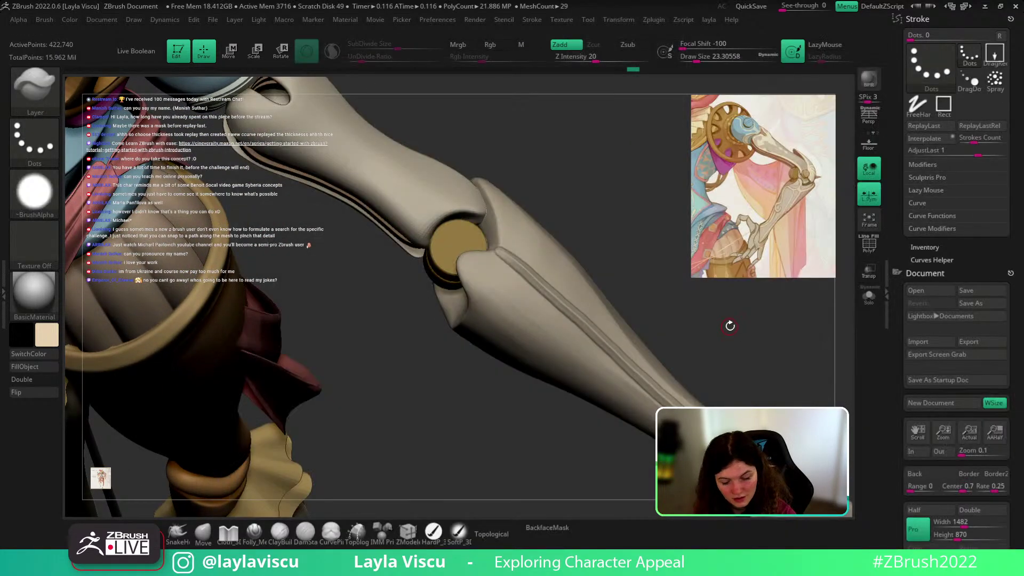
right_drag(726, 327, 709, 336)
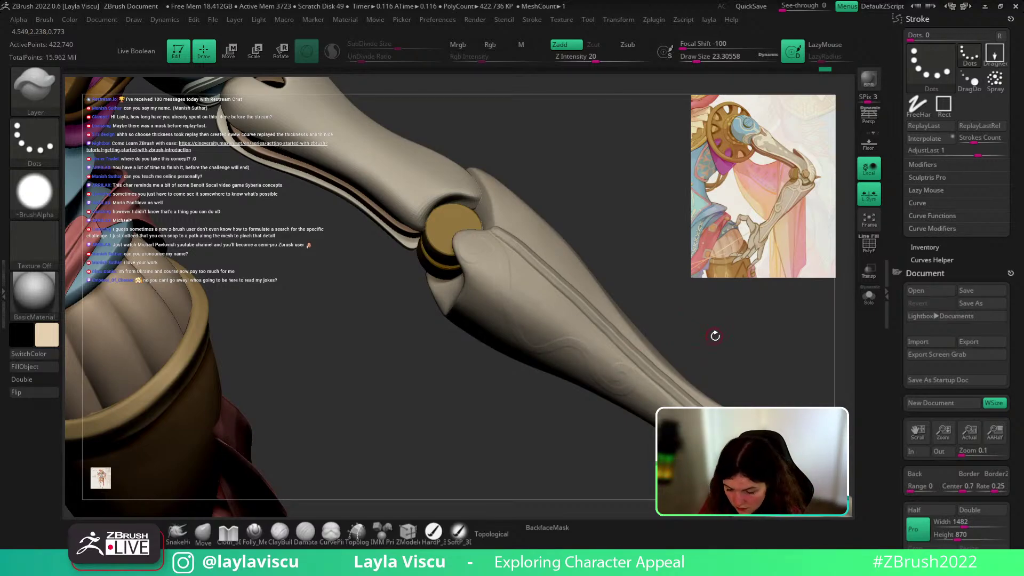
right_drag(715, 336, 713, 330)
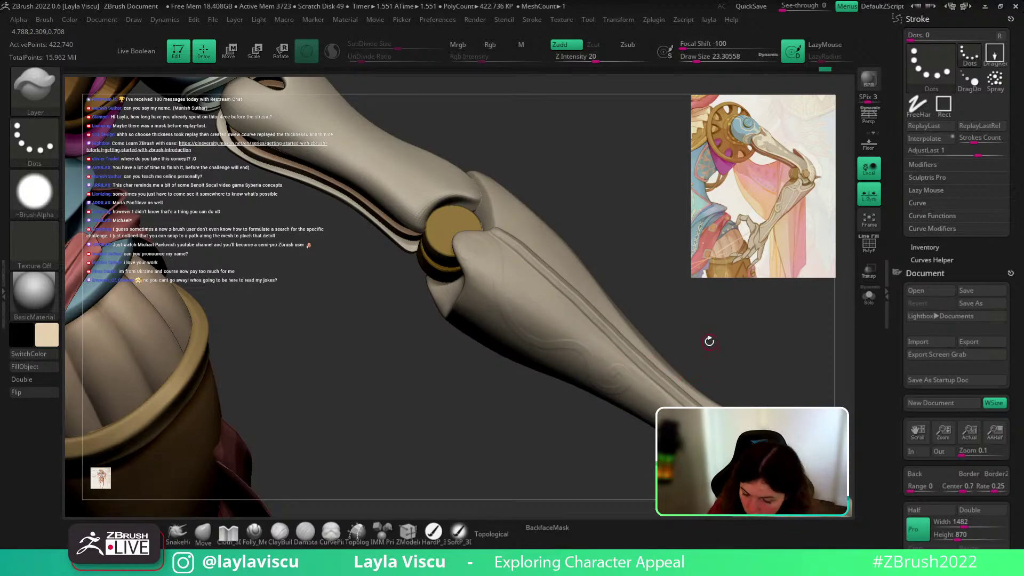
Step: Replay the scroll stroke with the Layer brush and again with the Standard brush to raise it
key(1)
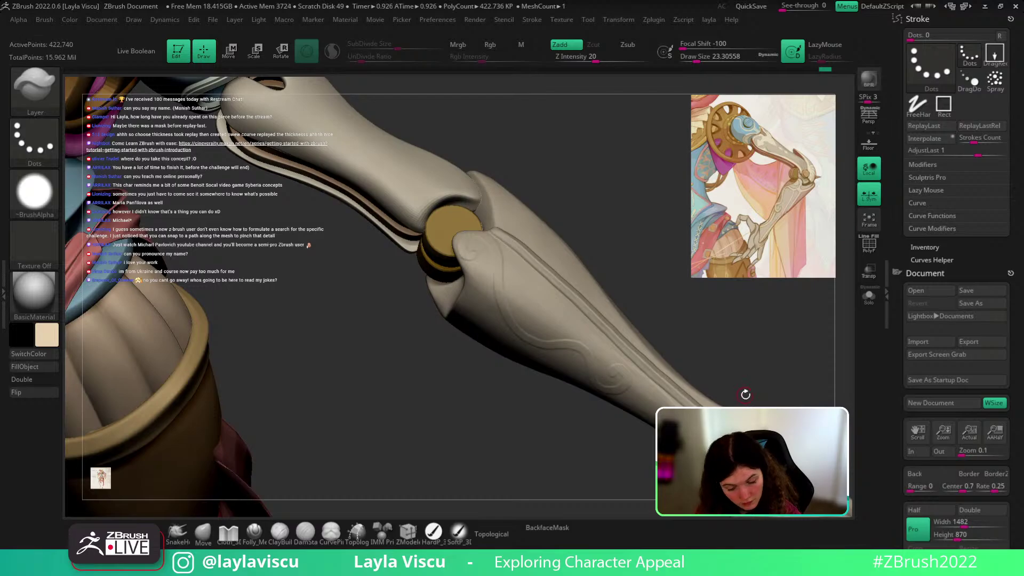
key(b)
click(745, 397)
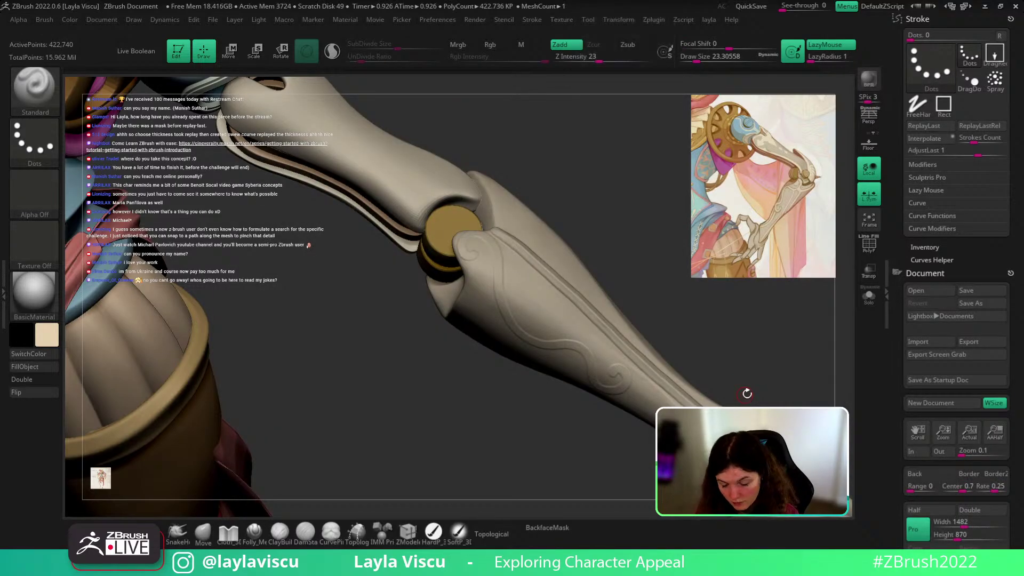
key(1)
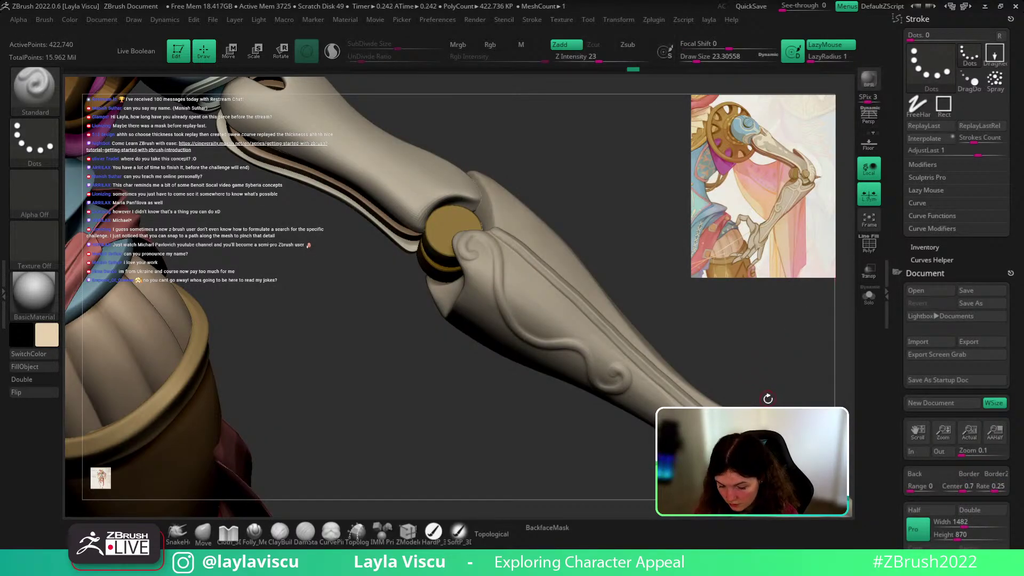
Step: Undo the last replay and replay the scroll stroke with the Standard brush at a draw size of about 21.6
key(ctrl+z)
key(s)
click(767, 373)
click(934, 130)
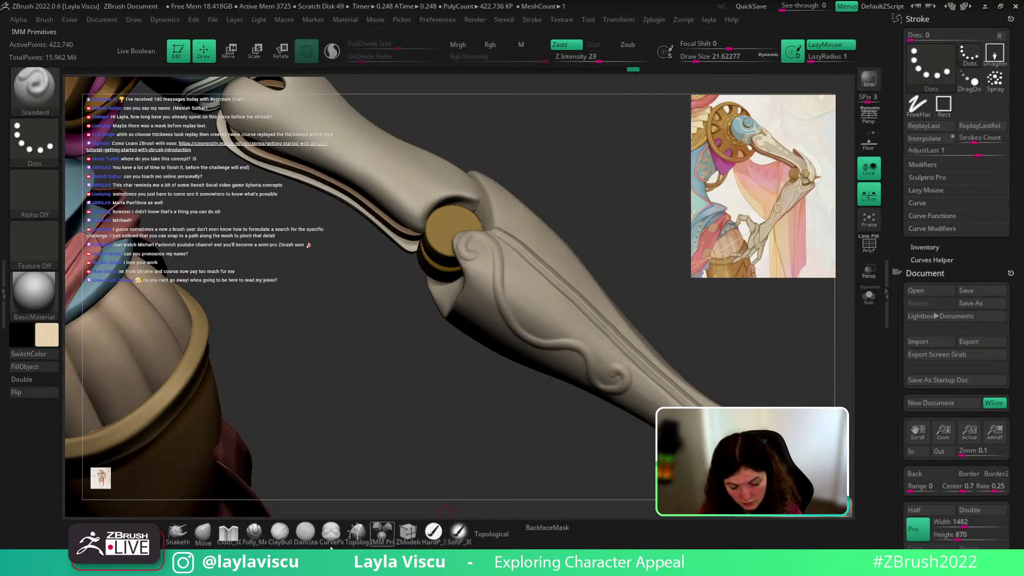
Step: Switch to the Folly_Mech Cut brush and replay the stroke over the raised forearm scroll
key(b)
key(d)
key(s)
click(924, 138)
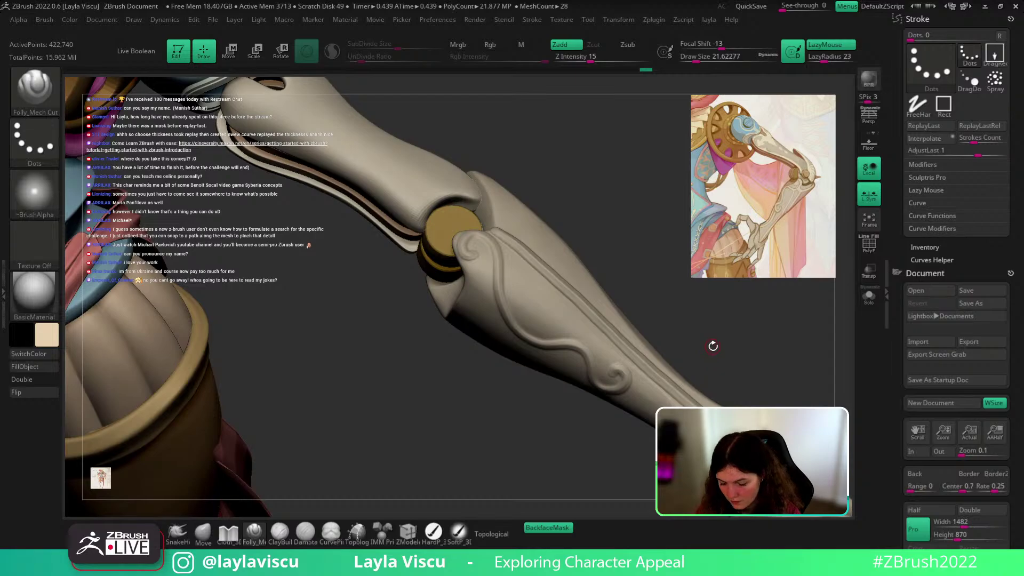
mouse_move(713, 346)
mouse_down()
mouse_move(717, 317)
mouse_move(709, 362)
mouse_up()
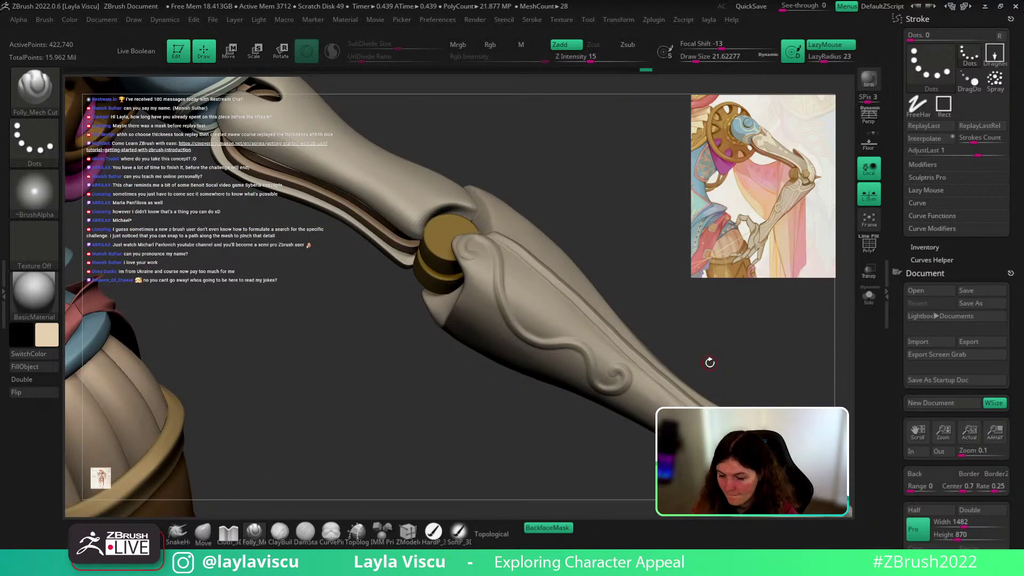
Step: Mark an undo history state from before the raised scroll as the reference and return to the latest state
click(611, 71)
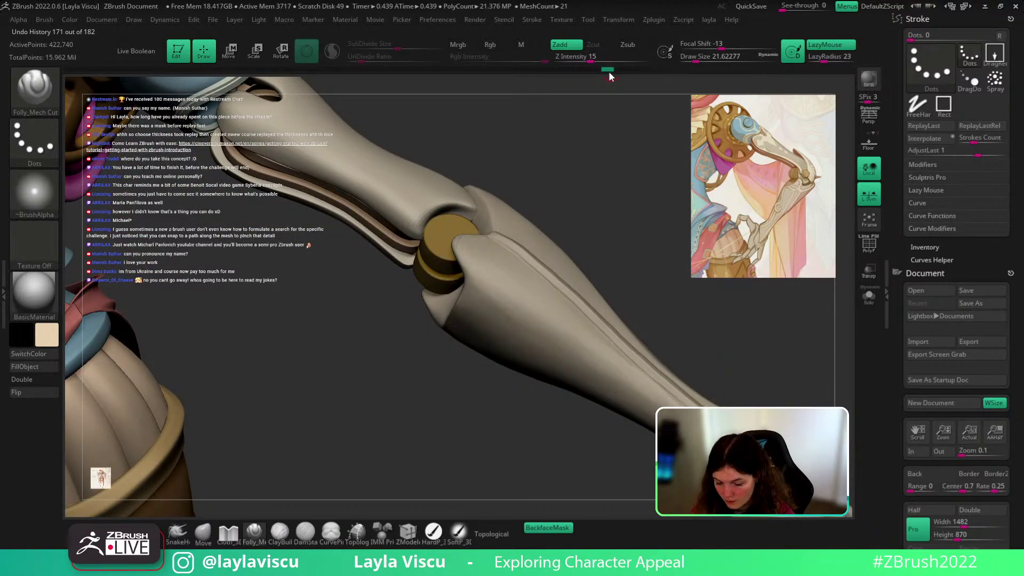
mouse_move(627, 70)
mouse_down()
mouse_move(680, 67)
mouse_move(627, 73)
mouse_up()
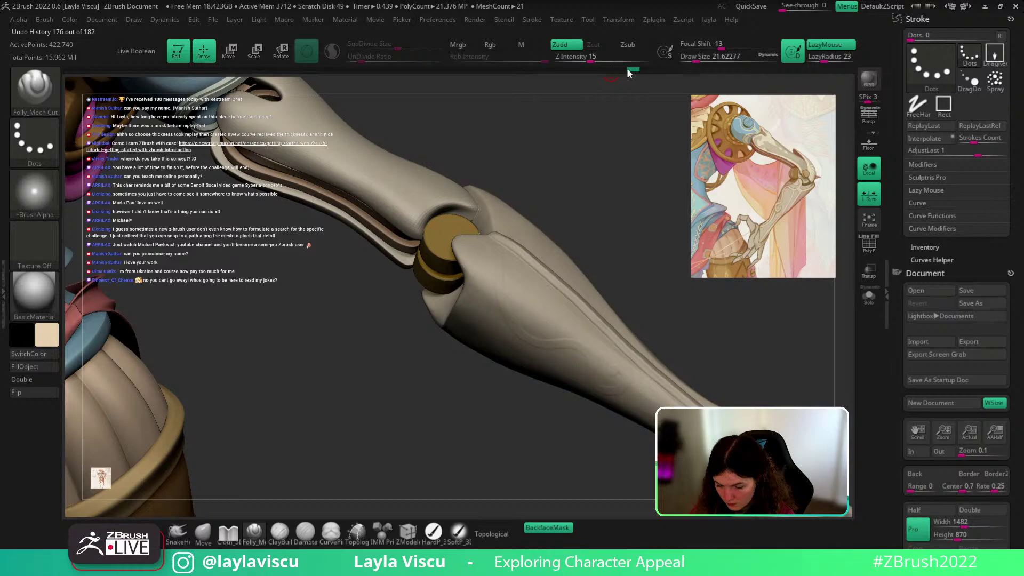
ctrl+click(627, 70)
click(663, 70)
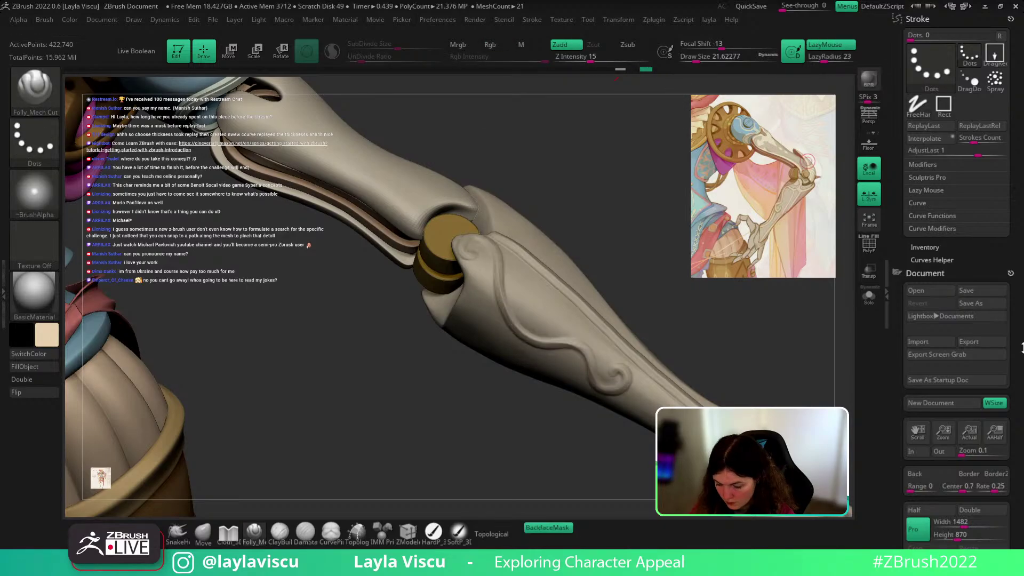
Step: Mask the changed points of the forearm and invert the mask to leave only the scroll unmasked
mouse_move(1022, 348)
mouse_down()
mouse_move(1022, 128)
mouse_move(1021, 148)
mouse_up()
click(941, 164)
click(929, 176)
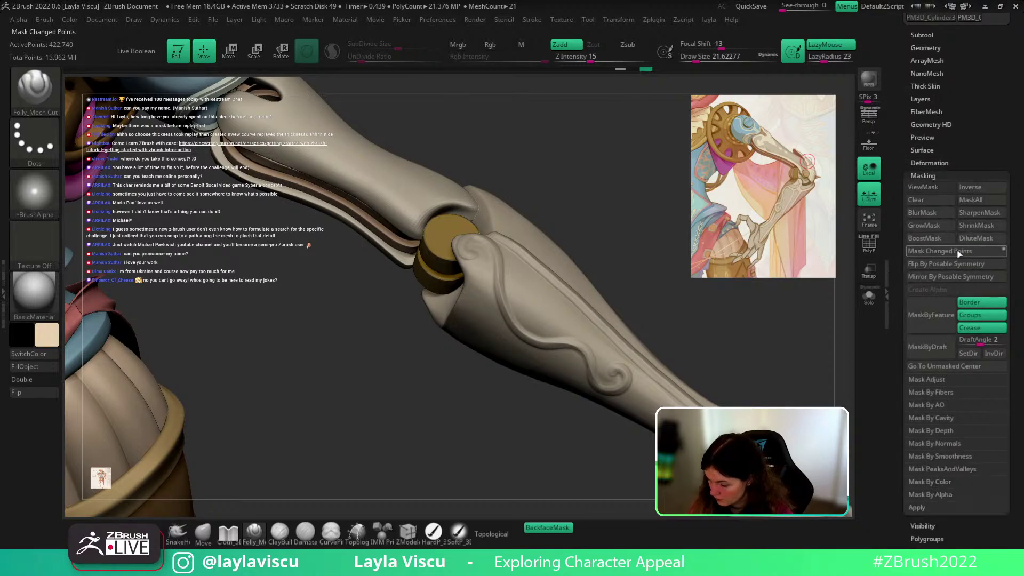
click(958, 252)
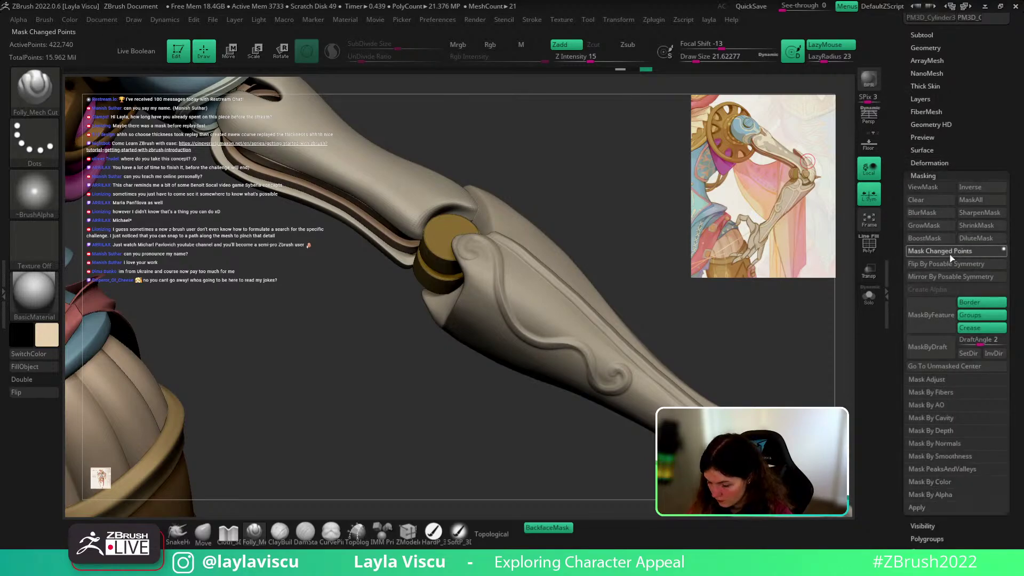
click(917, 227)
ctrl+click(629, 340)
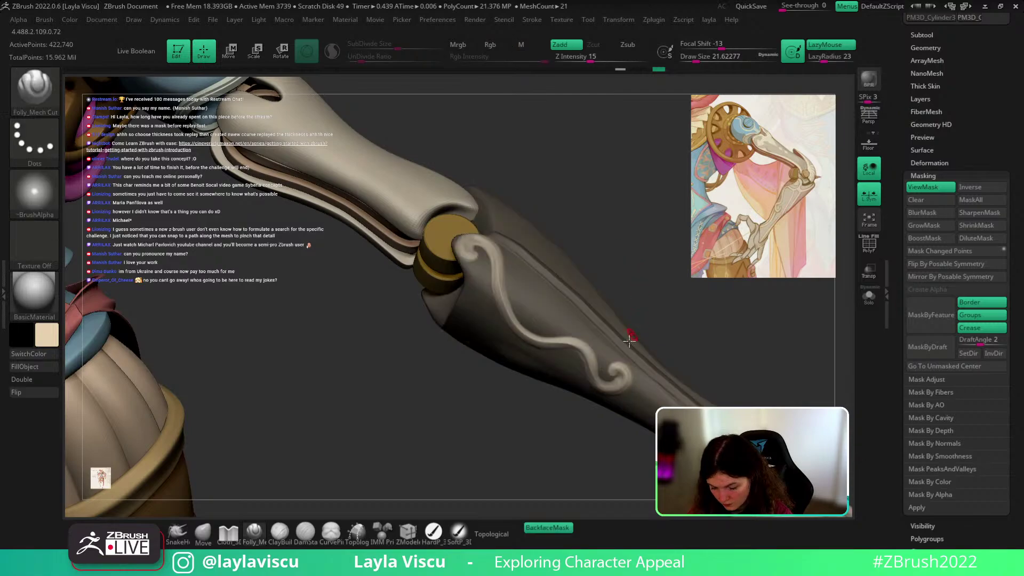
Step: Invert the forearm mask again and hide the mask display
mouse_move(652, 281)
mouse_down()
mouse_move(664, 291)
mouse_move(666, 267)
mouse_move(649, 283)
mouse_up()
ctrl+click(666, 287)
ctrl+click(667, 265)
key(ctrl+h)
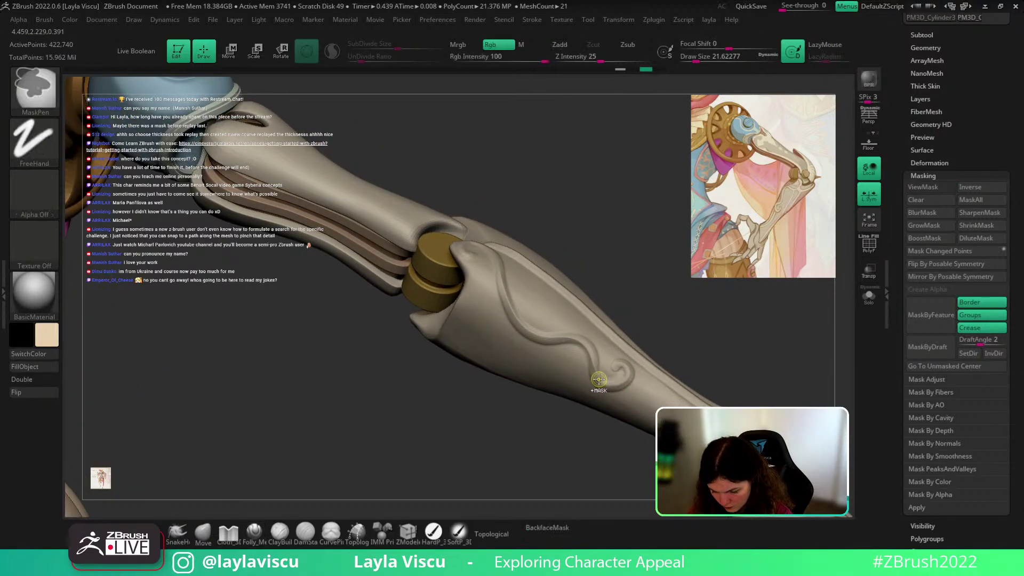
mouse_move(656, 330)
mouse_down()
mouse_move(727, 338)
mouse_move(705, 352)
mouse_move(571, 293)
mouse_up()
ctrl+right_drag(571, 292, 602, 347)
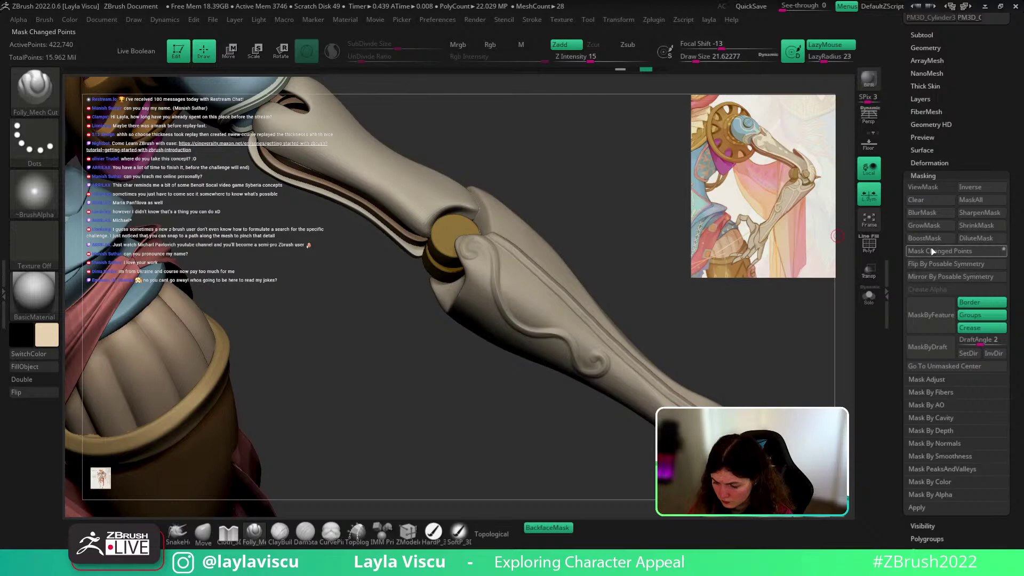
Step: Reapply the changed-points mask with its display on, so that the scroll itself is masked
click(932, 252)
ctrl+right_drag(534, 314, 598, 333)
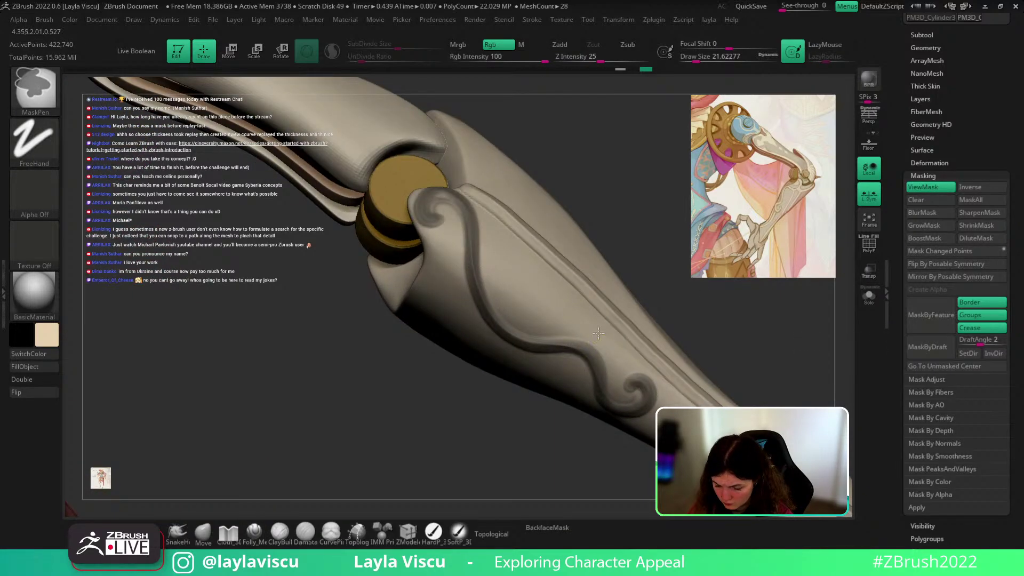
ctrl+click(599, 333)
drag(625, 263, 580, 299)
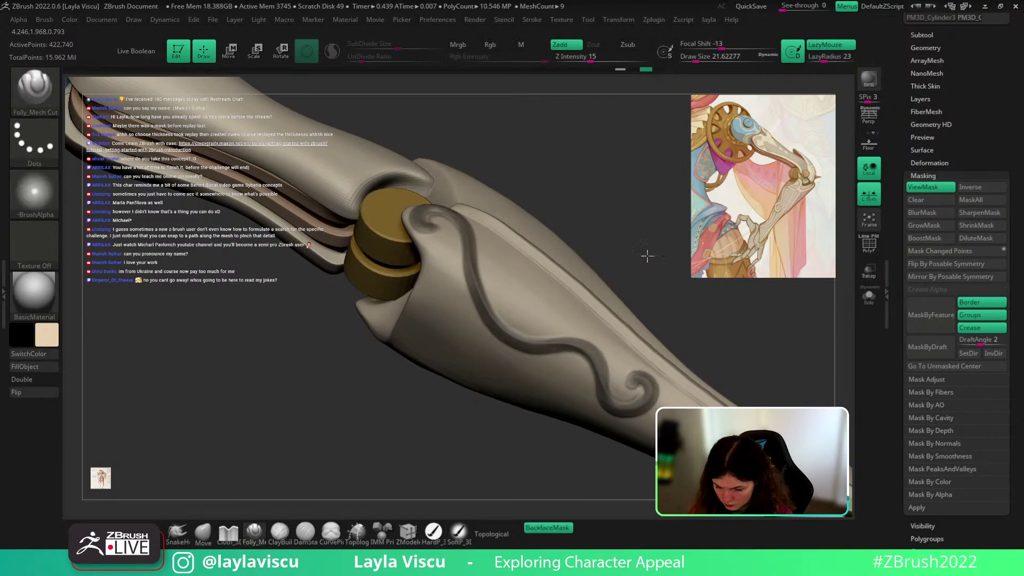
drag(646, 250, 656, 277)
Step: Boost the scroll mask several times and sharpen it
click(924, 238)
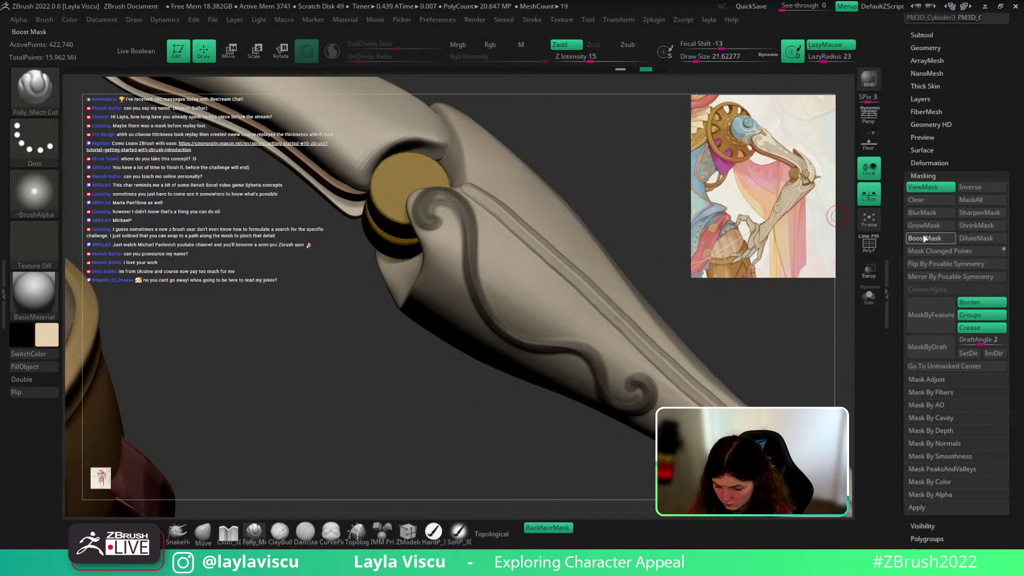
click(924, 239)
click(925, 238)
key(ctrl)
click(964, 213)
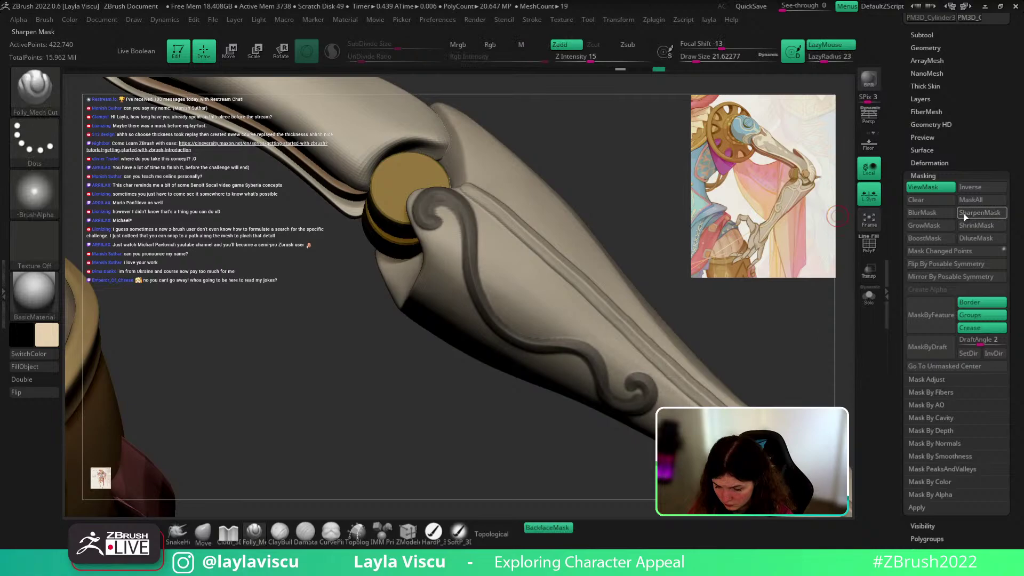
Step: Reduce the draw size to about 12.9 and paint the mask in more cleanly along the scroll and its curls
drag(735, 347, 733, 358)
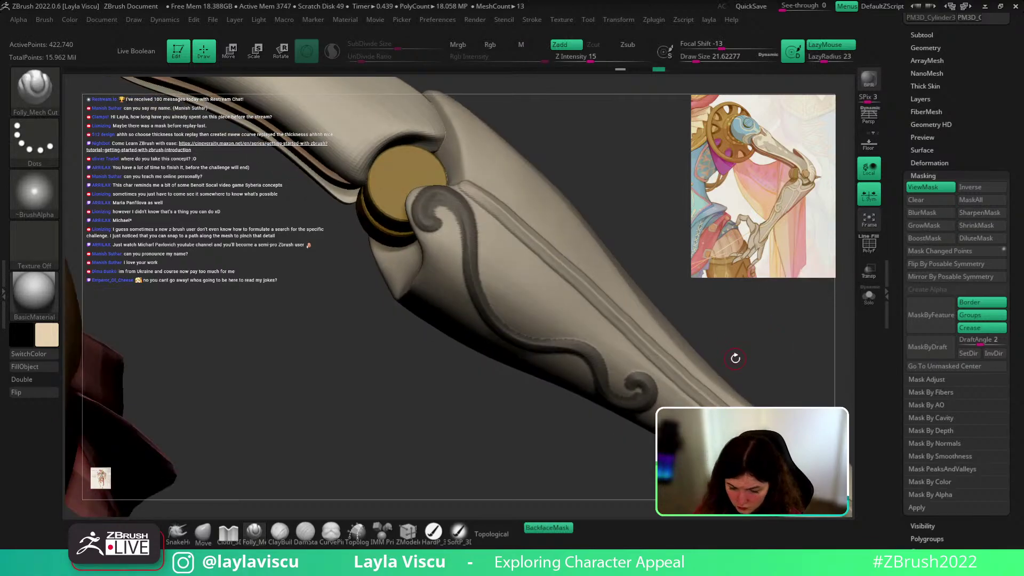
right_drag(428, 206, 434, 229)
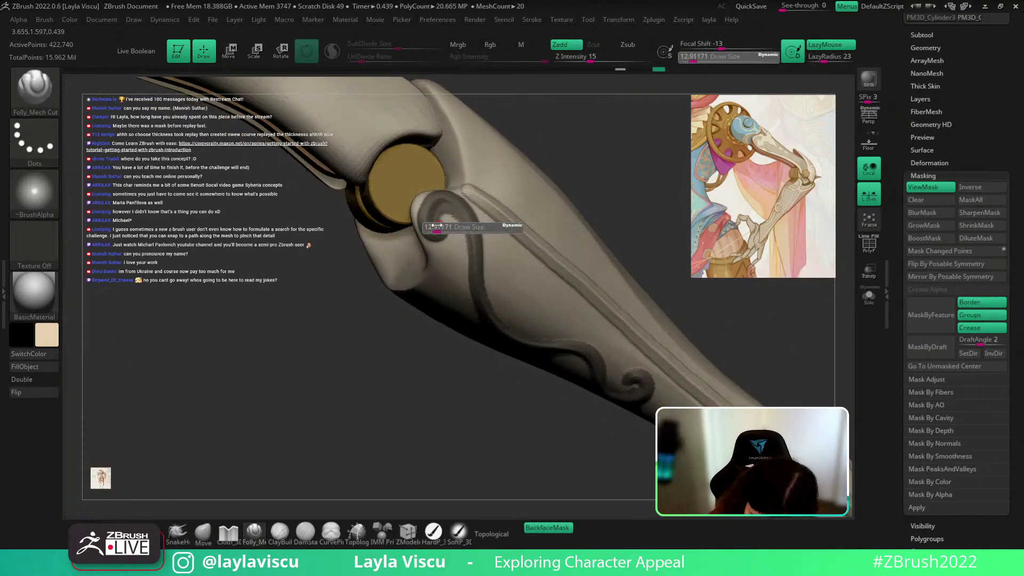
key(ctrl)
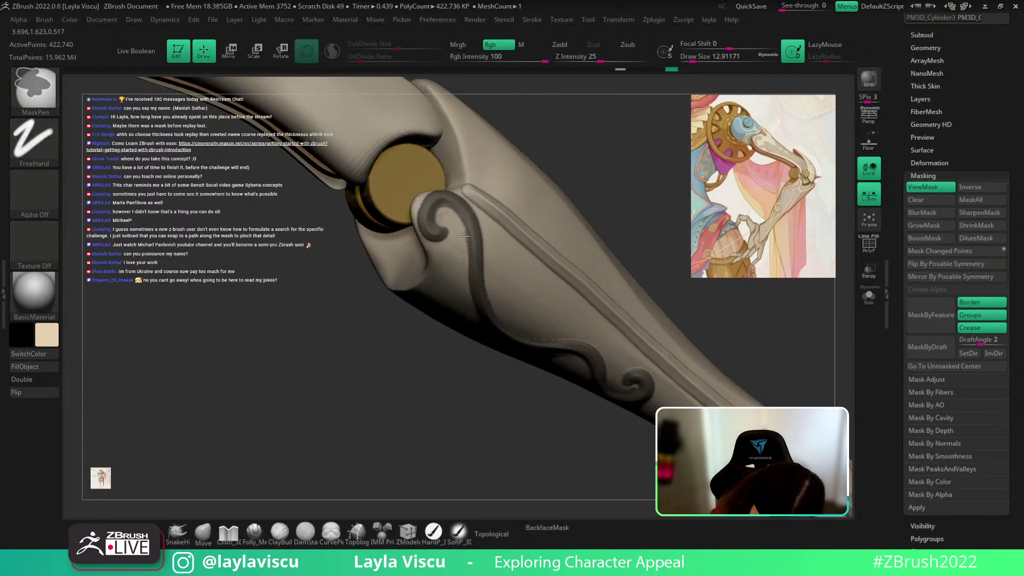
right_drag(546, 193, 637, 208)
key(ctrl)
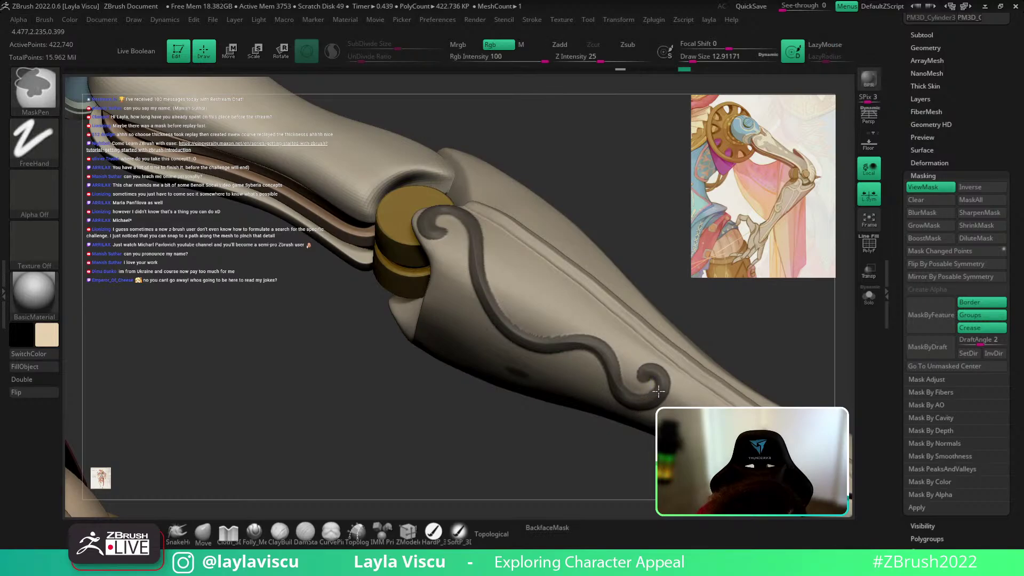
Step: Invert the mask so that the forearm is protected and only the scroll ornament can be changed
mouse_move(659, 381)
right_down()
mouse_move(690, 327)
mouse_move(756, 299)
mouse_move(583, 376)
mouse_move(693, 347)
mouse_move(775, 306)
mouse_move(768, 353)
right_up()
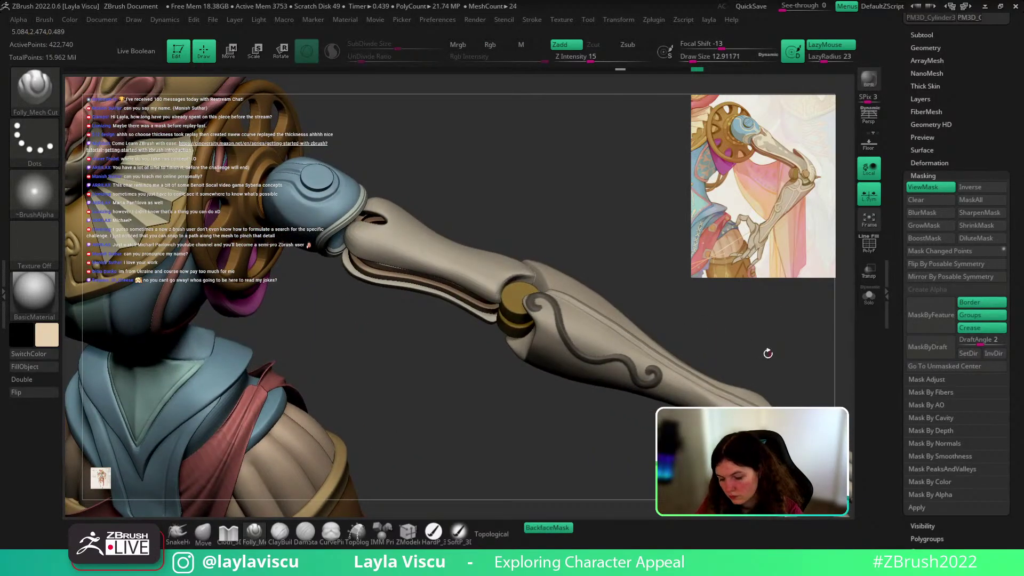
ctrl+click(768, 354)
ctrl+right_drag(626, 355, 558, 320)
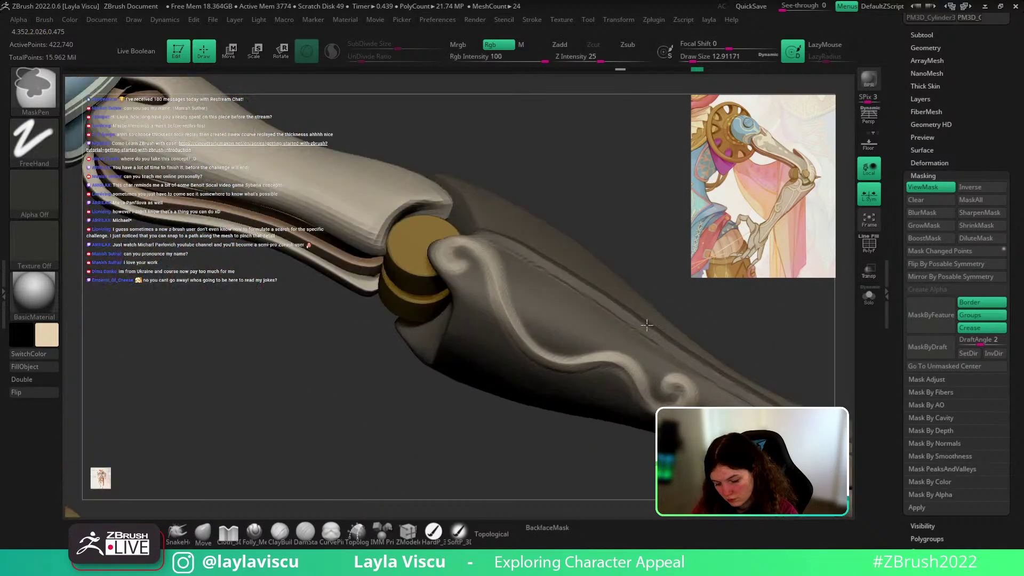
ctrl+click(612, 261)
ctrl+click(620, 227)
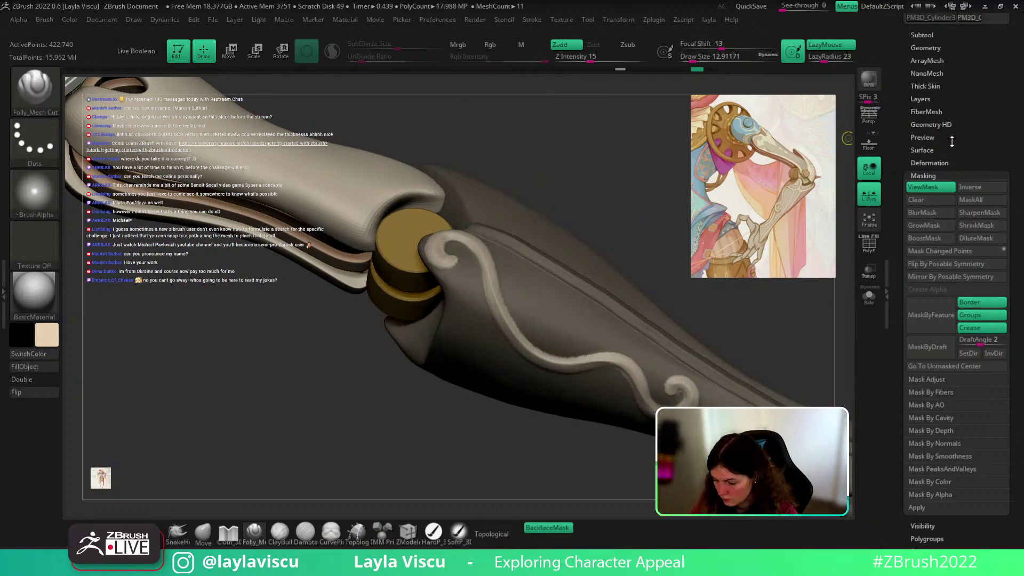
Step: Inflate the unmasked scroll ornament by 5 with the Inflate deformation
click(929, 163)
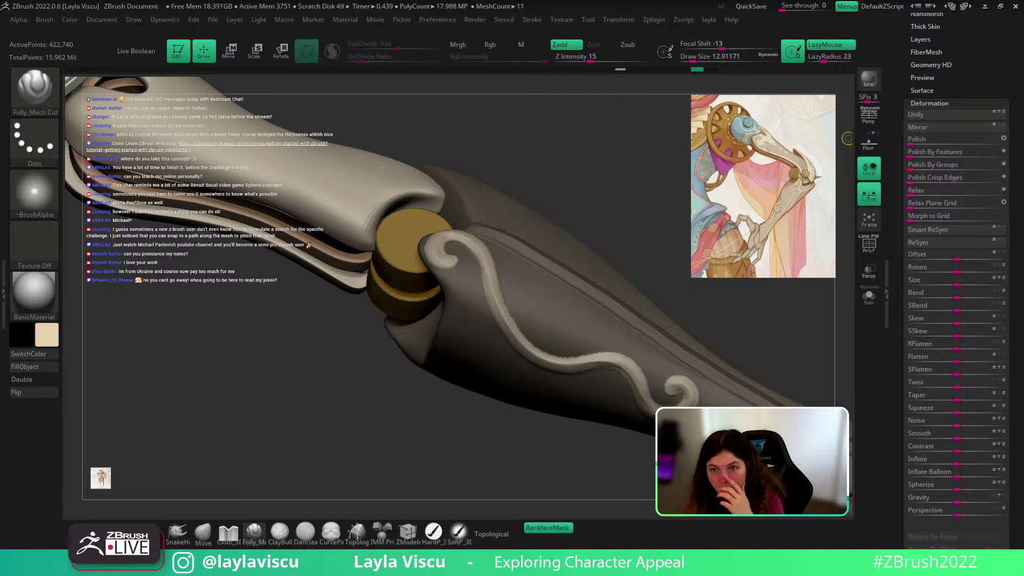
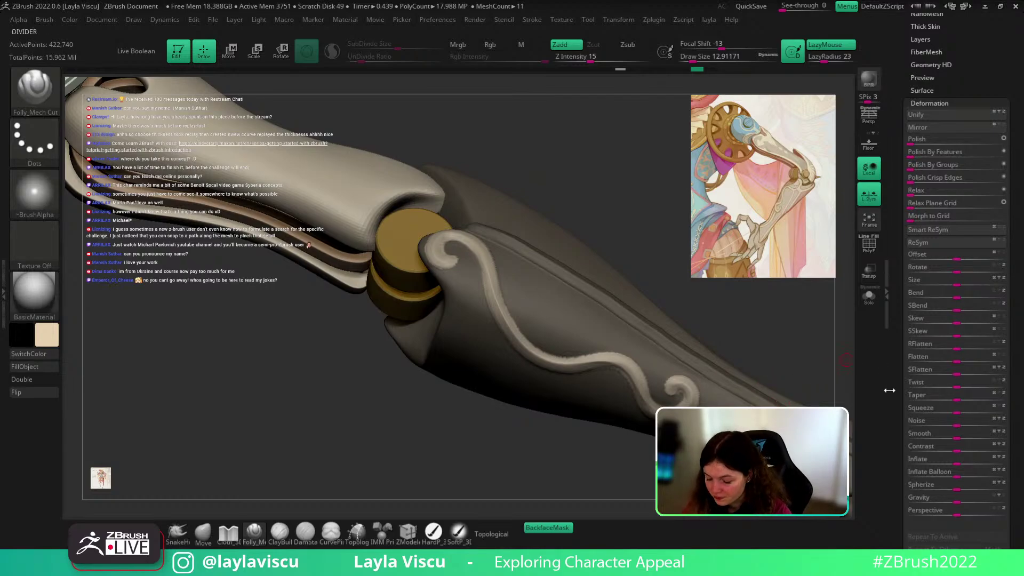
drag(959, 464, 965, 464)
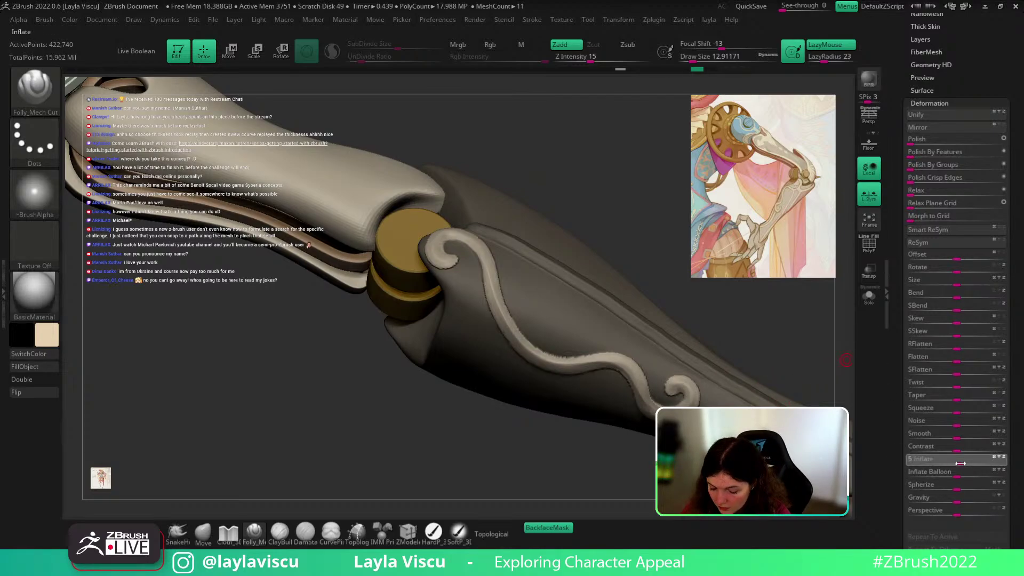
key(ctrl)
key(ctrl)
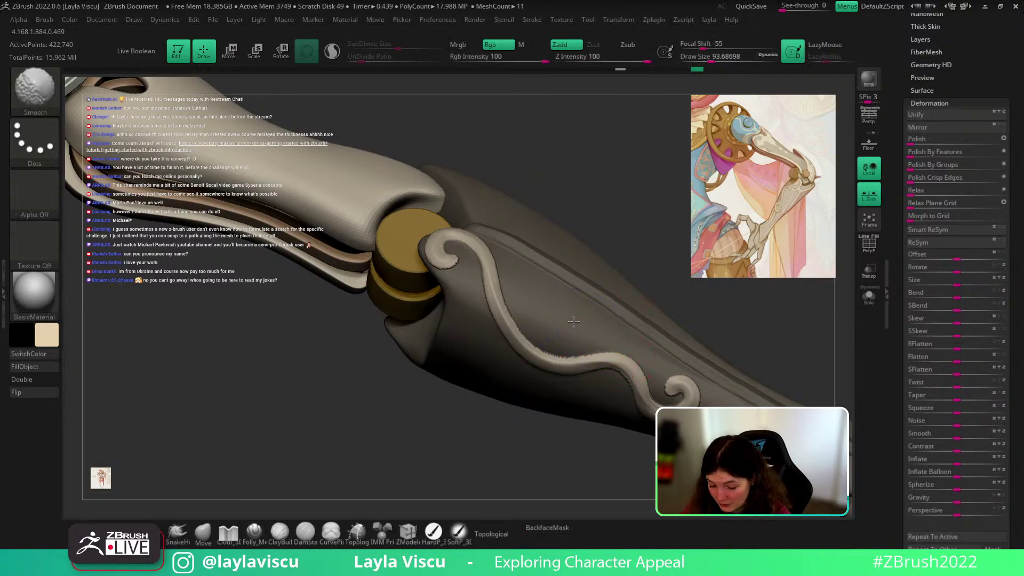
key(ctrl)
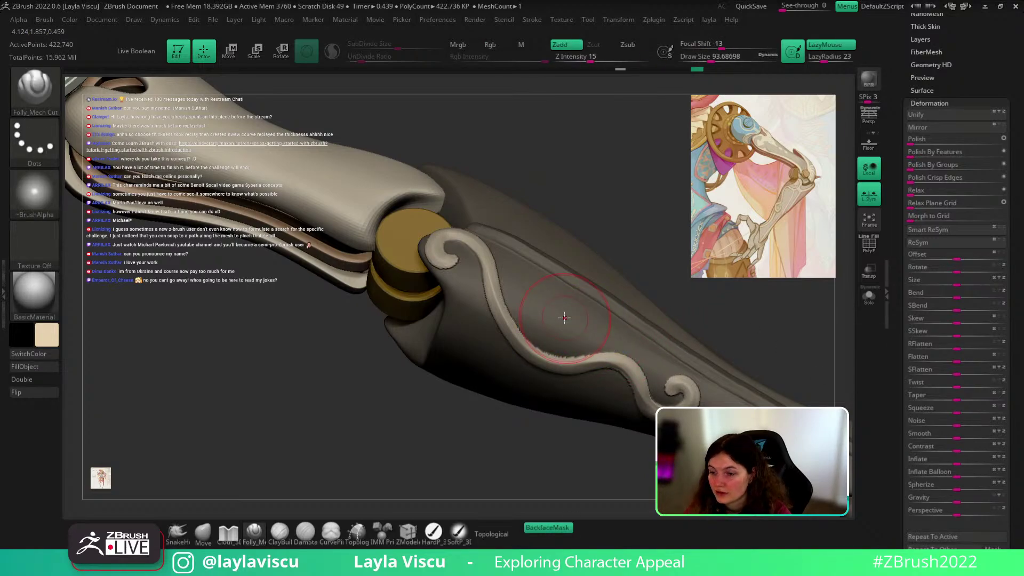
Step: Clear the mask and smooth the inflated scroll ornament where it meets the forearm
ctrl+drag(621, 234, 630, 242)
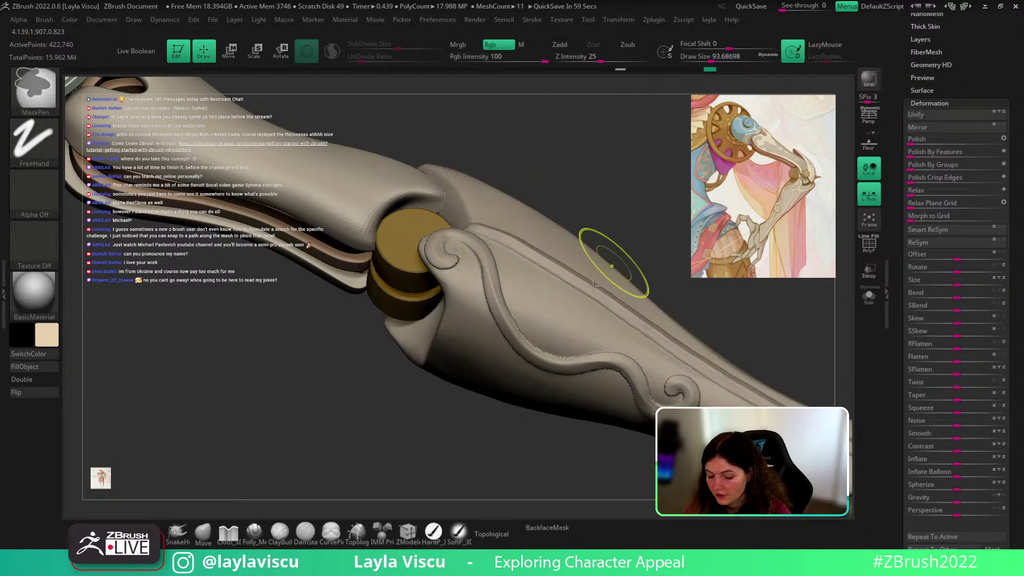
mouse_move(455, 274)
shift+mouse_down()
mouse_move(443, 251)
mouse_move(470, 243)
shift+mouse_up()
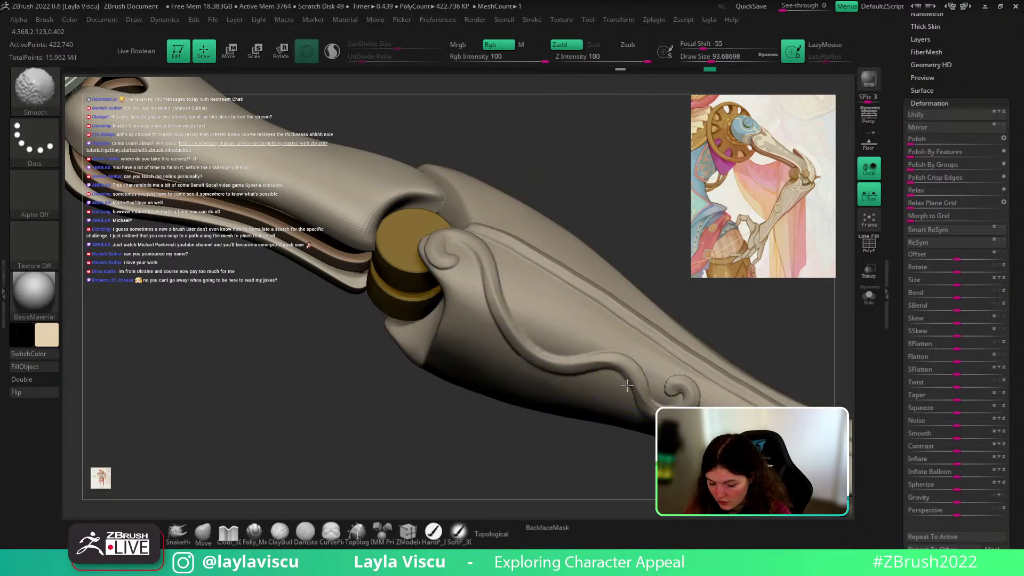
key(ctrl)
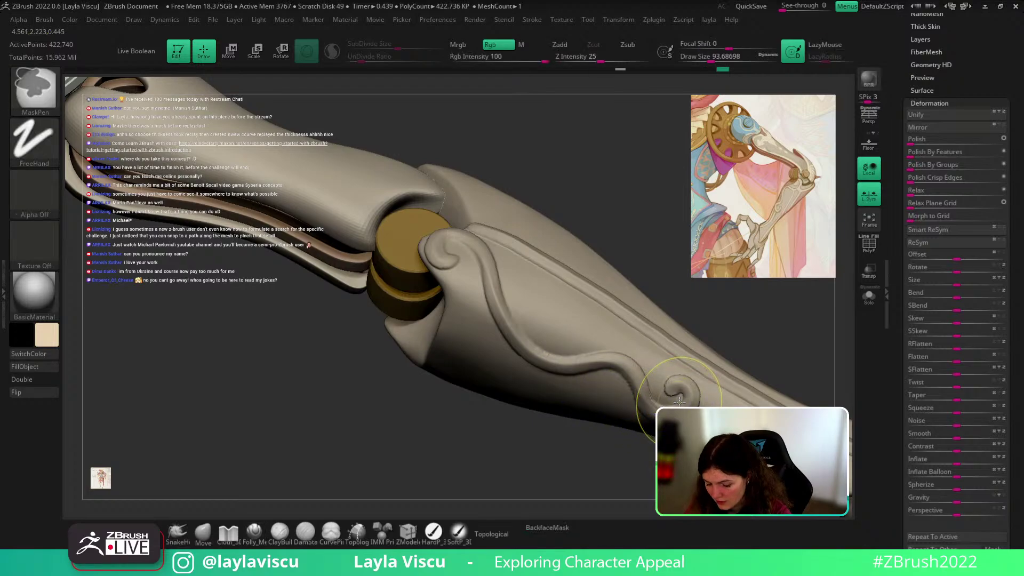
Step: Undo the smoothing, the mask clearing and the inflation of the scroll ornament
key(ctrl+z)
mouse_move(772, 341)
ctrl+right_down()
mouse_move(733, 324)
mouse_move(672, 240)
ctrl+right_up()
mouse_move(672, 240)
right_down()
mouse_move(704, 347)
mouse_move(631, 512)
mouse_move(612, 293)
mouse_move(620, 396)
mouse_move(606, 372)
mouse_move(607, 231)
mouse_move(597, 313)
mouse_move(587, 290)
mouse_move(503, 370)
mouse_move(575, 400)
right_up()
key(ctrl+z)
key(ctrl+z)
key(ctrl+z)
Step: Soften the edges of the forearm mask around the scroll, leaving only the ornament unmasked
ctrl+click(552, 362)
ctrl+click(547, 350)
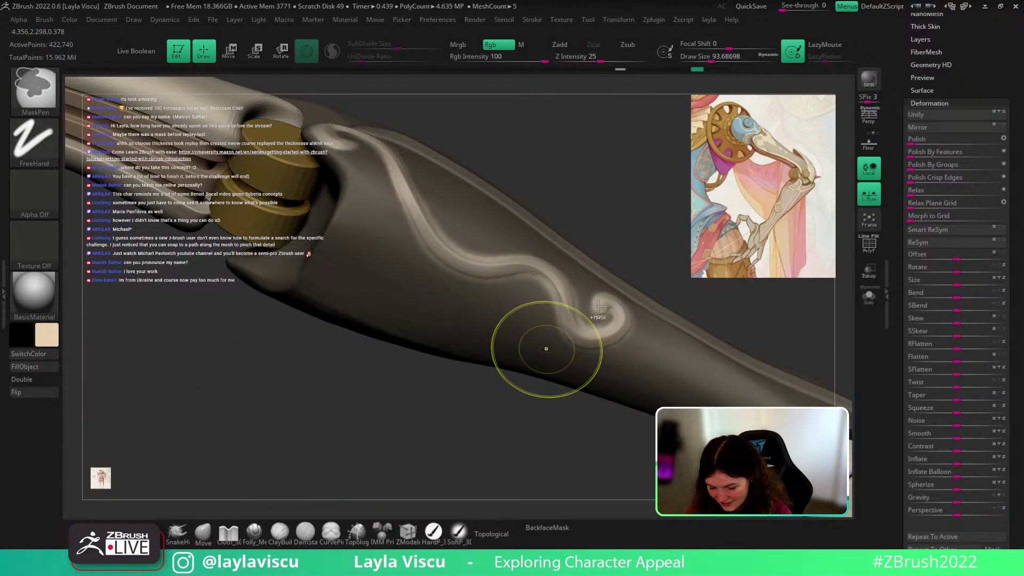
ctrl+click(623, 232)
ctrl+click(586, 299)
ctrl+click(638, 206)
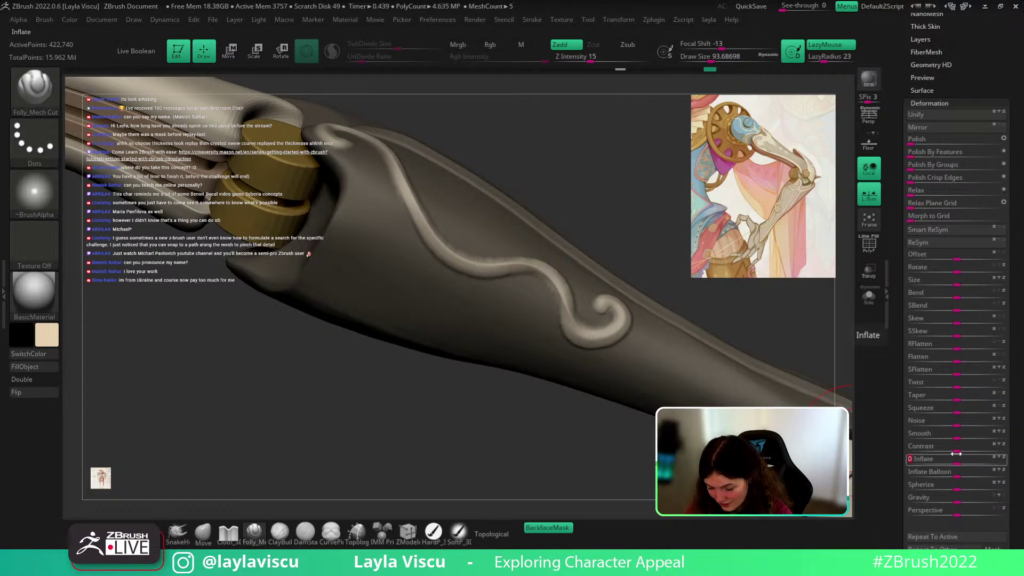
Step: Try a Contrast deformation of 53 on the unmasked scroll and clear the mask
drag(970, 448, 971, 448)
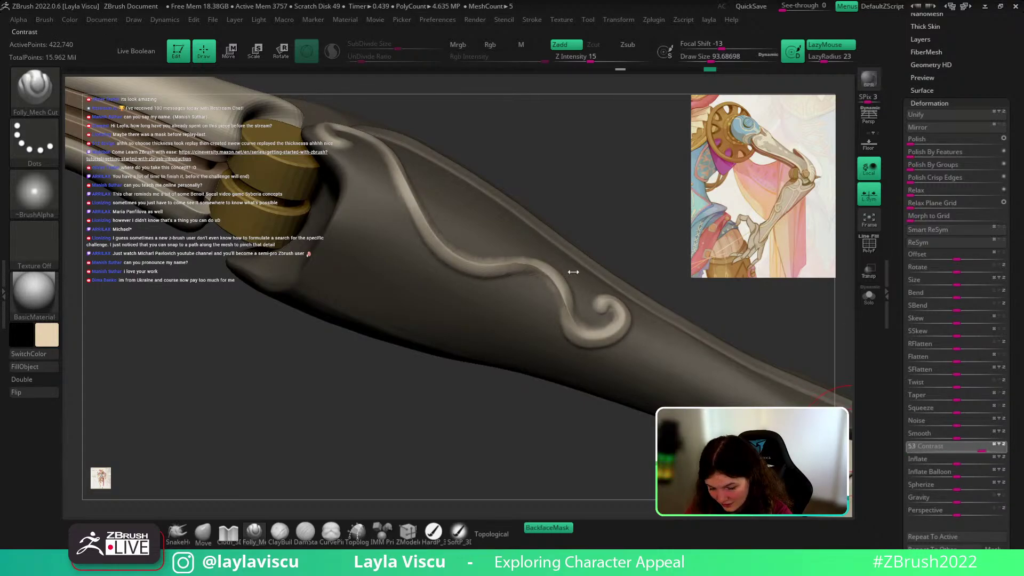
ctrl+click(570, 193)
ctrl+click(591, 213)
ctrl+drag(604, 187, 628, 205)
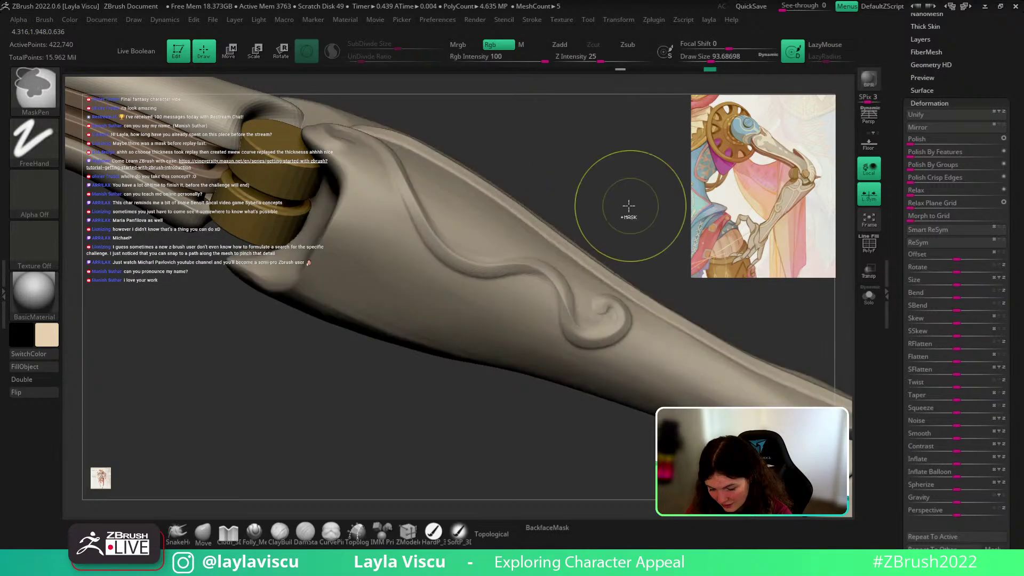
Step: Inflate the scroll ornament with the Inflate deformation through the softened mask and clear the mask
mouse_move(628, 206)
ctrl+right_down()
mouse_move(581, 217)
mouse_move(601, 240)
mouse_move(564, 409)
mouse_move(560, 283)
mouse_move(555, 331)
ctrl+right_up()
mouse_move(598, 269)
right_down()
mouse_move(627, 377)
mouse_move(649, 384)
mouse_move(645, 299)
mouse_move(728, 357)
right_up()
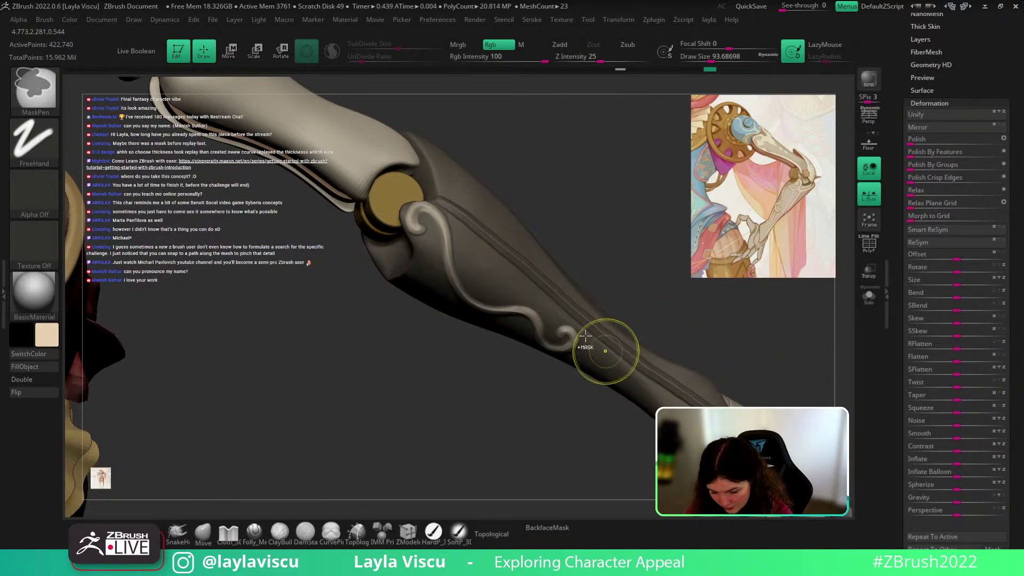
ctrl+click(554, 307)
drag(953, 461, 961, 461)
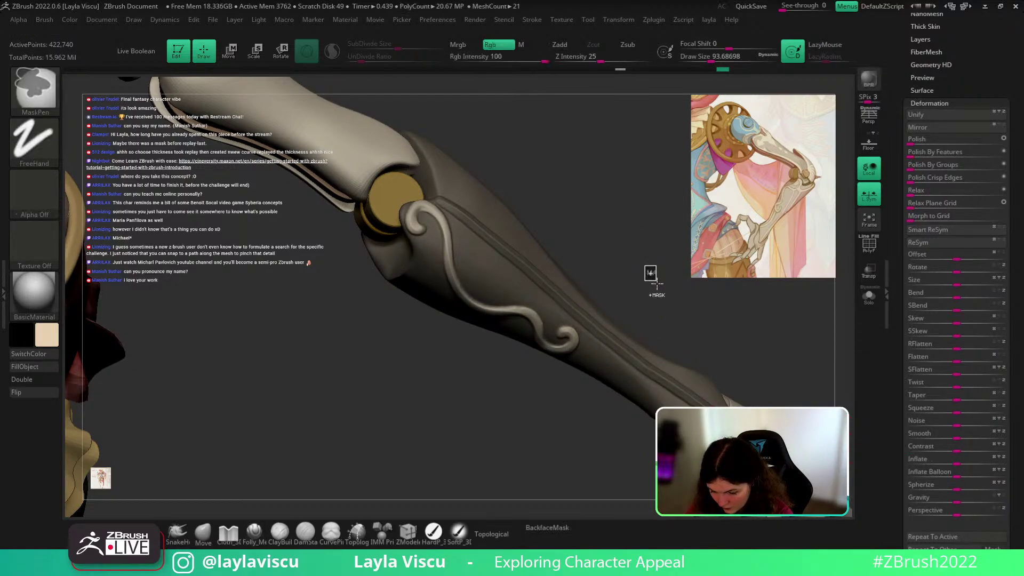
ctrl+drag(650, 274, 628, 296)
Step: Examine the raised scroll ornament on the whole figure and along the arm from several angles
ctrl+right_drag(628, 296, 591, 214)
key(f)
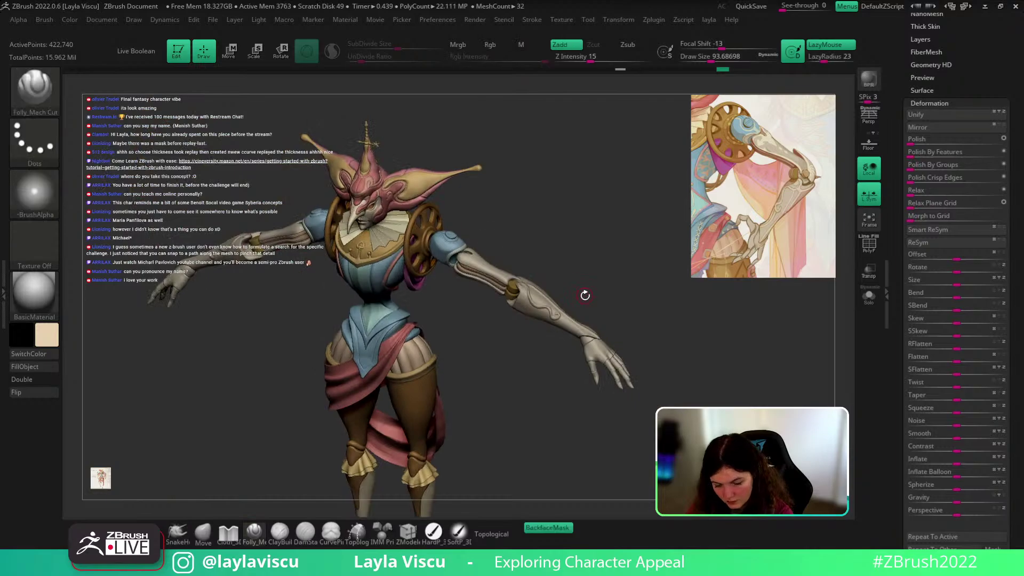
shift+right_drag(585, 293, 515, 375)
ctrl+right_drag(551, 305, 605, 346)
right_drag(615, 256, 630, 259)
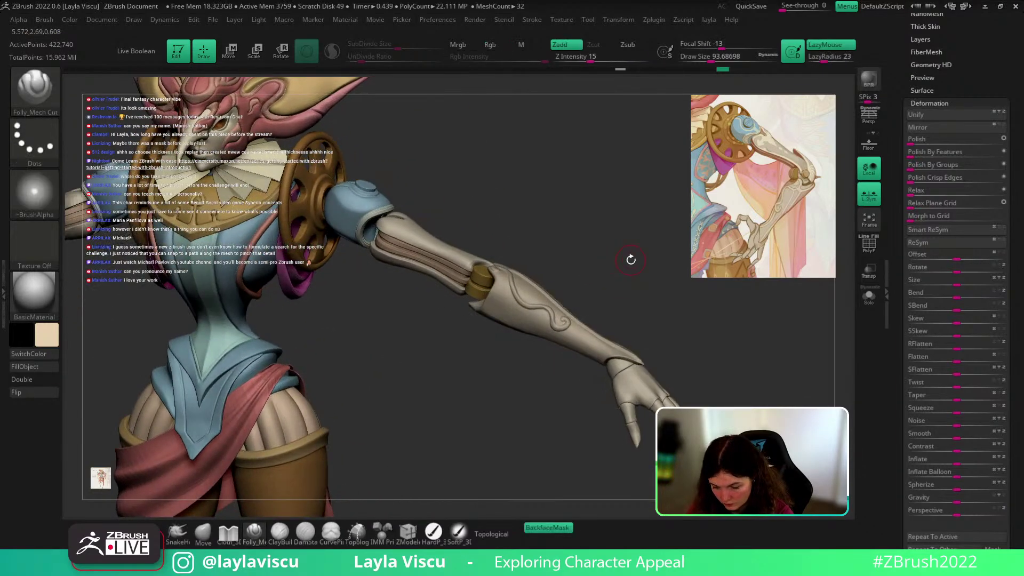
key(s)
click(587, 336)
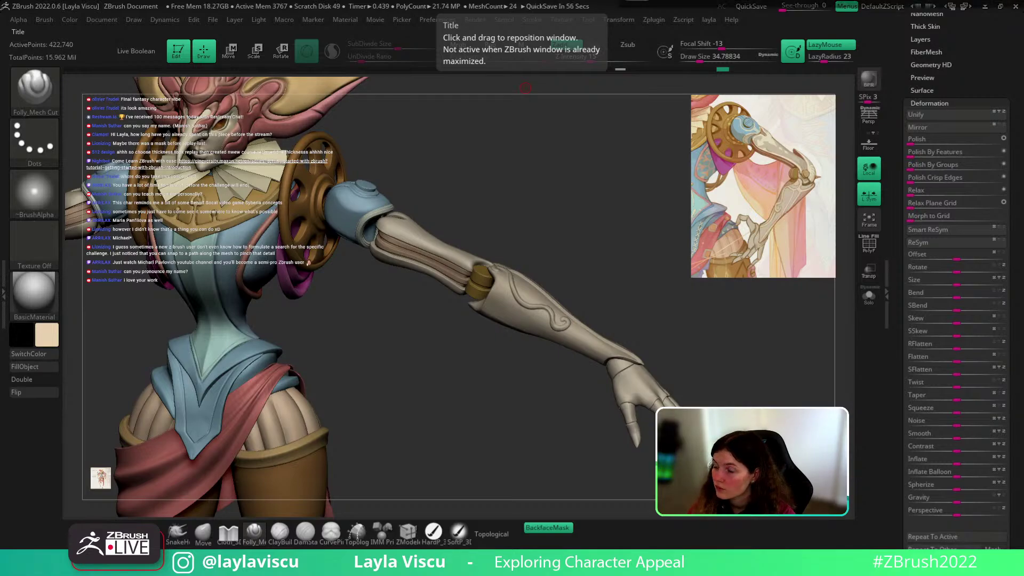
drag(578, 231, 579, 245)
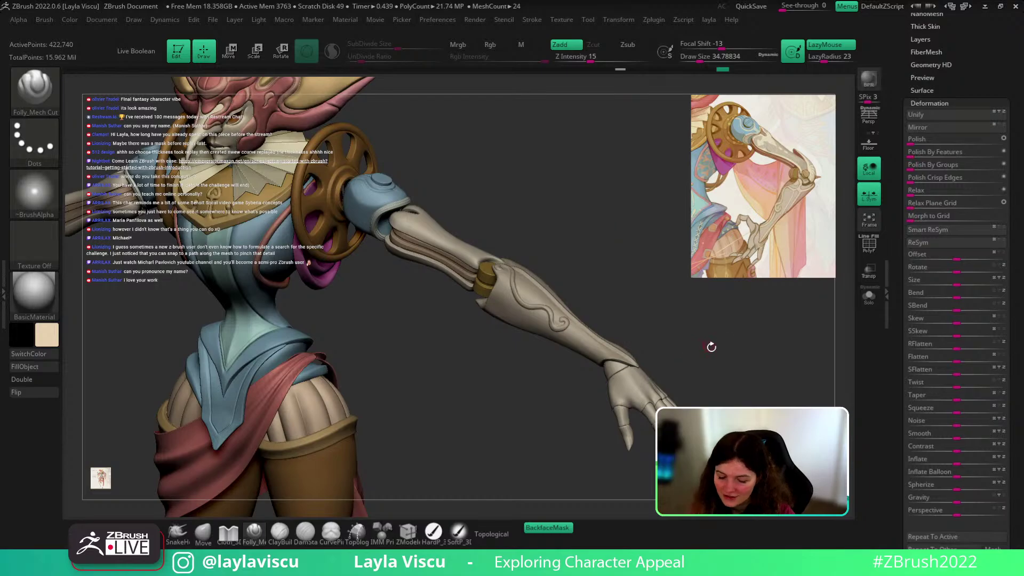
ctrl+right_drag(711, 347, 693, 360)
ctrl+right_drag(580, 323, 711, 377)
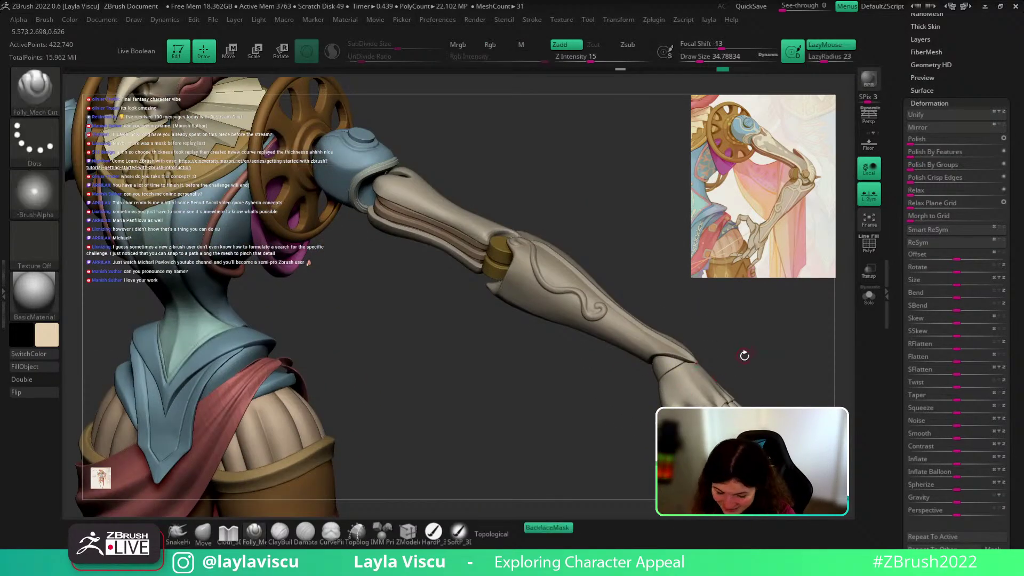
Step: With the Layer brush at a draw size of about 26.9, draw a straight line from the scroll's lower curl to the wrist
key(b)
key(l)
key(a)
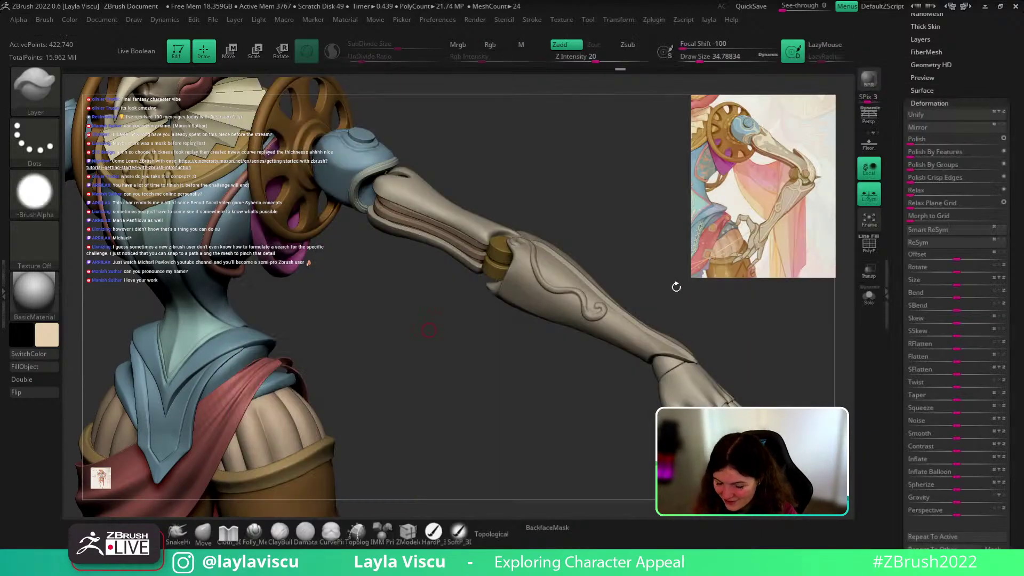
key(s)
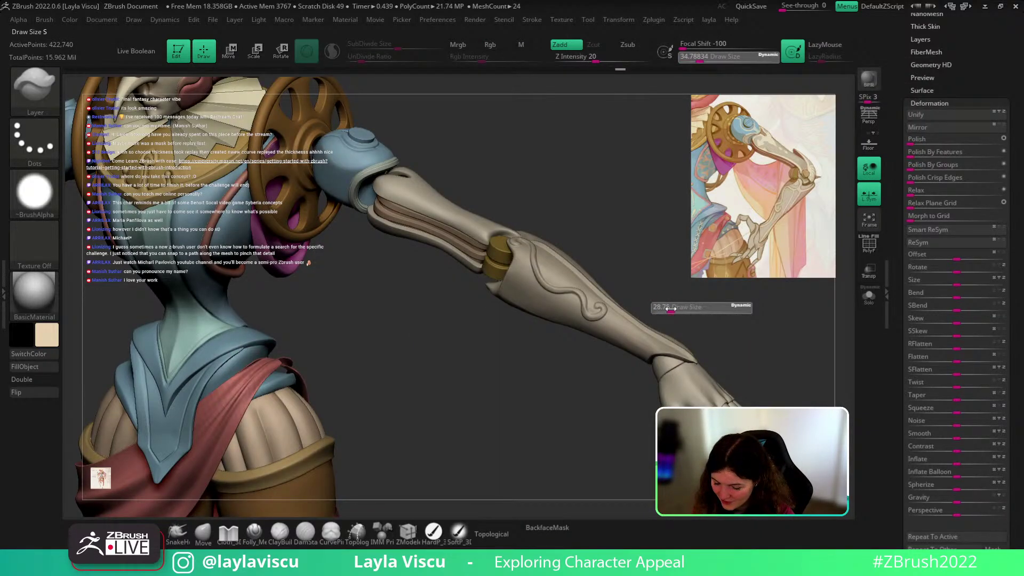
drag(671, 309, 670, 309)
ctrl+right_drag(610, 316, 650, 349)
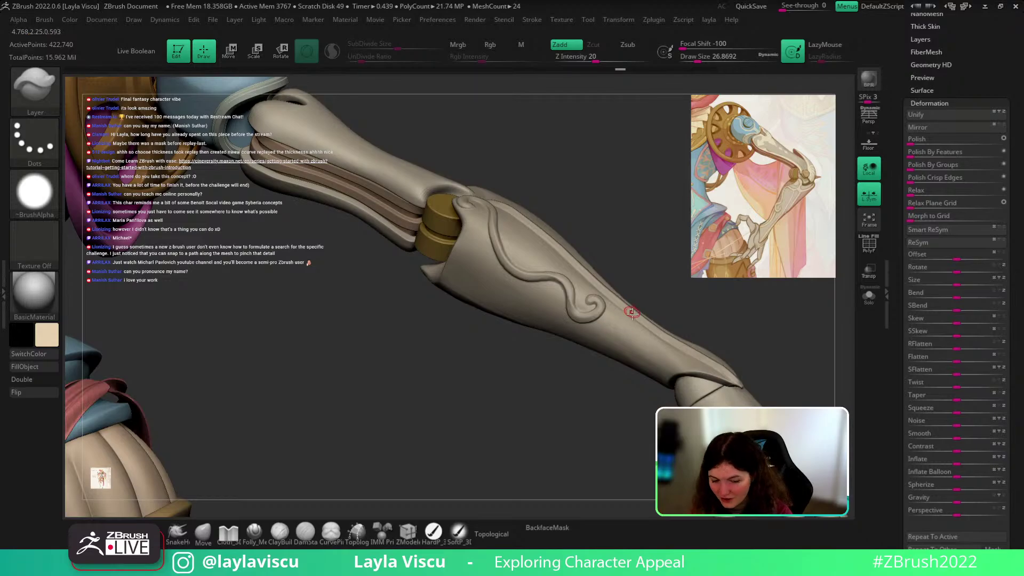
right_drag(640, 265, 551, 256)
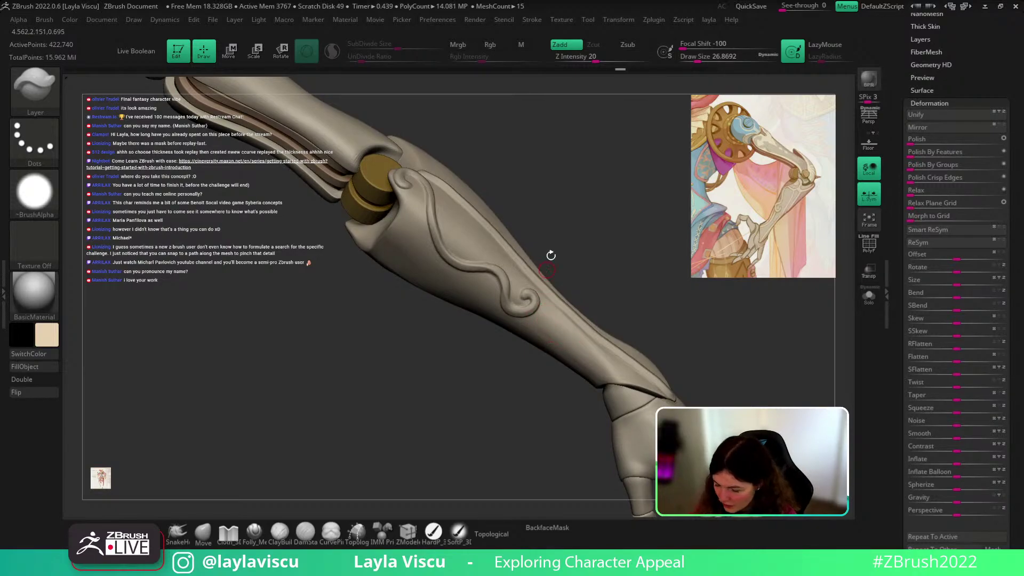
right_drag(564, 218, 556, 246)
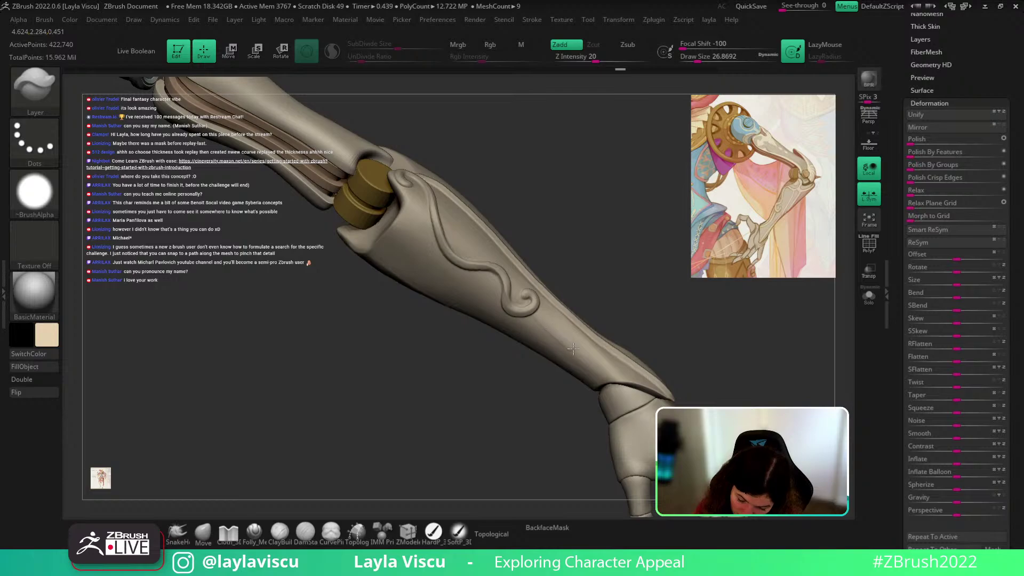
mouse_move(605, 379)
right_down()
mouse_move(599, 315)
mouse_move(617, 235)
mouse_move(642, 210)
mouse_move(562, 322)
mouse_move(599, 354)
right_up()
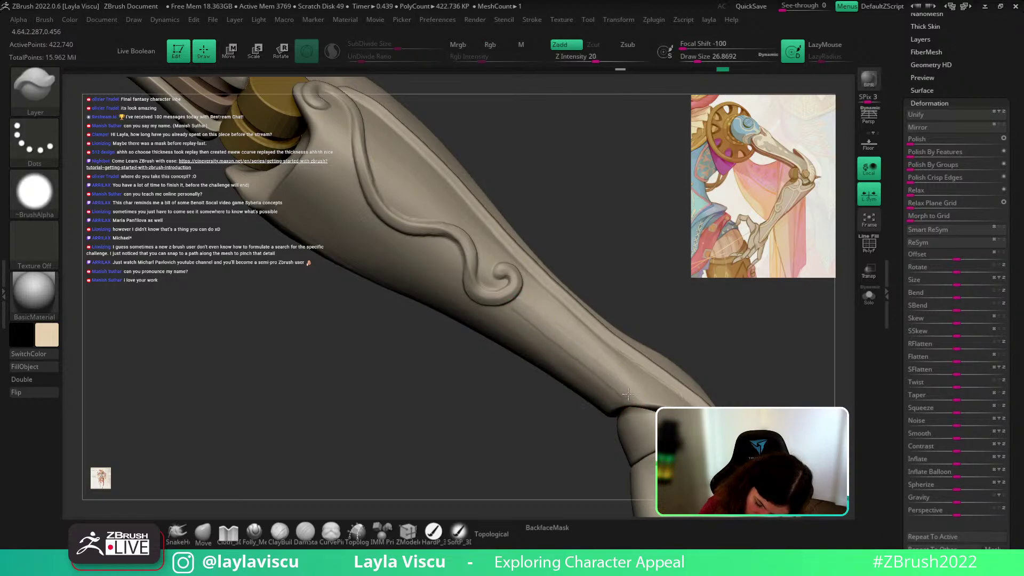
Step: Replay the last stroke with the Layer brush to strengthen the line running to the wrist
scroll(945, 197, up, 10)
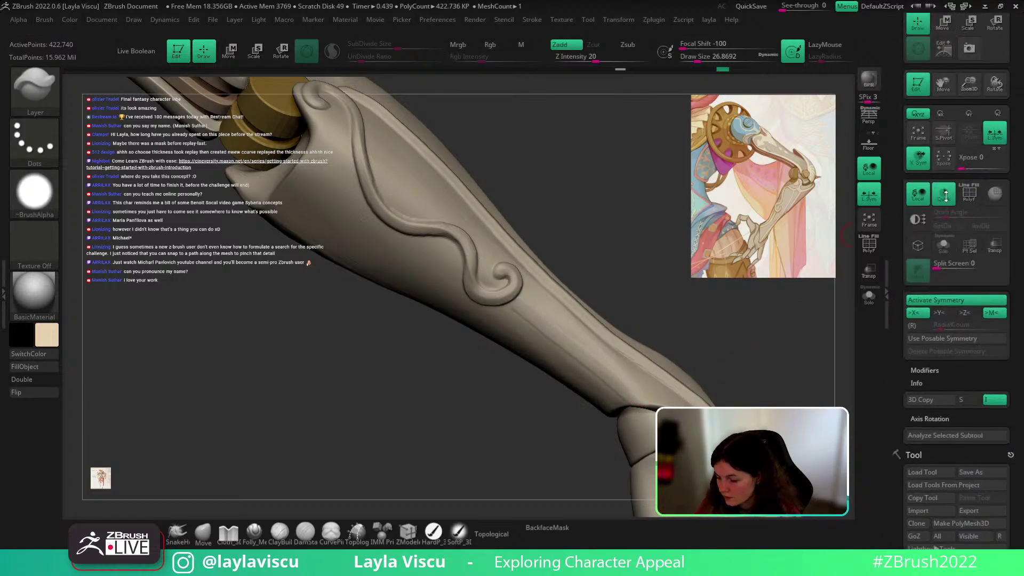
scroll(946, 196, up, 15)
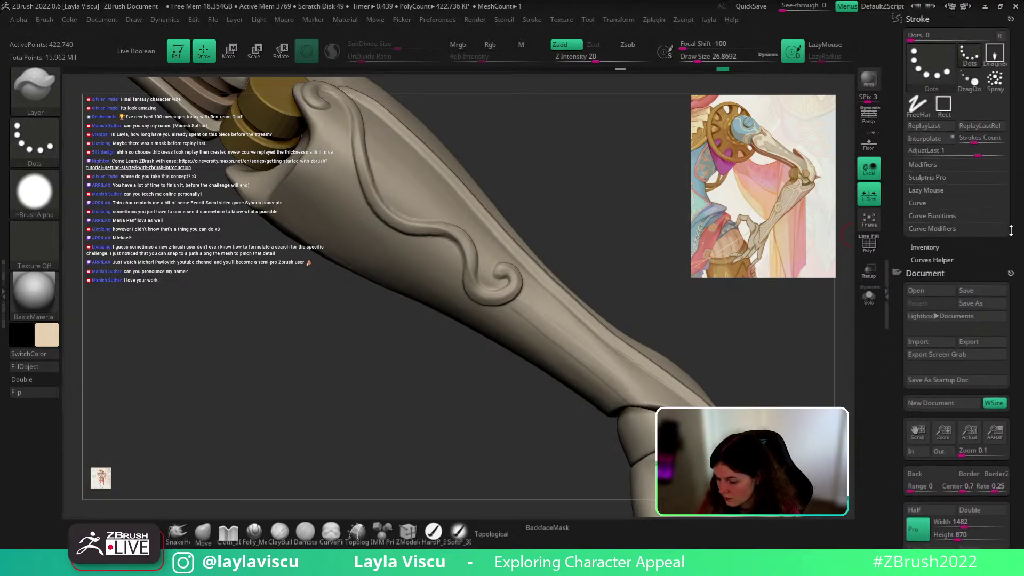
click(929, 134)
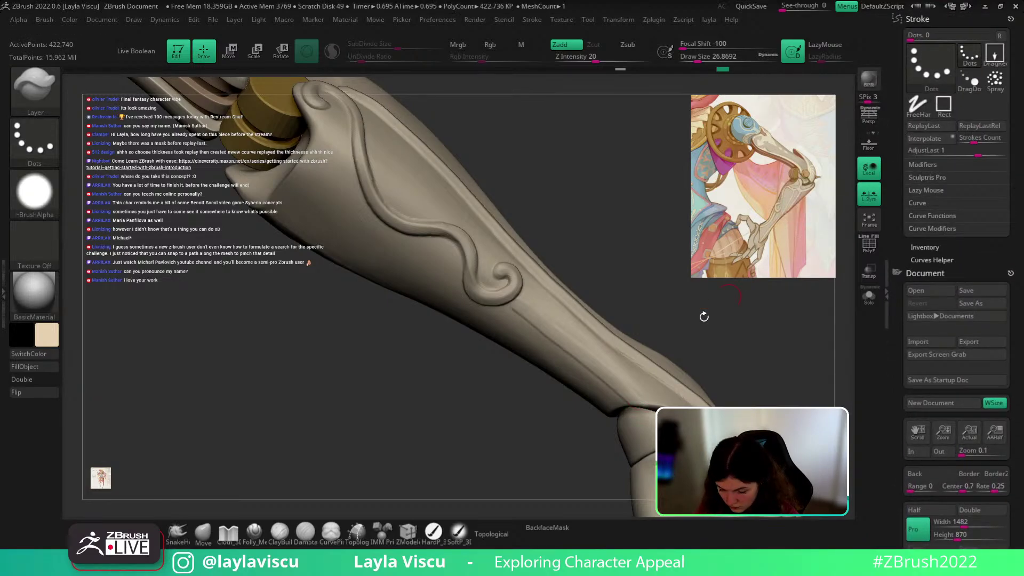
Step: Build up the line into a ridge by replaying the stroke with the Standard brush, reducing the draw size to about 21.6
key(b)
key(s)
key(t)
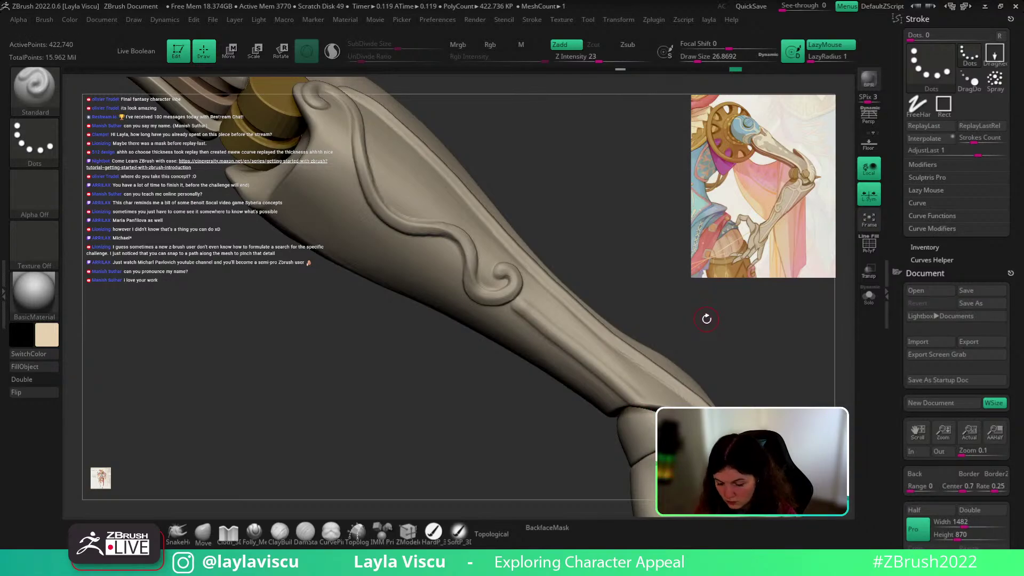
key(s)
drag(705, 320, 696, 320)
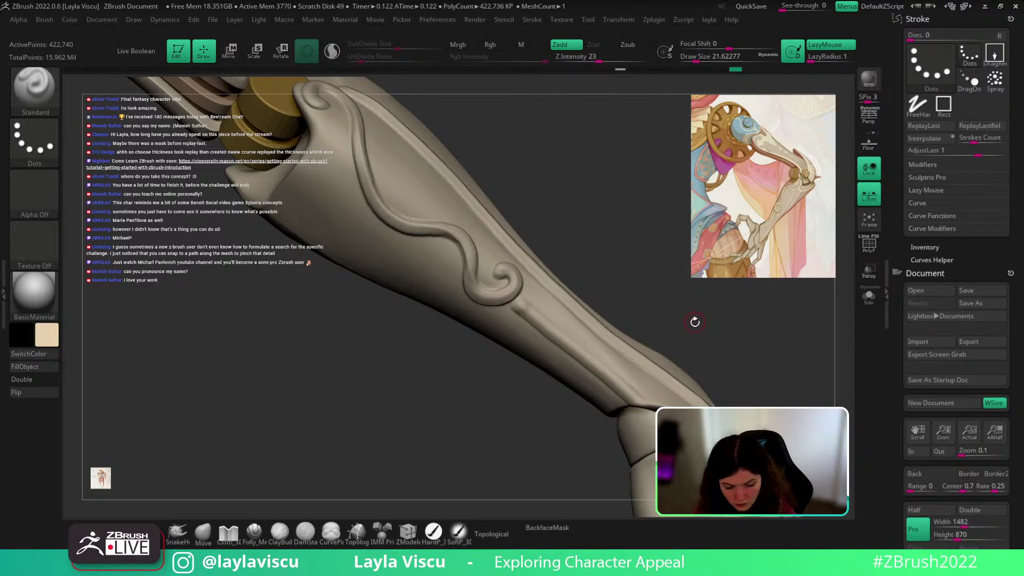
Step: Switch to the DamStandard brush and replay the stroke twice to sharpen the ridge towards the wrist
key(b)
key(d)
key(s)
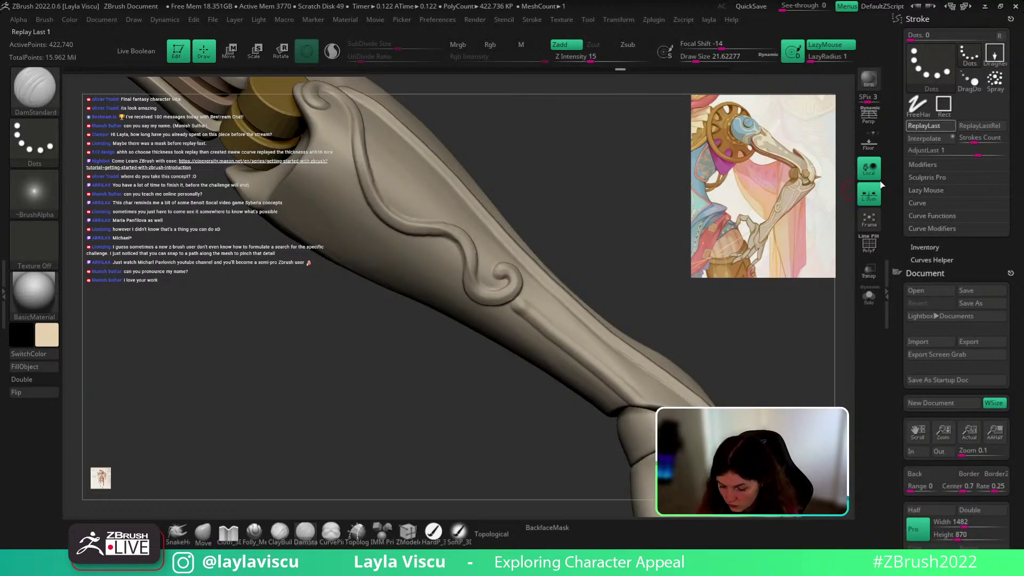
click(931, 128)
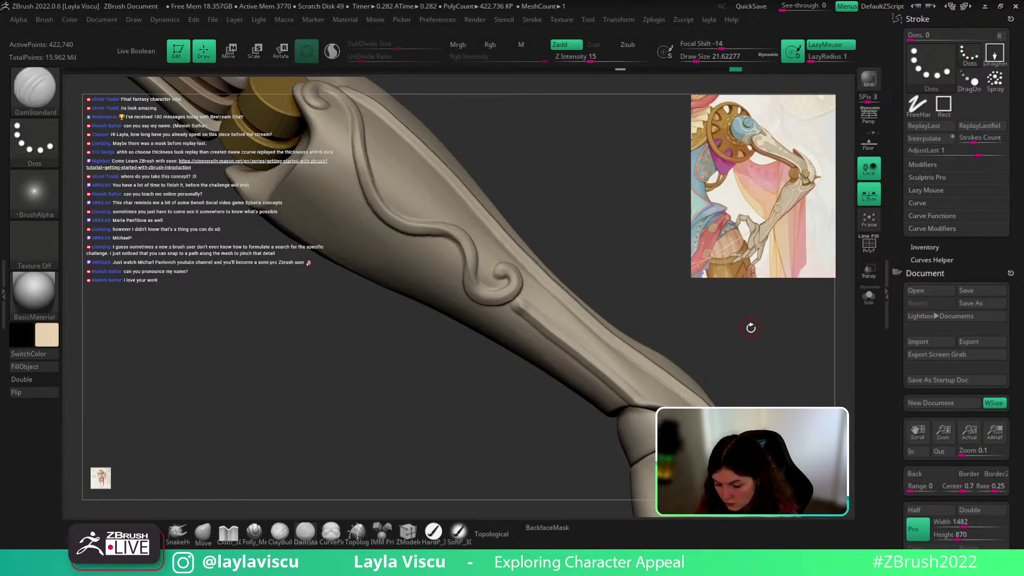
click(924, 128)
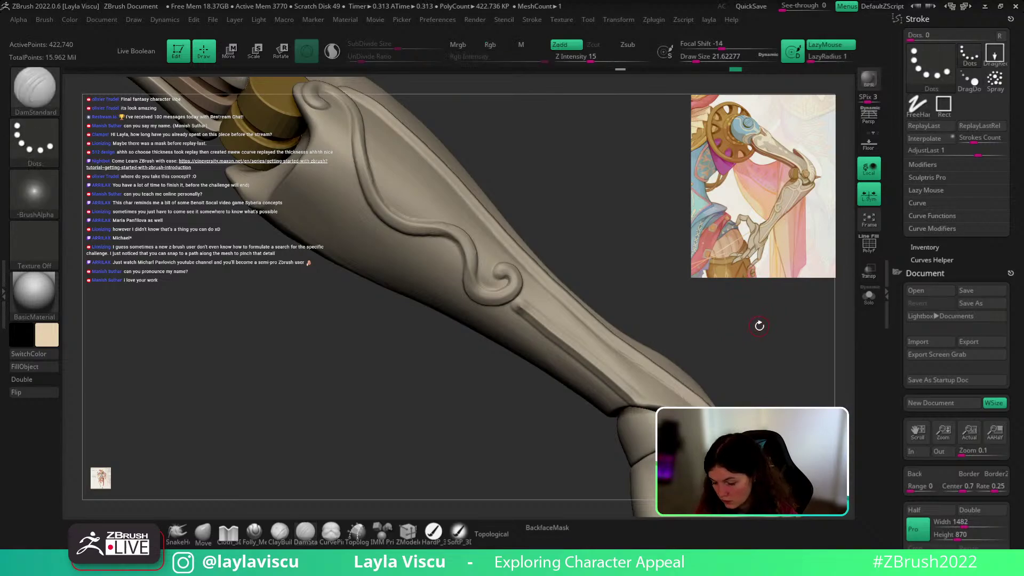
key(ctrl)
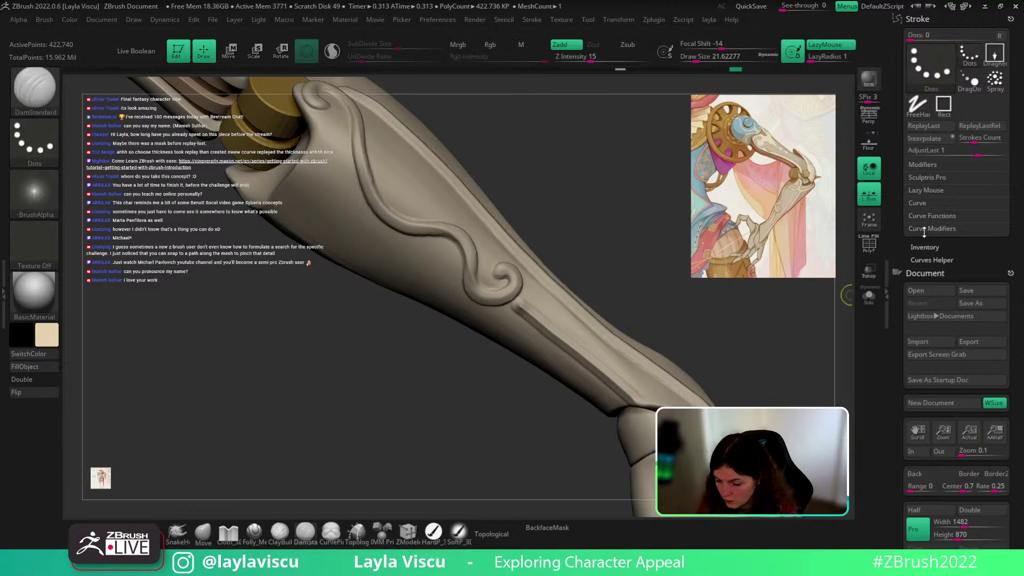
Step: Mask the newly drawn ridge, growing and boosting the mask, and invert it to protect the rest of the forearm
scroll(993, 229, down, 1)
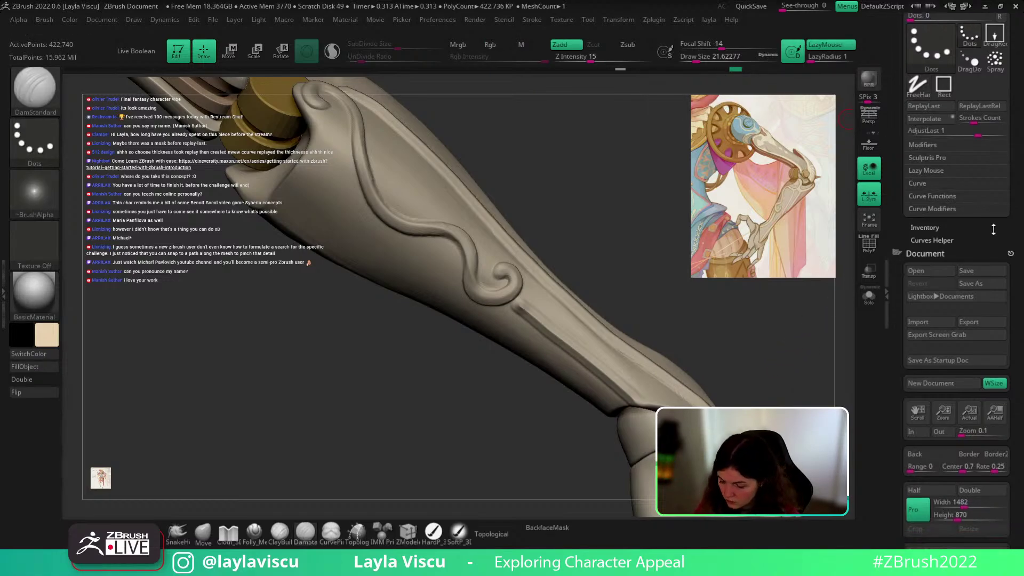
scroll(992, 229, down, 5)
mouse_move(736, 69)
mouse_down()
mouse_move(718, 70)
mouse_move(736, 69)
mouse_up()
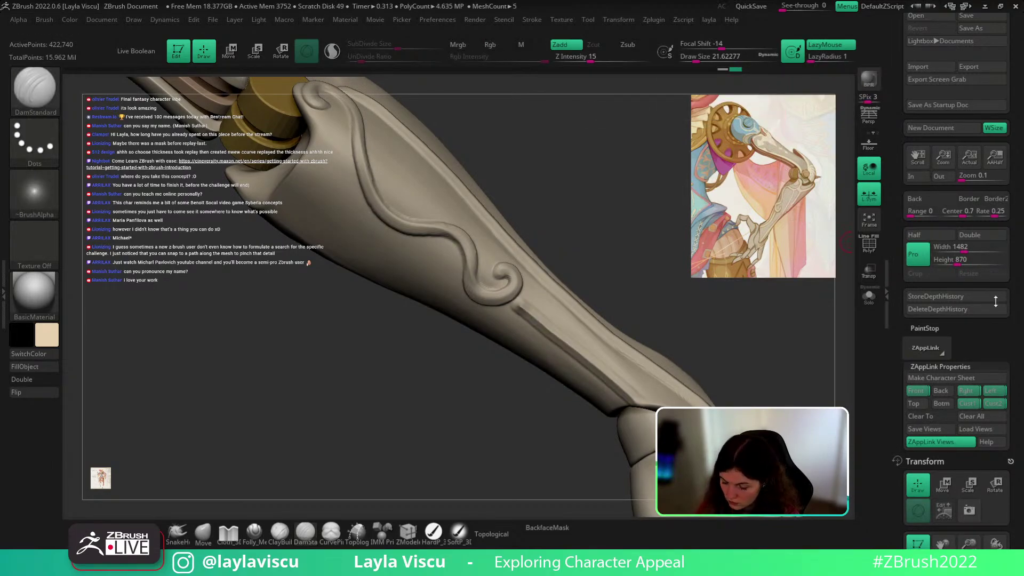
scroll(995, 301, down, 15)
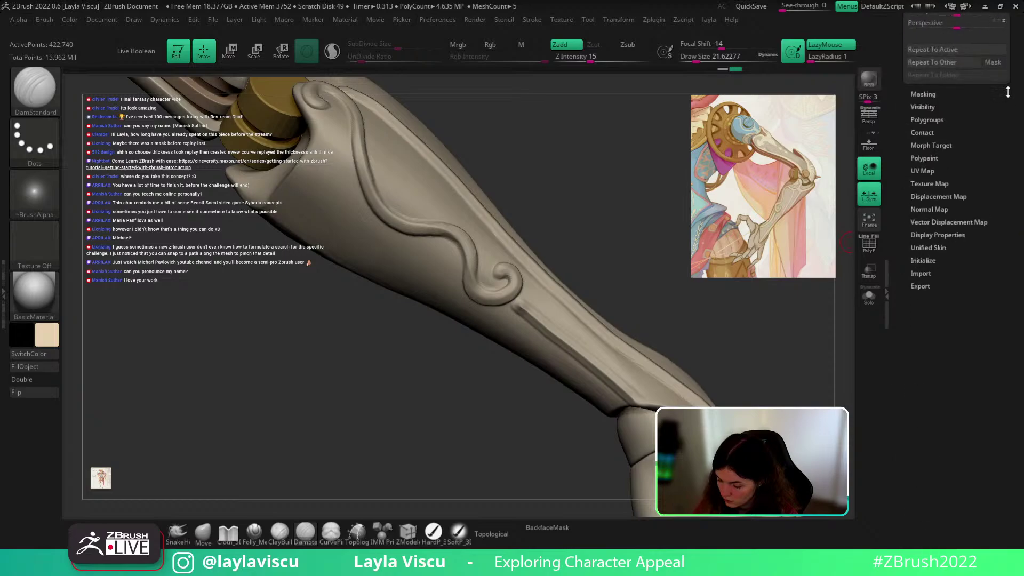
click(1008, 94)
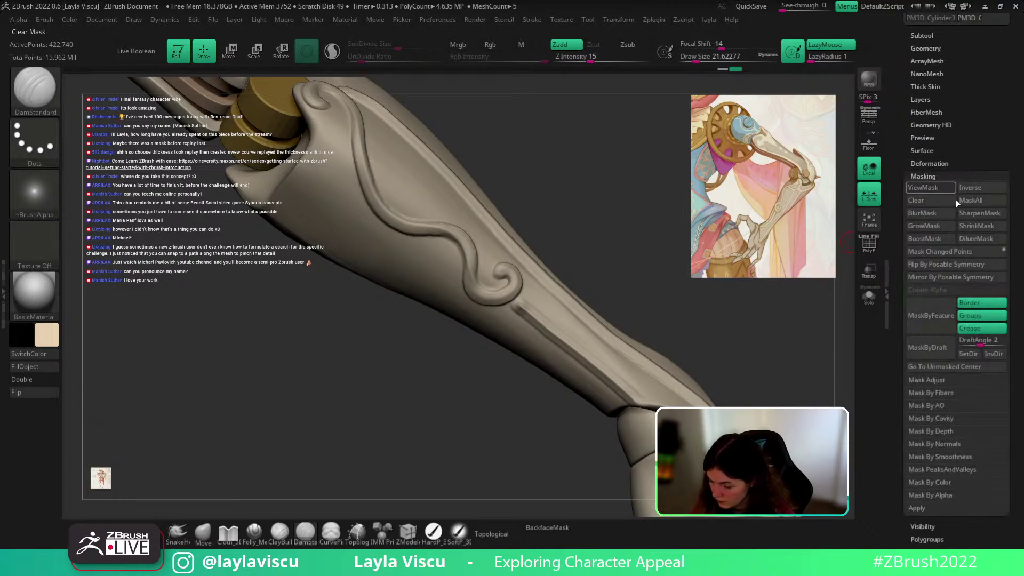
click(924, 227)
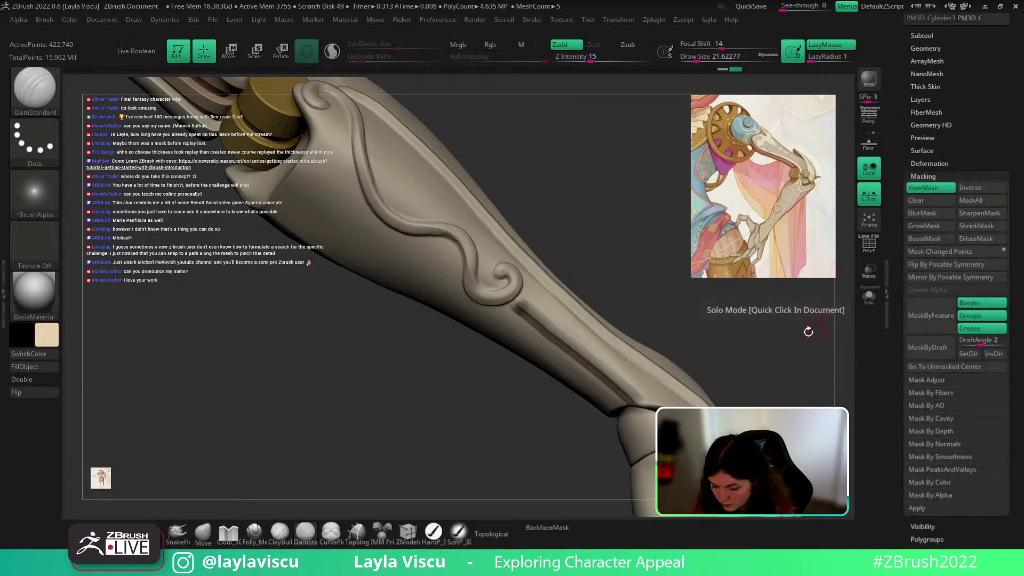
click(929, 237)
ctrl+click(798, 326)
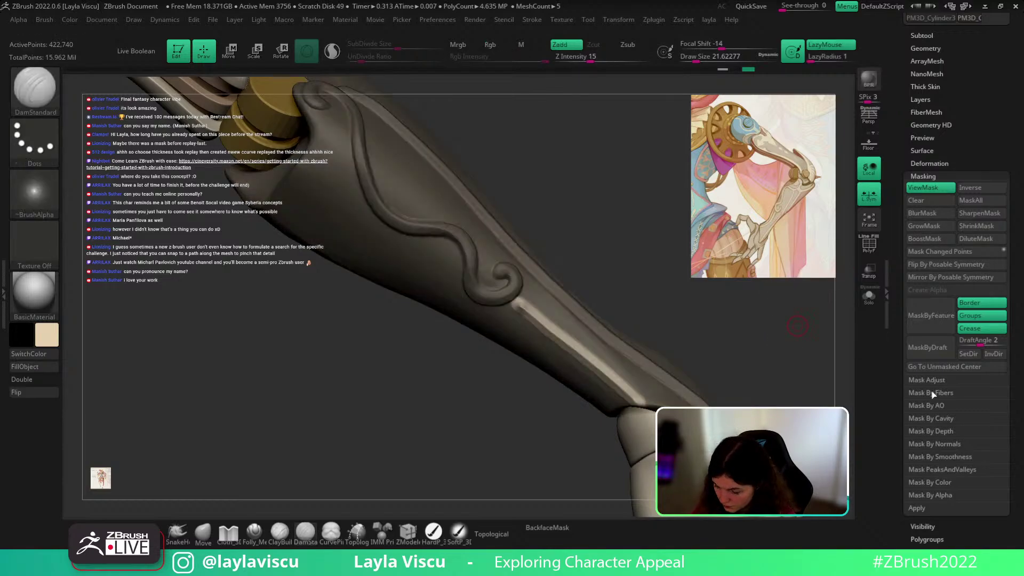
Step: Inflate the unmasked ridge between scroll and wrist with the Inflate deformation and clear the mask
click(929, 163)
drag(958, 451, 961, 461)
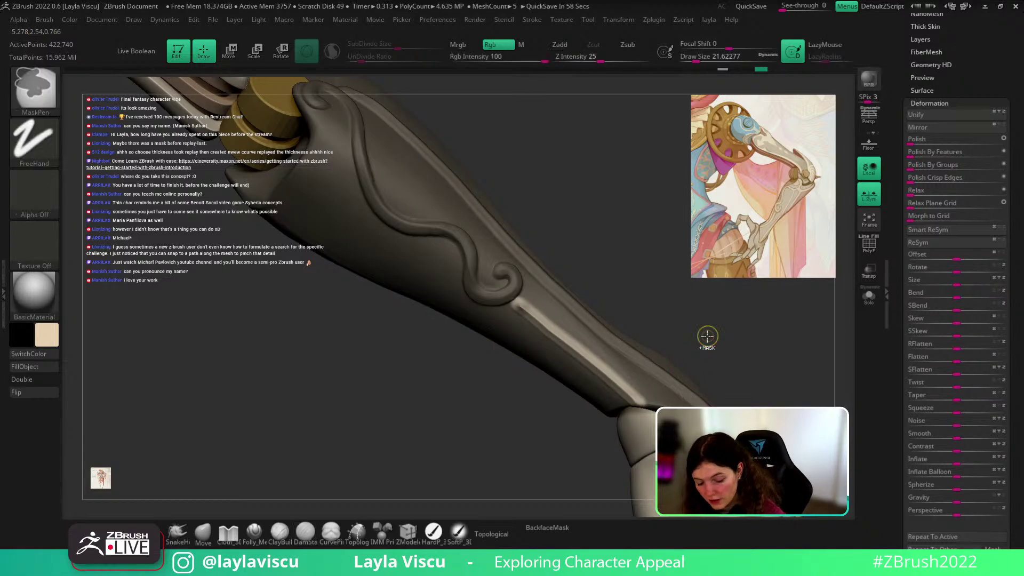
ctrl+click(707, 336)
mouse_move(754, 339)
mouse_down()
mouse_move(757, 292)
mouse_move(754, 366)
mouse_move(772, 338)
mouse_move(765, 393)
mouse_move(599, 367)
mouse_up()
Step: Reshape the forearm's edge near the wrist with the Move brush and reduce the draw size to about 51
click(203, 533)
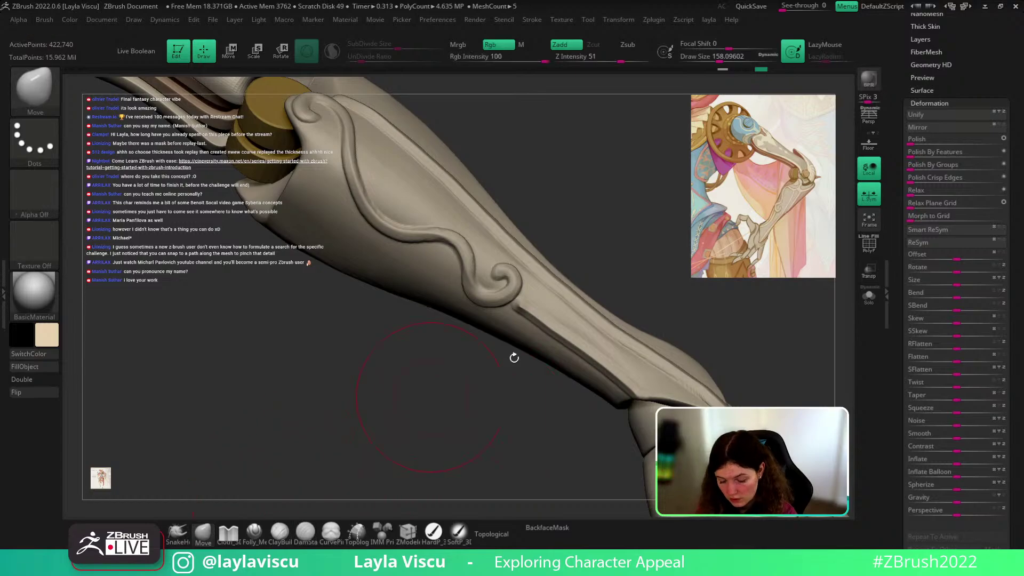
drag(515, 358, 534, 368)
mouse_move(599, 367)
mouse_down()
mouse_move(574, 405)
mouse_move(613, 372)
mouse_up()
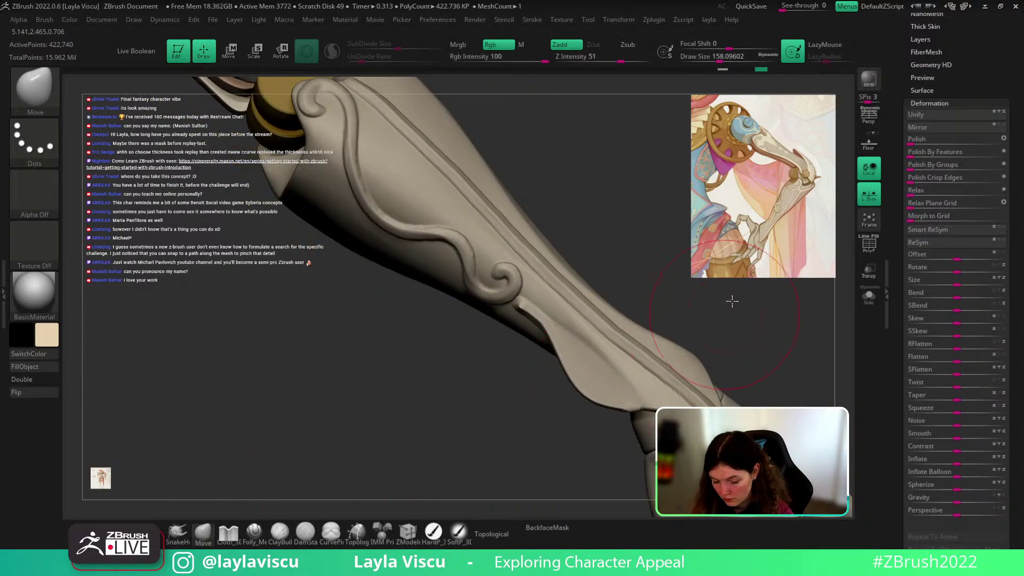
drag(731, 297, 594, 377)
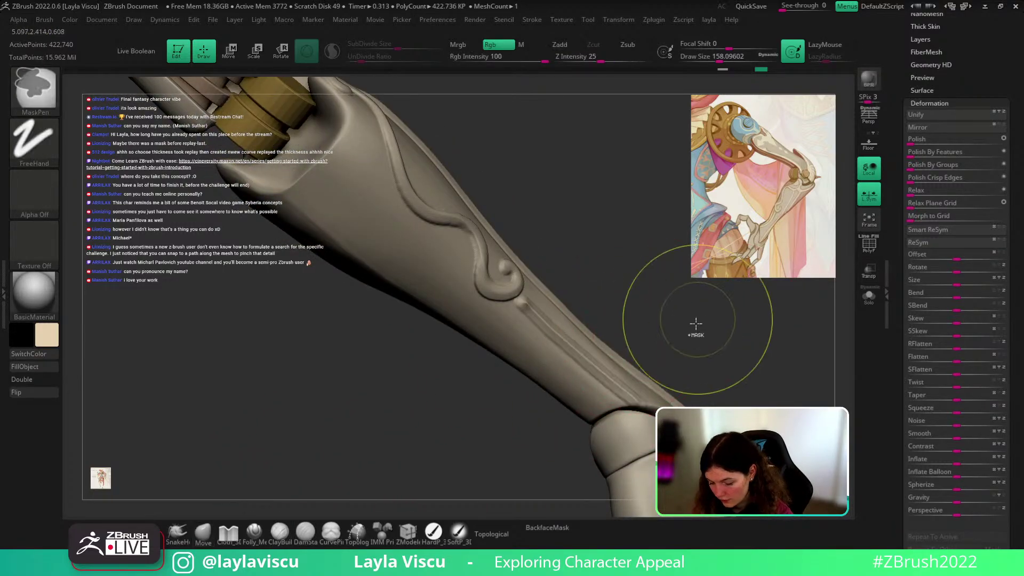
mouse_move(693, 327)
mouse_down()
mouse_move(737, 325)
mouse_move(681, 320)
mouse_move(679, 336)
mouse_up()
key(s)
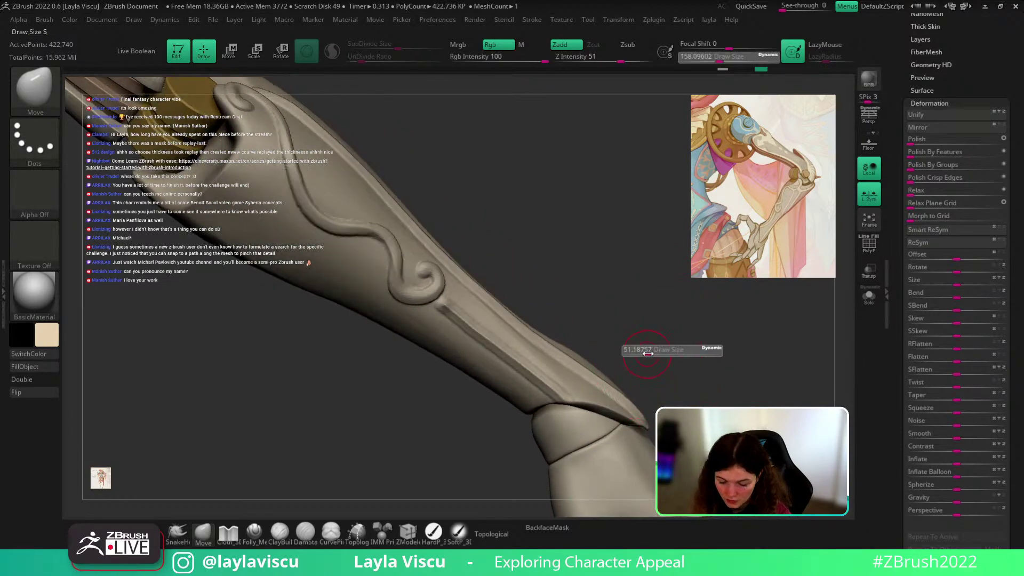
Step: Nudge the forearm's ridge tip toward the scroll ornament with the Move brush at a draw size of about 56
click(646, 352)
drag(442, 306, 436, 299)
drag(472, 240, 450, 288)
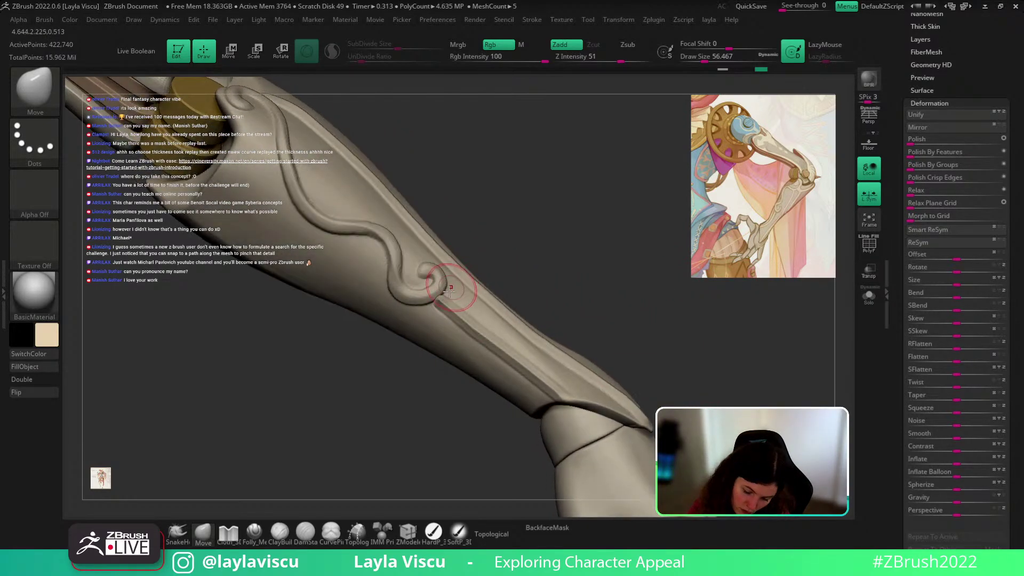
drag(471, 233, 549, 286)
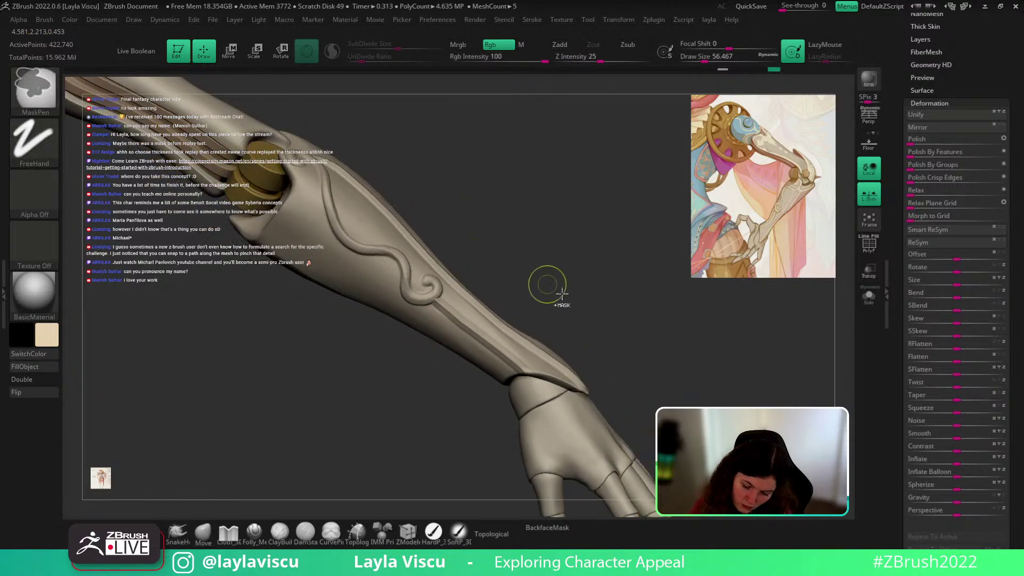
Step: Refine where the forearm ridge tucks under the scroll using the Move brush at a draw size of about 74
key(s)
ctrl+right_drag(446, 302, 496, 365)
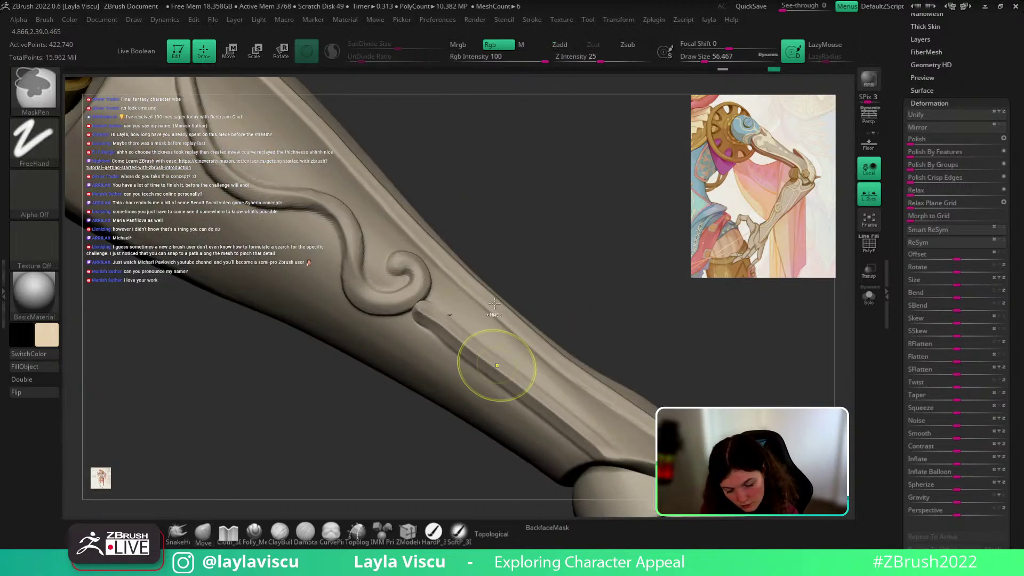
key(s)
click(434, 313)
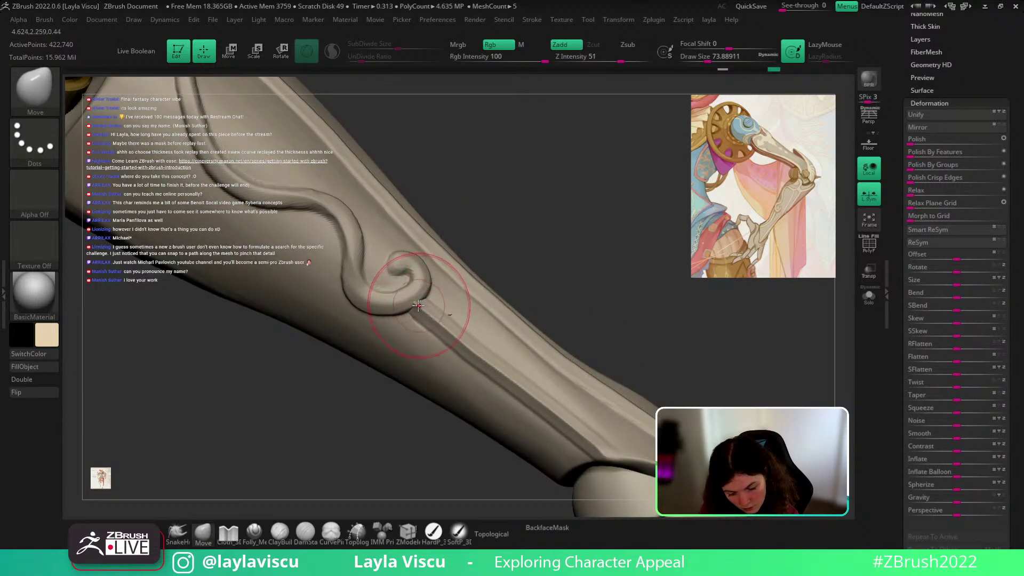
ctrl+right_drag(481, 291, 531, 245)
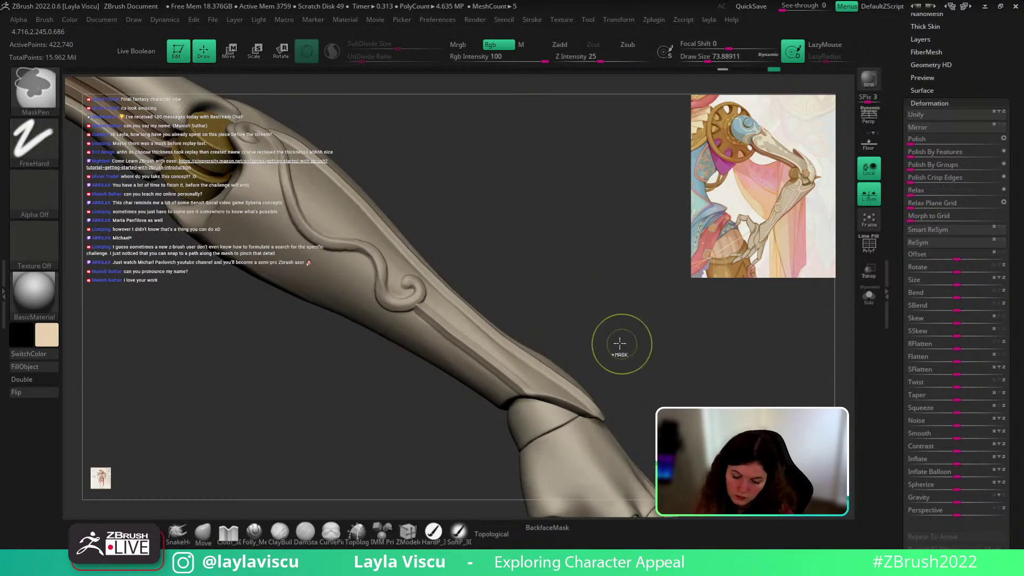
Step: Examine the forearm's scroll ornament and ridge against the whole arm from several angles
alt+right_drag(620, 343, 694, 341)
drag(955, 464, 971, 451)
ctrl+right_drag(688, 293, 693, 355)
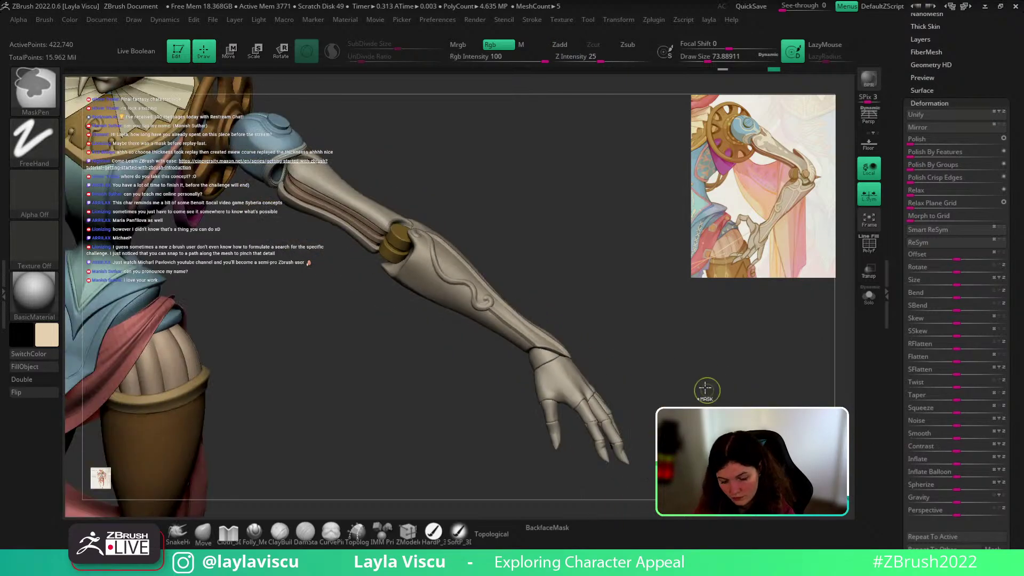
right_drag(707, 391, 724, 347)
ctrl+right_drag(580, 262, 613, 235)
mouse_move(613, 235)
right_down()
mouse_move(662, 301)
mouse_move(648, 268)
right_up()
Step: Choose the Layer brush and set its draw size to 28.75 for the forearm ornament
key(s)
drag(649, 268, 641, 262)
alt+right_drag(640, 255, 647, 296)
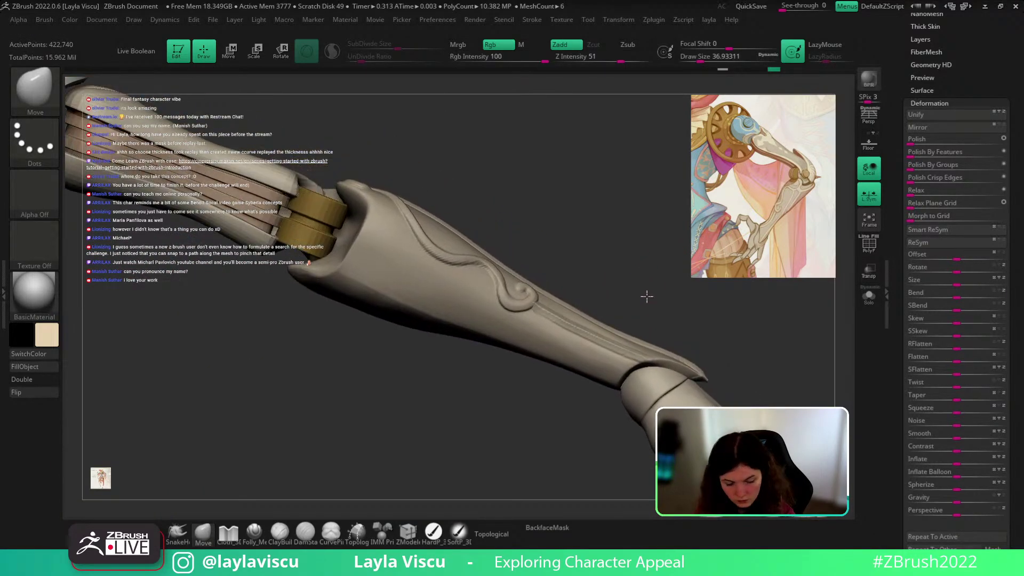
key(b)
key(l)
key(a)
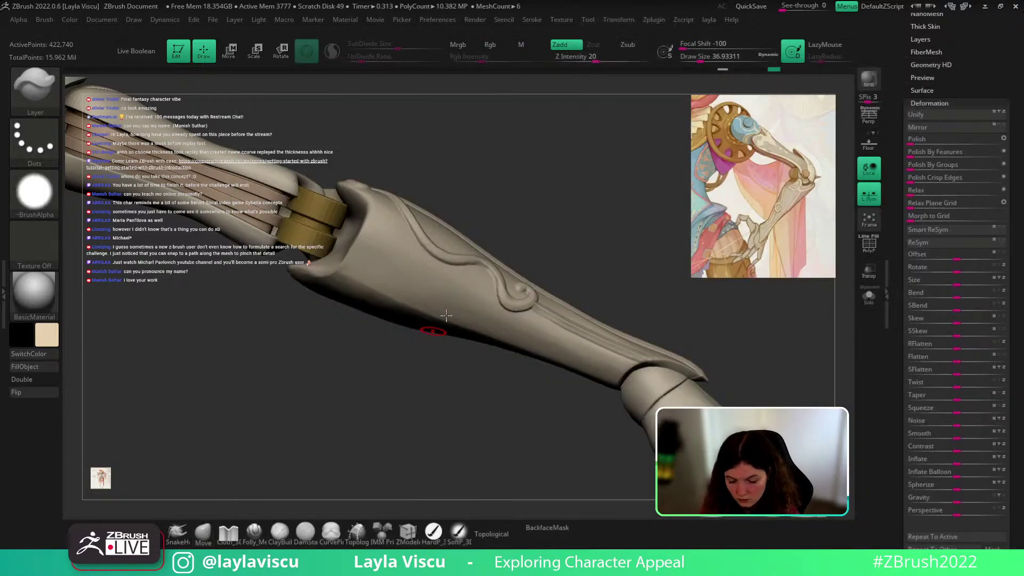
key(s)
drag(517, 296, 513, 298)
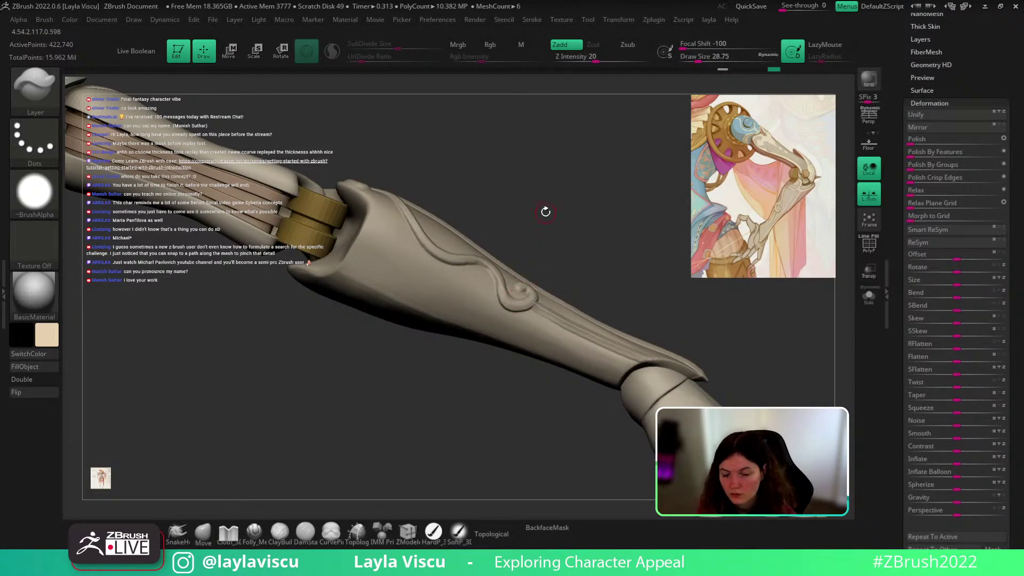
drag(561, 207, 471, 264)
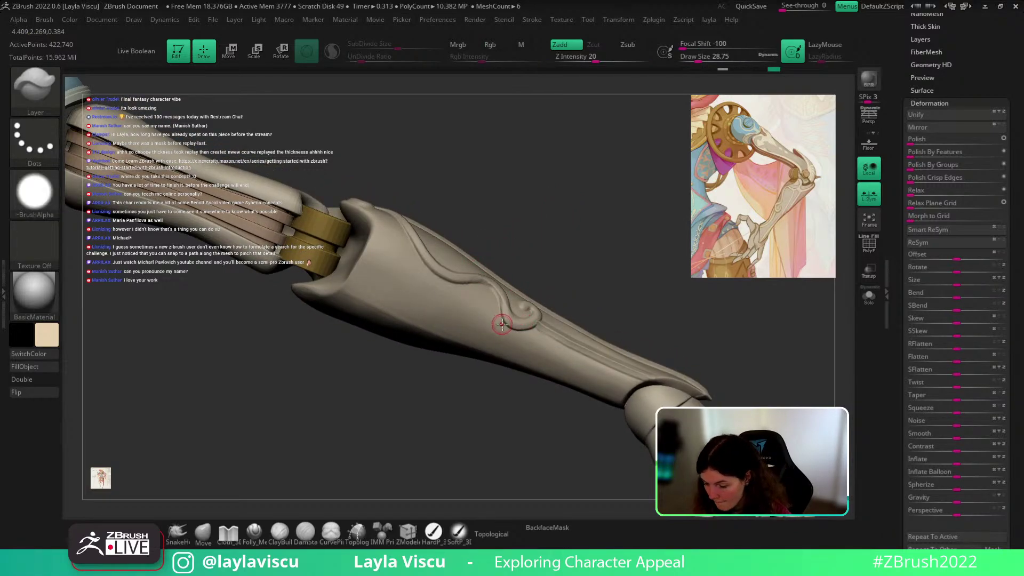
Step: Flatten the plain forearm surface beside the long ridge with TrimDynamic at a draw size of about 90, on a lower subdivision level
mouse_move(566, 251)
mouse_down()
mouse_move(578, 229)
mouse_move(551, 217)
mouse_move(596, 269)
mouse_move(645, 361)
mouse_move(608, 326)
mouse_up()
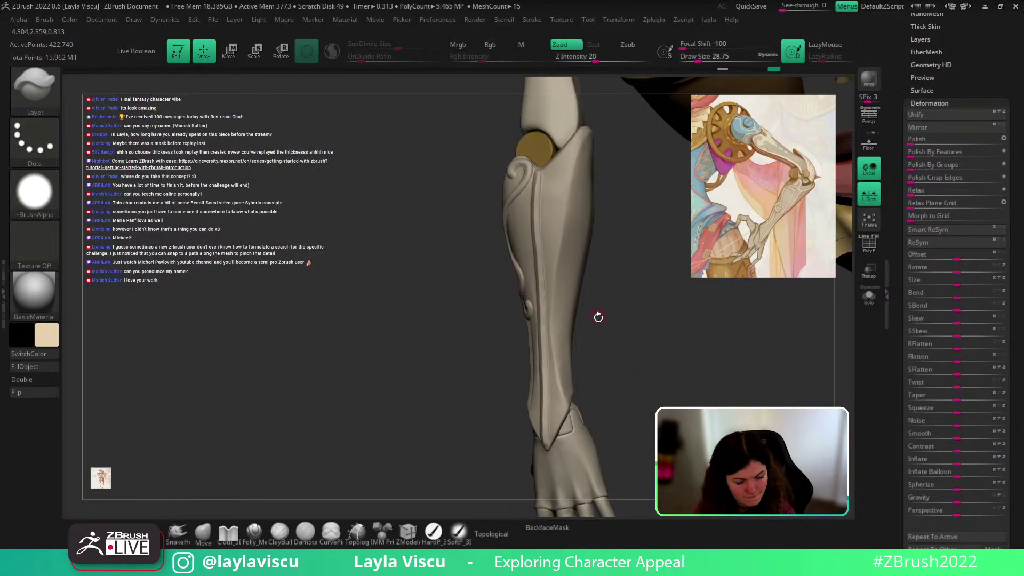
key(b)
key(t)
key(d)
key(s)
click(607, 322)
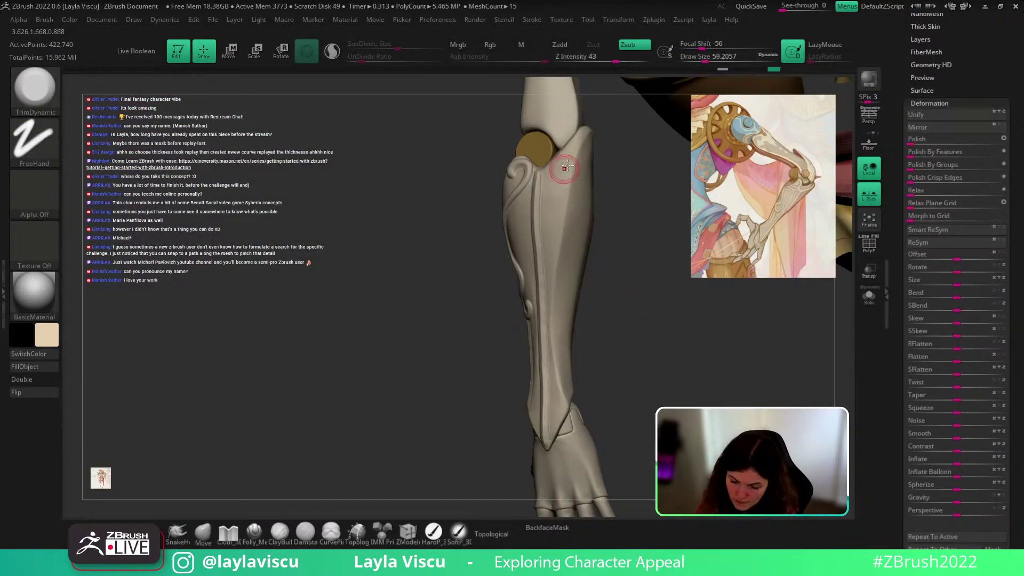
key(s)
mouse_move(582, 148)
mouse_down()
mouse_move(563, 167)
mouse_move(572, 222)
mouse_move(568, 167)
mouse_move(564, 215)
mouse_up()
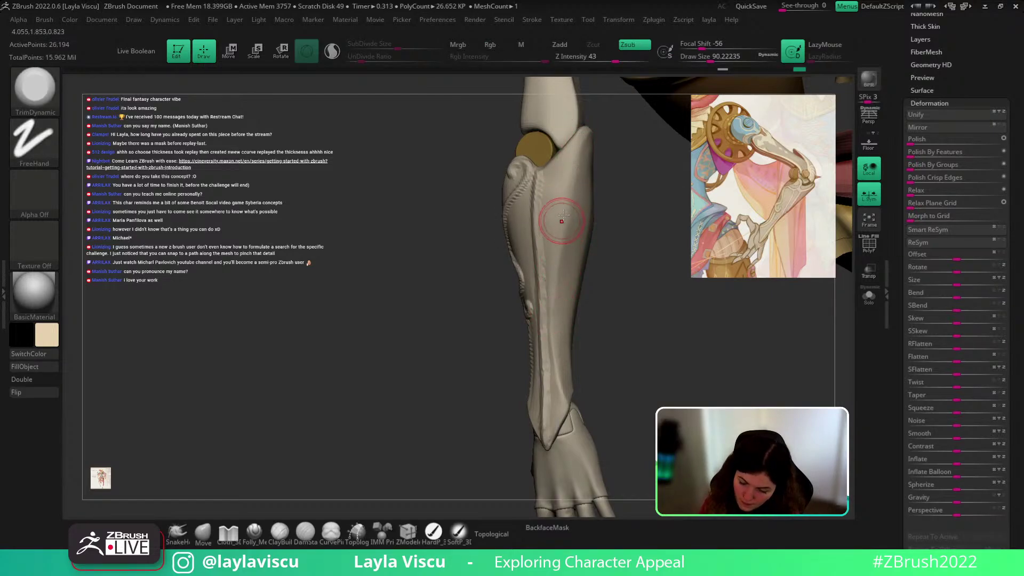
mouse_move(556, 265)
mouse_down()
mouse_move(556, 297)
mouse_move(584, 130)
mouse_up()
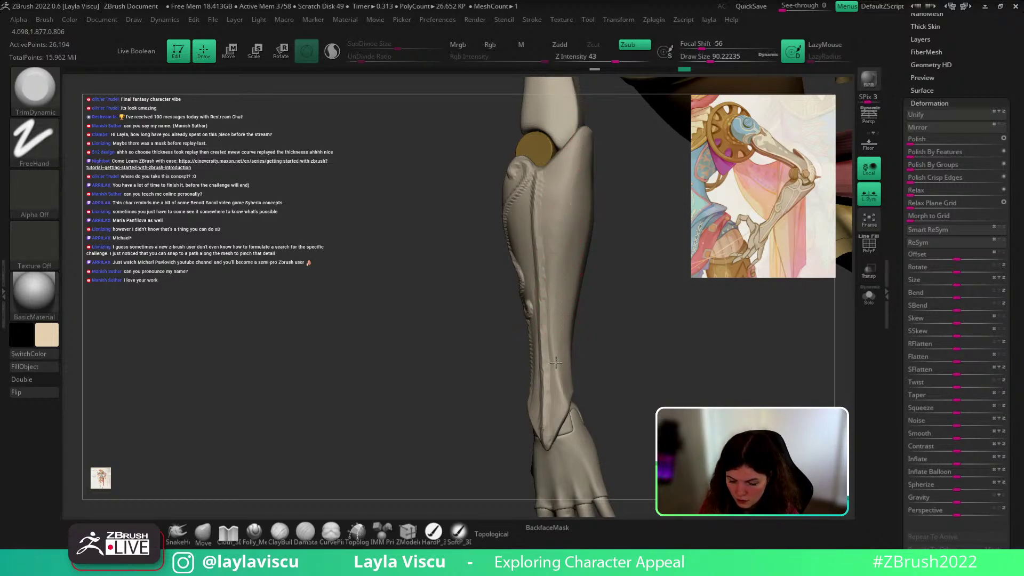
Step: Continue flattening the forearm surface beside the ridge down to the wrist with TrimDynamic
right_drag(562, 399, 557, 366)
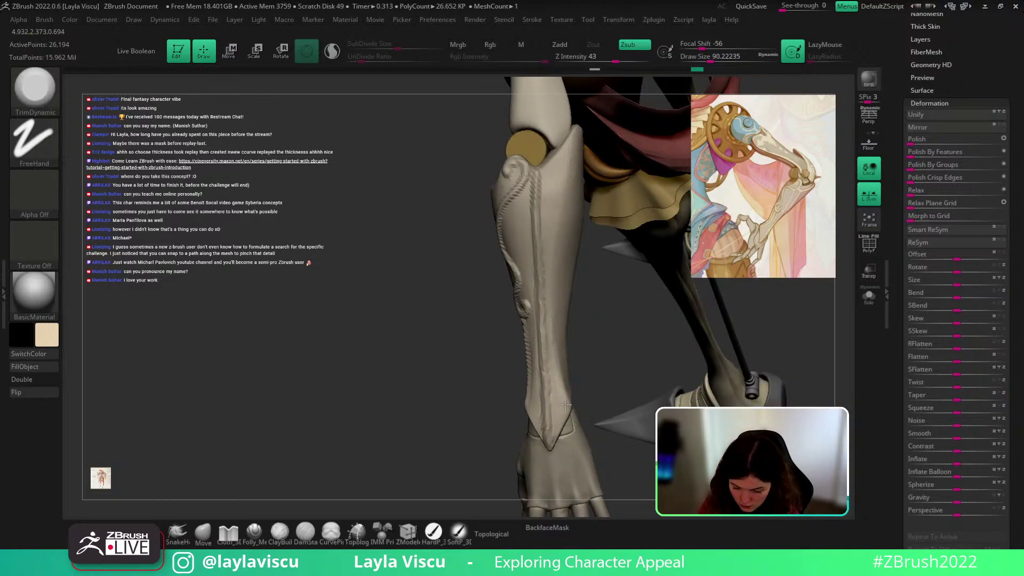
drag(565, 406, 561, 357)
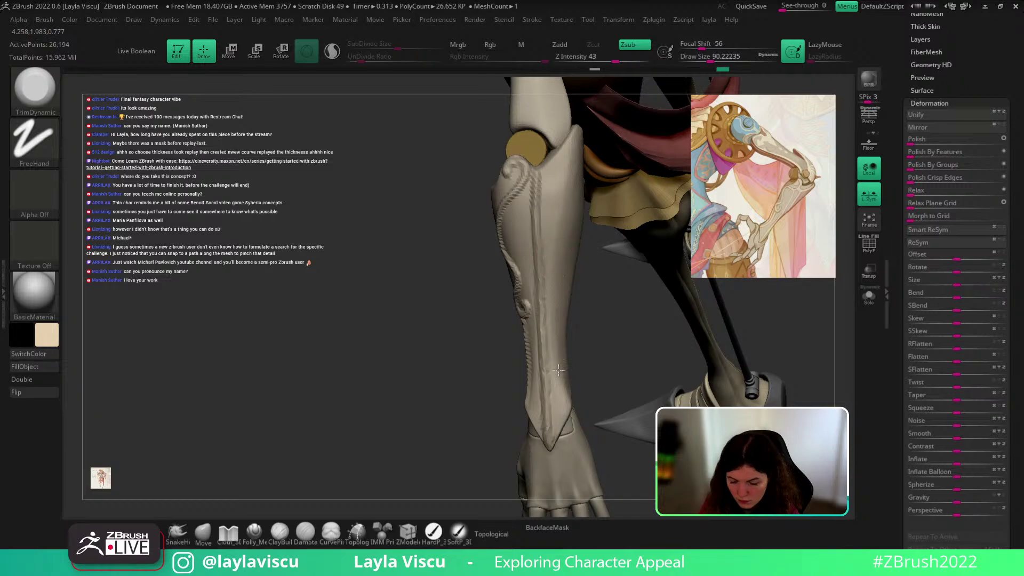
right_drag(564, 221, 590, 284)
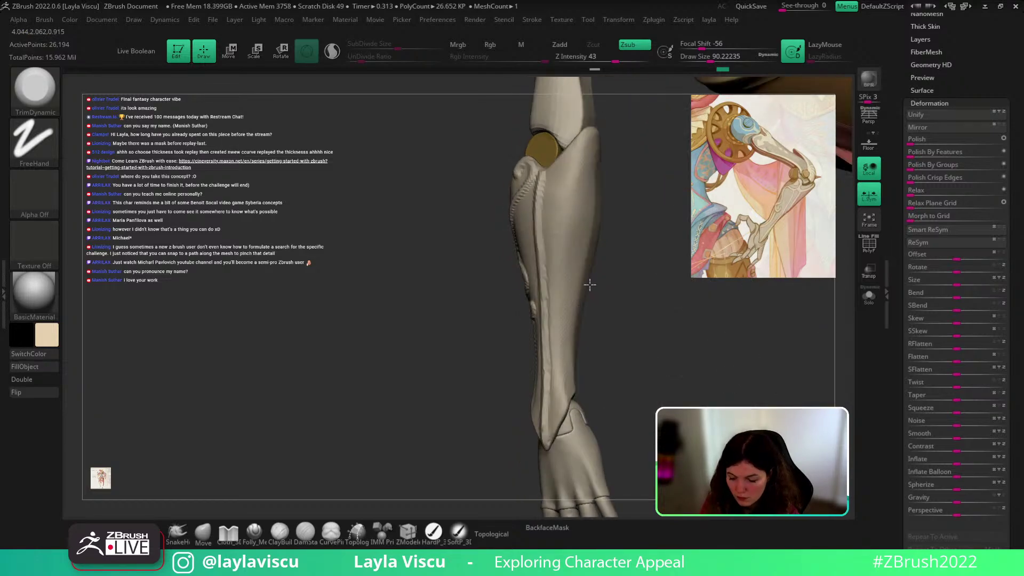
drag(562, 410, 561, 423)
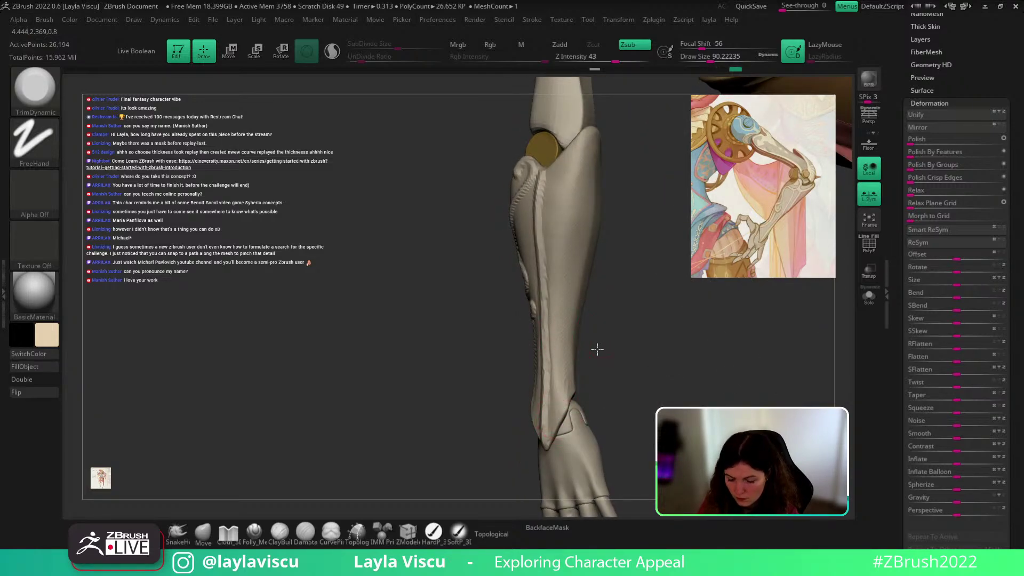
Step: Flatten the forearm's rounded plain side from the elbow down to the wrist with TrimDynamic
drag(597, 348, 571, 351)
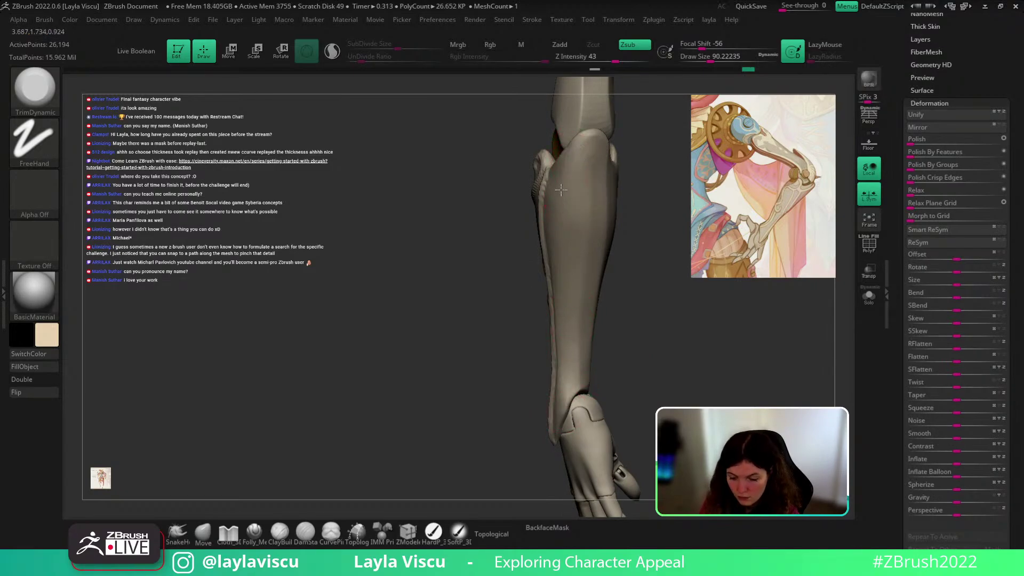
drag(635, 275, 587, 166)
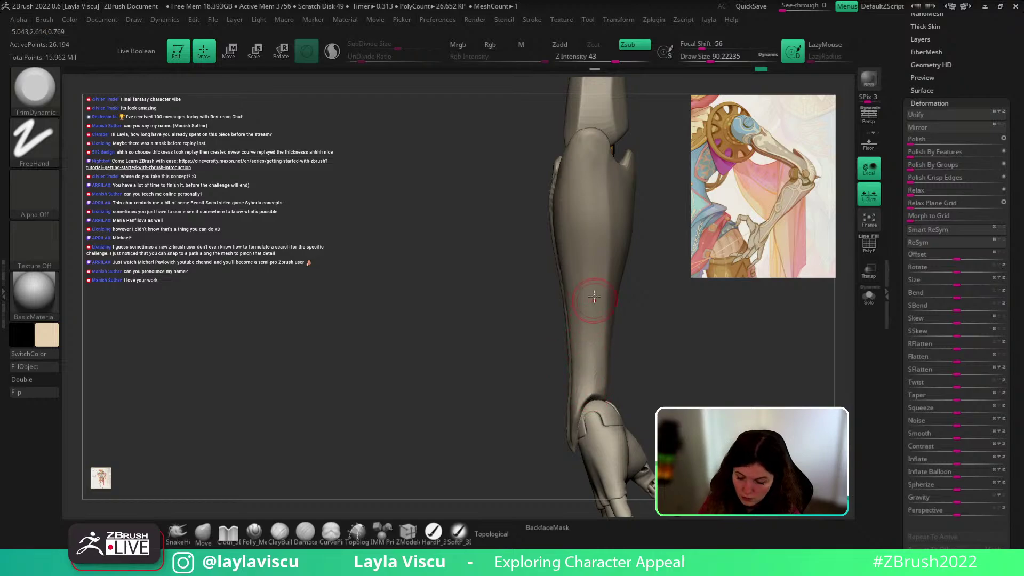
mouse_move(594, 297)
mouse_down()
mouse_move(593, 362)
mouse_move(614, 360)
mouse_up()
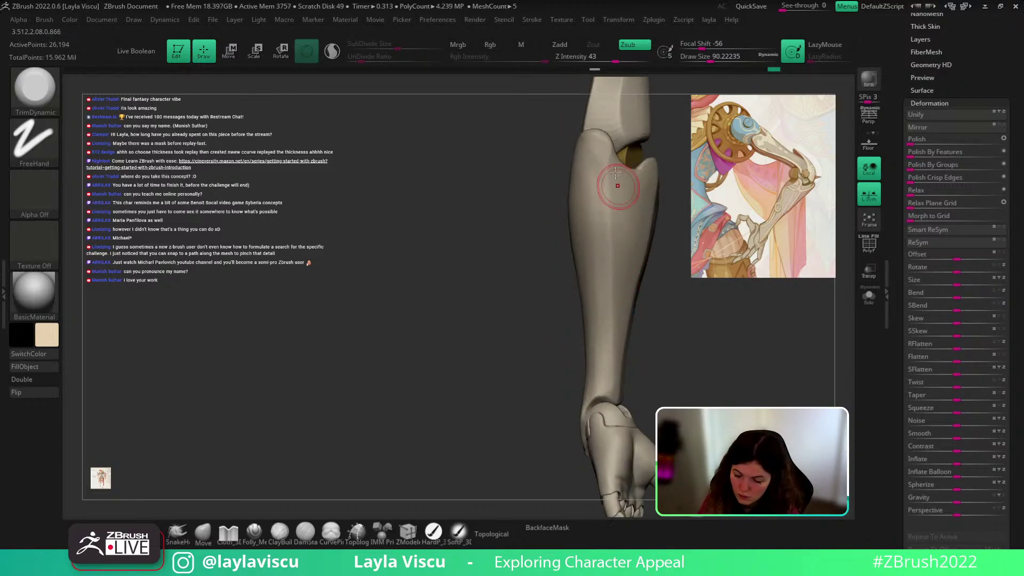
Step: Smooth the flattened forearm surface beside the long ridge at a higher subdivision level
drag(681, 338, 740, 362)
key(f)
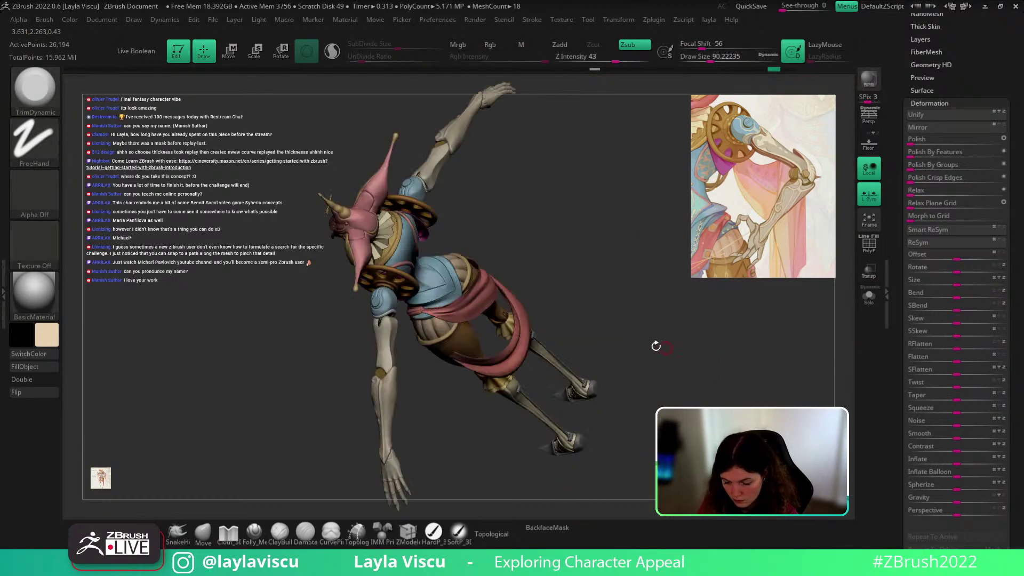
mouse_move(611, 340)
alt+right_down()
mouse_move(754, 233)
mouse_move(617, 380)
mouse_move(605, 299)
alt+right_up()
key(shift)
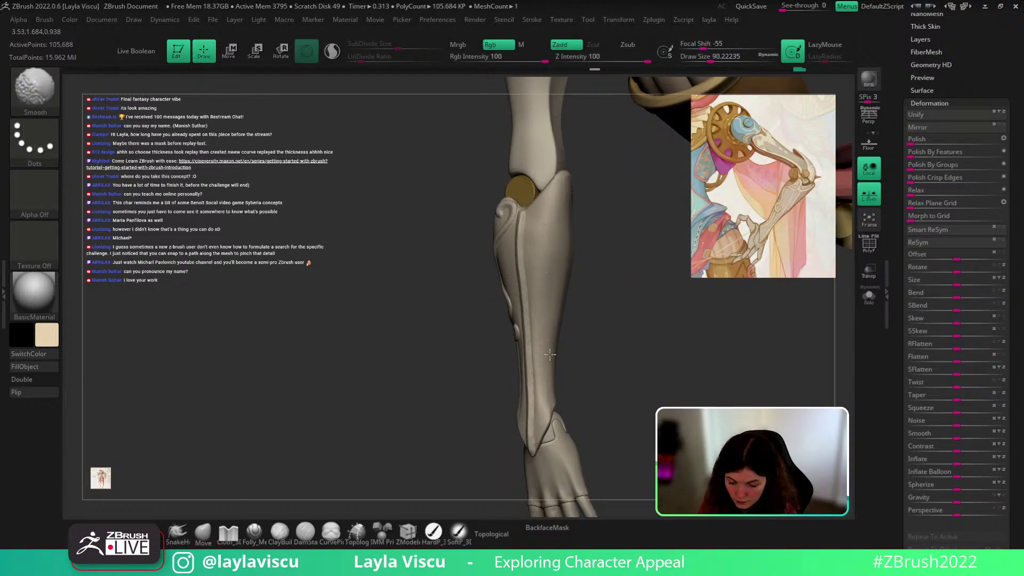
shift+drag(550, 355, 555, 244)
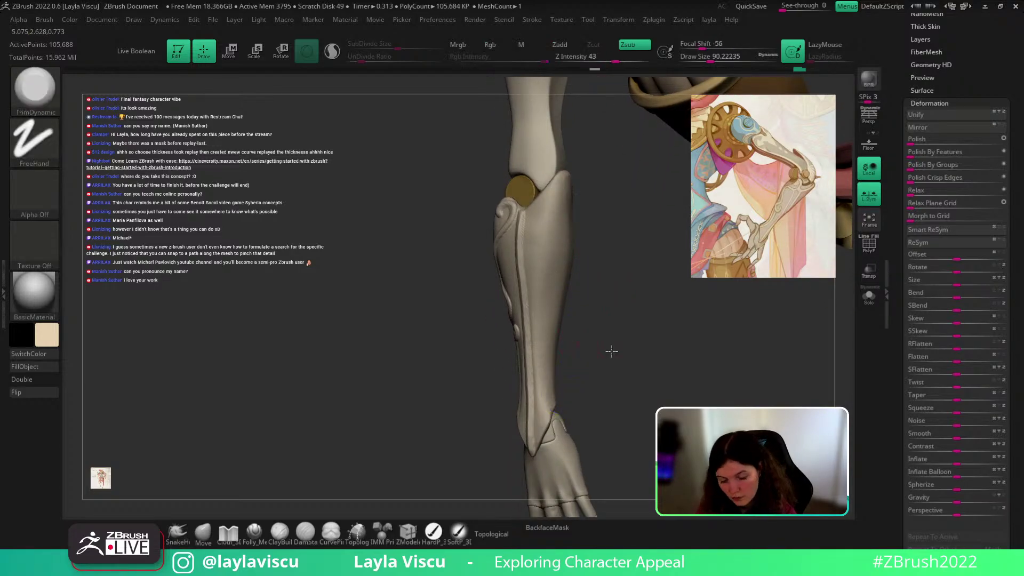
Step: Smooth the forearm's rounded side and the area just above the wrist
mouse_move(610, 350)
right_down()
mouse_move(642, 338)
mouse_move(587, 267)
right_up()
key(shift)
mouse_move(572, 202)
right_down()
mouse_move(619, 304)
mouse_move(658, 356)
mouse_move(589, 381)
right_up()
key(shift)
shift+drag(580, 391, 568, 391)
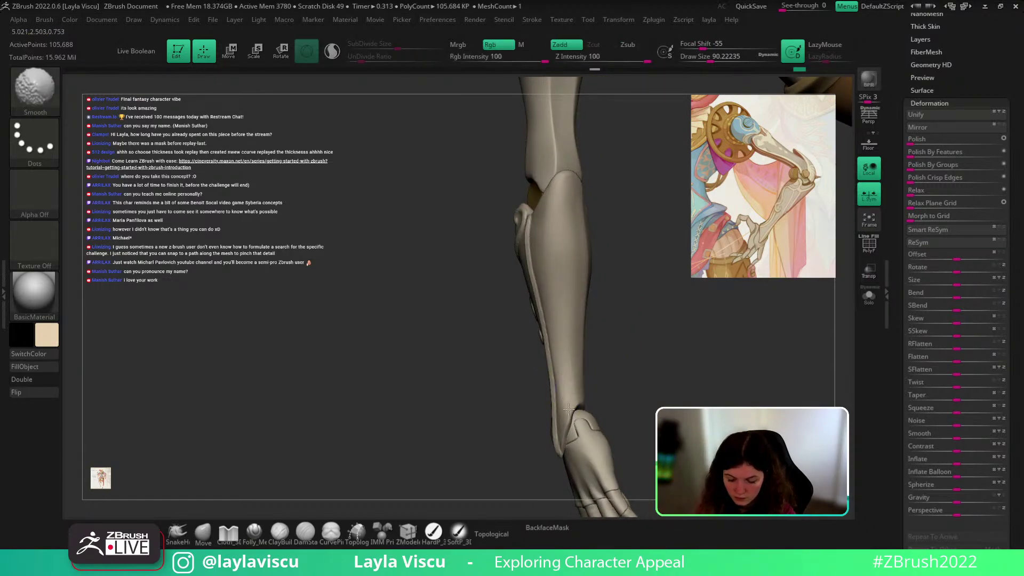
right_drag(600, 379, 666, 360)
shift+drag(567, 347, 568, 363)
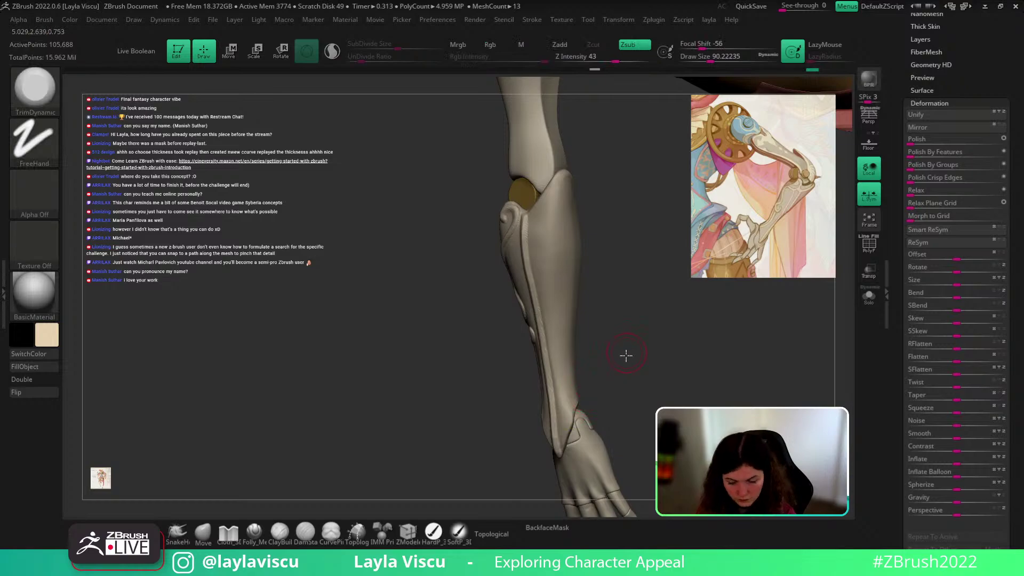
Step: Switch to the Layer brush and set its draw size to about 33
right_drag(626, 355, 577, 383)
key(b)
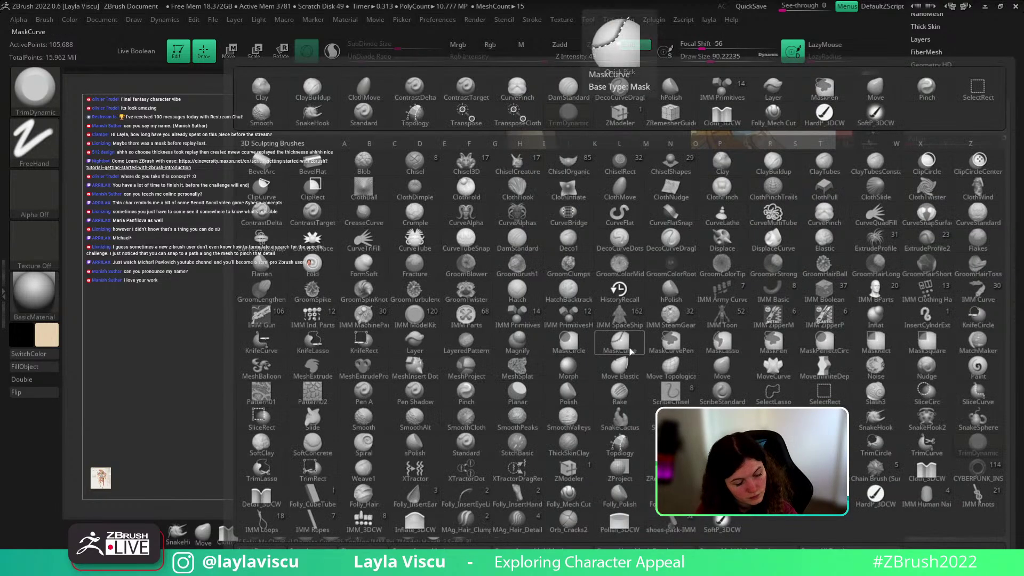
key(l)
key(y)
key(s)
drag(680, 316, 673, 317)
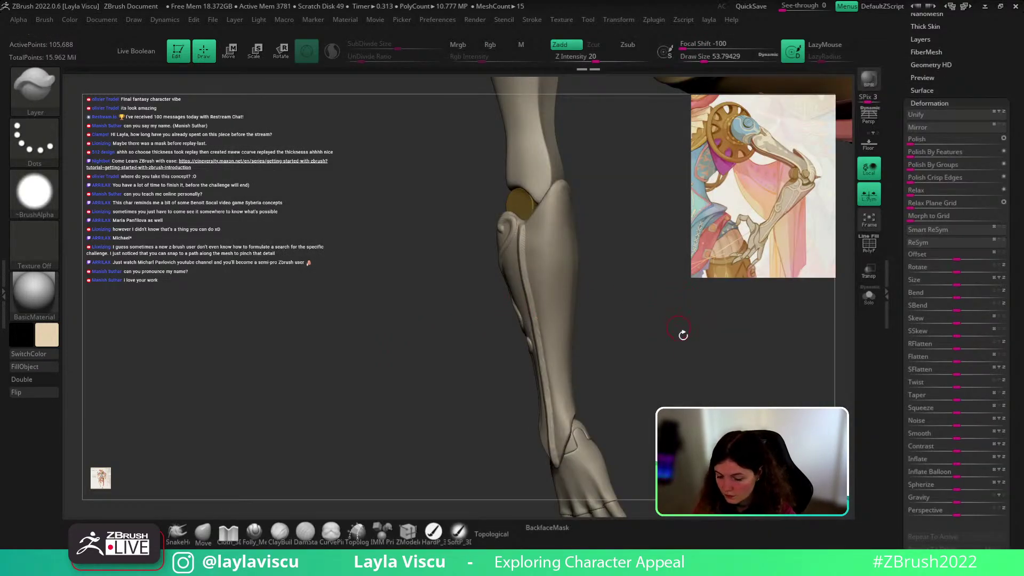
key(s)
drag(688, 355, 683, 355)
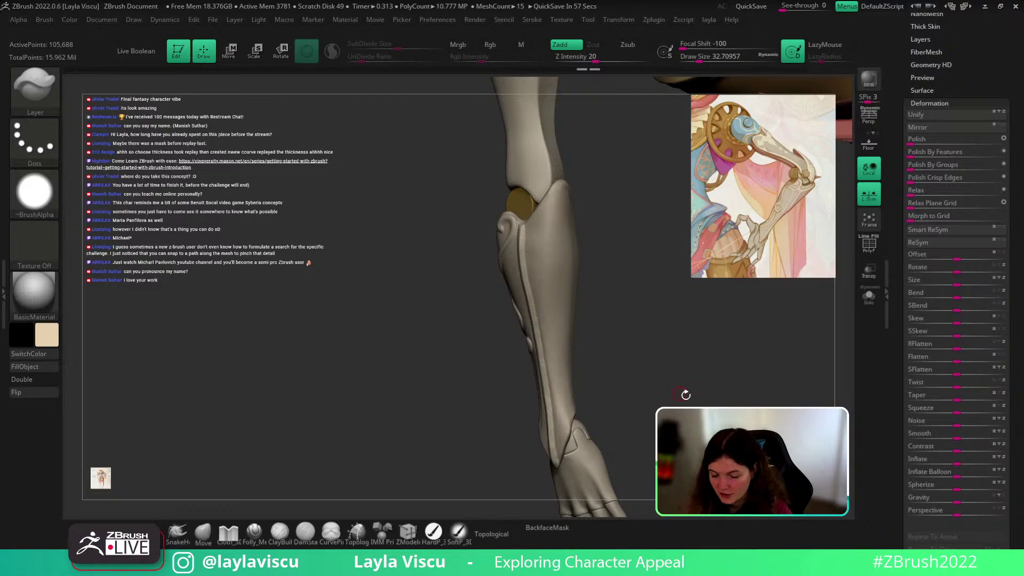
Step: Inspect the forearm and elbow from several sides, and bring the Stroke settings into view
mouse_move(685, 394)
mouse_down()
mouse_move(731, 381)
mouse_move(680, 385)
mouse_up()
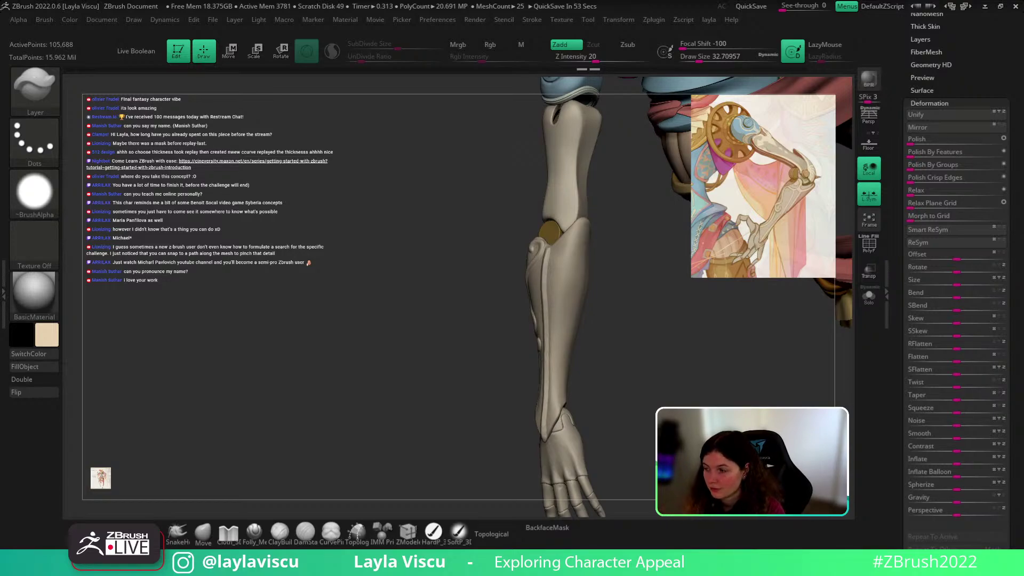
drag(746, 401, 737, 412)
mouse_move(692, 368)
mouse_down()
mouse_move(715, 377)
mouse_move(781, 334)
mouse_move(727, 402)
mouse_move(720, 379)
mouse_move(683, 373)
mouse_up()
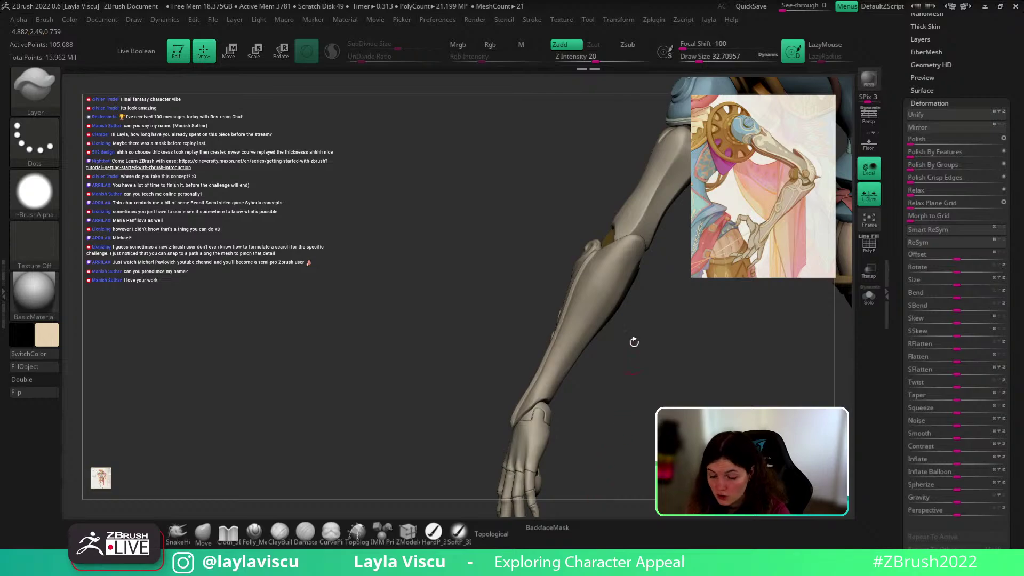
mouse_move(610, 304)
ctrl+right_down()
mouse_move(658, 359)
mouse_move(645, 358)
mouse_move(629, 297)
mouse_move(592, 241)
mouse_move(660, 254)
mouse_move(658, 281)
mouse_move(677, 297)
mouse_move(627, 319)
mouse_move(633, 325)
mouse_move(551, 259)
ctrl+right_up()
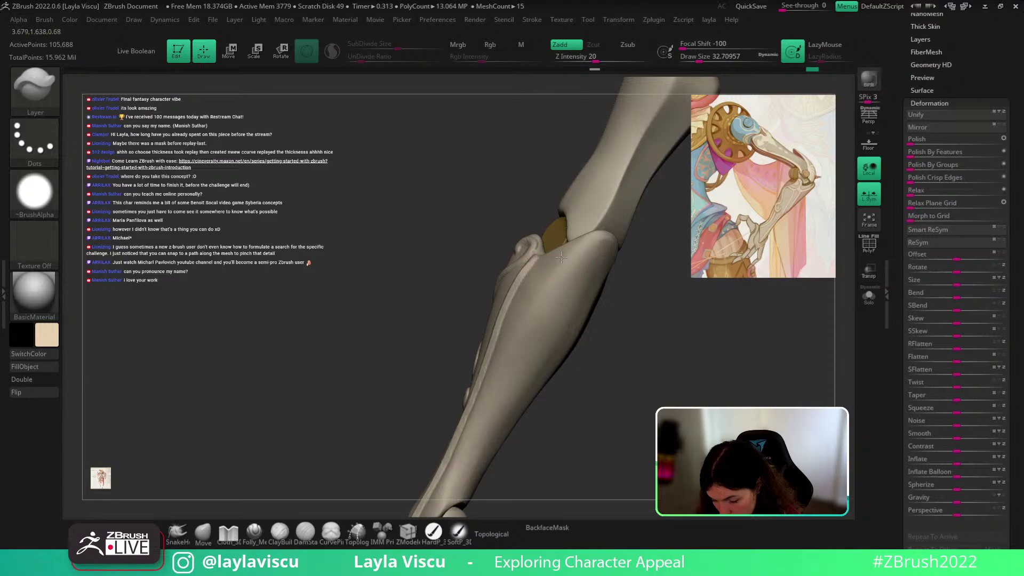
mouse_move(605, 277)
right_down()
mouse_move(647, 293)
mouse_move(601, 274)
right_up()
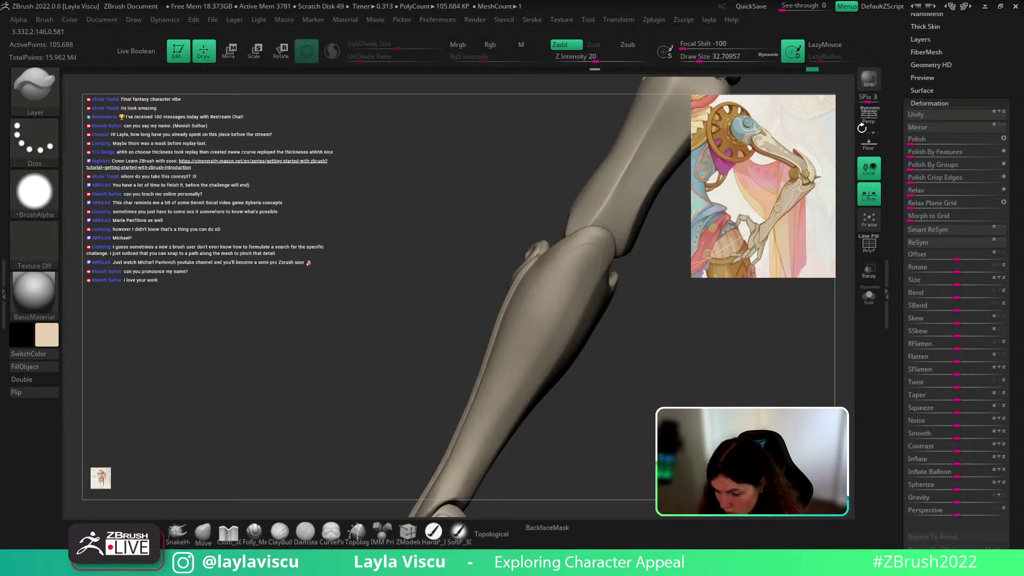
scroll(958, 274, up, 20)
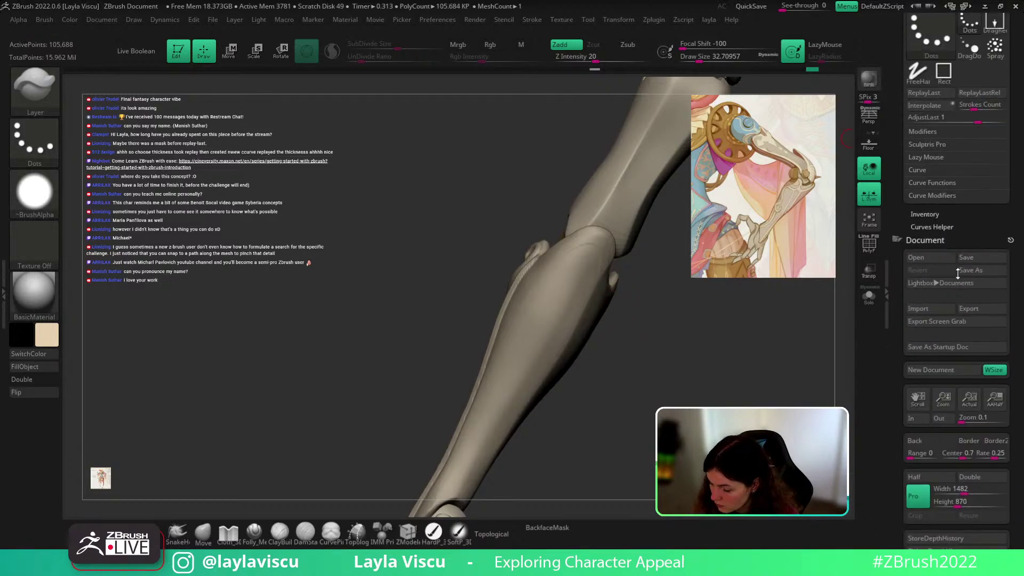
scroll(958, 273, up, 2)
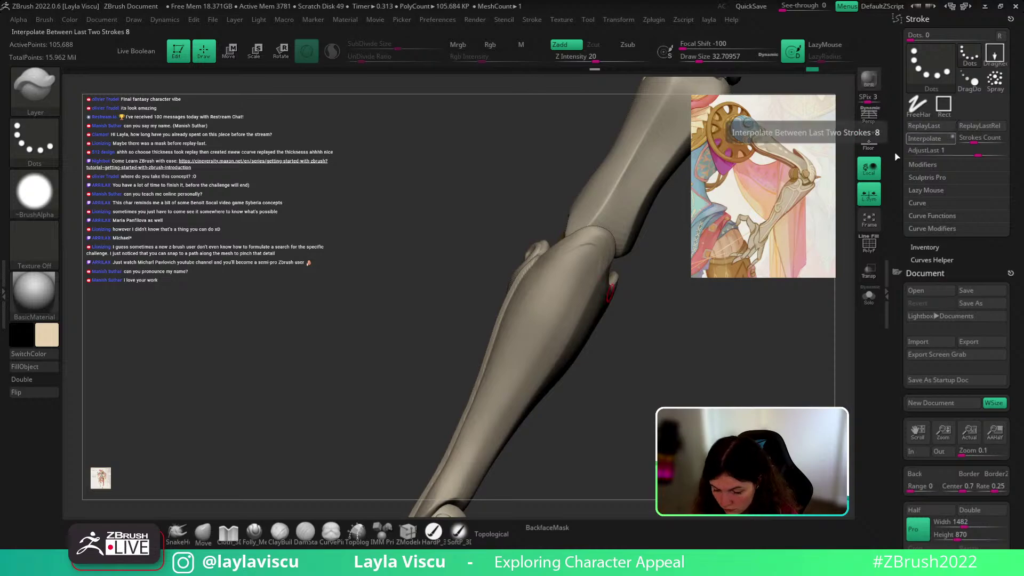
Step: Replay the last stroke along the forearm's elbow-end rim with the Standard brush
key(b)
key(s)
key(t)
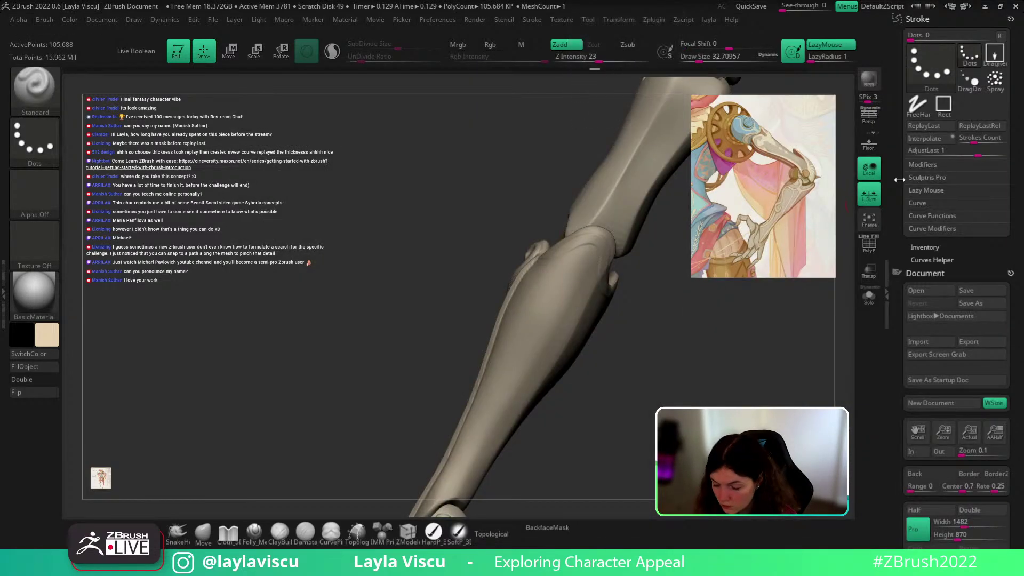
click(934, 126)
Step: Replay the same rim stroke with the DamStandard brush
key(b)
key(d)
key(s)
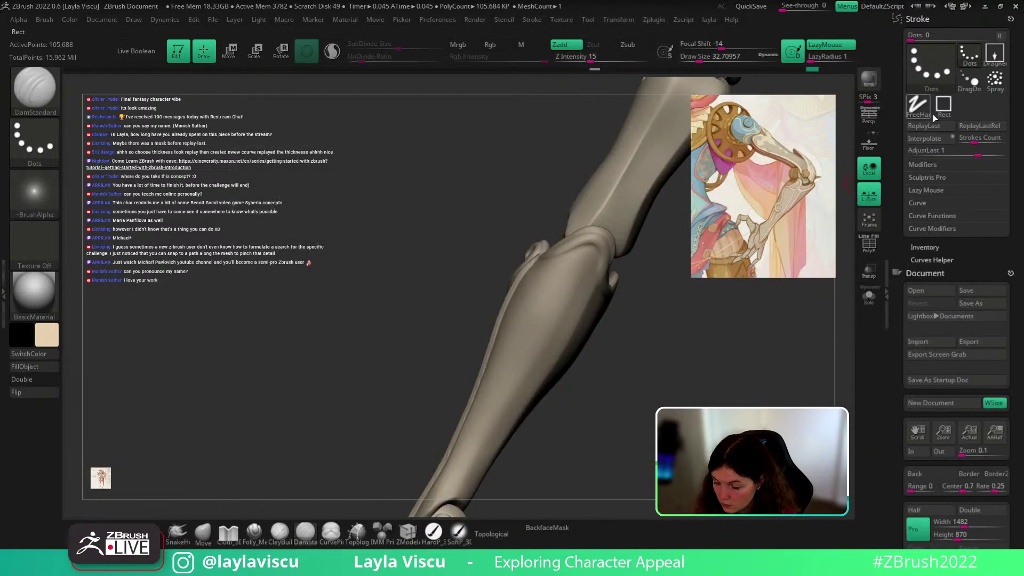
click(929, 127)
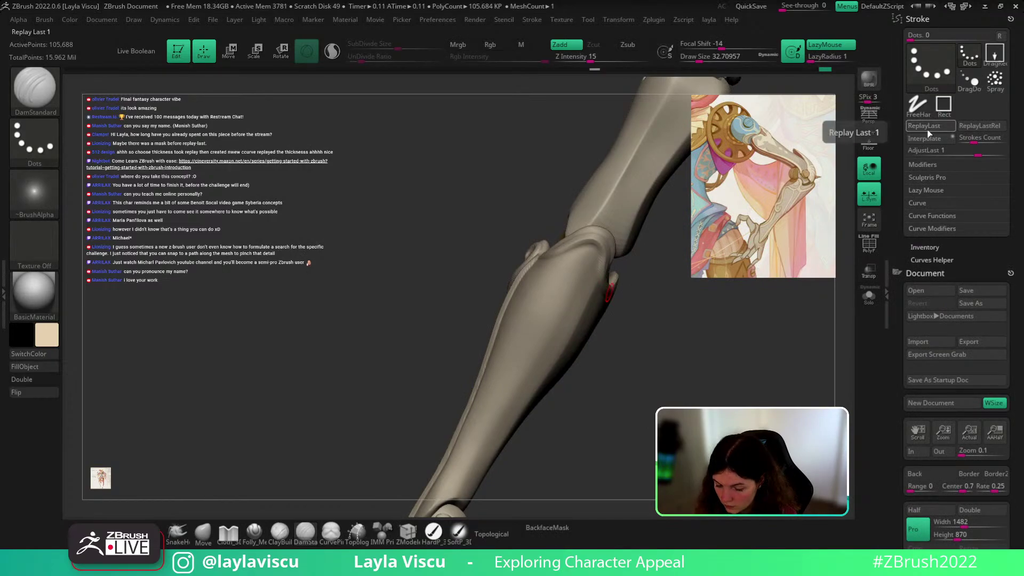
click(929, 127)
Step: Try to mask the forearm points changed since an earlier marked state in the undo history
drag(940, 223, 953, 54)
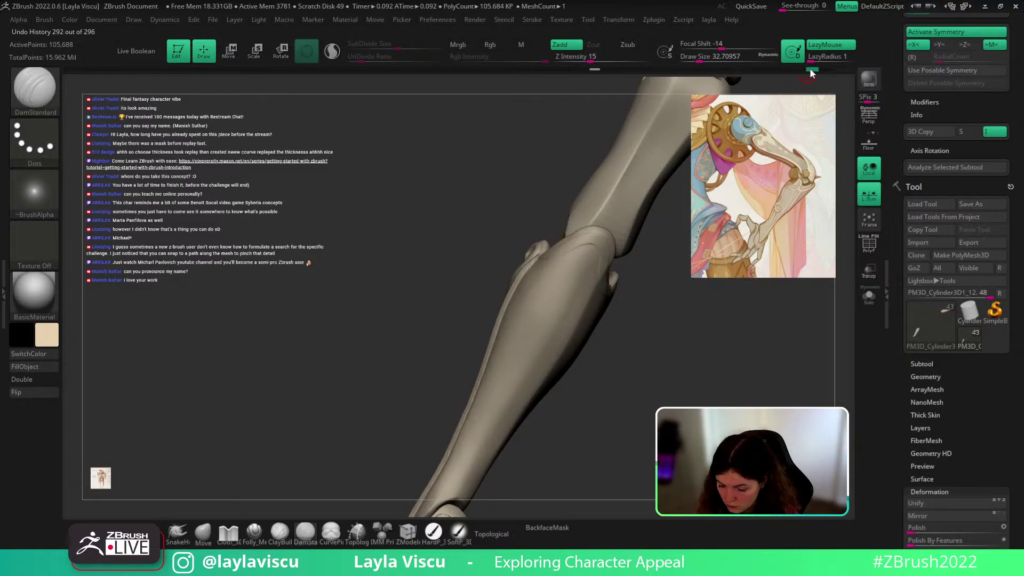
click(811, 71)
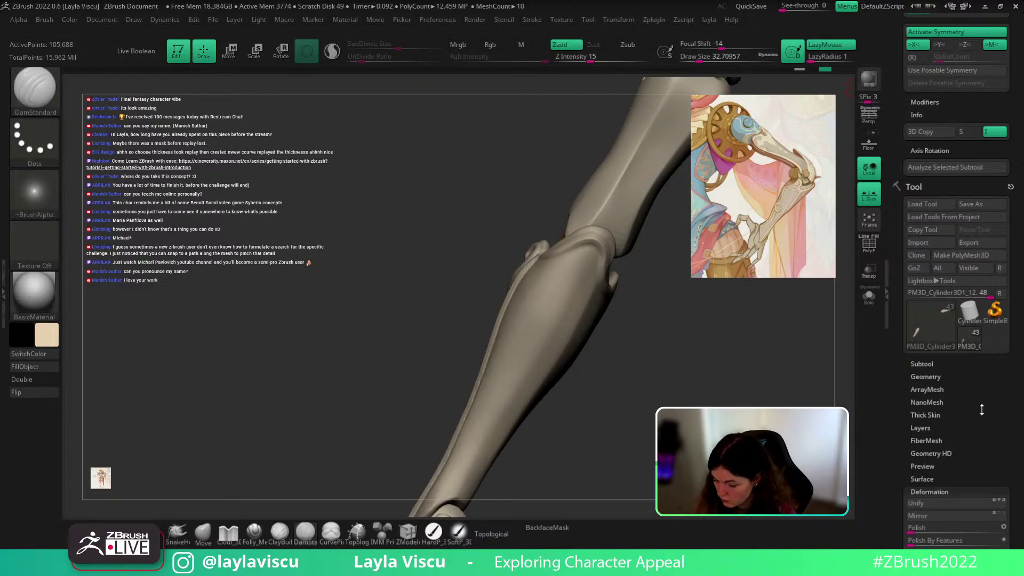
scroll(986, 276, down, 10)
scroll(985, 276, down, 2)
click(923, 373)
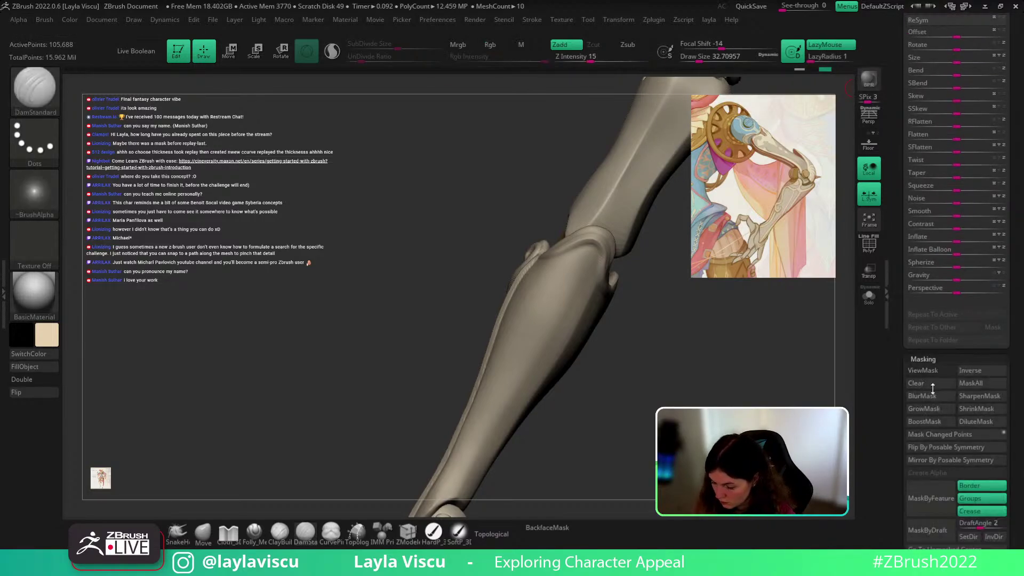
click(942, 311)
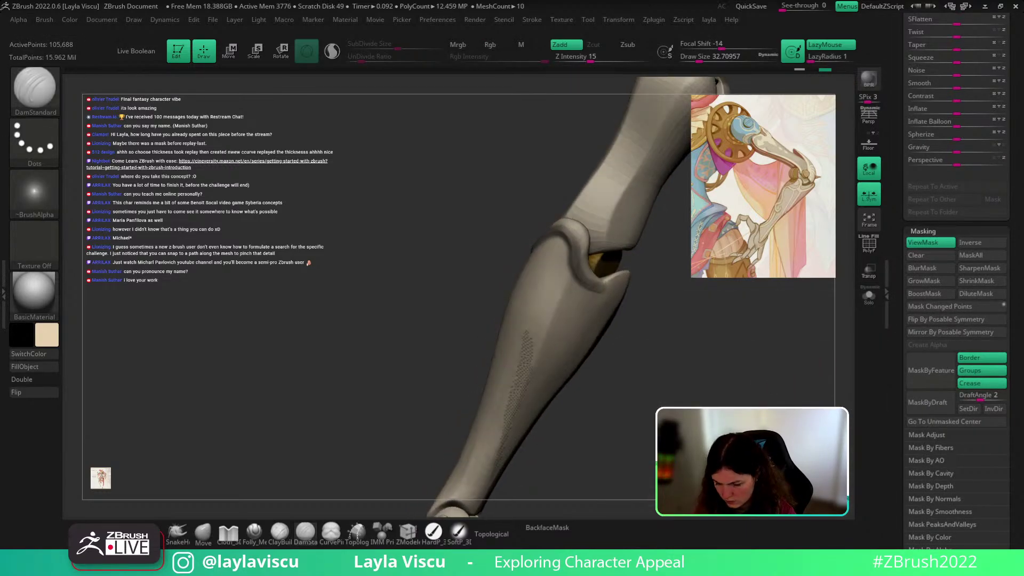
Step: Undo the mask, mark the undo-history state just before the replayed rim strokes, and return to the latest state
key(ctrl+z)
key(ctrl+z)
key(ctrl+z)
key(ctrl+z)
key(ctrl+z)
key(ctrl+z)
key(ctrl+z)
key(ctrl+z)
key(ctrl+z)
key(ctrl+z)
key(ctrl+z)
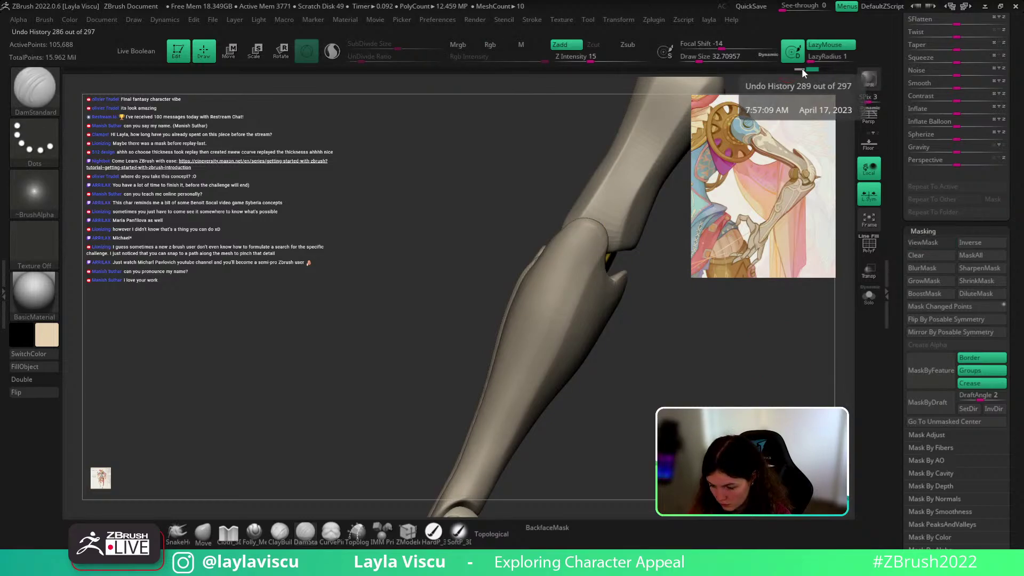
drag(808, 68, 832, 67)
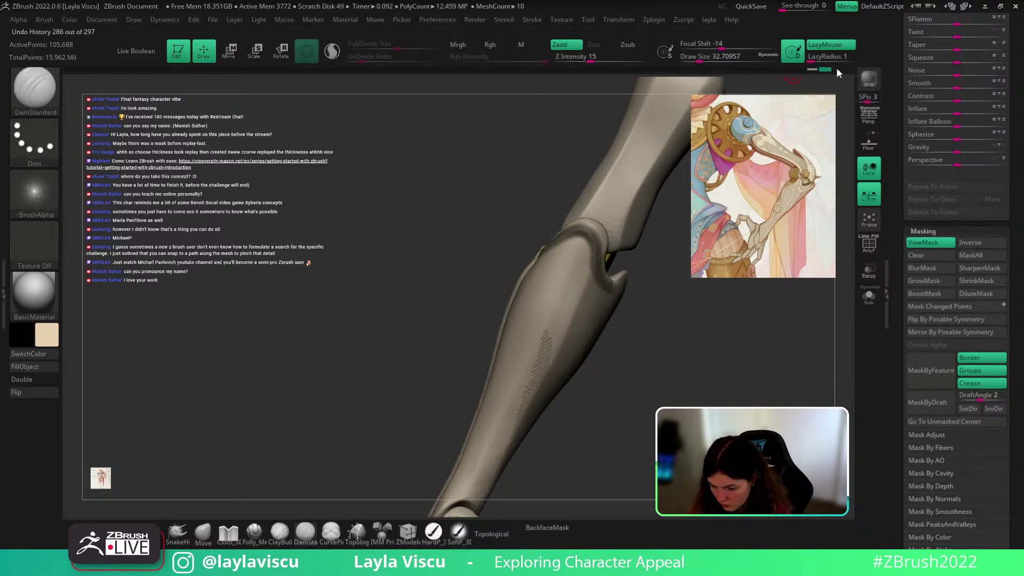
Step: Mask the changed points along the elbow-end rim, grow the mask and invert it
click(953, 305)
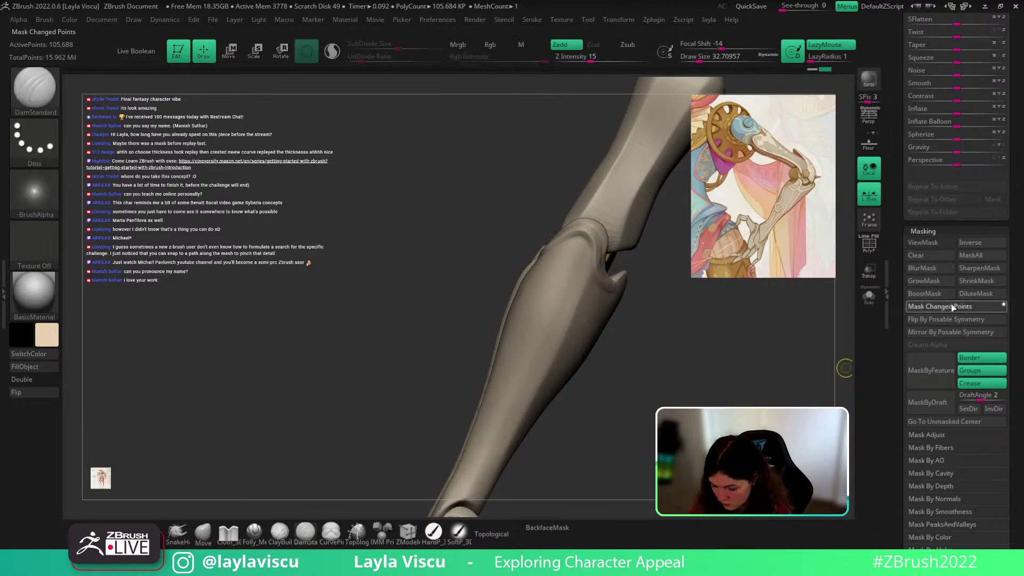
click(933, 286)
key(ctrl)
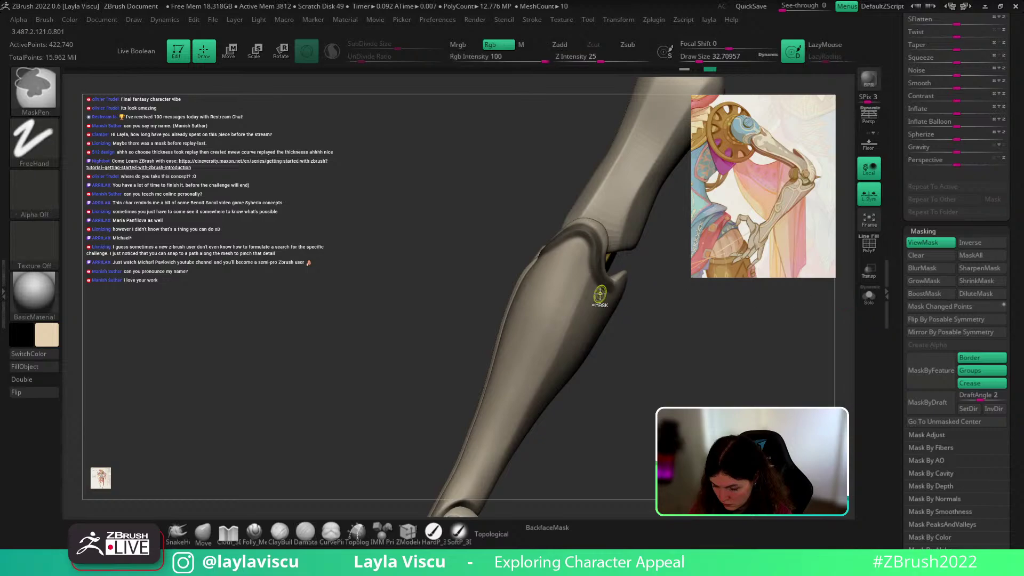
drag(667, 336, 634, 348)
right_drag(634, 348, 579, 392)
ctrl+right_drag(534, 297, 658, 363)
ctrl+click(679, 388)
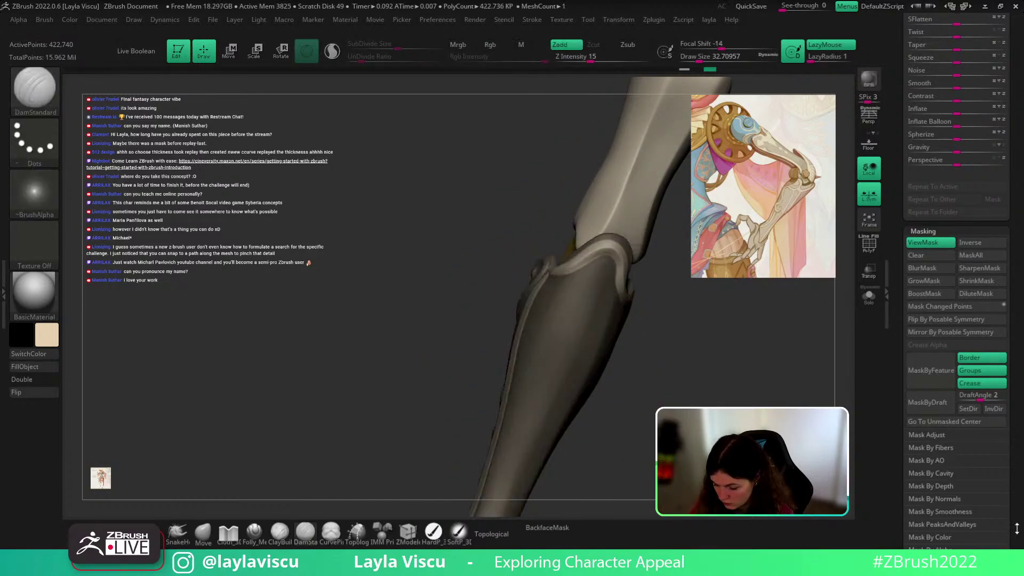
Step: Apply a Contrast deformation of 25 to the unmasked rim, and clear the mask
drag(960, 98, 974, 98)
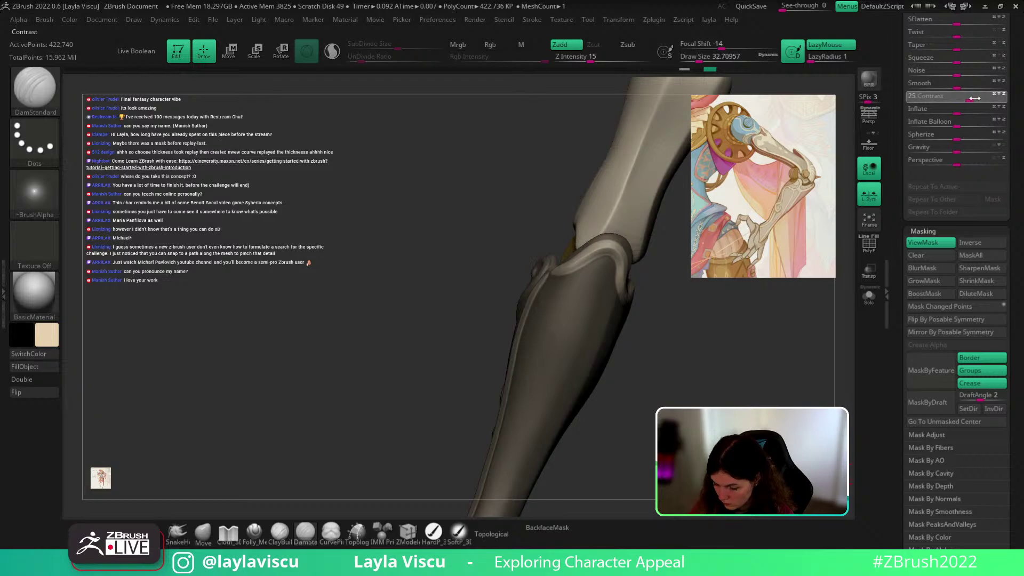
ctrl+drag(699, 395, 712, 408)
ctrl+right_drag(557, 325, 650, 381)
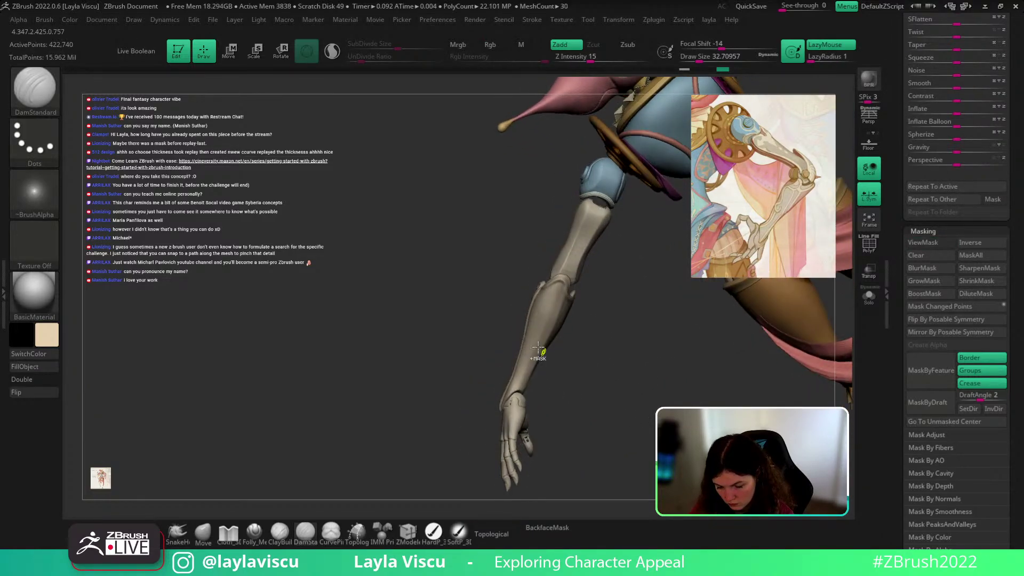
ctrl+right_drag(605, 344, 623, 379)
right_drag(624, 378, 622, 382)
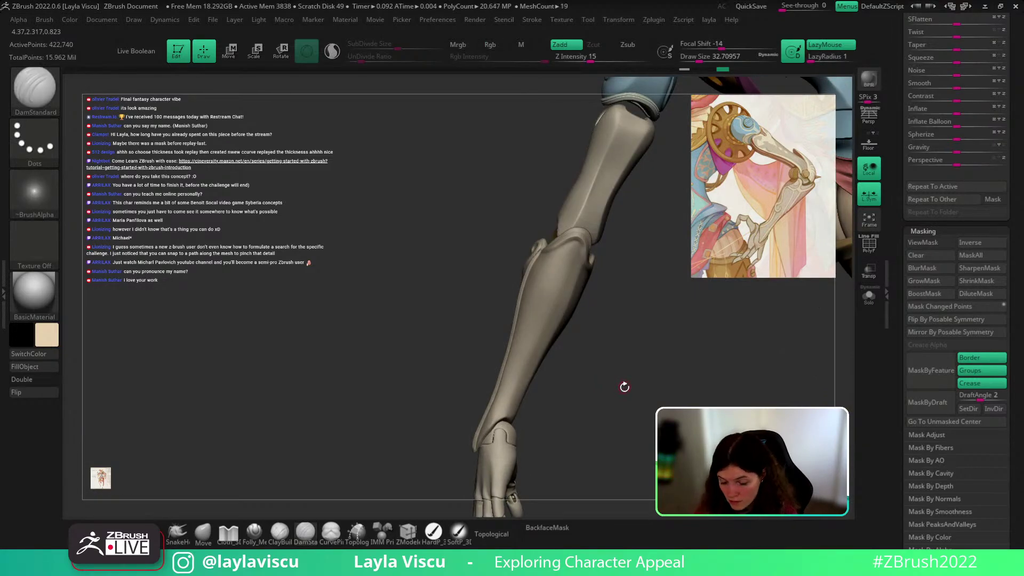
Step: Set the brush draw size to about 37 and switch to the Layer brush for the forearm's long ridge
key(s)
drag(533, 302, 542, 302)
key(b)
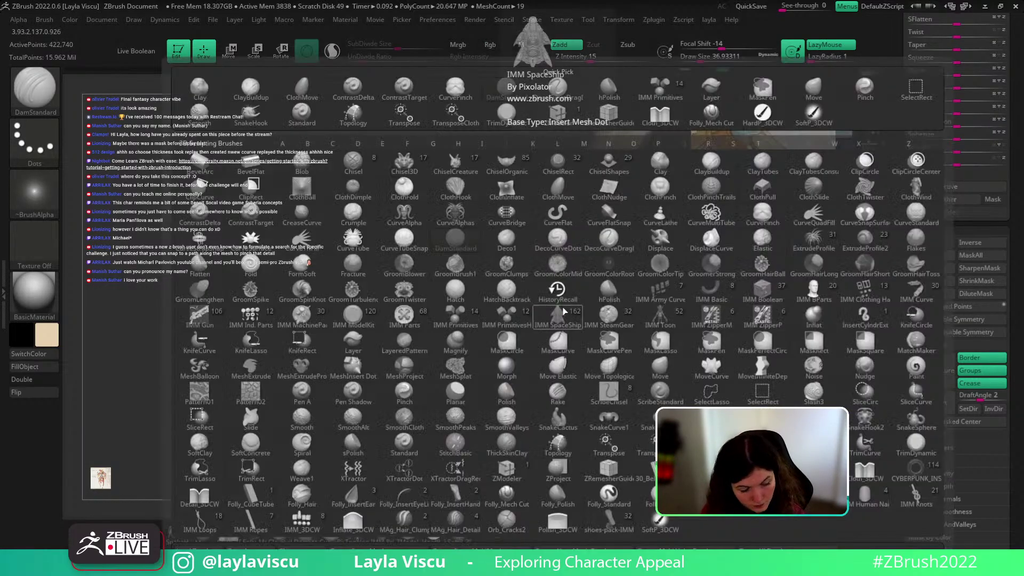
key(l)
key(a)
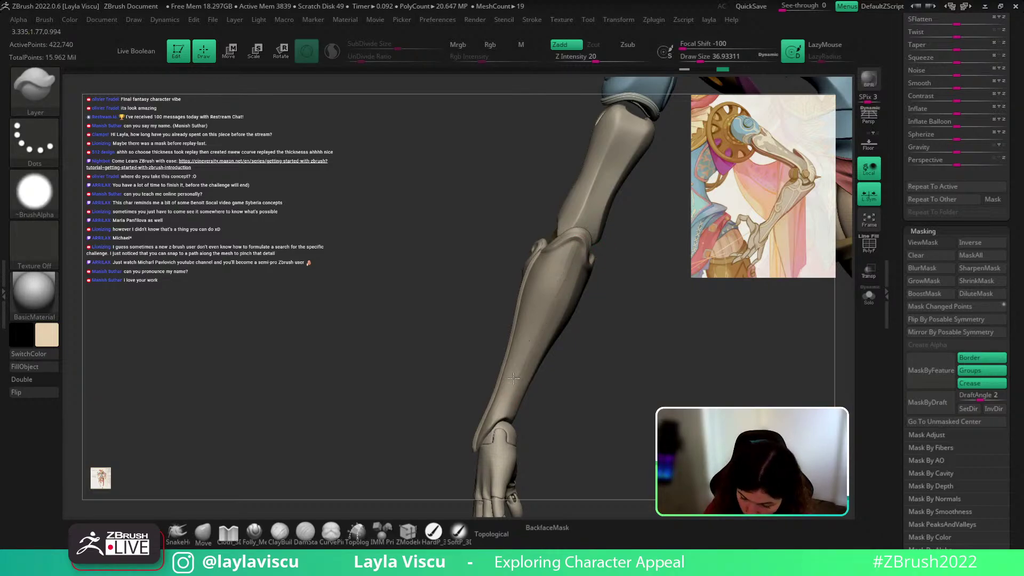
key(ctrl)
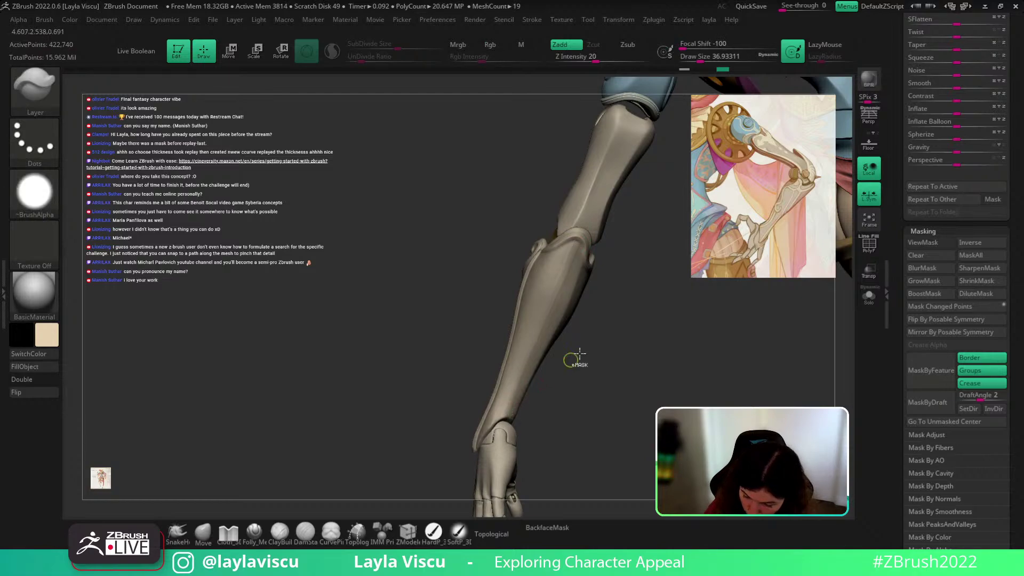
mouse_move(580, 353)
mouse_down()
mouse_move(603, 313)
mouse_move(661, 336)
mouse_move(599, 334)
mouse_move(676, 331)
mouse_move(602, 316)
mouse_move(599, 338)
mouse_up()
key(shift)
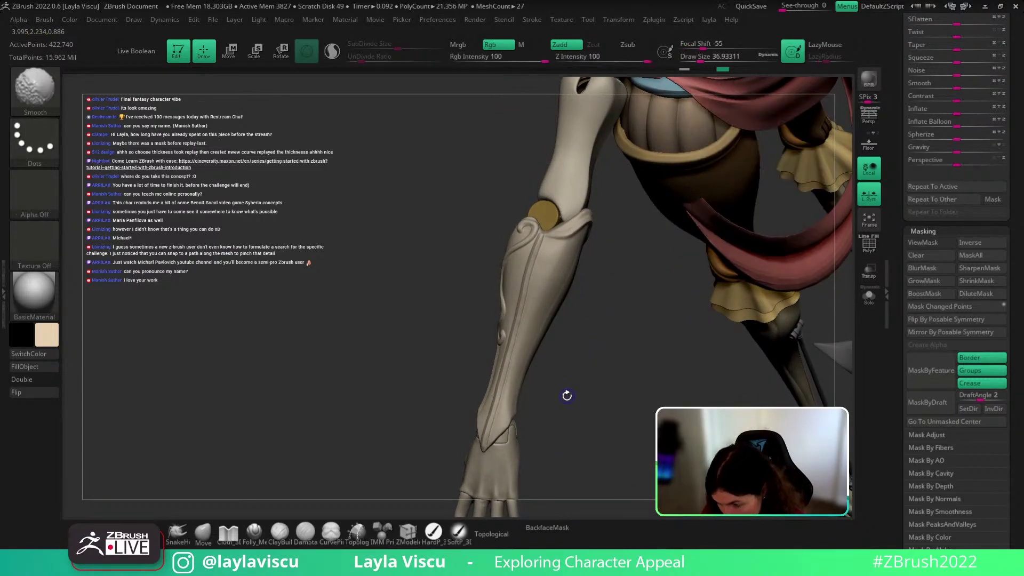
mouse_move(569, 392)
mouse_down()
mouse_move(592, 375)
mouse_move(575, 368)
mouse_up()
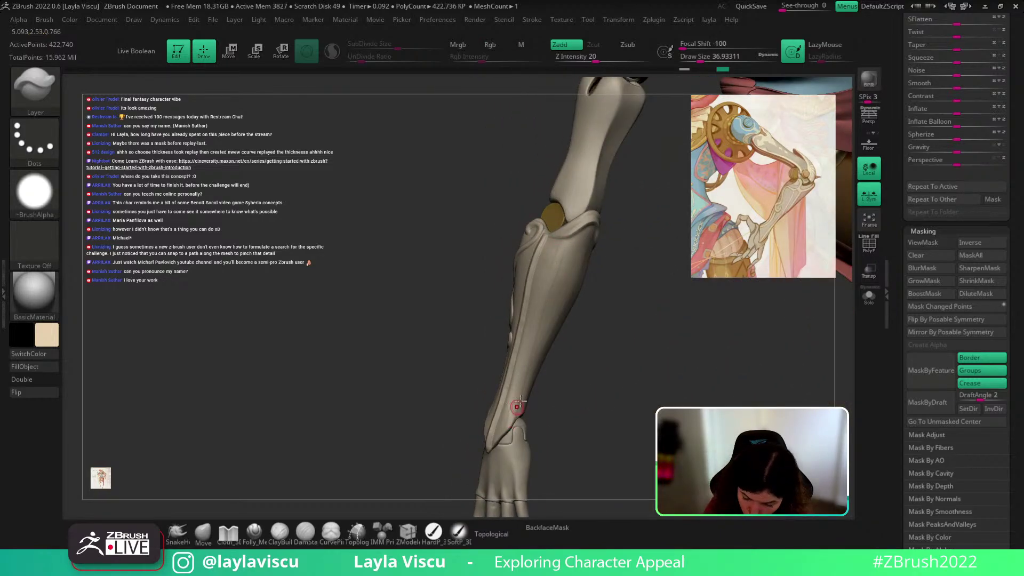
drag(592, 356, 559, 279)
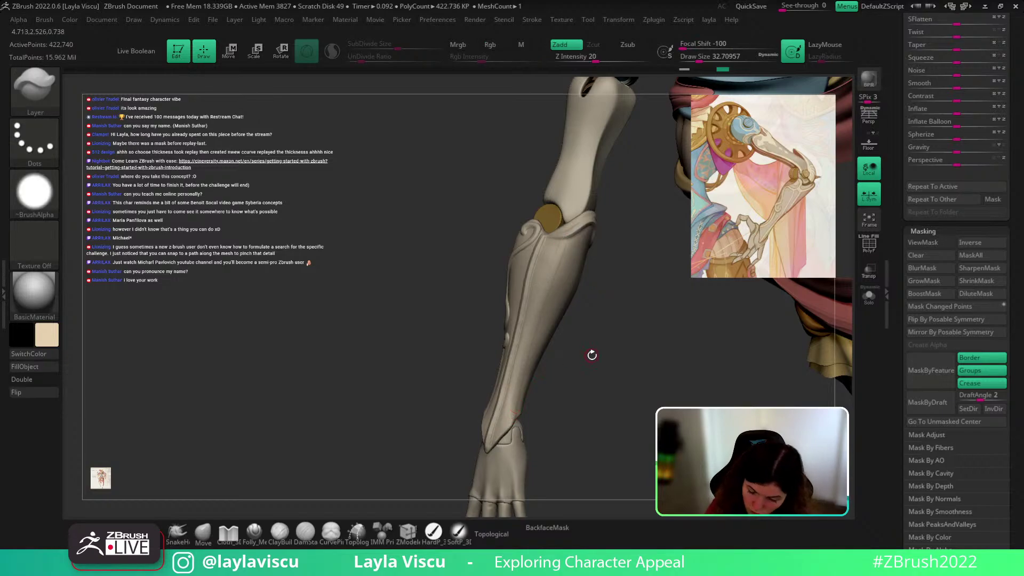
Step: Replay the last stroke along the forearm's long ridge with the Standard brush and again with DamStandard
scroll(989, 300, up, 10)
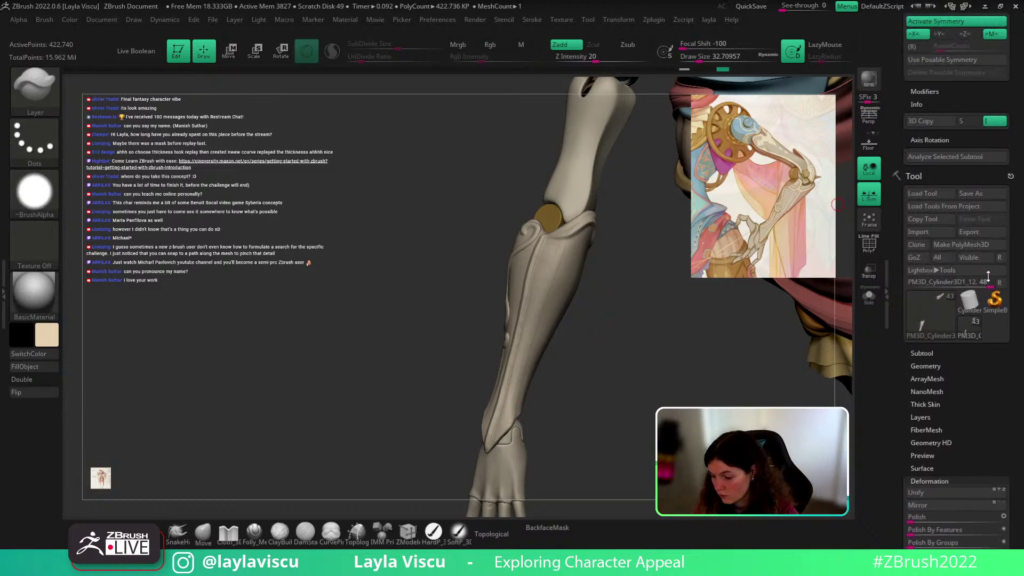
scroll(989, 300, up, 10)
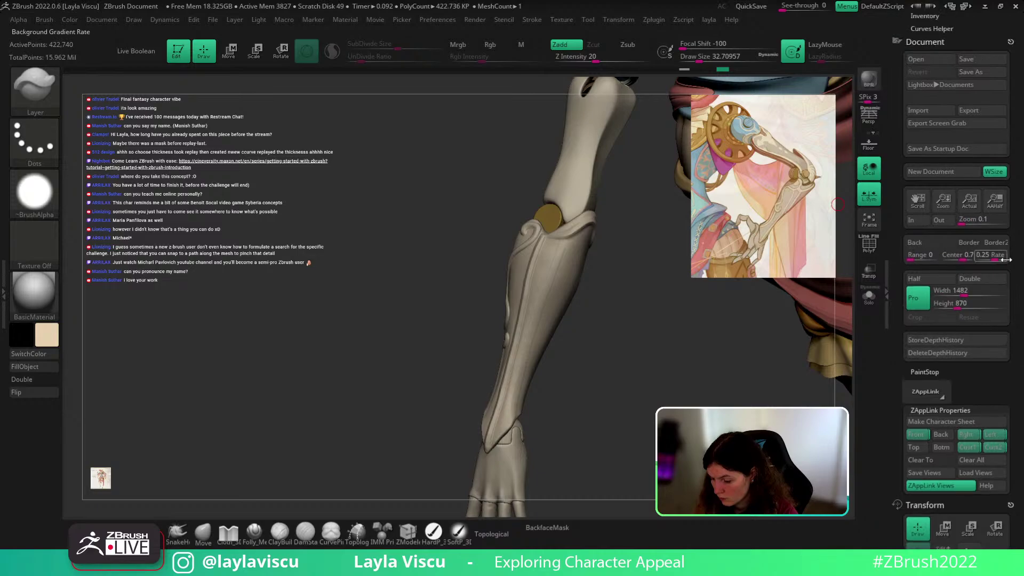
scroll(1018, 277, up, 5)
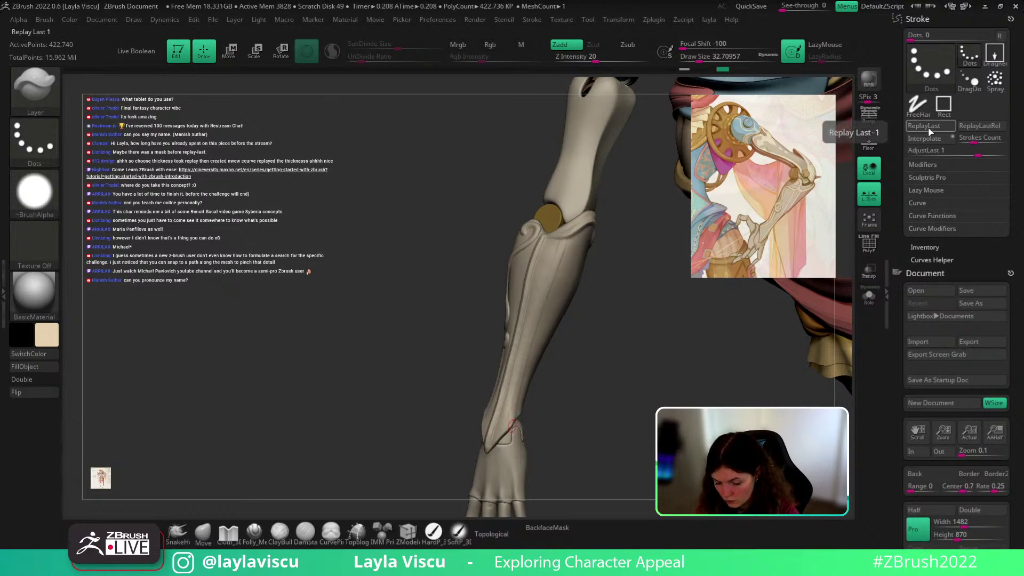
key(b)
key(s)
key(t)
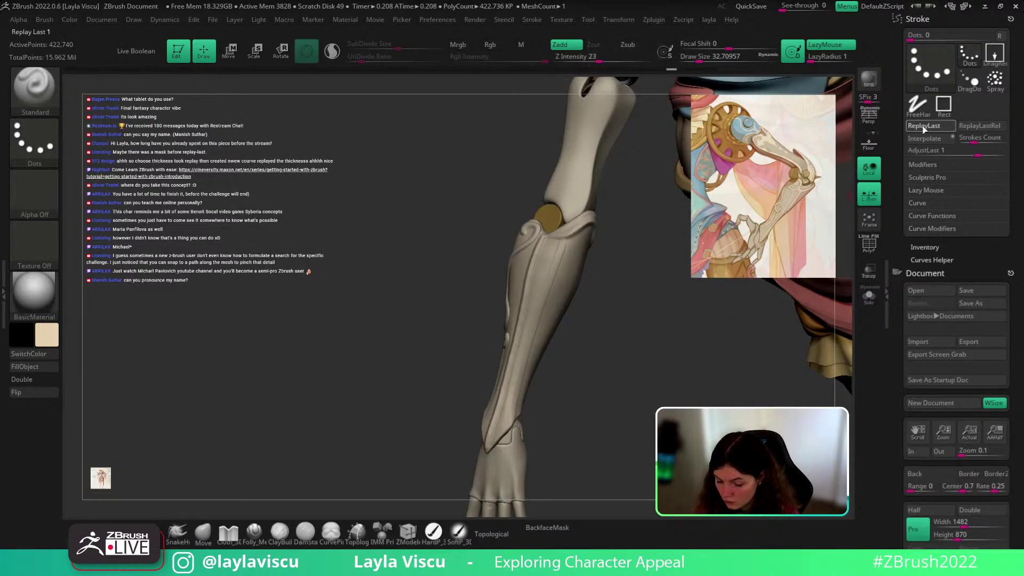
key(b)
key(d)
key(s)
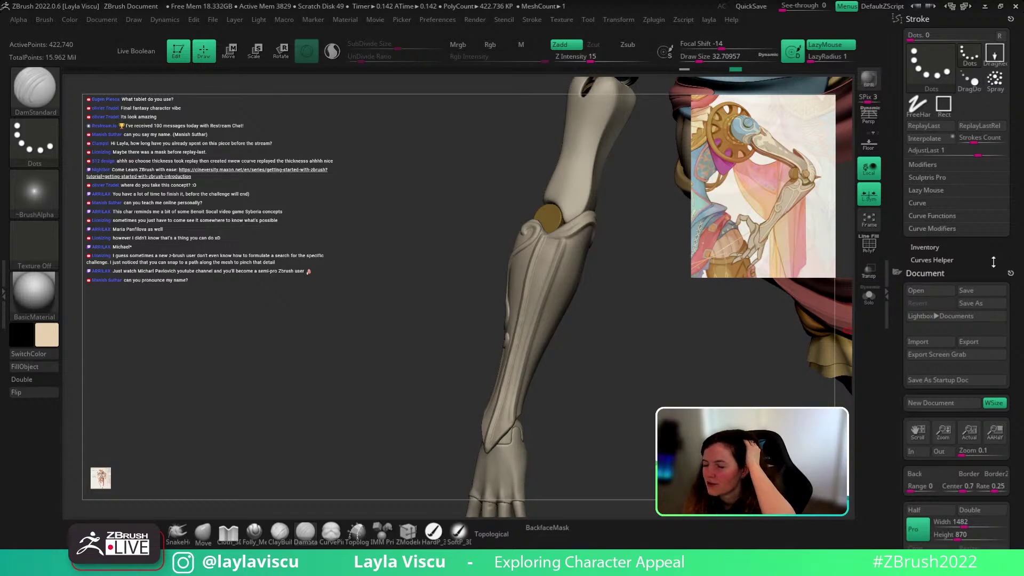
Step: Mark the undo-history state before the replayed ridge strokes and return to the latest state
scroll(994, 265, down, 15)
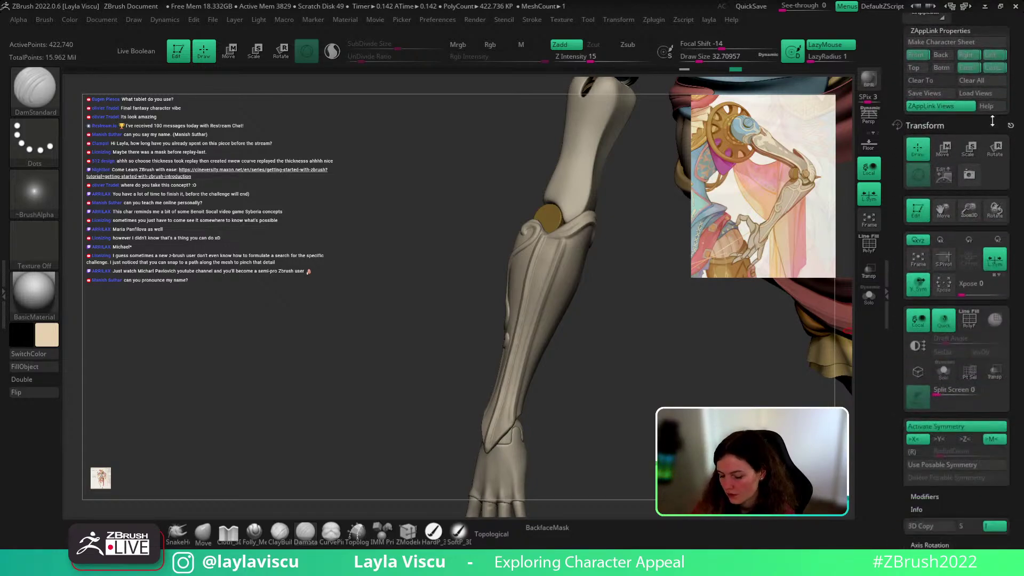
scroll(978, 57, down, 2)
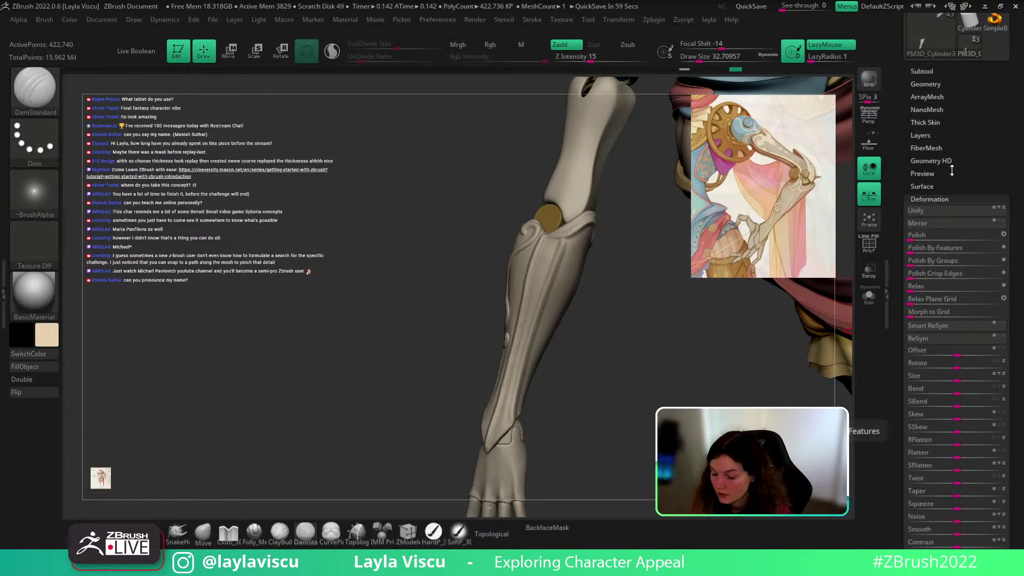
scroll(925, 123, up, 1)
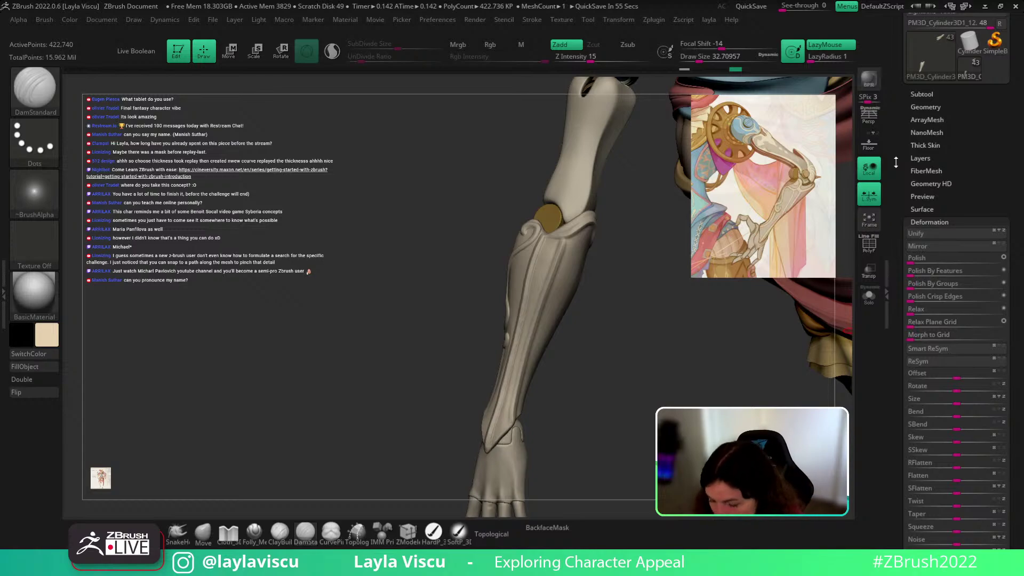
drag(735, 69, 723, 73)
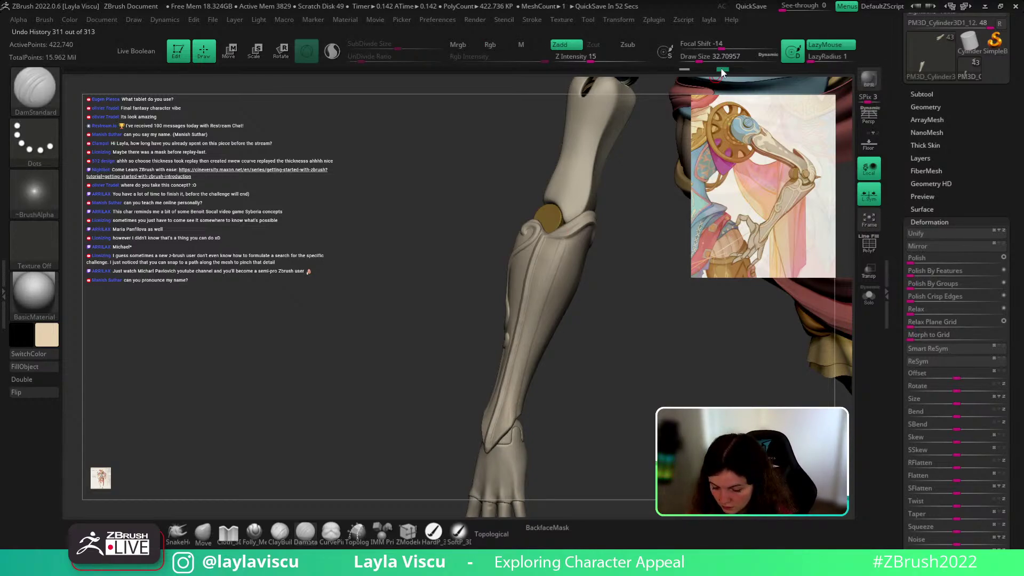
ctrl+click(722, 70)
click(735, 70)
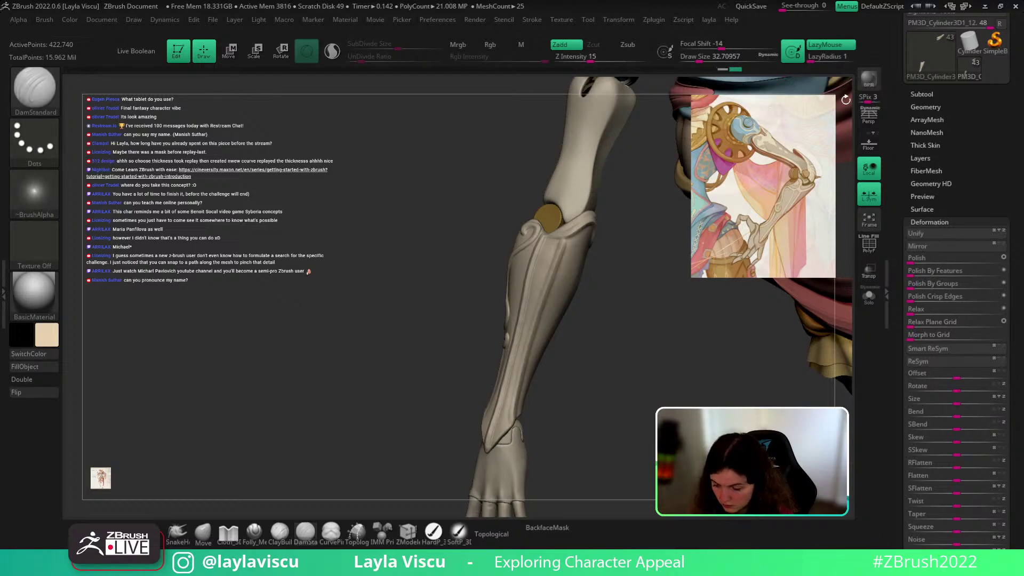
Step: Mask the changed points along the forearm's long ridge, grow the mask and invert it
click(942, 223)
click(939, 233)
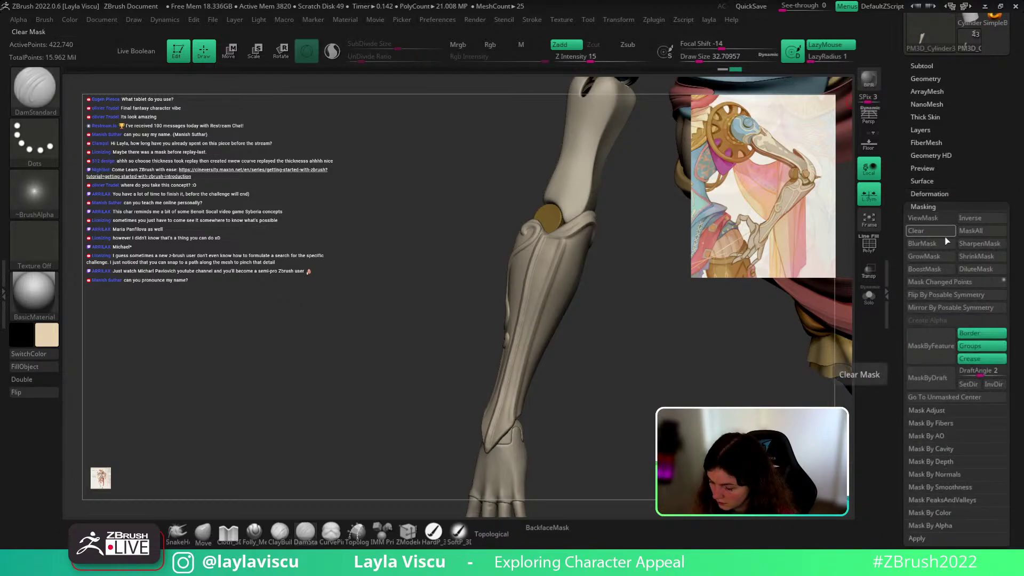
click(944, 282)
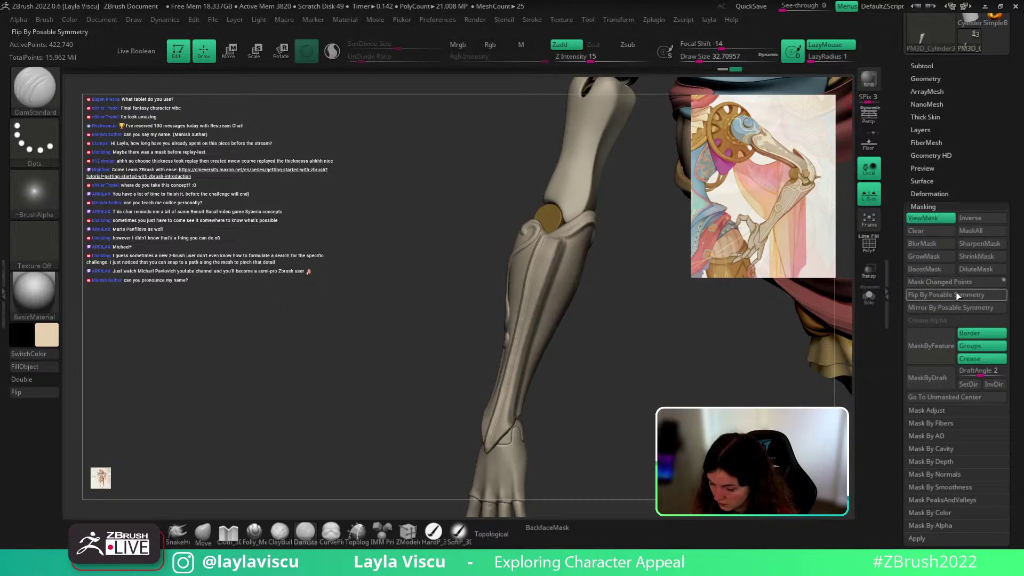
click(932, 257)
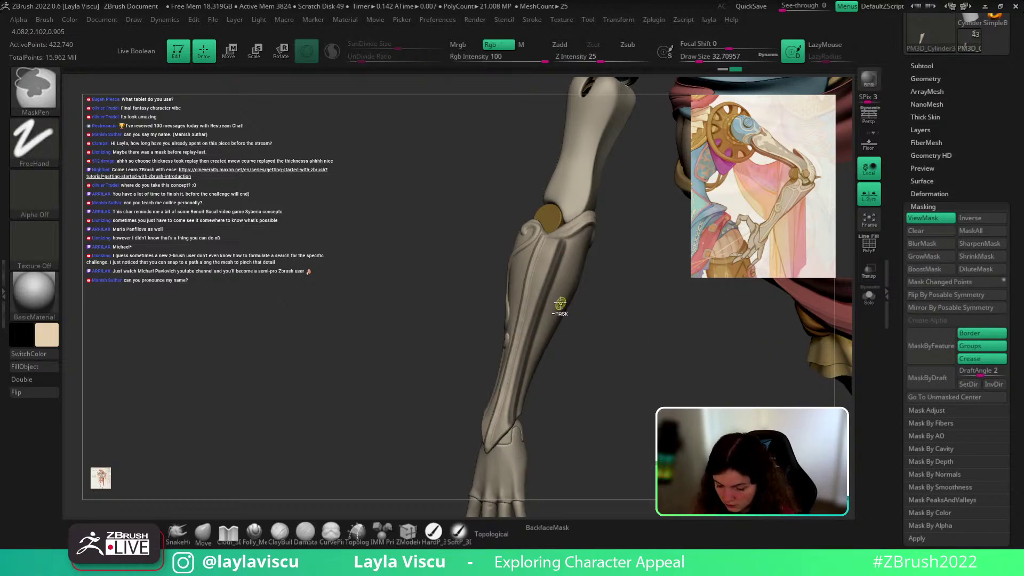
ctrl+click(596, 301)
Step: Apply a Contrast deformation of 21 to the unmasked ridge of the forearm and clear the mask
click(931, 193)
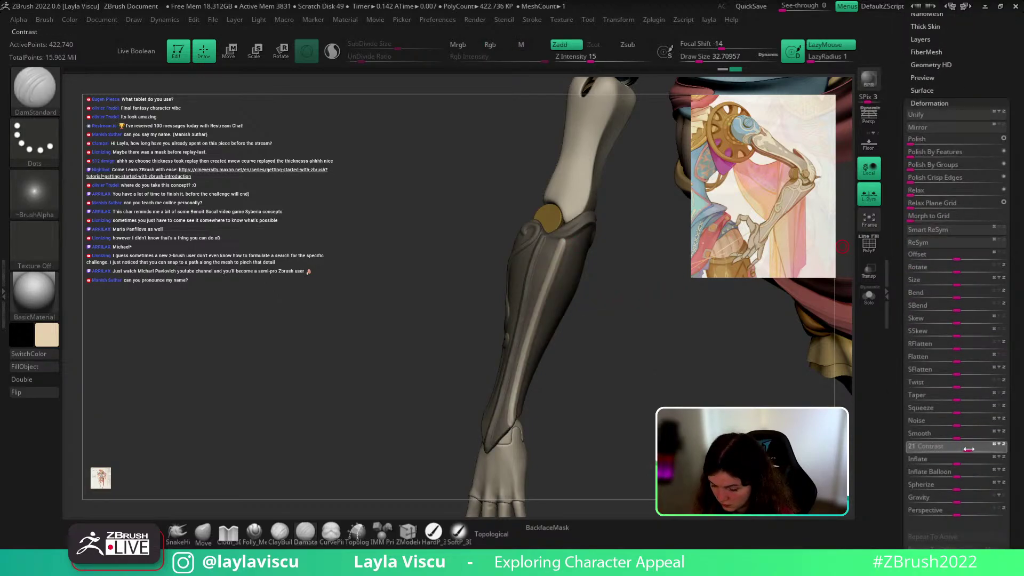
mouse_move(669, 390)
ctrl+mouse_down()
mouse_move(693, 406)
mouse_move(727, 402)
mouse_move(752, 413)
mouse_move(637, 418)
mouse_move(731, 395)
ctrl+mouse_up()
ctrl+right_drag(731, 394, 727, 359)
drag(726, 359, 715, 381)
ctrl+right_drag(715, 382, 718, 402)
drag(718, 403, 683, 382)
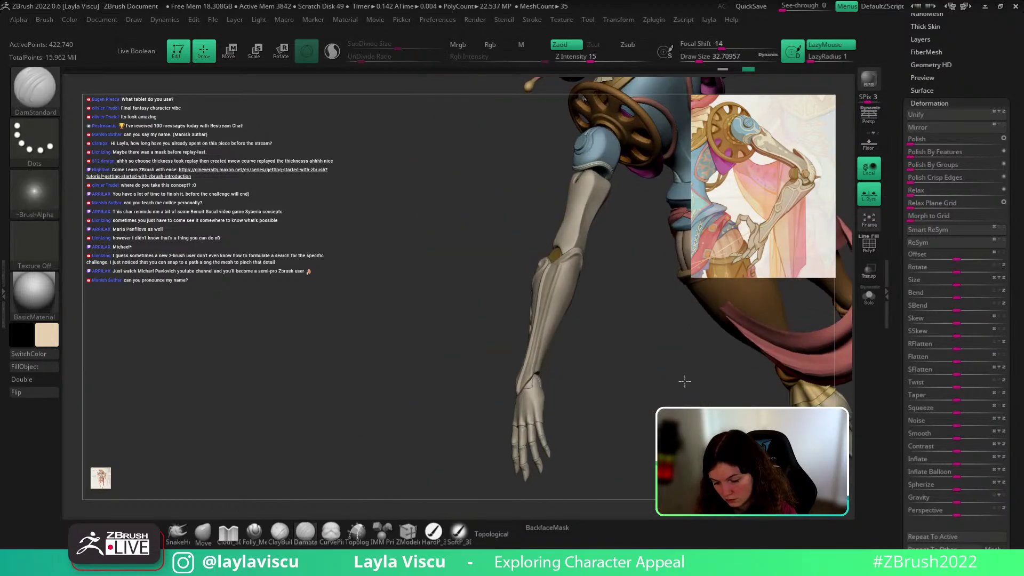
Step: Draw an S-shaped scroll with spiral ends on the forearm below the elbow using the Layer brush at draw size 28.75
ctrl+right_drag(683, 382, 685, 418)
mouse_move(685, 418)
mouse_down()
mouse_move(661, 421)
mouse_move(699, 408)
mouse_move(754, 411)
mouse_move(733, 395)
mouse_move(667, 396)
mouse_move(662, 379)
mouse_up()
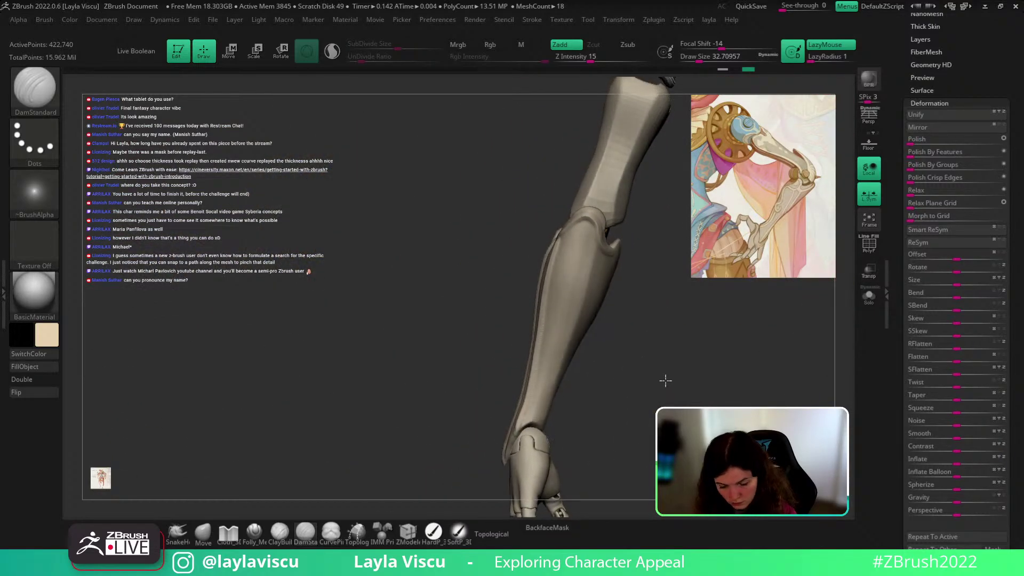
key(b)
key(l)
key(a)
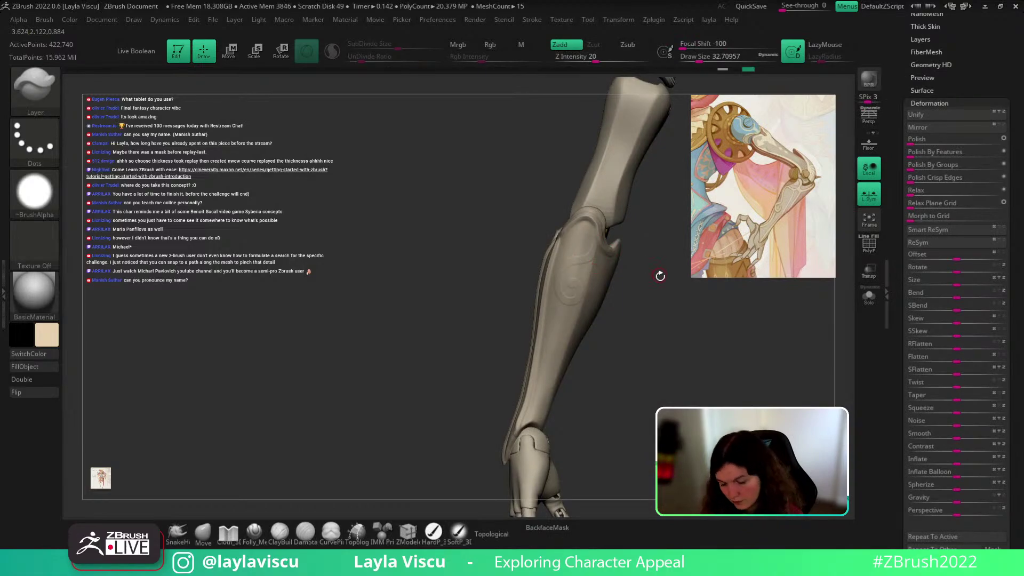
drag(661, 283, 652, 283)
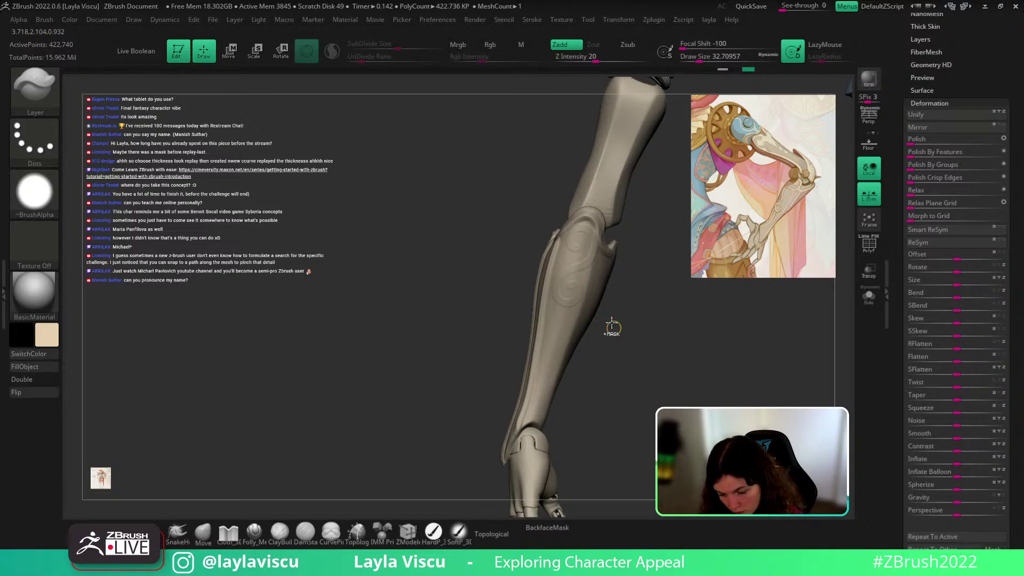
key(s)
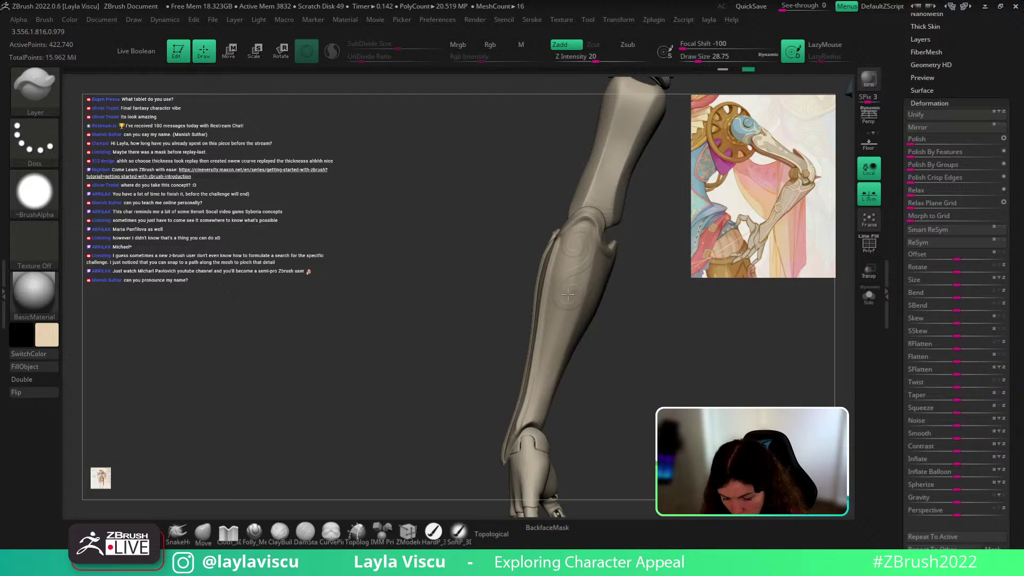
Step: Replay the last stroke over the forearm scroll with the Standard brush and again with DamStandard
scroll(930, 258, up, 10)
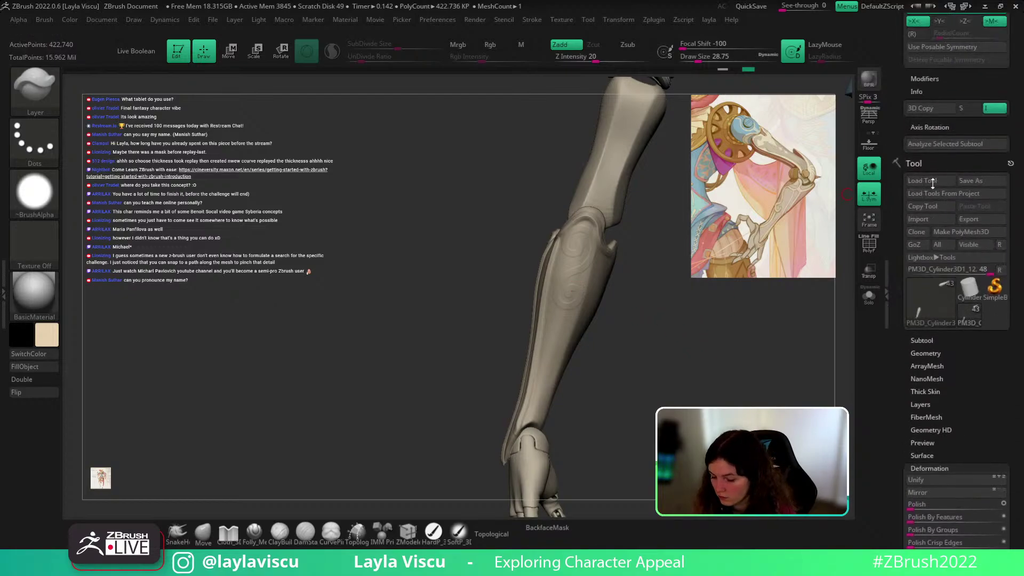
scroll(930, 258, up, 5)
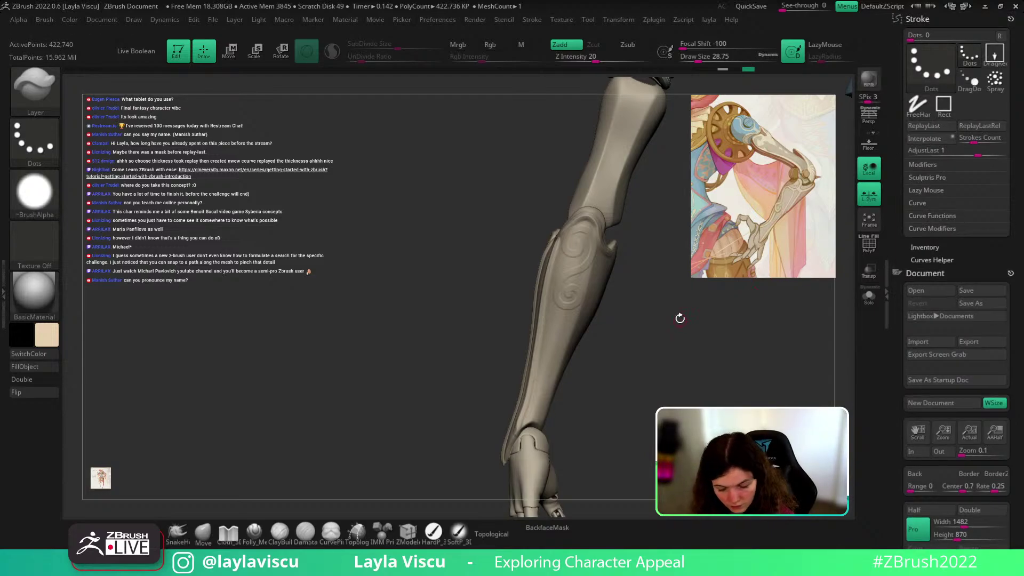
key(b)
key(s)
key(t)
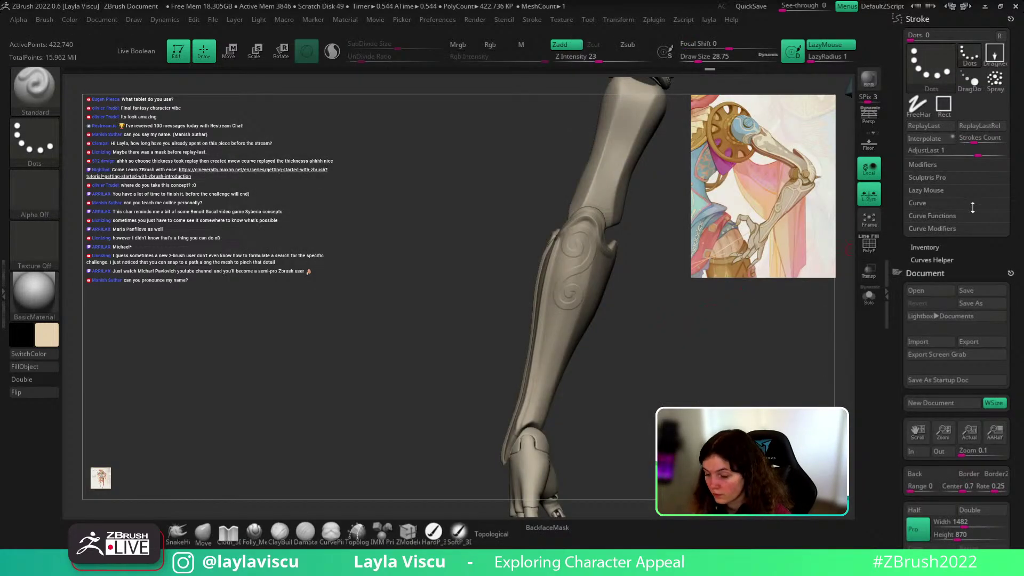
click(924, 126)
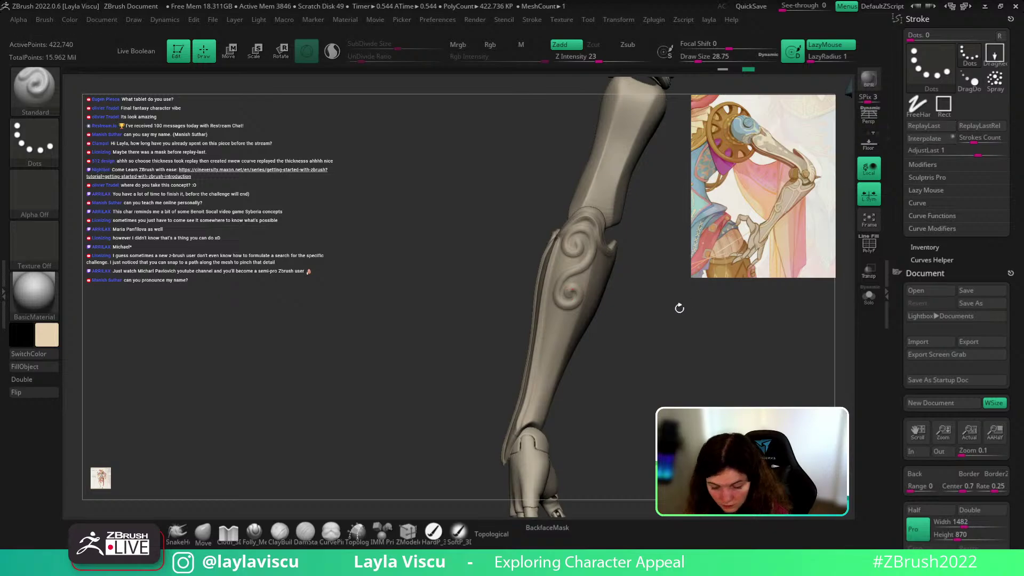
key(b)
key(d)
key(s)
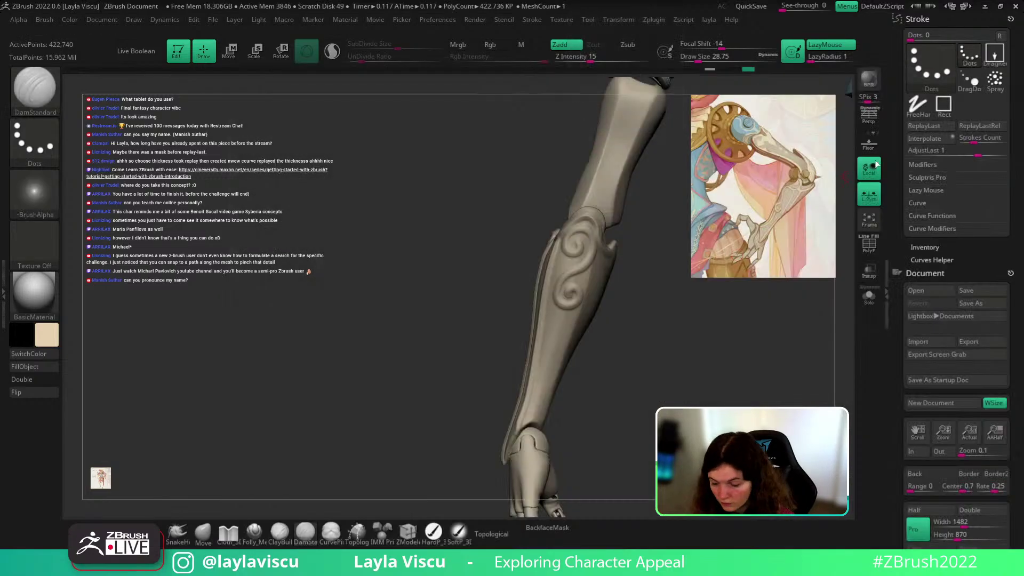
click(934, 128)
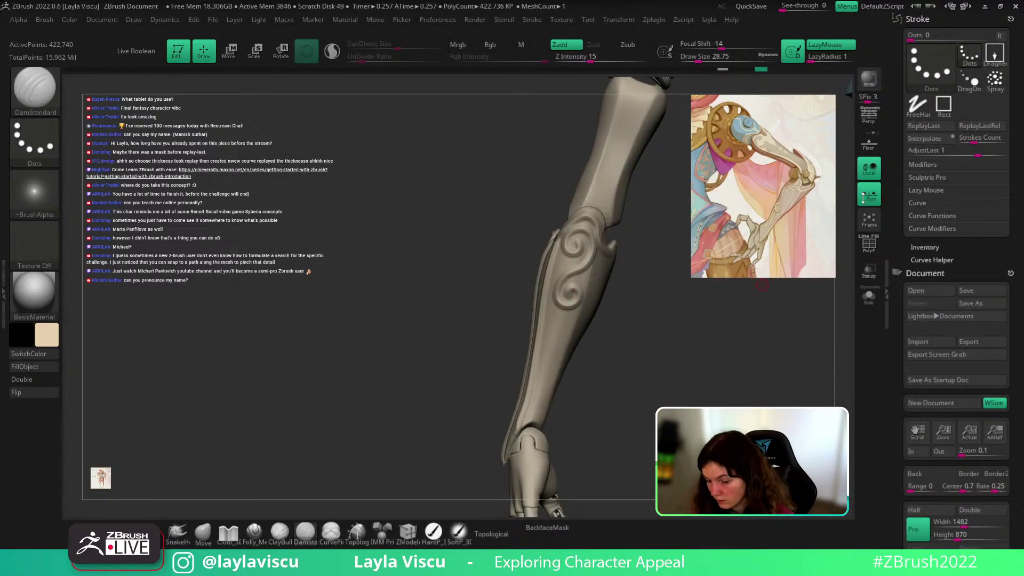
Step: Mark the undo-history state before the scroll strokes and return to the latest state
click(747, 68)
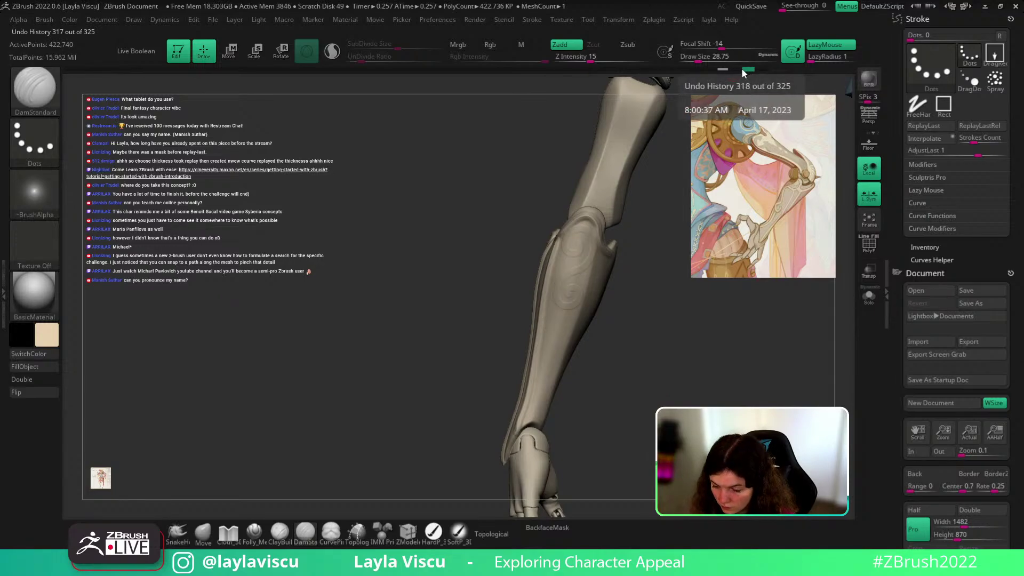
click(741, 69)
click(749, 69)
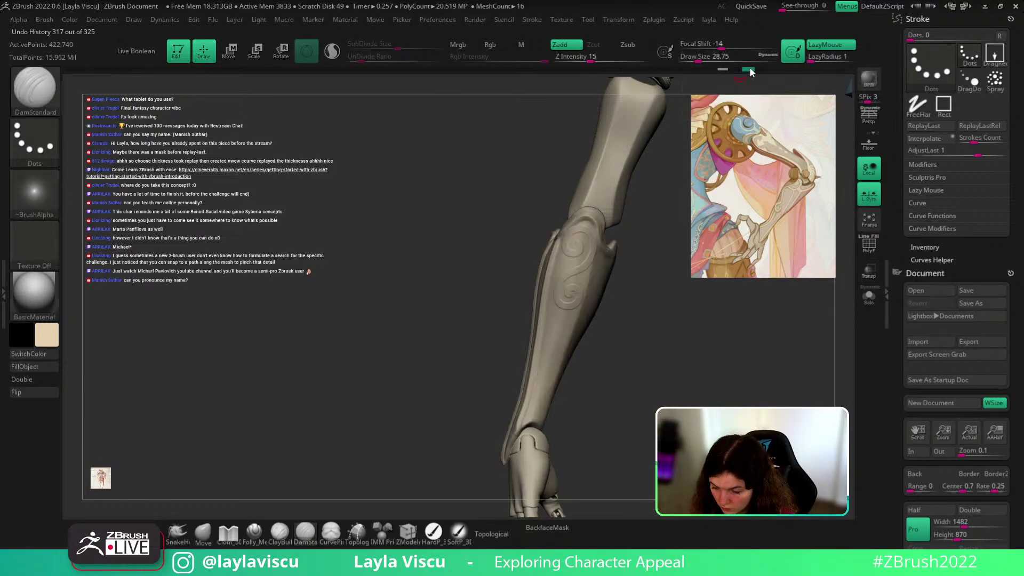
click(745, 71)
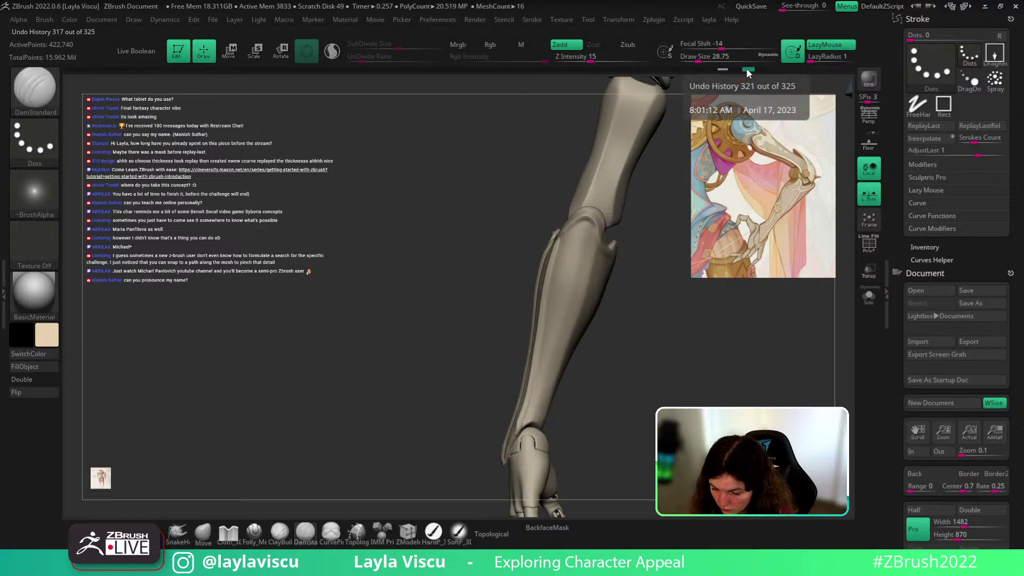
click(762, 70)
Step: Mask the changed points of the forearm scroll and invert the mask
drag(1003, 270, 1003, 46)
scroll(955, 267, down, 10)
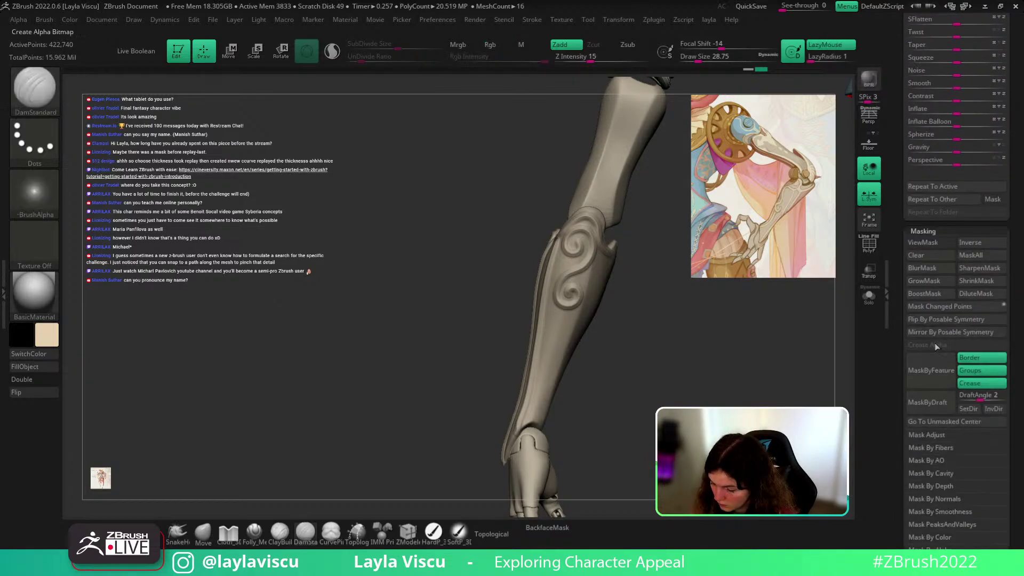
click(944, 311)
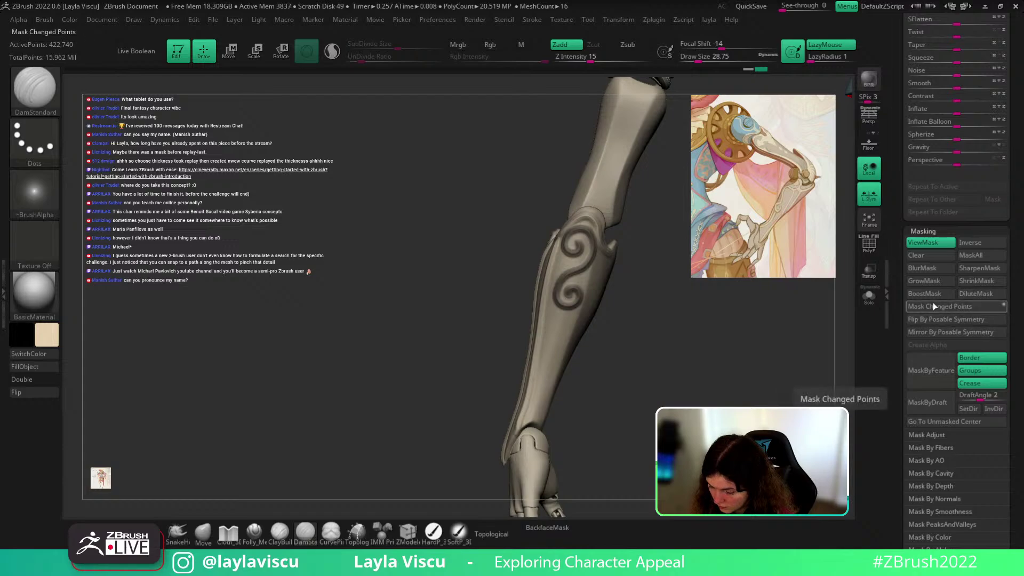
key(ctrl)
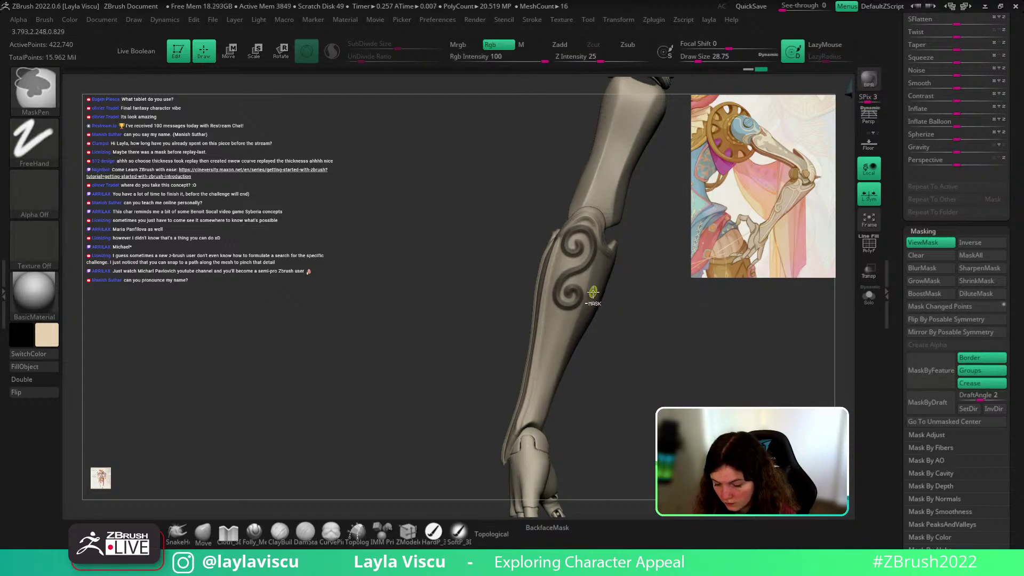
ctrl+click(635, 317)
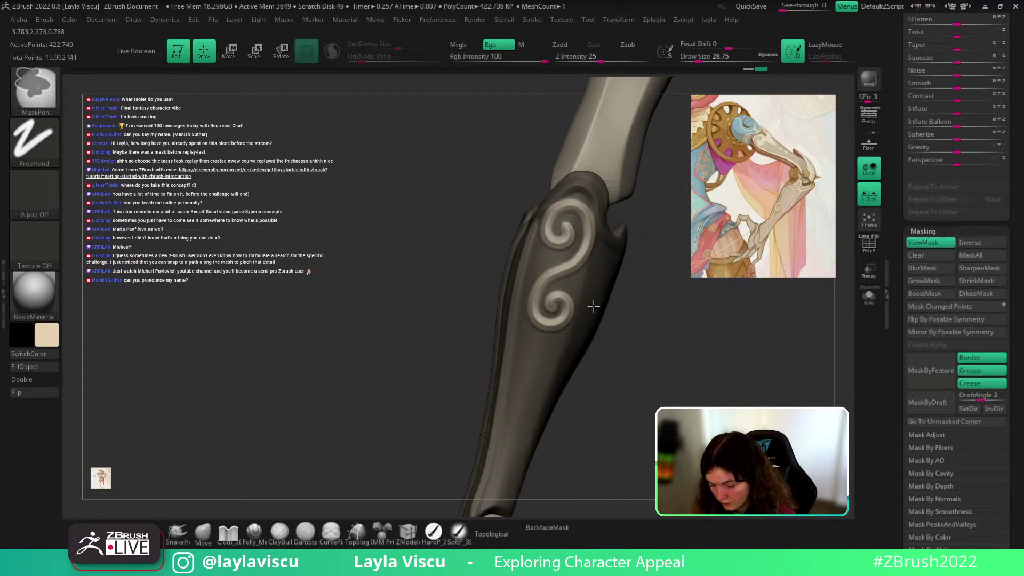
Step: Apply a Contrast deformation of 40 to the unmasked scroll and hide the mask
drag(958, 100, 966, 101)
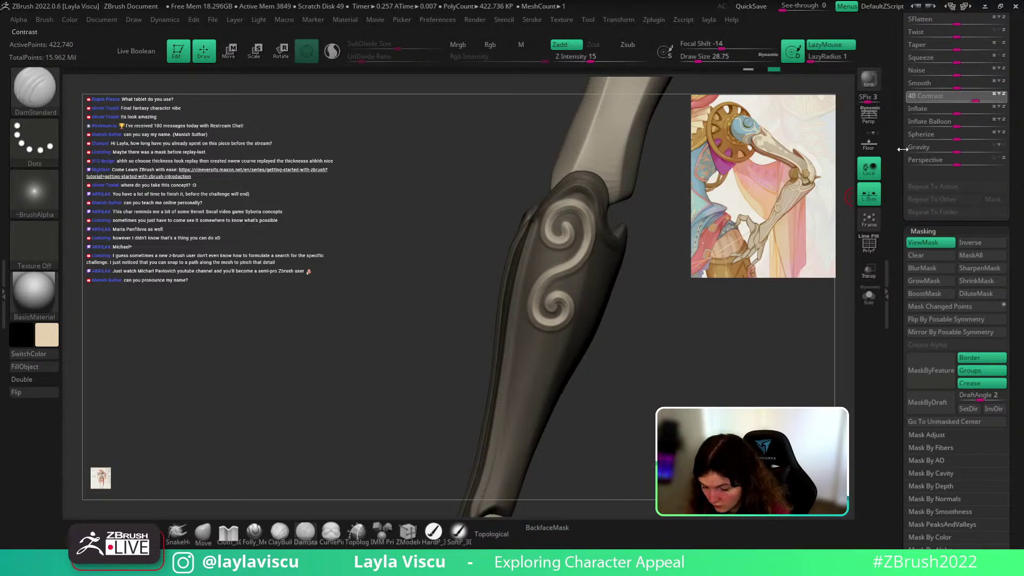
key(ctrl+h)
drag(714, 360, 636, 379)
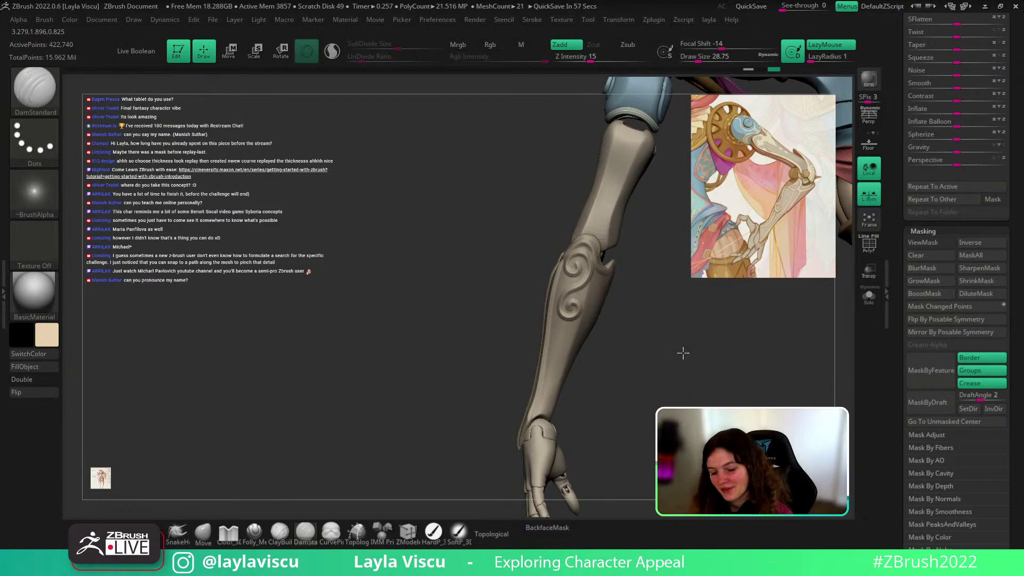
drag(683, 353, 637, 438)
ctrl+right_drag(636, 438, 610, 407)
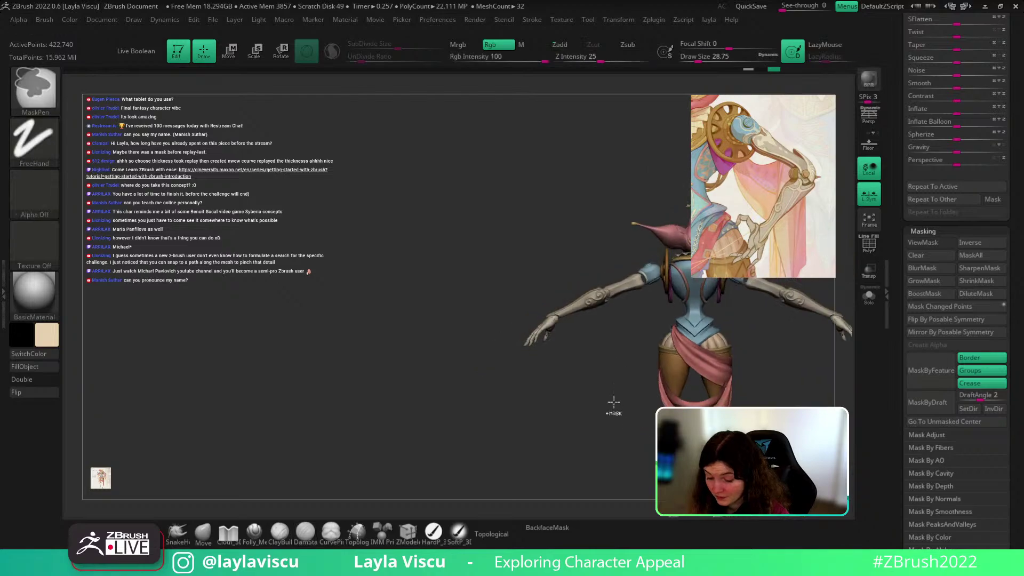
Step: Select the upper-arm piece and reshape its elbow end with the Move brush at a draw size of about 202
mouse_move(603, 365)
right_down()
mouse_move(564, 317)
mouse_move(591, 382)
mouse_move(571, 407)
mouse_move(576, 394)
right_up()
alt+click(584, 347)
mouse_move(581, 359)
right_down()
mouse_move(551, 418)
mouse_move(485, 441)
right_up()
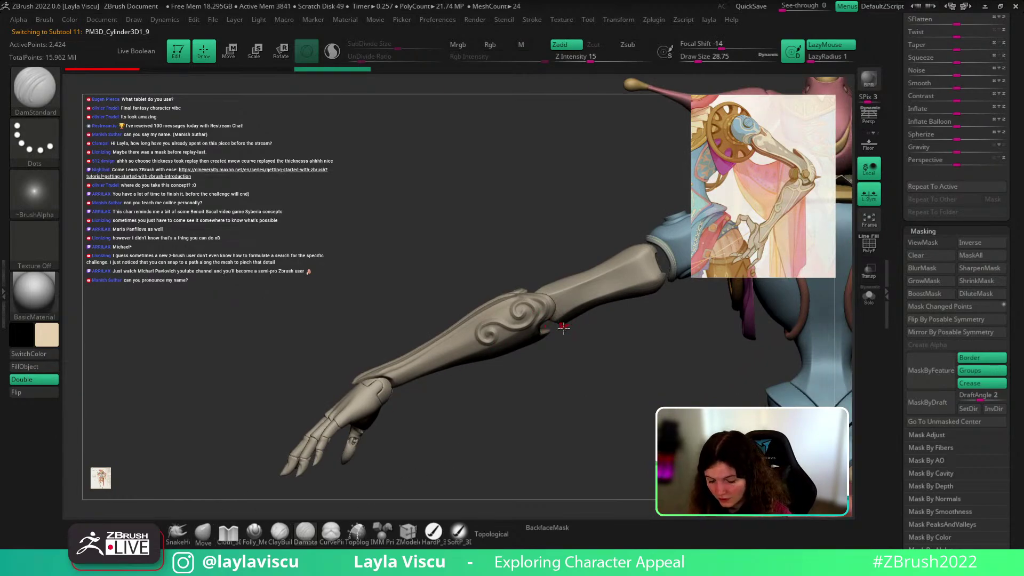
key(s)
mouse_move(563, 328)
mouse_down()
mouse_move(576, 336)
mouse_move(565, 325)
mouse_up()
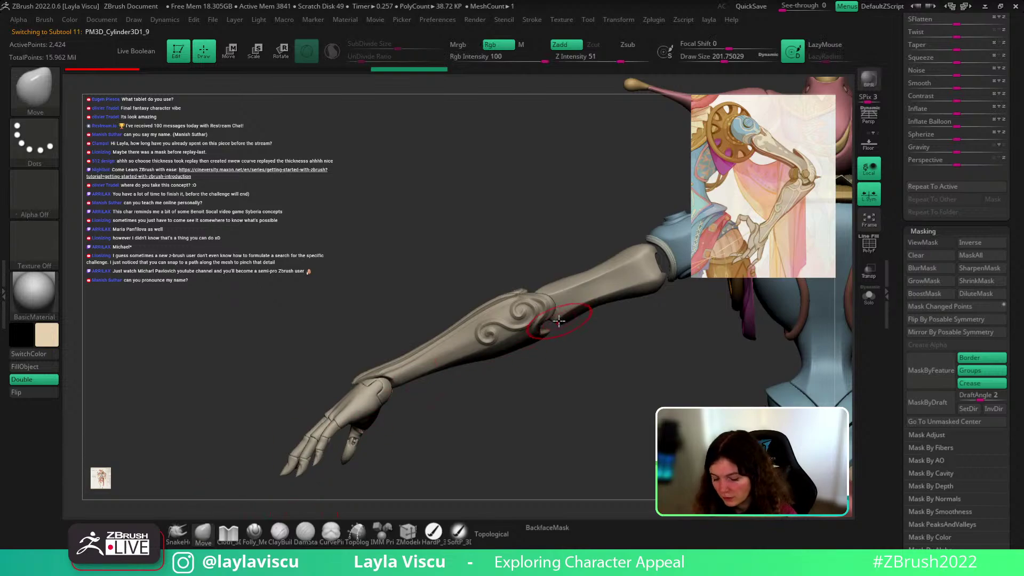
ctrl+right_drag(565, 323, 578, 293)
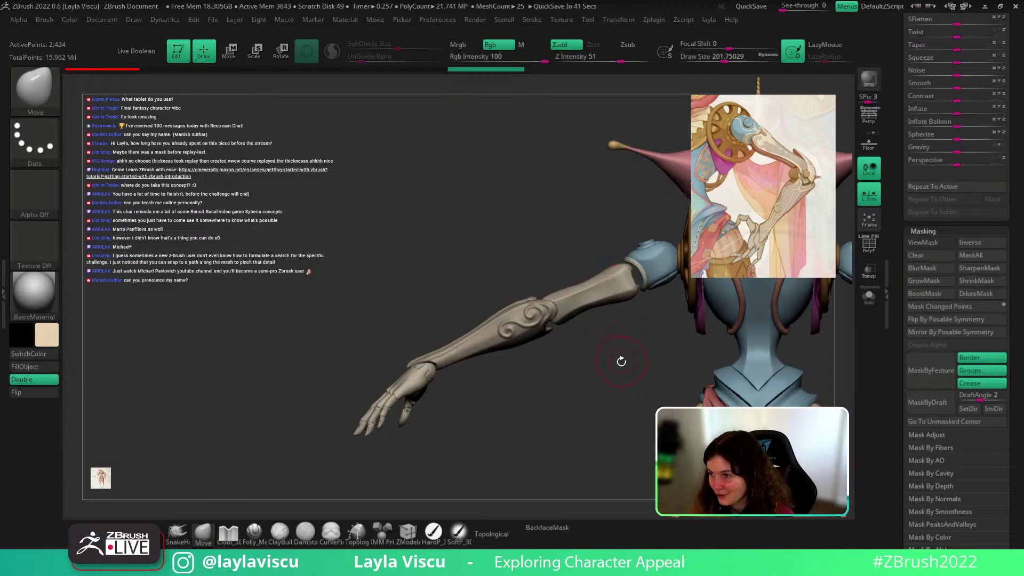
Step: Switch to the Layer brush and set its draw size to 28.75 for the forearm's inner side
mouse_move(621, 361)
mouse_down()
mouse_move(599, 341)
mouse_move(549, 382)
mouse_move(523, 342)
mouse_move(555, 365)
mouse_move(674, 294)
mouse_move(693, 344)
mouse_move(589, 272)
mouse_up()
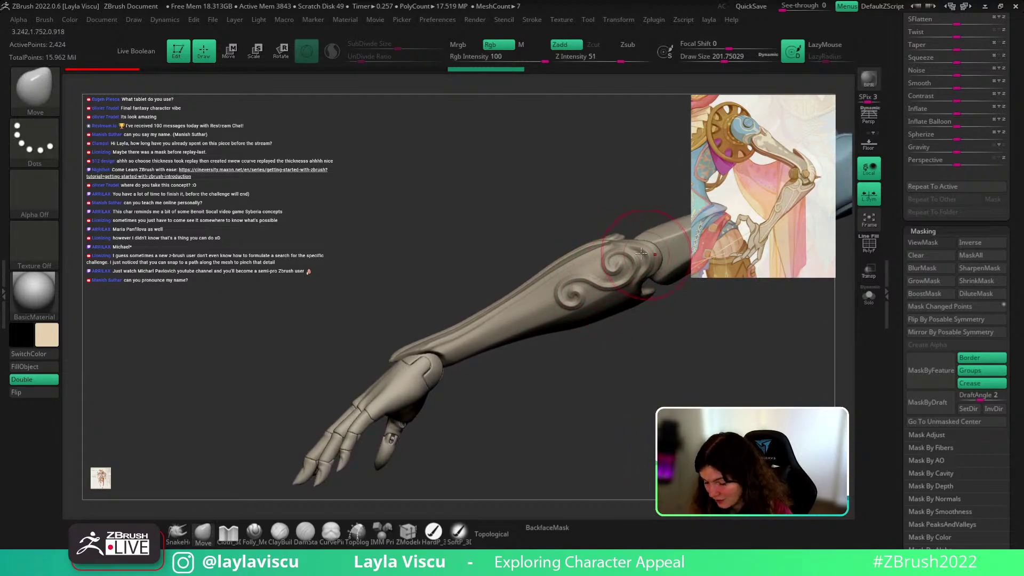
mouse_move(612, 338)
mouse_down()
mouse_move(619, 389)
mouse_move(601, 356)
mouse_move(537, 411)
mouse_move(544, 434)
mouse_up()
key(ctrl)
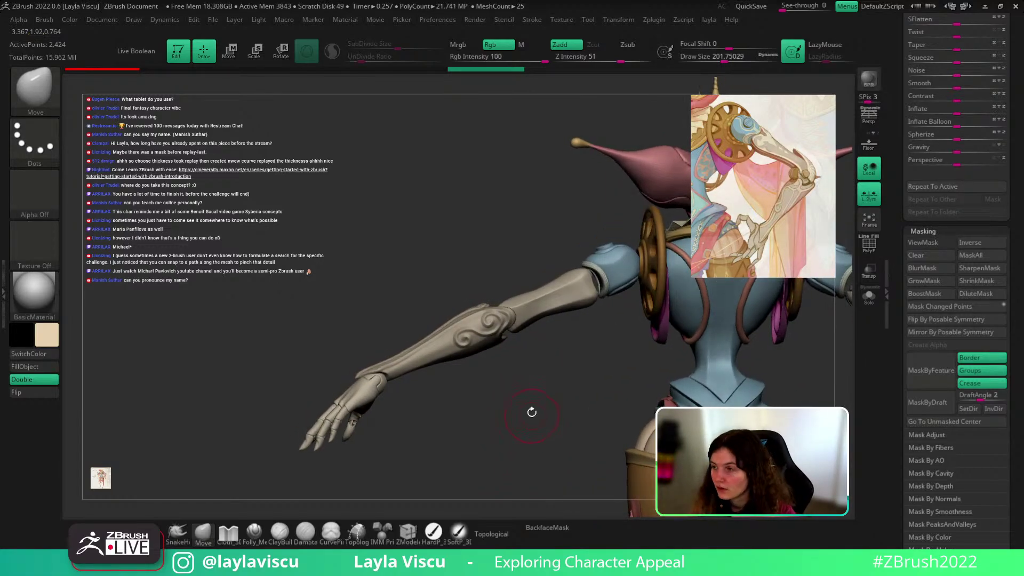
mouse_move(527, 405)
mouse_down()
mouse_move(478, 379)
mouse_move(546, 416)
mouse_move(610, 384)
mouse_move(594, 366)
mouse_move(587, 373)
mouse_move(633, 357)
mouse_move(606, 358)
mouse_up()
key(s)
key(b)
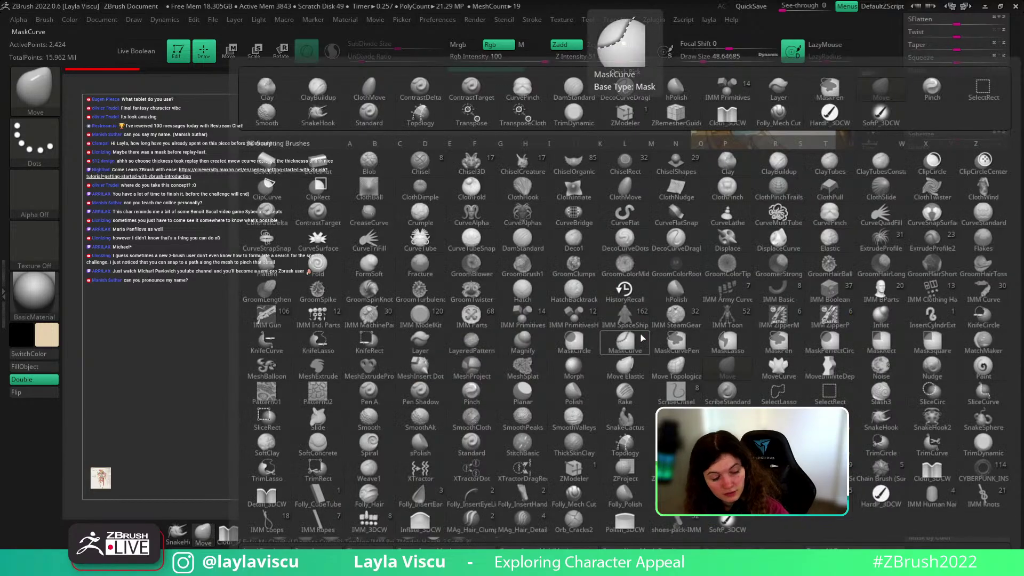
key(l)
key(y)
key(s)
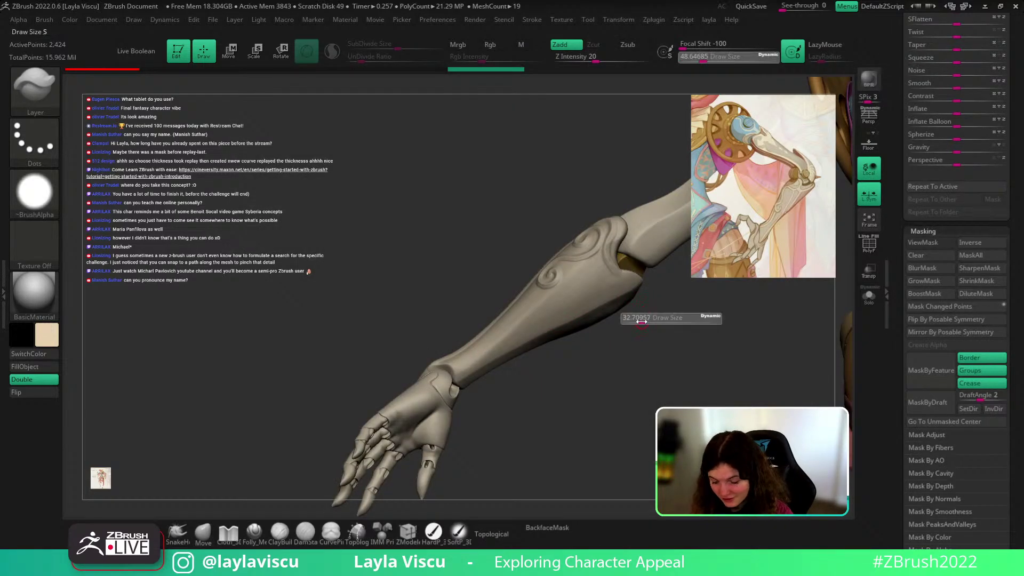
drag(649, 317, 640, 318)
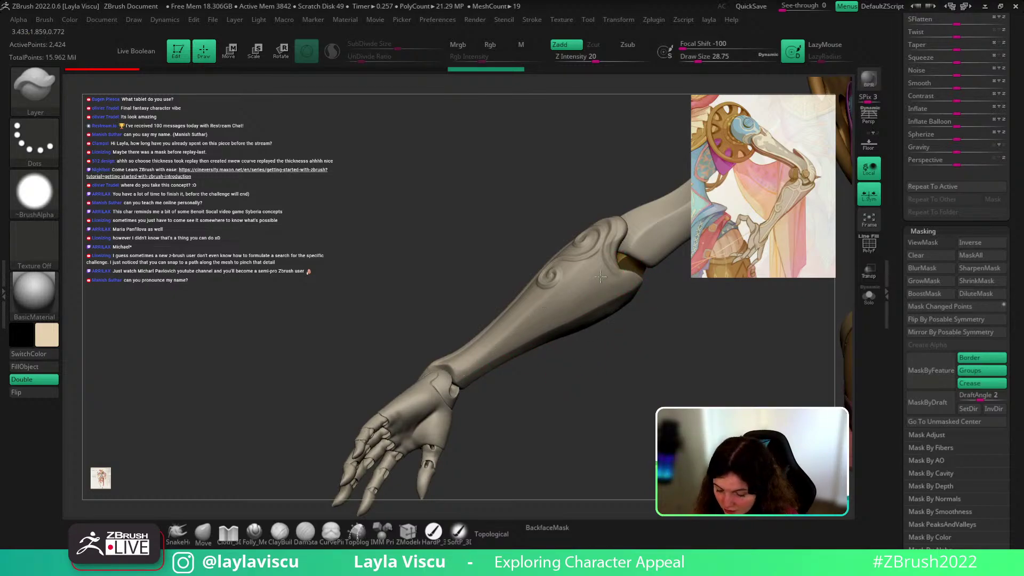
Step: Compare the upper arm's previous and latest undo-history states and make the forearm armour the active subtool
click(447, 69)
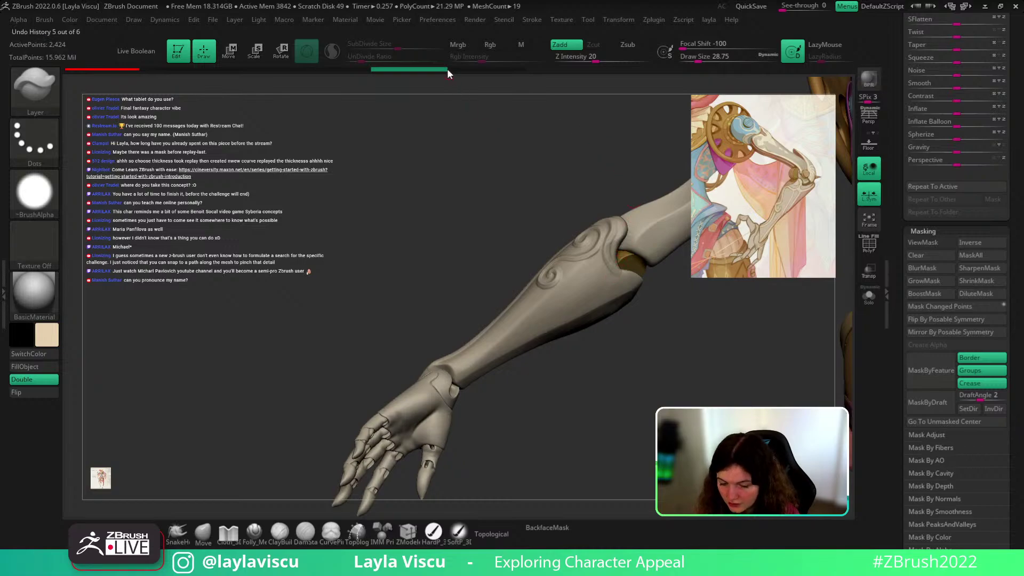
click(485, 69)
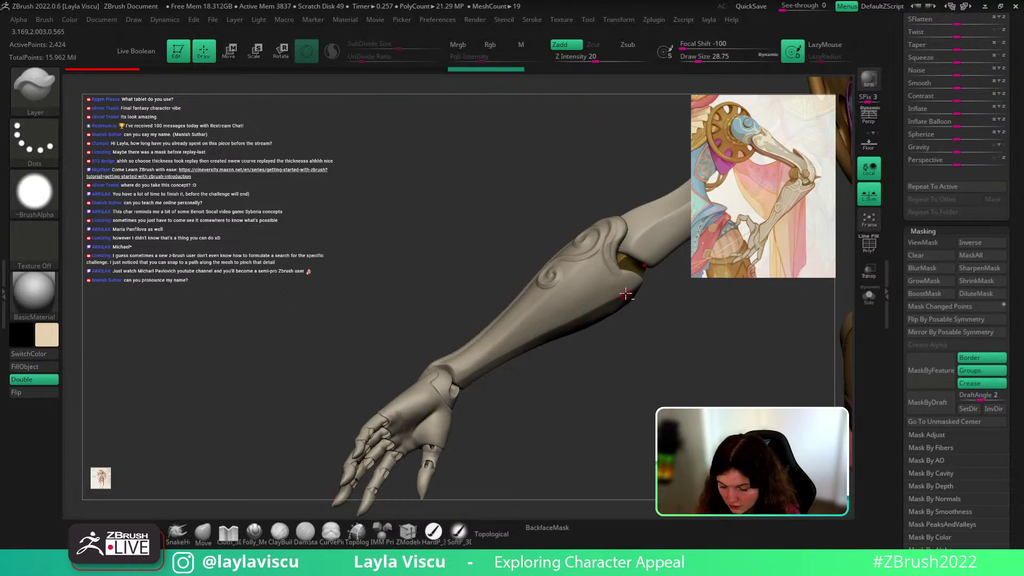
alt+click(626, 293)
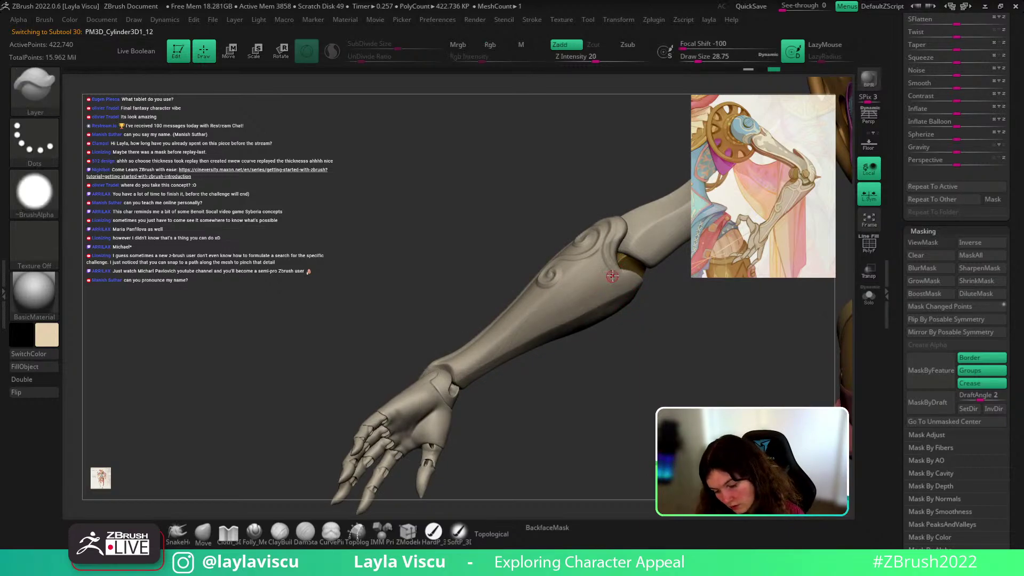
mouse_move(461, 376)
right_down()
mouse_move(560, 377)
mouse_move(555, 441)
mouse_move(580, 293)
right_up()
drag(654, 352, 663, 413)
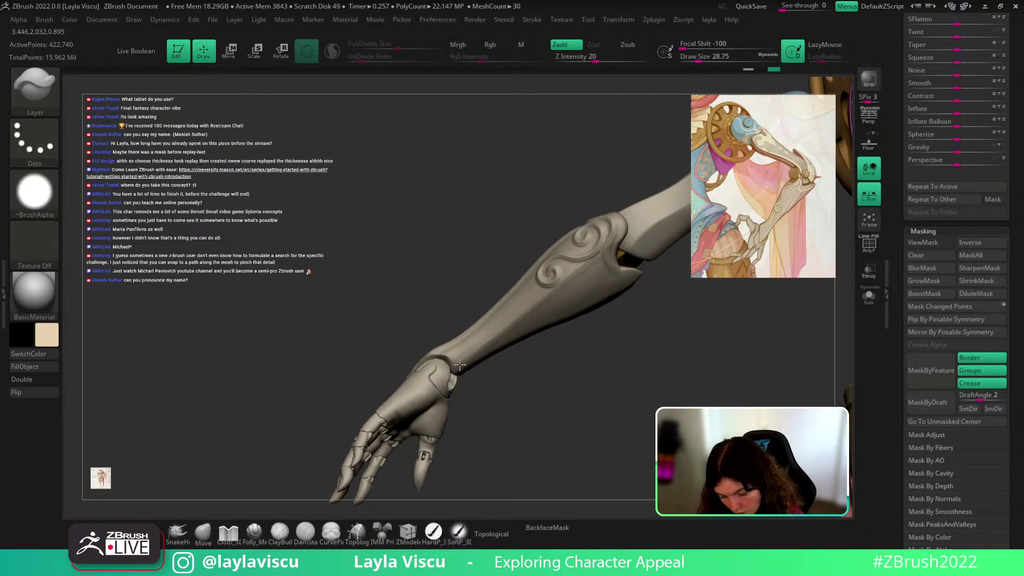
right_drag(496, 400, 466, 366)
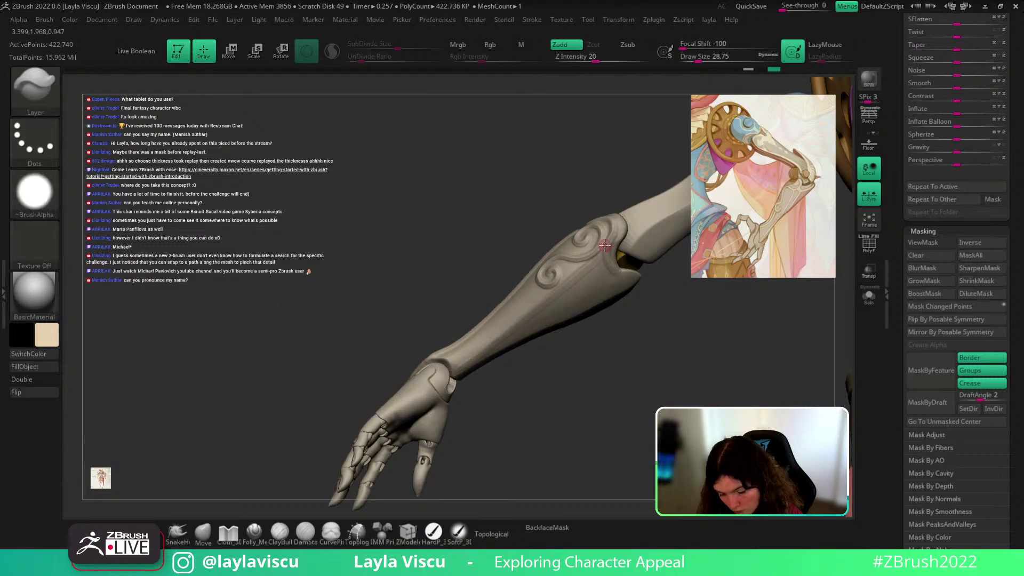
Step: Replay the last stroke along the forearm's inner side with the Layer brush and again with the Standard brush
scroll(1001, 281, up, 6)
scroll(1001, 281, up, 10)
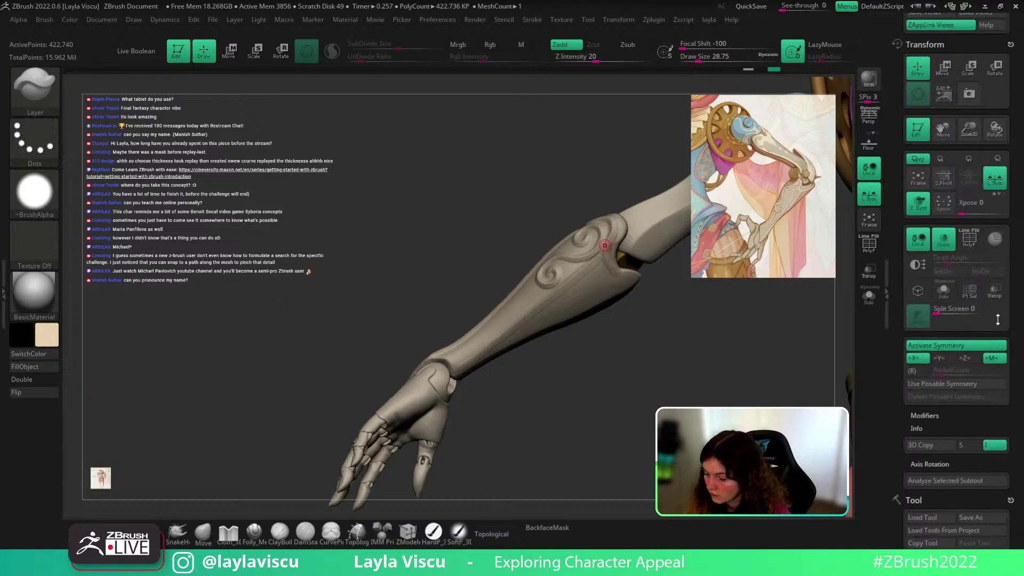
scroll(1007, 288, up, 3)
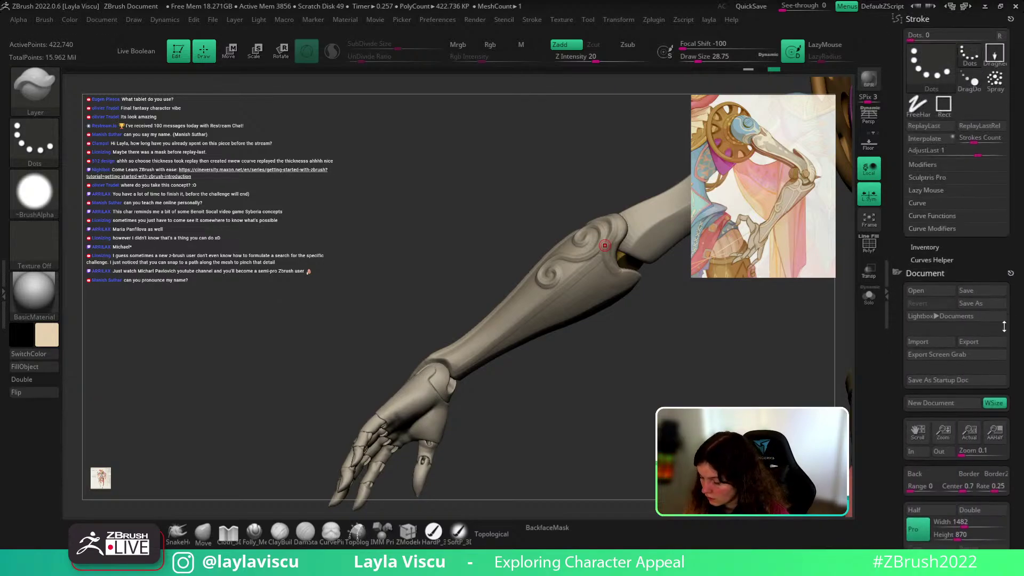
click(931, 127)
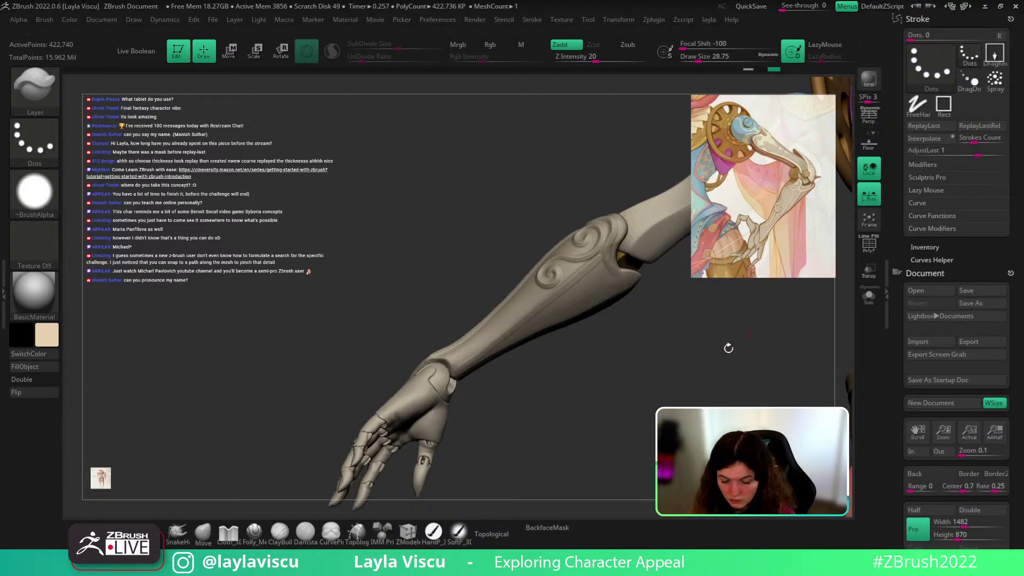
key(b)
key(s)
key(t)
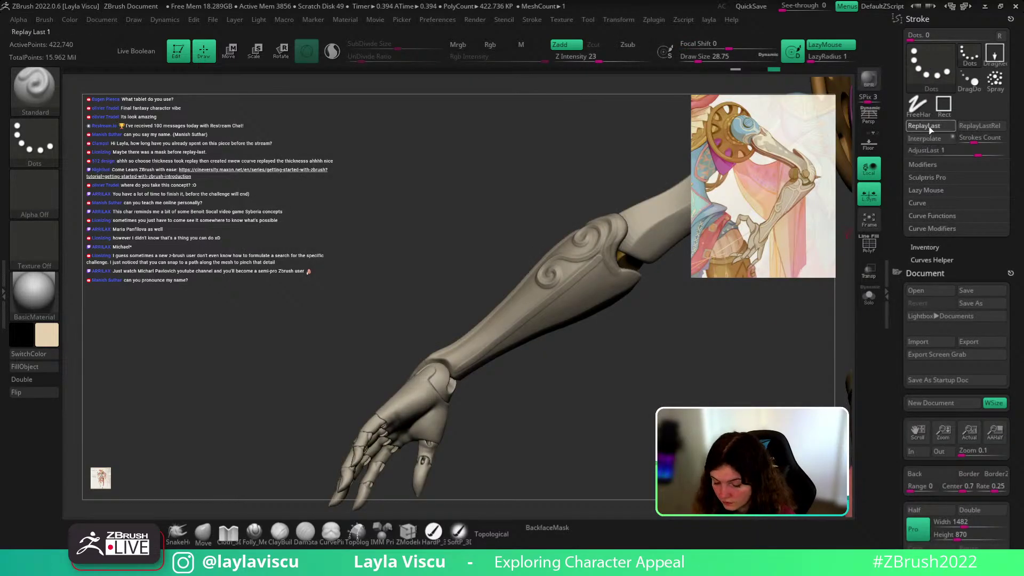
Step: Switch to the DamStandard brush and replay the last stroke twice to sharpen the forearm's inner ridge
key(b)
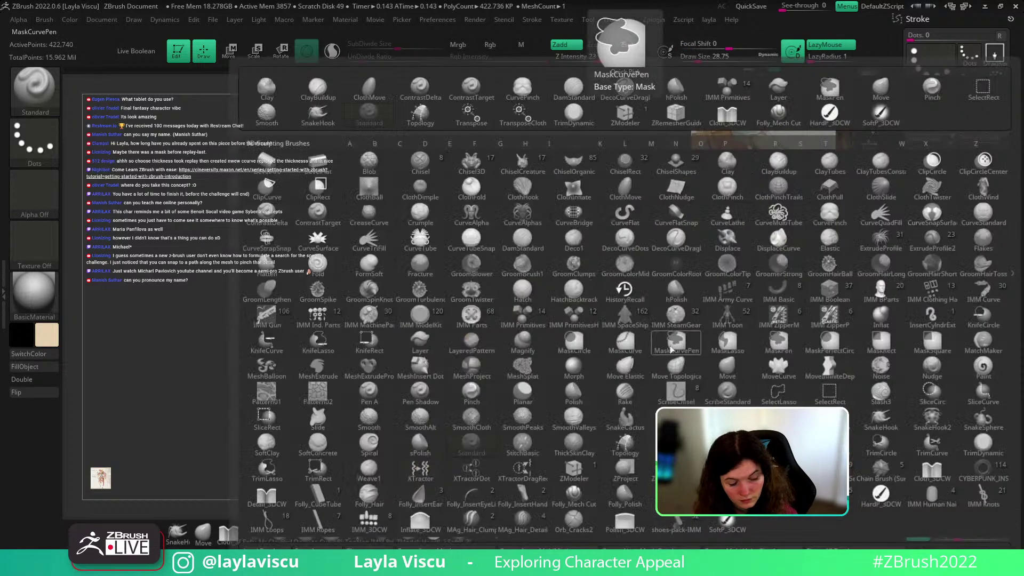
key(d)
key(s)
click(927, 131)
click(928, 132)
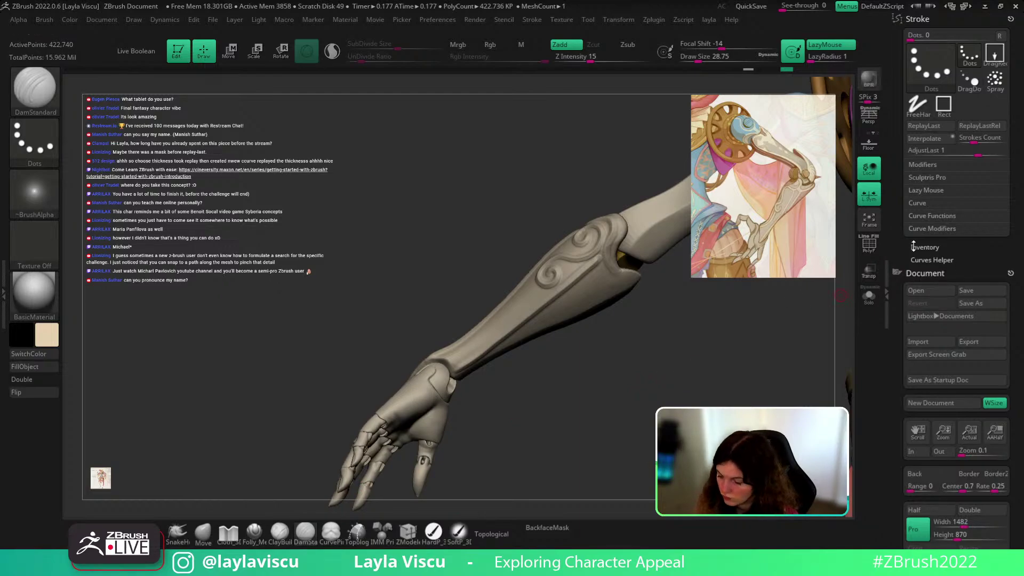
Step: Mask the points changed by the replayed strokes, boost the mask and invert it so only the ridge is editable
click(773, 70)
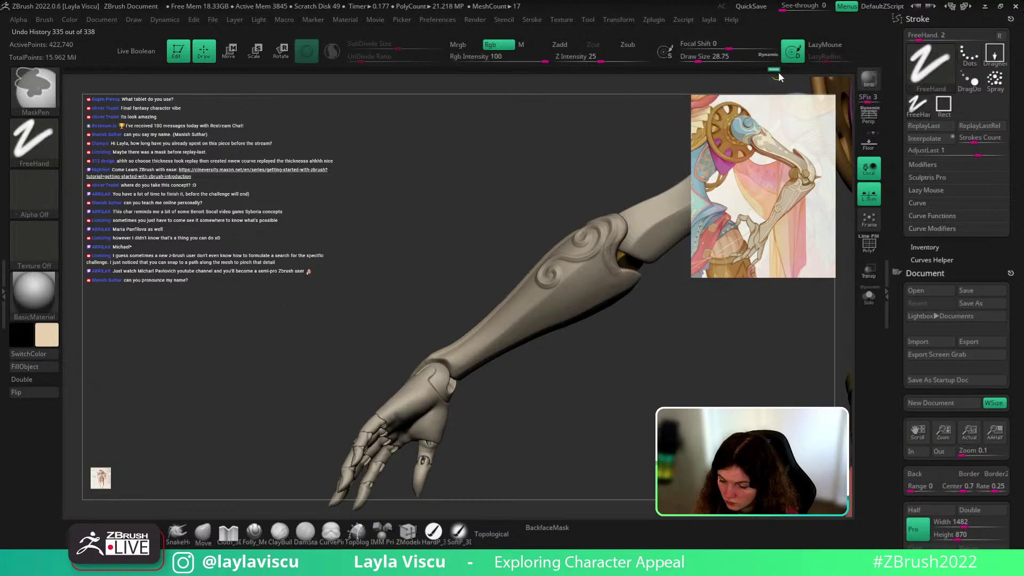
click(787, 69)
scroll(960, 101, down, 5)
scroll(960, 102, down, 15)
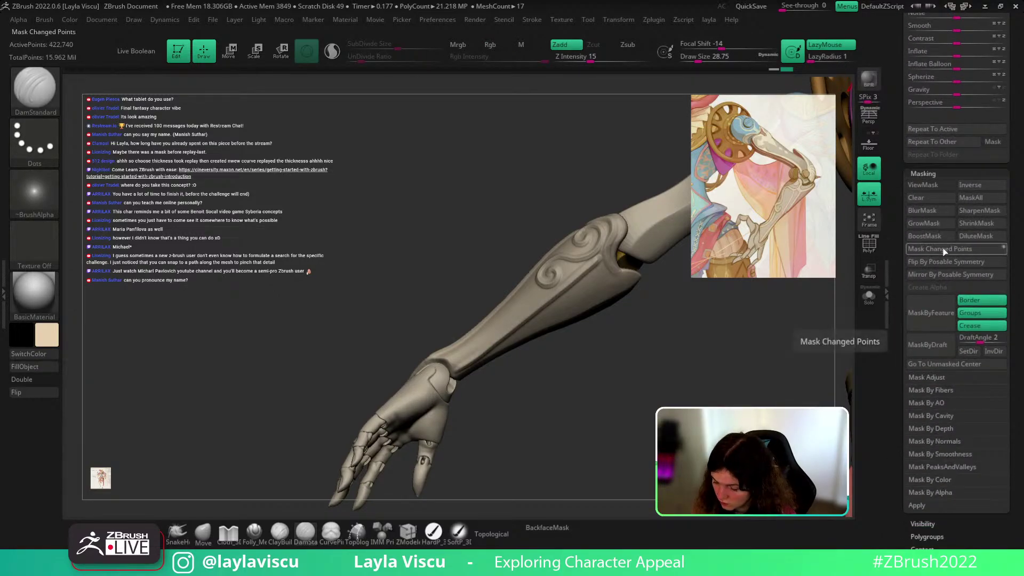
click(944, 247)
click(932, 237)
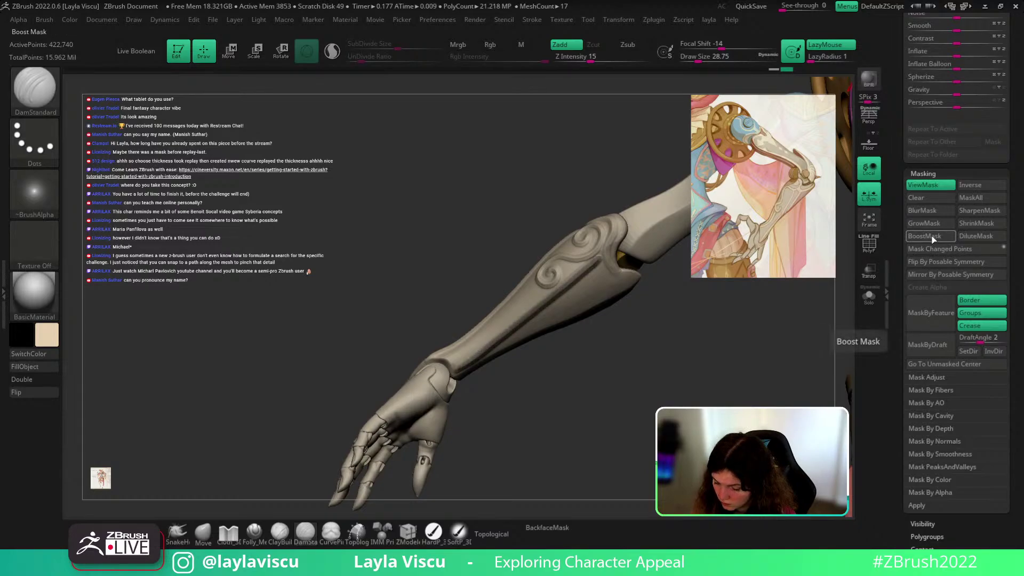
key(ctrl)
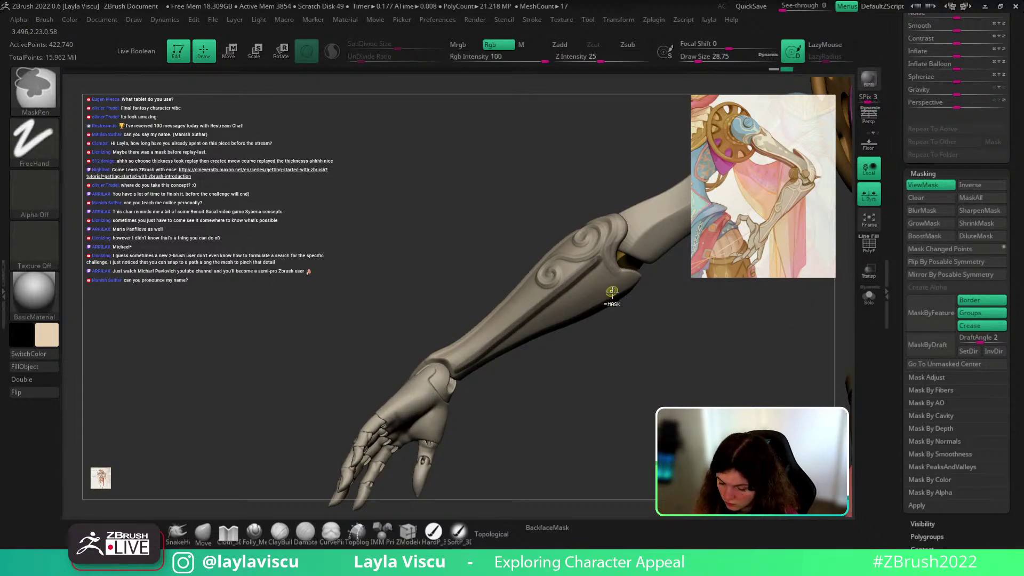
ctrl+click(617, 327)
Step: Apply two Contrast deformations to the unmasked forearm ridge and clear the mask
scroll(946, 180, up, 1)
scroll(949, 159, up, 2)
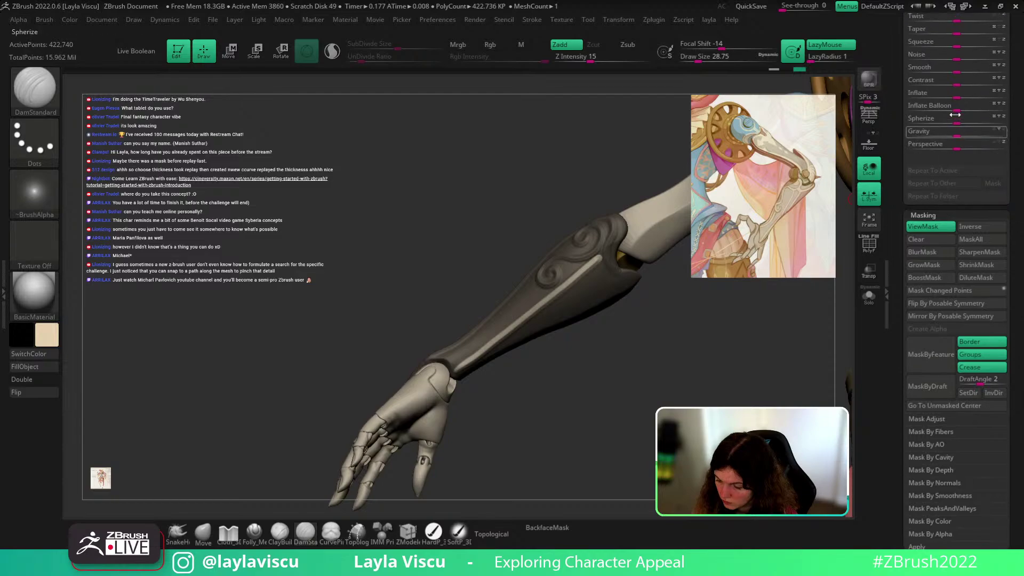
drag(964, 85, 964, 85)
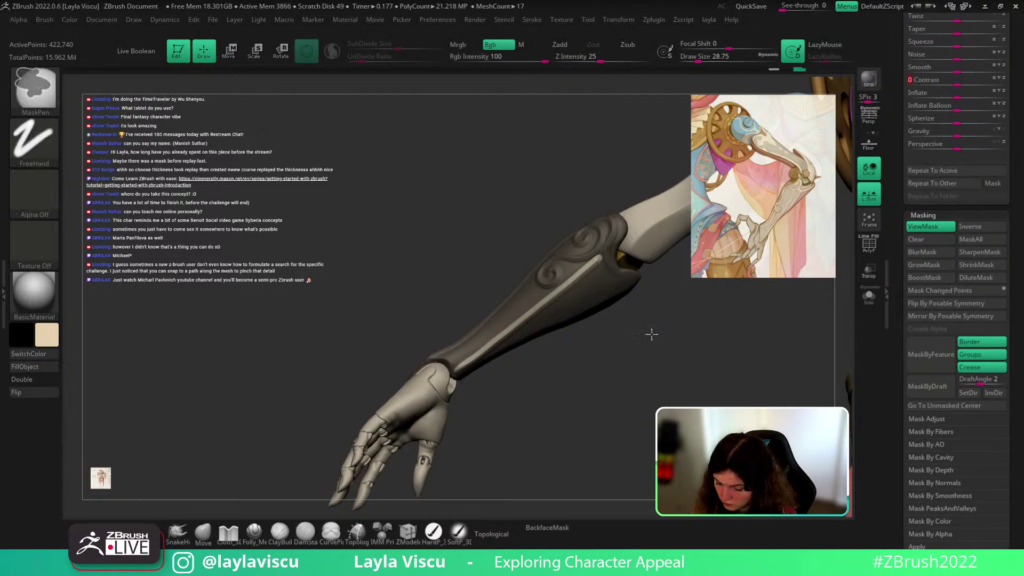
ctrl+drag(651, 334, 640, 349)
ctrl+right_drag(639, 349, 723, 405)
ctrl+click(722, 404)
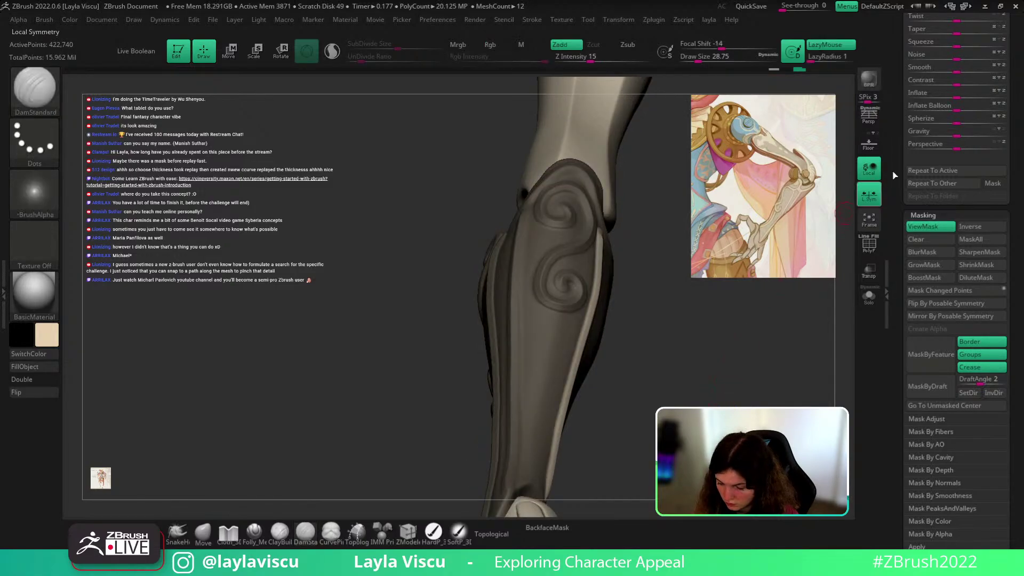
drag(963, 86, 973, 86)
ctrl+drag(679, 389, 676, 379)
mouse_move(677, 380)
right_down()
mouse_move(674, 368)
mouse_move(682, 397)
mouse_move(673, 384)
right_up()
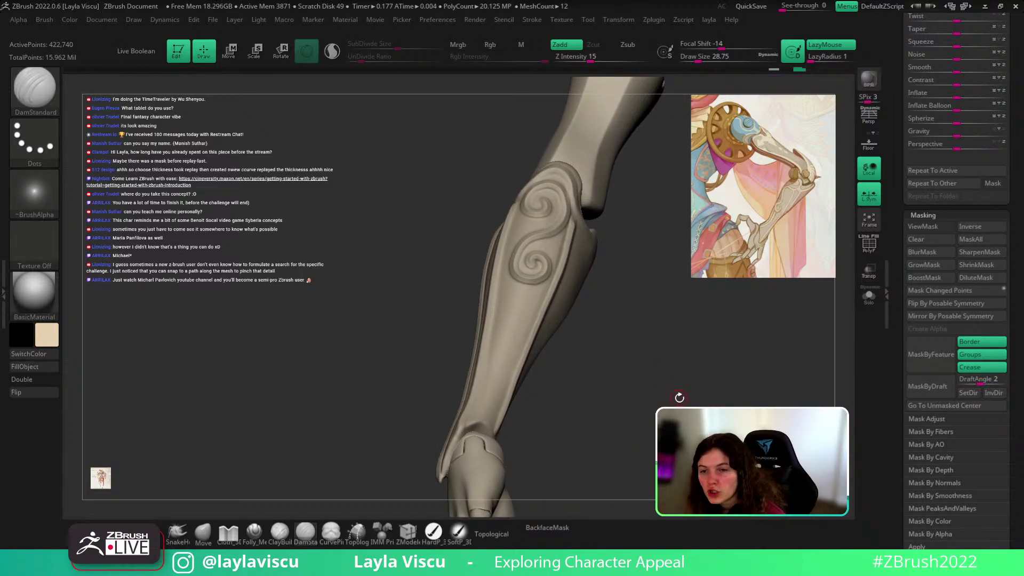
Step: Bring back the mask that leaves only the forearm's inner ridge editable
right_drag(651, 368, 634, 395)
mouse_move(634, 395)
mouse_down()
mouse_move(642, 413)
mouse_move(682, 426)
mouse_up()
mouse_move(683, 426)
ctrl+right_down()
mouse_move(682, 403)
mouse_move(611, 428)
ctrl+right_up()
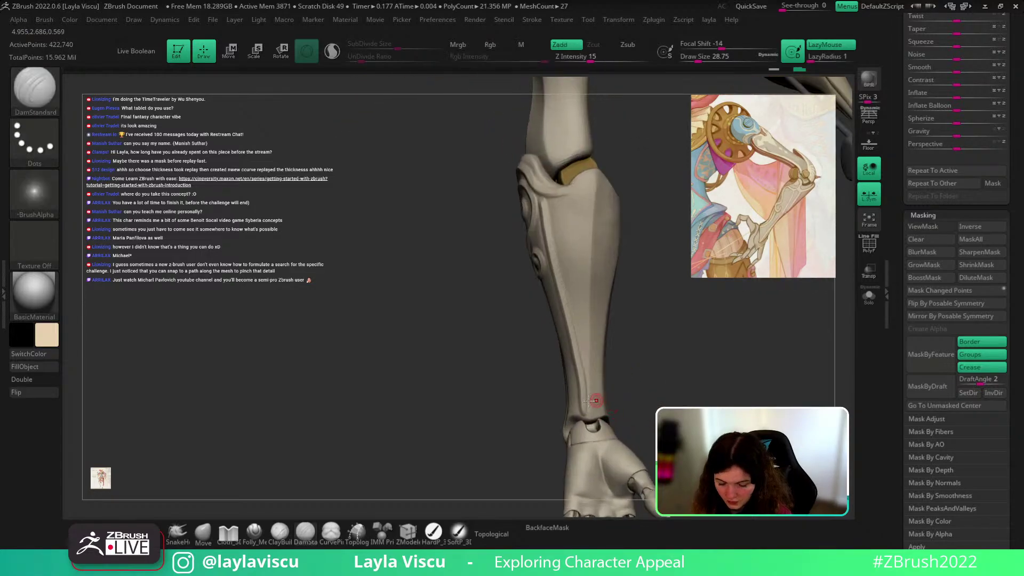
ctrl+click(650, 404)
ctrl+click(649, 417)
key(ctrl+h)
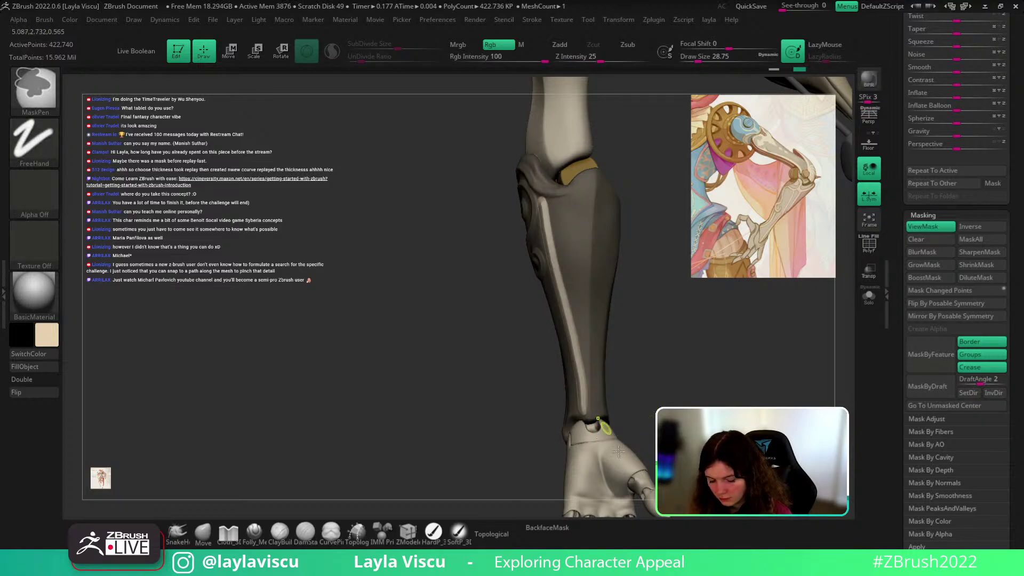
Step: Reshape the unmasked ridge's wrist end with the Move brush and smooth it at a draw size of about 41
ctrl+right_drag(598, 422, 597, 443)
click(211, 533)
ctrl+click(600, 397)
key(s)
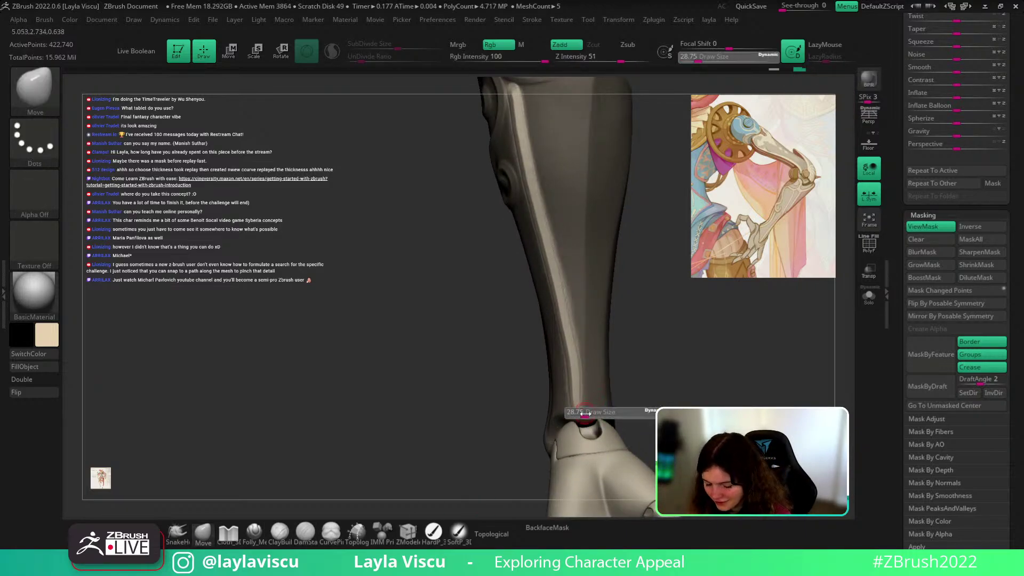
drag(585, 414, 586, 412)
mouse_move(586, 412)
right_down()
mouse_move(634, 366)
mouse_move(572, 412)
mouse_move(610, 398)
right_up()
key(shift)
drag(584, 417, 611, 386)
key(shift)
key(shift)
key(shift)
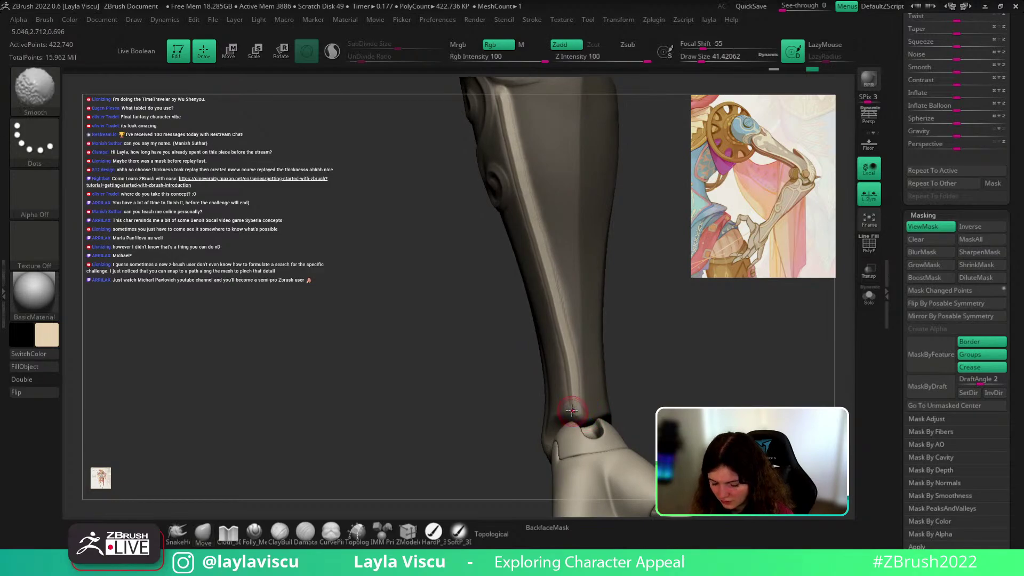
Step: Clear the mask and refine the ridge's wrist end with Move and Smooth at a draw size of about 30.7
key(ctrl)
right_drag(663, 384, 664, 394)
ctrl+drag(664, 394, 671, 403)
ctrl+right_drag(661, 392, 649, 354)
ctrl+right_drag(583, 407, 578, 401)
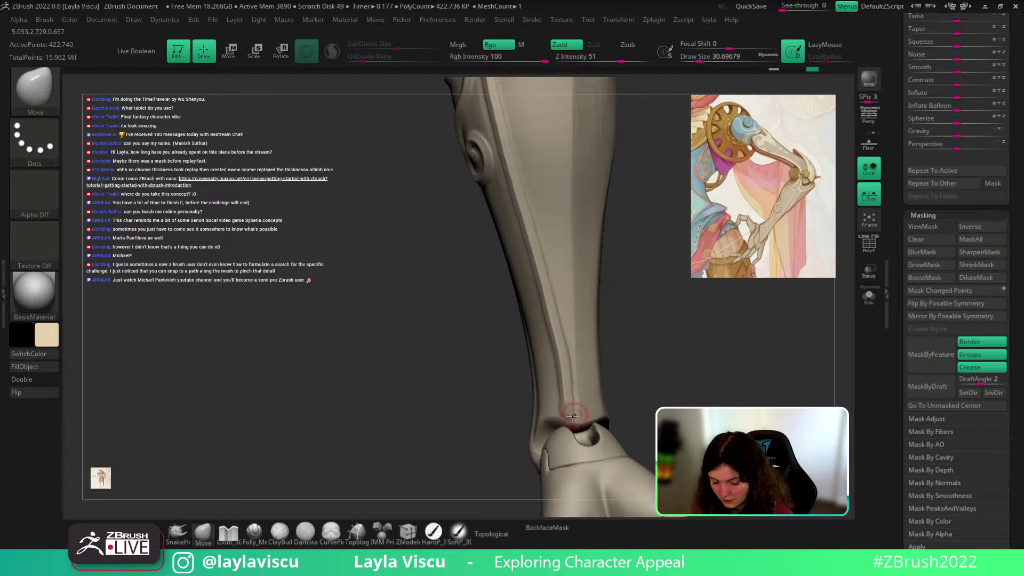
key(shift)
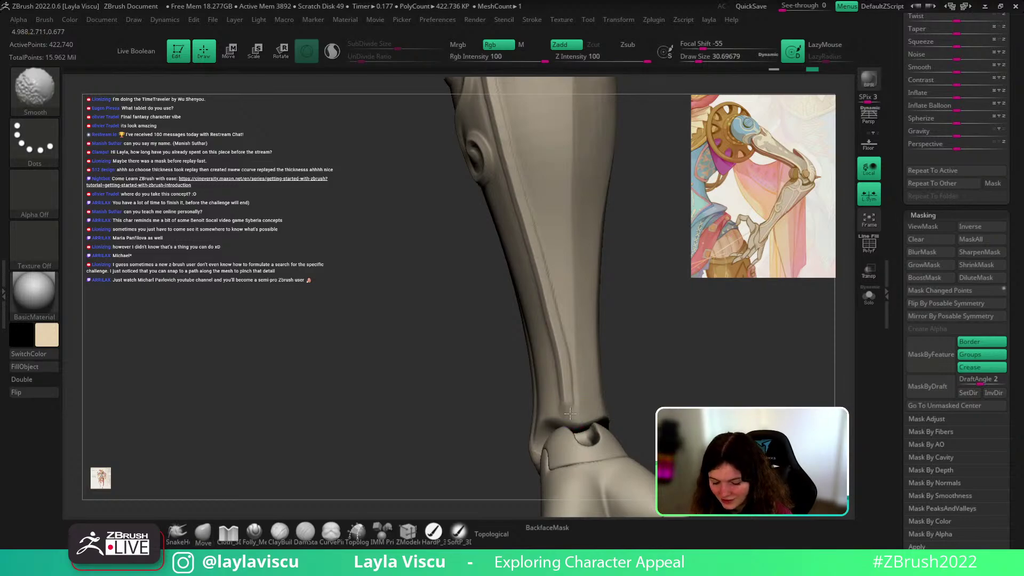
Step: Crisp up the ridge near the wrist with Folly_Mech Cut strokes at a draw size of about 30.7, undoing the first attempt
click(254, 532)
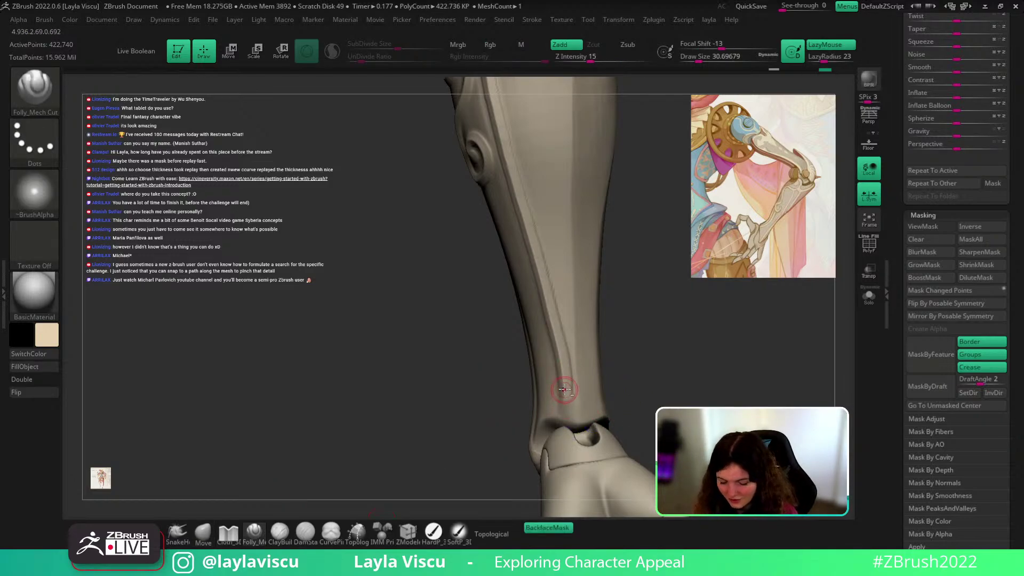
drag(562, 389, 561, 352)
key(ctrl+z)
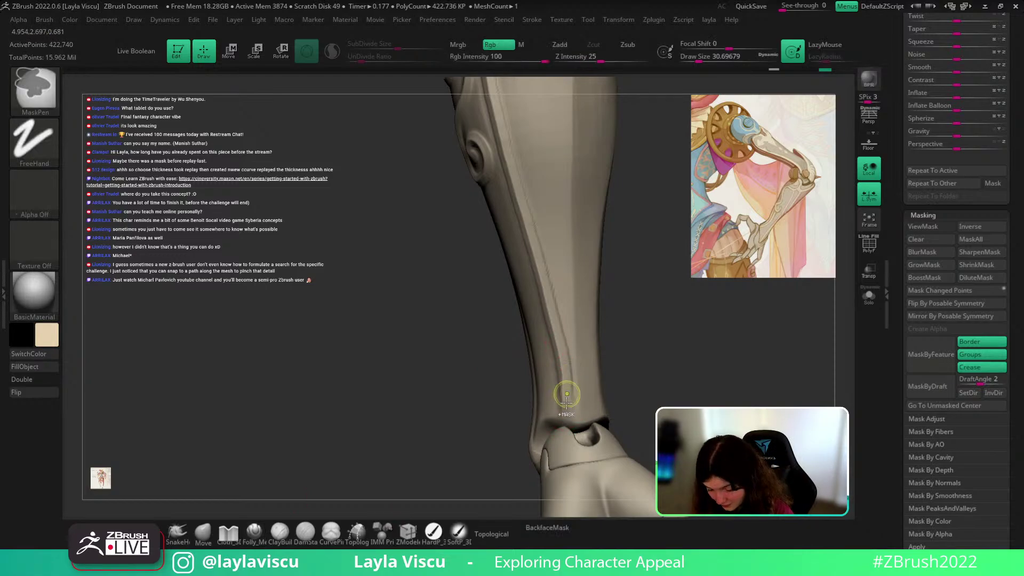
drag(568, 417, 561, 337)
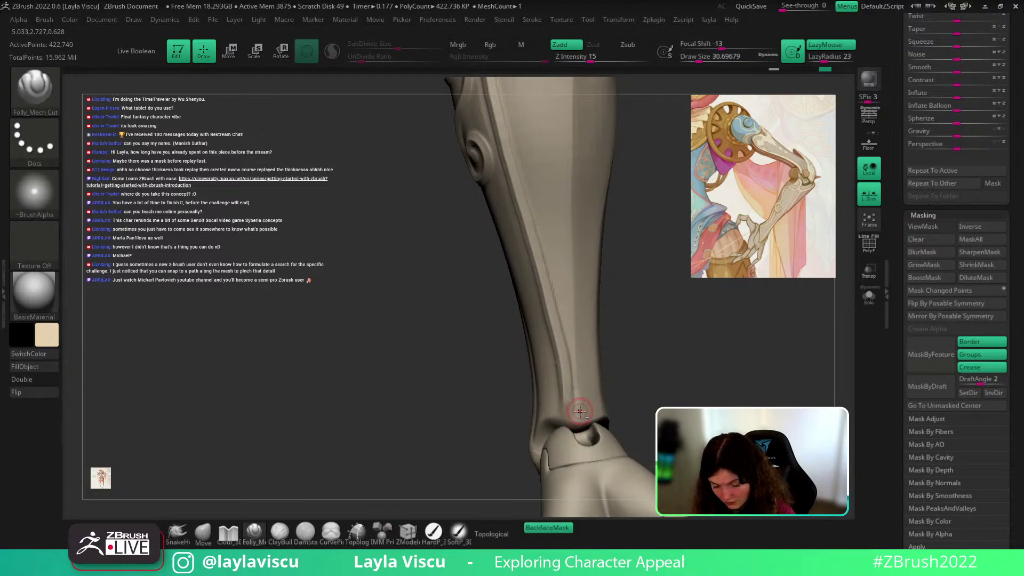
drag(639, 376, 648, 474)
drag(554, 410, 560, 347)
mouse_move(627, 373)
mouse_down()
mouse_move(612, 354)
mouse_move(651, 389)
mouse_move(525, 418)
mouse_up()
Step: Switch to the Layer brush and turn to the forearm's plain face without scrolls
key(b)
key(m)
key(v)
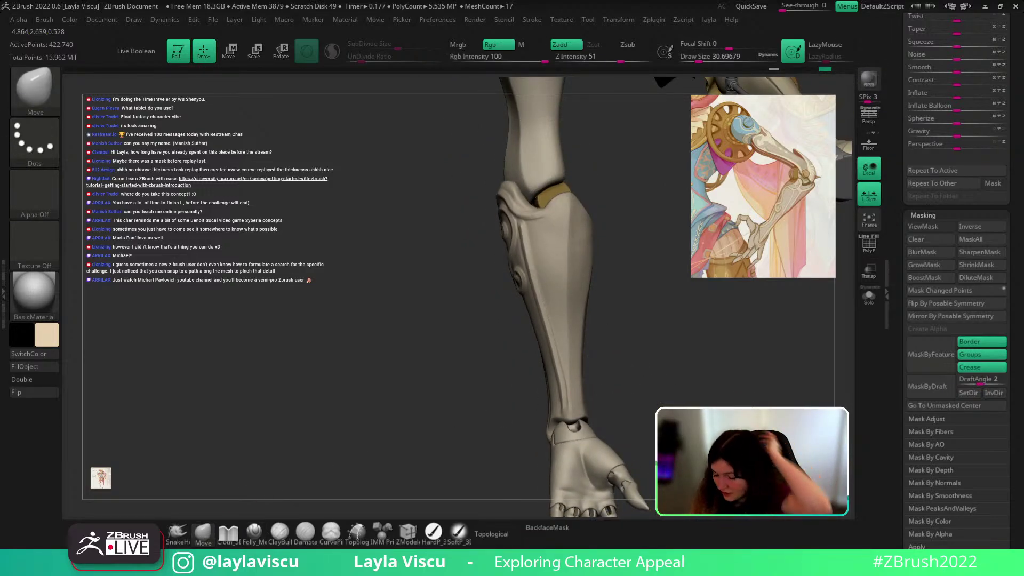
key(b)
key(l)
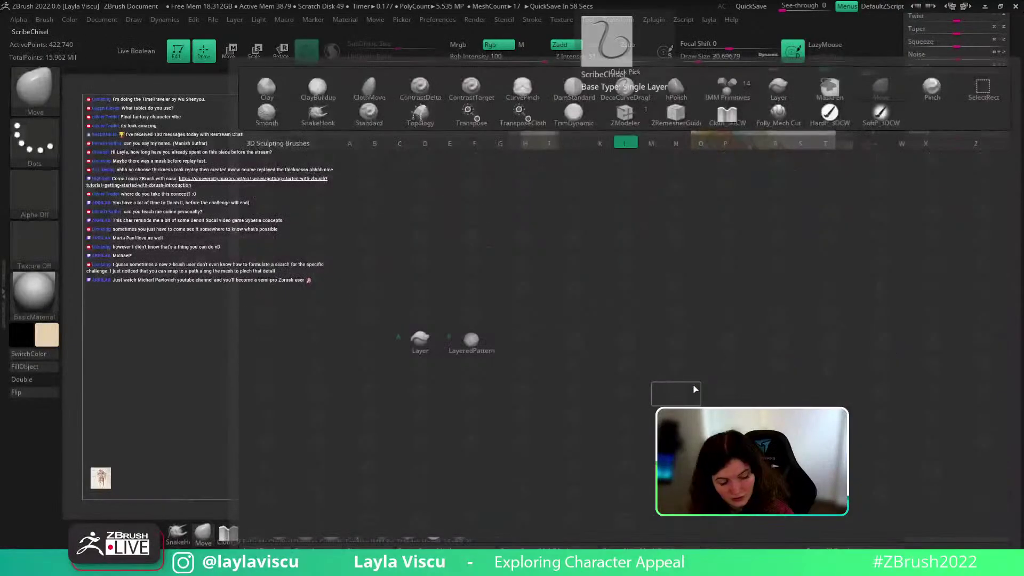
key(y)
drag(685, 366, 686, 380)
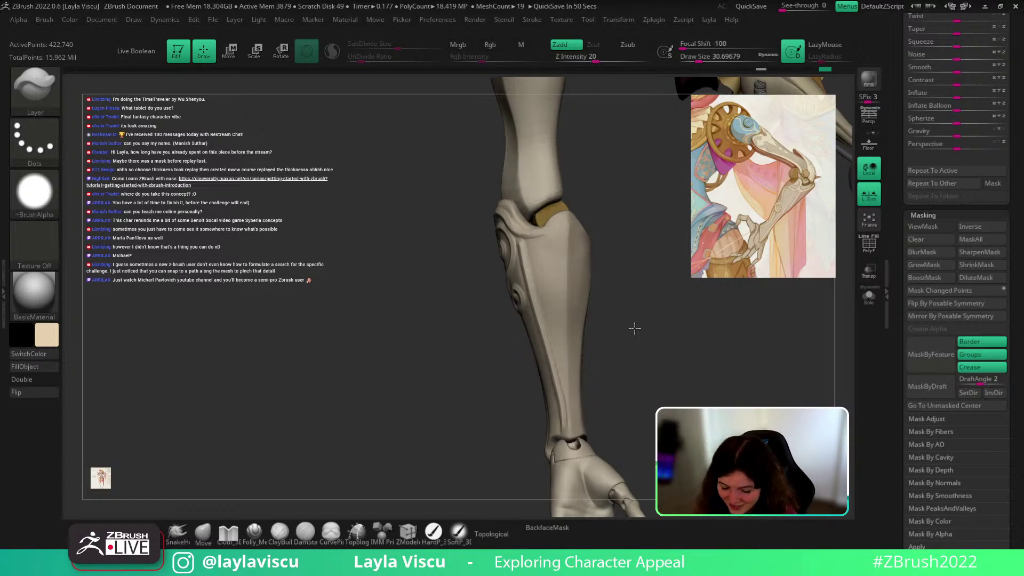
drag(633, 327, 636, 278)
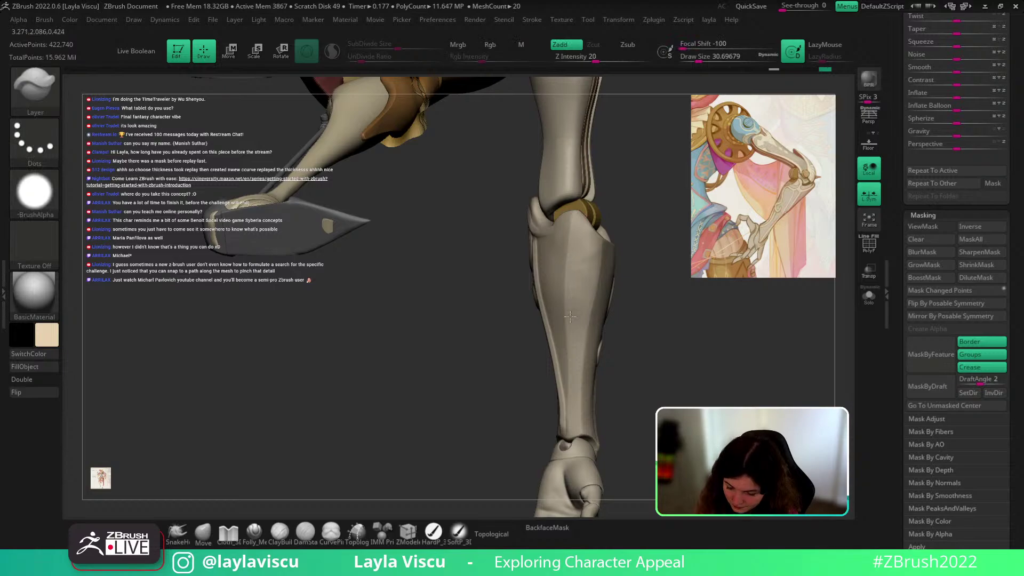
Step: Try a Layer stroke down the centre of the forearm's plain face and undo it
key(shift)
key(shift)
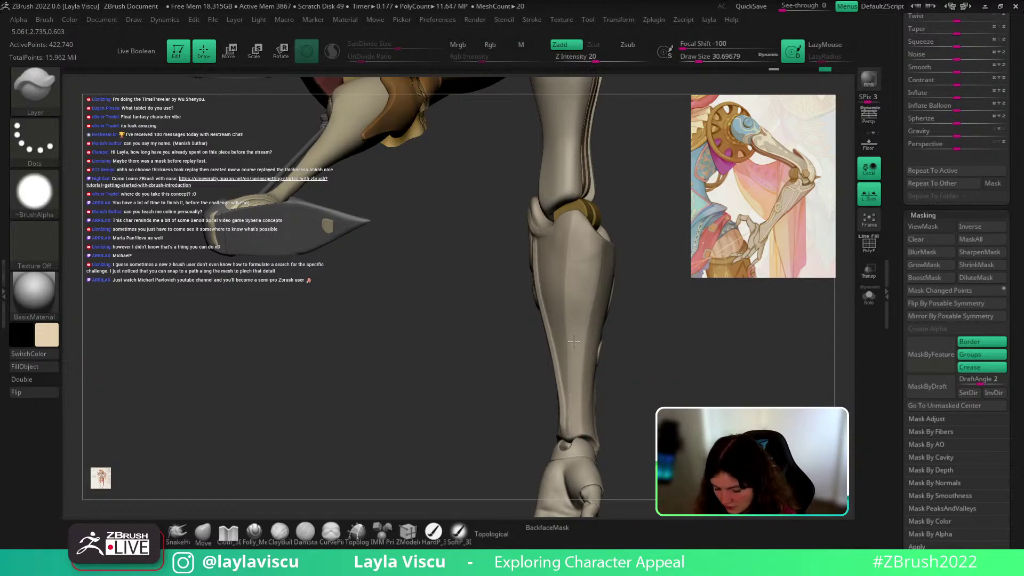
key(shift)
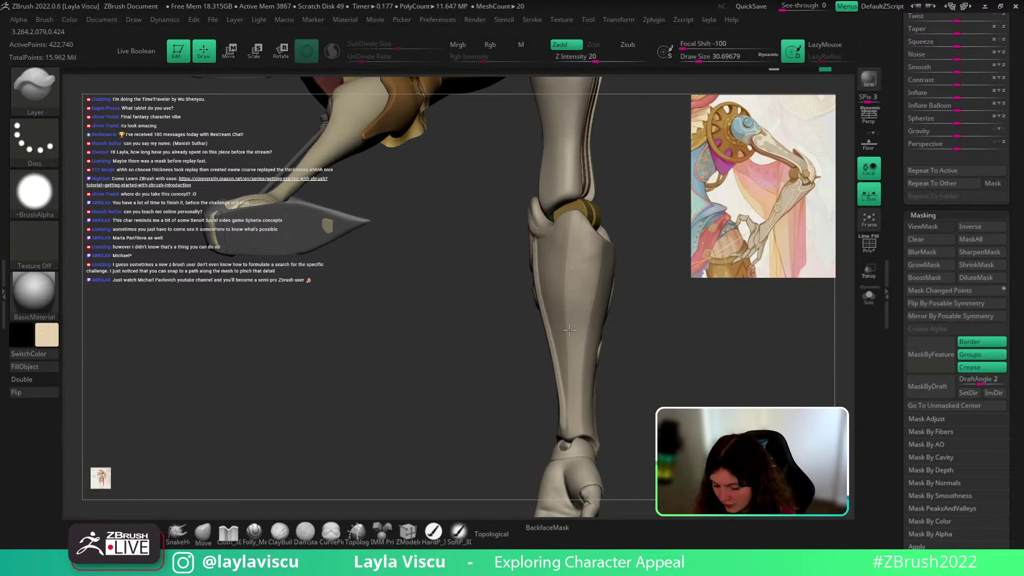
key(ctrl)
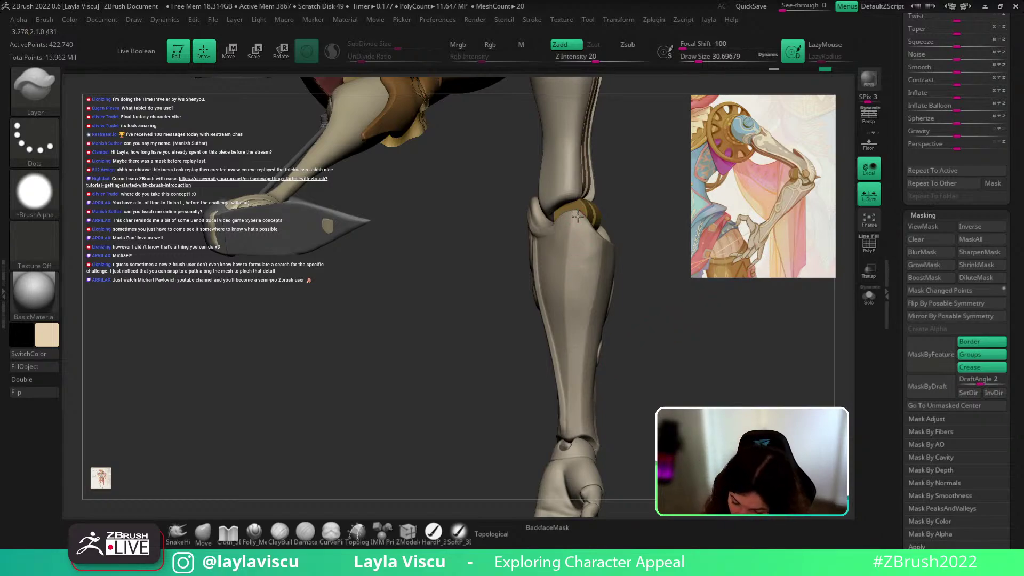
drag(572, 254, 570, 276)
key(ctrl+z)
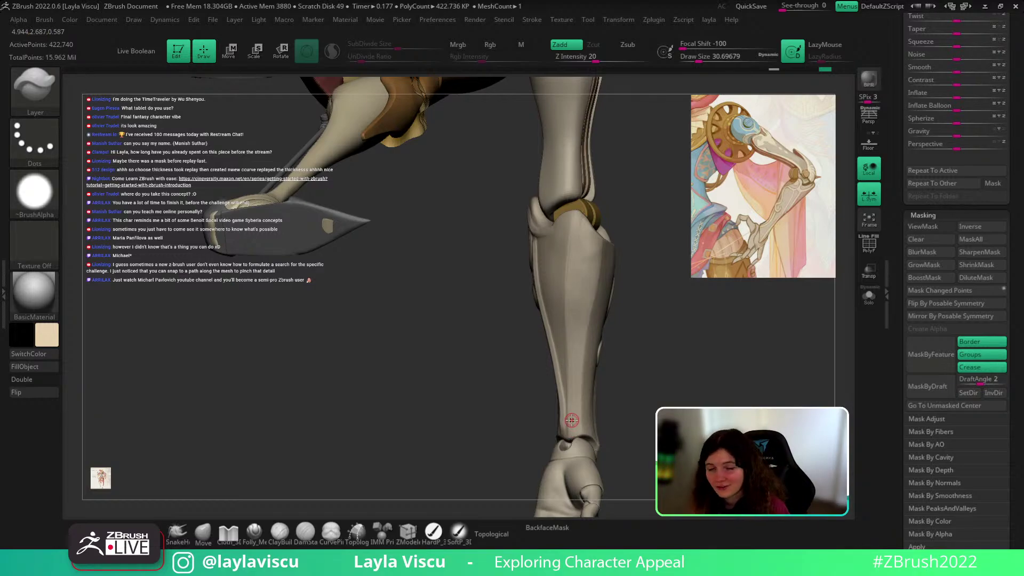
Step: Build a ridge down the forearm's plain face by replaying the Layer stroke with the Standard brush, then with DamStandard
drag(1017, 161, 1014, 414)
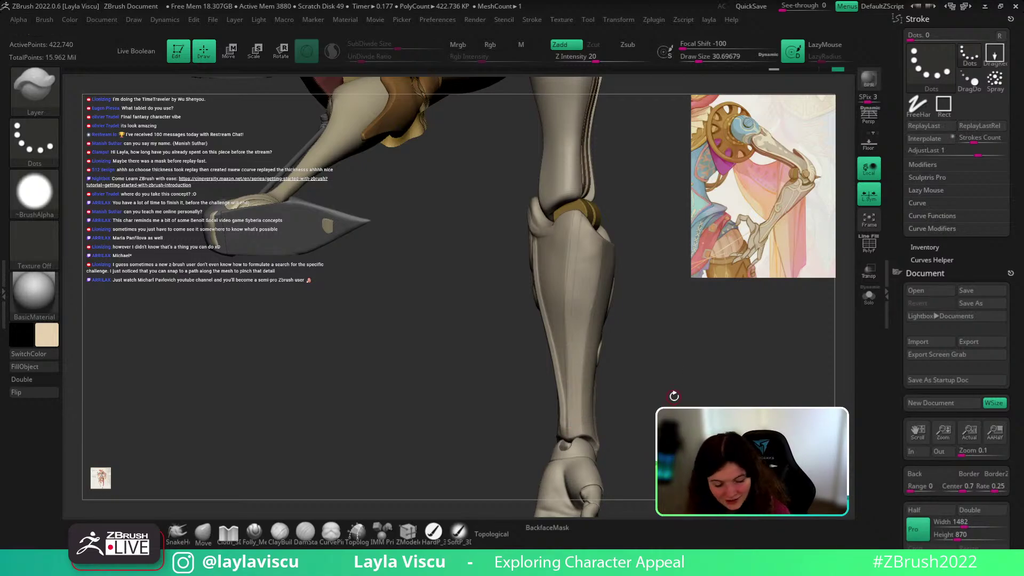
key(b)
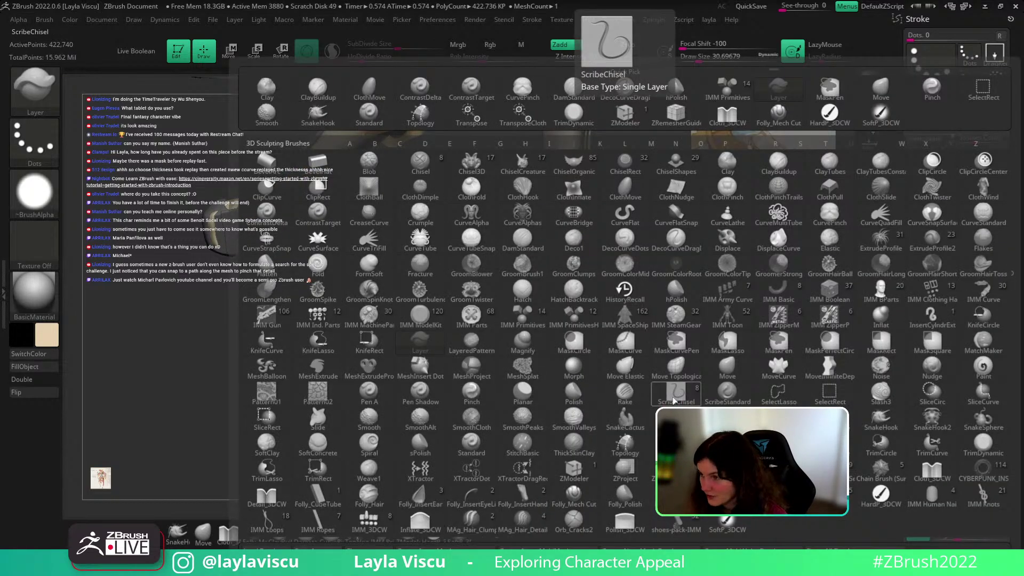
click(675, 399)
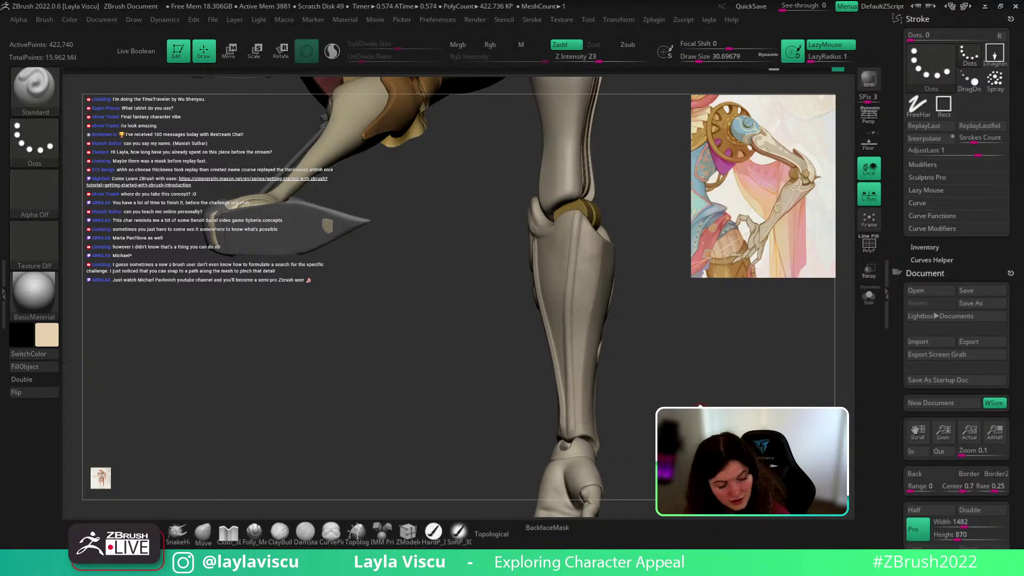
key(b)
key(d)
key(s)
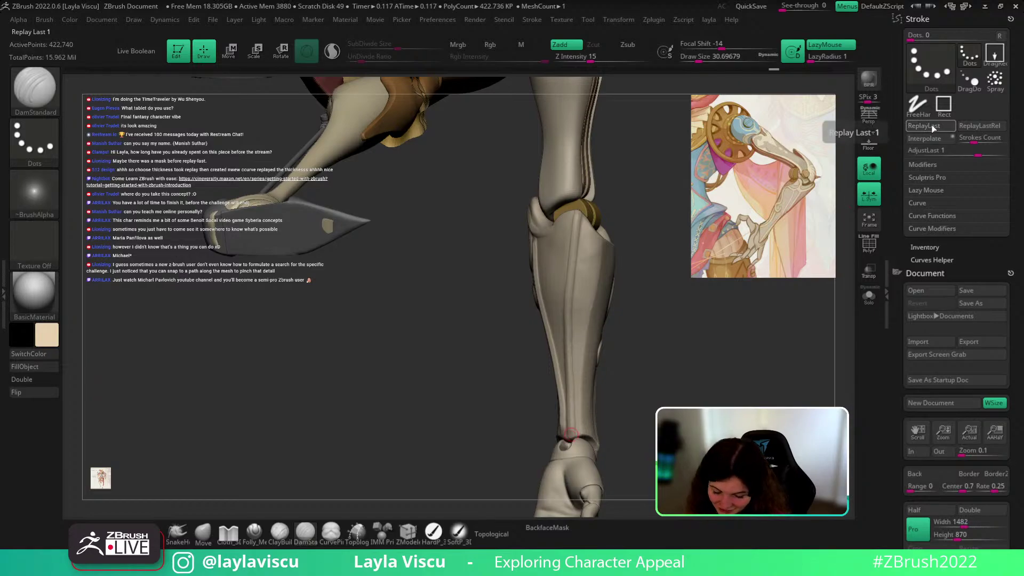
Step: Step the undo history back before the replayed ridge strokes and forward again, then mask the changed points and boost the mask
key(ctrl)
mouse_move(680, 368)
right_down()
mouse_move(722, 375)
mouse_move(704, 386)
mouse_move(651, 301)
mouse_move(653, 366)
mouse_move(699, 377)
mouse_move(693, 284)
right_up()
mouse_move(836, 69)
mouse_down()
mouse_move(823, 67)
mouse_move(843, 69)
mouse_up()
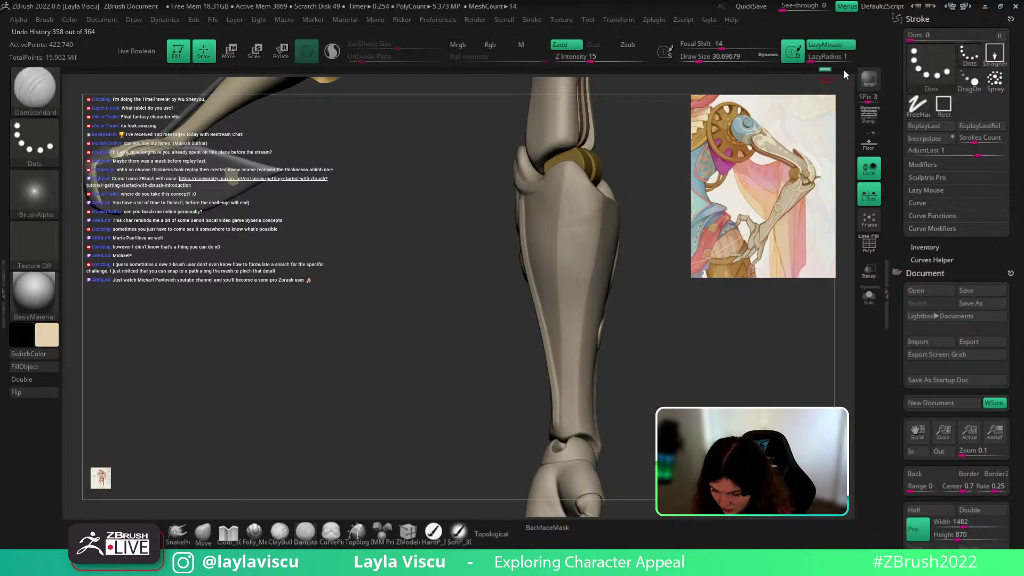
scroll(969, 149, down, 15)
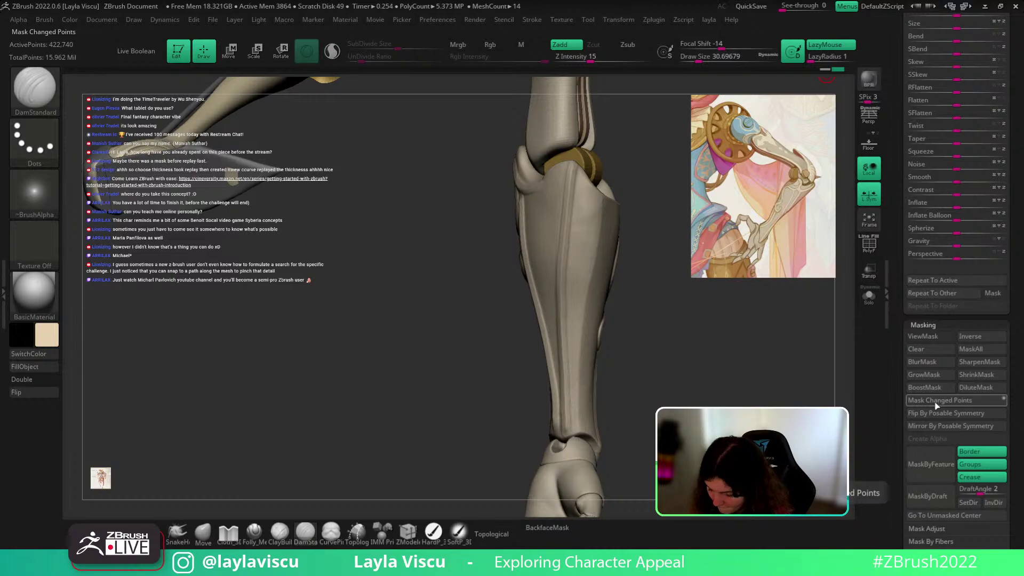
click(936, 406)
click(924, 387)
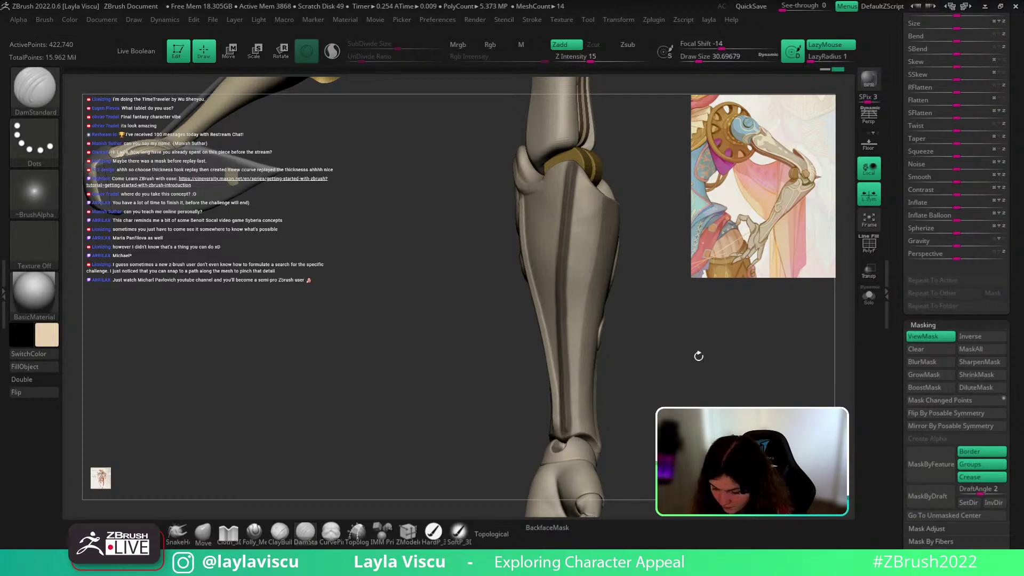
Step: Invert the mask, sharpen the plain-face ridge with a Contrast deformation of 23, and clear the mask
key(ctrl)
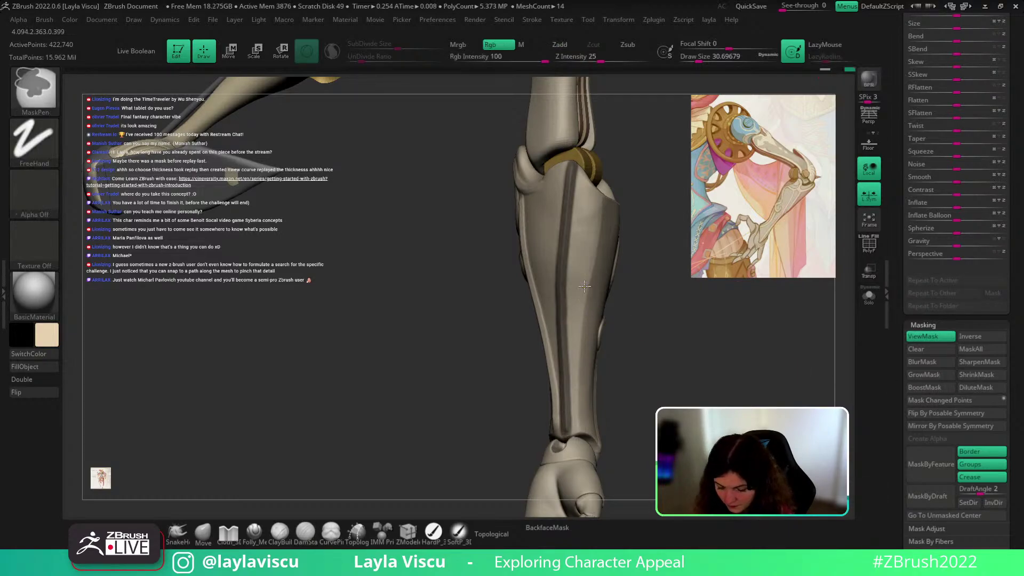
ctrl+click(637, 343)
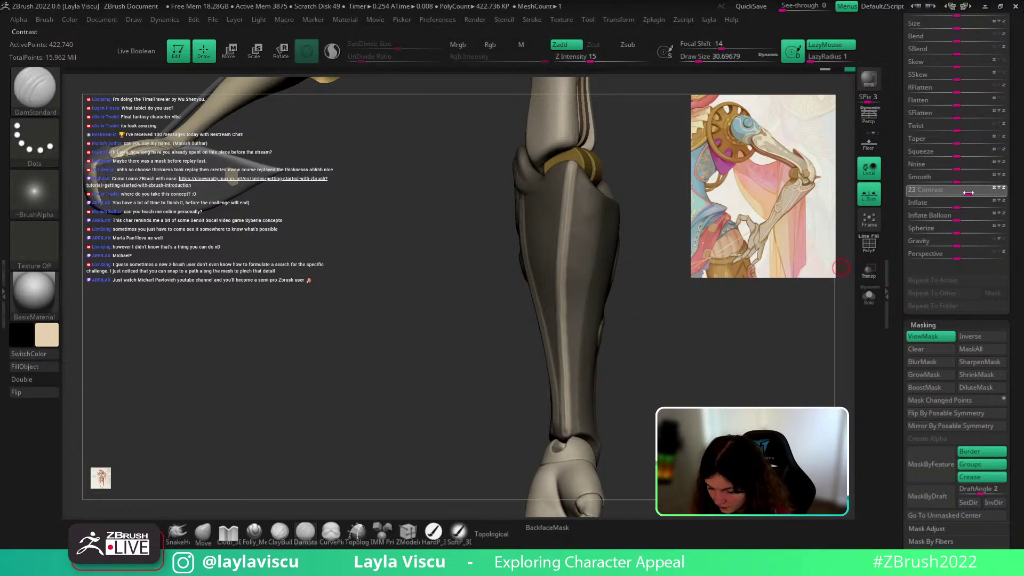
drag(968, 193, 969, 193)
ctrl+drag(742, 320, 709, 369)
Step: Examine the forearm's ridges and scroll ornament from several angles, up close and with the upper body in view
mouse_move(709, 369)
ctrl+right_down()
mouse_move(686, 334)
mouse_move(708, 360)
mouse_move(686, 384)
mouse_move(759, 370)
mouse_move(781, 354)
mouse_move(772, 365)
mouse_move(784, 331)
mouse_move(668, 334)
mouse_move(732, 382)
ctrl+right_up()
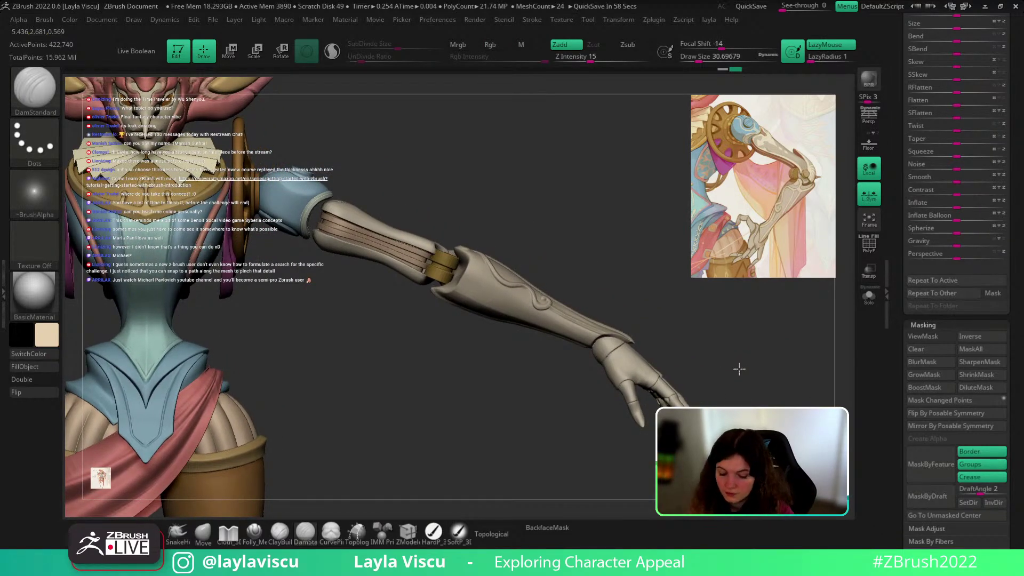
mouse_move(737, 368)
right_down()
mouse_move(743, 361)
mouse_move(744, 373)
right_up()
ctrl+right_drag(516, 288, 581, 325)
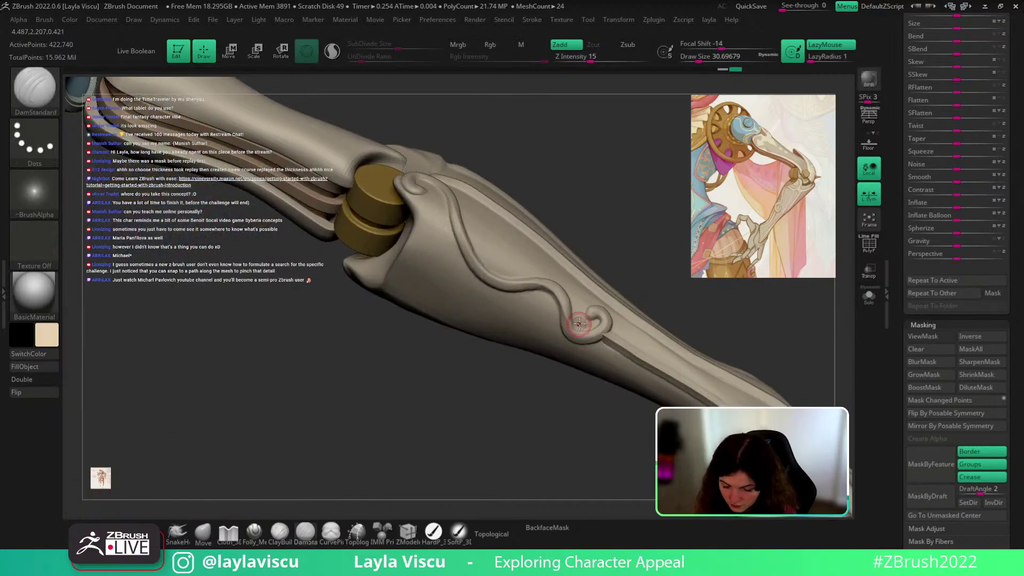
mouse_move(643, 267)
right_down()
mouse_move(634, 284)
mouse_move(631, 235)
right_up()
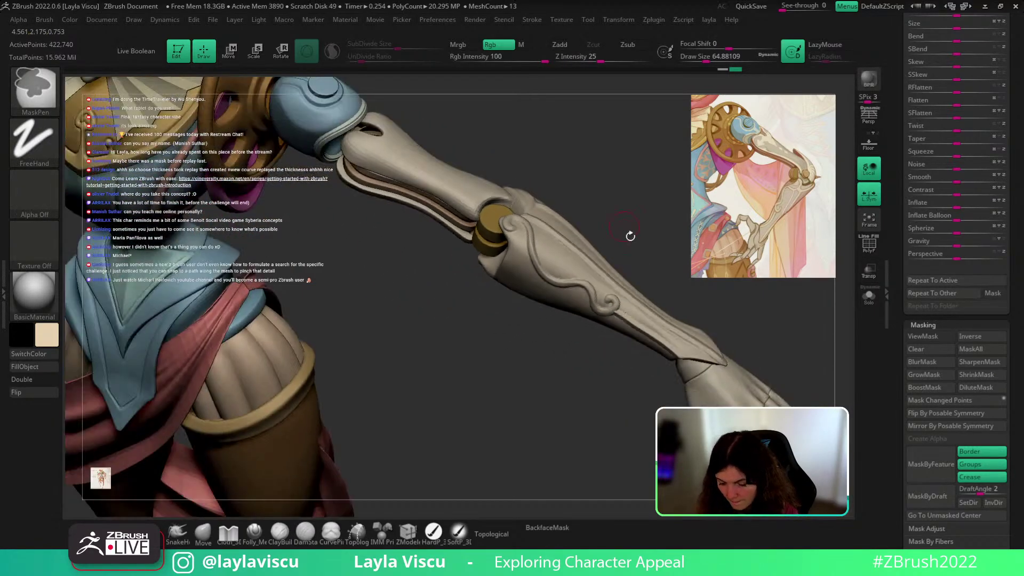
right_drag(738, 346, 691, 368)
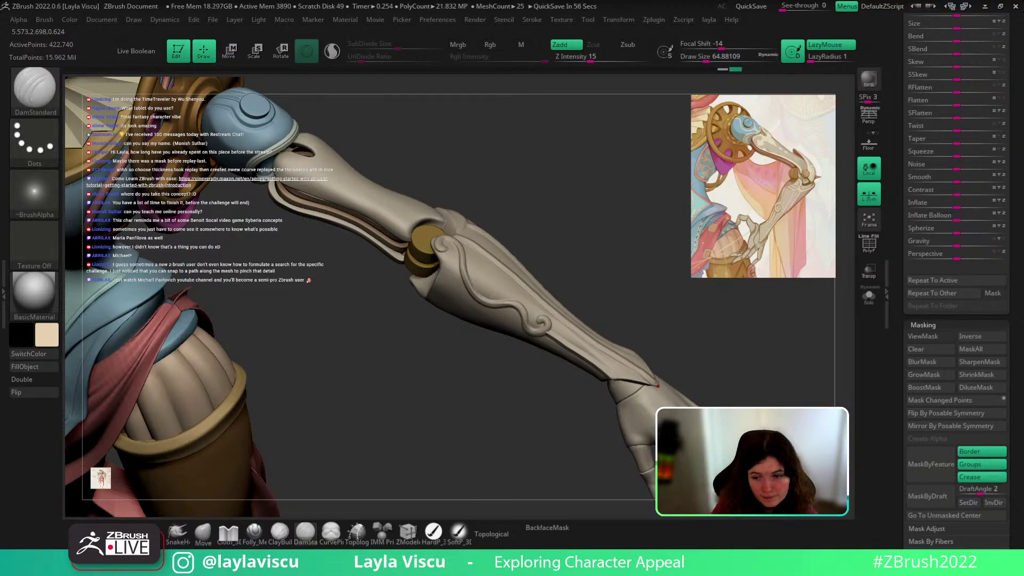
mouse_move(704, 372)
right_down()
mouse_move(727, 327)
mouse_move(706, 393)
mouse_move(704, 330)
mouse_move(713, 336)
mouse_move(662, 367)
mouse_move(693, 366)
mouse_move(679, 439)
mouse_move(723, 347)
mouse_move(690, 336)
mouse_move(632, 358)
mouse_move(734, 361)
right_up()
key(f)
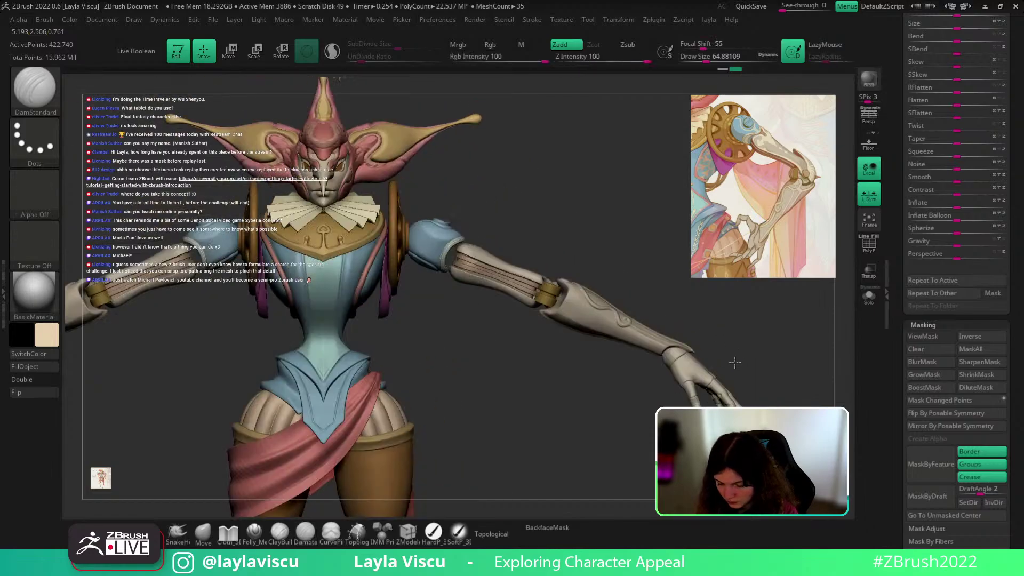
Step: Draw a Layer stroke along the forearm's underside from elbow to wrist at a draw size of about 26.9
ctrl+right_drag(626, 357, 660, 337)
key(s)
click(649, 339)
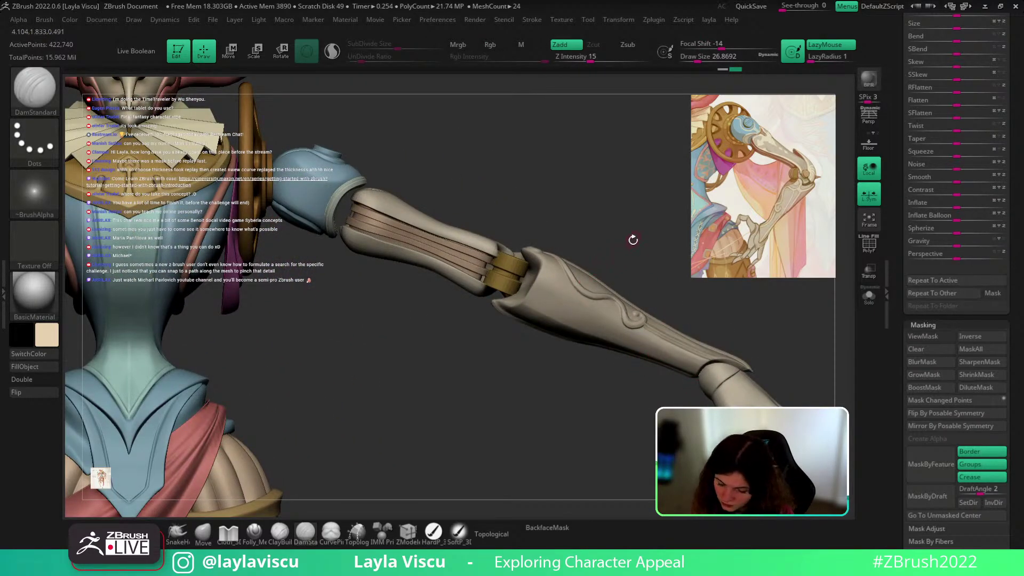
right_drag(531, 302, 572, 278)
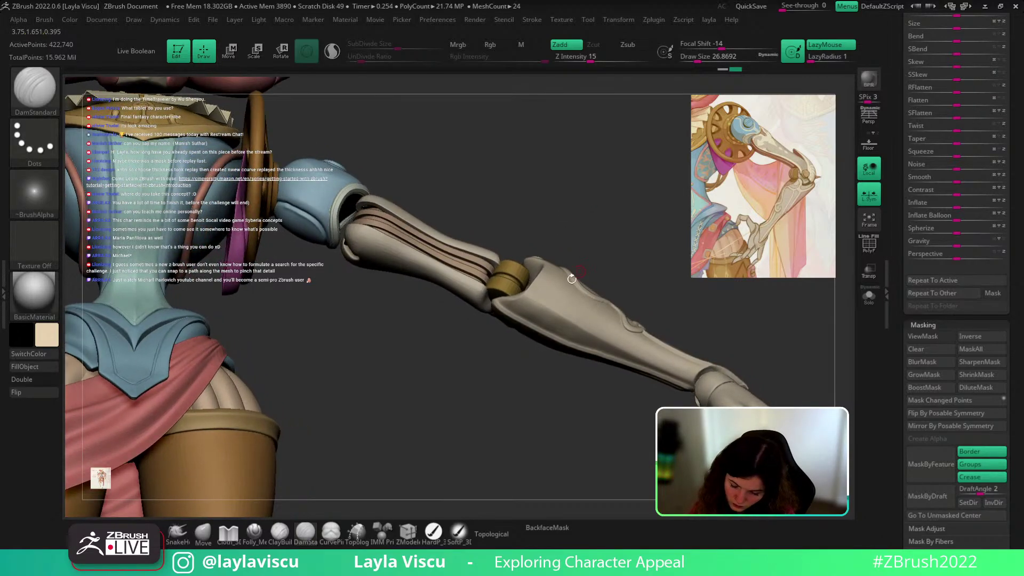
key(b)
key(d)
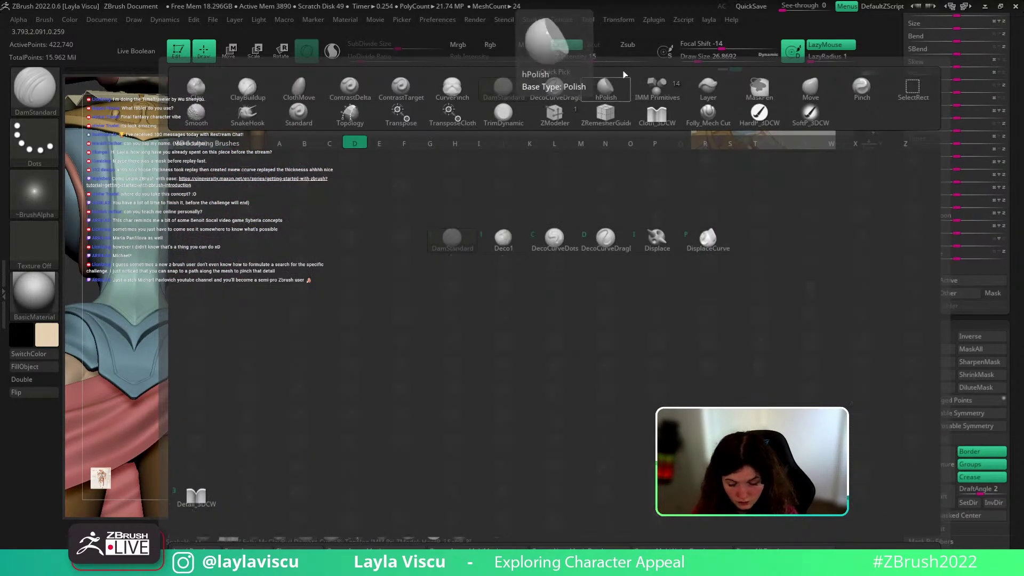
key(b)
key(l)
click(200, 338)
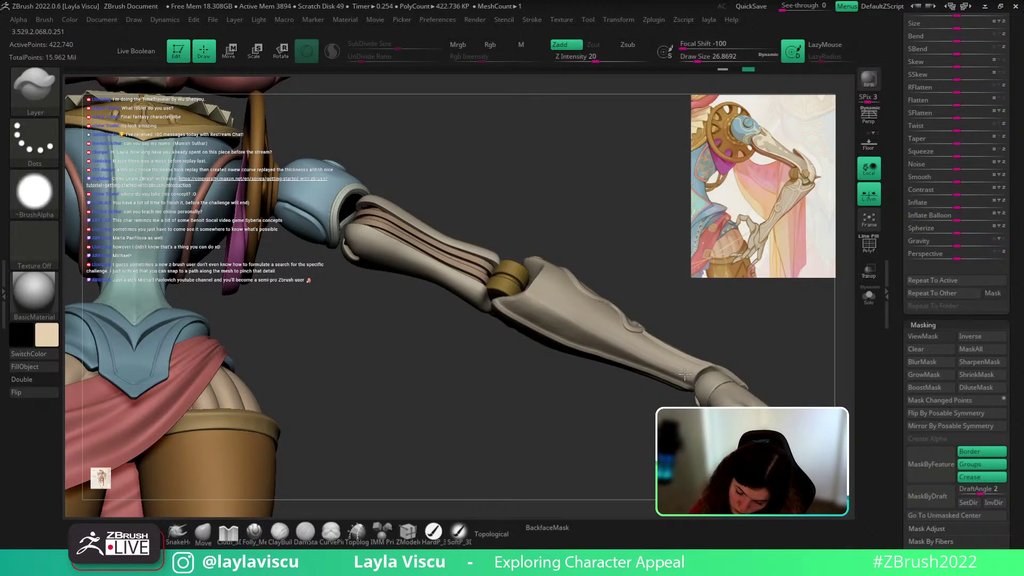
Step: Replay the last stroke along the forearm's underside with the Standard brush
mouse_move(1013, 140)
mouse_down()
mouse_move(983, 283)
mouse_move(984, 385)
mouse_up()
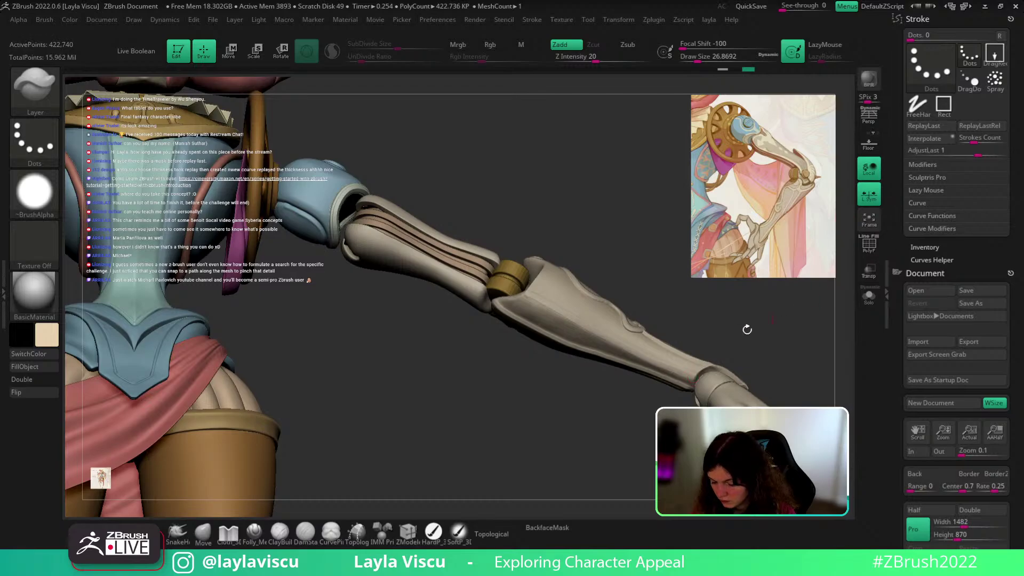
key(b)
key(s)
key(t)
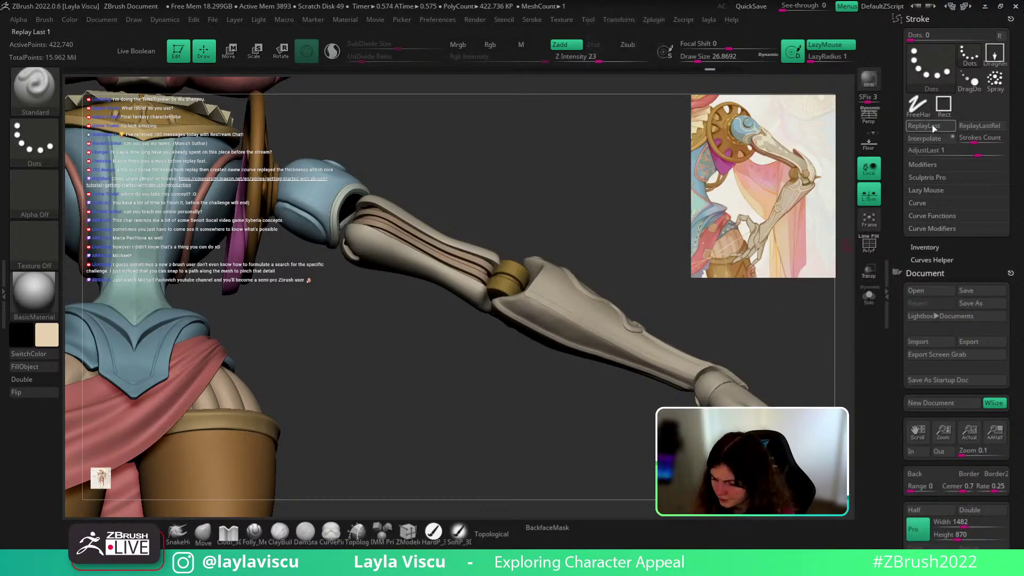
key(b)
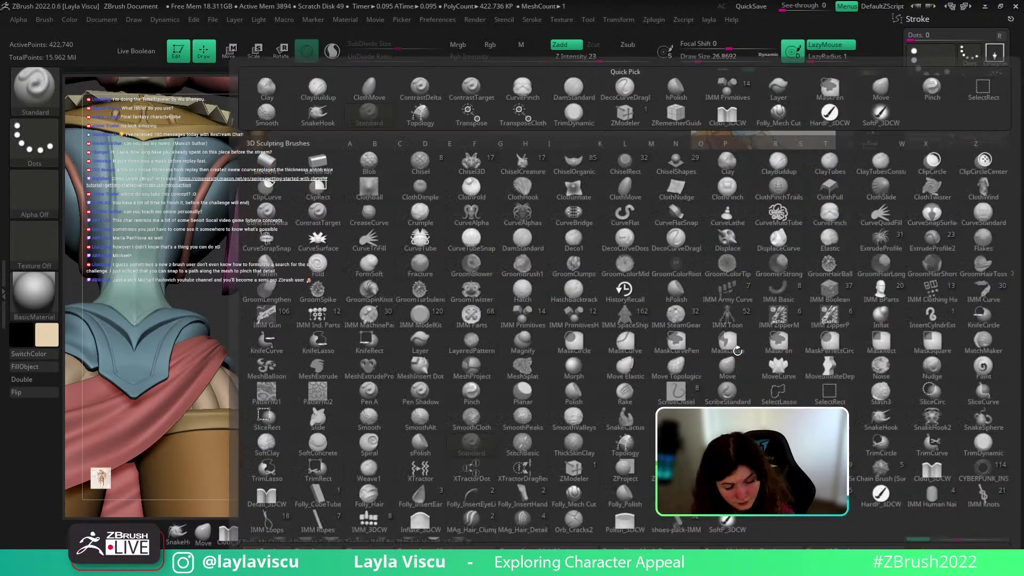
key(s)
key(t)
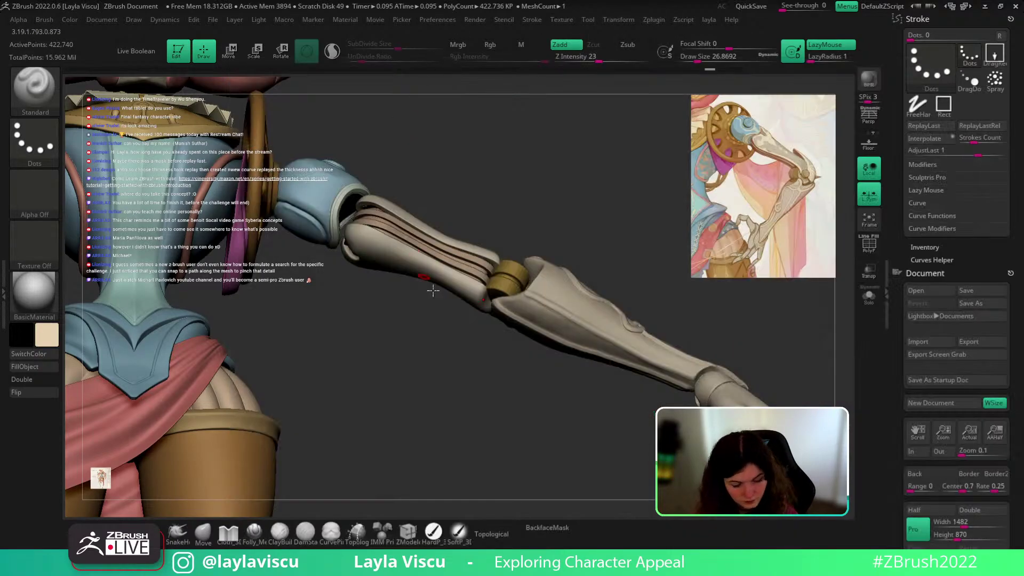
Step: Replay the underside stroke with the DamStandard brush to cut a crease along it
key(b)
key(d)
key(s)
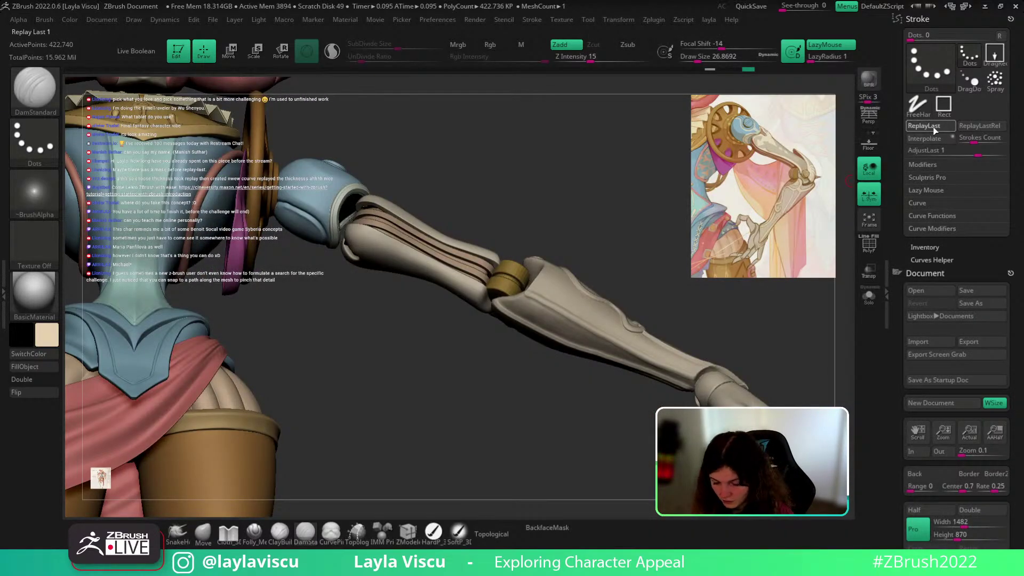
click(934, 130)
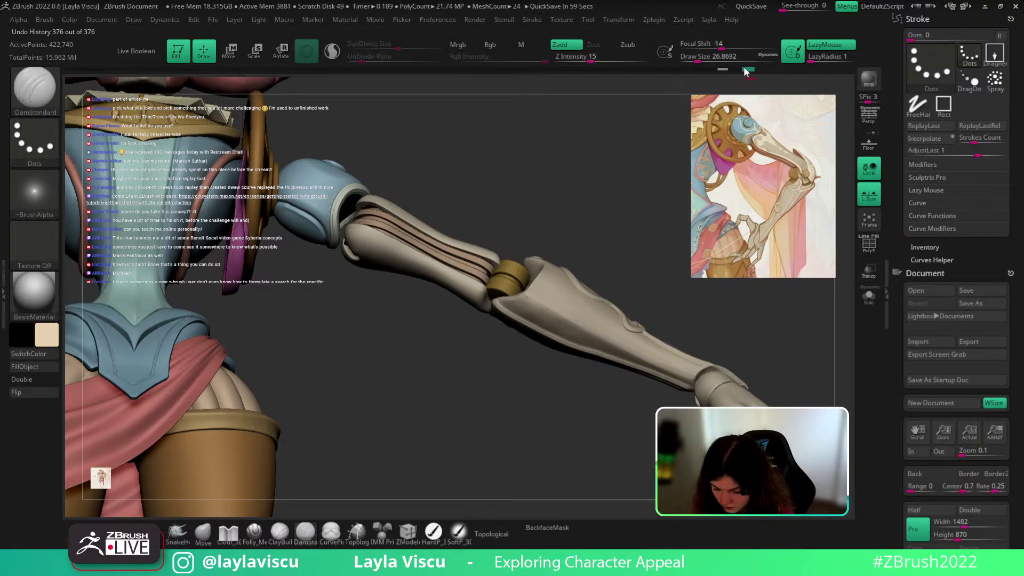
Step: Step back four history states and return to the finished strokes, then mask the underside's changed points and boost the mask
key(ctrl+z)
key(ctrl+z)
key(ctrl+z)
key(ctrl+z)
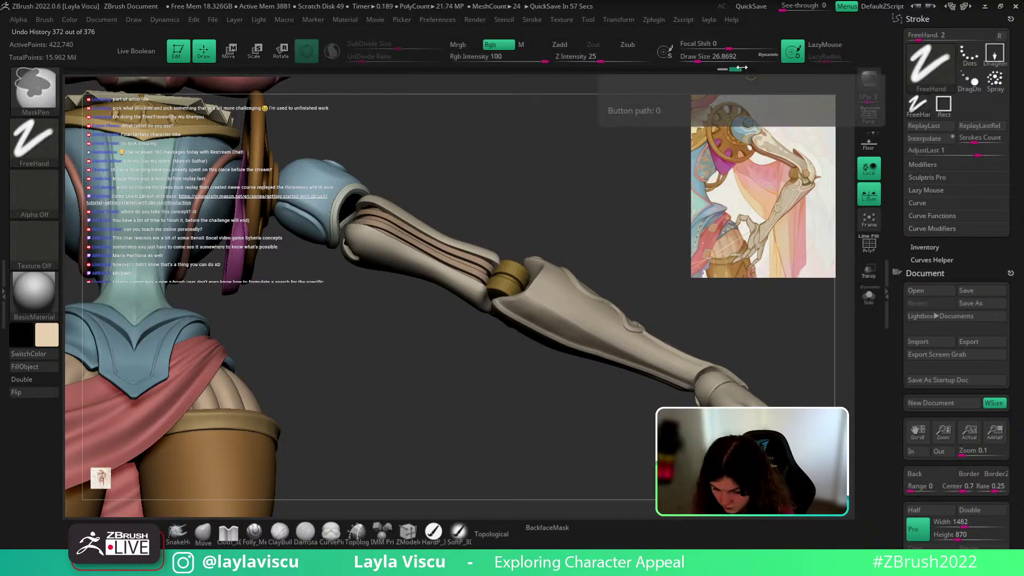
scroll(960, 160, down, 15)
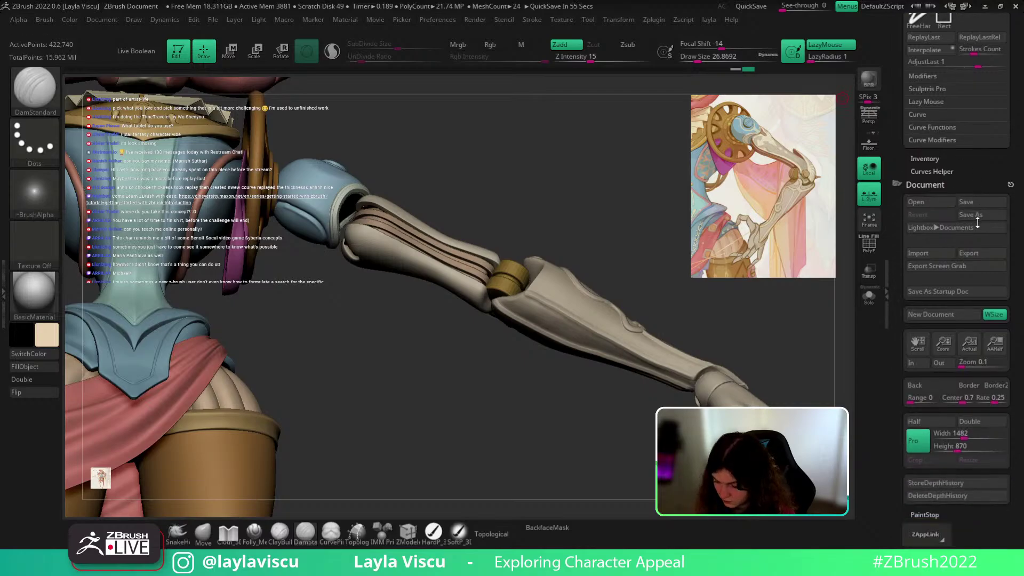
click(940, 280)
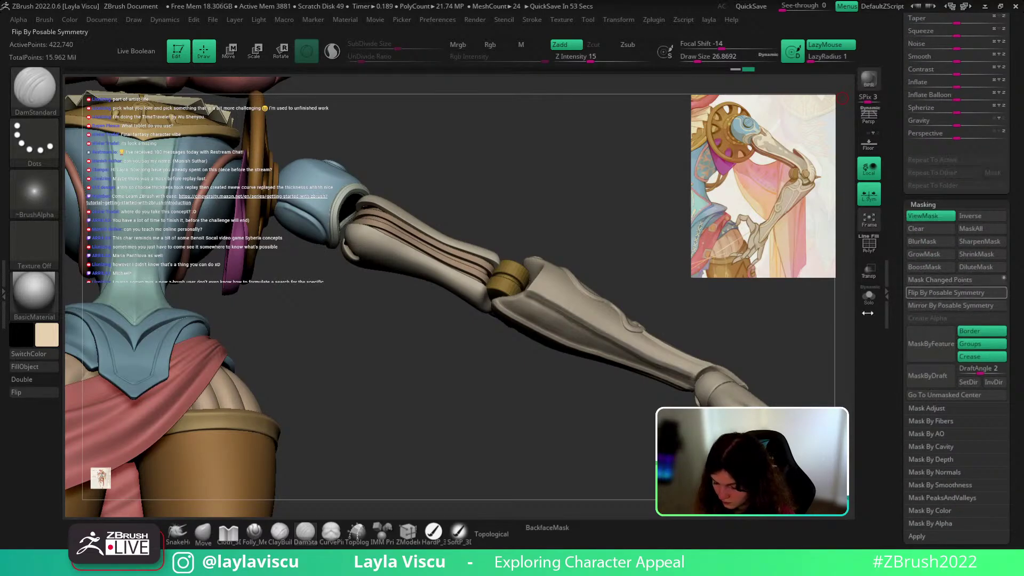
click(925, 267)
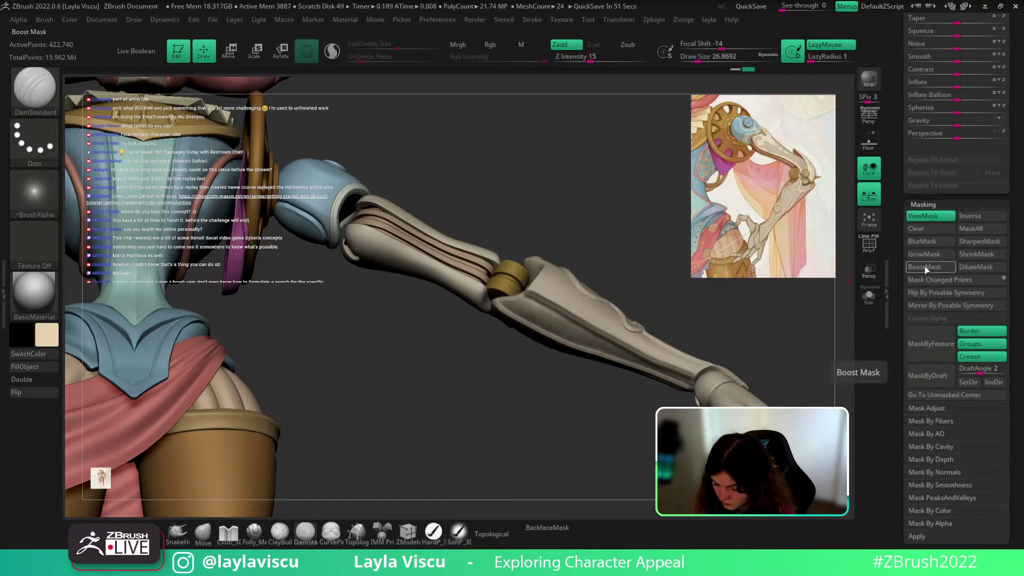
Step: Invert the mask, sharpen the underside ridge with a Contrast deformation of 37, and clear the mask
key(ctrl)
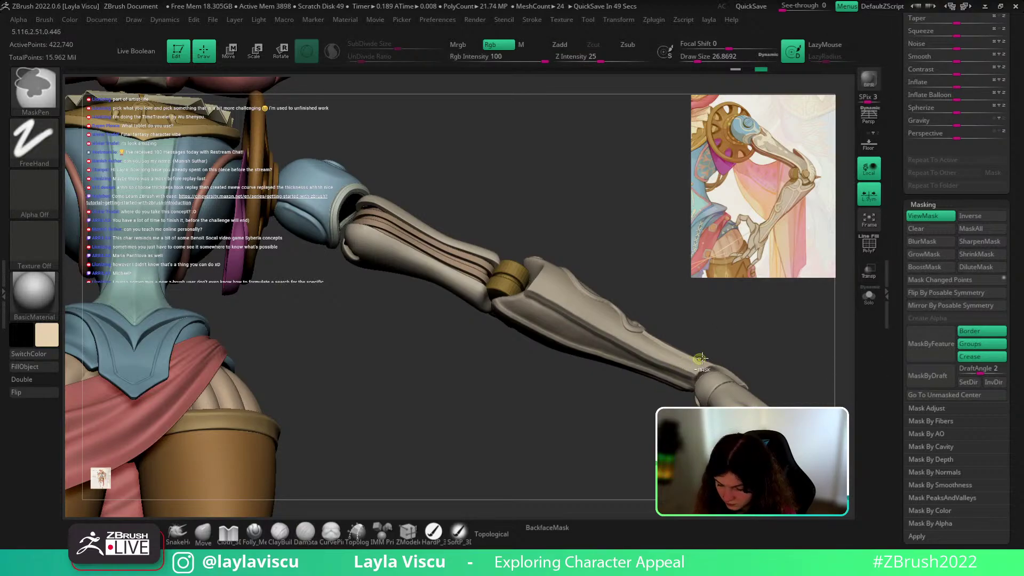
ctrl+click(838, 236)
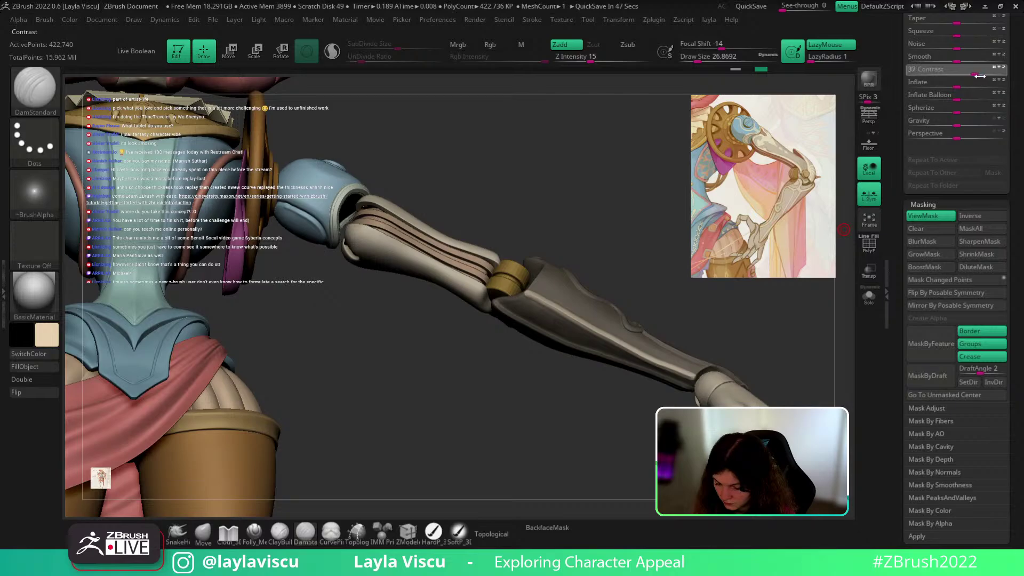
ctrl+drag(744, 354, 759, 385)
Step: Draw a Layer stroke following the curved rim of the forearm armour at the elbow at a draw size of about 26.9
ctrl+right_drag(742, 307, 768, 416)
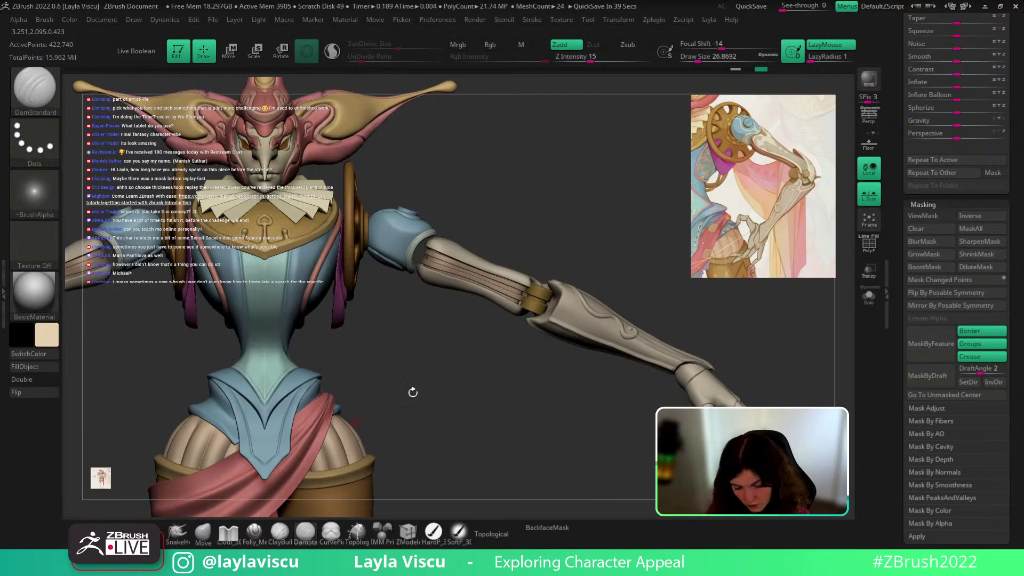
right_drag(784, 328, 677, 380)
mouse_move(786, 377)
right_down()
mouse_move(678, 366)
mouse_move(676, 397)
mouse_move(633, 357)
mouse_move(754, 407)
mouse_move(849, 489)
mouse_move(646, 373)
mouse_move(636, 364)
mouse_move(685, 378)
mouse_move(680, 318)
mouse_move(709, 393)
right_up()
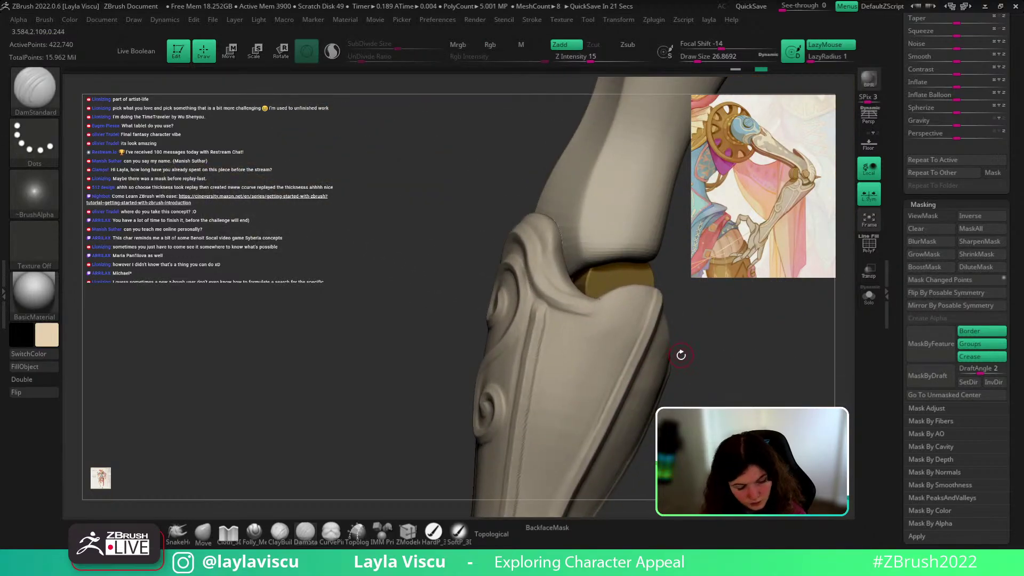
key(b)
key(l)
click(418, 340)
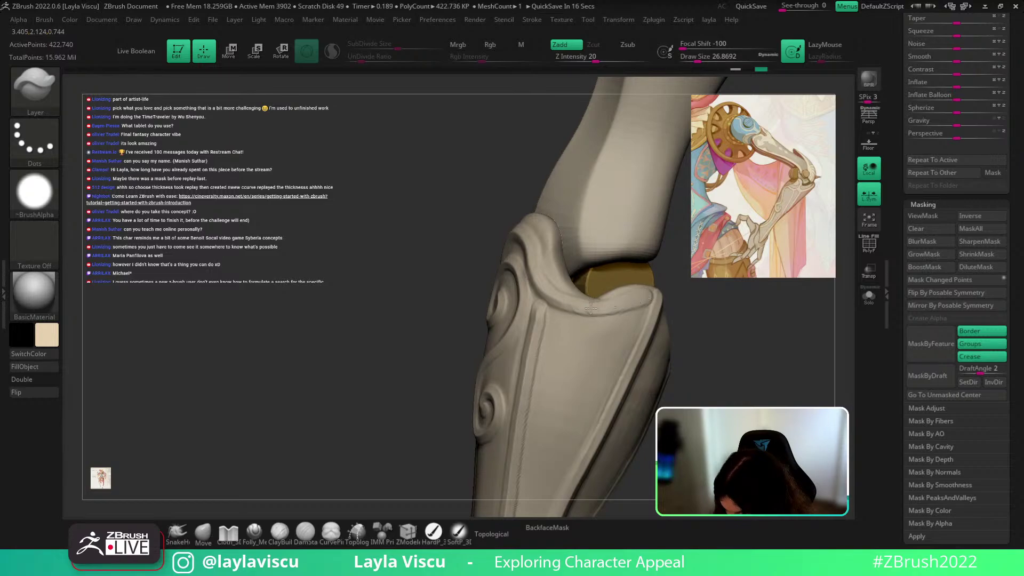
Step: Try the Standard and DamStandard brushes along the curved elbow rim of the forearm armour
key(b)
key(s)
key(t)
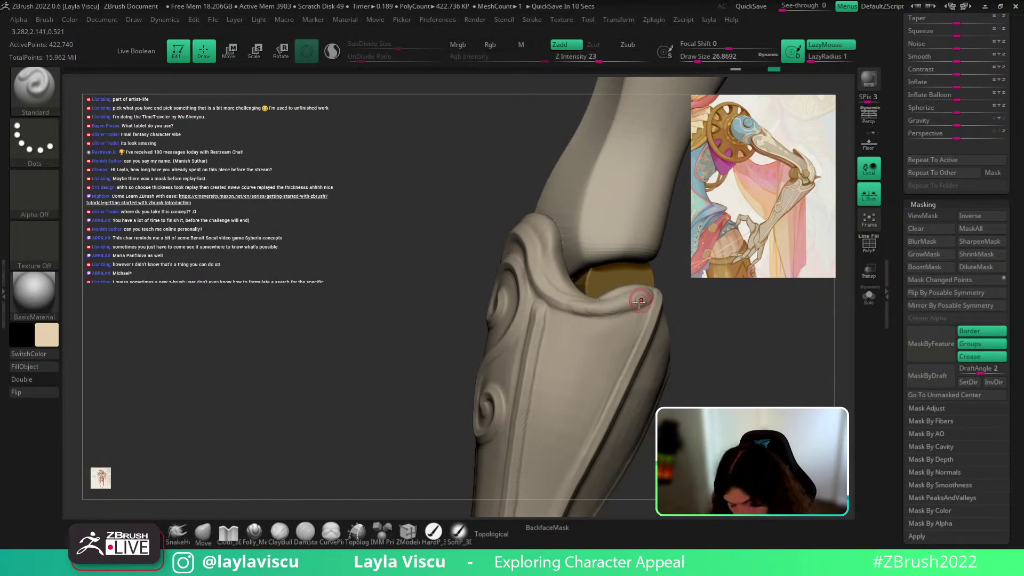
key(b)
key(d)
key(s)
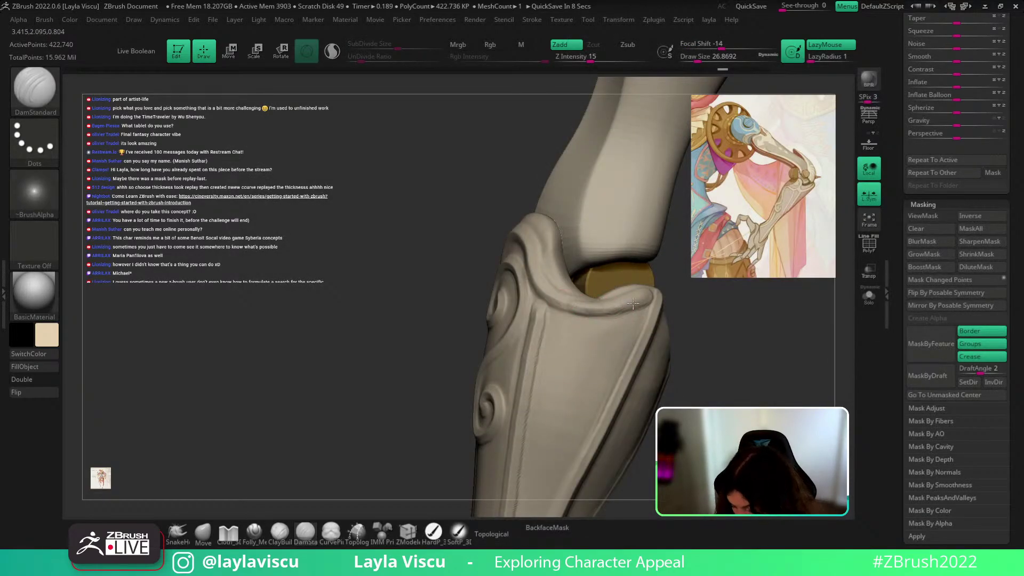
key(ctrl+z)
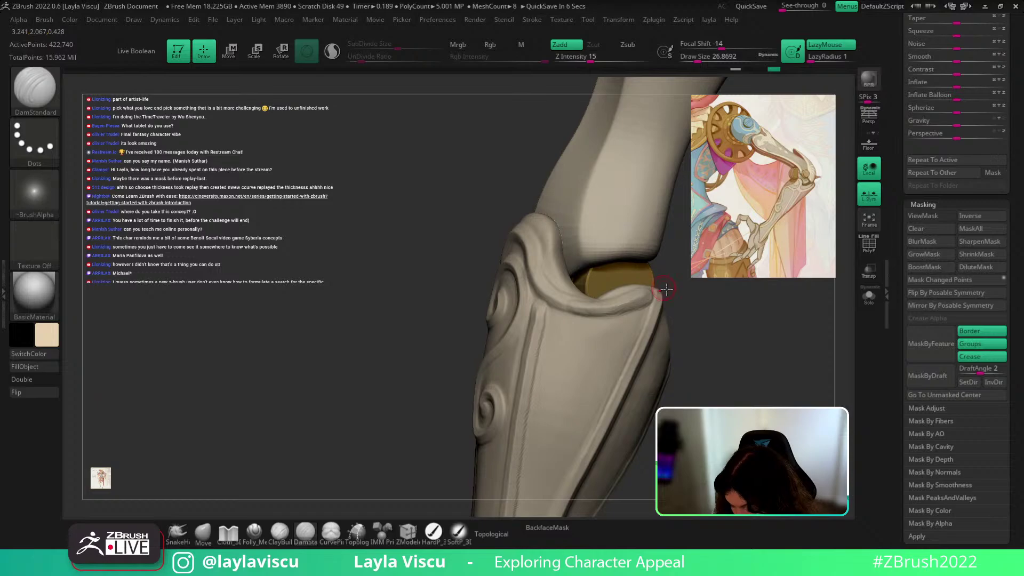
Step: Flatten the surface of the curved elbow rim with the hPolish brush at a draw size of about 26.9
right_drag(666, 289, 542, 303)
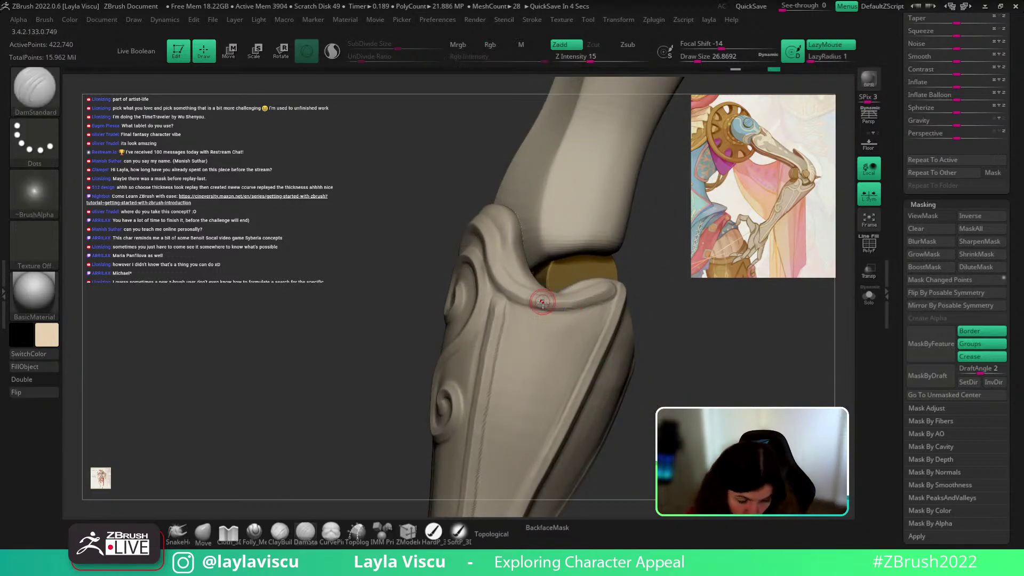
key(b)
key(h)
key(p)
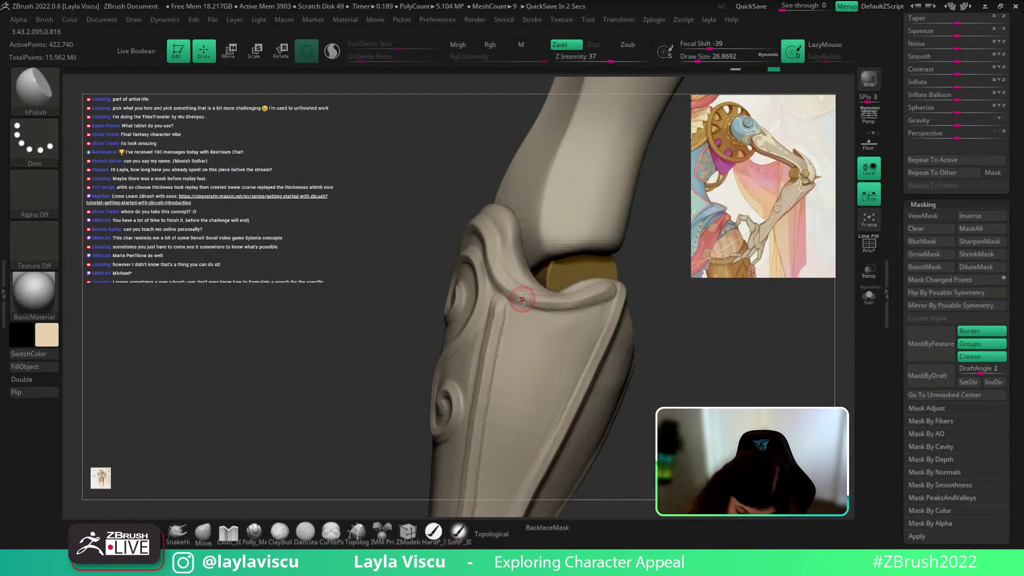
key(s)
key(Escape)
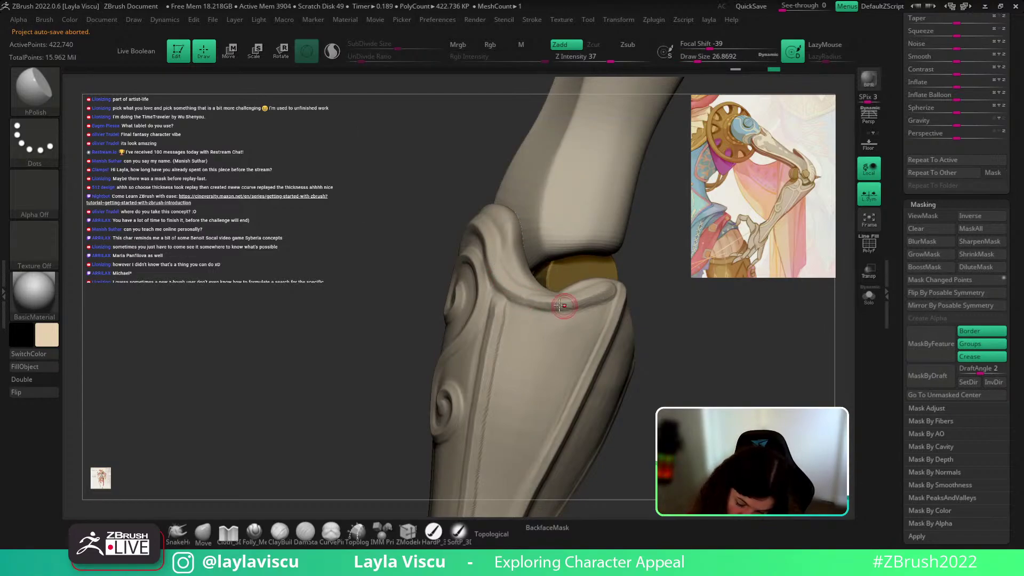
drag(469, 176, 528, 288)
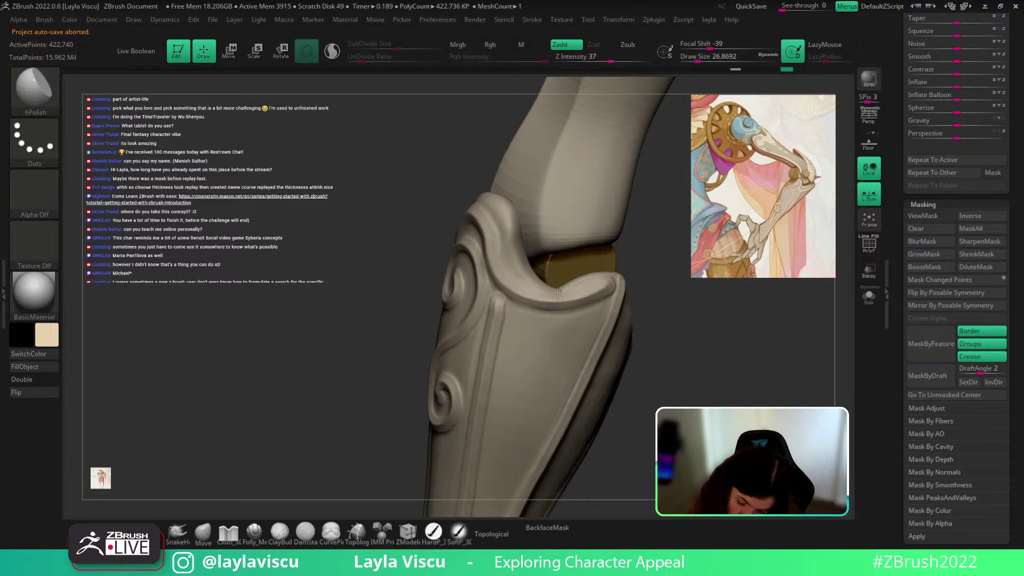
mouse_move(678, 318)
mouse_down()
mouse_move(697, 382)
mouse_move(614, 296)
mouse_up()
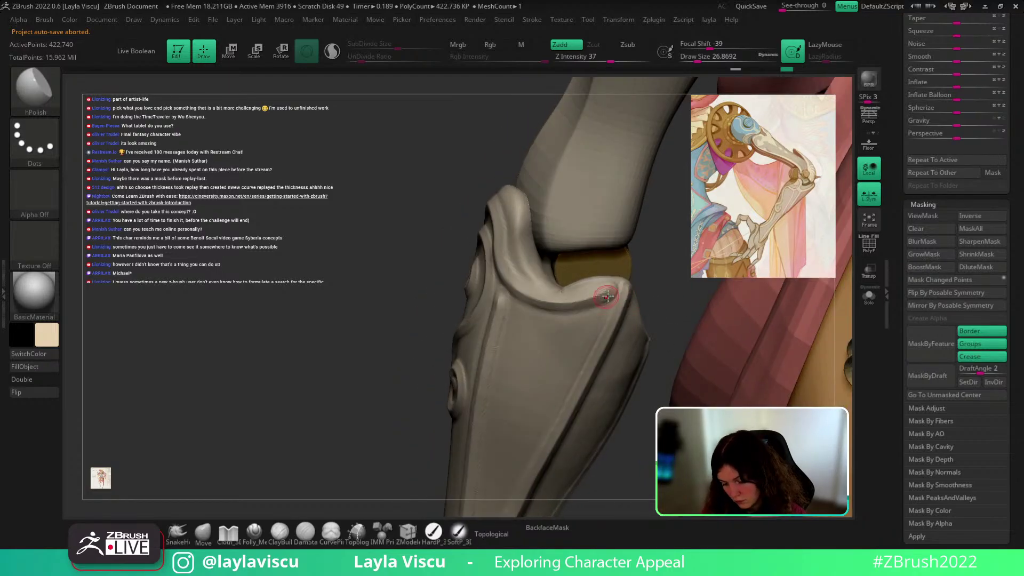
drag(668, 277, 671, 285)
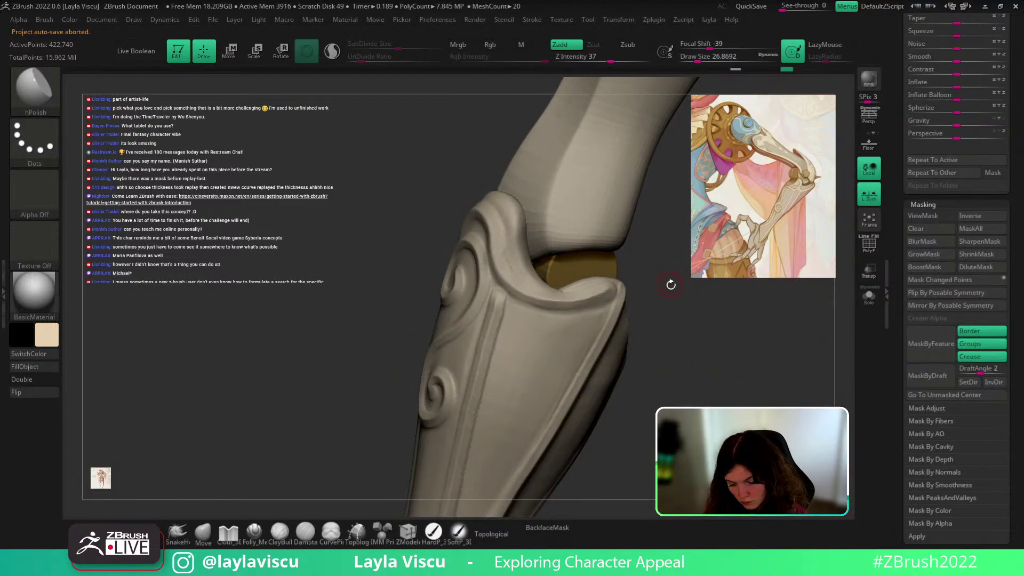
Step: Cut along the curved elbow rim with the Folly_Mech Cut brush and smooth the surface where the rim dips
click(254, 530)
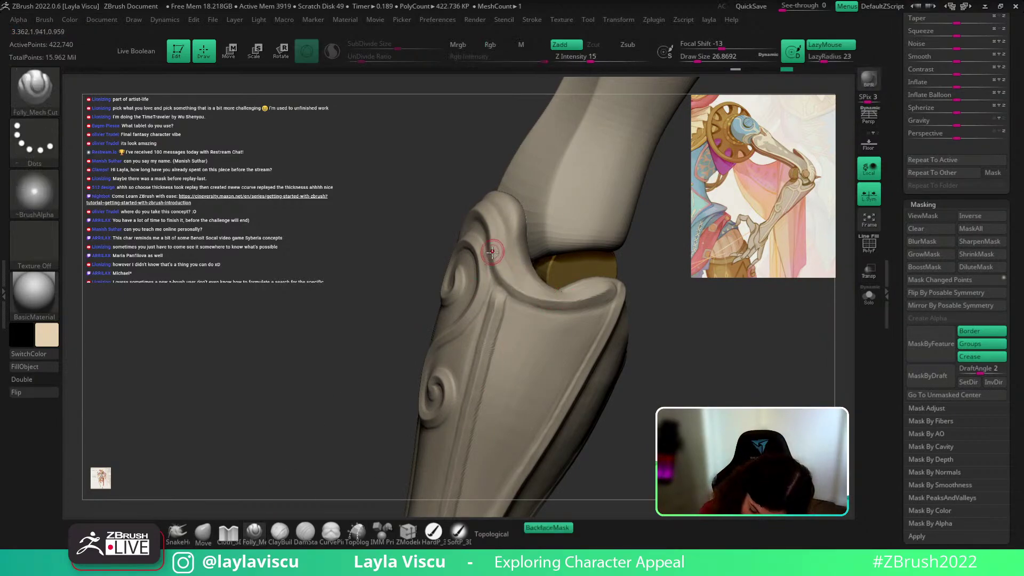
mouse_move(611, 276)
mouse_down()
mouse_move(663, 313)
mouse_move(583, 299)
mouse_up()
drag(692, 339, 539, 310)
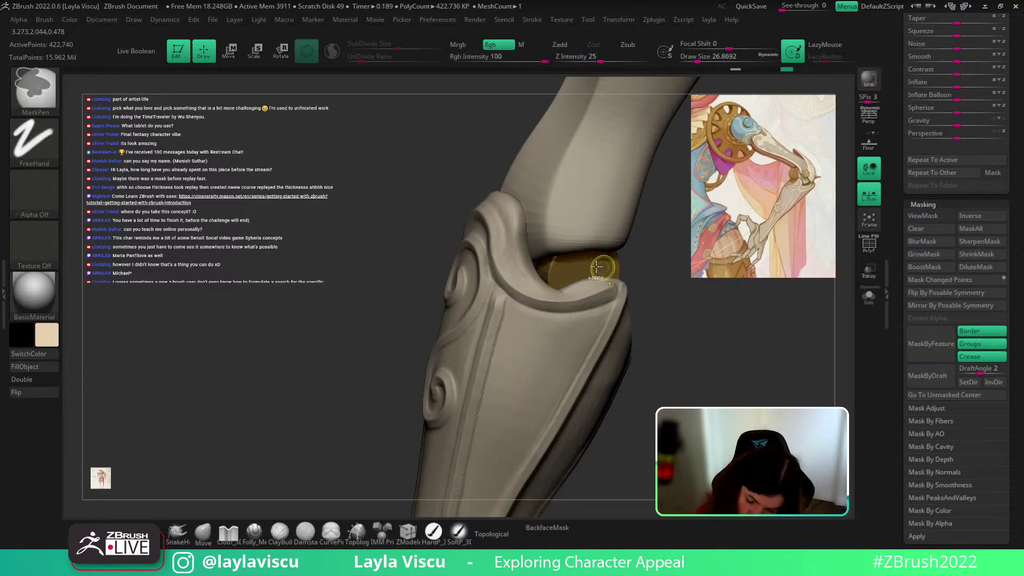
drag(601, 268, 680, 332)
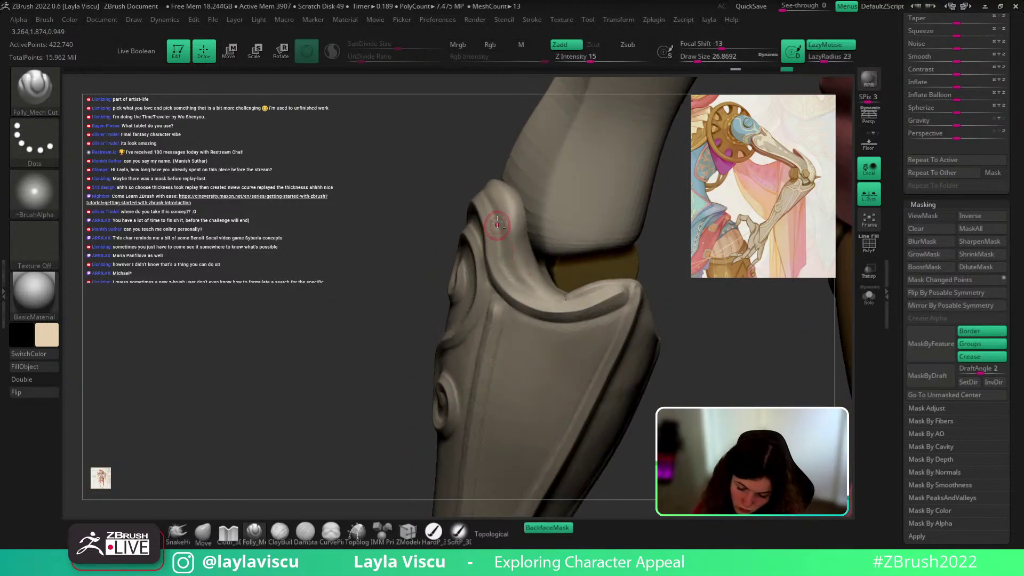
mouse_move(453, 186)
mouse_down()
mouse_move(552, 242)
mouse_move(523, 315)
mouse_move(610, 425)
mouse_move(630, 427)
mouse_move(644, 317)
mouse_up()
mouse_move(557, 305)
shift+mouse_down()
mouse_move(547, 308)
mouse_move(598, 282)
shift+mouse_up()
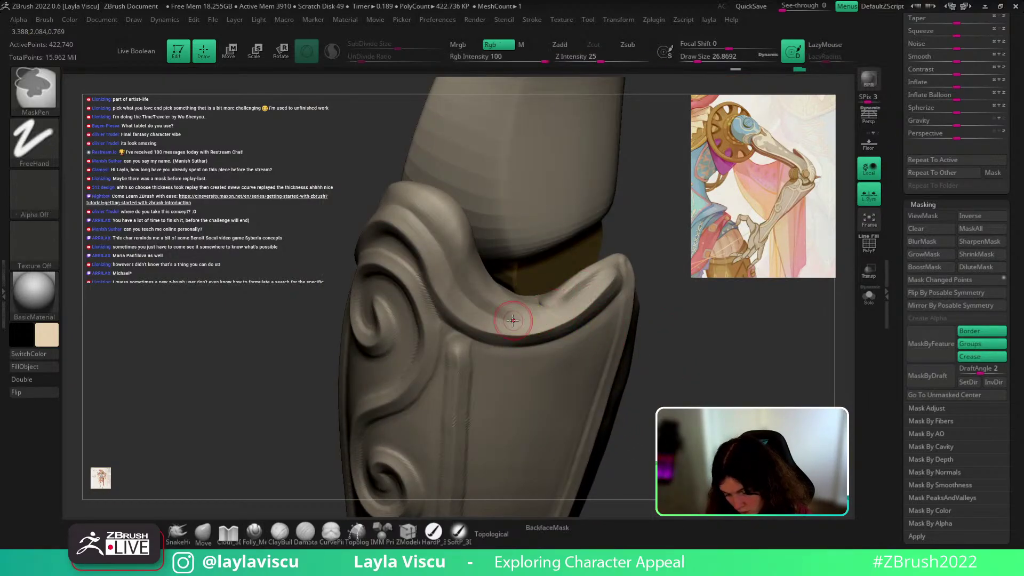
drag(526, 322, 574, 303)
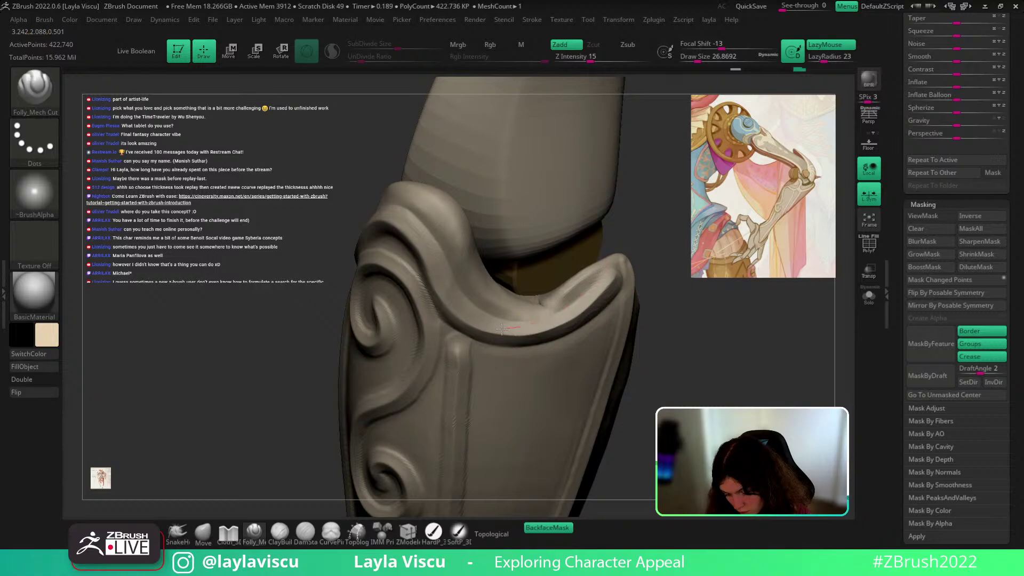
Step: Recut the crease under the rim beside the gold elbow joint with Folly_Mech Cut, undoing the unwanted strokes
mouse_move(596, 327)
ctrl+right_down()
mouse_move(608, 256)
mouse_move(665, 323)
mouse_move(642, 274)
mouse_move(673, 381)
mouse_move(644, 352)
mouse_move(717, 348)
mouse_move(643, 340)
mouse_move(613, 421)
ctrl+right_up()
mouse_move(557, 322)
mouse_down()
mouse_move(622, 319)
mouse_move(572, 329)
mouse_up()
drag(665, 307, 670, 308)
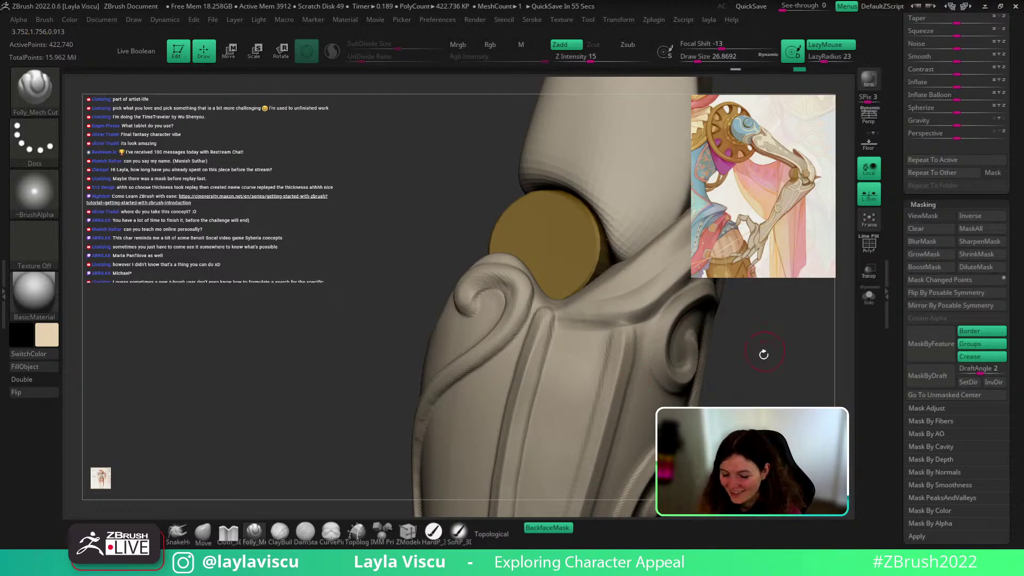
drag(761, 354, 768, 357)
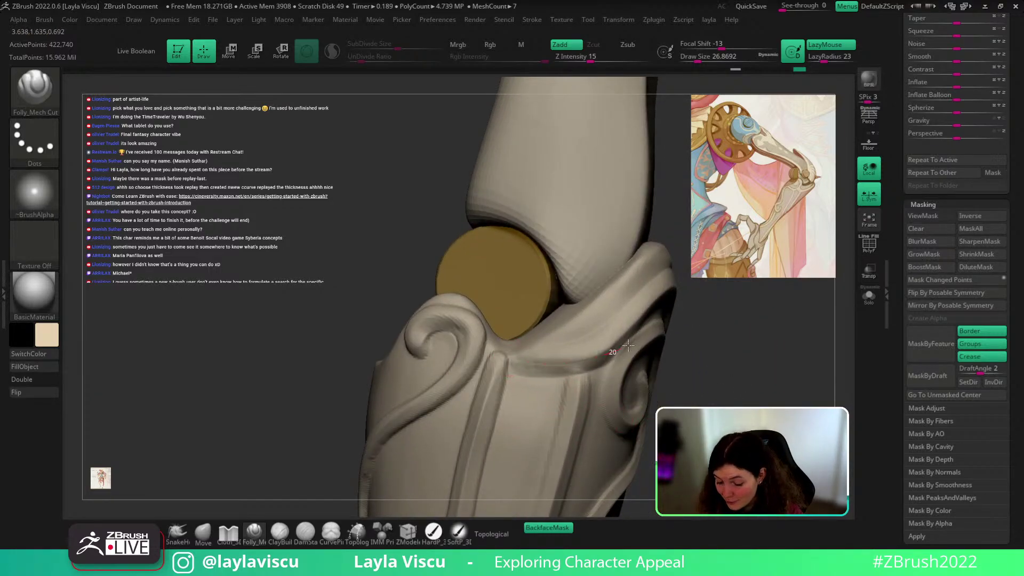
drag(628, 345, 633, 341)
drag(515, 362, 630, 335)
key(ctrl+z)
drag(692, 338, 673, 339)
mouse_move(521, 366)
mouse_down()
mouse_move(580, 361)
mouse_move(639, 316)
mouse_move(531, 366)
mouse_up()
key(ctrl+z)
drag(624, 323, 635, 315)
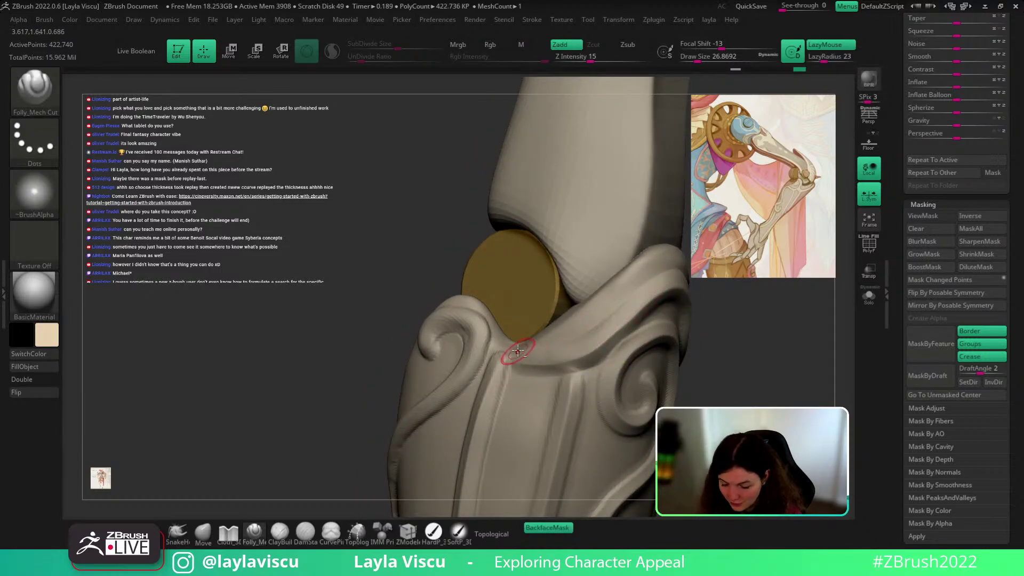
Step: Carve along the edge of the raised lengthwise strip below the gold elbow joint with Folly_Mech Cut
drag(731, 336, 716, 355)
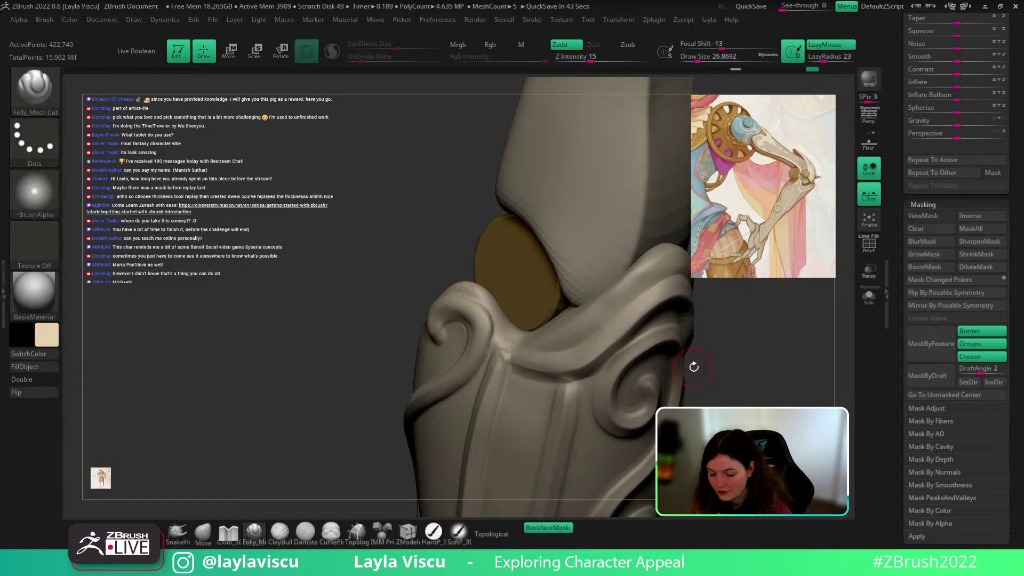
mouse_move(749, 354)
mouse_down()
mouse_move(697, 354)
mouse_move(686, 332)
mouse_up()
drag(499, 362, 474, 440)
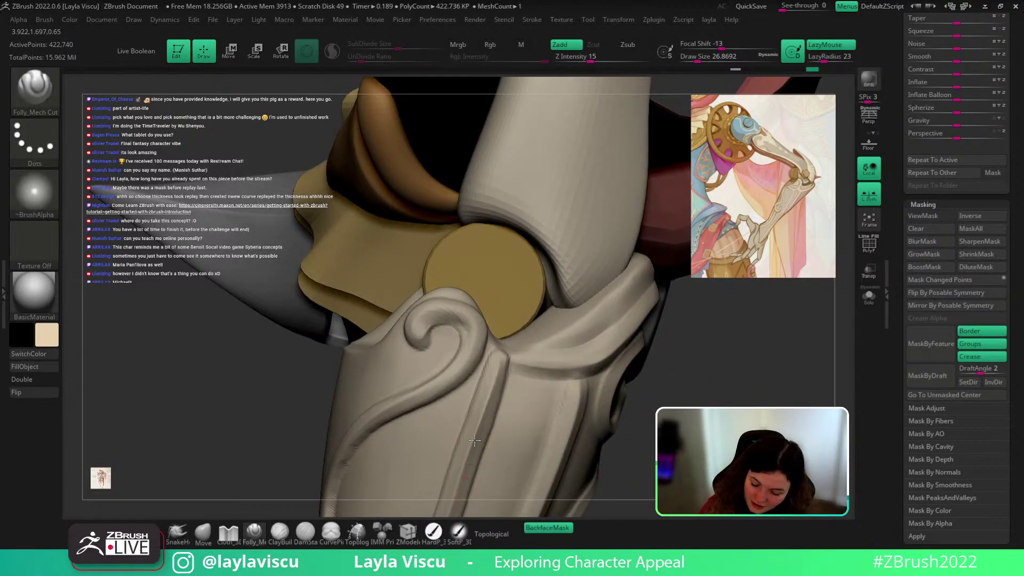
ctrl+right_drag(547, 358, 541, 385)
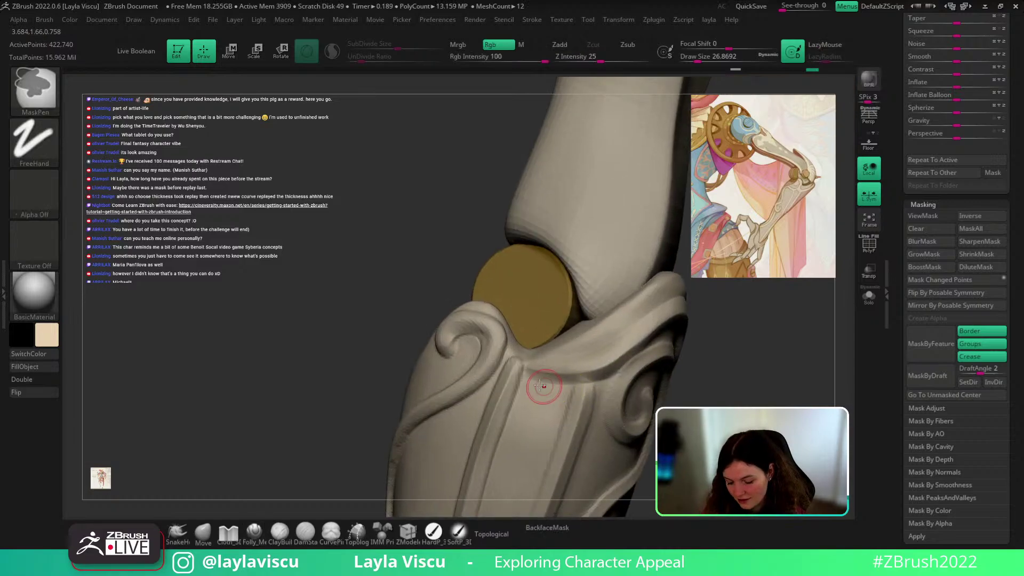
Step: Deepen the crease under the rim between the two scrolls with Folly_Mech Cut and smooth the cut
right_drag(616, 374, 686, 365)
drag(530, 387, 620, 339)
mouse_move(560, 375)
shift+mouse_down()
mouse_move(537, 393)
mouse_move(572, 374)
shift+mouse_up()
mouse_move(627, 331)
right_down()
mouse_move(683, 297)
mouse_move(699, 350)
mouse_move(674, 304)
mouse_move(725, 320)
mouse_move(730, 459)
right_up()
right_drag(616, 295, 549, 218)
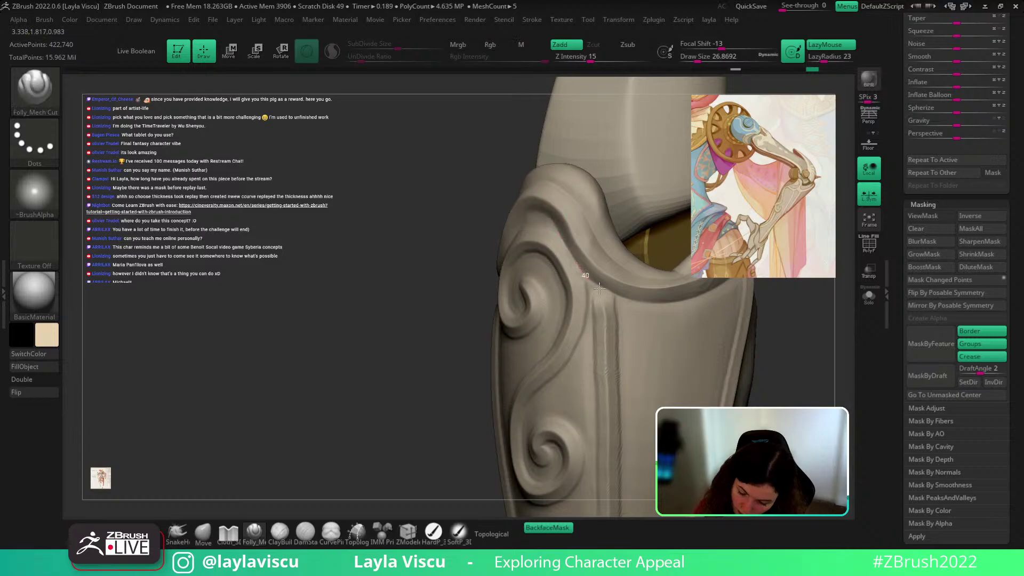
mouse_move(601, 279)
ctrl+right_down()
mouse_move(719, 313)
mouse_move(740, 372)
mouse_move(718, 345)
mouse_move(759, 373)
mouse_move(731, 345)
mouse_move(789, 322)
mouse_move(773, 347)
mouse_move(793, 359)
mouse_move(763, 391)
mouse_move(661, 426)
mouse_move(663, 370)
mouse_move(637, 365)
mouse_move(618, 393)
mouse_move(667, 367)
mouse_move(600, 368)
mouse_move(610, 381)
mouse_move(714, 400)
mouse_move(717, 426)
mouse_move(708, 386)
mouse_move(699, 405)
mouse_move(684, 385)
ctrl+right_up()
key(shift+f)
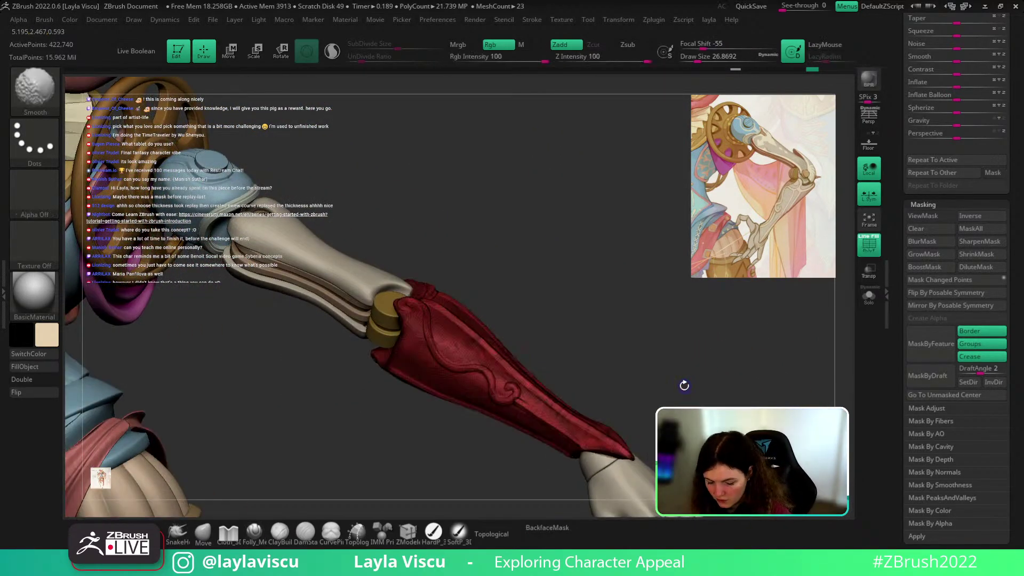
key(shift+f)
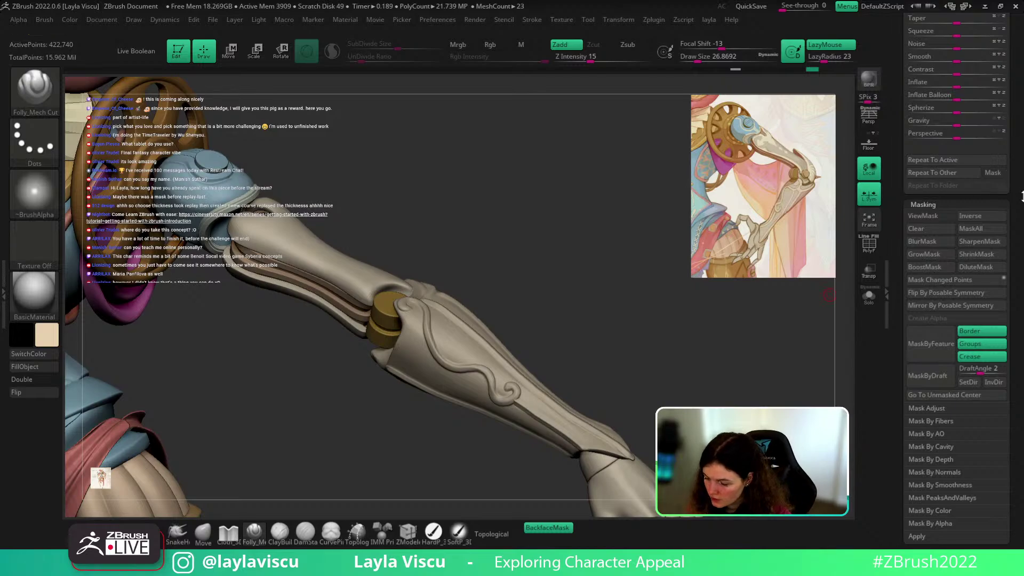
key(shift+f)
key(shift+f)
Step: Duplicate the forearm armour subtool and delete the duplicate
drag(1022, 220, 1022, 316)
click(922, 278)
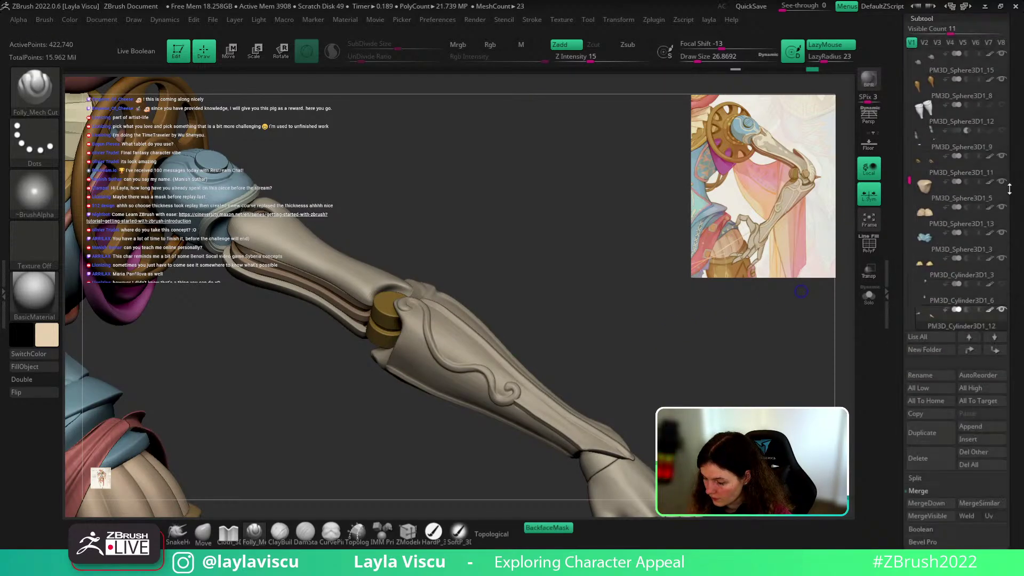
drag(904, 176, 913, 199)
click(925, 410)
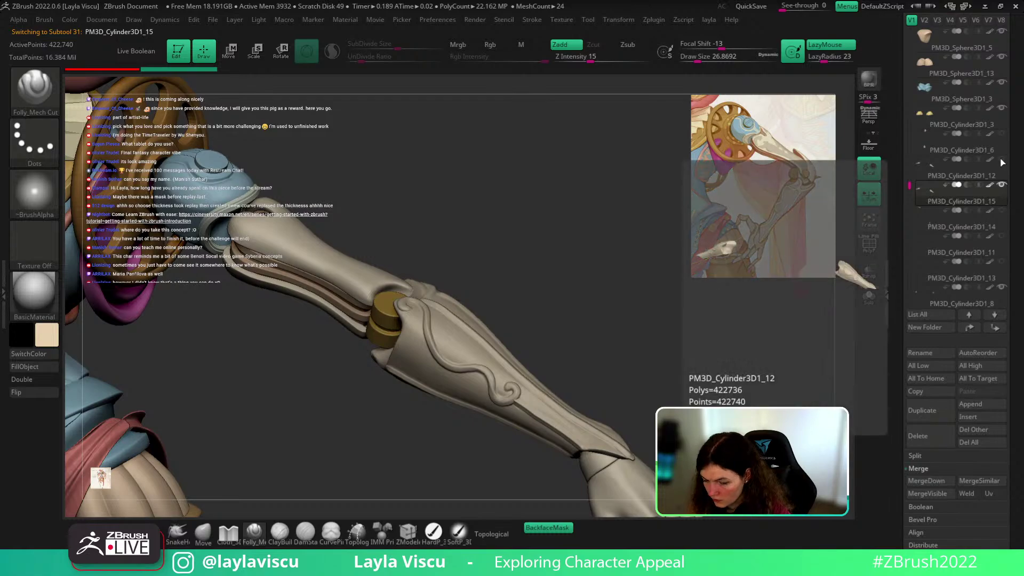
mouse_move(998, 211)
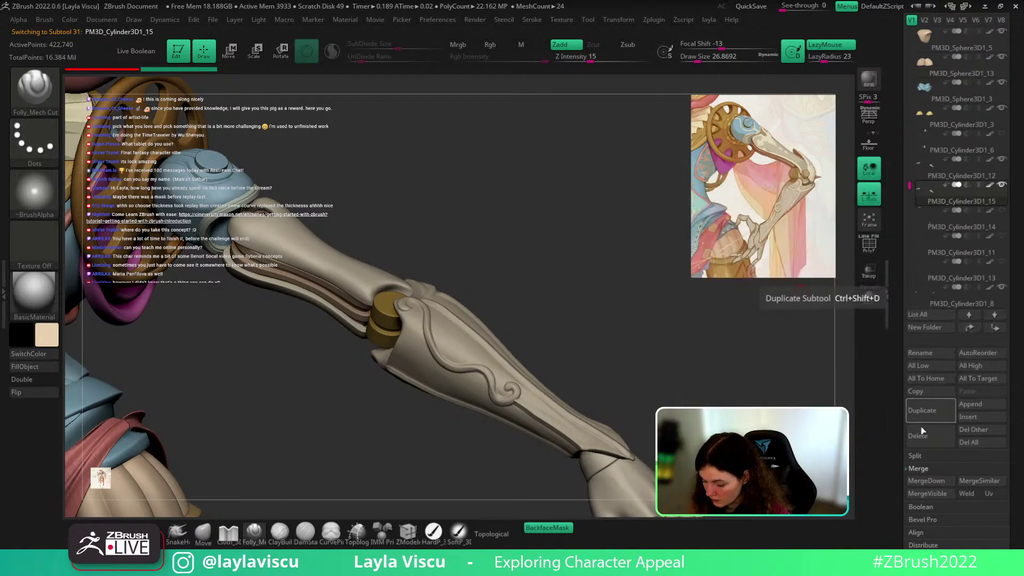
click(919, 437)
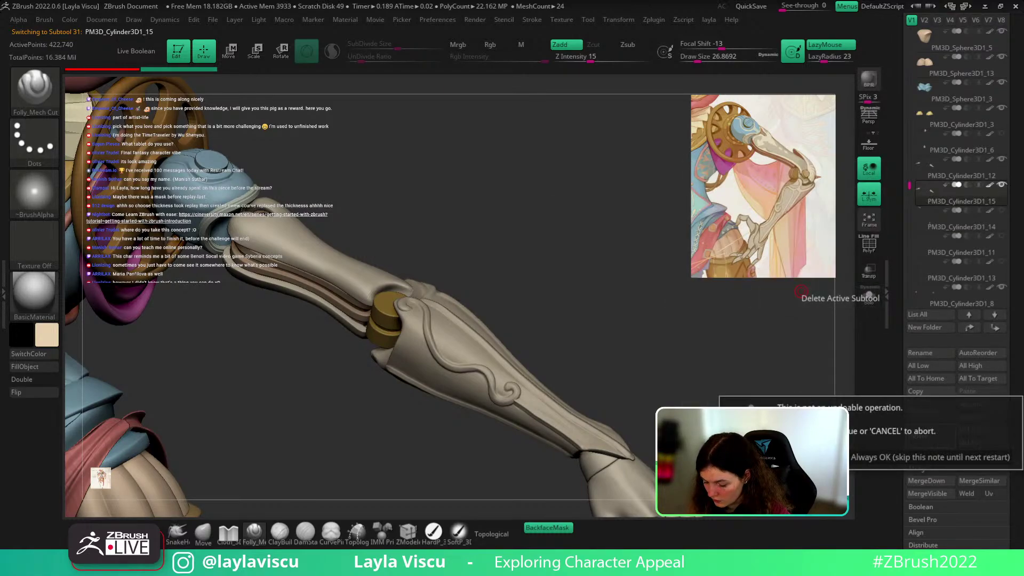
key(Return)
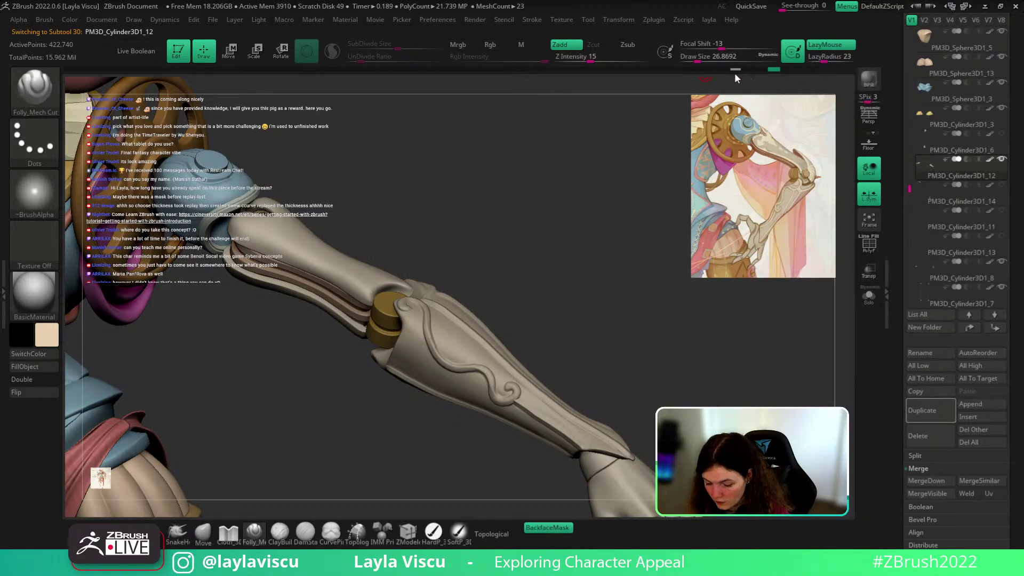
Step: Mark the history state of the plain forearm before the ornament as the reference state, and return to the latest sculpted state
drag(634, 70, 591, 67)
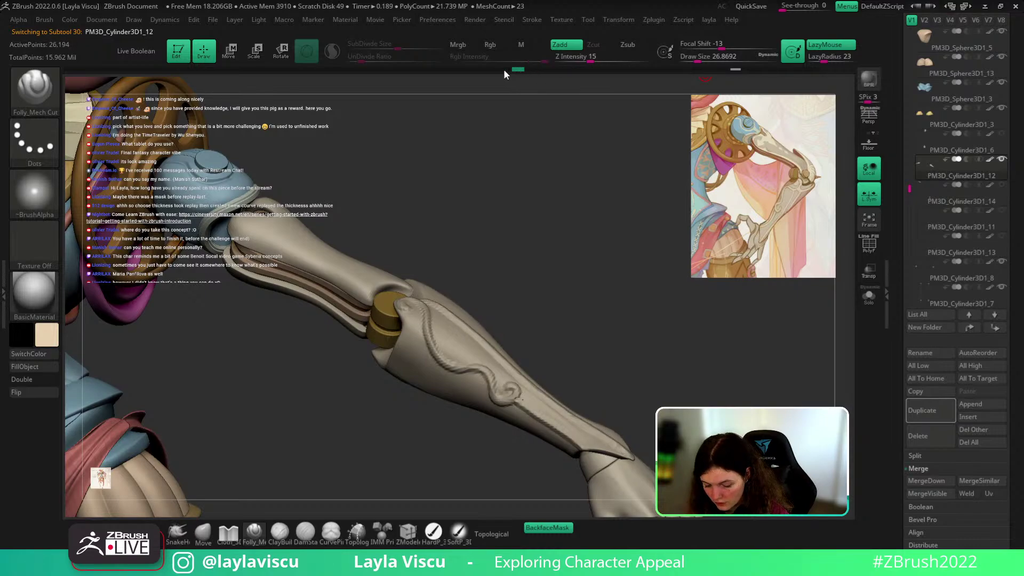
drag(505, 70, 274, 68)
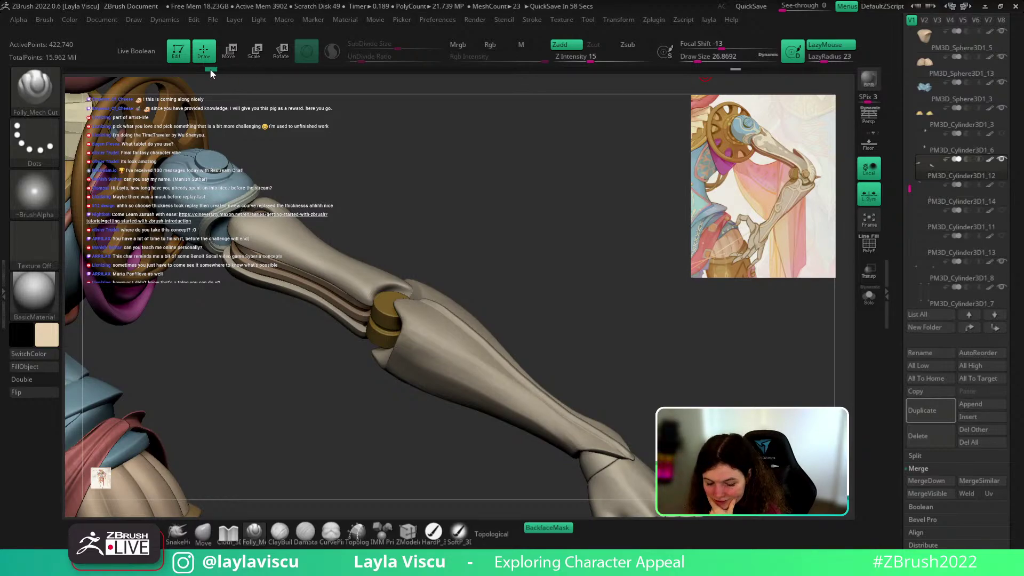
drag(211, 73, 138, 71)
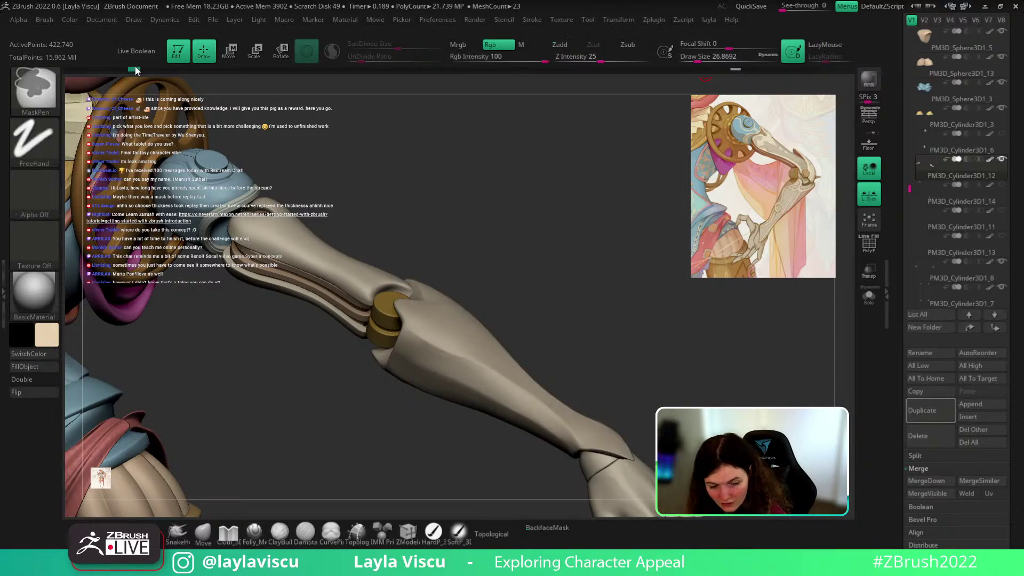
ctrl+click(135, 70)
click(185, 70)
click(825, 67)
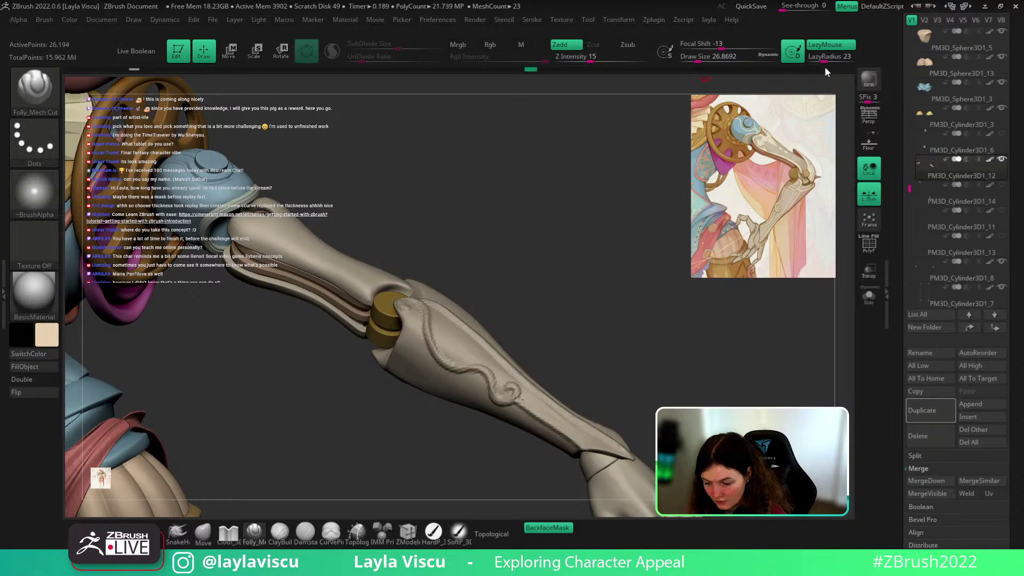
Step: Mask the forearm armour's changed points relative to the marked history state and hide the mask display
mouse_move(1019, 188)
mouse_down()
mouse_move(1017, 60)
mouse_move(1014, 85)
mouse_up()
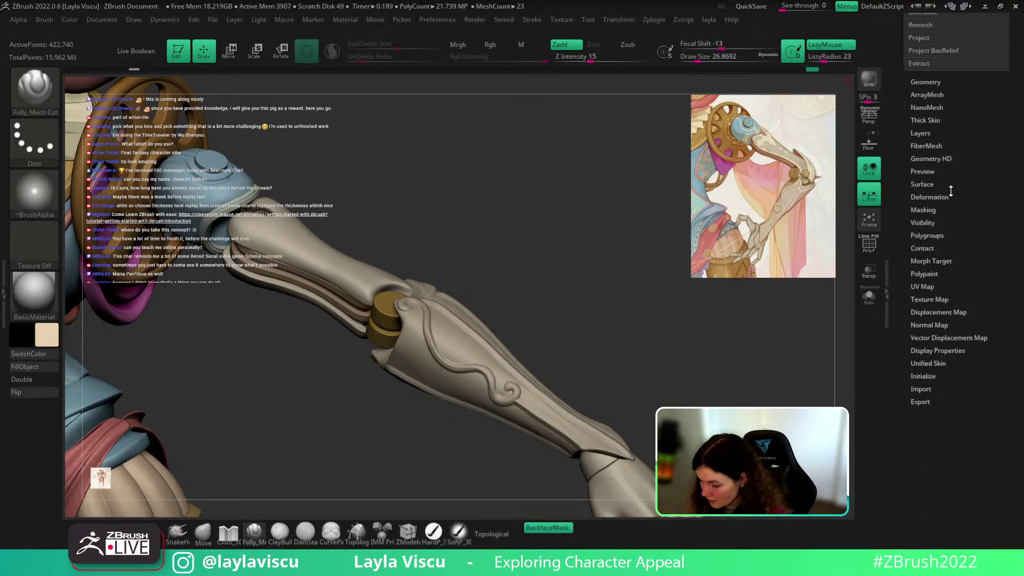
click(927, 210)
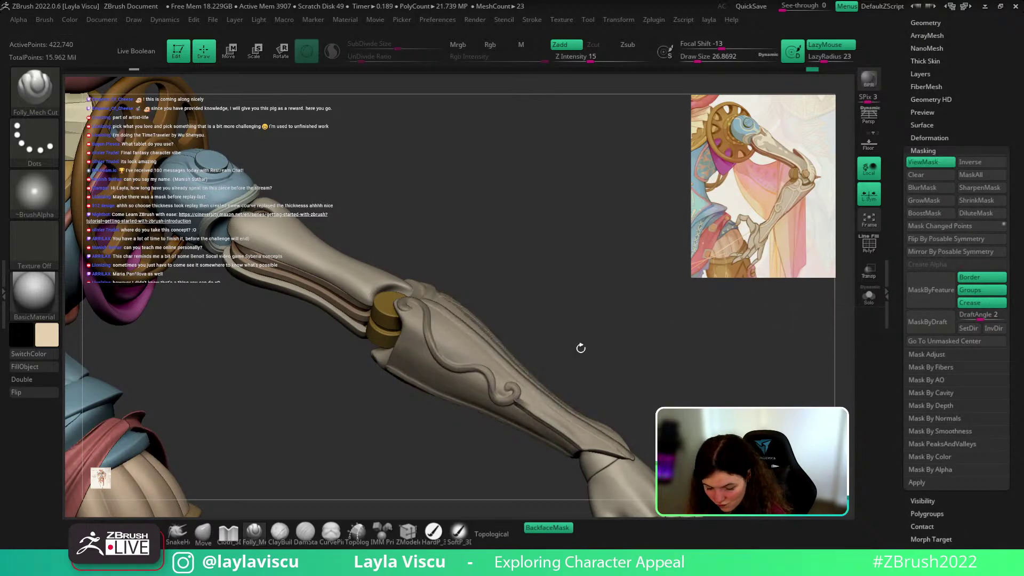
drag(572, 336, 528, 259)
key(ctrl+h)
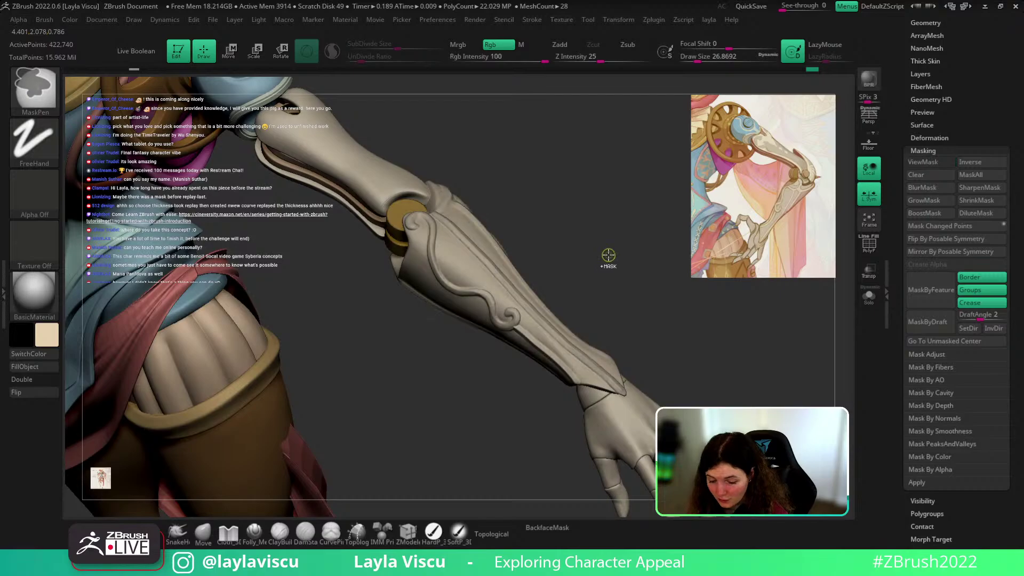
Step: Show the mask on the forearm armour and strengthen it with repeated Boost Mask operations
drag(605, 259, 576, 281)
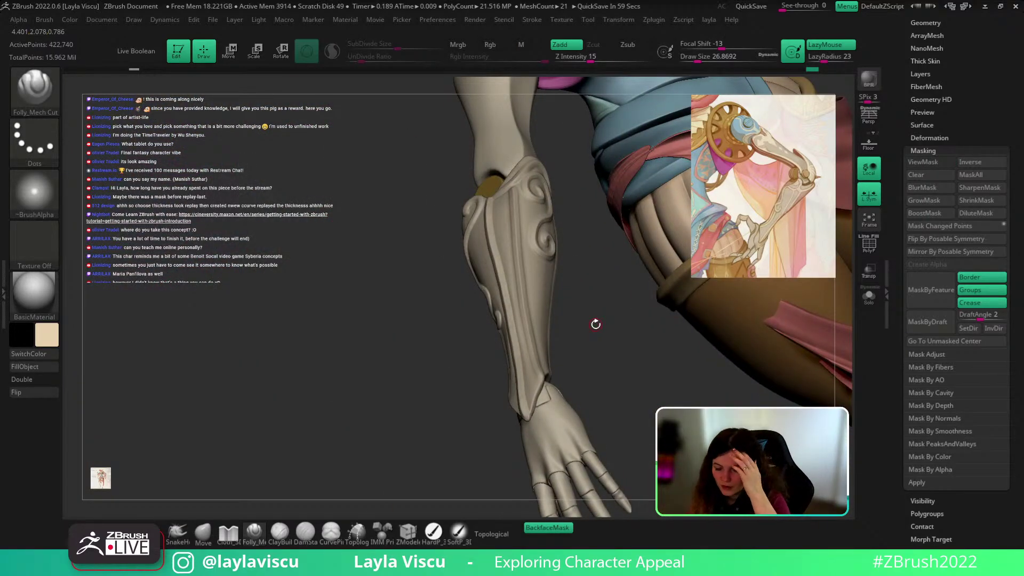
drag(596, 324, 559, 214)
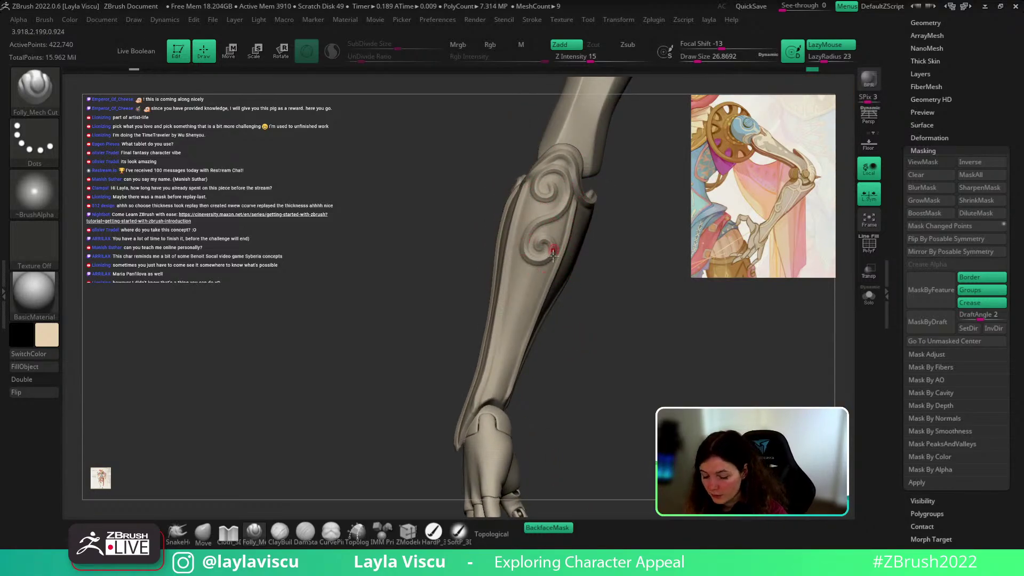
drag(594, 300, 567, 300)
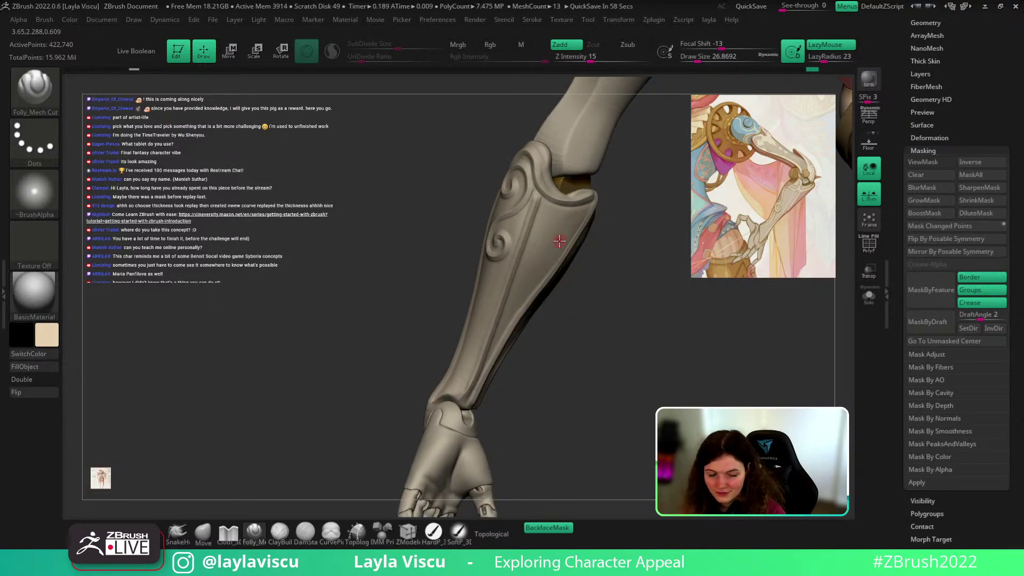
drag(560, 255, 656, 341)
click(934, 214)
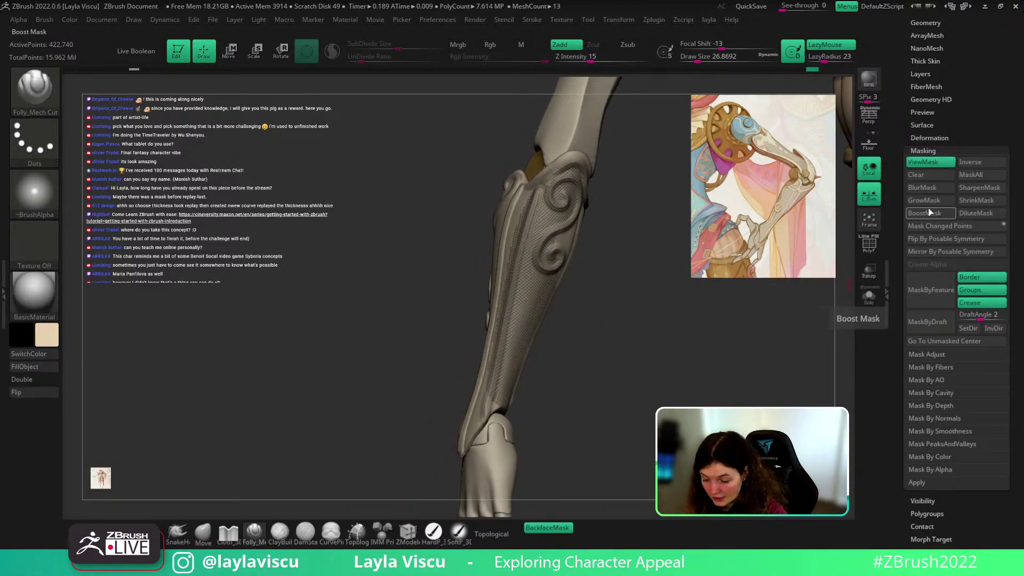
click(932, 213)
click(932, 213)
Step: Toggle the inversion of the forearm armour's mask and hide the mask display
drag(707, 315, 675, 365)
ctrl+click(676, 368)
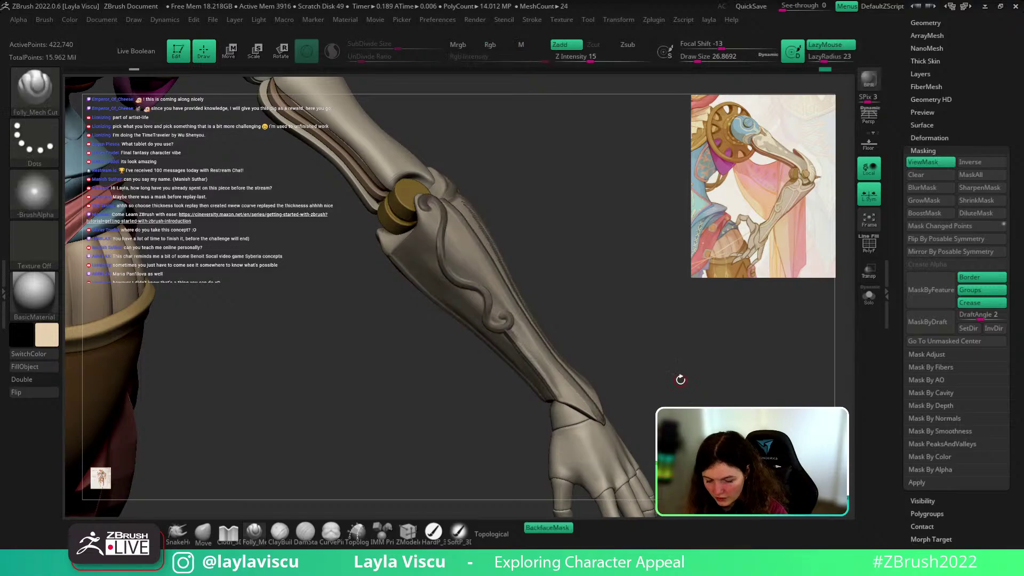
ctrl+click(679, 376)
ctrl+click(682, 388)
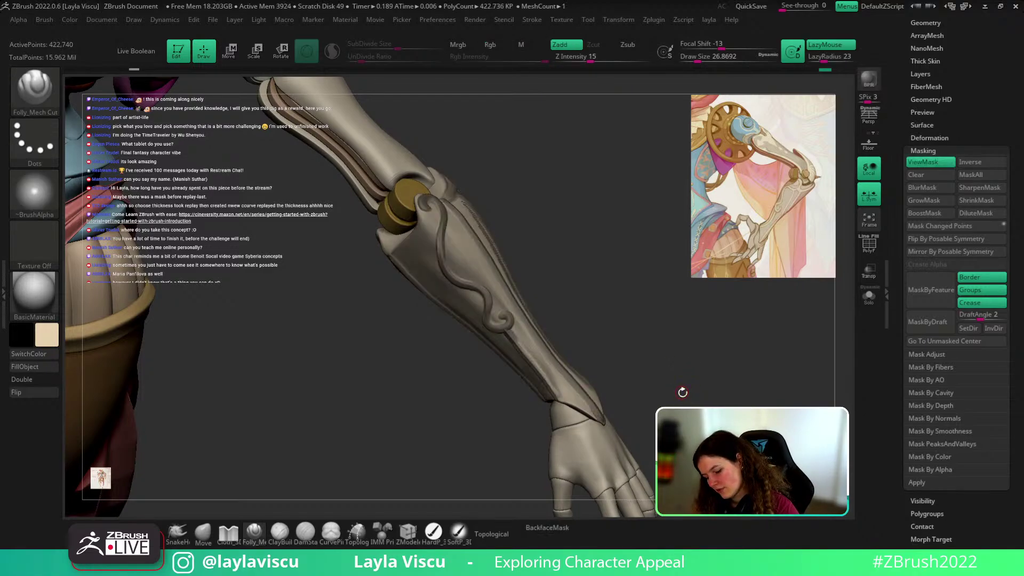
key(ctrl+h)
Step: Examine the forearm ornament on the full character and the ornate black and white armour reference images
drag(669, 389, 632, 420)
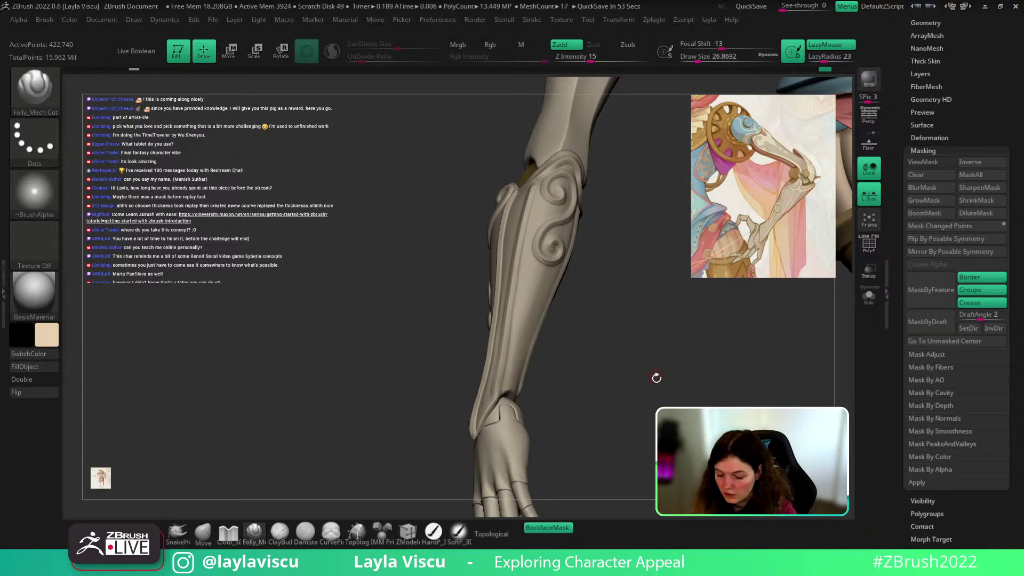
mouse_move(656, 377)
mouse_down()
mouse_move(708, 404)
mouse_move(702, 373)
mouse_move(699, 394)
mouse_move(729, 373)
mouse_move(736, 347)
mouse_move(732, 382)
mouse_move(722, 343)
mouse_move(729, 384)
mouse_move(688, 339)
mouse_move(681, 367)
mouse_move(626, 403)
mouse_move(617, 361)
mouse_move(652, 359)
mouse_move(568, 312)
mouse_move(661, 471)
mouse_move(575, 293)
mouse_move(663, 249)
mouse_move(635, 368)
mouse_up()
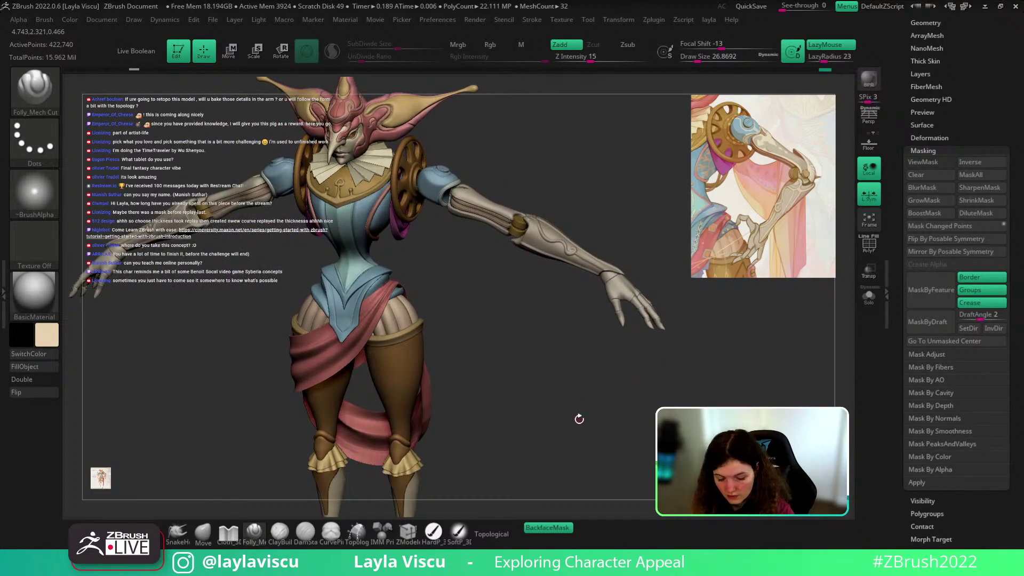
drag(579, 419, 590, 411)
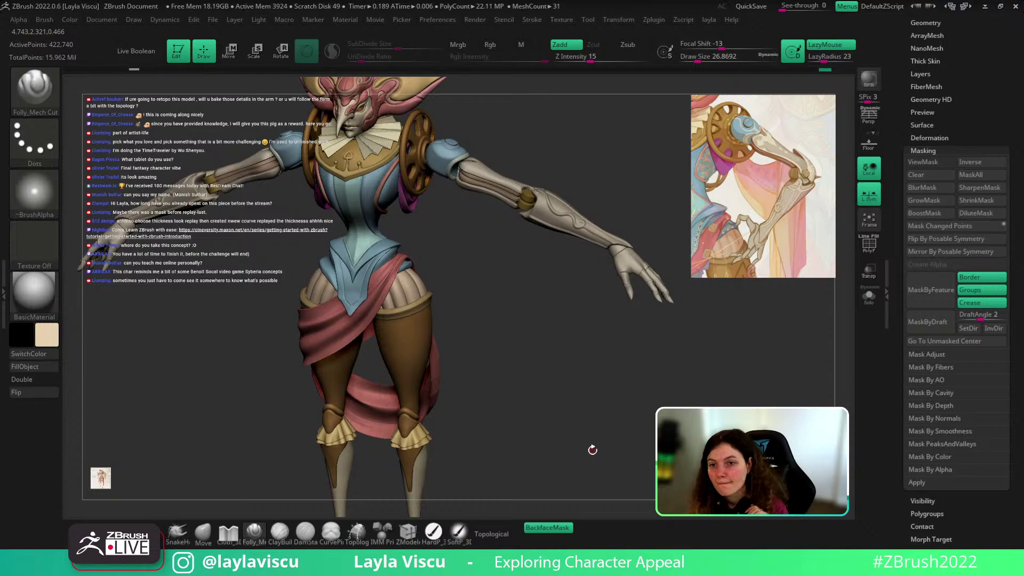
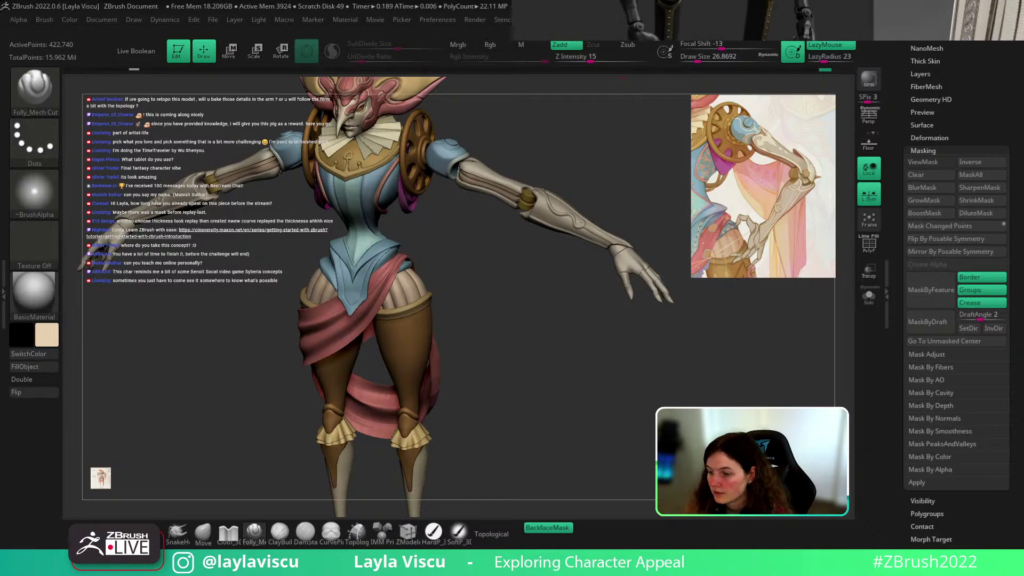
key(ctrl+f)
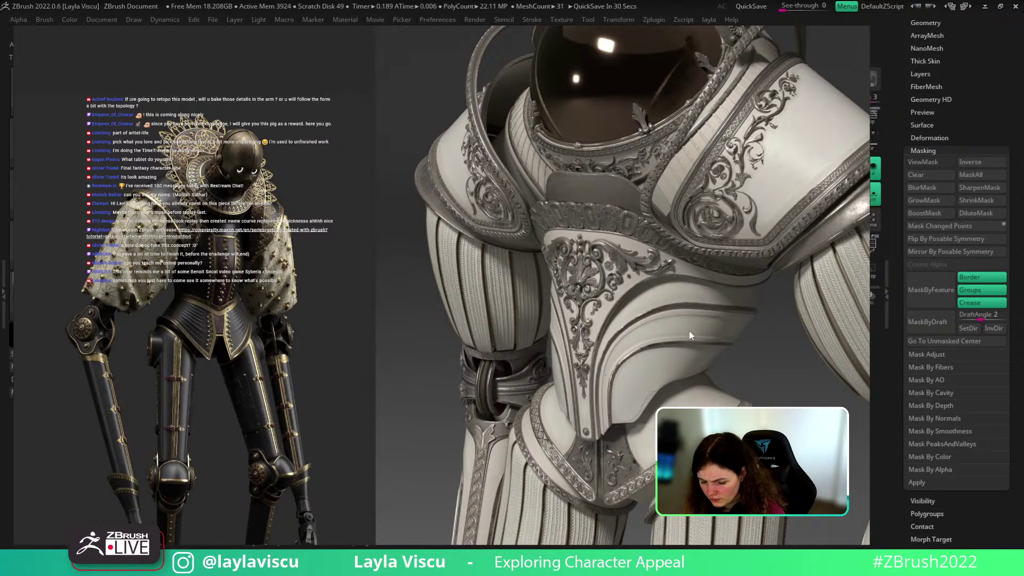
scroll(597, 384, down, 2)
scroll(387, 302, up, 6)
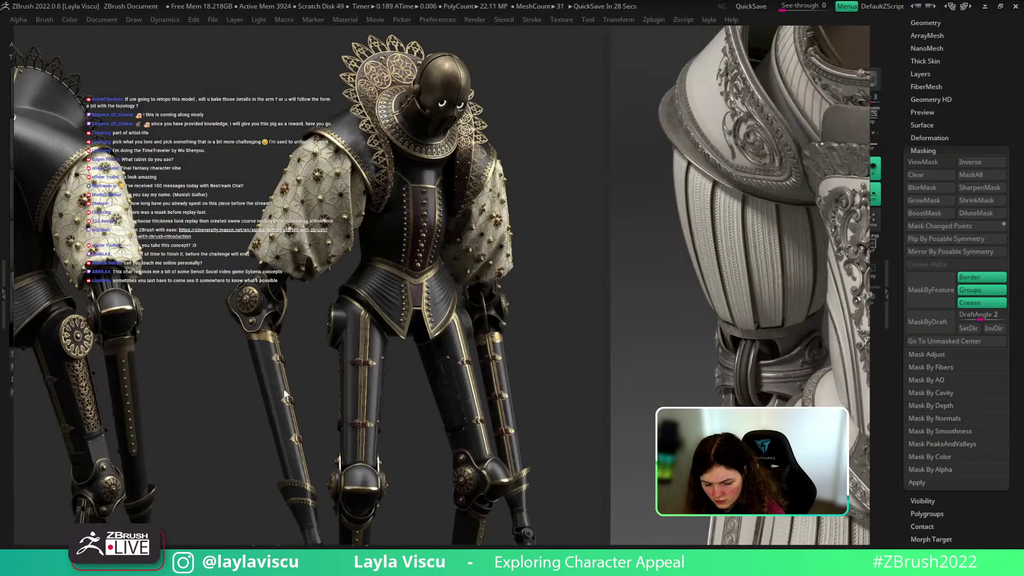
key(alt+Tab)
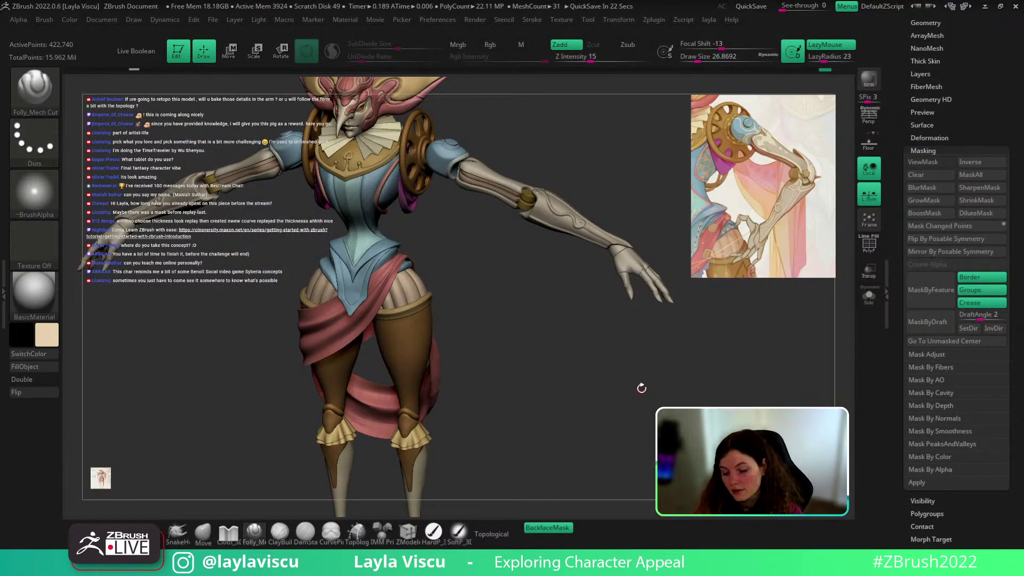
Step: Turn on perspective for the full character view and switch its material to zbro_Paint
mouse_move(639, 388)
mouse_down()
mouse_move(617, 459)
mouse_move(635, 423)
mouse_move(544, 507)
mouse_up()
mouse_move(530, 340)
ctrl+right_down()
mouse_move(549, 348)
mouse_move(537, 345)
mouse_move(538, 418)
mouse_move(508, 436)
mouse_move(660, 334)
mouse_move(655, 308)
ctrl+right_up()
ctrl+right_drag(656, 363, 675, 293)
mouse_move(675, 293)
right_down()
mouse_move(659, 331)
mouse_move(661, 365)
right_up()
key(p)
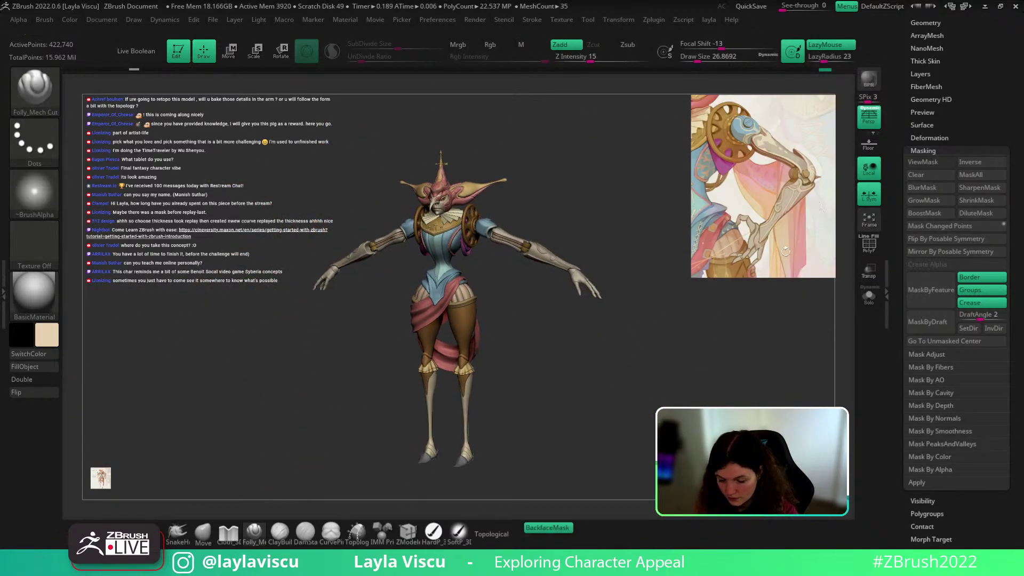
click(24, 296)
click(251, 401)
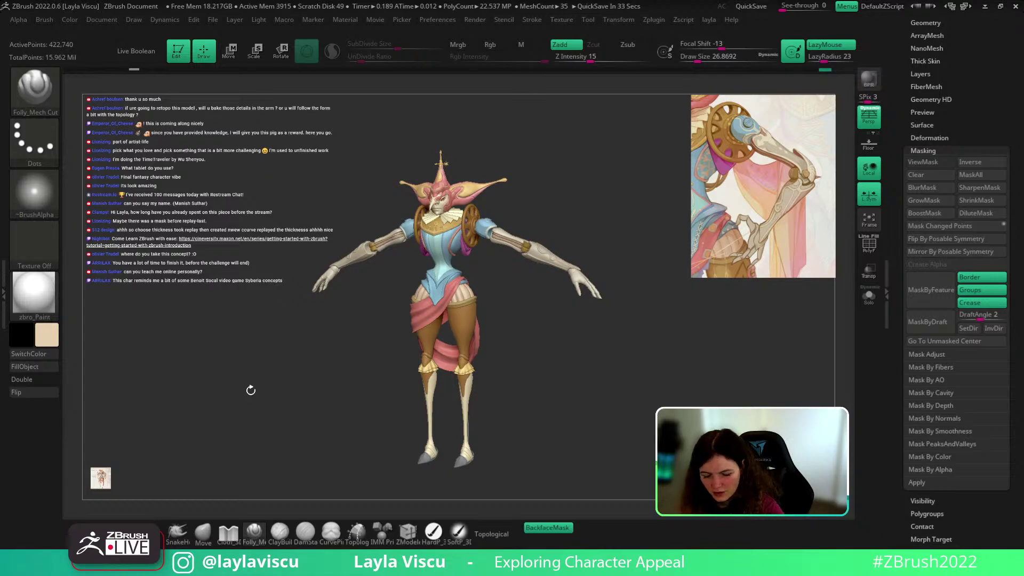
Step: Reshape the elbow end of the forearm armour with short Move brush strokes, varying the brush size
drag(704, 329, 629, 265)
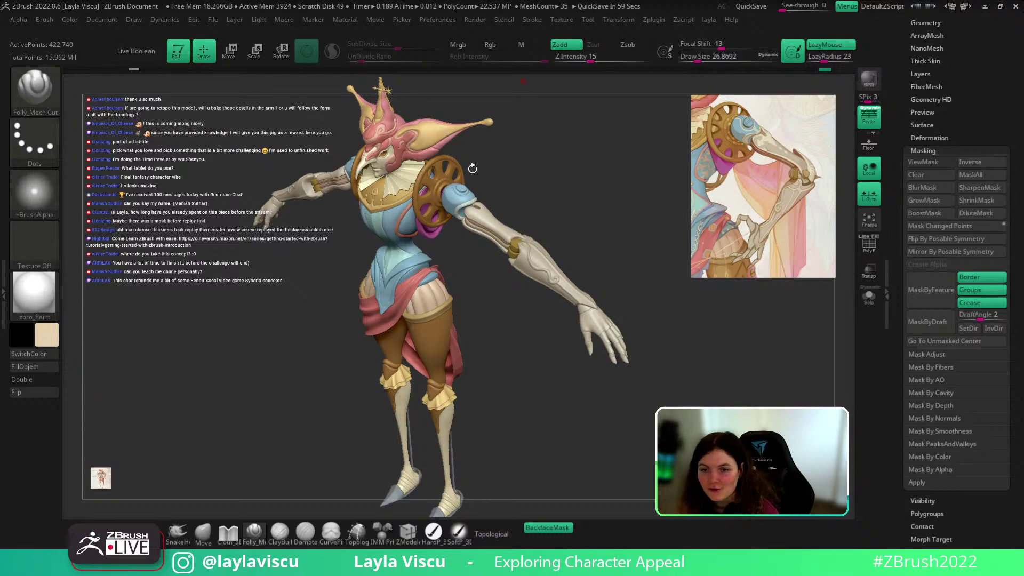
mouse_move(679, 391)
mouse_down()
mouse_move(644, 453)
mouse_move(616, 427)
mouse_up()
mouse_move(565, 320)
shift+mouse_down()
mouse_move(539, 295)
mouse_move(617, 304)
mouse_move(617, 279)
mouse_move(599, 338)
mouse_move(547, 281)
mouse_move(617, 231)
mouse_move(624, 206)
mouse_move(624, 227)
mouse_move(646, 251)
mouse_move(572, 239)
shift+mouse_up()
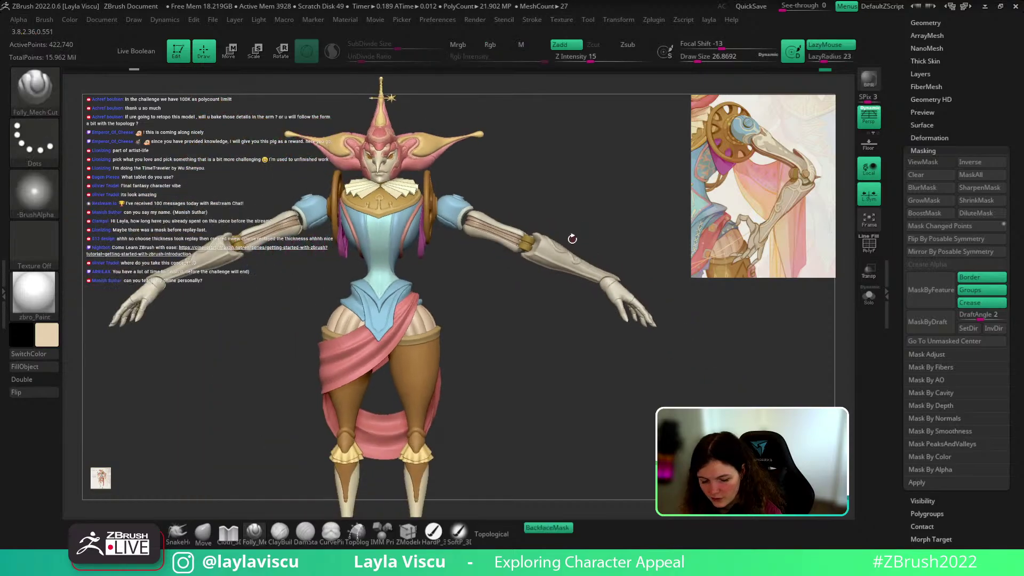
ctrl+right_drag(549, 248, 585, 296)
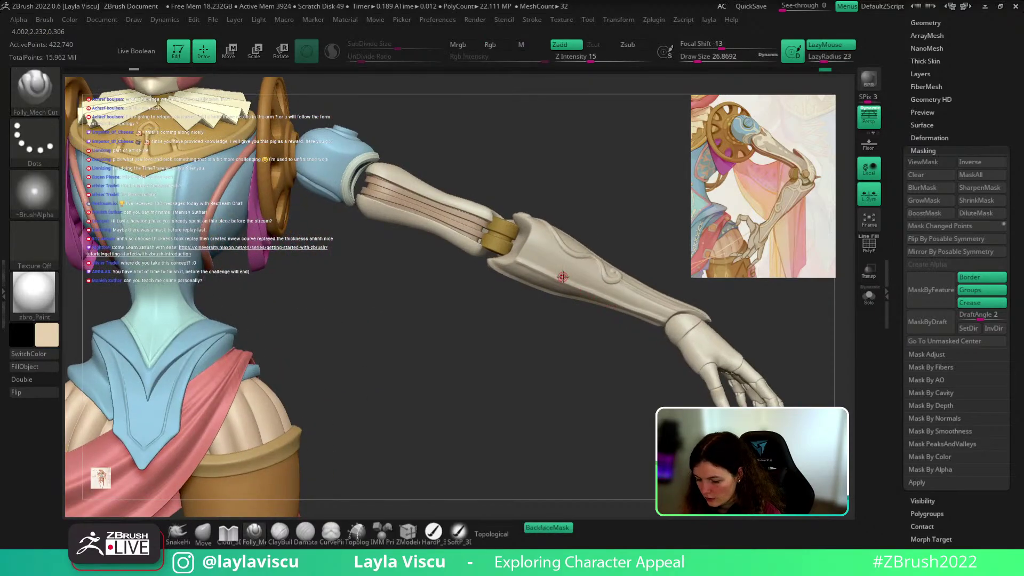
click(202, 533)
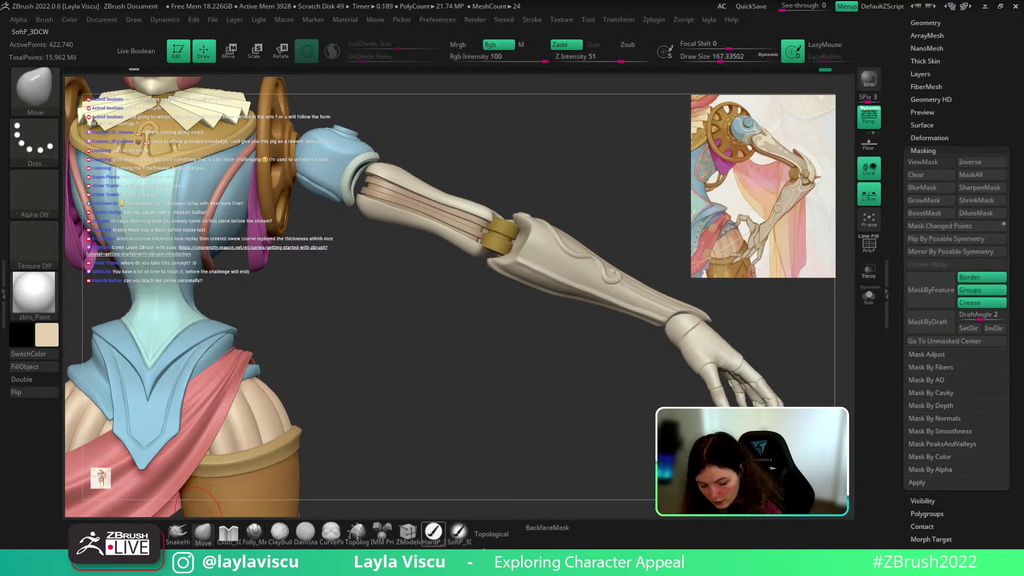
drag(531, 245, 526, 257)
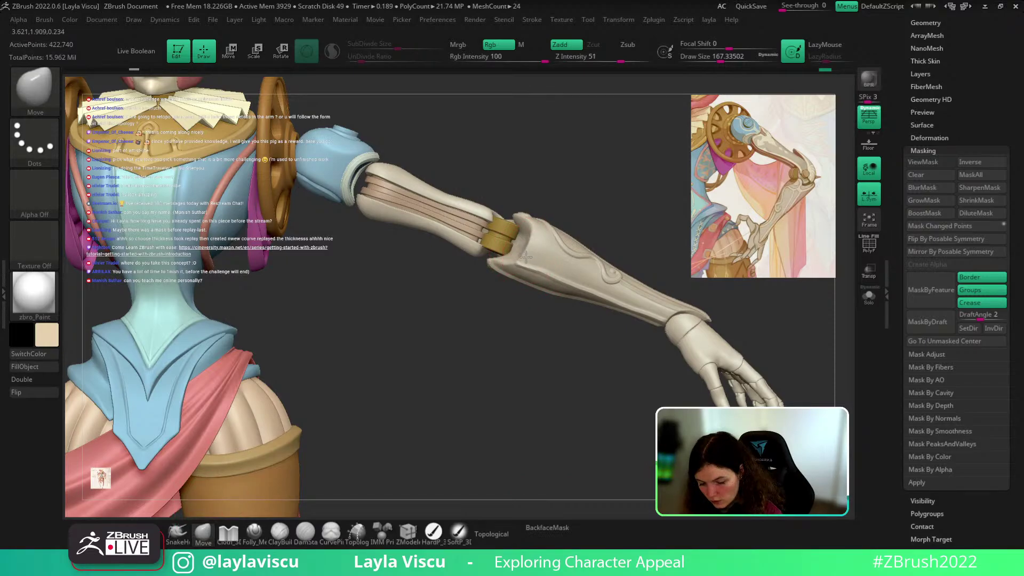
right_drag(621, 238, 560, 269)
key(s)
drag(549, 270, 537, 271)
mouse_move(496, 270)
right_down()
mouse_move(532, 275)
mouse_move(535, 345)
mouse_move(543, 310)
right_up()
key(s)
drag(552, 277, 544, 269)
ctrl+right_drag(543, 262, 535, 187)
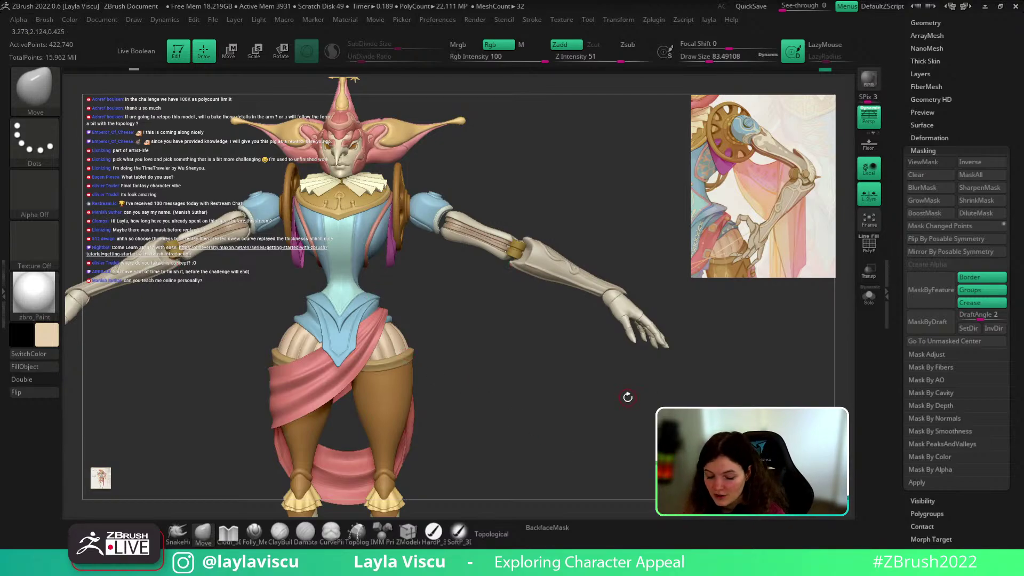
Step: Set the Move brush's draw size to about 217 and check the forearm's silhouette against the whole character
mouse_move(624, 399)
mouse_down()
mouse_move(543, 282)
mouse_move(563, 282)
mouse_up()
key(s)
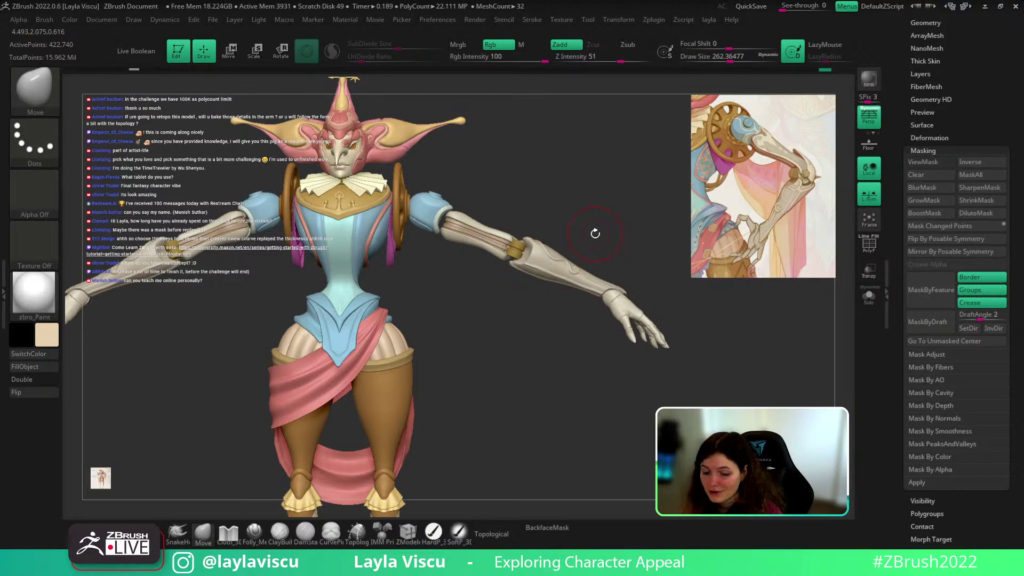
mouse_move(590, 231)
alt+mouse_down()
mouse_move(530, 269)
mouse_move(555, 267)
mouse_move(541, 276)
alt+mouse_up()
key(s)
key(f)
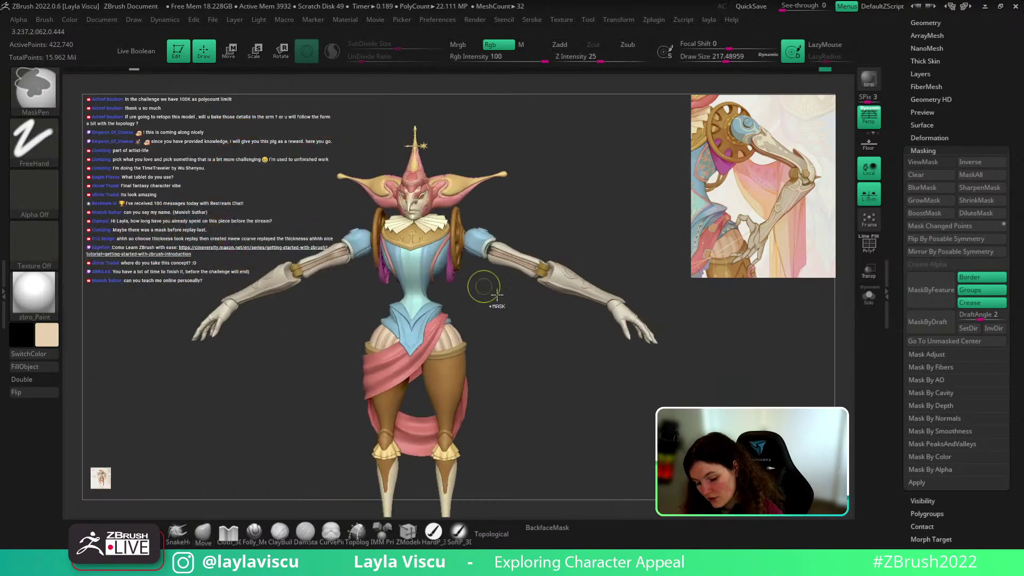
mouse_move(548, 350)
ctrl+right_down()
mouse_move(628, 366)
mouse_move(677, 410)
ctrl+right_up()
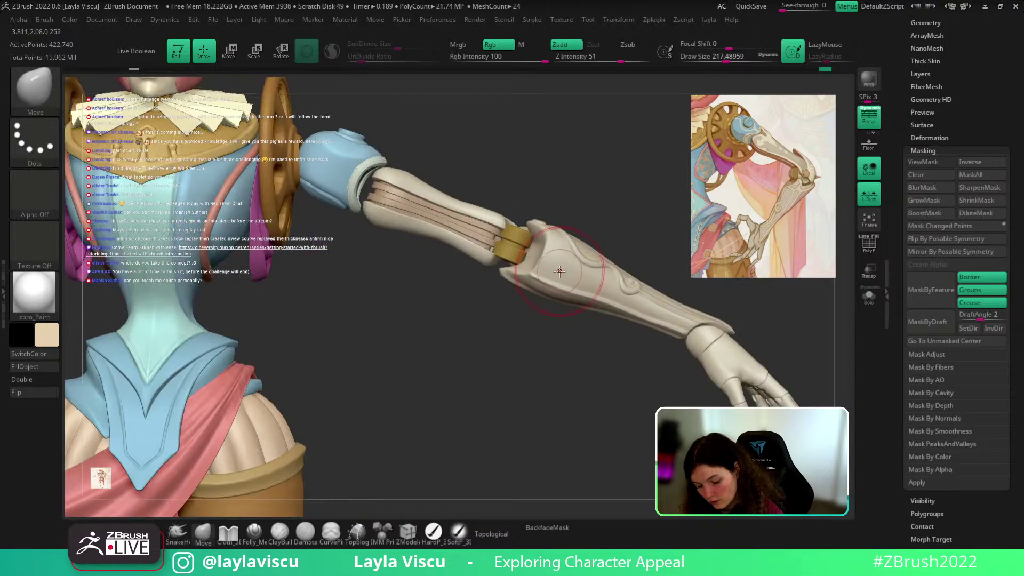
key(f)
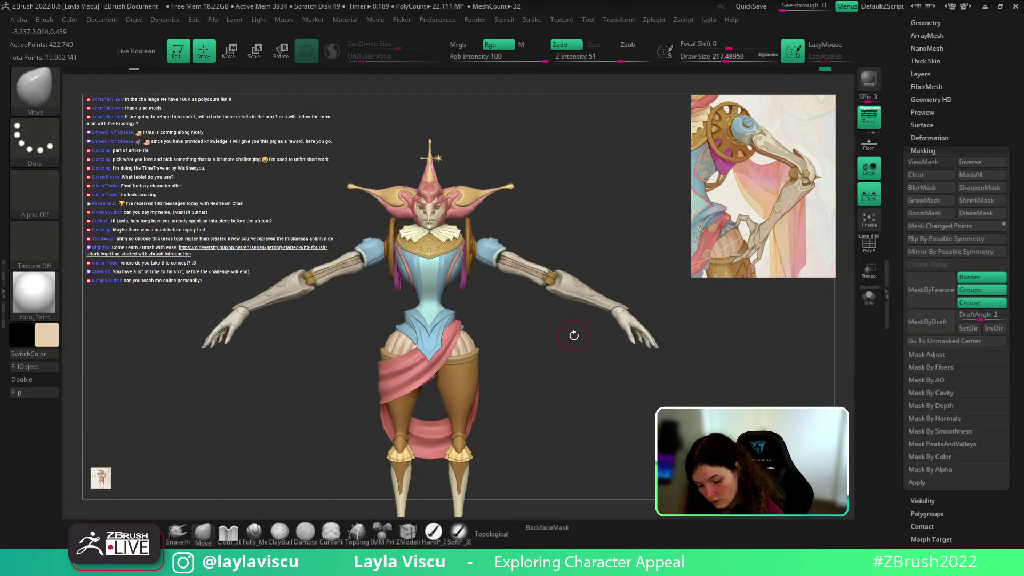
Step: Open the full Craftsman concept image in Spotlight and enlarge it to about the full canvas height
right_drag(571, 336, 747, 219)
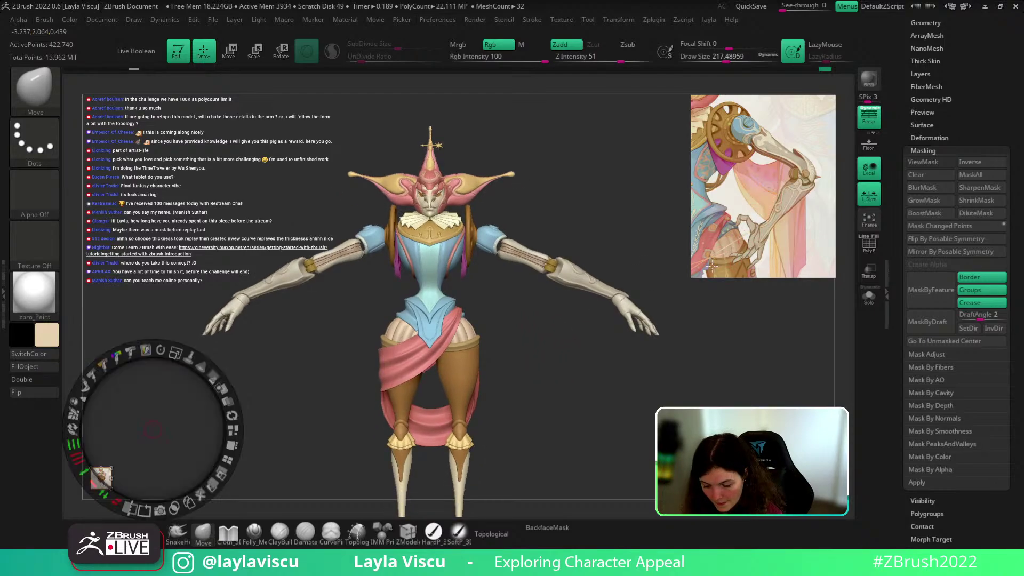
right_drag(571, 393, 566, 320)
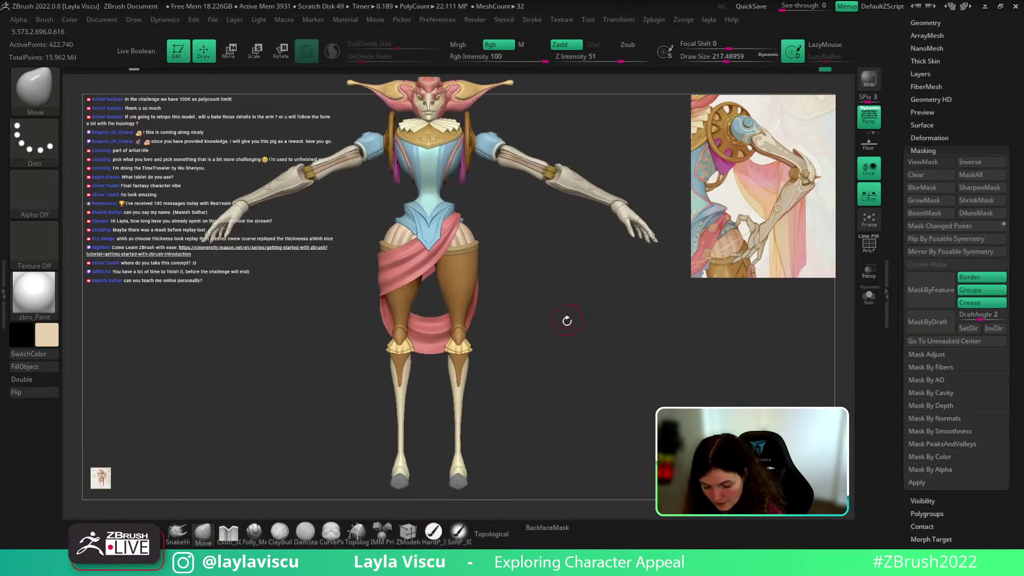
drag(148, 445, 505, 208)
click(380, 373)
drag(458, 338, 406, 368)
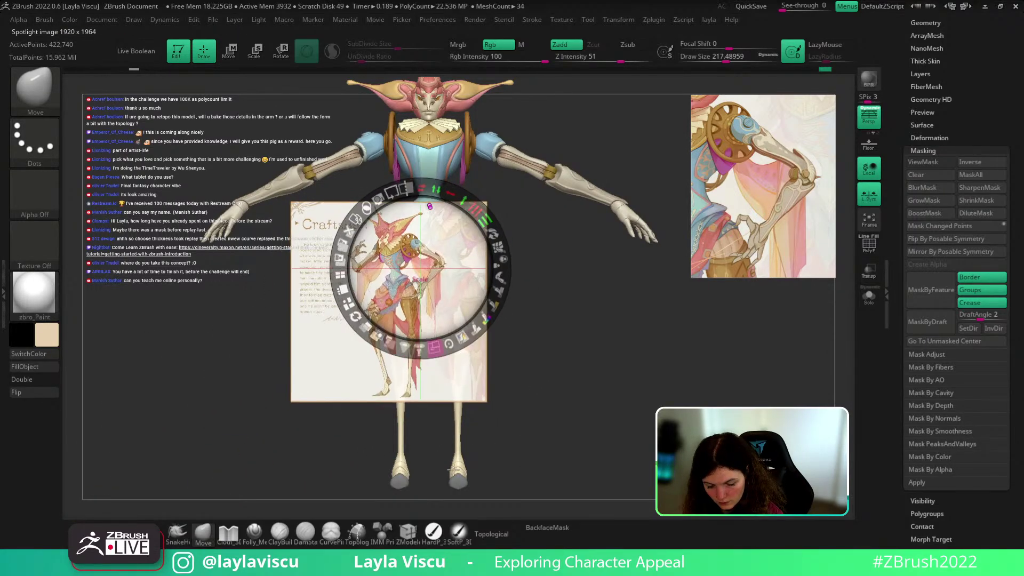
drag(442, 198, 479, 266)
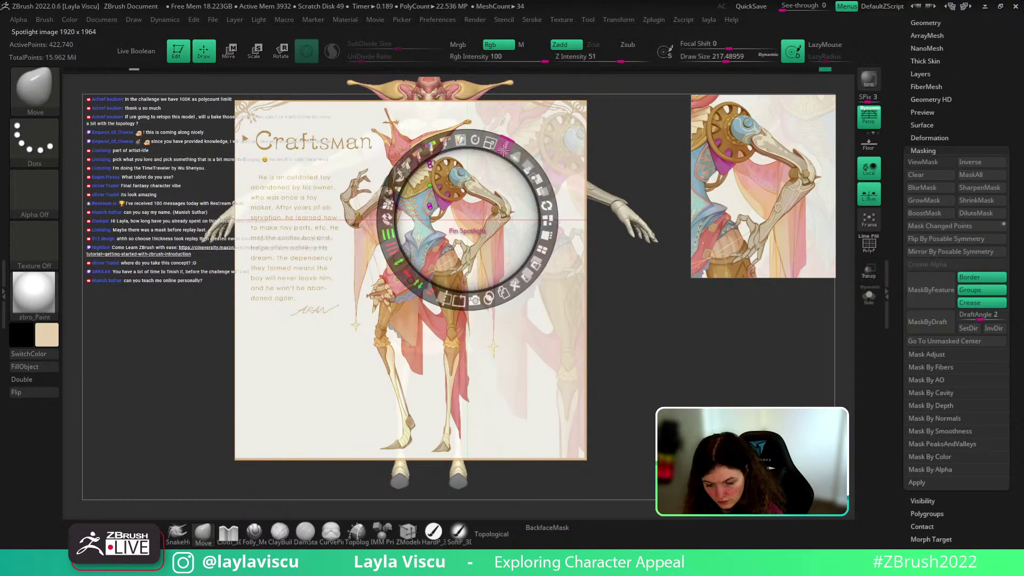
mouse_move(502, 152)
mouse_down()
mouse_move(481, 183)
mouse_move(508, 154)
mouse_up()
key(z)
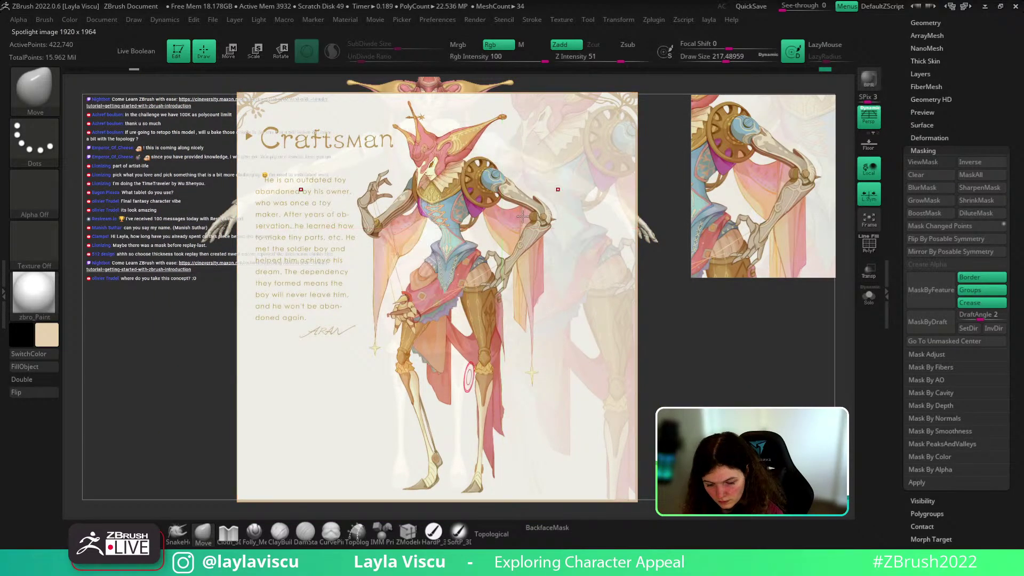
Step: Place the Craftsman concept image beside the character and frame the whole model next to it
key(z)
drag(533, 213, 734, 214)
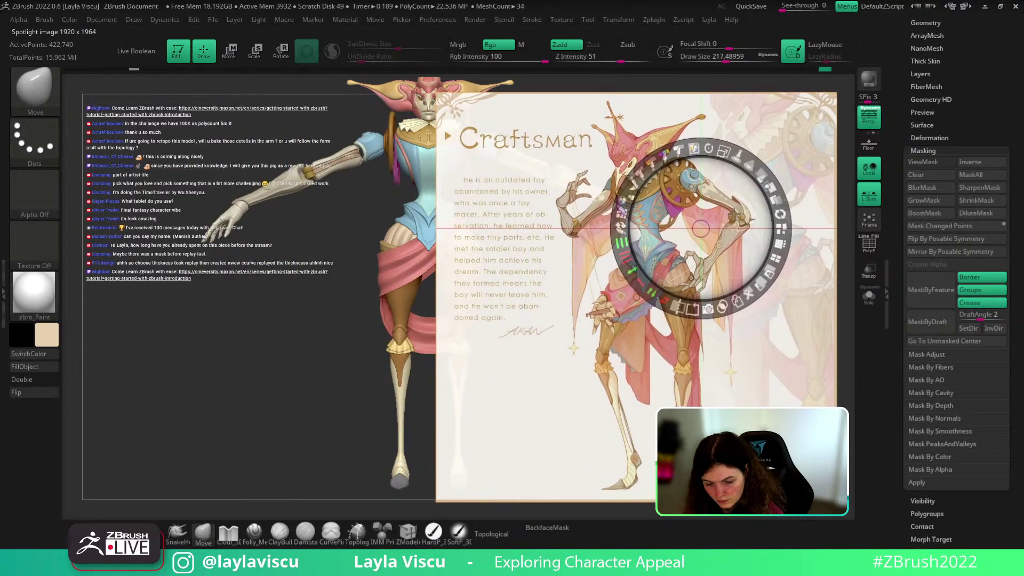
key(z)
drag(332, 214, 296, 210)
key(ctrl)
alt+drag(322, 251, 319, 375)
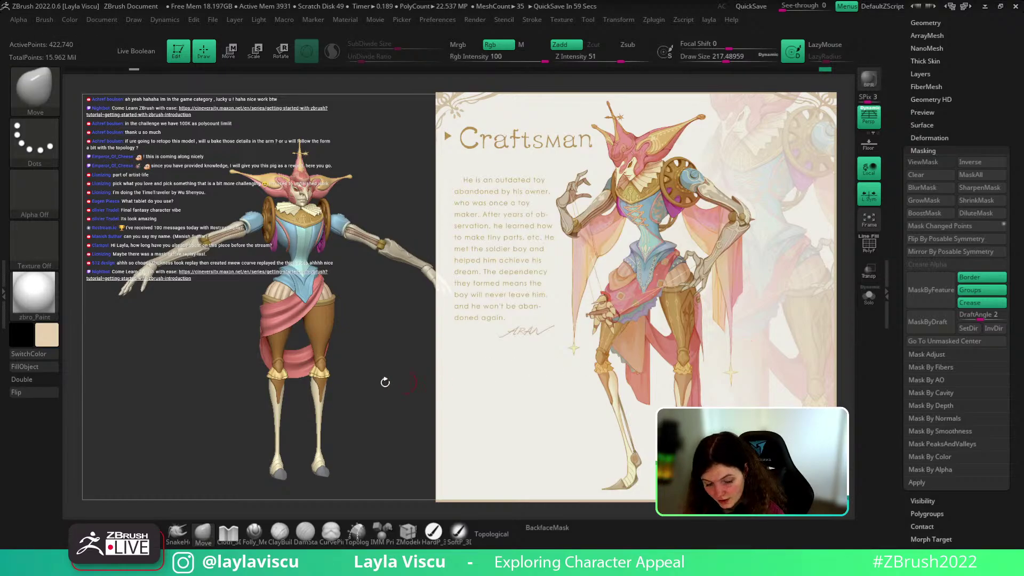
Step: Examine the draped hip cloth from front and back, both isolated and together with the whole character
alt+click(304, 359)
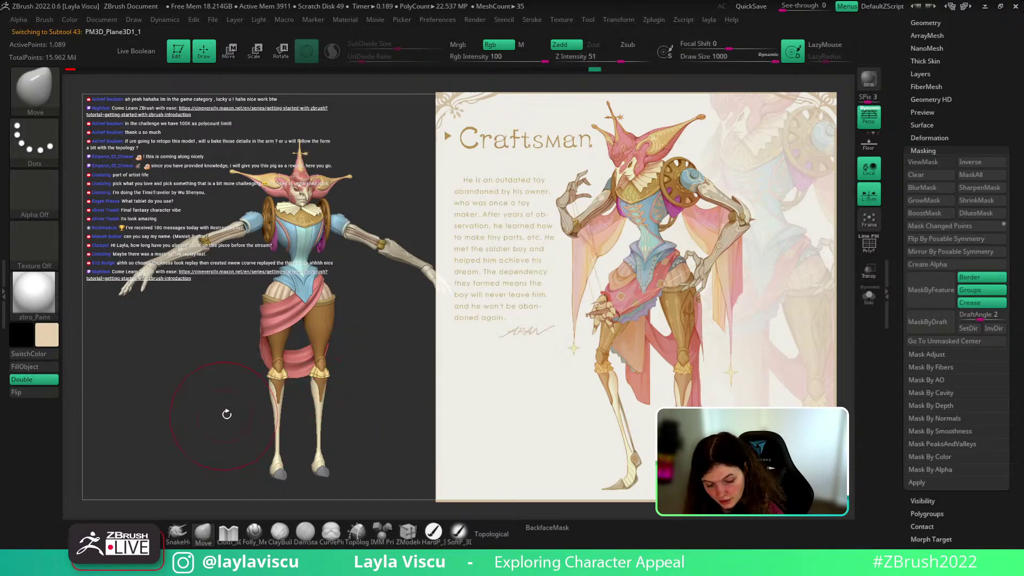
mouse_move(224, 413)
mouse_down()
mouse_move(309, 414)
mouse_move(192, 372)
mouse_move(203, 535)
mouse_move(409, 312)
mouse_move(392, 292)
mouse_up()
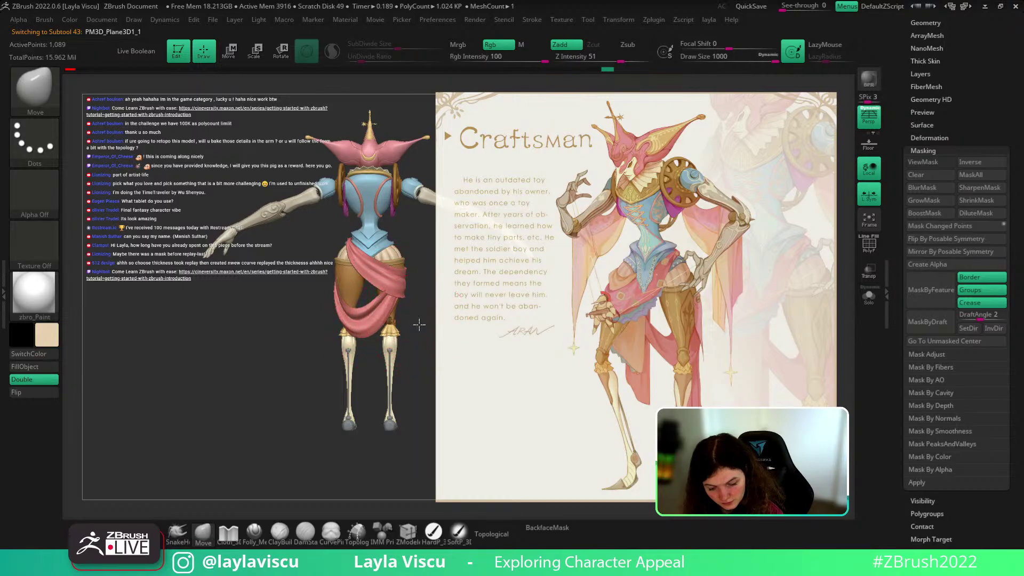
drag(419, 325, 259, 329)
key(b)
key(p)
key(i)
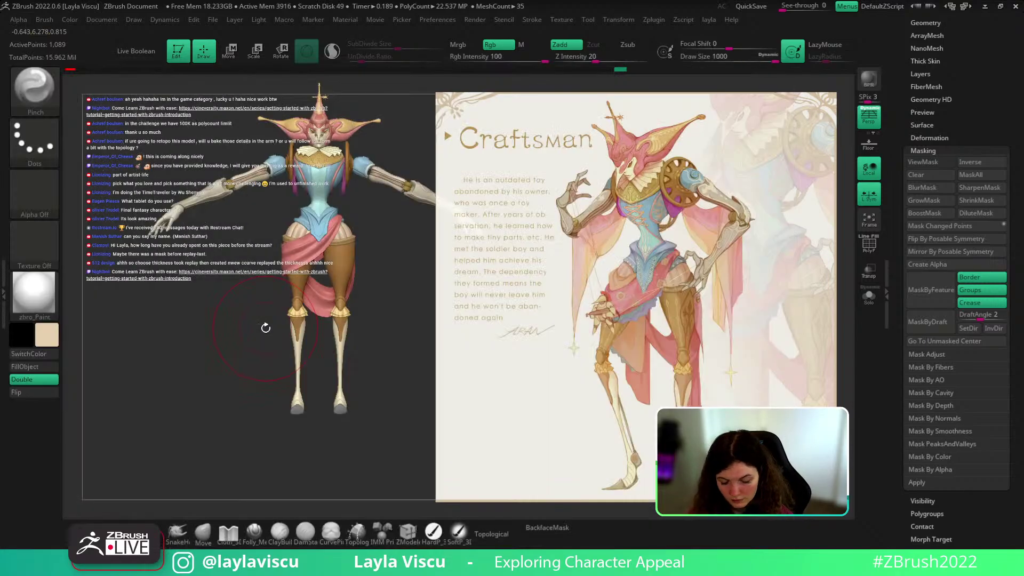
drag(395, 289, 320, 290)
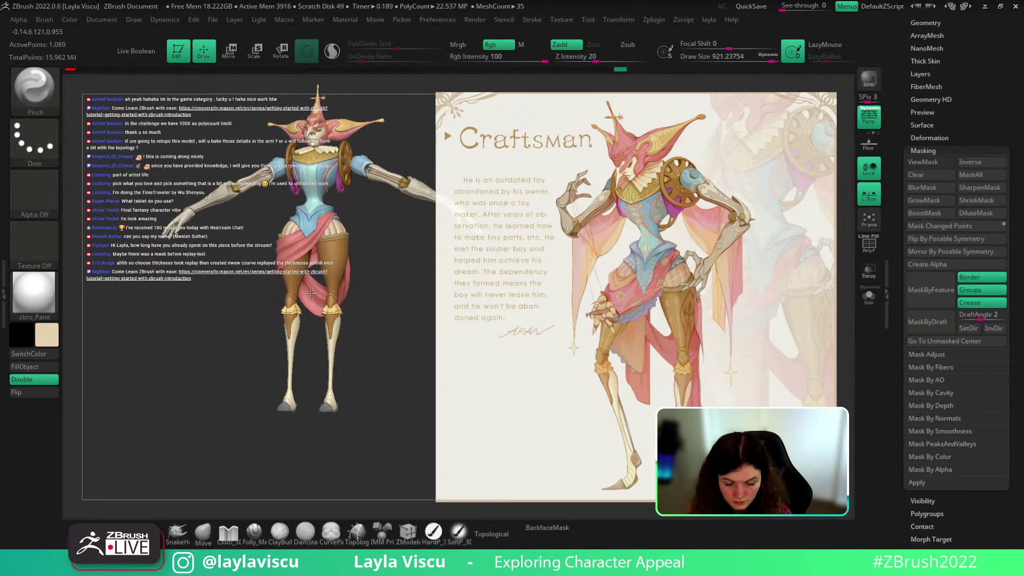
click(868, 295)
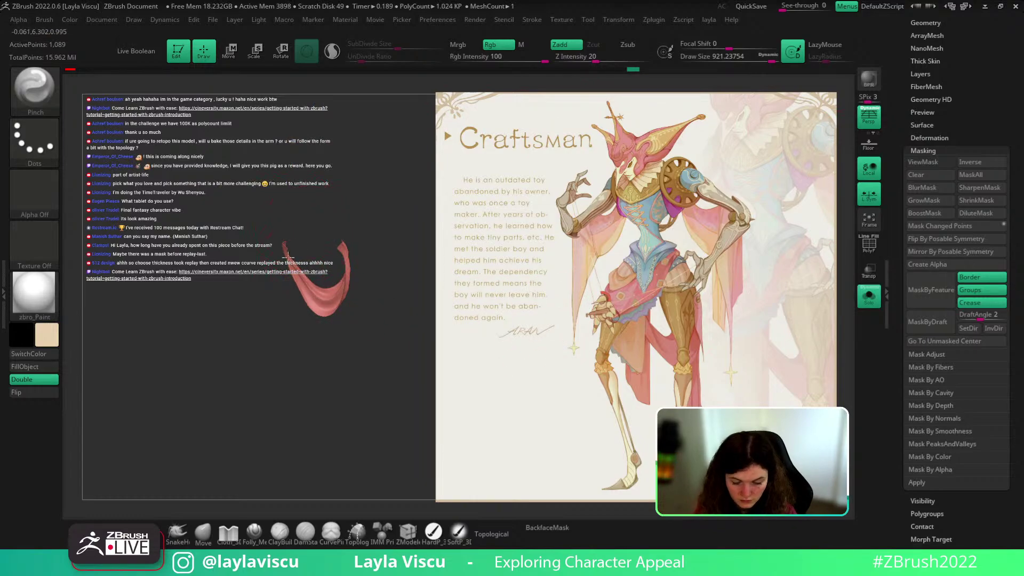
click(869, 295)
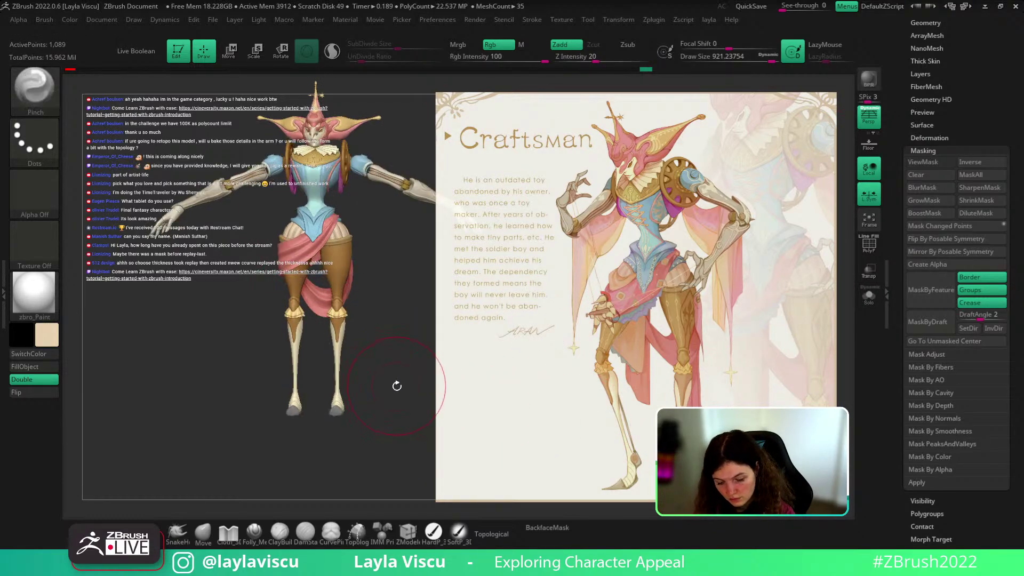
drag(397, 385, 416, 470)
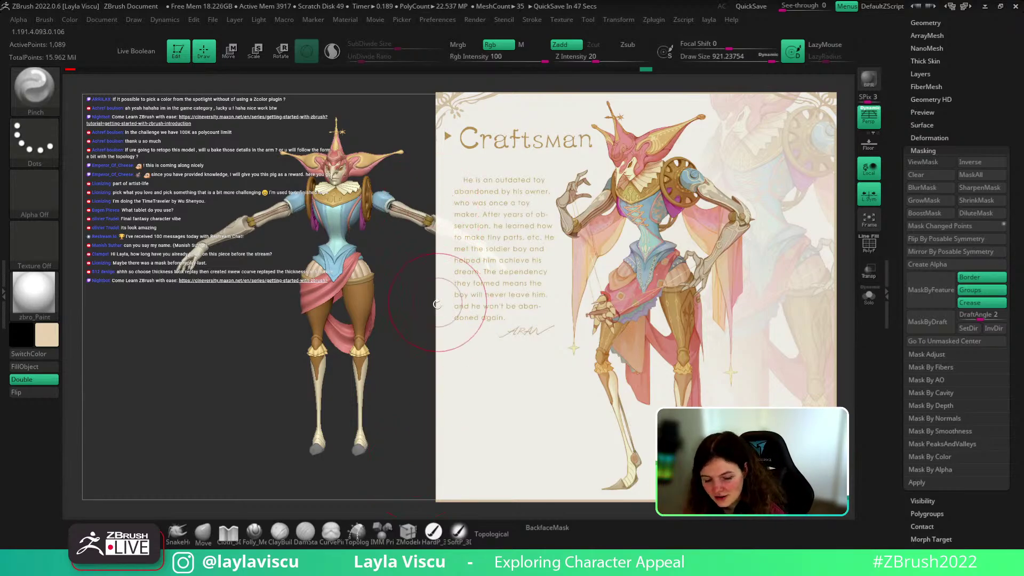
Step: Hide the concept image, select the ruffled collar with the Move brush and set the draw size to about 468
key(shift+z)
alt+drag(471, 311, 635, 334)
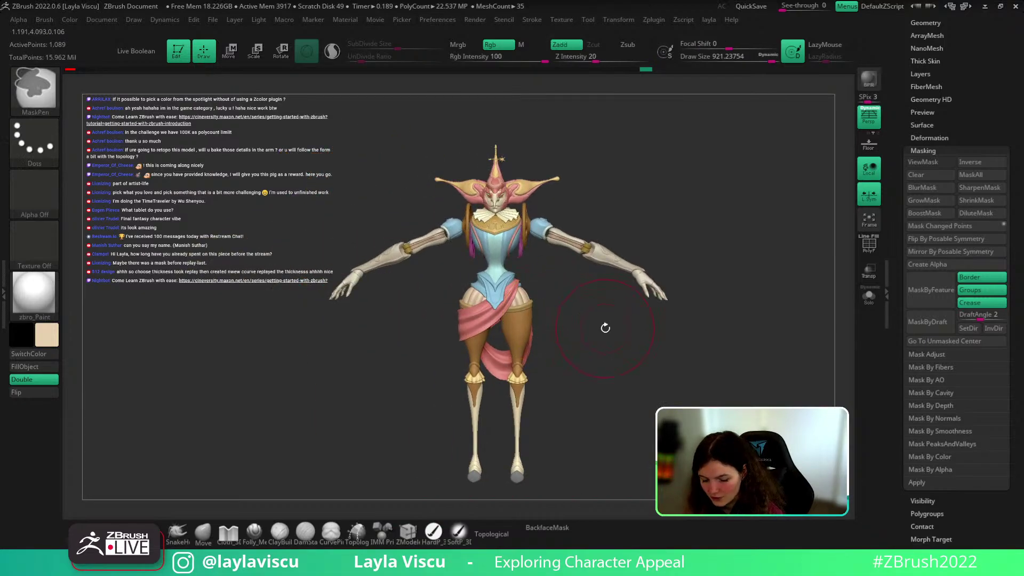
mouse_move(551, 317)
mouse_down()
mouse_move(596, 340)
mouse_move(538, 265)
mouse_move(576, 331)
mouse_move(565, 351)
mouse_move(517, 347)
mouse_up()
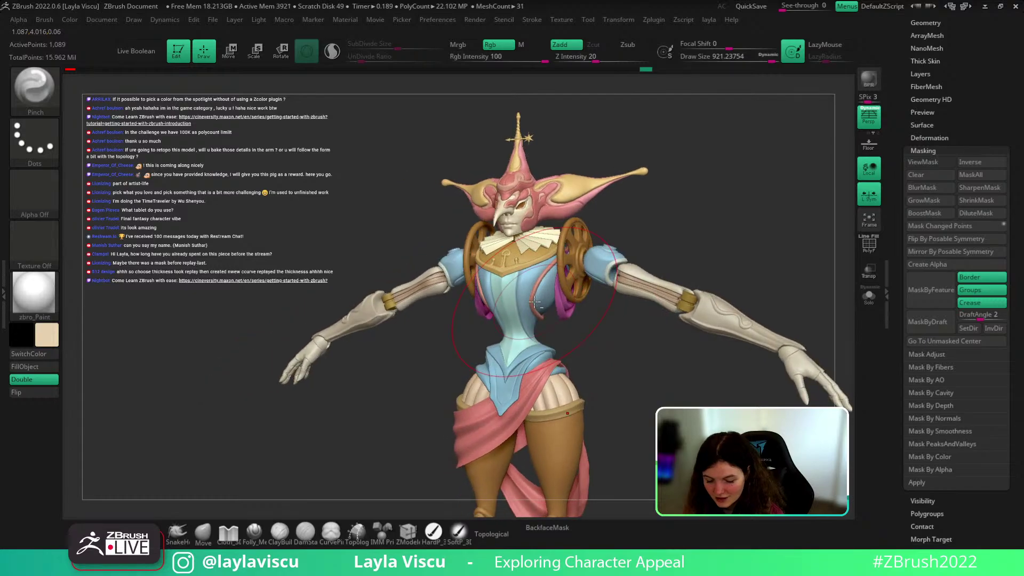
alt+click(522, 241)
click(198, 540)
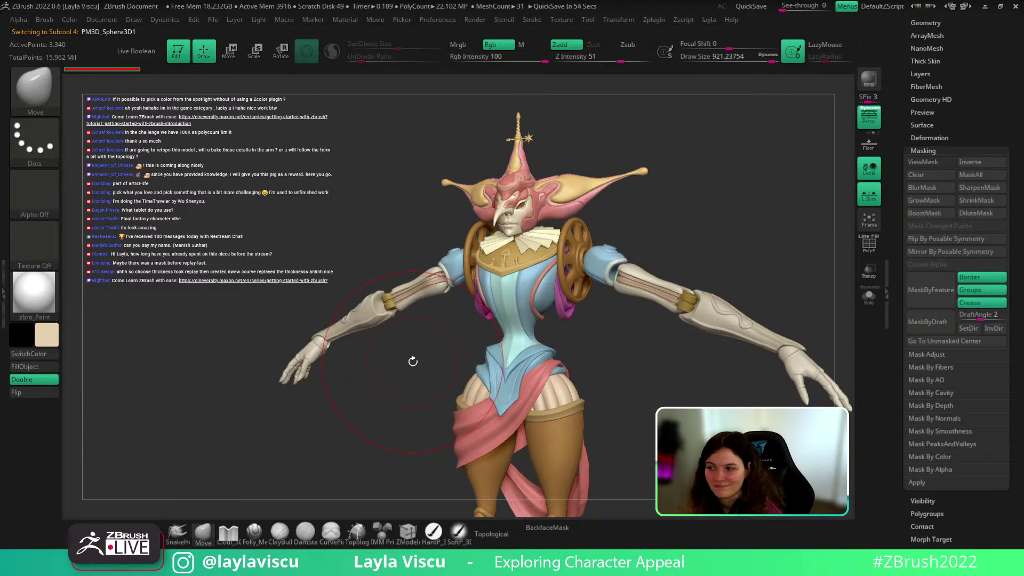
ctrl+right_drag(737, 283, 678, 294)
mouse_move(603, 374)
alt+right_down()
mouse_move(563, 280)
mouse_move(582, 345)
alt+right_up()
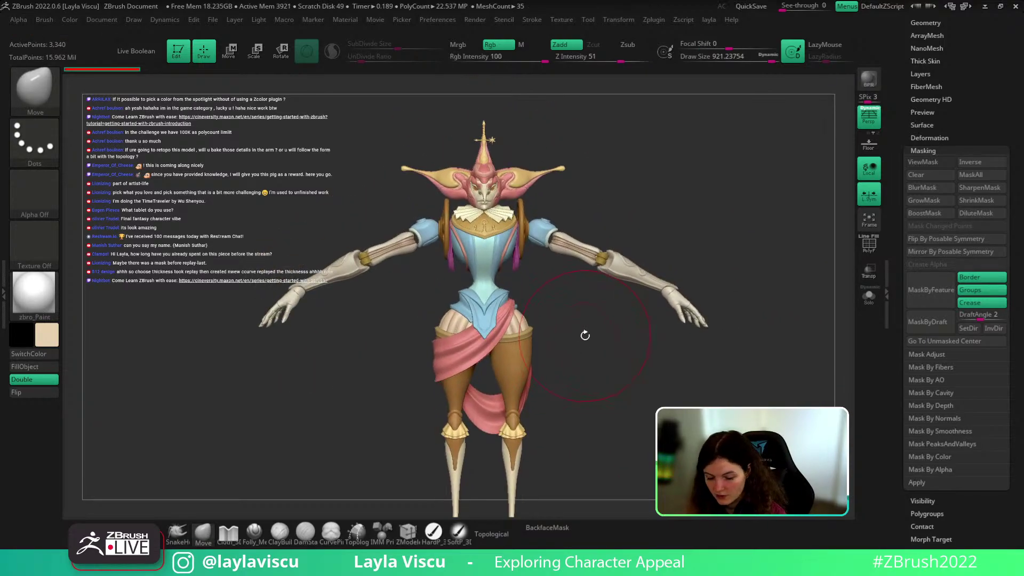
key(s)
drag(730, 265, 729, 264)
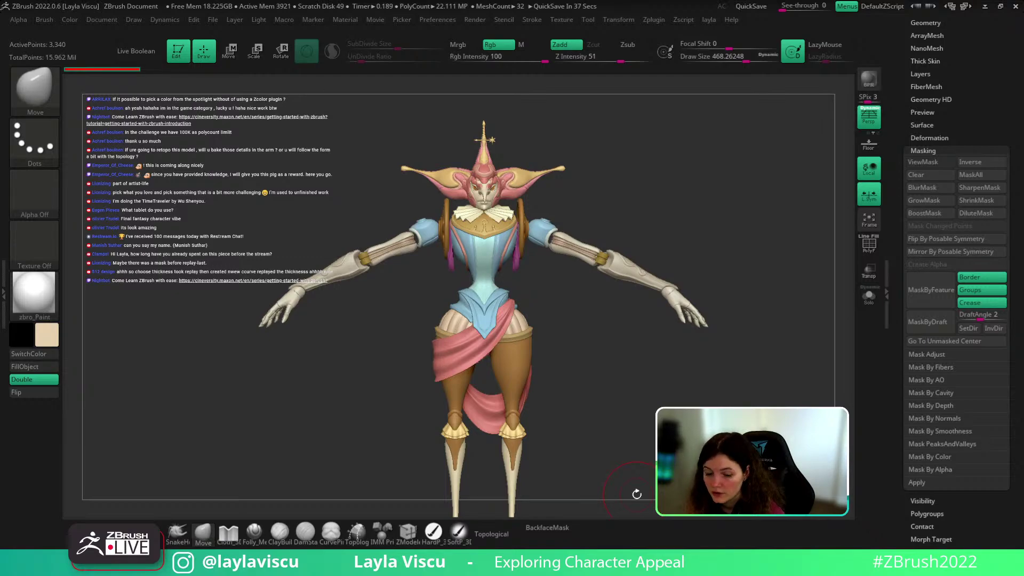
drag(795, 364, 703, 397)
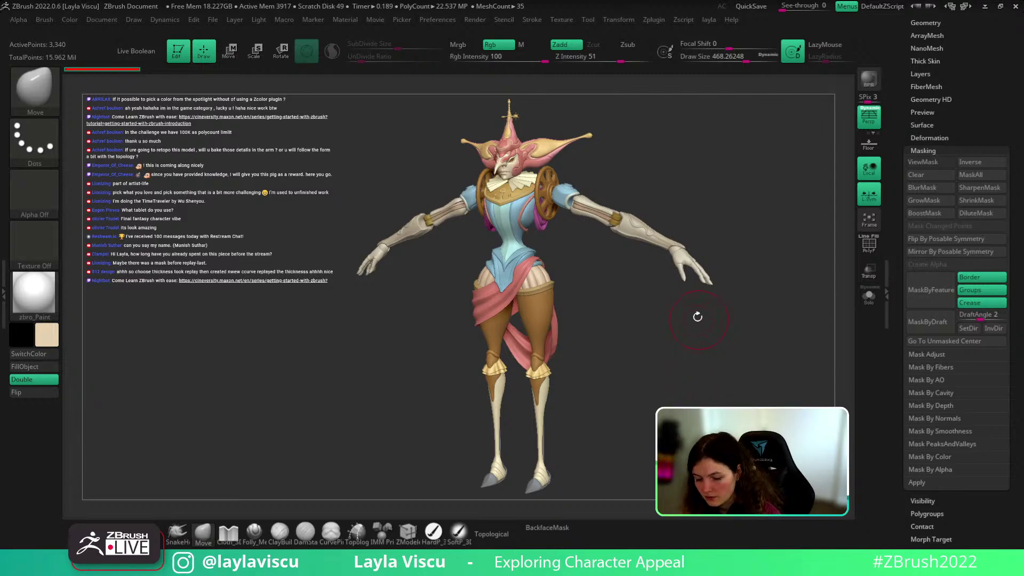
Step: Show the Craftsman concept image again and frame the character beside it in a matching three-quarter view
key(shift+z)
key(z)
alt+drag(371, 291, 181, 297)
drag(404, 315, 321, 349)
right_drag(322, 348, 312, 356)
ctrl+right_drag(330, 278, 364, 313)
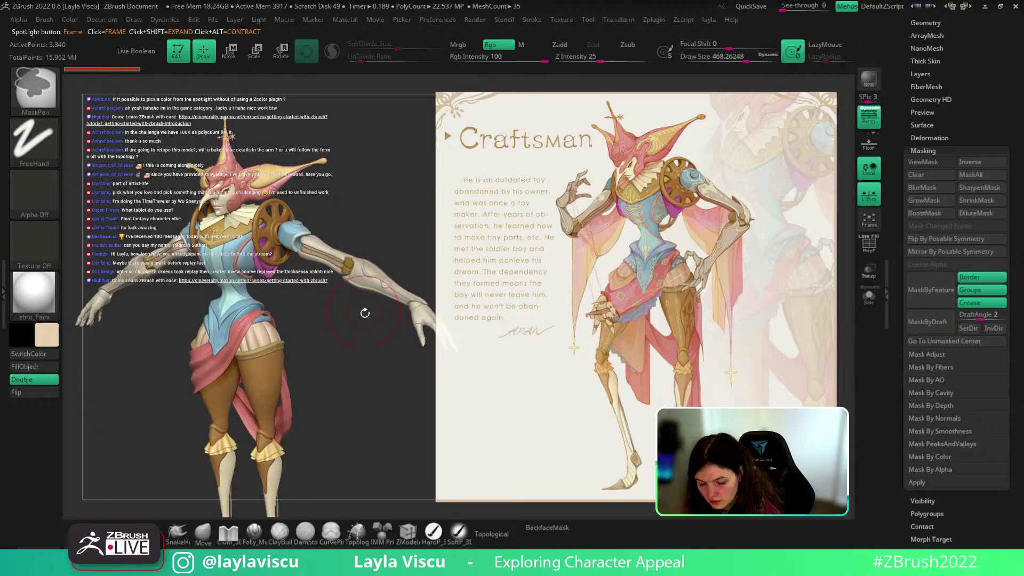
alt+right_drag(333, 354, 266, 341)
right_drag(342, 328, 323, 329)
Step: Sample blue, magenta, gold, brown and cream from the concept image in Spotlight, ending with cream as the active colour
key(z)
key(z)
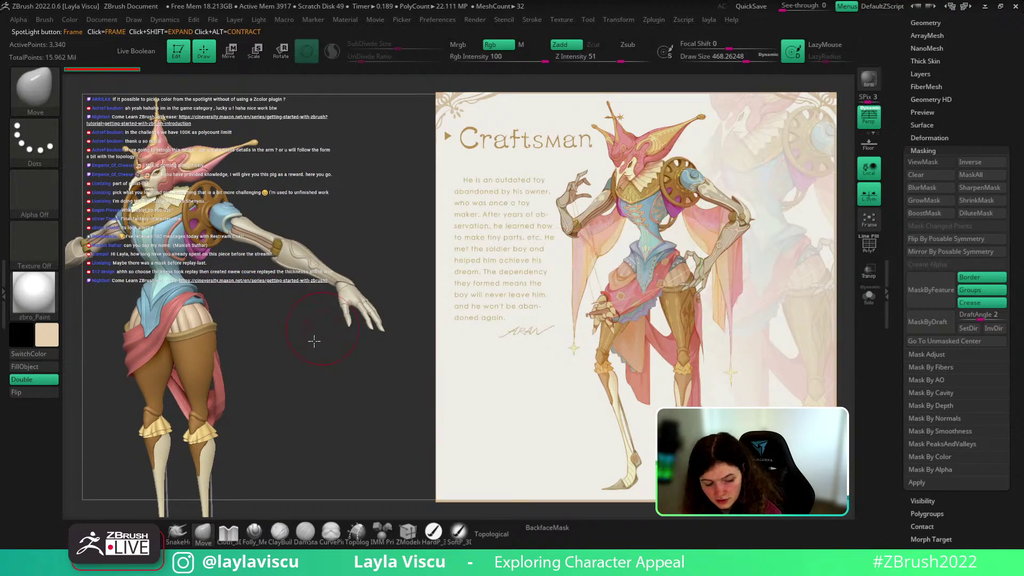
key(z)
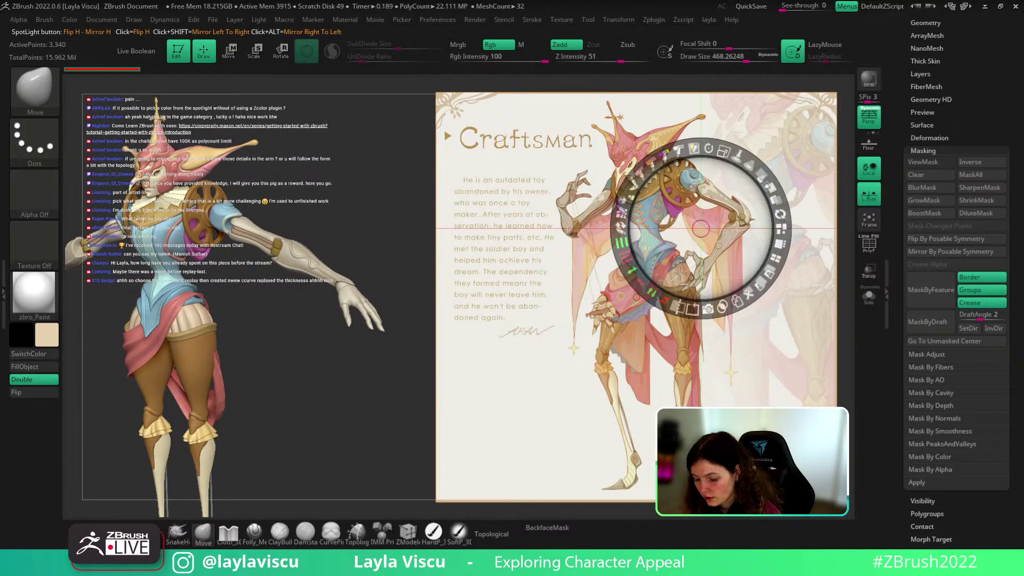
key(c)
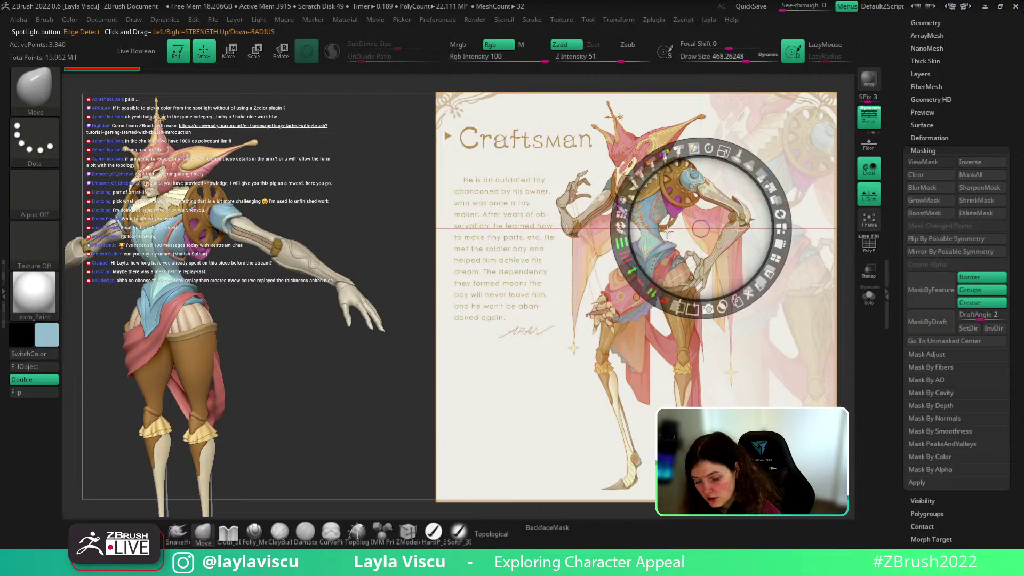
key(c)
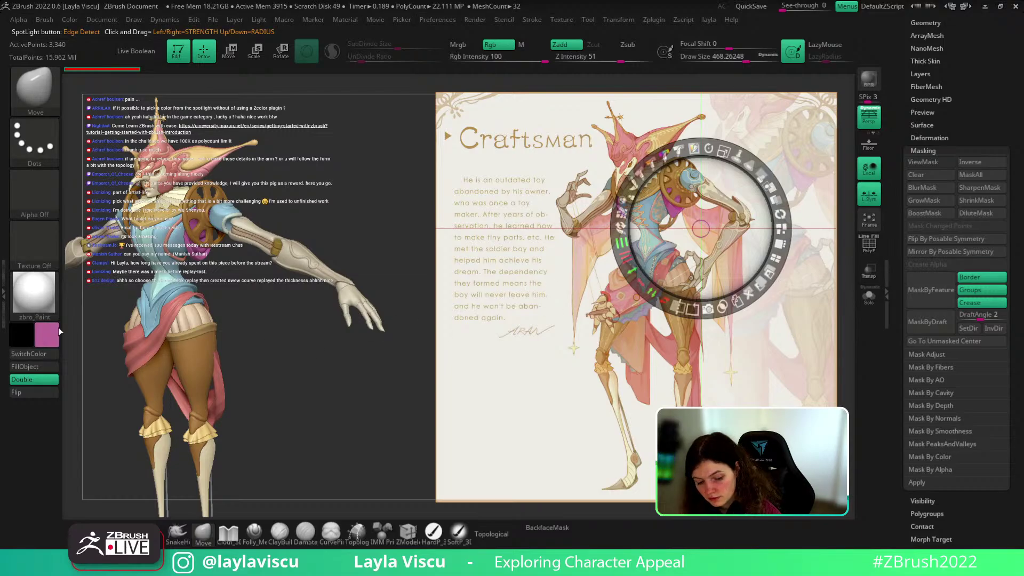
key(c)
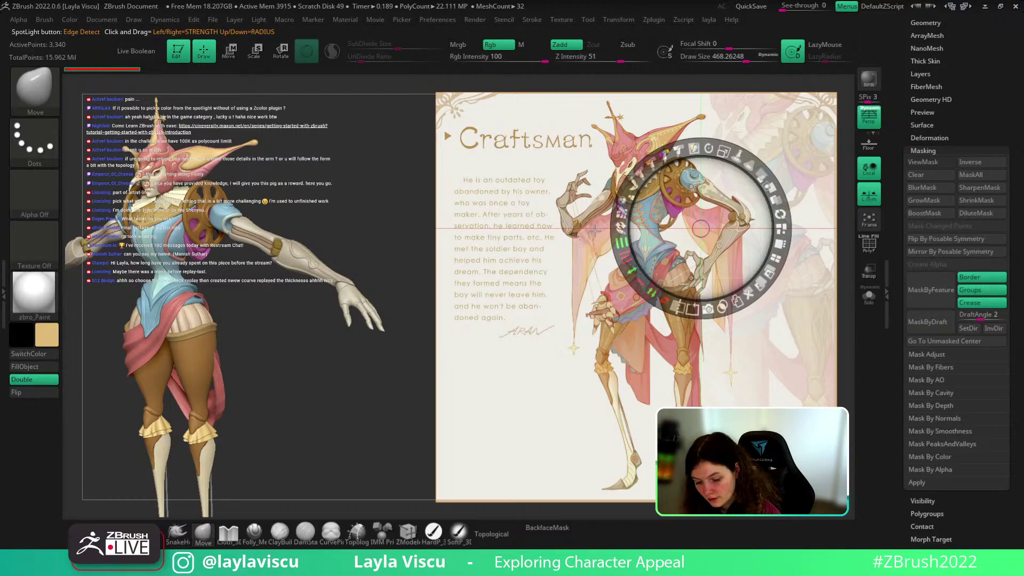
key(c)
key(c)
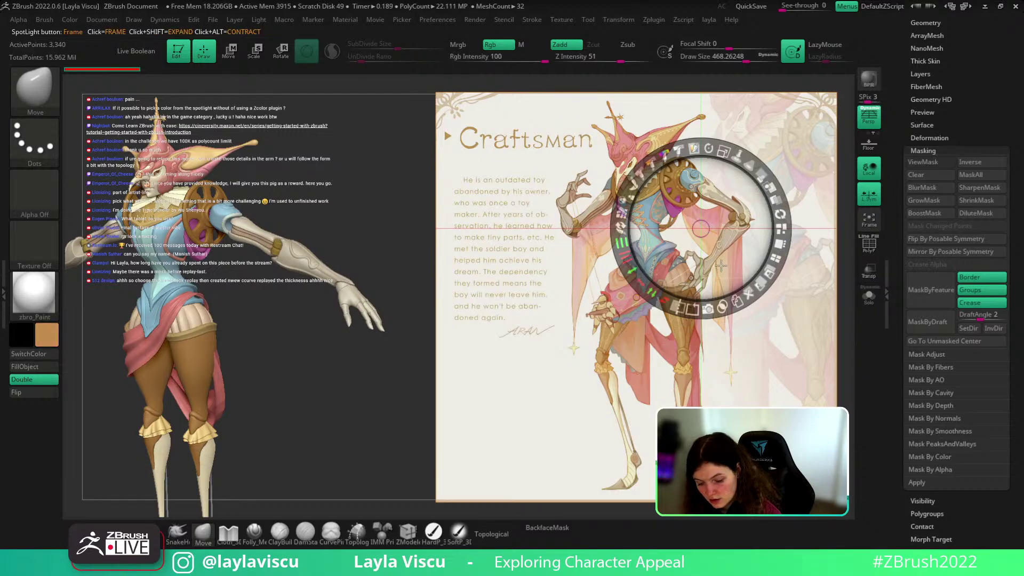
key(c)
key(z)
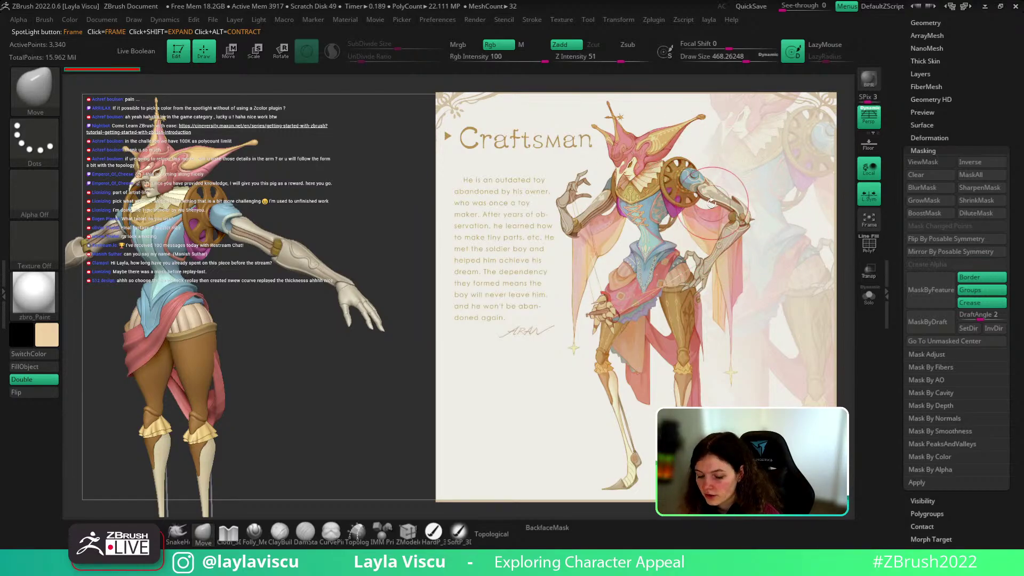
key(z)
key(c)
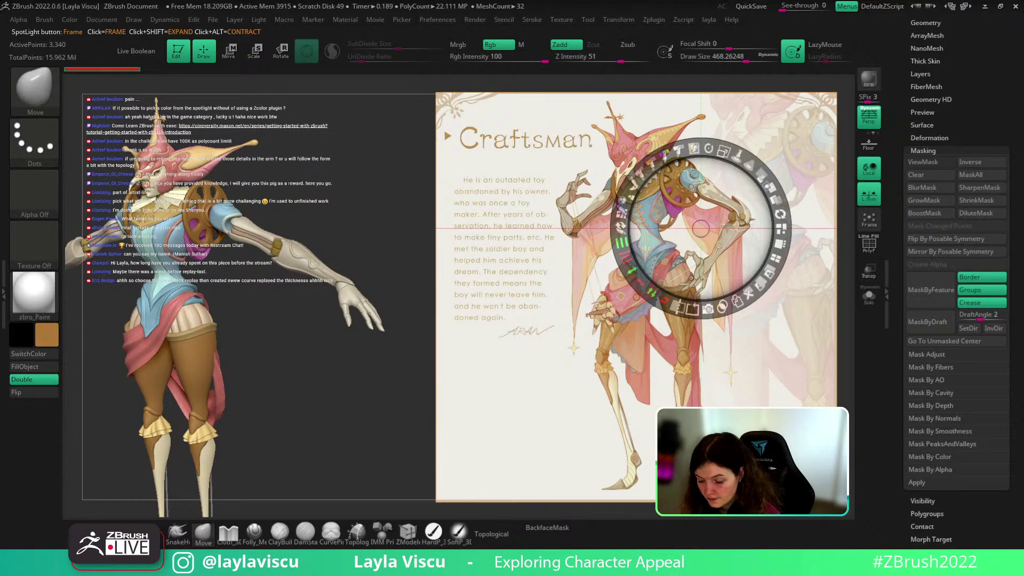
key(c)
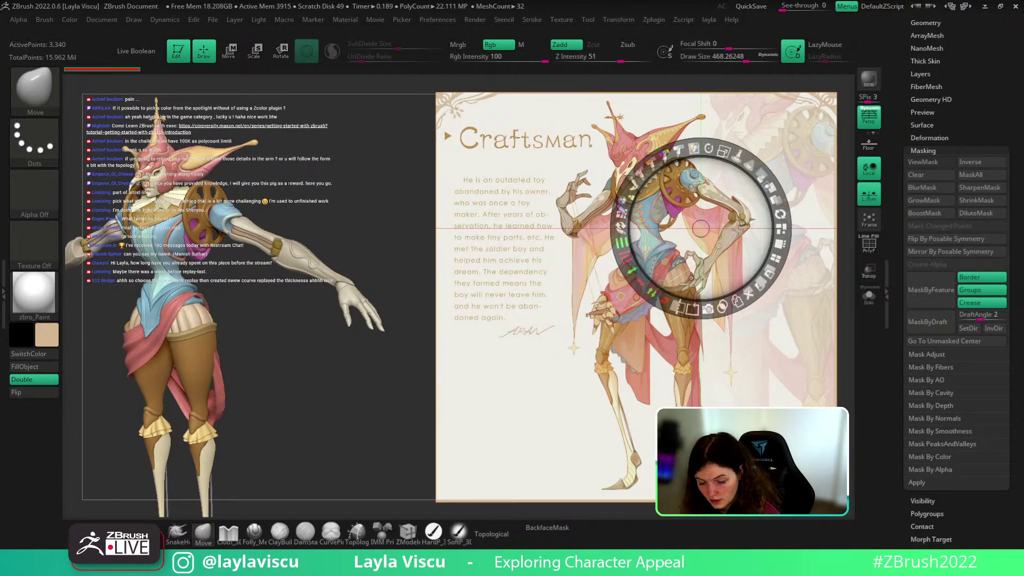
key(z)
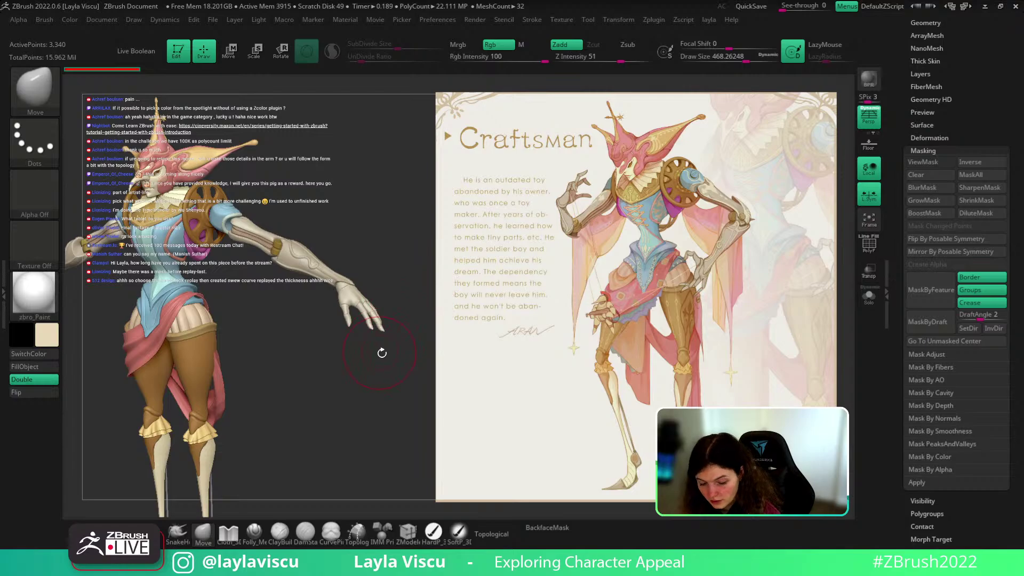
Step: Select the hand subtool, frame the arm without the concept image and set the Move brush's draw size to about 177
drag(382, 352, 384, 330)
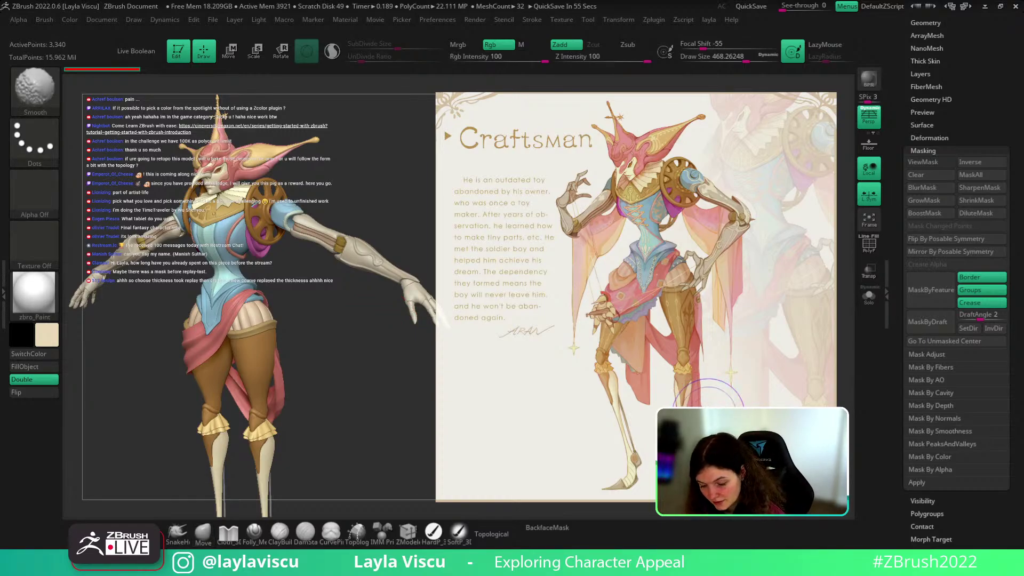
key(shift+z)
alt+click(421, 297)
mouse_move(570, 281)
alt+mouse_down()
mouse_move(654, 295)
mouse_move(610, 338)
mouse_move(743, 306)
mouse_move(705, 325)
mouse_move(699, 358)
mouse_move(673, 359)
alt+mouse_up()
key(s)
drag(704, 393, 649, 352)
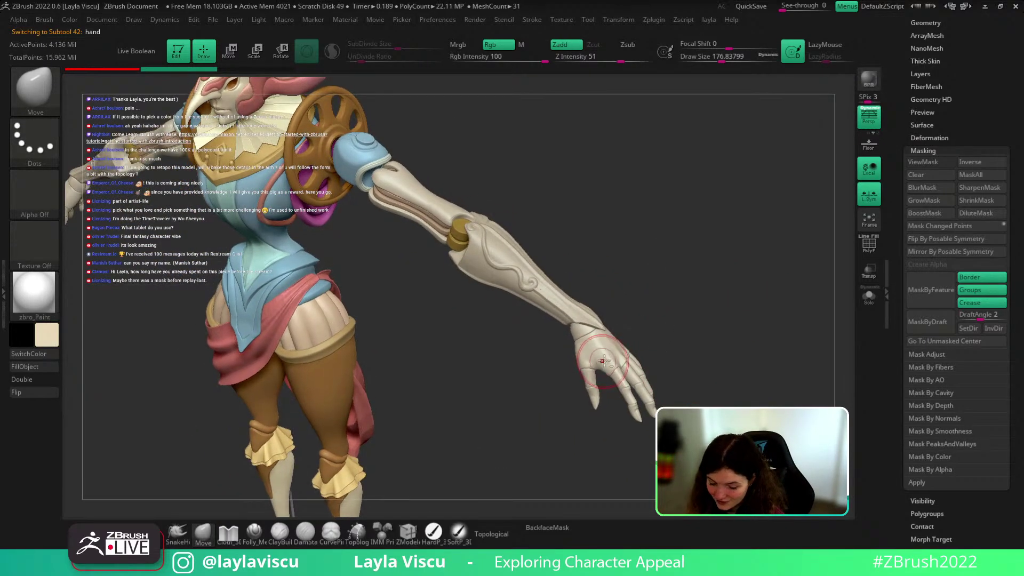
key(shift+z)
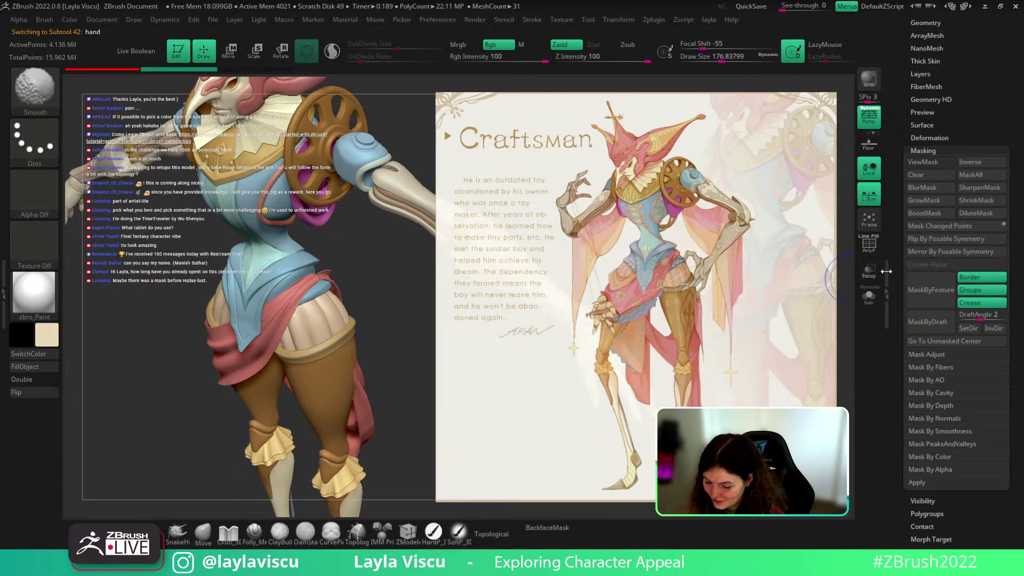
key(shift+z)
Step: Isolate the palm polygroup of the hand and separate it from the fingers with Split Hidden
click(868, 297)
key(shift+f)
key(shift+f)
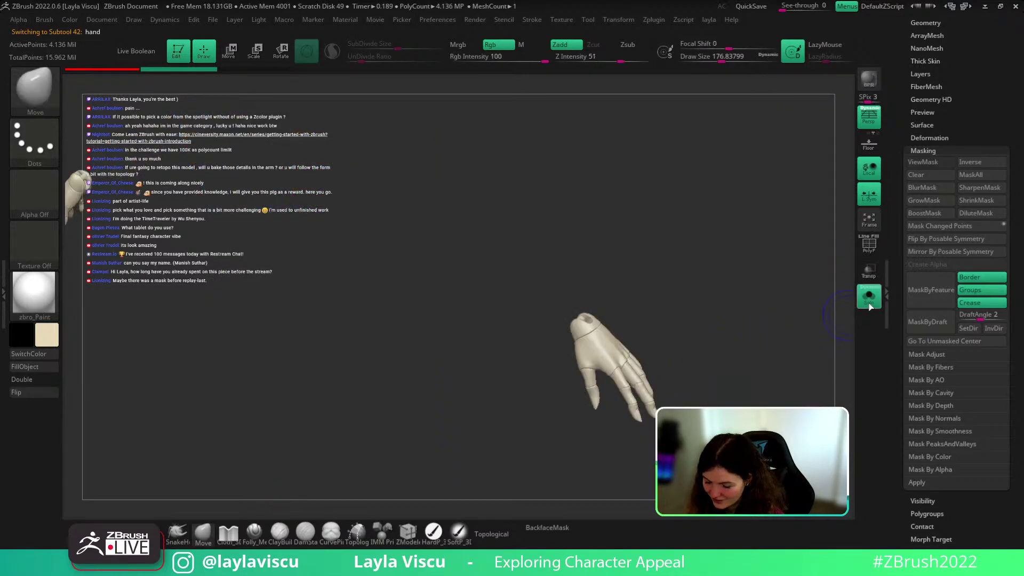
ctrl+shift+click(617, 359)
drag(749, 319, 744, 352)
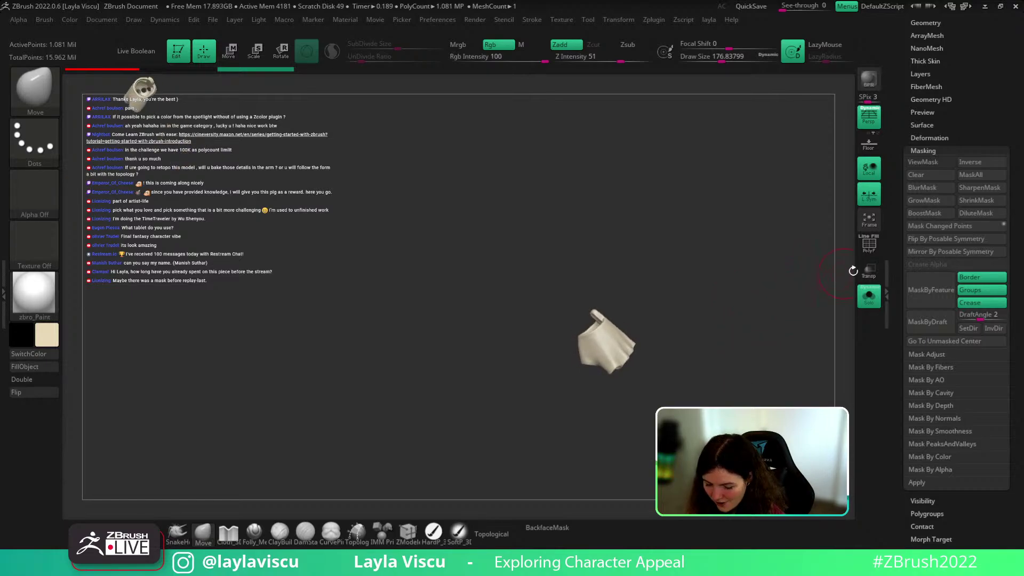
drag(933, 80, 933, 158)
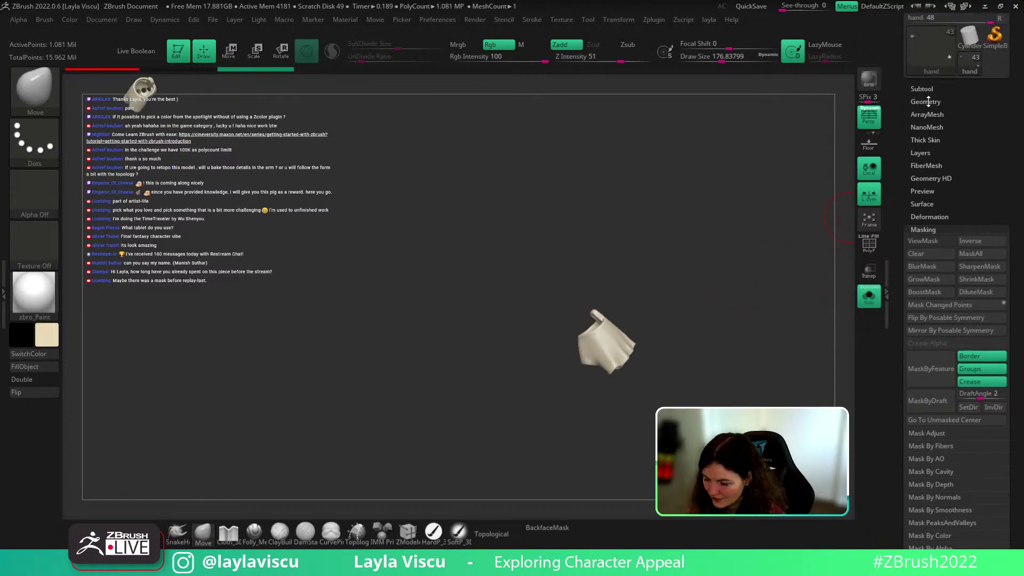
click(926, 101)
key(2)
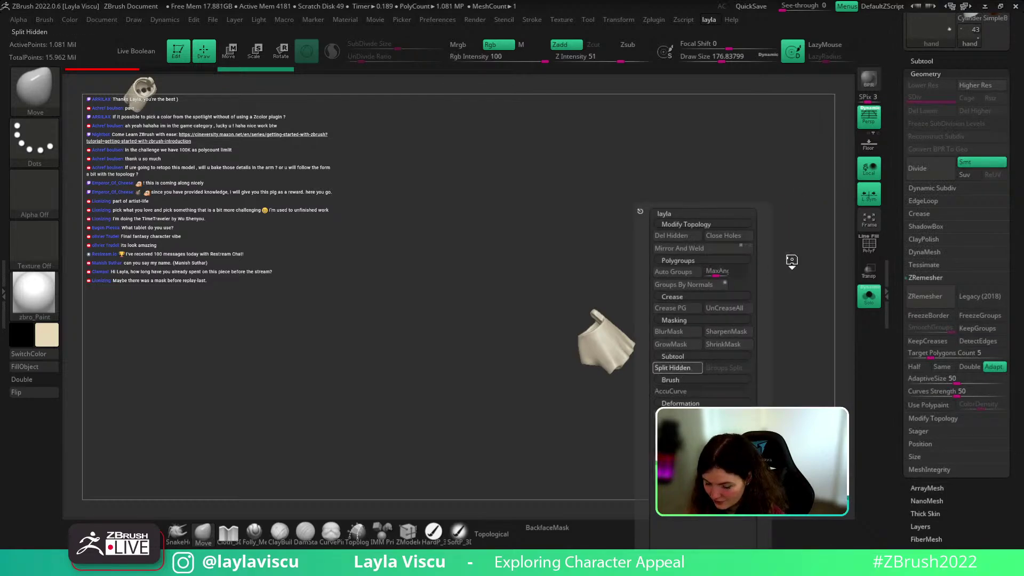
click(868, 297)
Step: Turn on the polyframe and slice a separate polygroup into the thumb side of the palm with the SliceCirc brush
drag(760, 364, 757, 360)
key(shift+f)
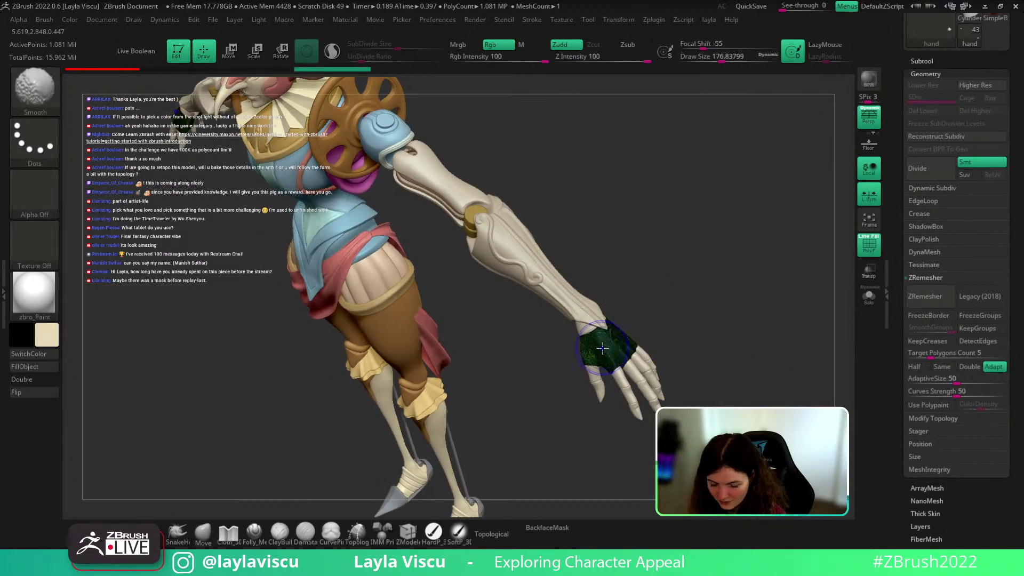
ctrl+shift+click(35, 86)
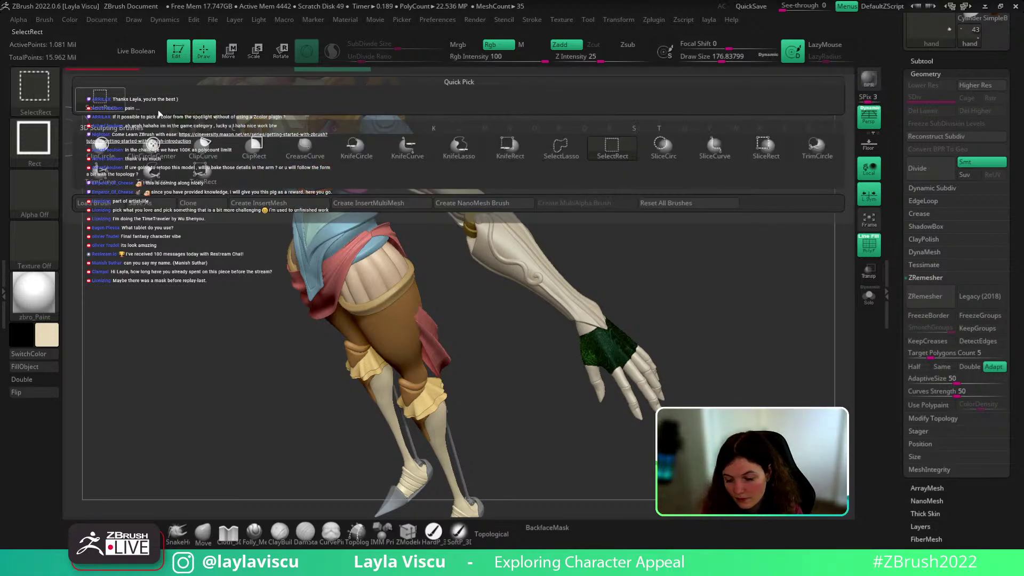
click(663, 144)
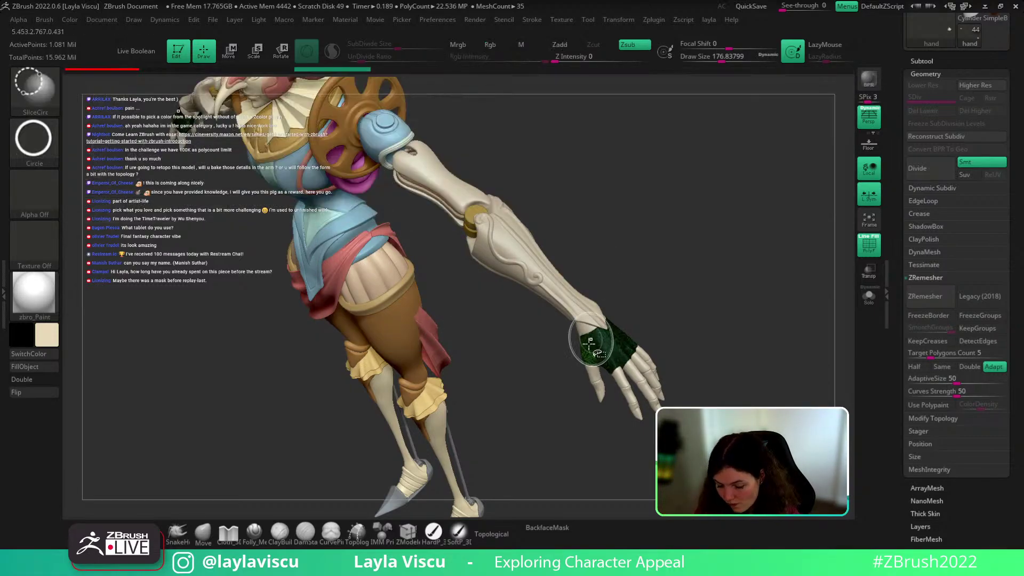
ctrl+shift+drag(590, 341, 610, 415)
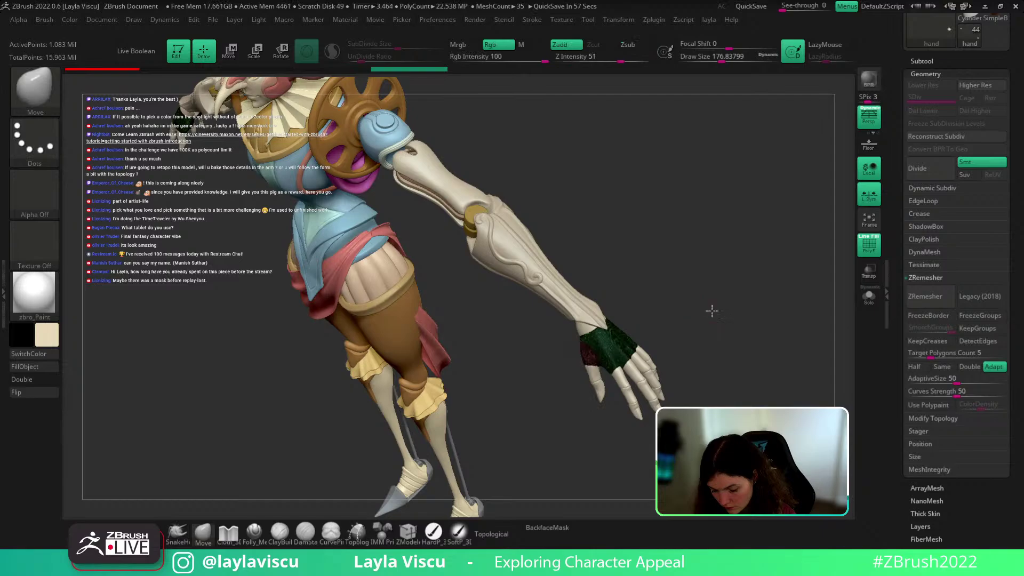
Step: Solo the palm and try slicing the thumb base with a circular SliceCirc cut
mouse_move(712, 311)
mouse_down()
mouse_move(770, 347)
mouse_move(747, 347)
mouse_move(802, 297)
mouse_move(814, 200)
mouse_move(800, 219)
mouse_move(800, 183)
mouse_move(742, 240)
mouse_move(755, 245)
mouse_up()
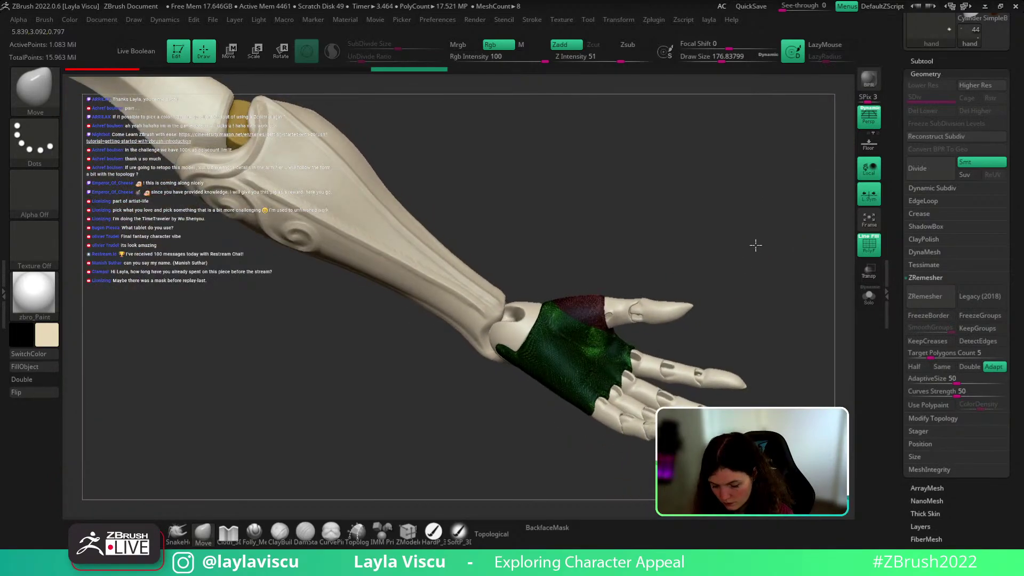
click(868, 296)
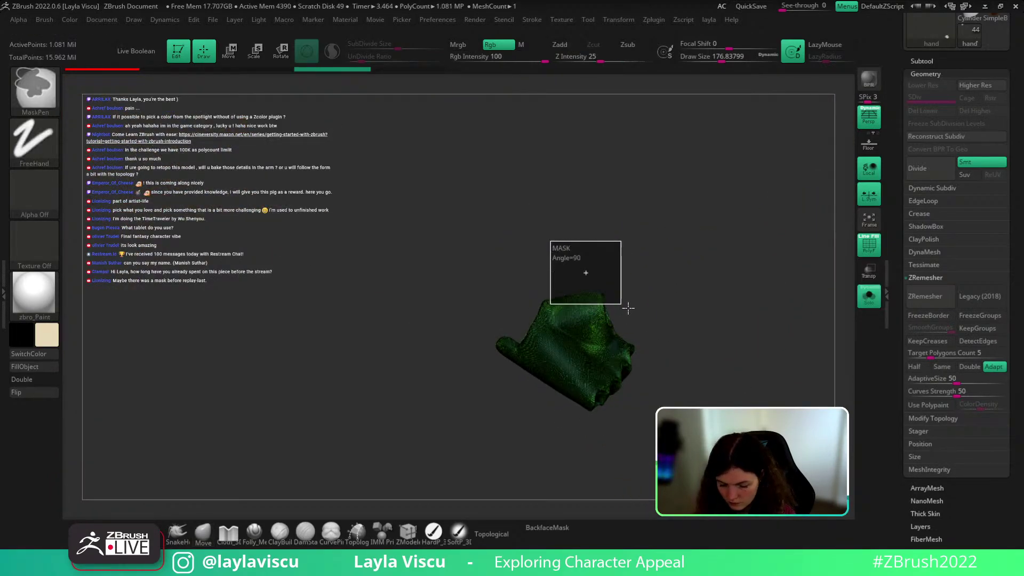
ctrl+drag(628, 308, 670, 320)
mouse_move(545, 239)
ctrl+shift+mouse_down()
mouse_move(591, 285)
mouse_move(681, 325)
mouse_move(623, 339)
mouse_move(708, 345)
mouse_move(688, 334)
mouse_move(662, 343)
ctrl+shift+mouse_up()
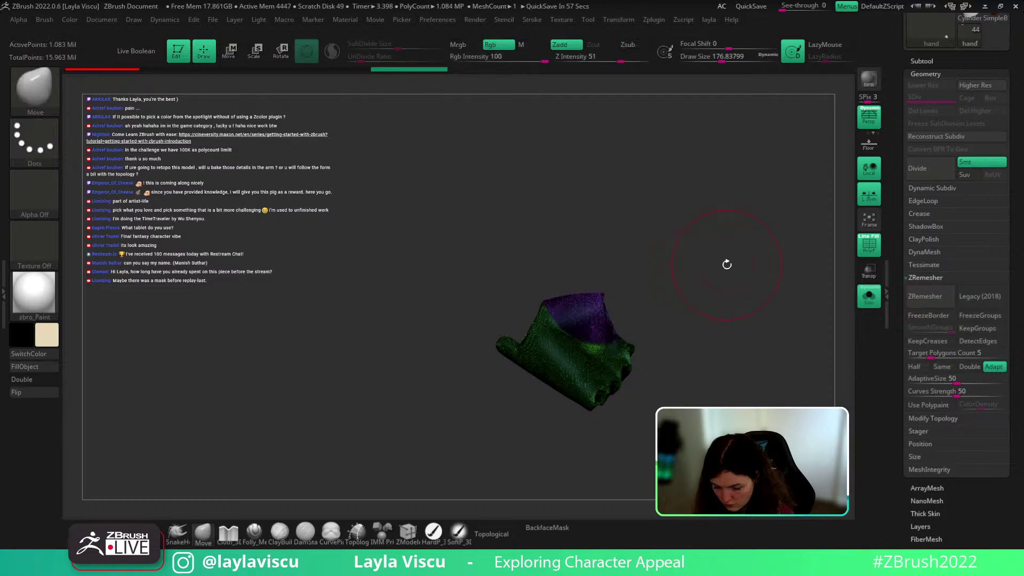
mouse_move(727, 263)
mouse_down()
mouse_move(752, 469)
mouse_move(739, 447)
mouse_up()
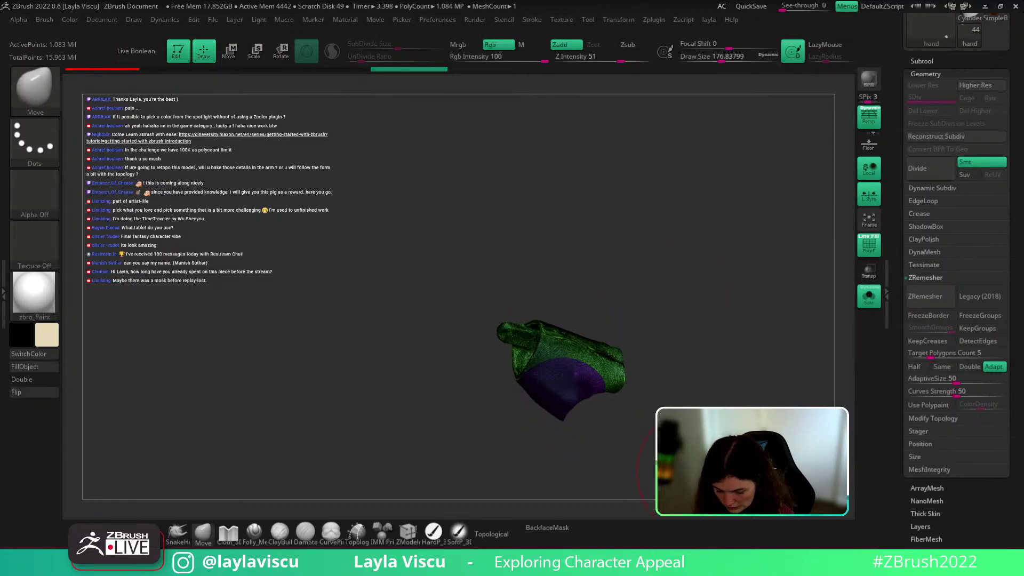
key(ctrl+z)
Step: Change the SliceCirc stroke to Lasso and slice a curved thumb-base polygroup into the palm
drag(699, 395, 704, 213)
mouse_move(553, 284)
mouse_down()
mouse_move(681, 242)
mouse_move(736, 299)
mouse_up()
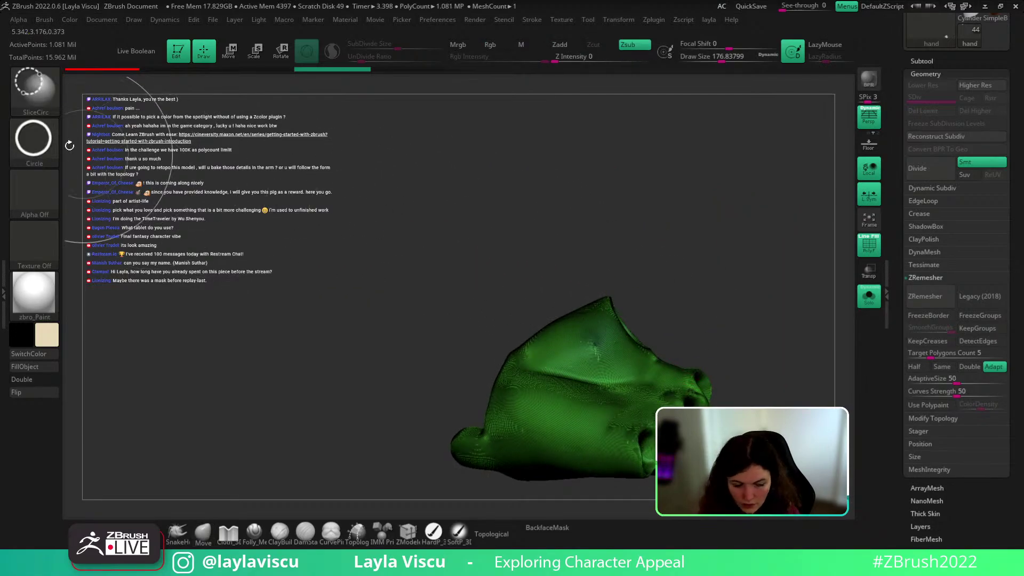
click(33, 140)
click(254, 154)
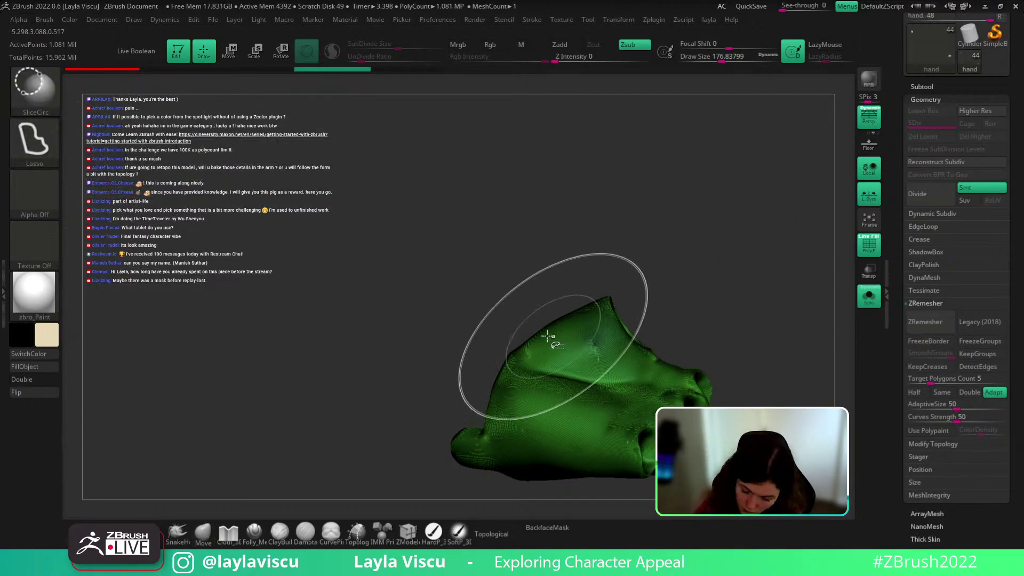
mouse_move(503, 329)
ctrl+shift+mouse_down()
mouse_move(597, 373)
mouse_move(674, 266)
mouse_move(573, 177)
ctrl+shift+mouse_up()
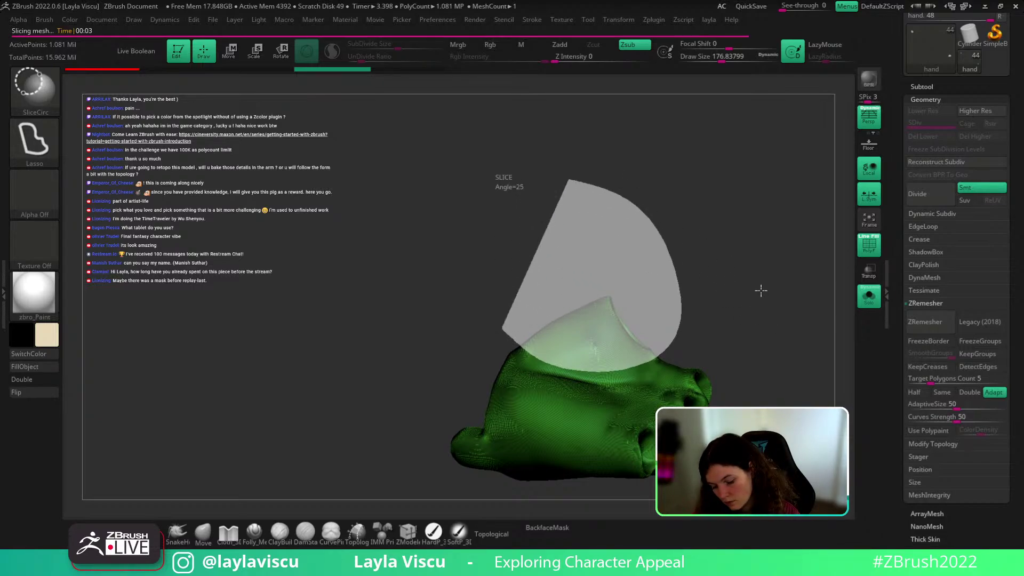
mouse_move(761, 290)
mouse_down()
mouse_move(779, 397)
mouse_move(786, 338)
mouse_up()
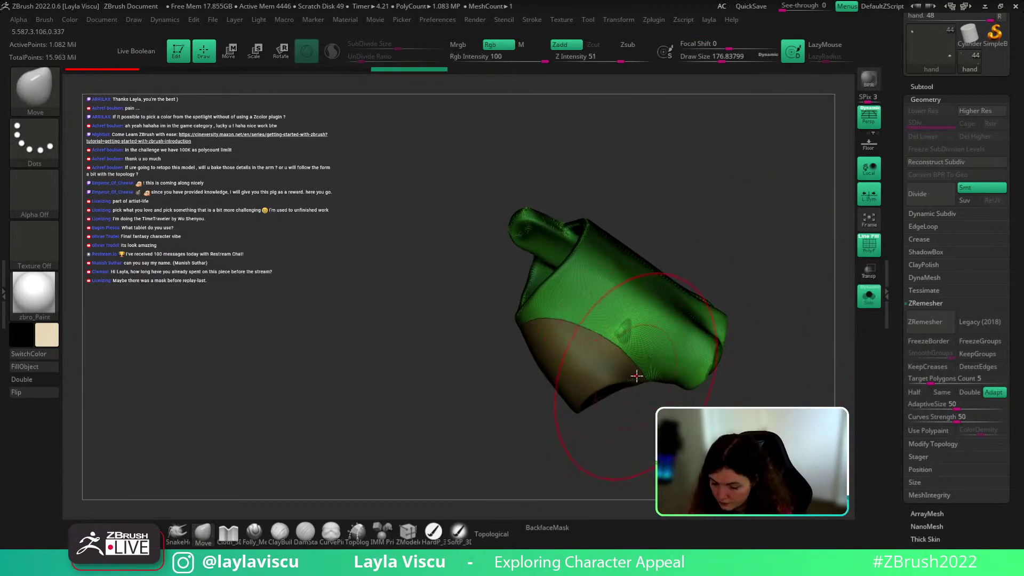
Step: Isolate the thumb base and the main palm polygroup in turn and cap their open cuts with Close Holes
key(ctrl+shift)
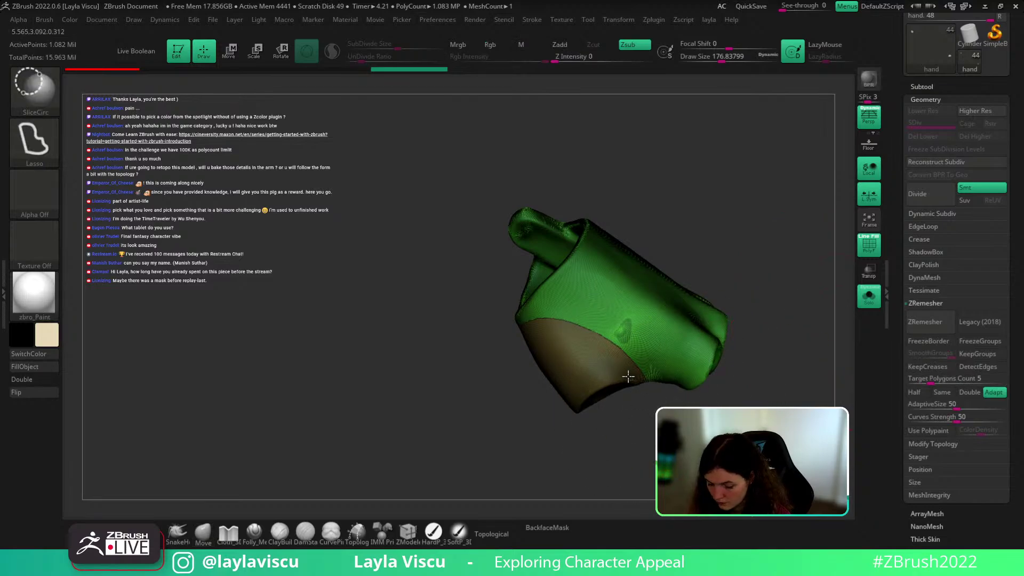
ctrl+shift+click(628, 377)
ctrl+shift+click(663, 395)
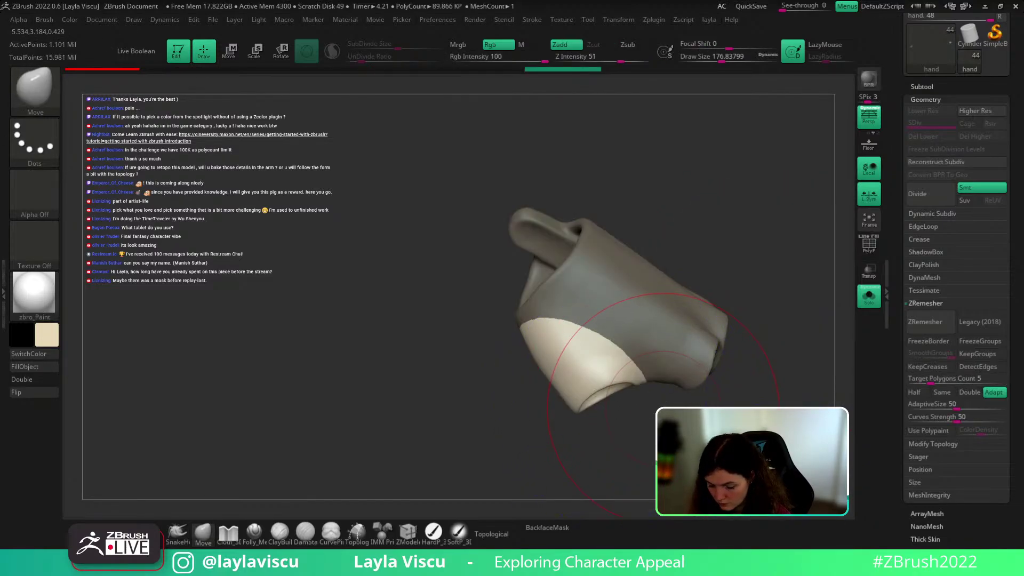
ctrl+drag(662, 406, 675, 400)
ctrl+shift+click(688, 336)
key(q)
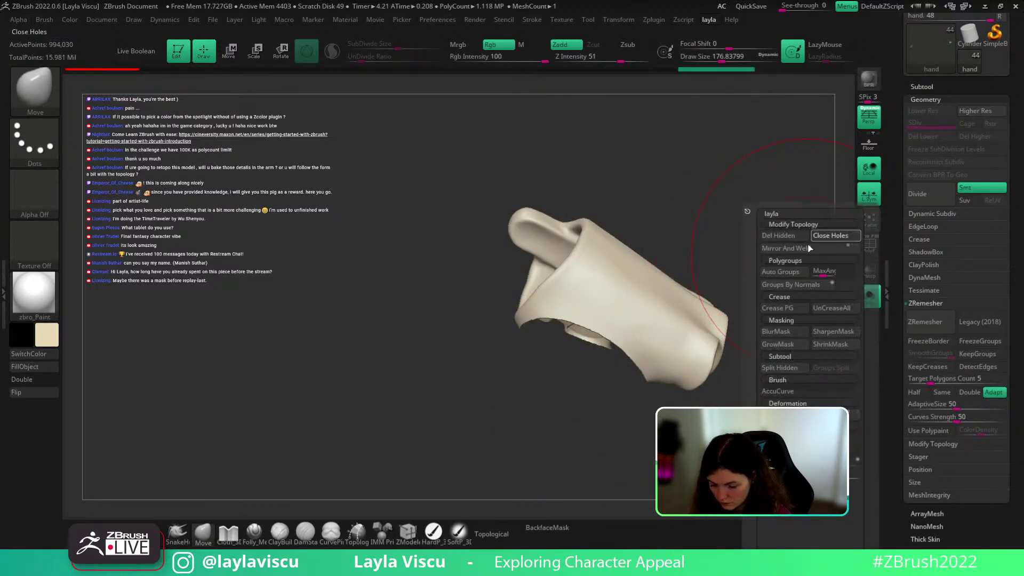
click(821, 237)
Step: Clear the mask and smooth the palm along the thumb-base seam with the draw size at about 90
ctrl+drag(653, 407, 646, 400)
shift+drag(629, 361, 595, 331)
drag(537, 408, 592, 435)
shift+drag(629, 352, 585, 363)
mouse_move(717, 321)
mouse_down()
mouse_move(739, 256)
mouse_move(669, 309)
mouse_up()
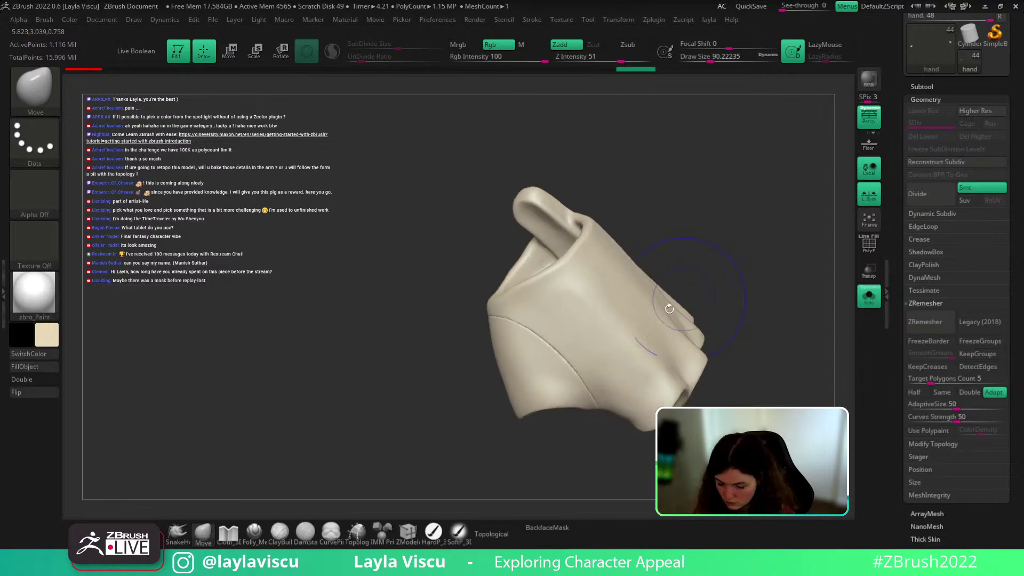
drag(736, 320, 709, 166)
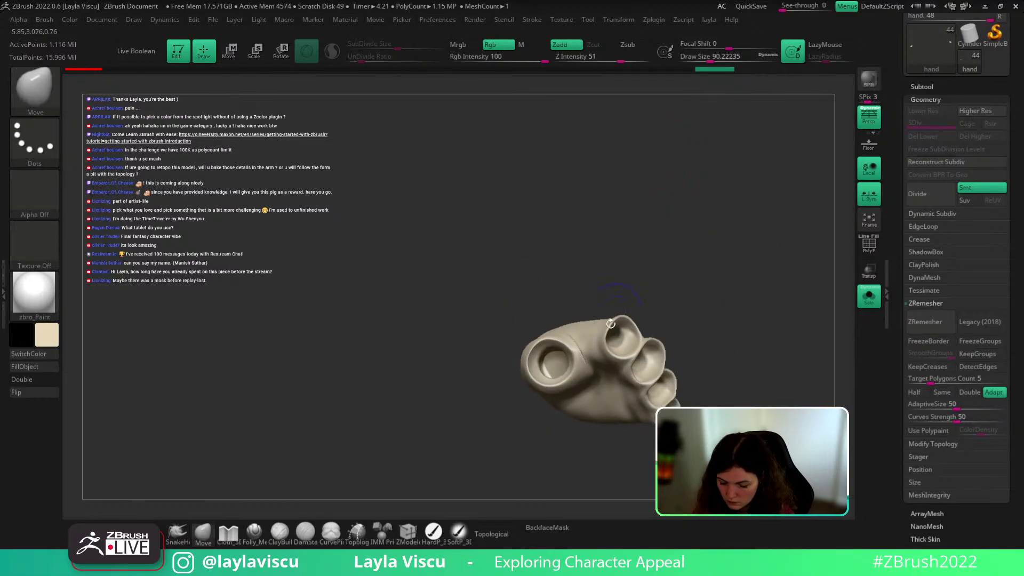
shift+drag(575, 341, 585, 359)
mouse_move(597, 440)
mouse_down()
mouse_move(598, 376)
mouse_move(568, 437)
mouse_up()
Step: Leave Solo mode to bring back the rest of the character and check the thumb-base seam from the back of the hand
drag(670, 312, 827, 325)
click(869, 296)
ctrl+right_drag(818, 315, 772, 334)
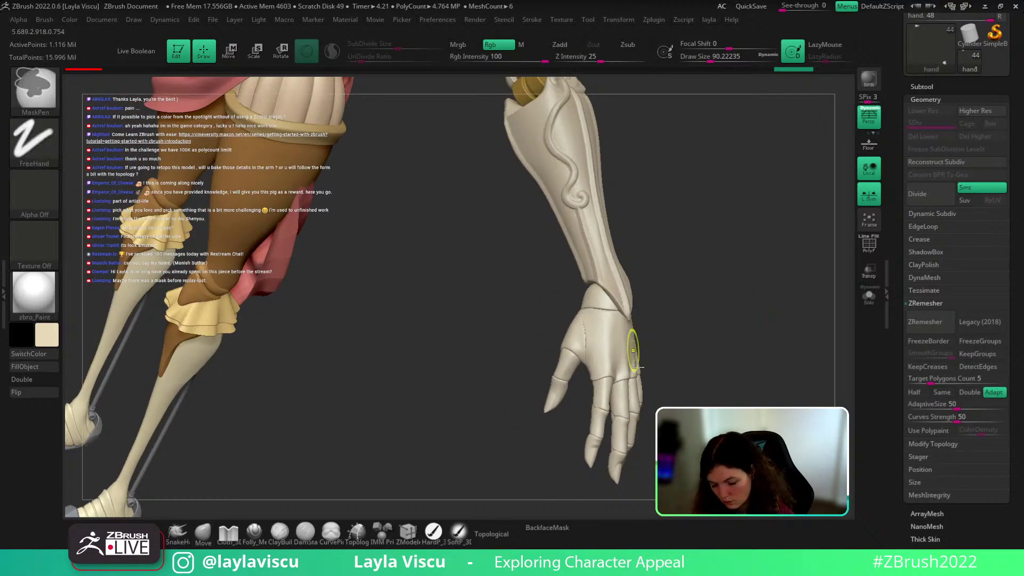
ctrl+right_drag(638, 368, 742, 343)
key(shift+f)
key(shift+f)
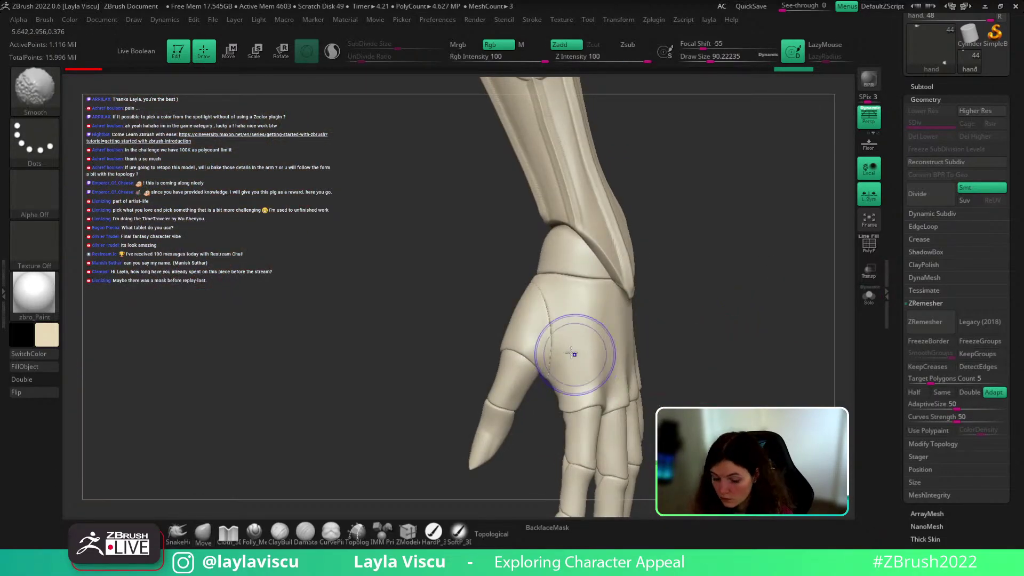
Step: Reselect the Move brush and smooth small areas of the palm around the thumb base
key(b)
key(m)
key(v)
ctrl+right_drag(605, 298, 736, 315)
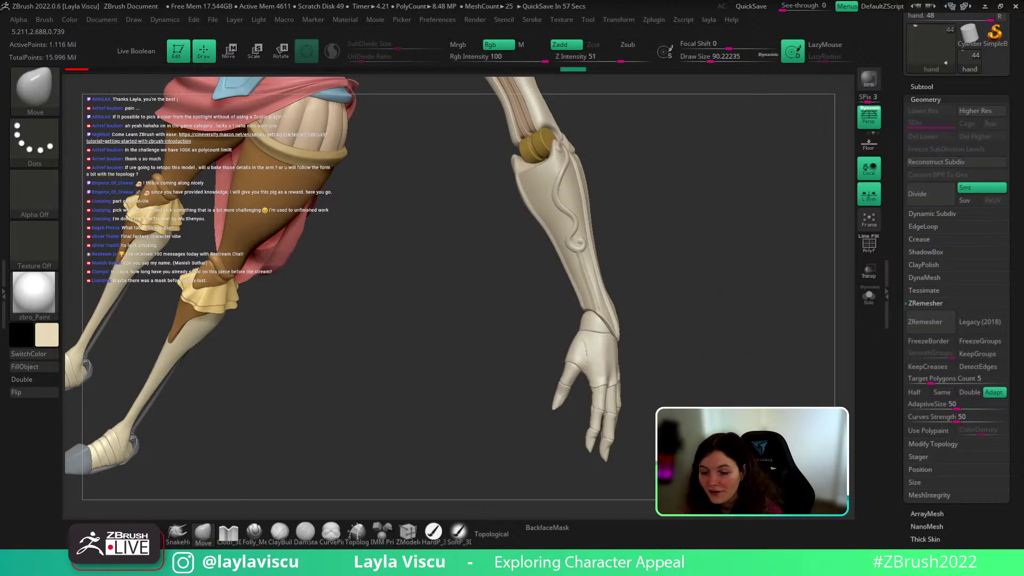
mouse_move(733, 316)
right_down()
mouse_move(697, 323)
mouse_move(629, 382)
mouse_move(620, 410)
right_up()
shift+drag(569, 361, 568, 368)
right_drag(554, 315, 615, 329)
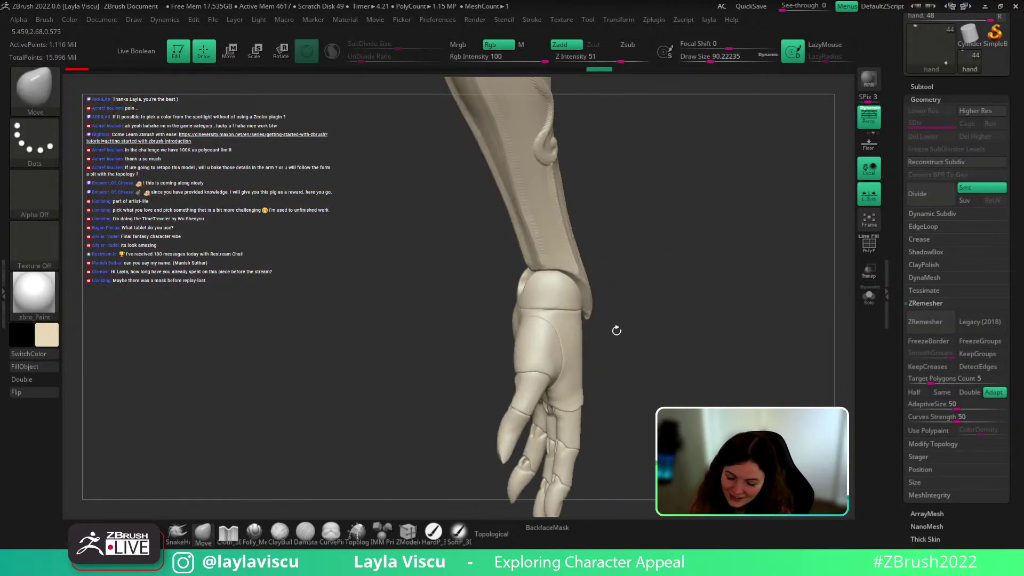
shift+drag(531, 331, 544, 324)
mouse_move(512, 326)
right_down()
mouse_move(590, 334)
mouse_move(612, 347)
right_up()
Step: Turn on the polyframe and ZRemesh the palm with KeepGroups on, SmoothGroups 1 and a target polygon count of about 4.6
ctrl+shift+click(549, 328)
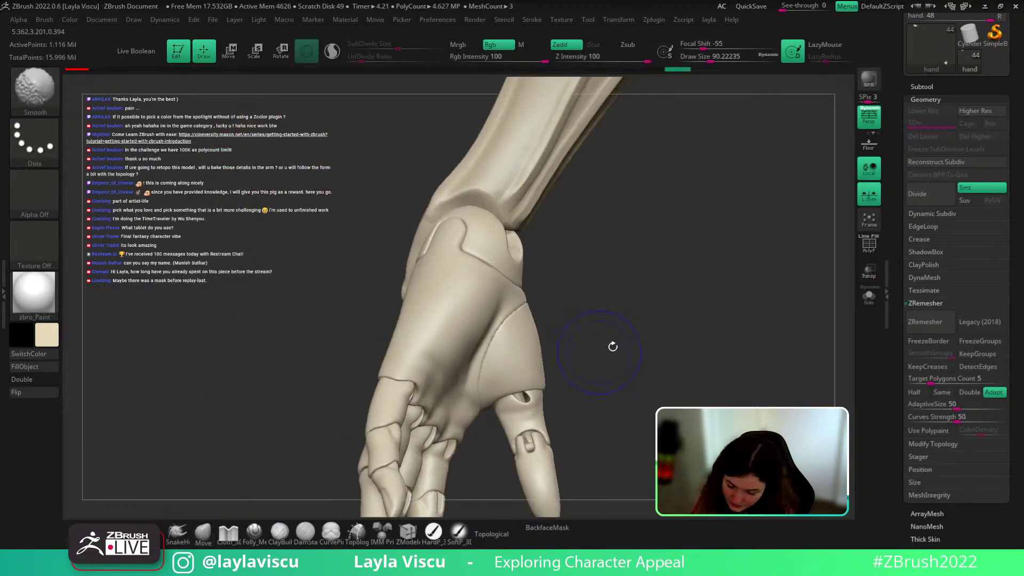
key(shift+f)
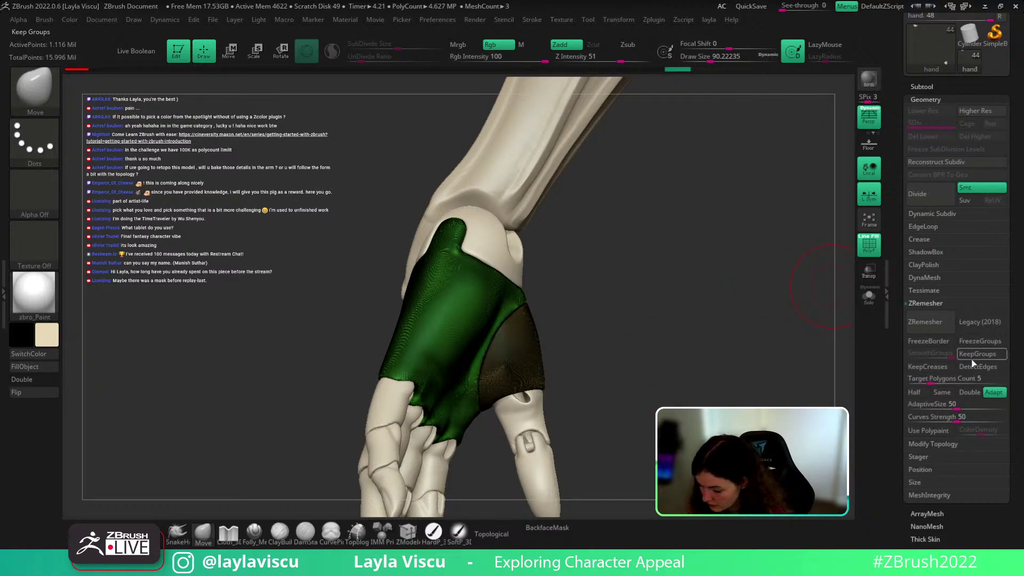
click(976, 354)
drag(932, 379, 931, 379)
drag(715, 352, 698, 384)
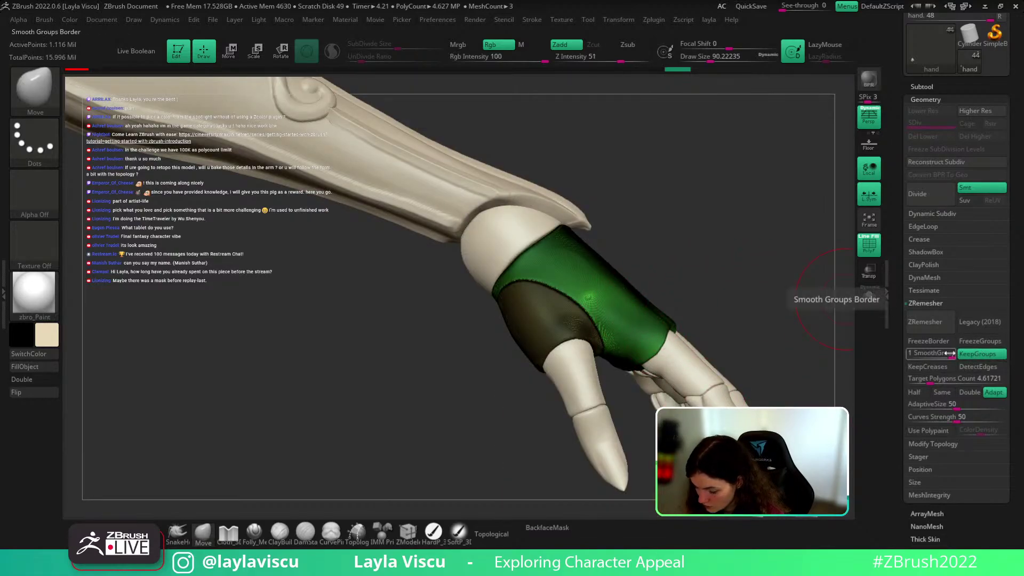
click(925, 391)
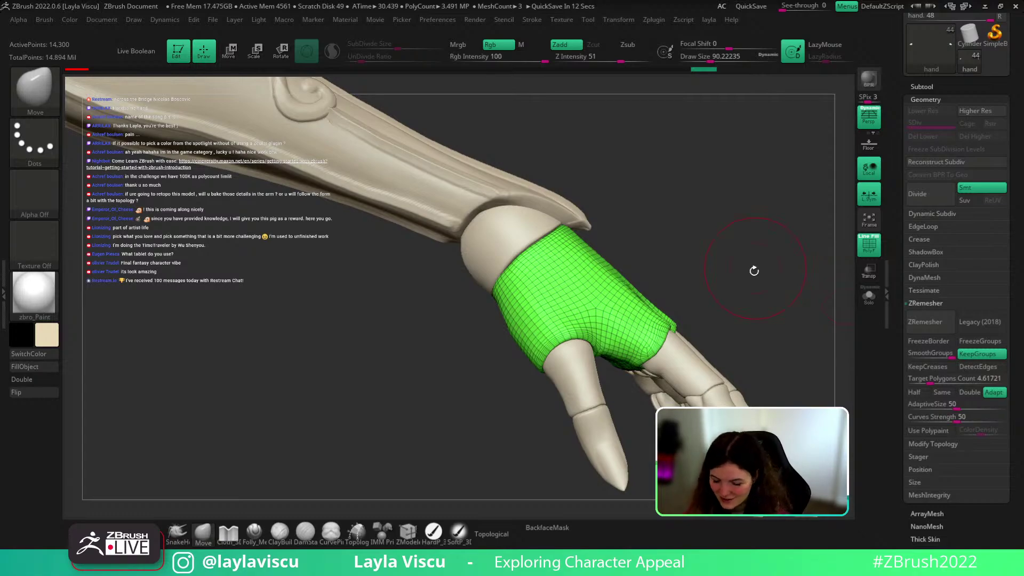
Step: Inspect the remeshed palm and undo the ZRemesh
mouse_move(754, 271)
mouse_down()
mouse_move(758, 303)
mouse_move(772, 267)
mouse_up()
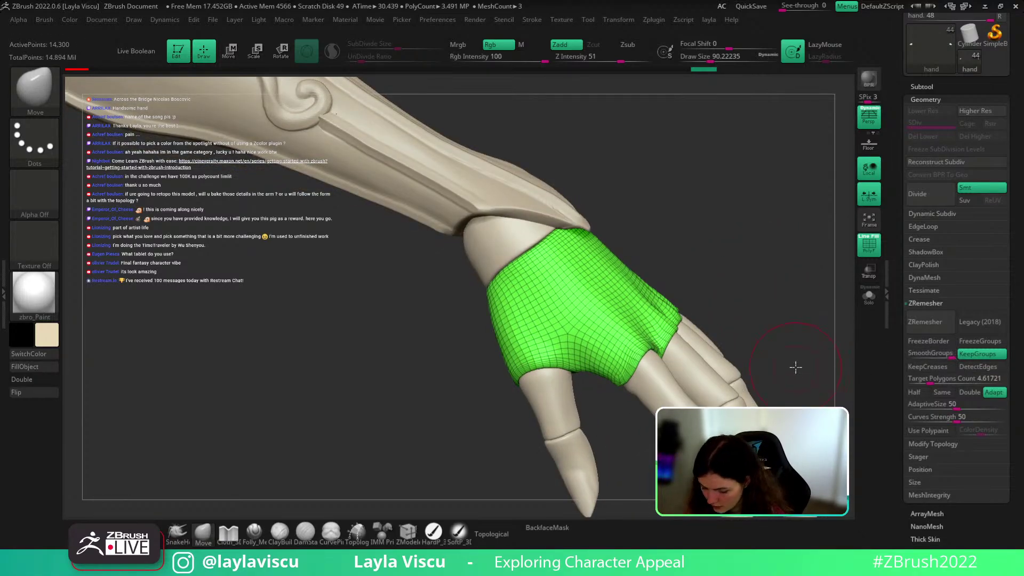
drag(795, 367, 702, 244)
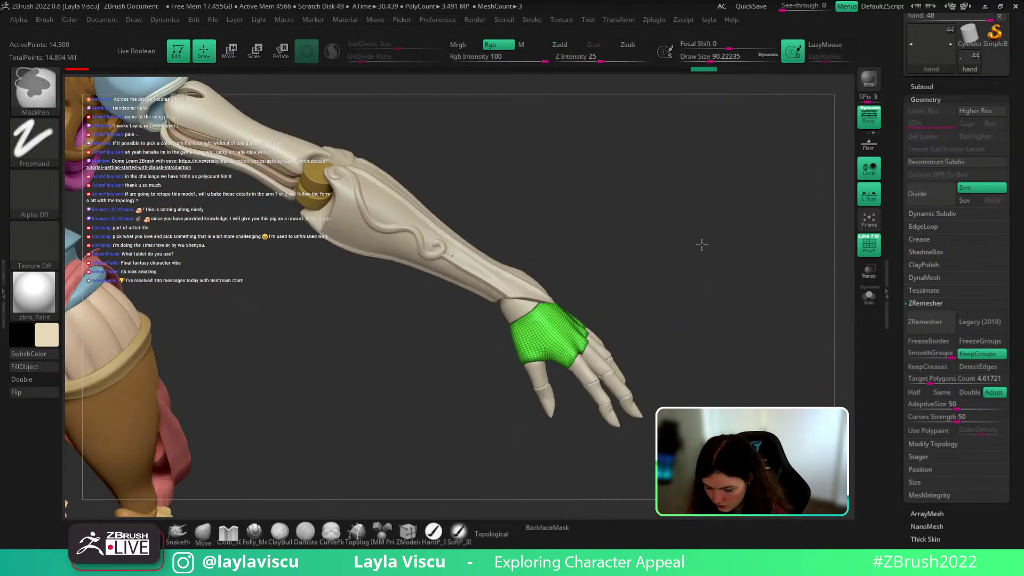
ctrl+right_drag(702, 245, 606, 338)
key(ctrl+z)
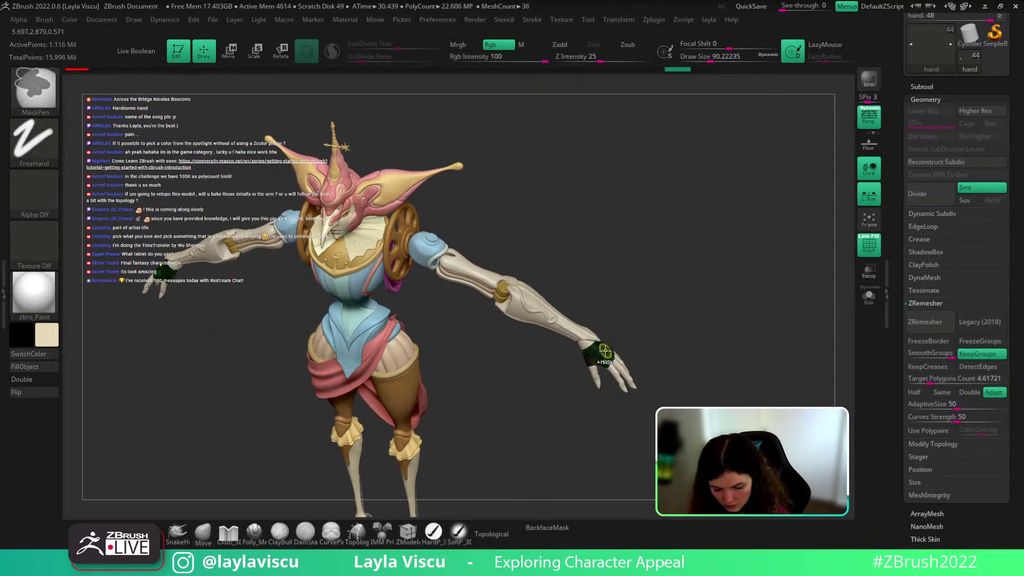
Step: Compare both hands from the front and copy the sliced palm to the opposite hand with Mirror And Weld
mouse_move(640, 336)
mouse_down()
mouse_move(686, 304)
mouse_move(715, 334)
mouse_move(681, 288)
mouse_move(757, 294)
mouse_move(748, 253)
mouse_up()
right_click(749, 253)
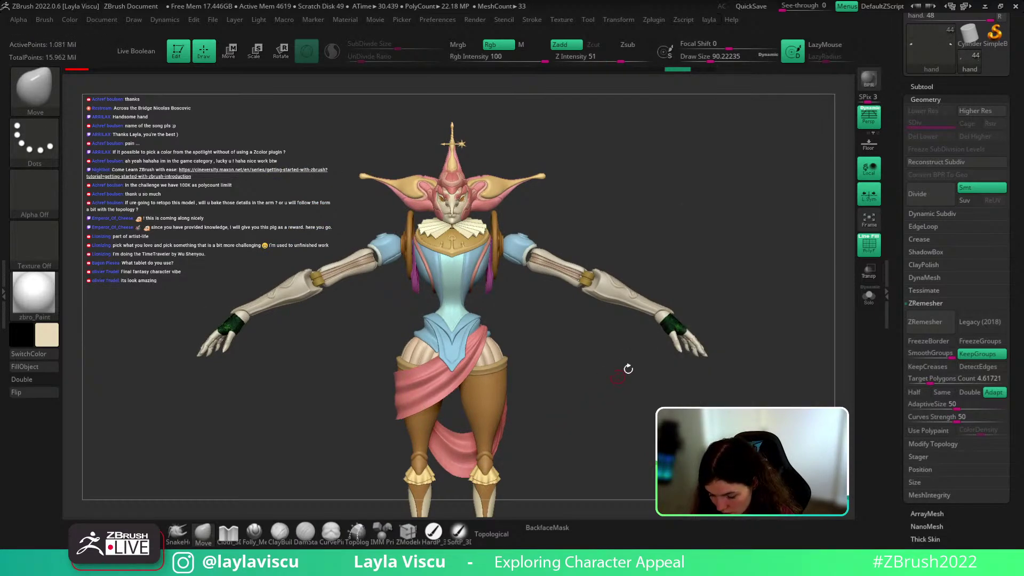
key(ctrl+z)
right_click(750, 288)
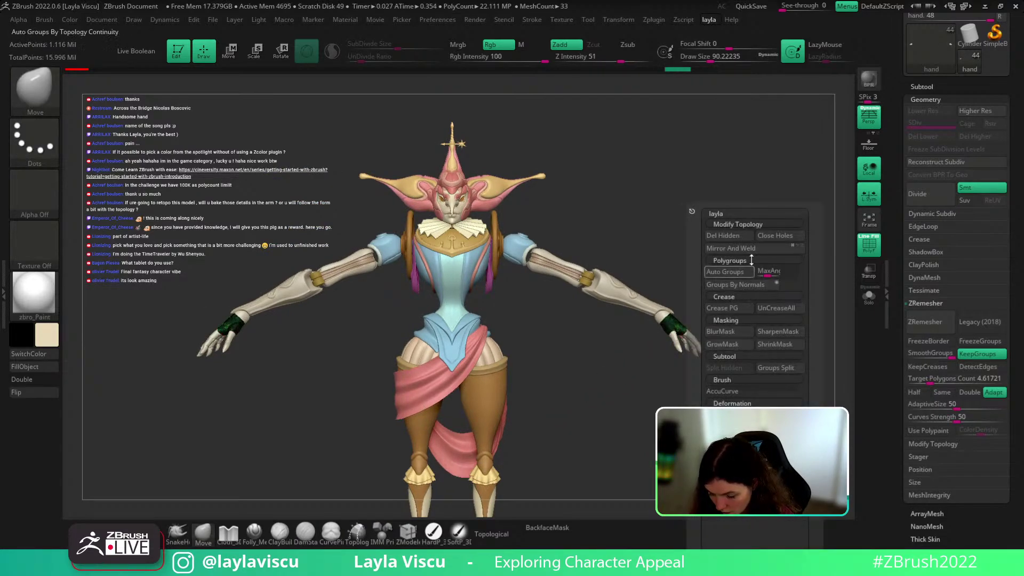
key(ctrl+z)
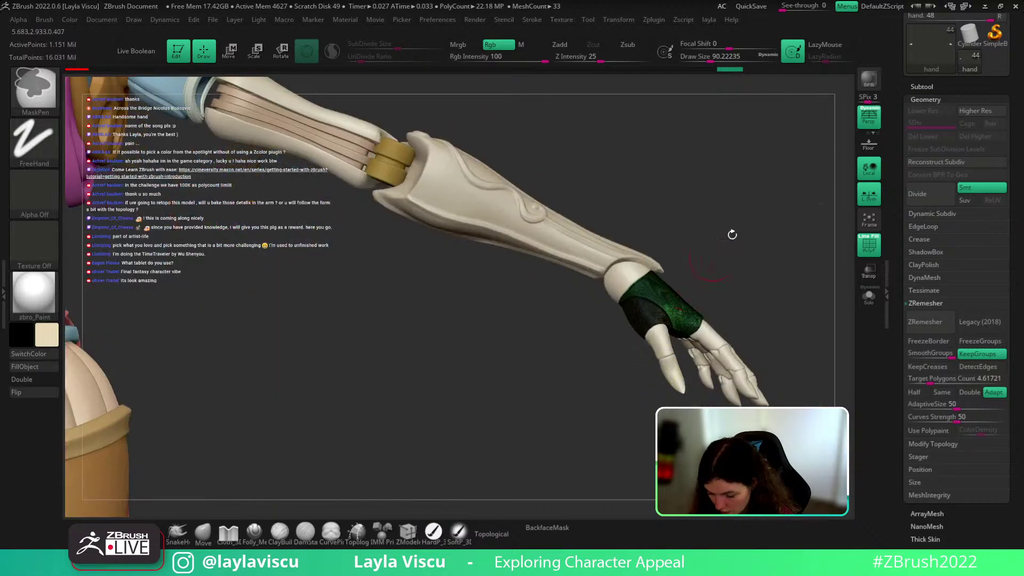
Step: Raise the target polygon count to about 6.8 and ZRemesh the palm with its polygroups kept
drag(732, 234, 722, 299)
ctrl+right_drag(722, 299, 717, 338)
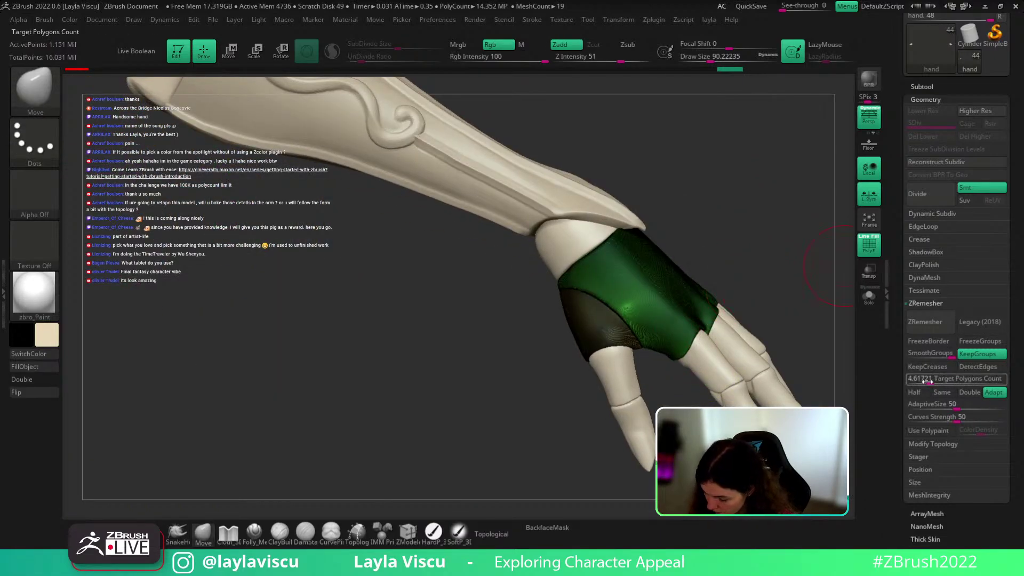
drag(927, 381, 932, 381)
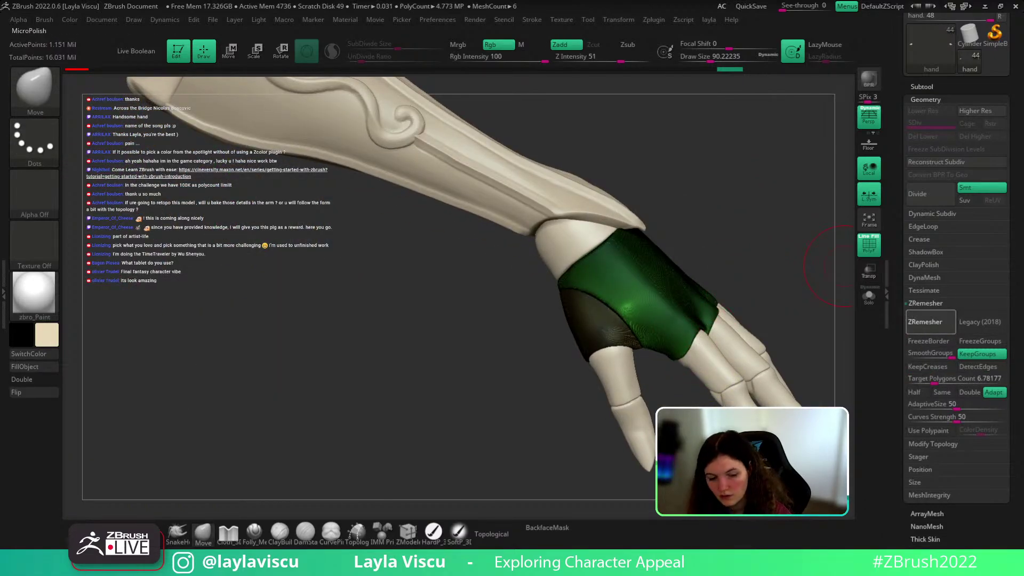
click(925, 322)
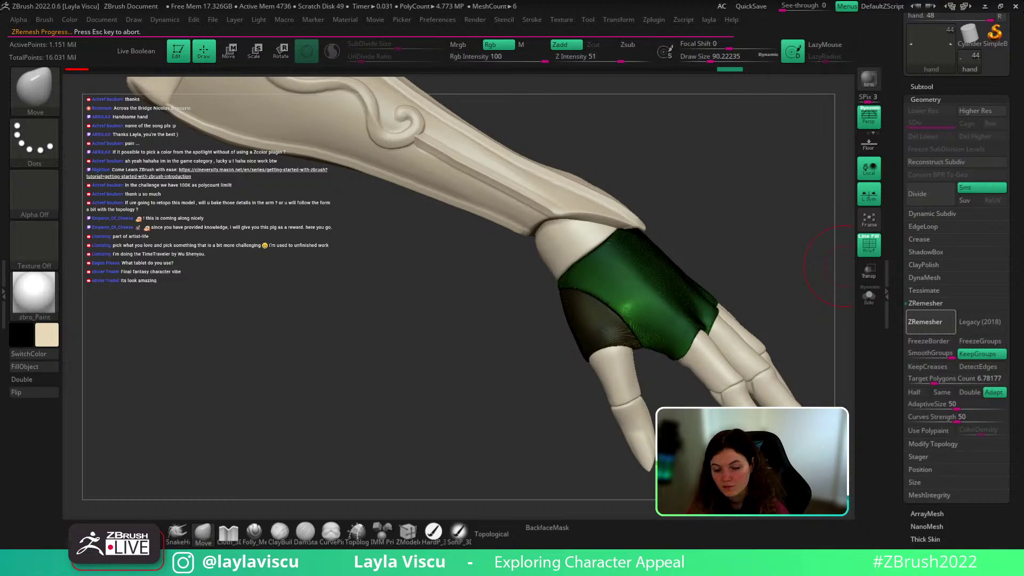
Step: Isolate the main palm polygroup, smooth its thumb-side edge at a draw size of about 17 and unhide the rest
mouse_move(829, 267)
mouse_down()
mouse_move(811, 286)
mouse_move(799, 274)
mouse_move(581, 283)
mouse_up()
ctrl+shift+click(581, 275)
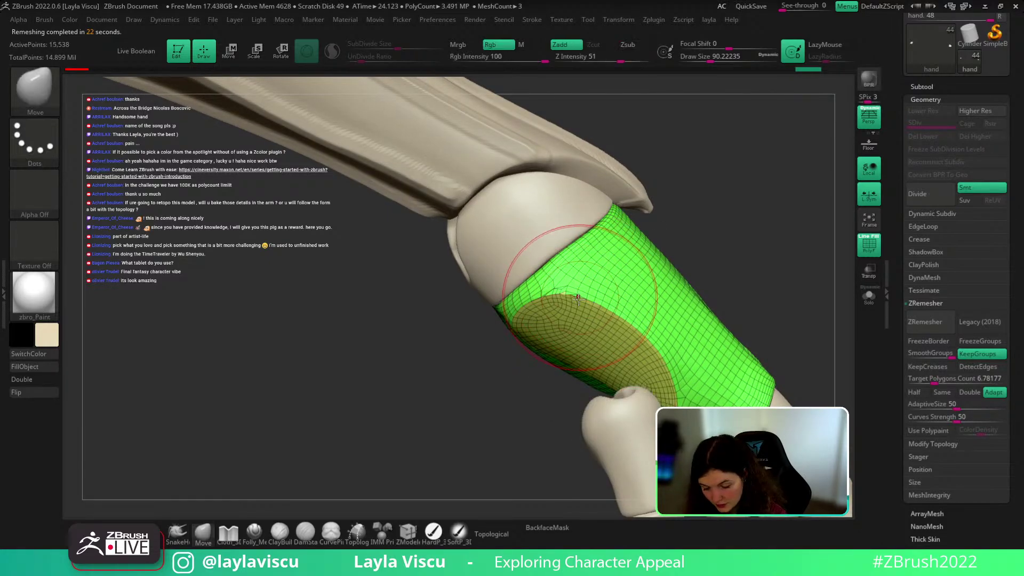
key(s)
drag(547, 312, 540, 312)
right_drag(540, 312, 532, 297)
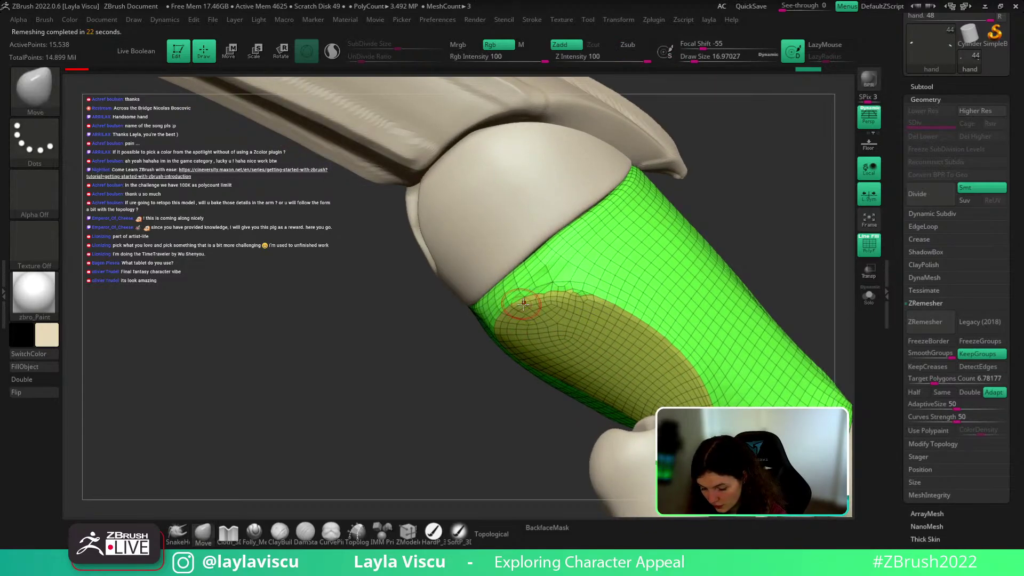
mouse_move(757, 255)
right_down()
mouse_move(767, 201)
mouse_move(790, 204)
mouse_move(747, 271)
right_up()
ctrl+shift+click(505, 385)
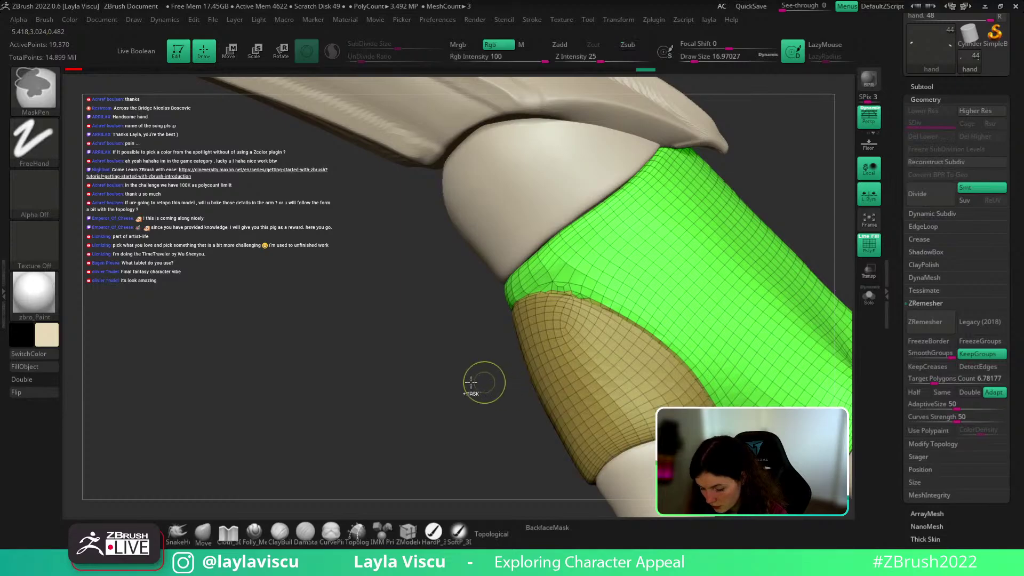
Step: Run ZRemesher on the palm again and hide the thumb-base polygroup to check the seam
mouse_move(485, 377)
mouse_down()
mouse_move(434, 309)
mouse_move(418, 229)
mouse_move(452, 368)
mouse_move(464, 374)
mouse_up()
click(926, 321)
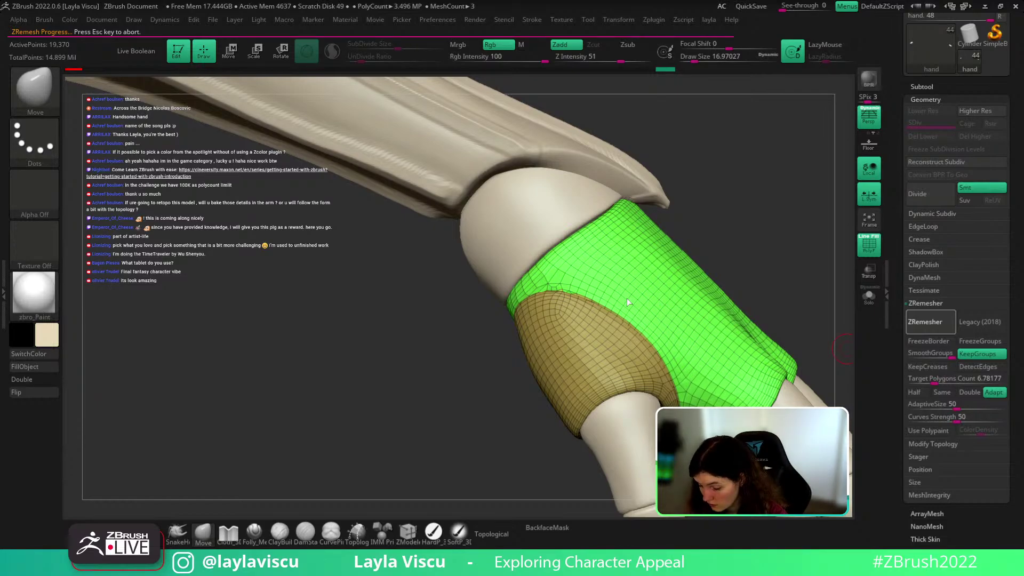
drag(739, 275, 768, 246)
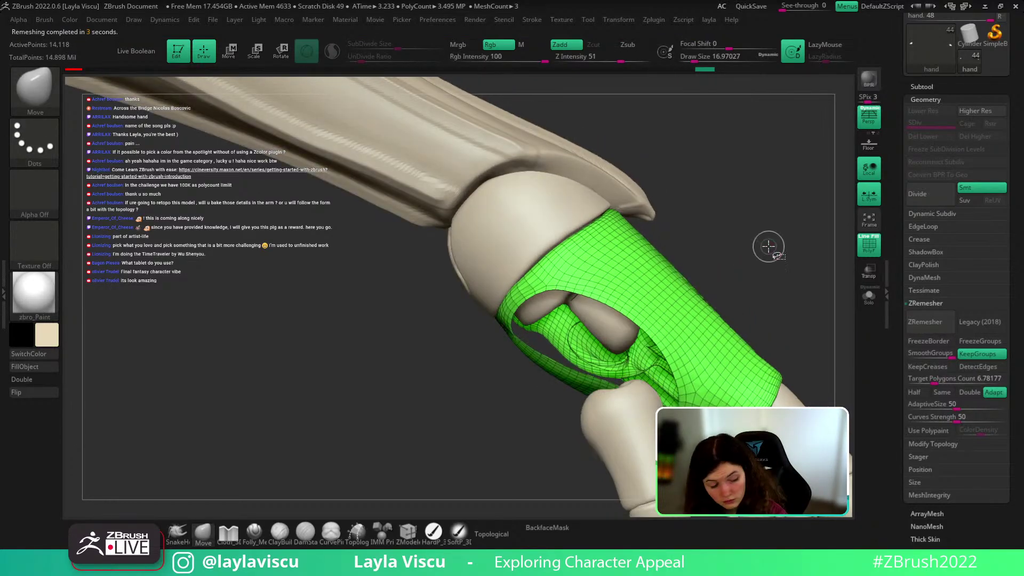
Step: Unhide the whole palm, turn off its polyframe display and enable Dynamic Subdiv on the hand
ctrl+shift+click(767, 246)
ctrl+shift+click(747, 274)
mouse_move(747, 274)
ctrl+right_down()
mouse_move(702, 246)
mouse_move(543, 267)
mouse_move(613, 284)
mouse_move(474, 262)
ctrl+right_up()
key(shift+f)
key(s)
drag(498, 305, 519, 305)
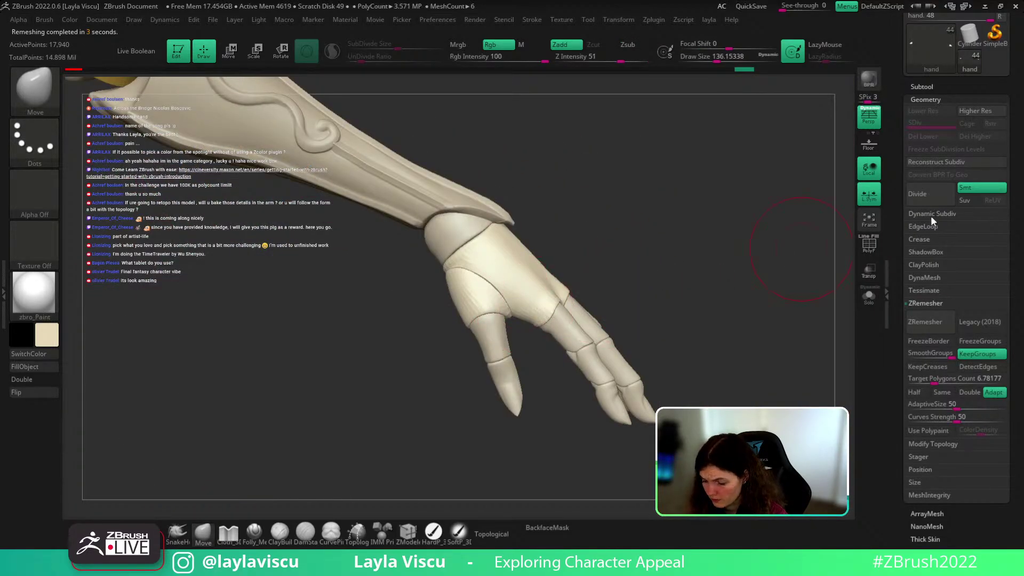
click(931, 214)
click(930, 226)
right_drag(654, 281, 699, 323)
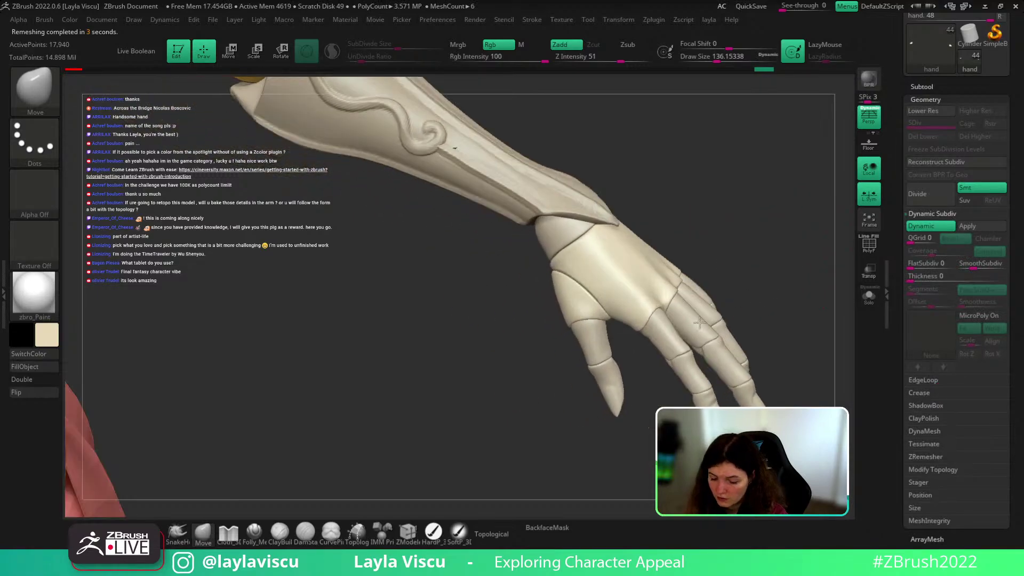
Step: Increase the Craftsman reference's opacity in Spotlight and compare its arms and hands with the sculpted hand
key(shift+z)
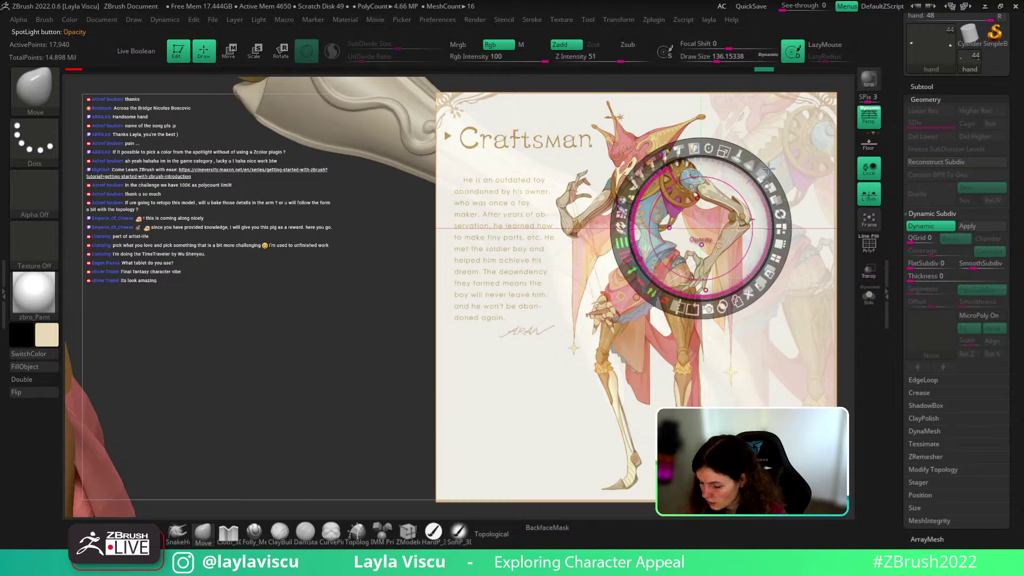
drag(767, 169, 746, 237)
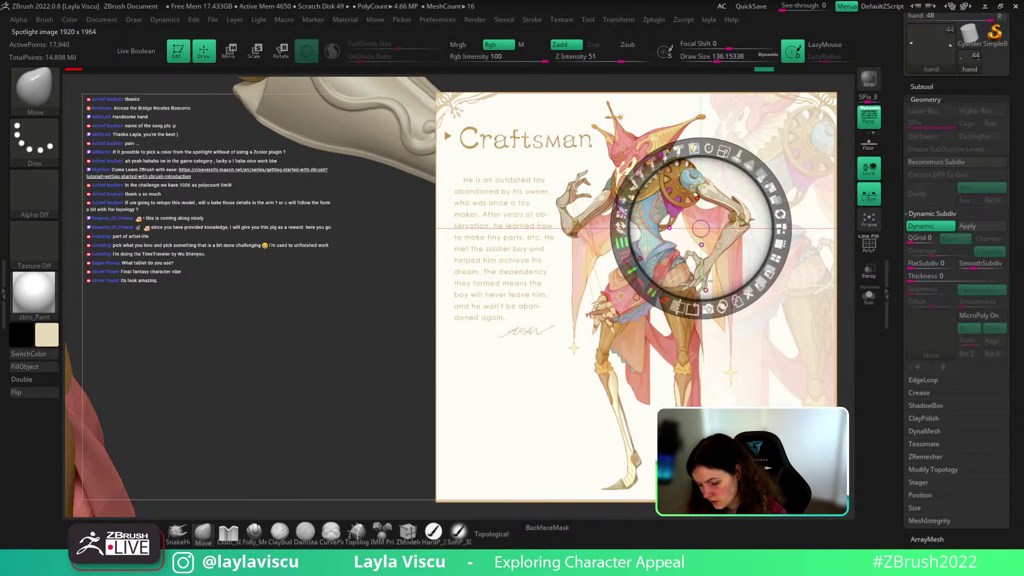
key(z)
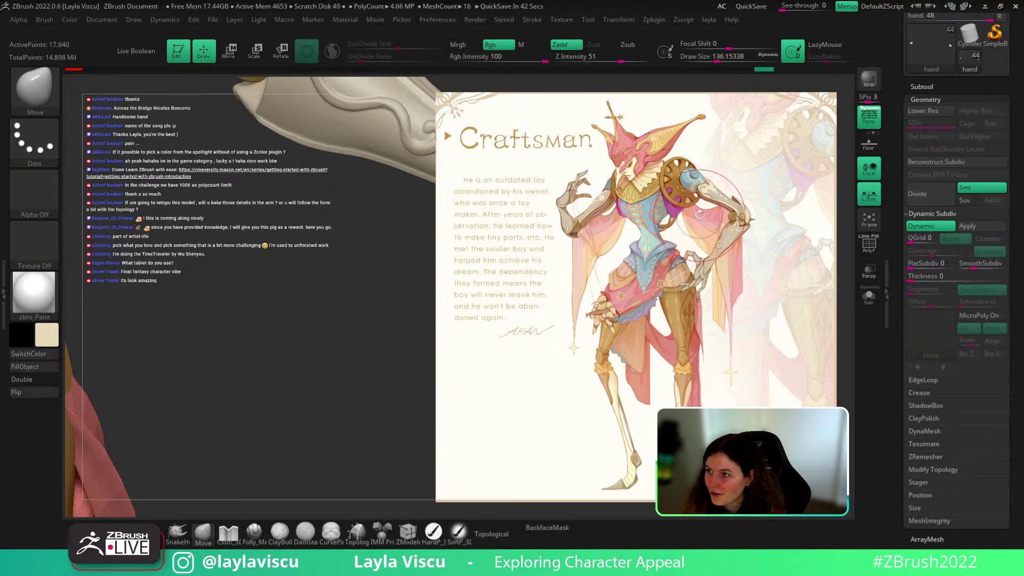
key(shift+z)
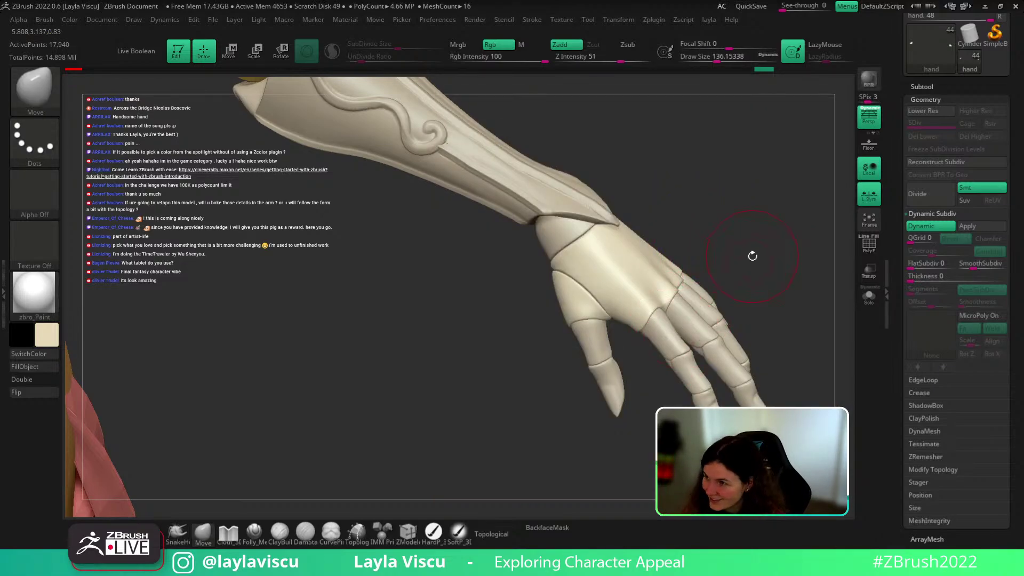
drag(751, 256, 749, 261)
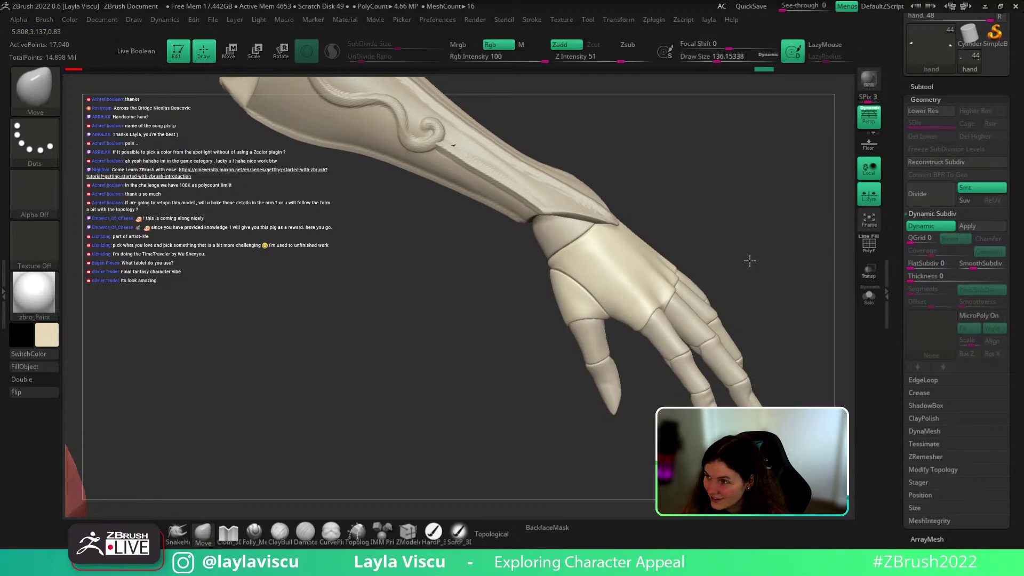
key(shift+z)
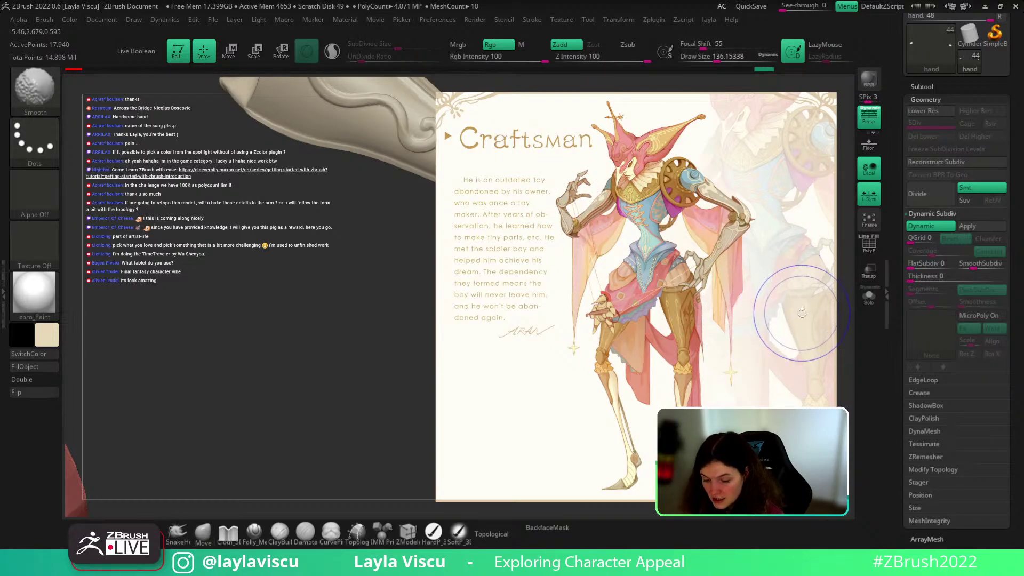
key(shift+z)
Step: View the full character from the front and examine the Warrior and Craftsman concept sheet, especially the Craftsman's arms, hands and hips
drag(798, 308, 792, 330)
ctrl+right_drag(793, 330, 759, 350)
alt+drag(759, 350, 876, 407)
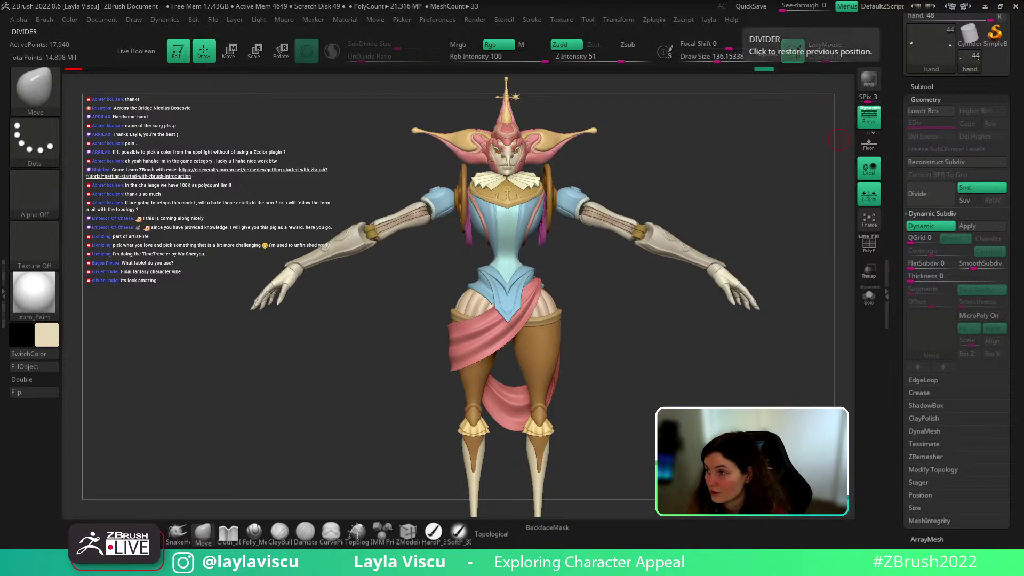
right_drag(1023, 2, 846, 293)
scroll(801, 334, down, 2)
scroll(569, 344, up, 1)
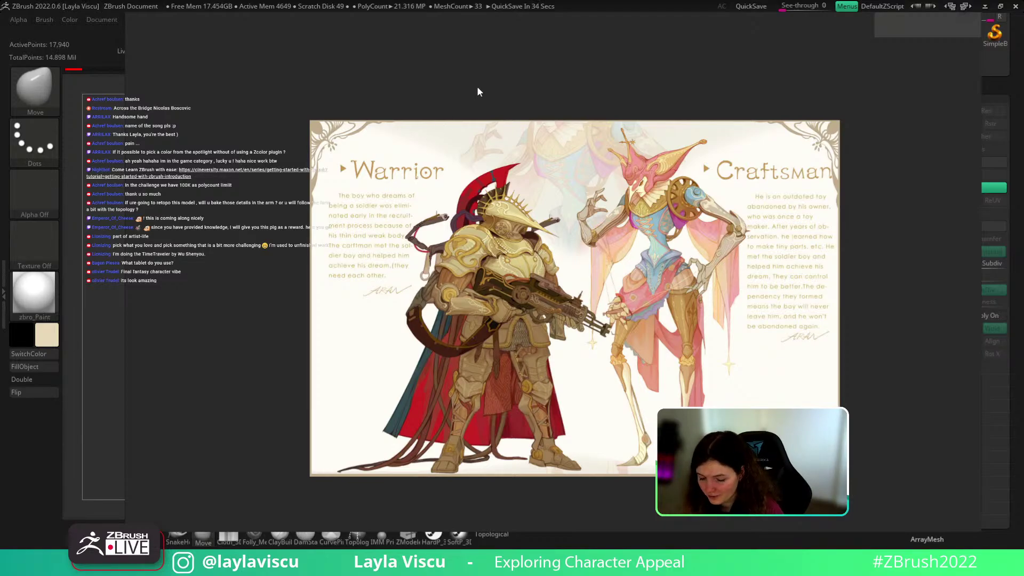
scroll(563, 283, up, 5)
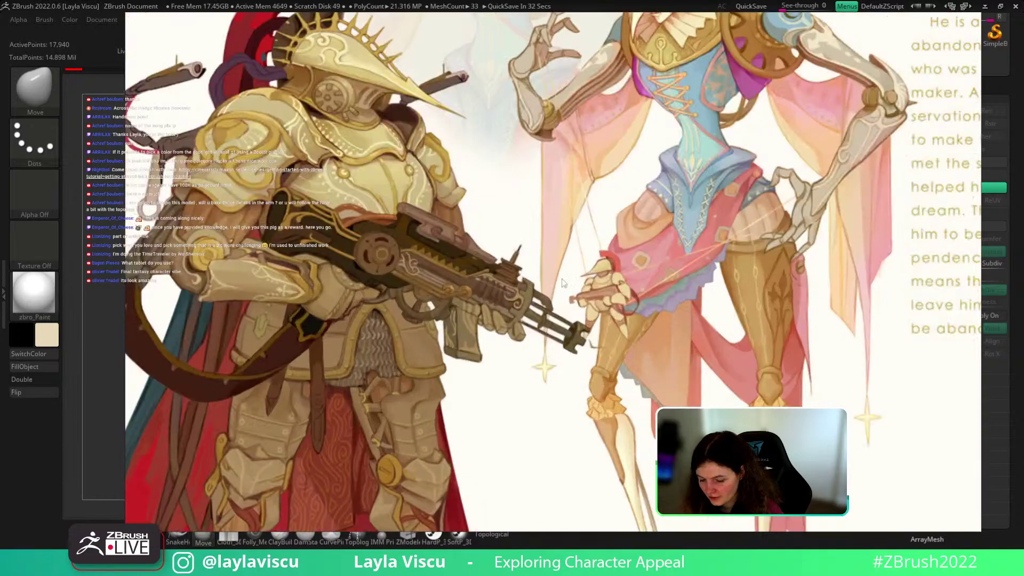
scroll(608, 308, up, 2)
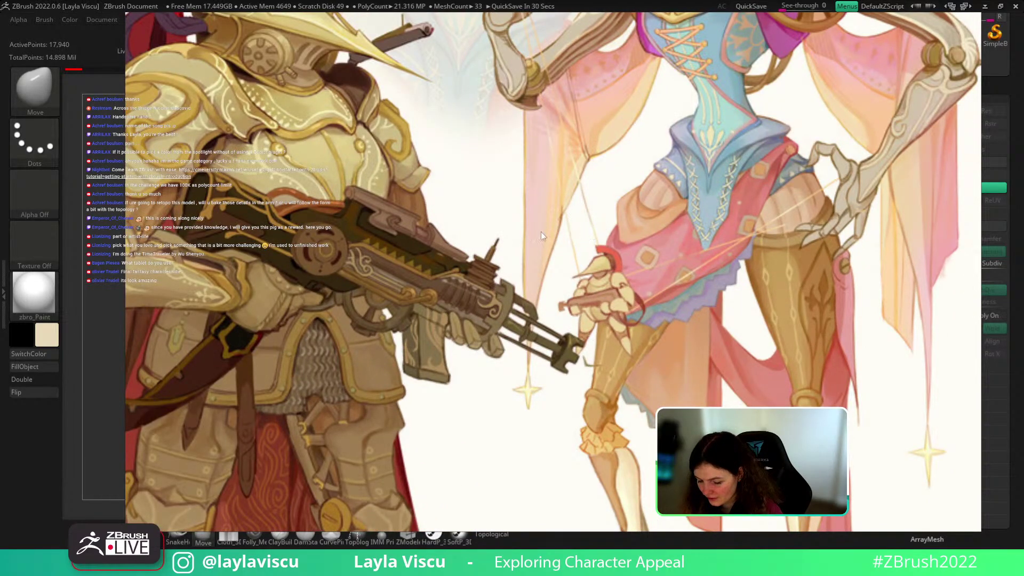
scroll(588, 315, down, 5)
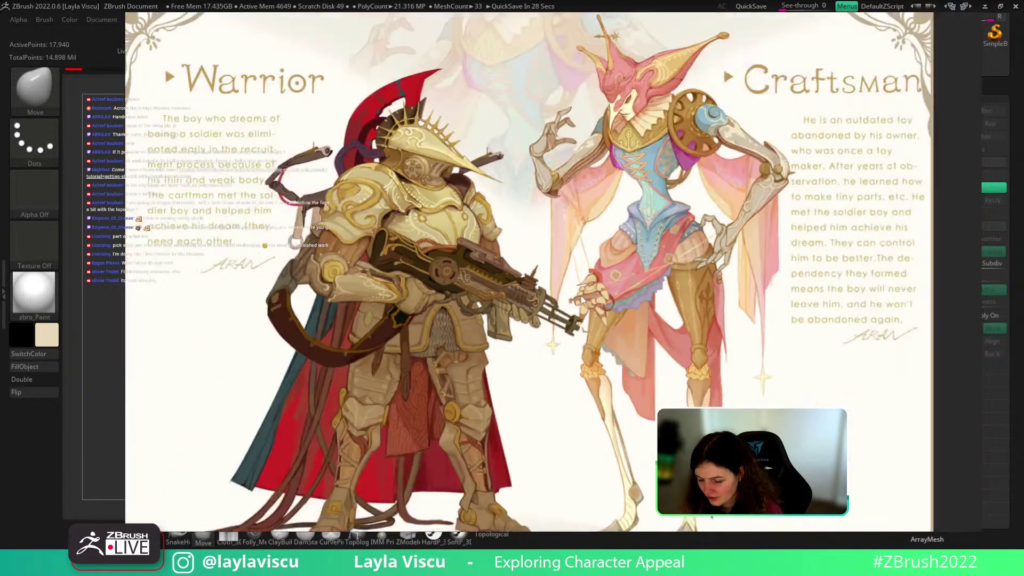
scroll(626, 308, down, 3)
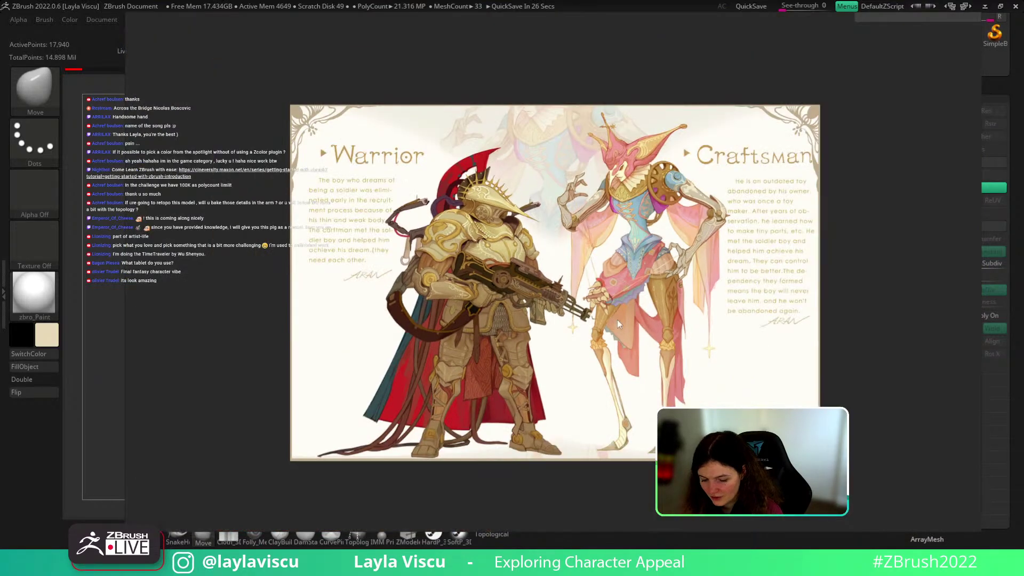
right_drag(617, 319, 918, 0)
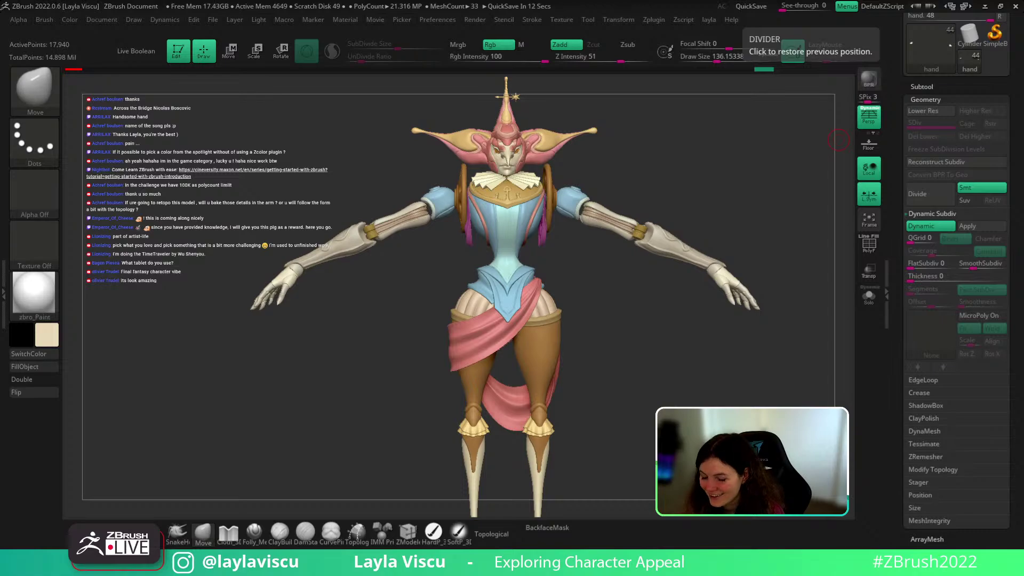
Step: Select the forearm subtool and set the Move brush's draw size to about 187
mouse_move(693, 445)
mouse_down()
mouse_move(713, 398)
mouse_move(703, 446)
mouse_move(651, 435)
mouse_move(704, 437)
mouse_up()
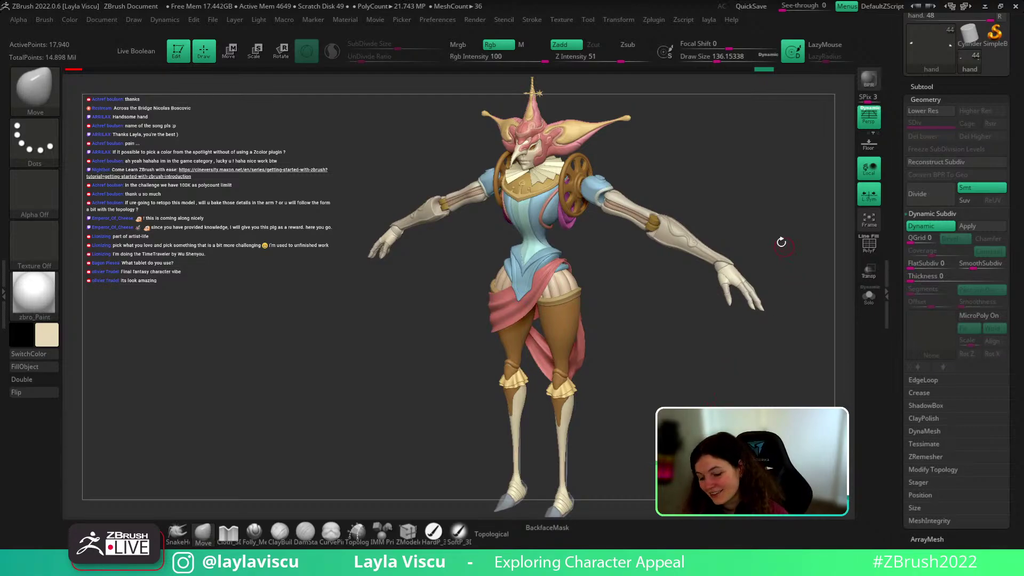
shift+drag(777, 246, 776, 247)
mouse_move(642, 171)
alt+mouse_down()
mouse_move(703, 229)
mouse_move(584, 269)
mouse_move(636, 253)
mouse_move(582, 213)
mouse_move(564, 233)
mouse_move(581, 252)
mouse_move(549, 244)
alt+mouse_up()
alt+click(585, 268)
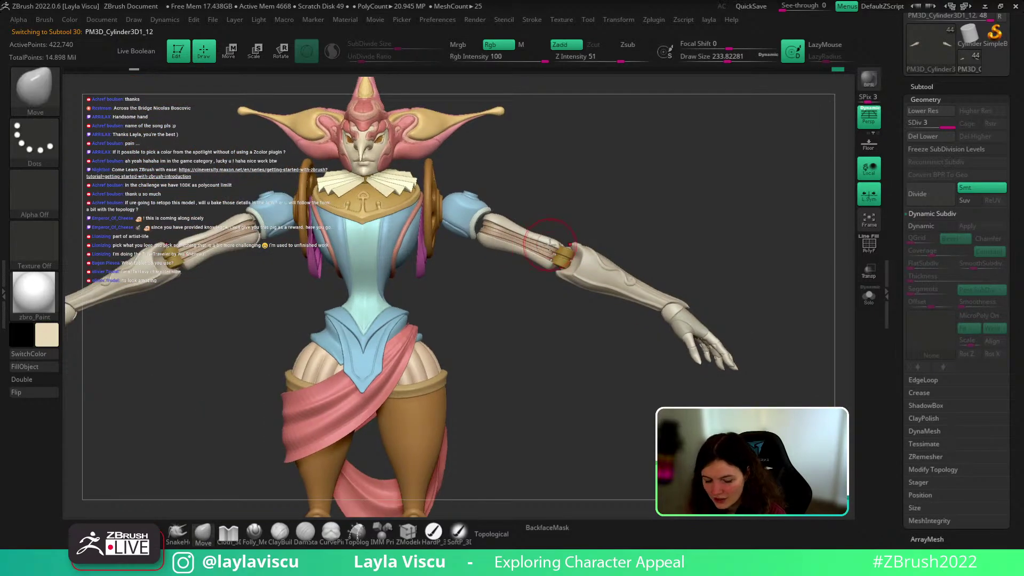
key(s)
click(661, 243)
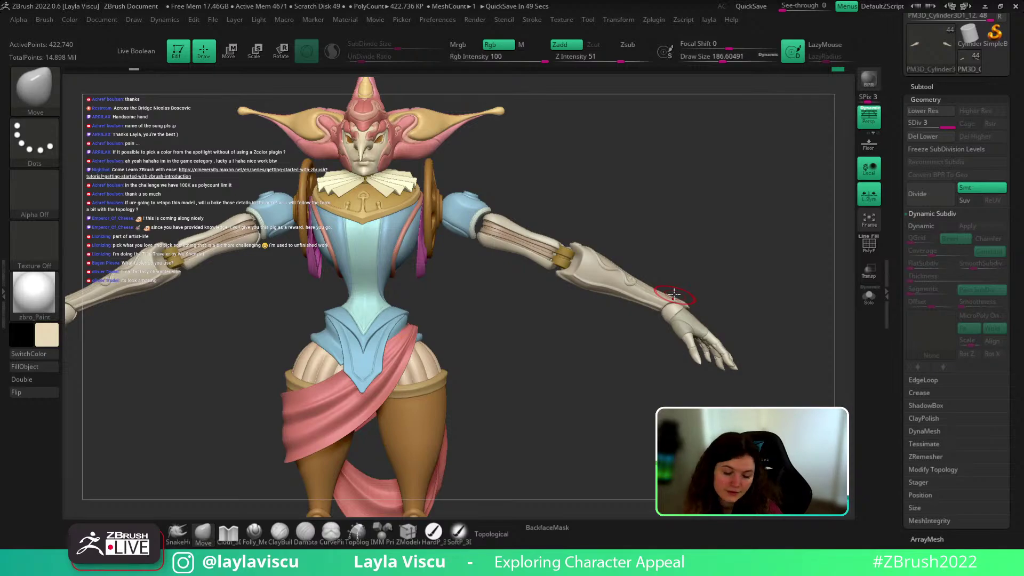
Step: Inspect the arms and hands on the full figure from the front, back and above
right_drag(752, 288, 775, 257)
ctrl+right_drag(695, 290, 774, 257)
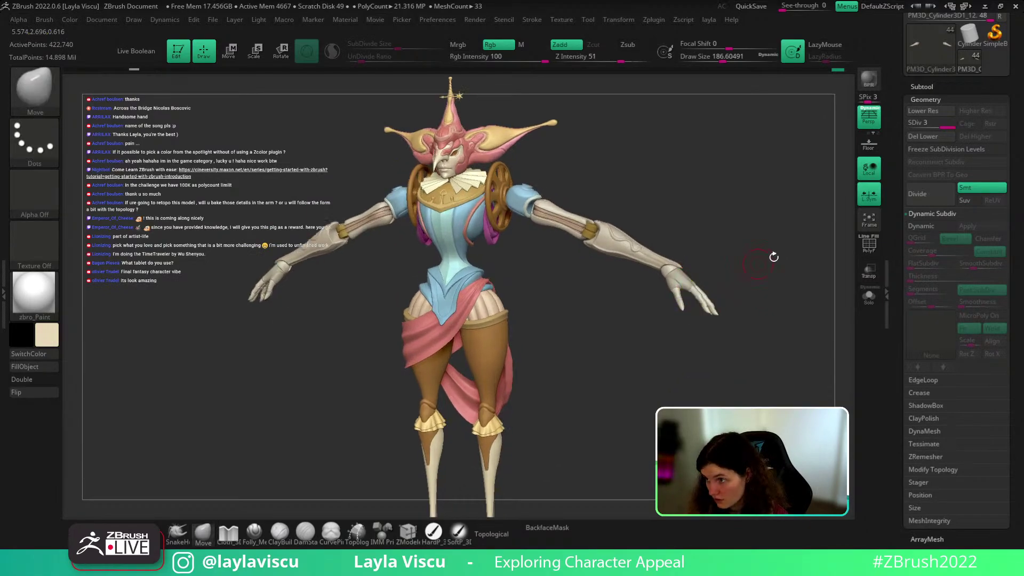
shift+right_drag(779, 328, 788, 358)
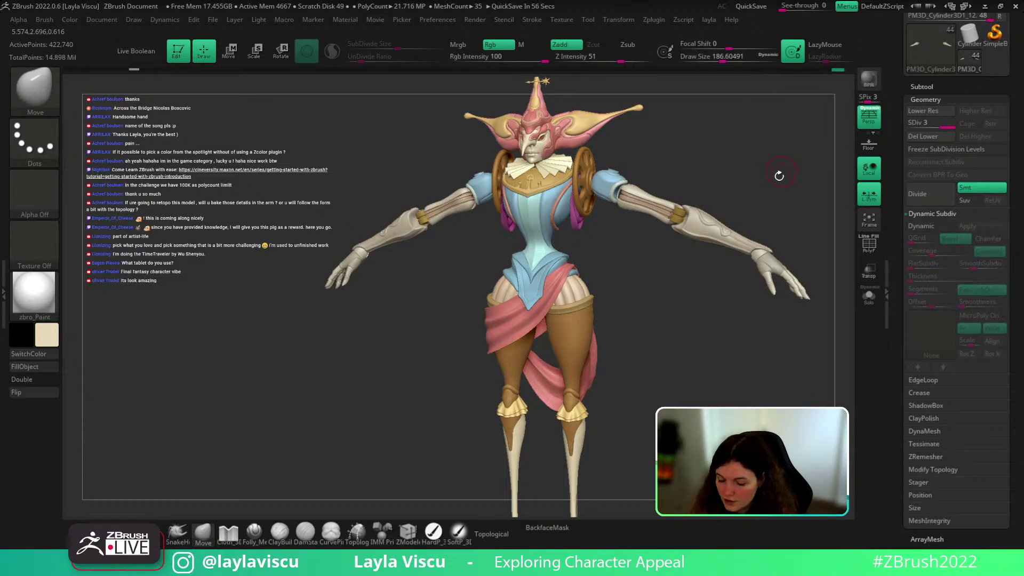
right_drag(779, 175, 299, 364)
alt+click(824, 261)
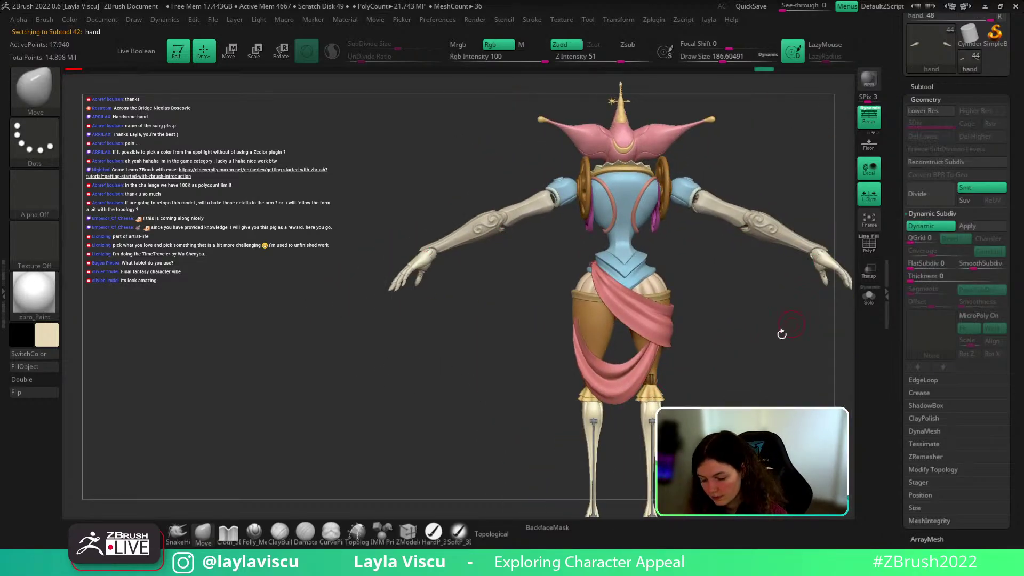
alt+right_drag(772, 337, 623, 370)
mouse_move(125, 357)
right_down()
mouse_move(335, 384)
mouse_move(656, 338)
mouse_move(695, 373)
mouse_move(656, 379)
mouse_move(649, 361)
mouse_move(698, 381)
mouse_move(681, 361)
mouse_move(702, 384)
mouse_move(589, 288)
right_up()
Step: Select the horned hat subtool from above and lower it to subdivision level 4 for broad Move brush edits
alt+click(565, 275)
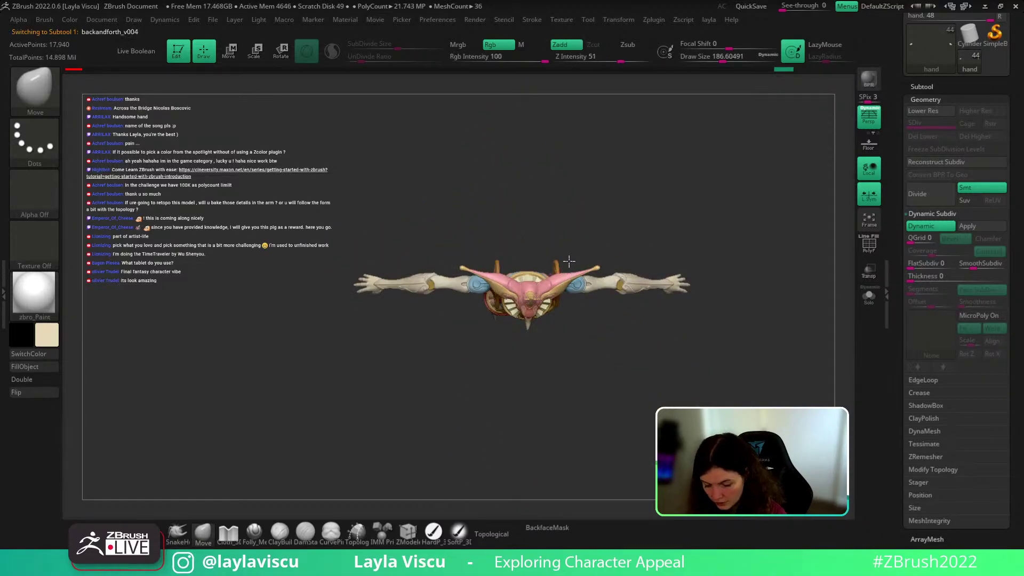
key(f)
key(s)
drag(598, 315, 599, 316)
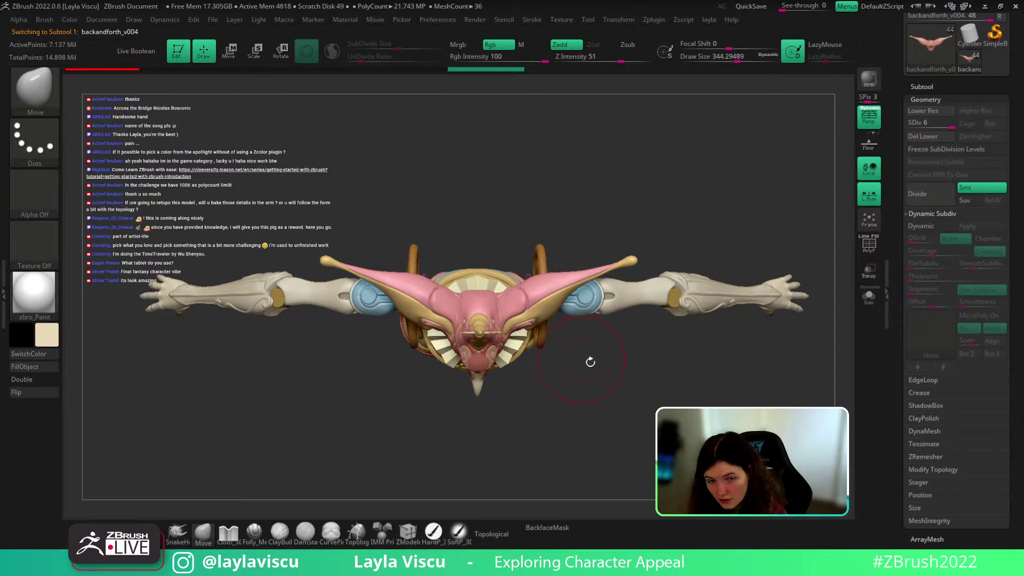
alt+right_drag(589, 361, 636, 392)
key(s)
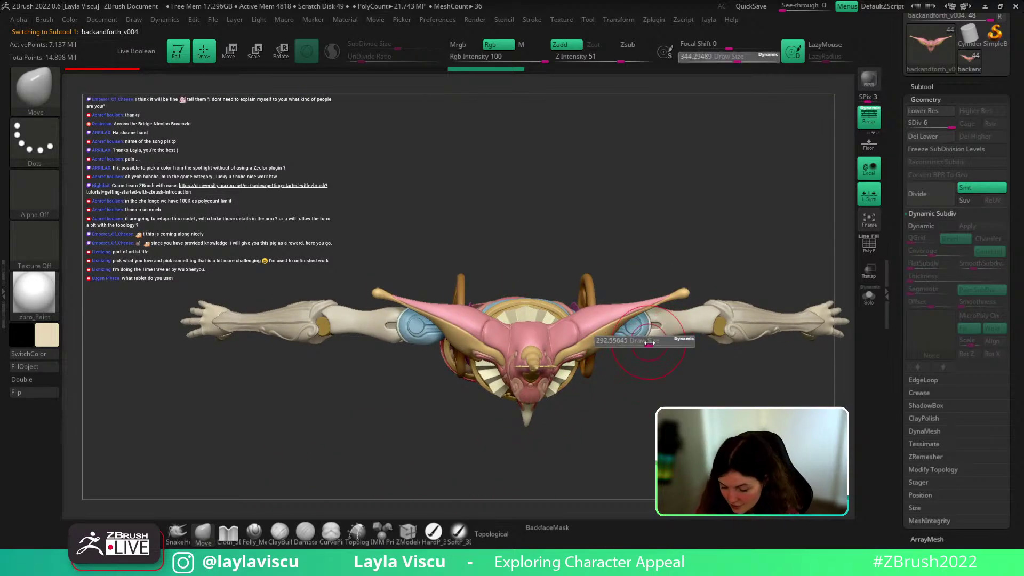
drag(645, 343, 636, 343)
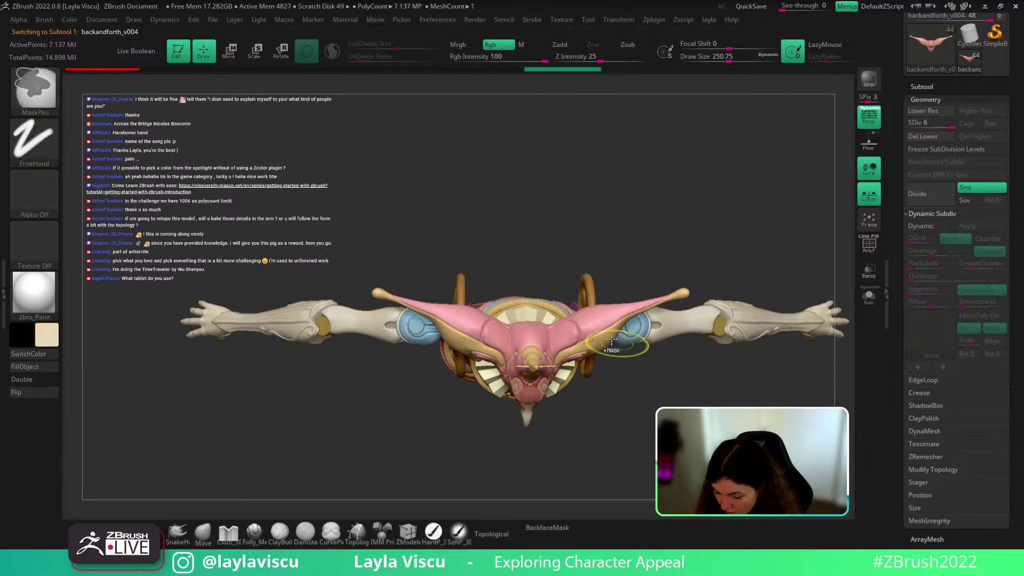
key(shift+d)
key(shift+d)
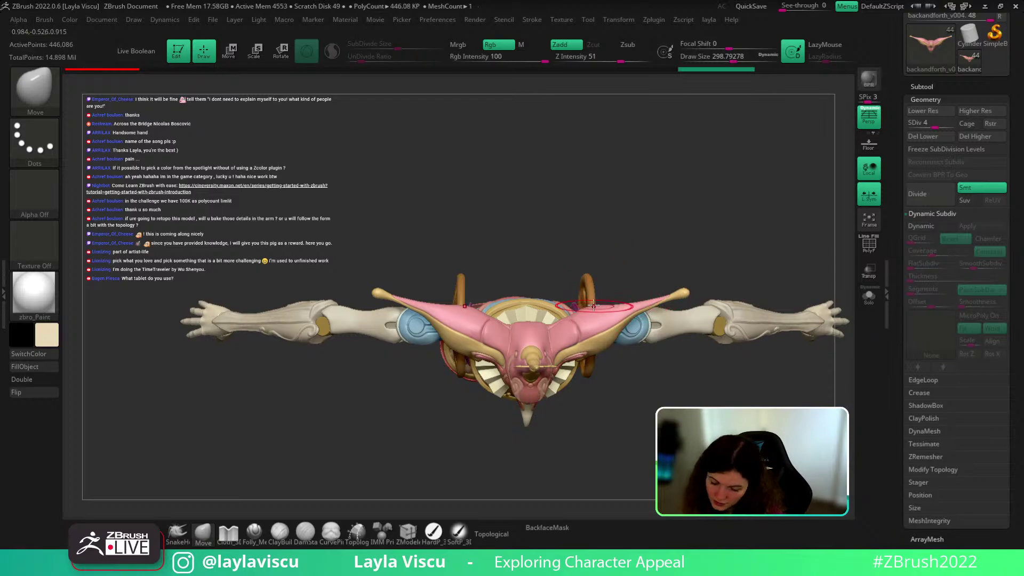
Step: Adjust the hat's horns symmetrically from above with the Move brush, reducing the draw size to about 132
key(bracketleft)
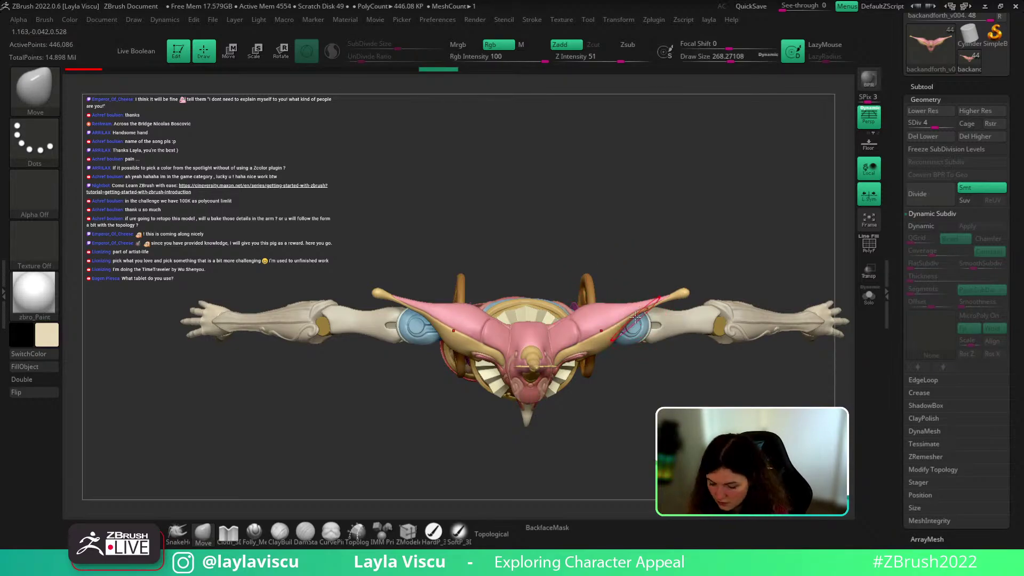
key(bracketleft)
key(bracketleft)
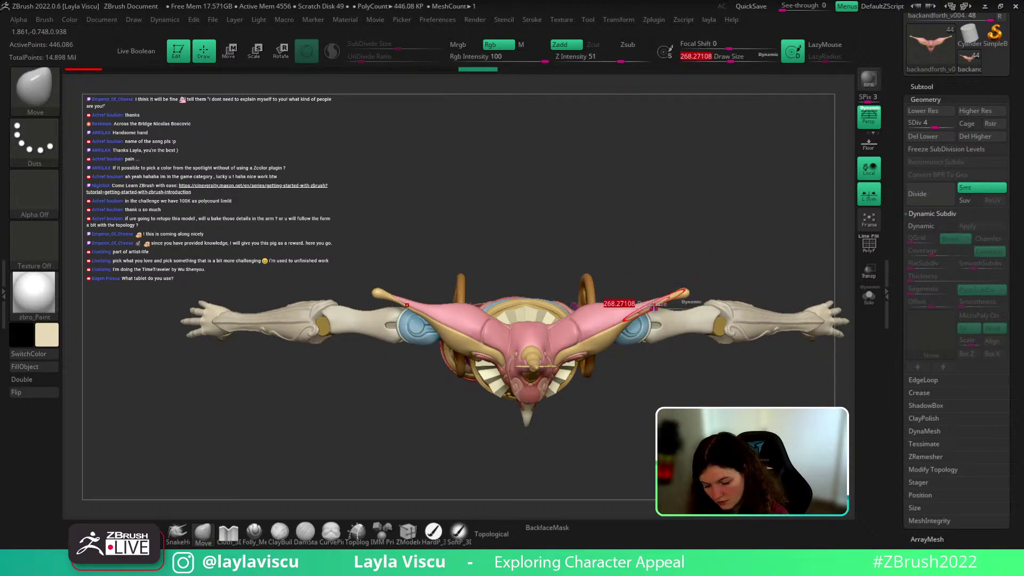
mouse_move(734, 266)
mouse_down()
mouse_move(695, 267)
mouse_move(695, 283)
mouse_up()
key(shift)
key(s)
drag(644, 327, 619, 324)
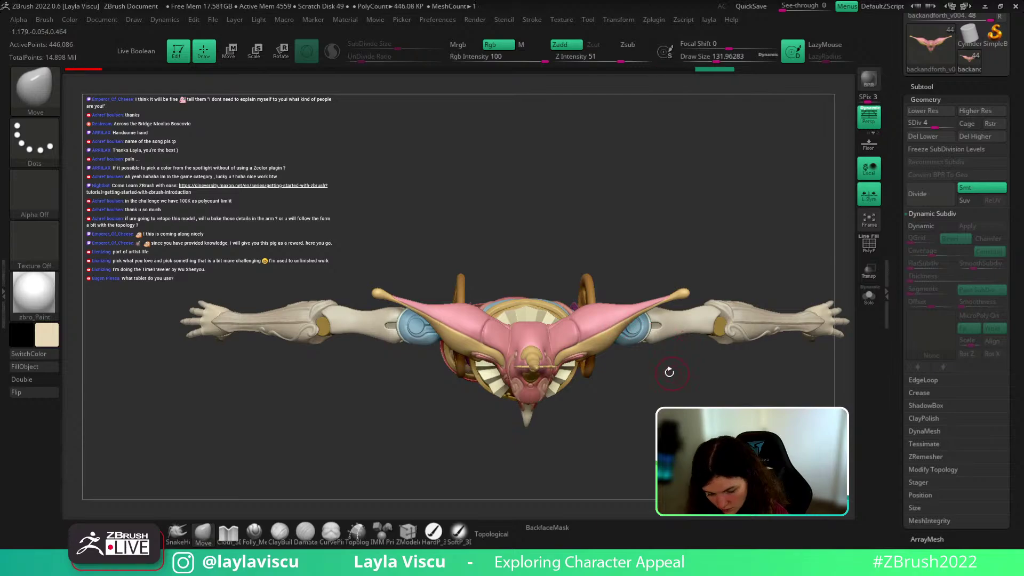
Step: Set the Move brush's draw size to about 257 and check the hat from above and from the front
key(s)
click(608, 352)
drag(621, 368, 624, 466)
mouse_move(587, 383)
mouse_down()
mouse_move(622, 368)
mouse_move(621, 235)
mouse_up()
key(s)
click(611, 363)
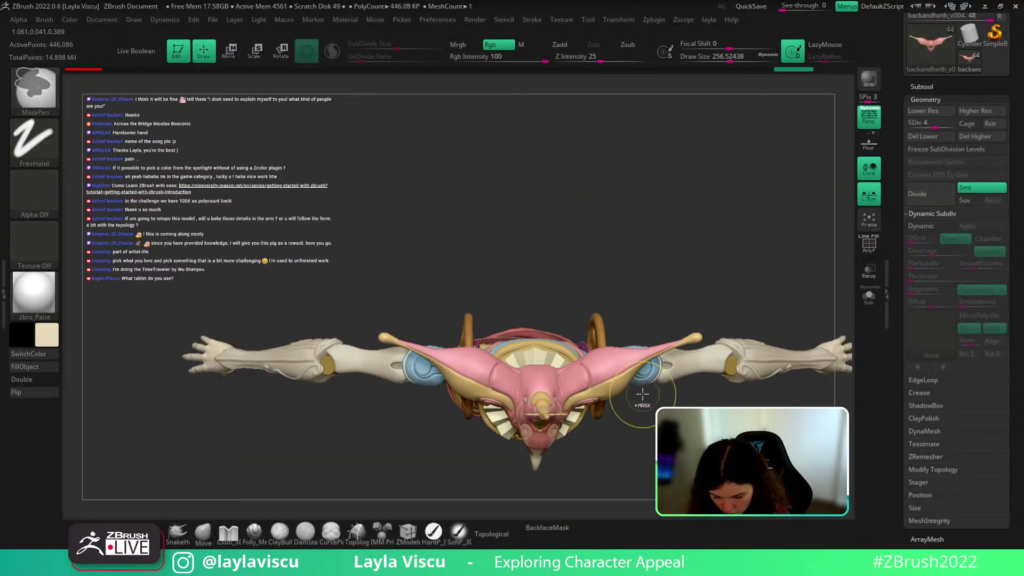
drag(633, 402, 669, 138)
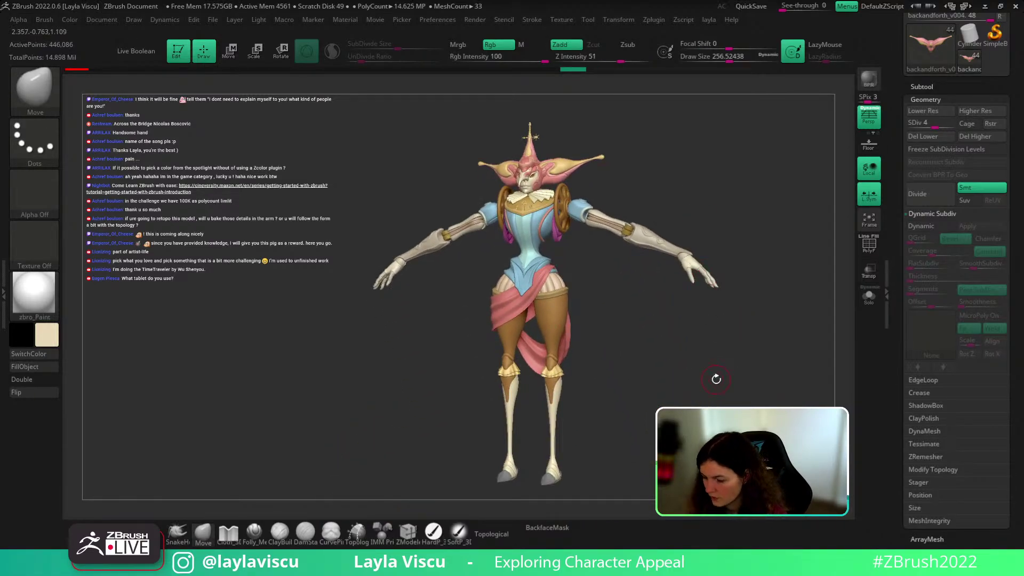
Step: Load another saved version of the character and switch between it and backandforth_v004 to compare the proportions
click(968, 34)
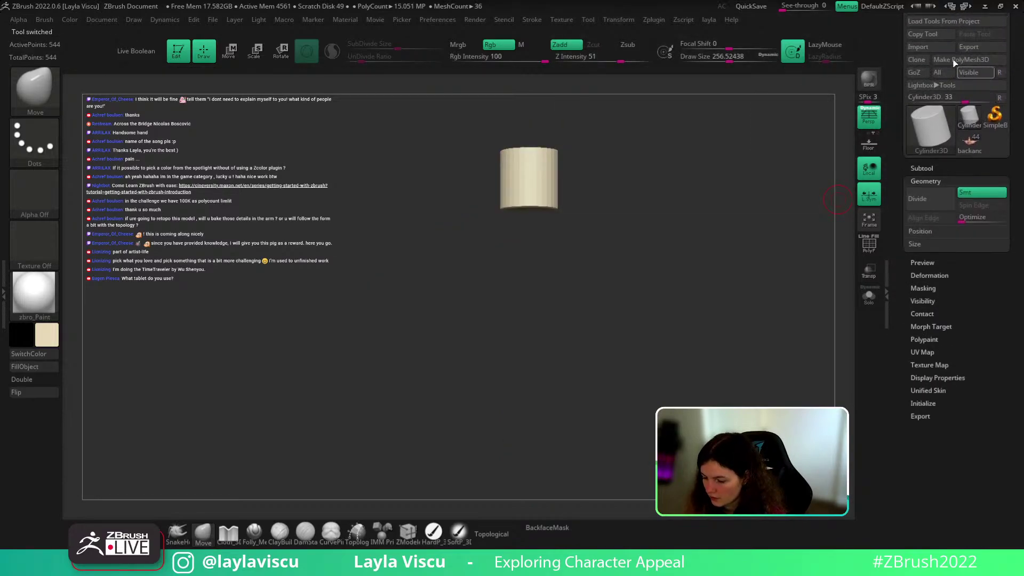
drag(948, 21, 948, 70)
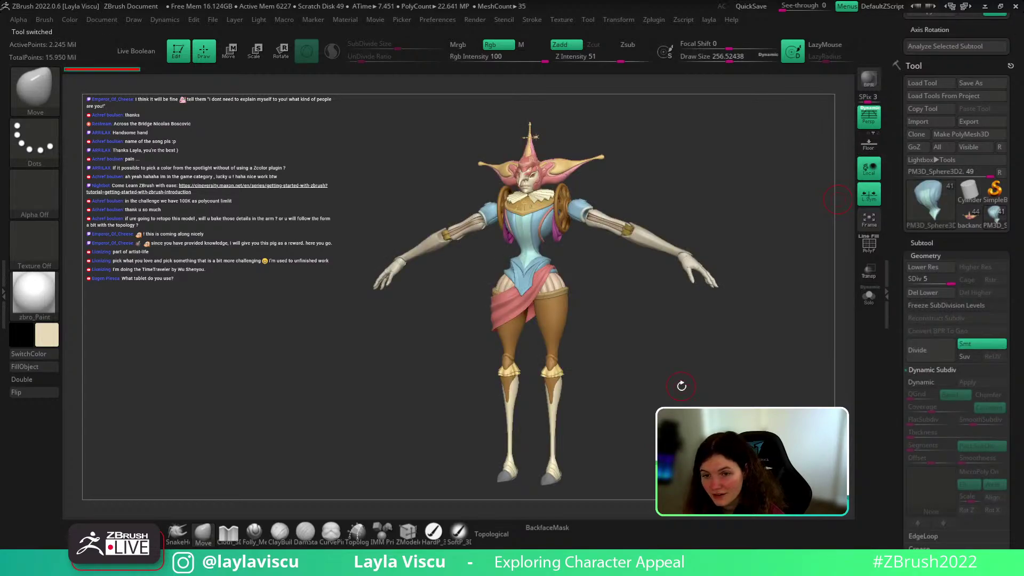
alt+drag(680, 385, 706, 373)
click(980, 222)
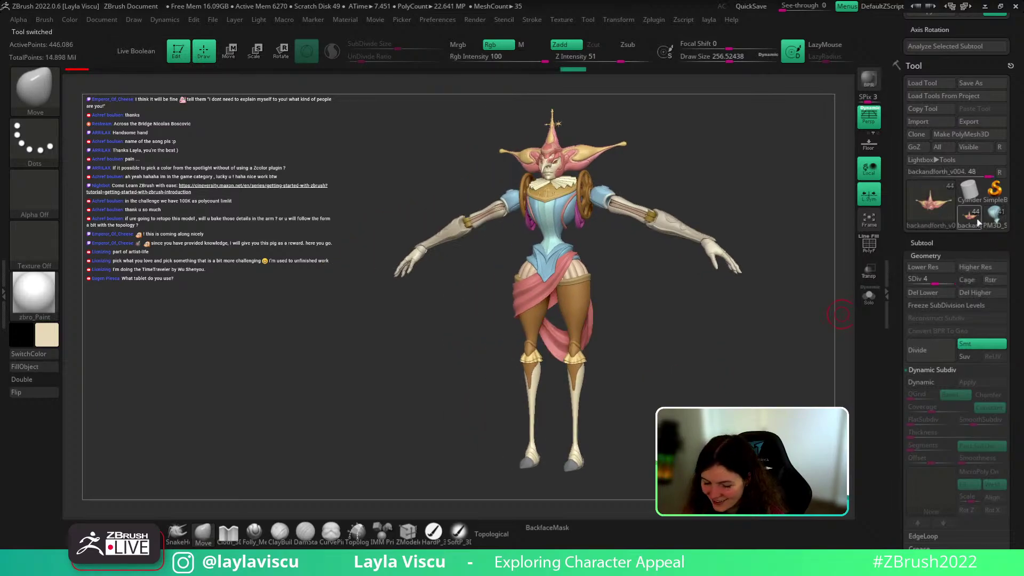
click(993, 222)
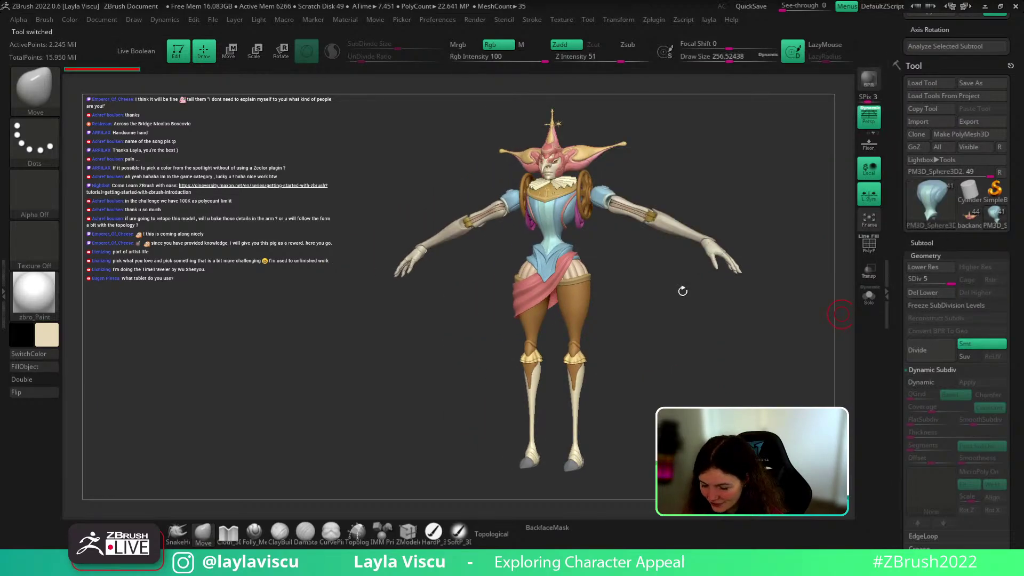
Step: Reduce the Move brush's draw size to about 104 and switch to the backandforth_v004 version
key(s)
drag(649, 323, 631, 323)
click(970, 213)
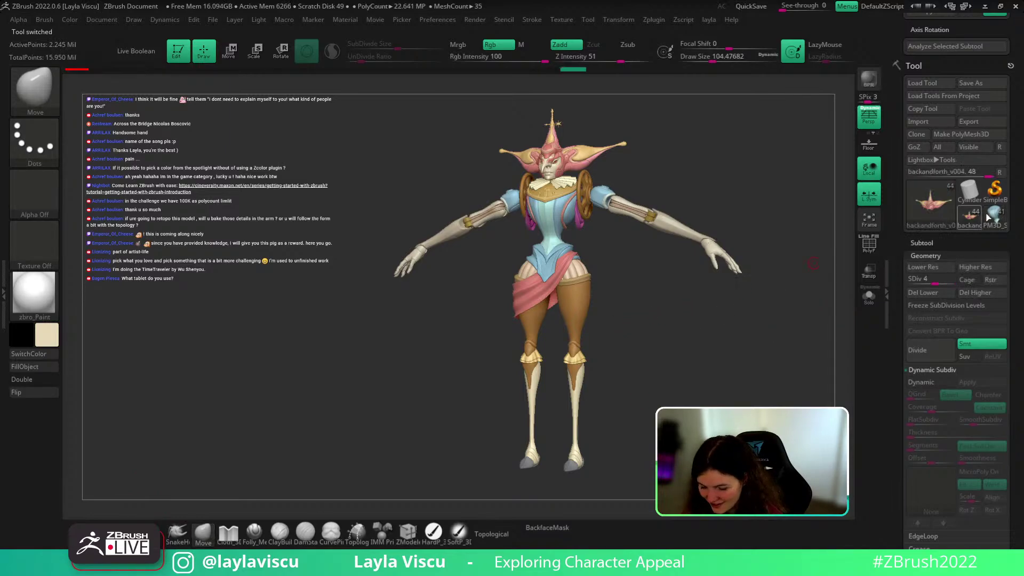
Step: Switch repeatedly between PM3D_Sphere3D2 and backandforth_v004 from a three-quarter view to compare the body, arms and hands
click(1001, 214)
drag(808, 285, 679, 347)
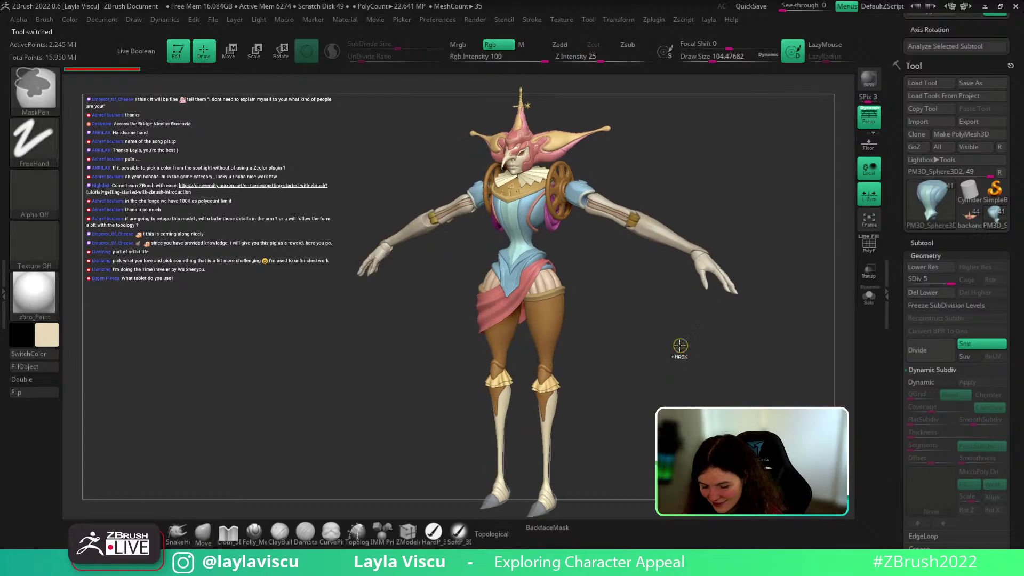
click(979, 225)
mouse_move(988, 223)
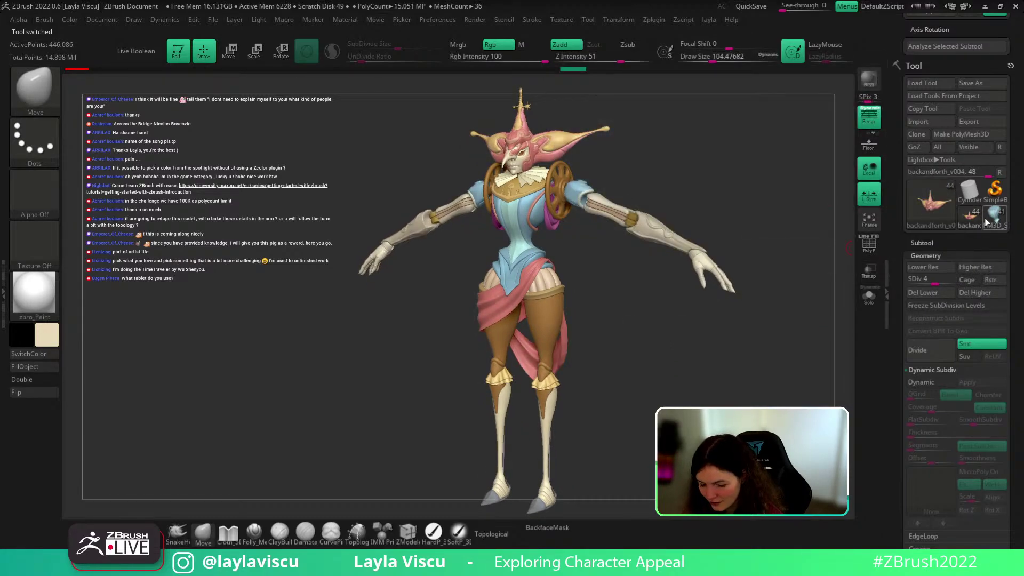
drag(778, 293, 776, 342)
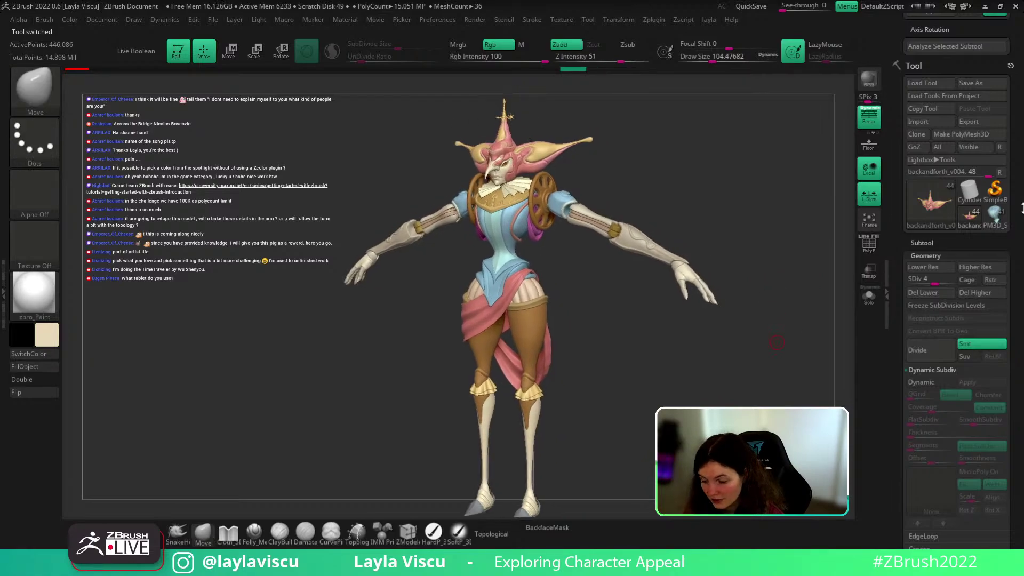
click(993, 216)
mouse_move(975, 224)
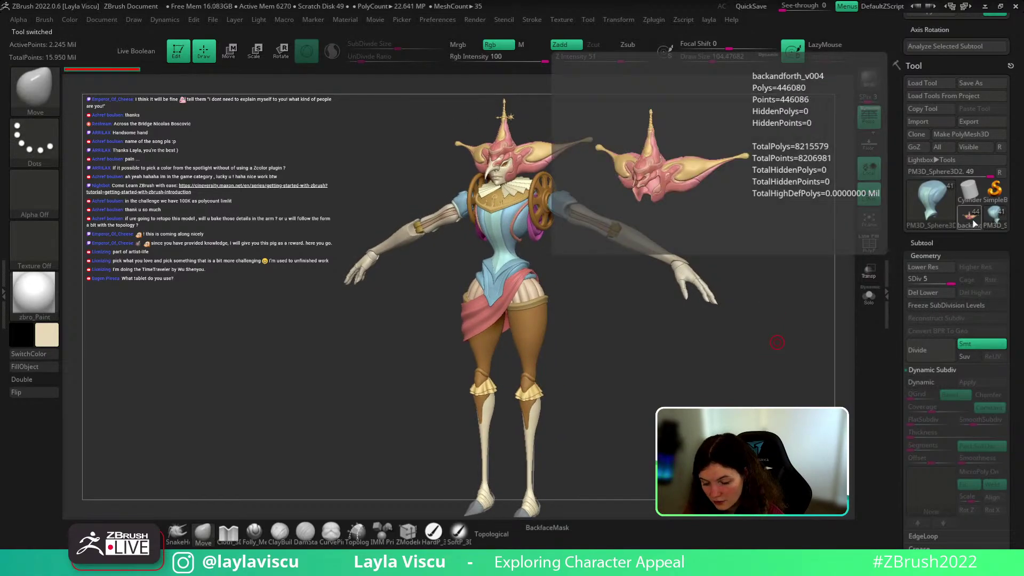
drag(708, 356, 671, 358)
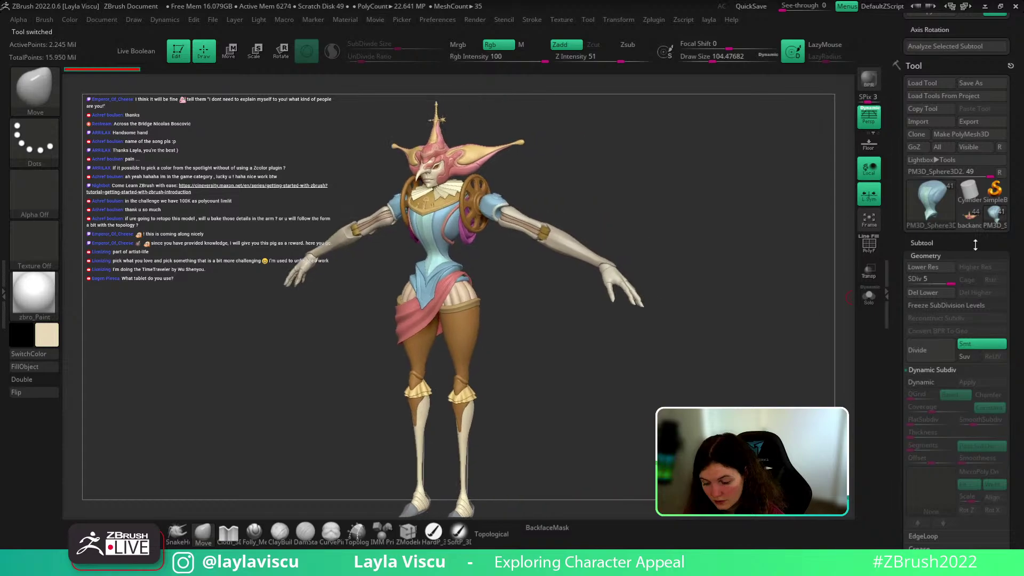
mouse_move(973, 219)
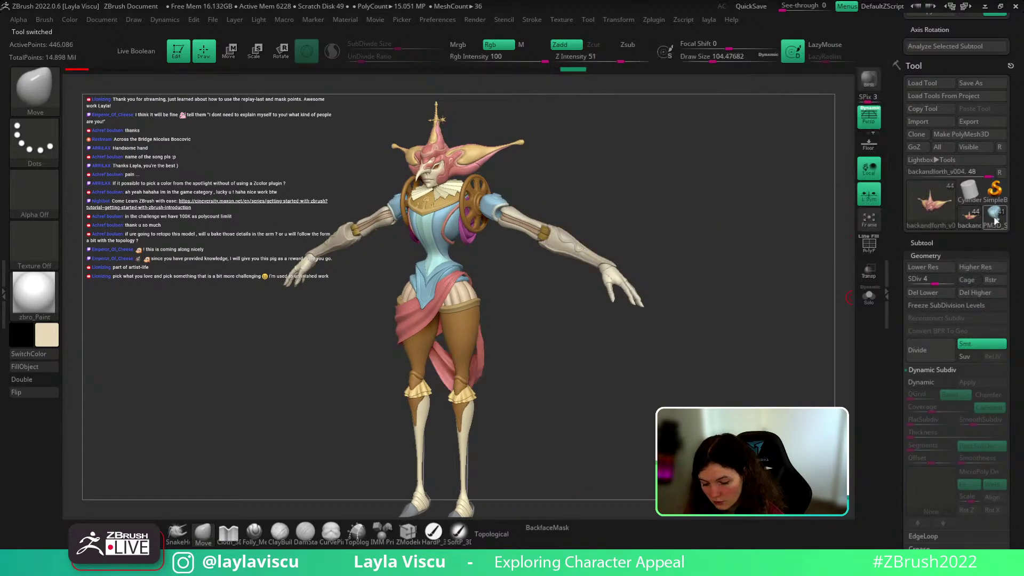
click(977, 221)
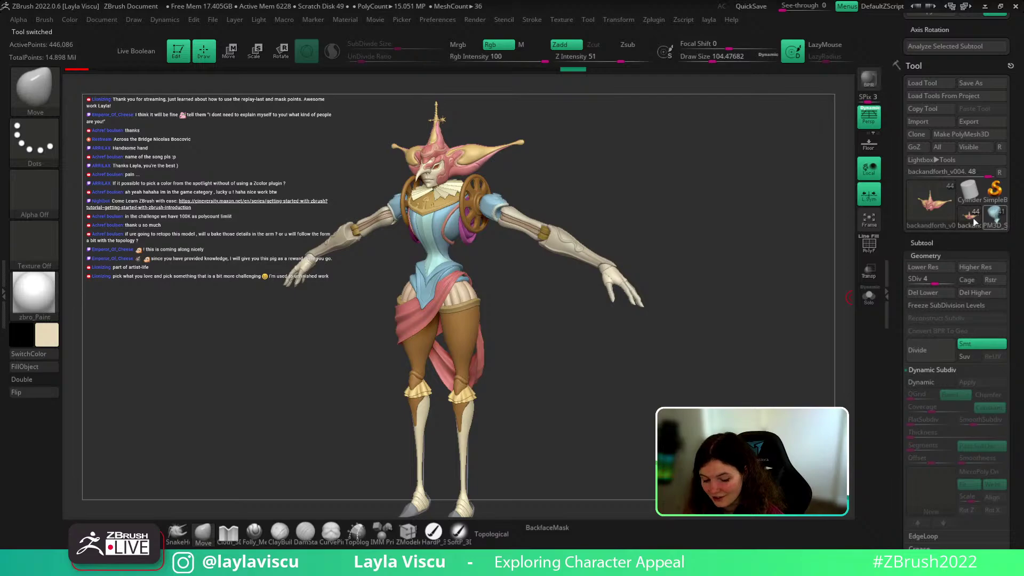
click(994, 216)
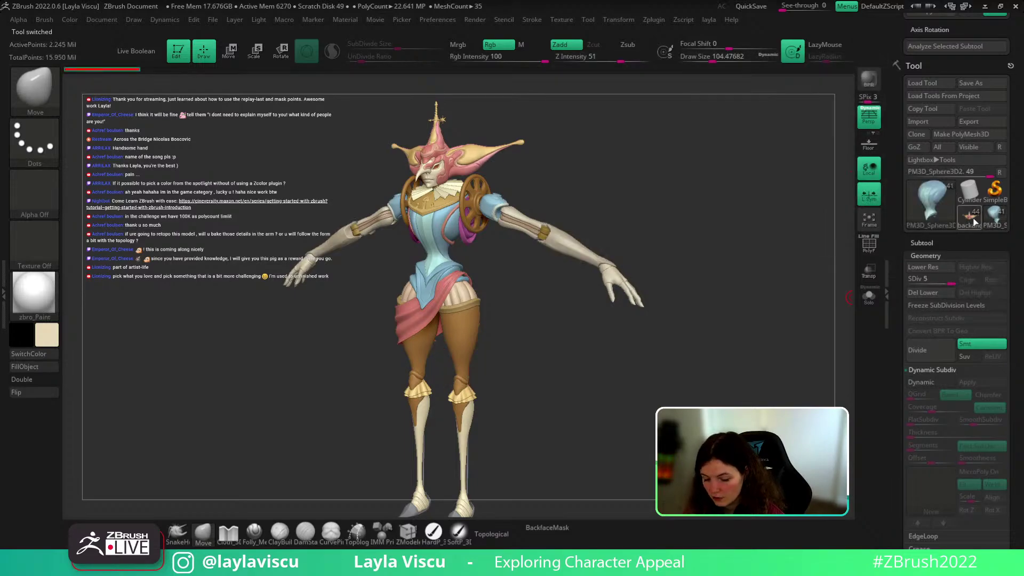
click(973, 221)
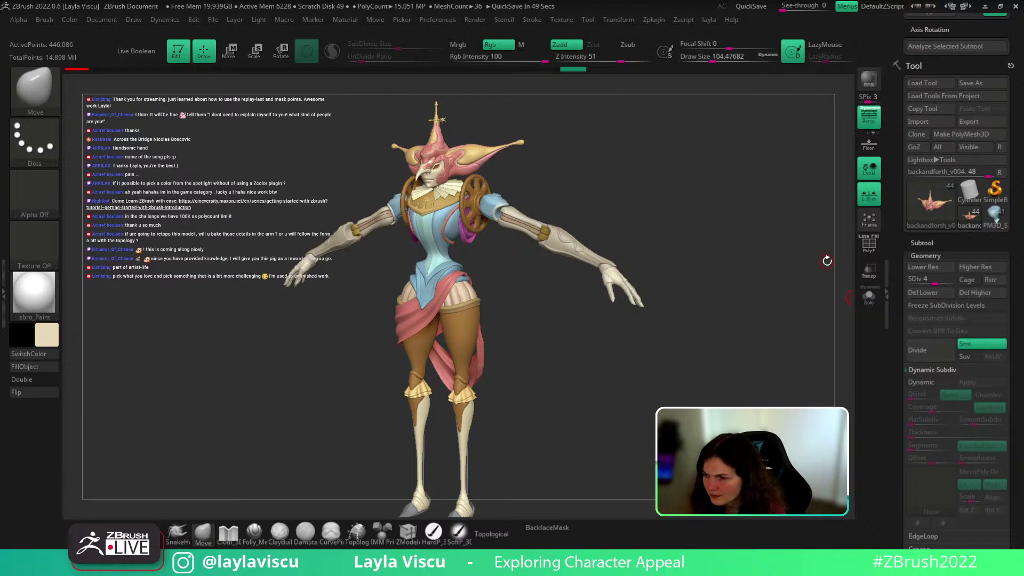
Step: Compare the backandforth_v004 figure with the Craftsman concept by toggling the reference image over it
drag(708, 390, 757, 388)
key(shift+z)
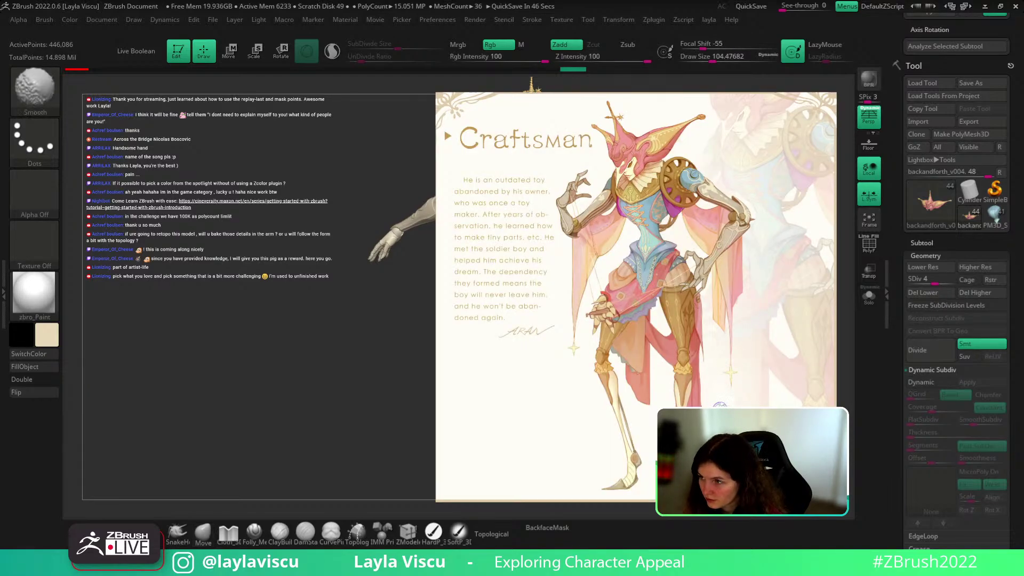
key(shift+z)
key(shift+z)
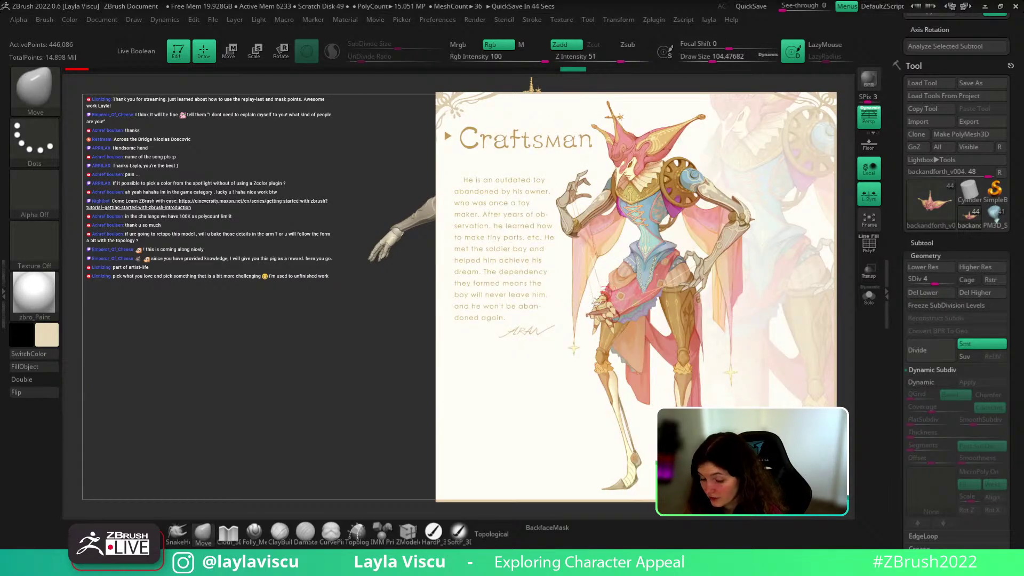
key(shift+z)
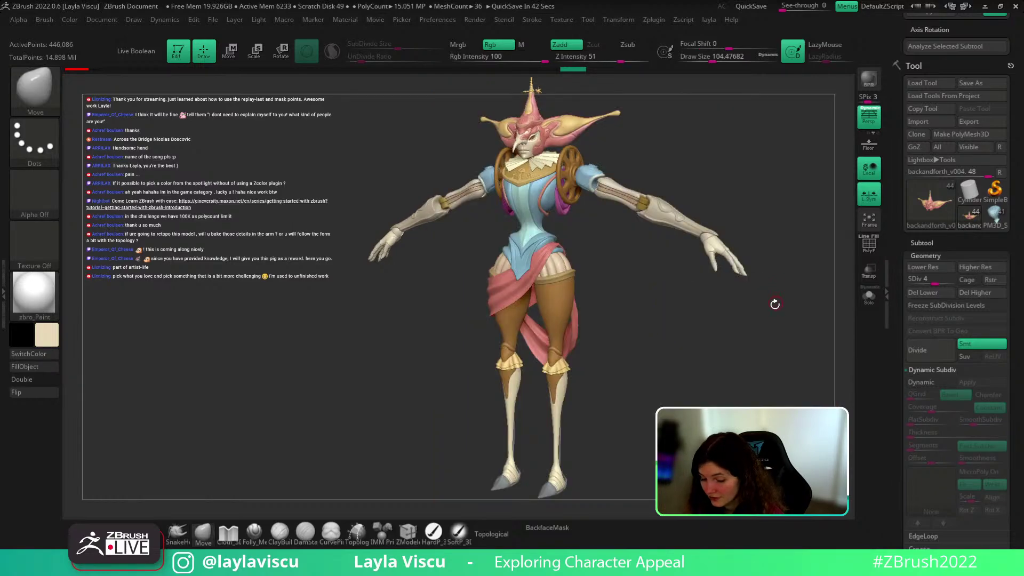
mouse_move(774, 304)
mouse_down()
mouse_move(732, 304)
mouse_move(737, 347)
mouse_move(729, 339)
mouse_move(710, 366)
mouse_up()
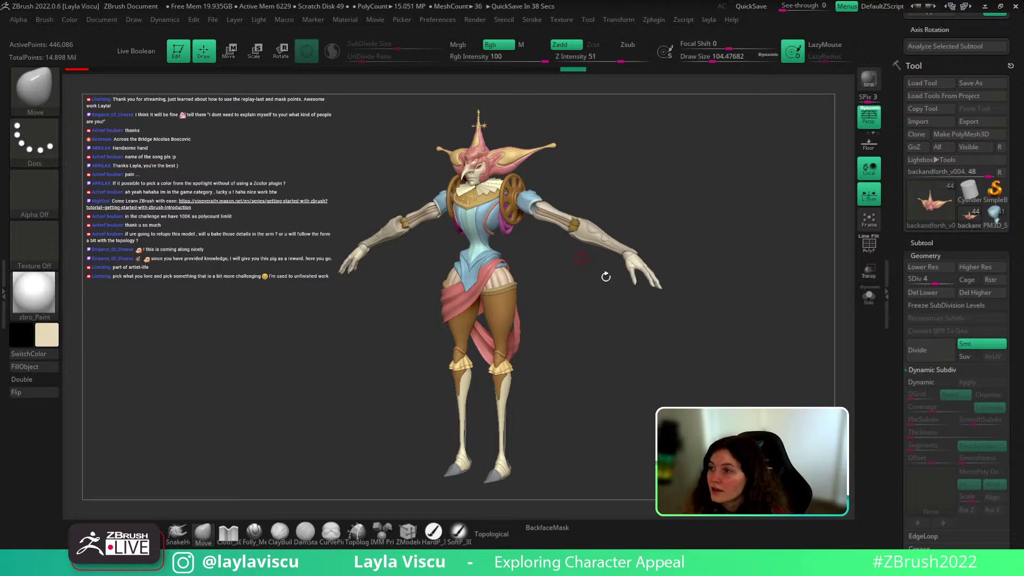
Step: Load an additional saved version of the character alongside PM3D_Sphere3D2 and backandforth_v004
click(969, 216)
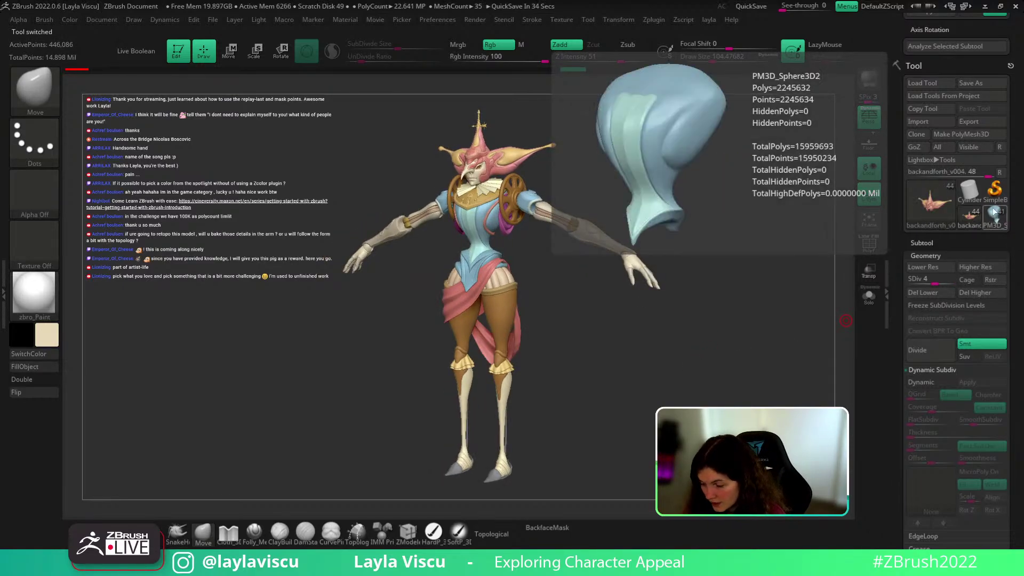
click(994, 215)
click(924, 83)
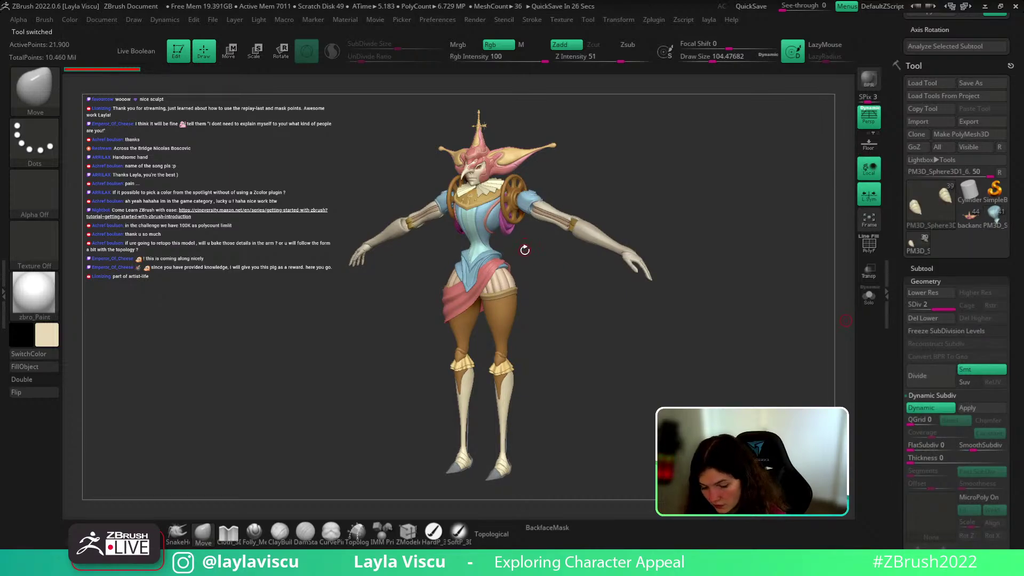
Step: Compare the newly loaded version with backandforth_v004 as a full figure from a three-quarter view
drag(524, 250, 557, 255)
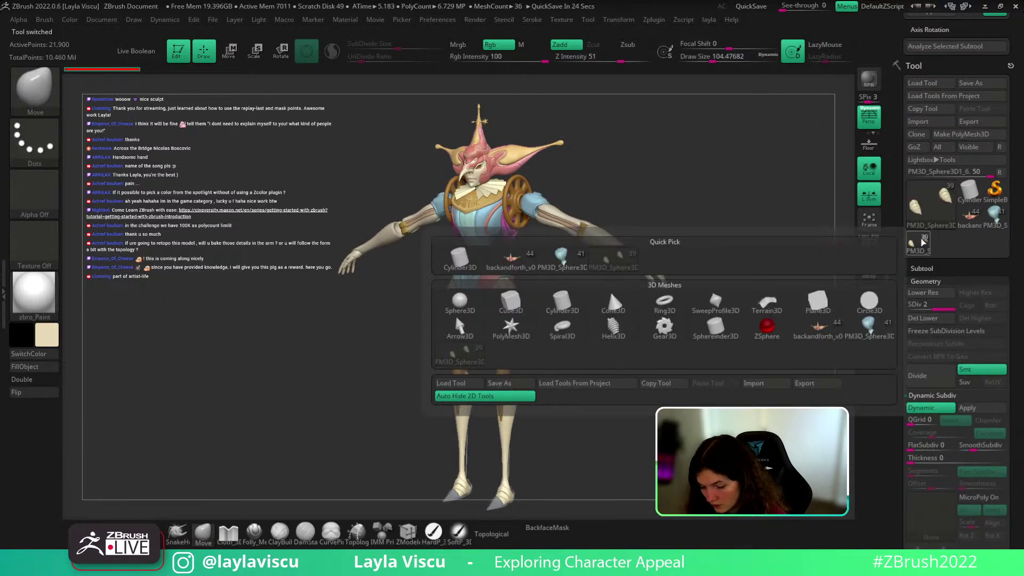
click(969, 220)
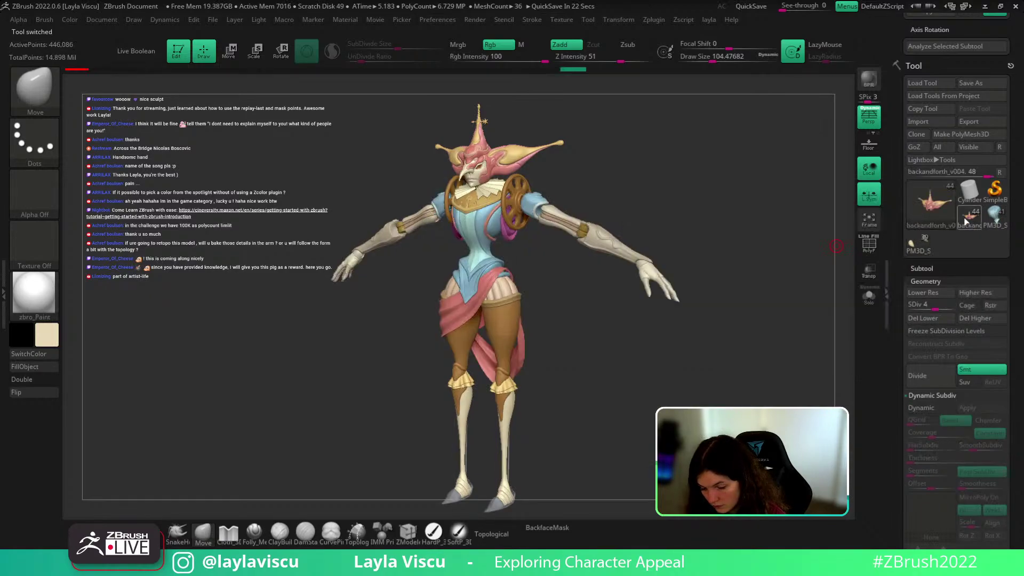
click(966, 220)
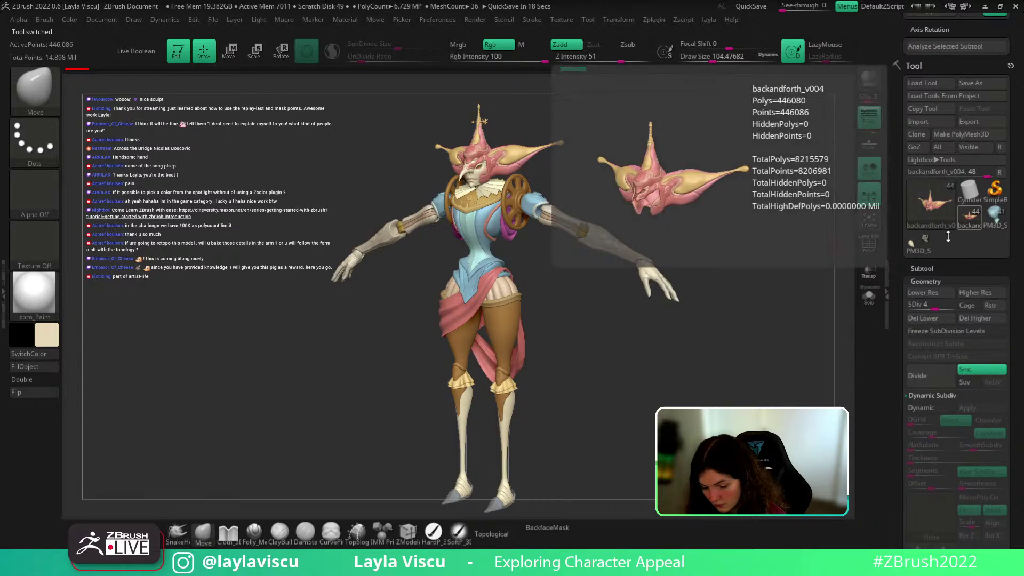
click(960, 223)
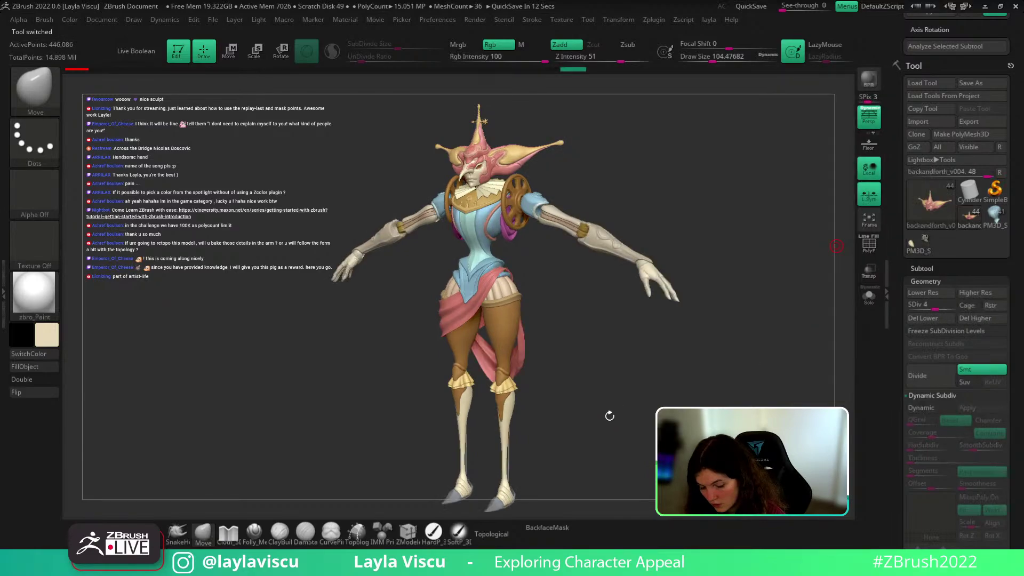
Step: Compare the legs and feet of backandforth_v004 with the newly loaded version and with the Craftsman concept
mouse_move(605, 415)
alt+mouse_down()
mouse_move(541, 334)
mouse_move(628, 241)
alt+mouse_up()
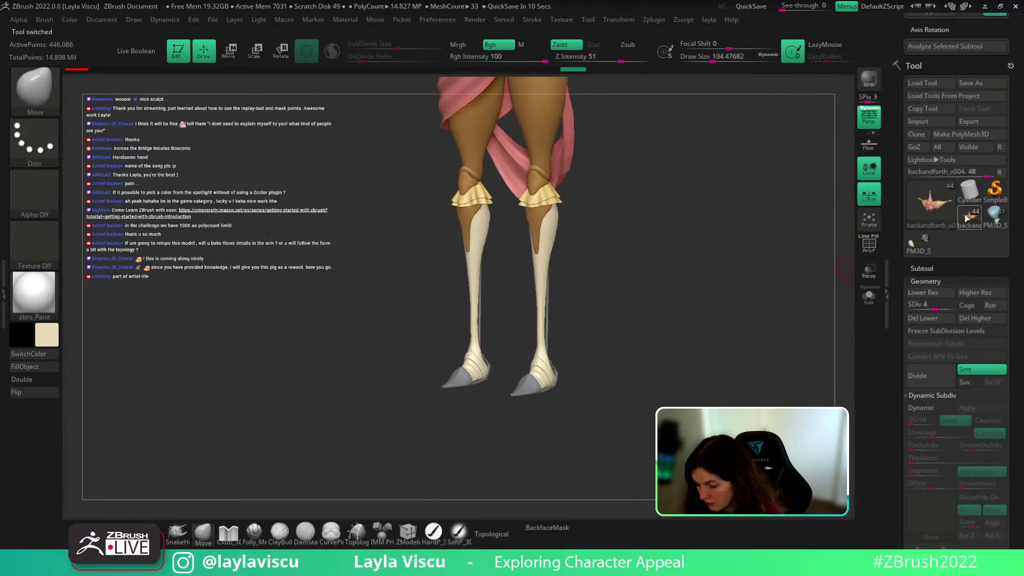
click(918, 246)
drag(644, 318, 660, 334)
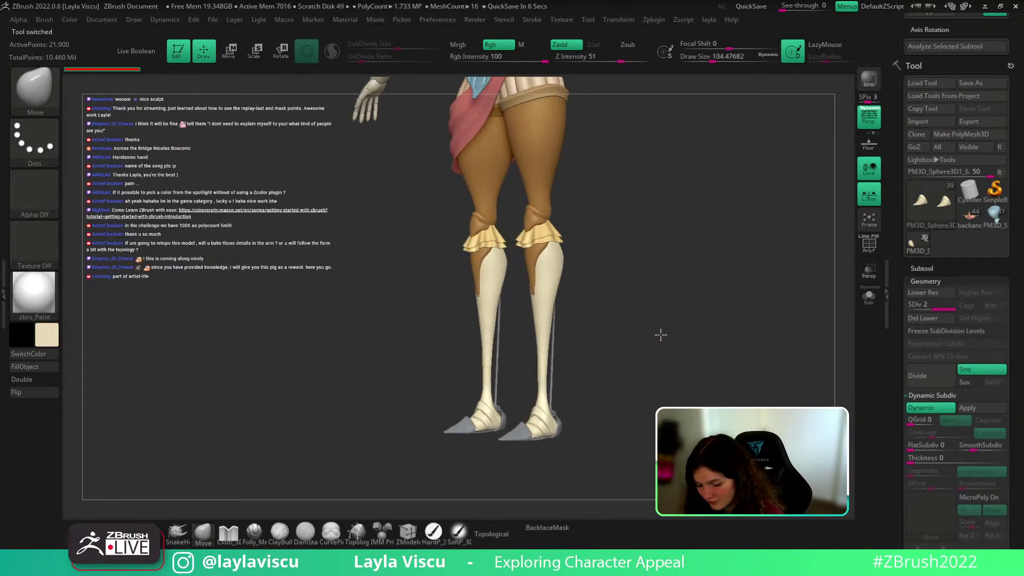
click(974, 226)
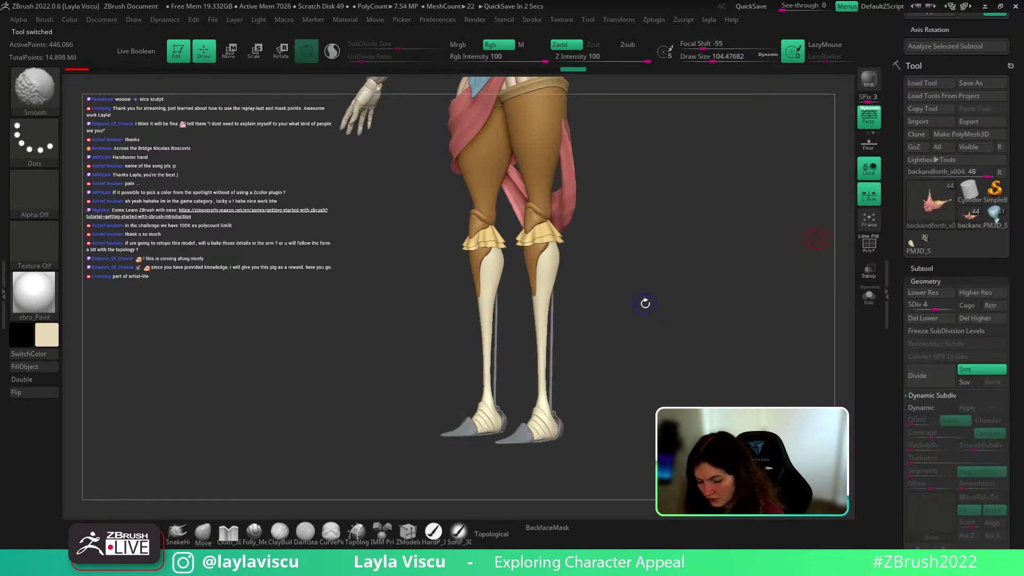
key(Escape)
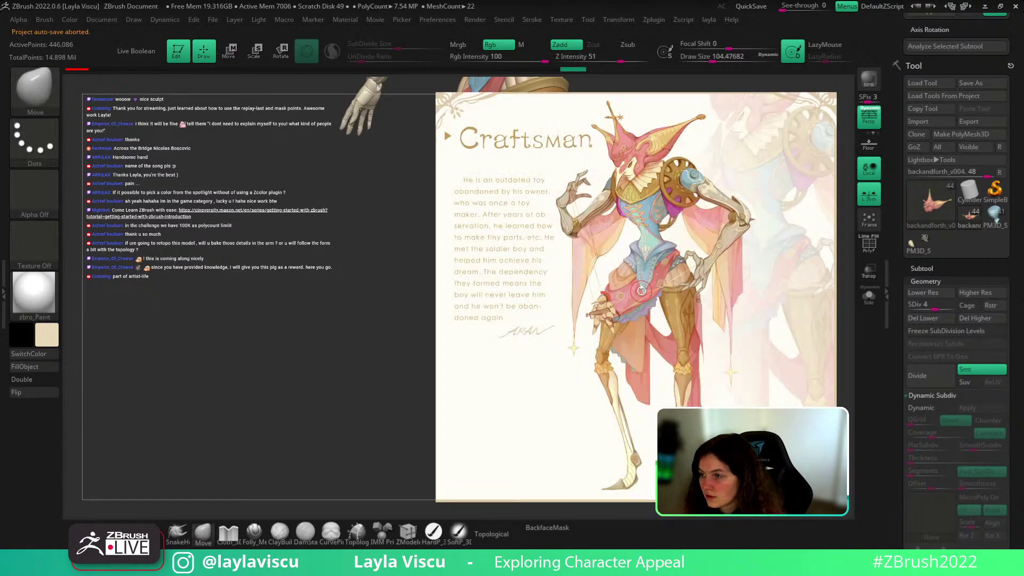
key(b)
key(m)
key(v)
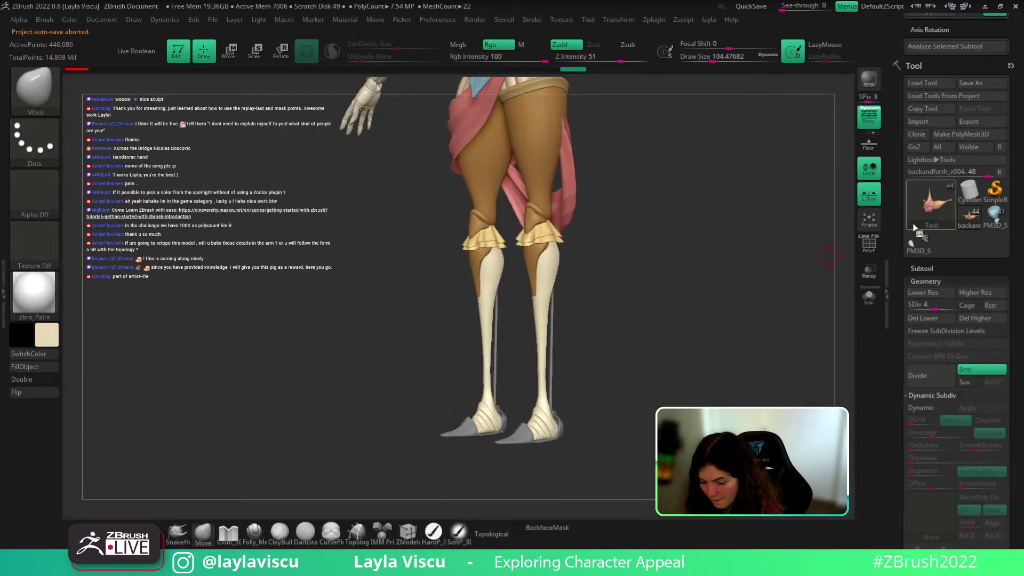
Step: Compare the newly loaded version and backandforth_v004 from the front to examine the overall silhouette and proportions
mouse_move(634, 385)
mouse_down()
mouse_move(749, 334)
mouse_move(681, 294)
mouse_up()
click(972, 219)
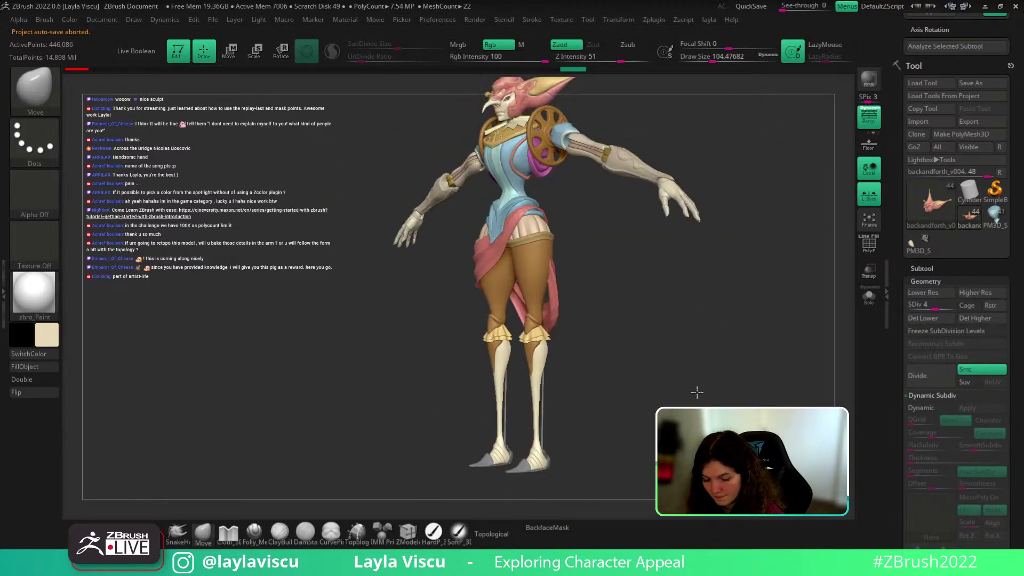
click(919, 244)
click(969, 216)
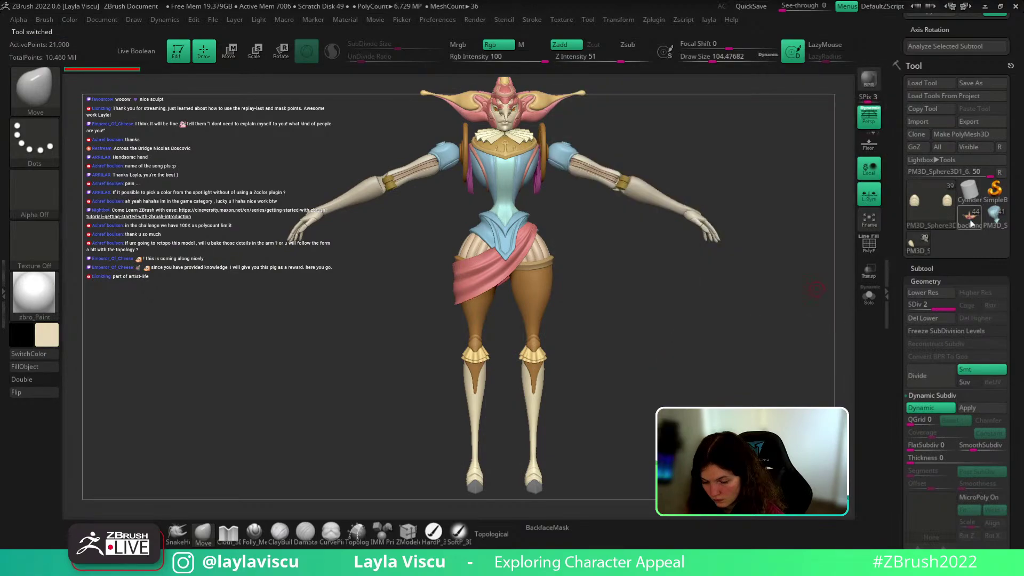
drag(773, 303, 687, 315)
drag(618, 329, 693, 320)
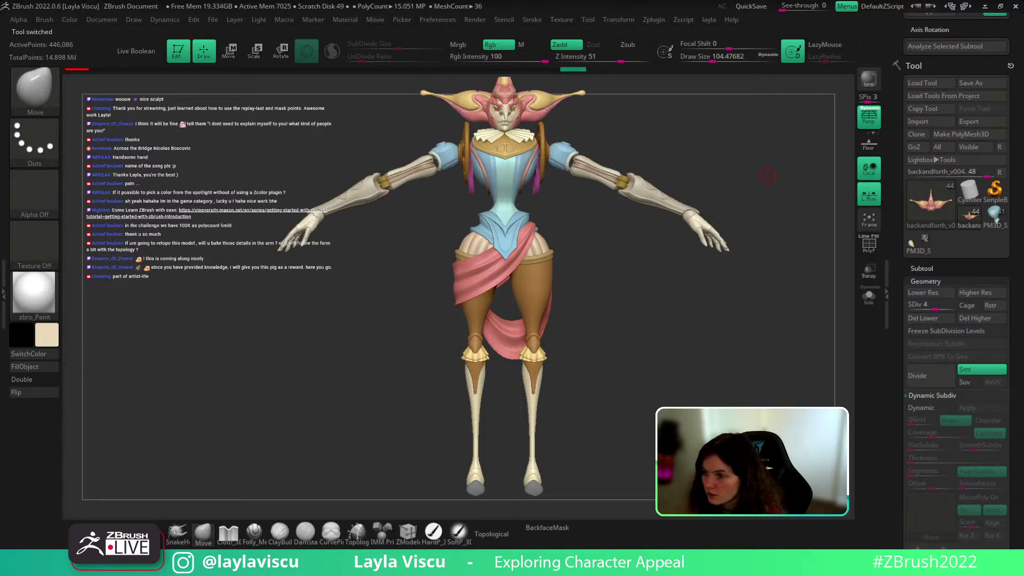
Step: Switch to the reference board and examine the annotated correction notes on the sculpt beside the concept art
key(alt+Tab)
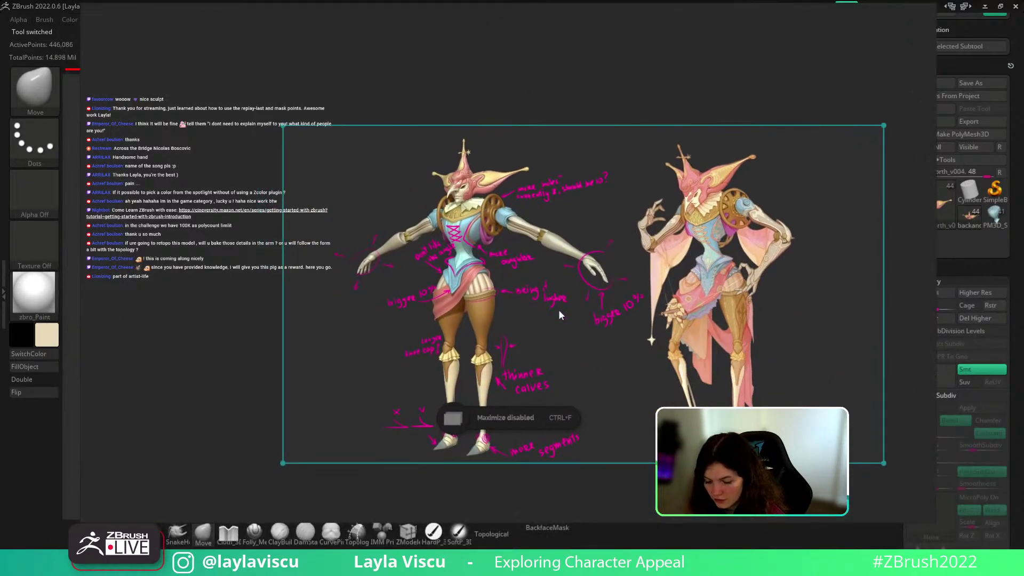
scroll(539, 324, up, 2)
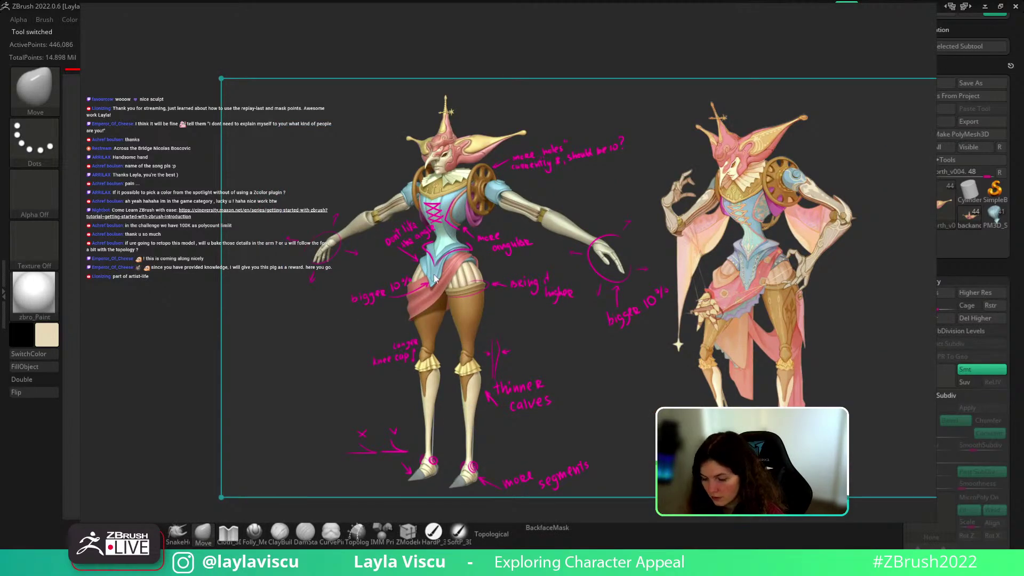
drag(420, 280, 364, 263)
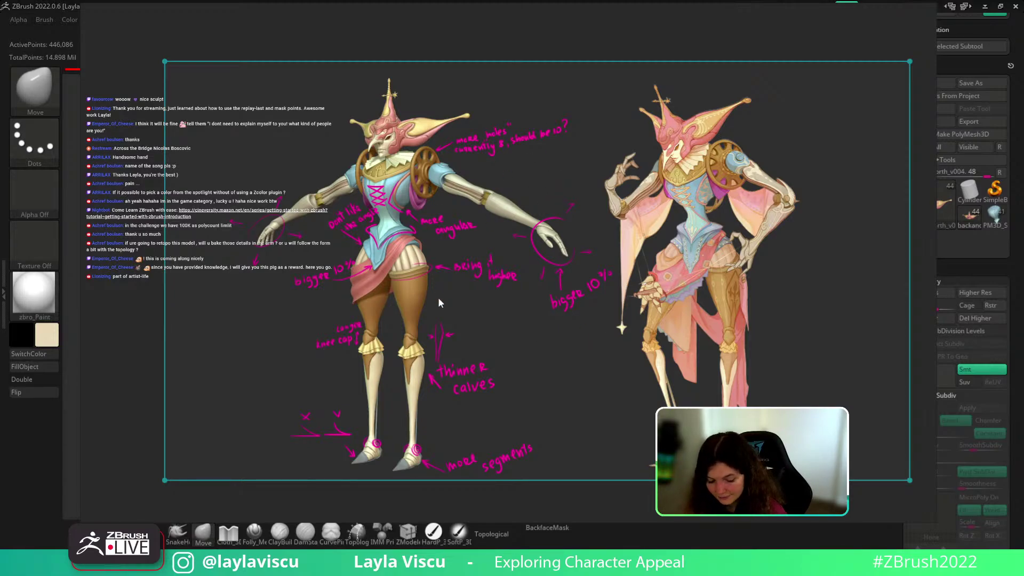
right_drag(562, 385, 1005, 0)
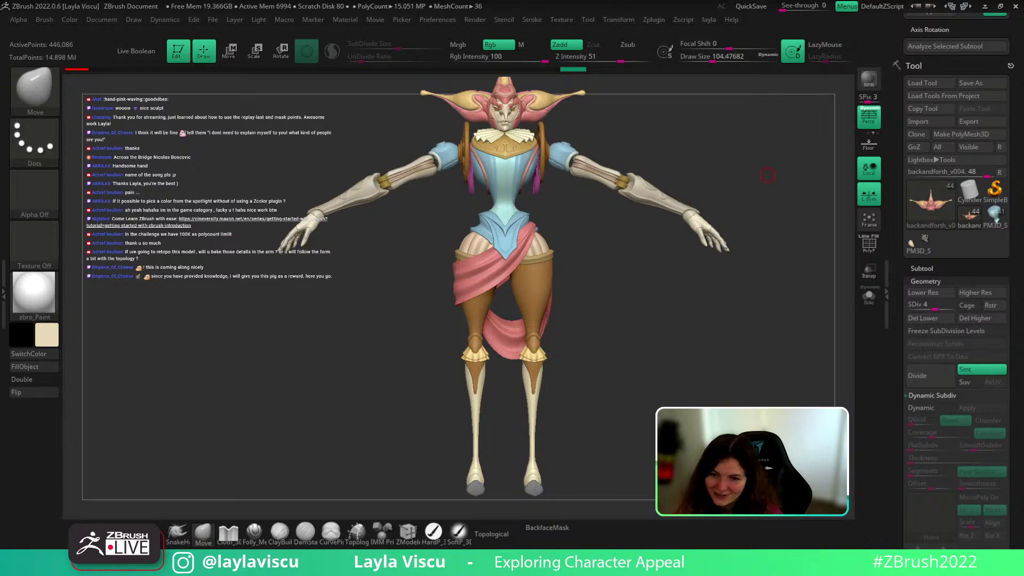
Step: Return to a slight three-quarter view in ZBrush and alternate between backandforth_v004 and the version loaded last
drag(663, 345, 694, 357)
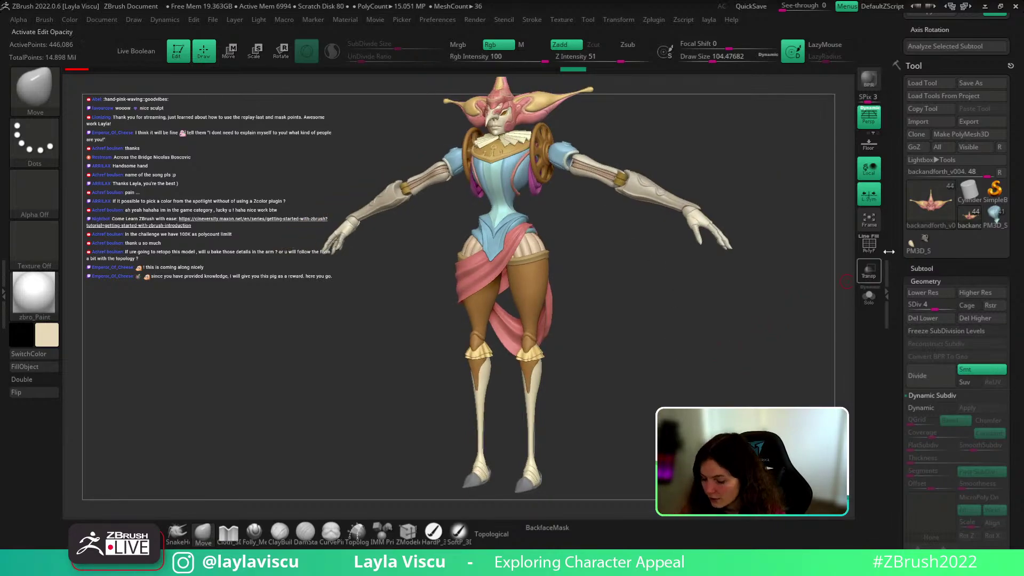
click(918, 243)
click(970, 218)
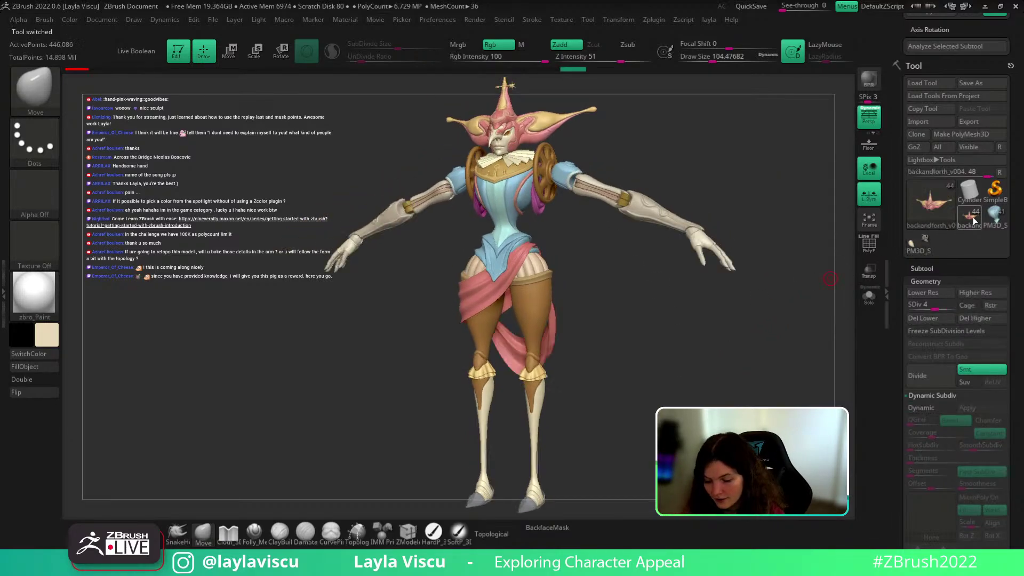
click(923, 242)
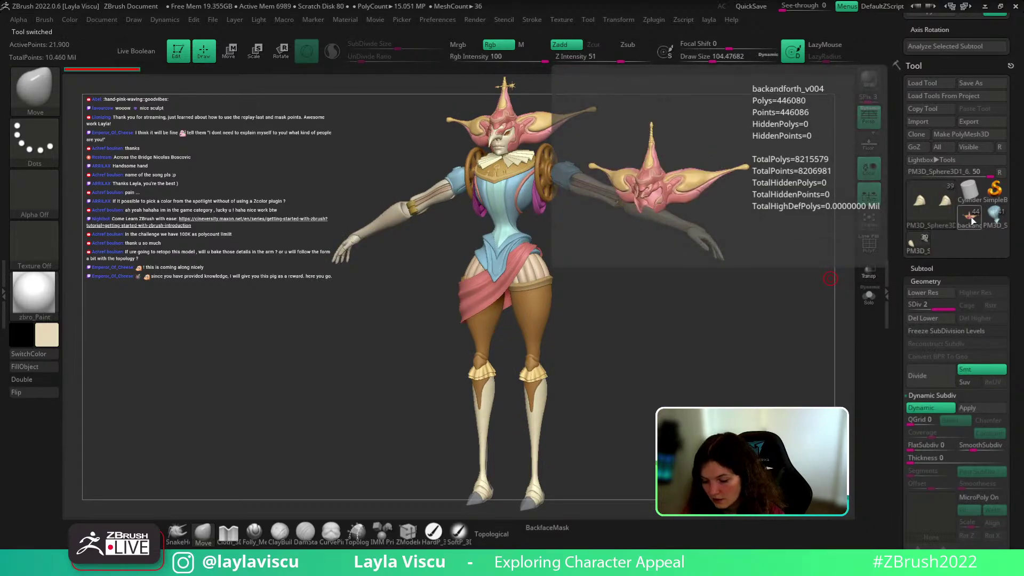
Step: Compare backandforth_v004 with PM3D_Sphere3D1_6 from the front and back, and examine backandforth_v004 from above and the front
click(972, 220)
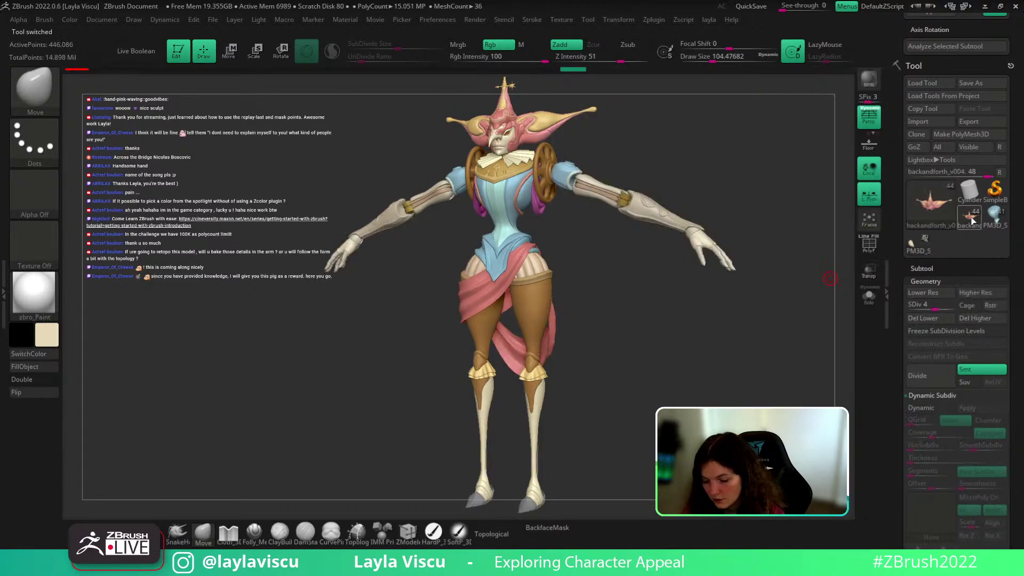
click(921, 242)
click(970, 219)
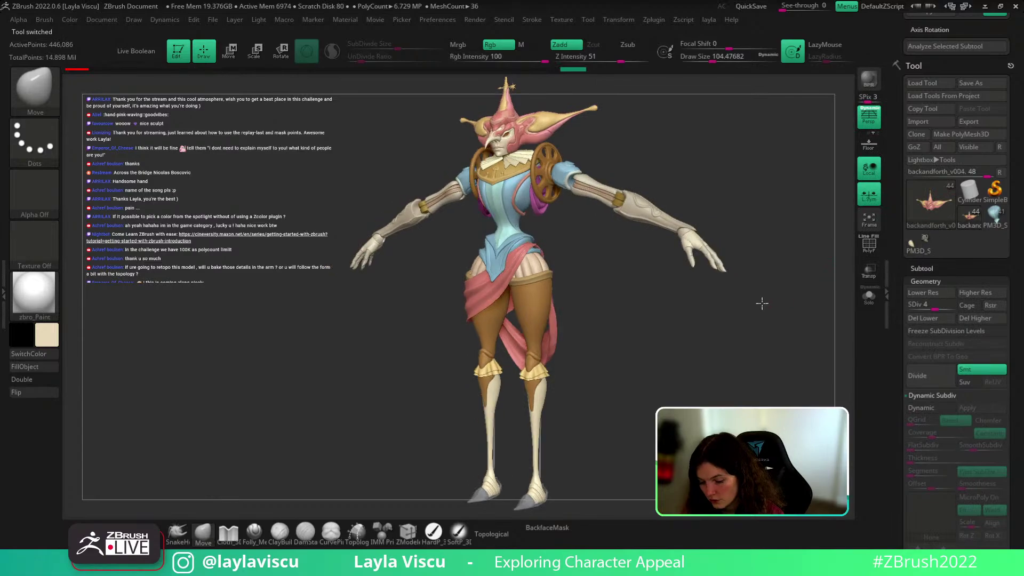
drag(762, 303, 693, 309)
click(921, 243)
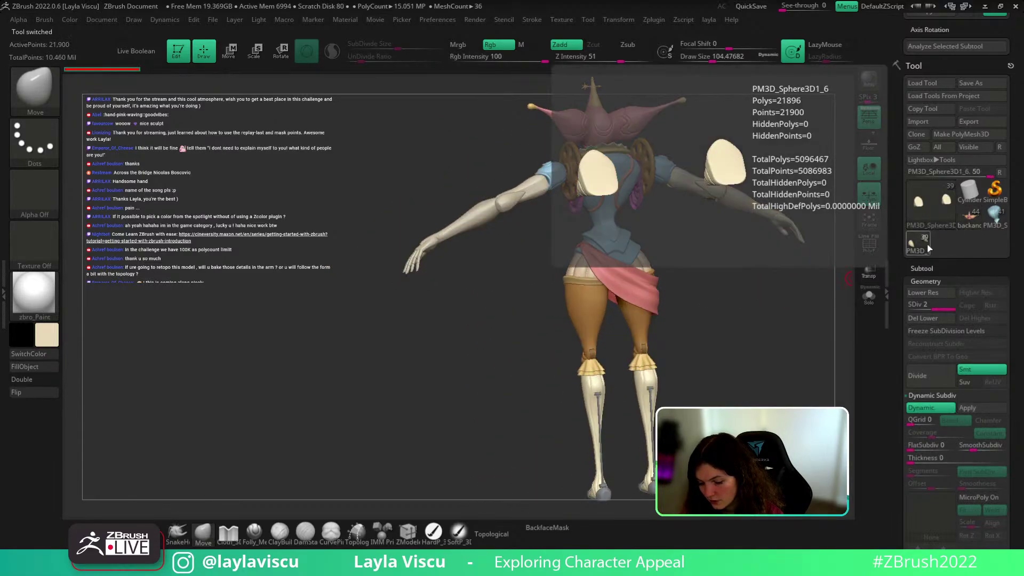
click(970, 218)
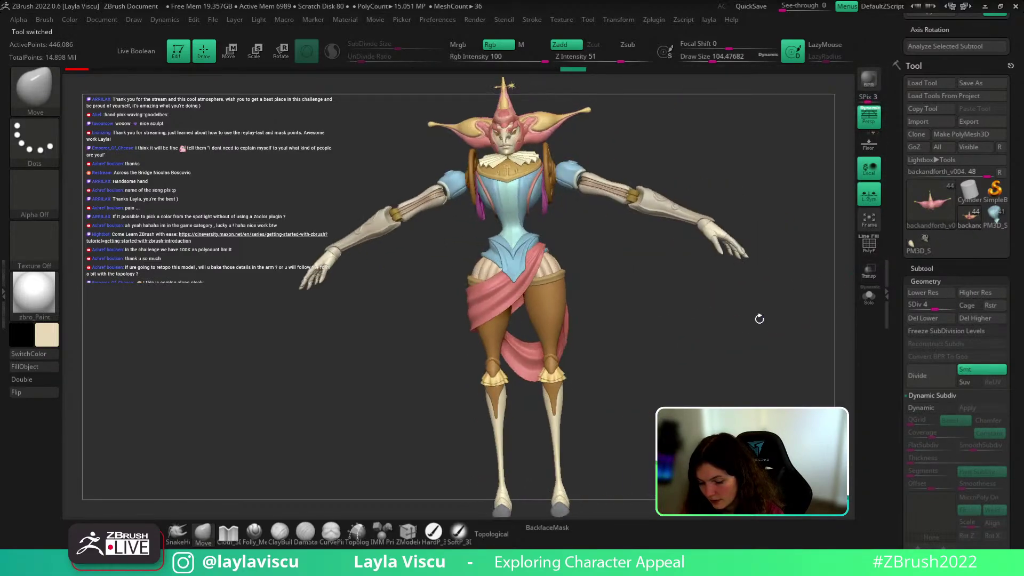
mouse_move(715, 348)
mouse_down()
mouse_move(656, 359)
mouse_move(580, 321)
mouse_move(564, 334)
mouse_move(540, 201)
mouse_move(642, 178)
mouse_move(617, 340)
mouse_move(608, 338)
mouse_up()
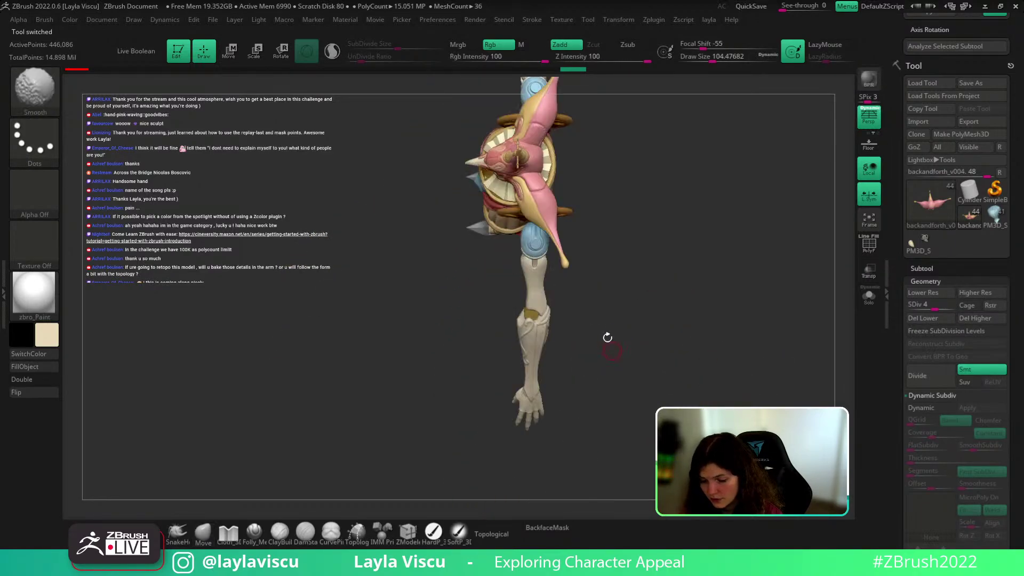
mouse_move(560, 217)
mouse_down()
mouse_move(645, 272)
mouse_move(645, 283)
mouse_move(656, 231)
mouse_move(661, 269)
mouse_move(613, 281)
mouse_move(665, 285)
mouse_move(560, 320)
mouse_move(597, 343)
mouse_up()
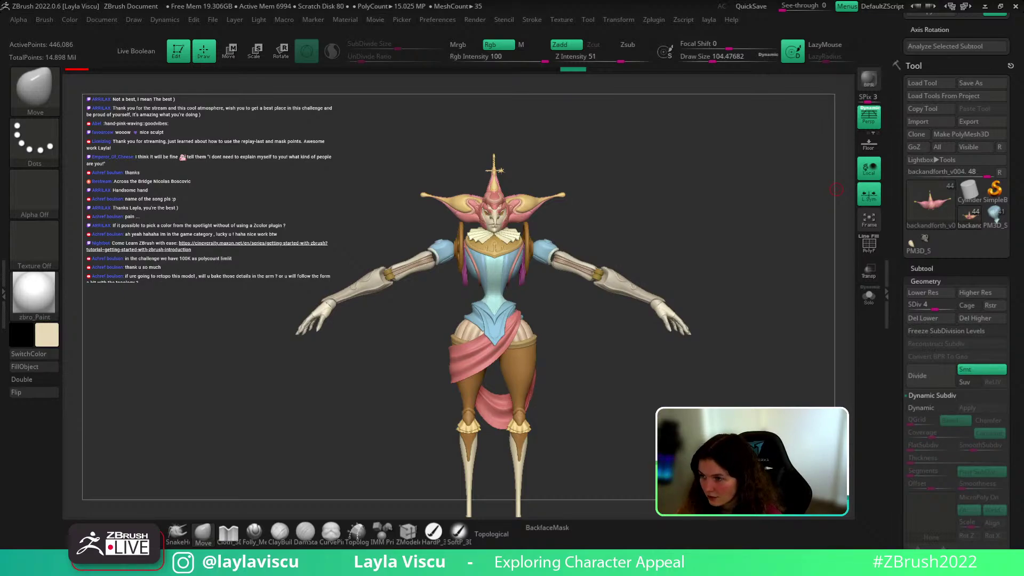
Step: Examine the annotated correction notes and the concept art's hat and upper body on the reference board, and return to ZBrush
right_drag(890, 0, 628, 322)
scroll(628, 321, down, 2)
middle_drag(628, 321, 616, 200)
scroll(616, 200, up, 2)
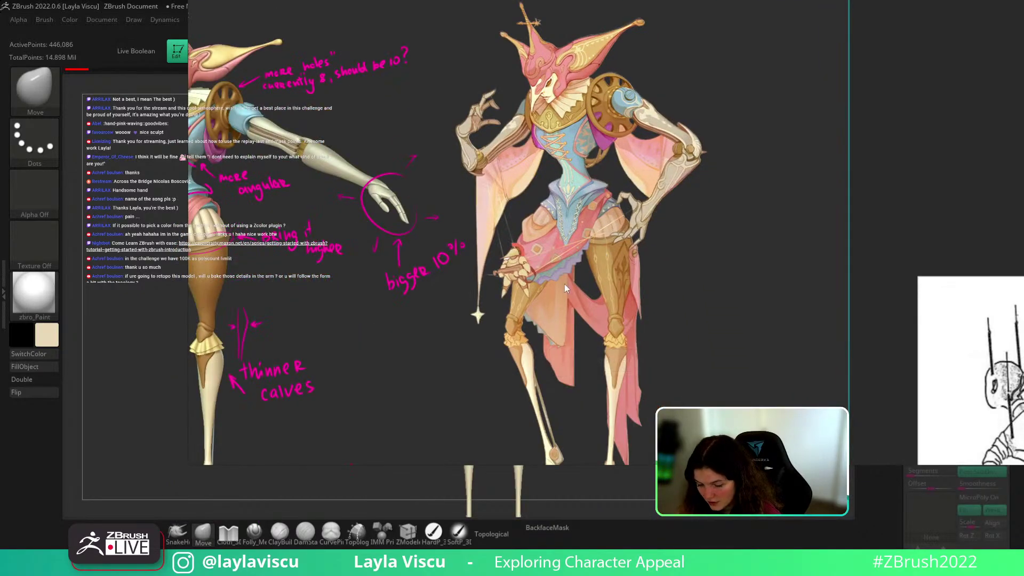
middle_drag(603, 354, 644, 401)
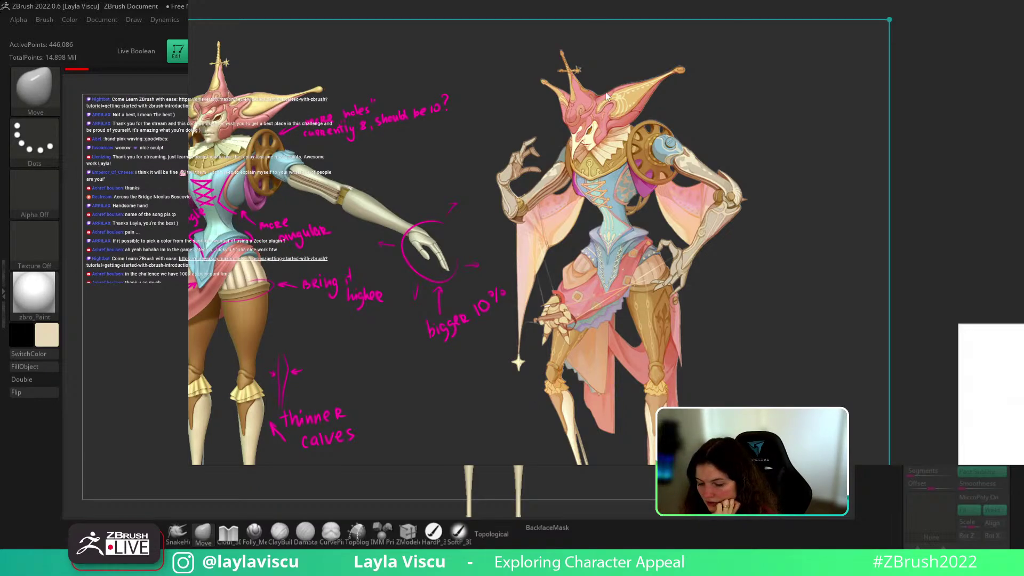
scroll(573, 69, up, 5)
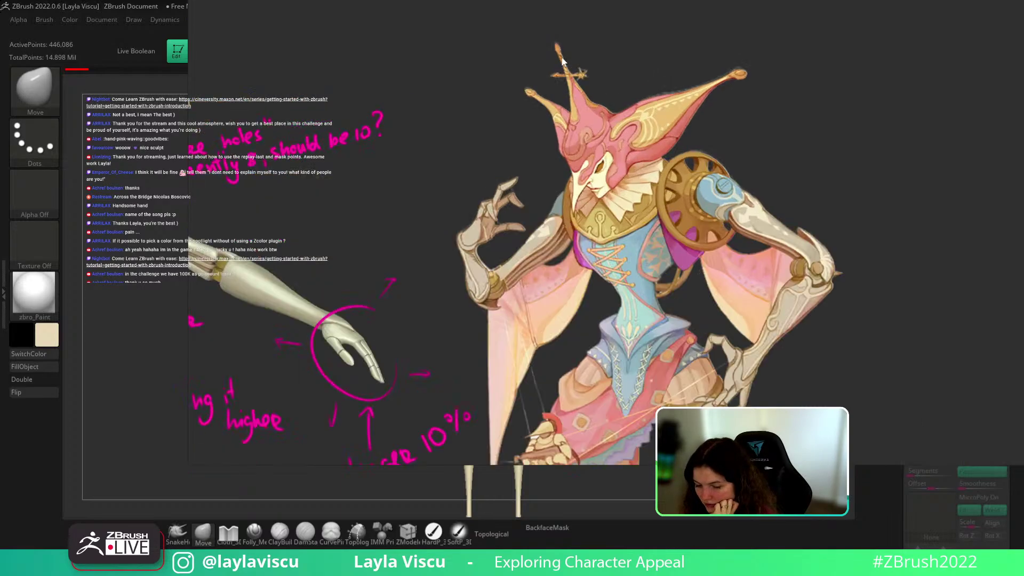
middle_drag(582, 79, 595, 76)
key(alt+Tab)
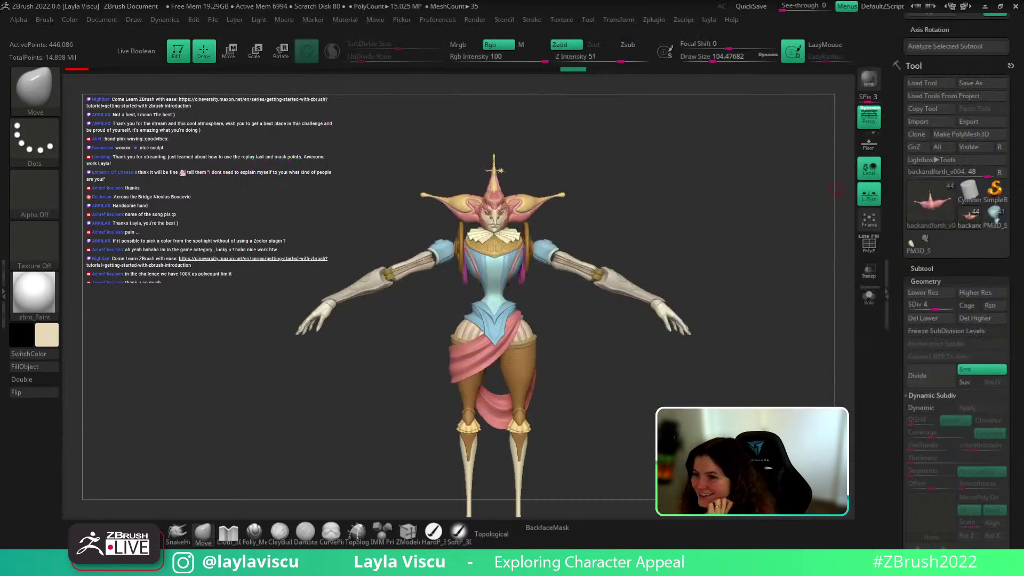